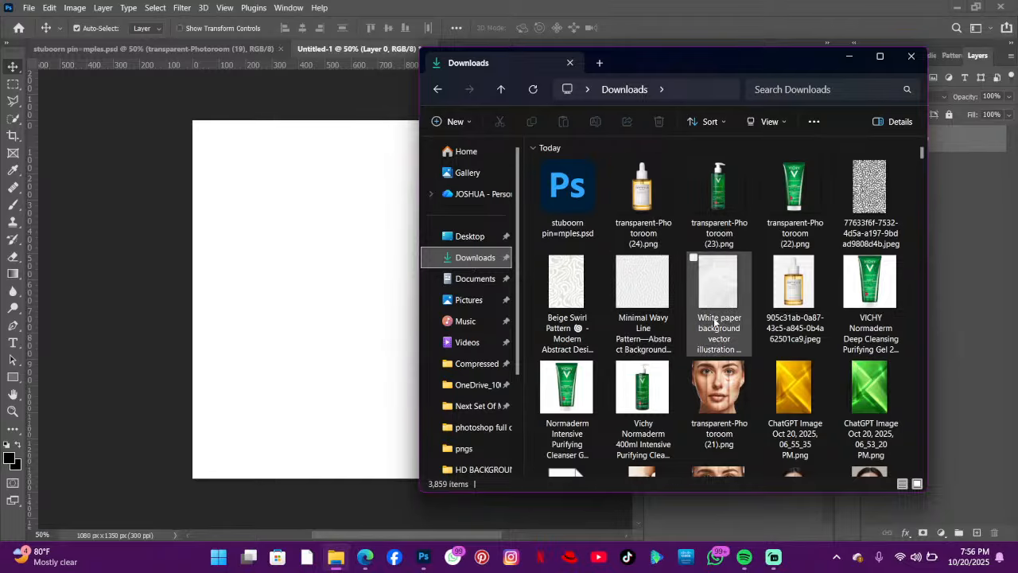
- Browse today's files in the Downloads folder and preview transparent-Photoroom (19).png
{"action": "scroll", "coordinate": [708, 320], "scroll_direction": "down", "scroll_amount": 2}
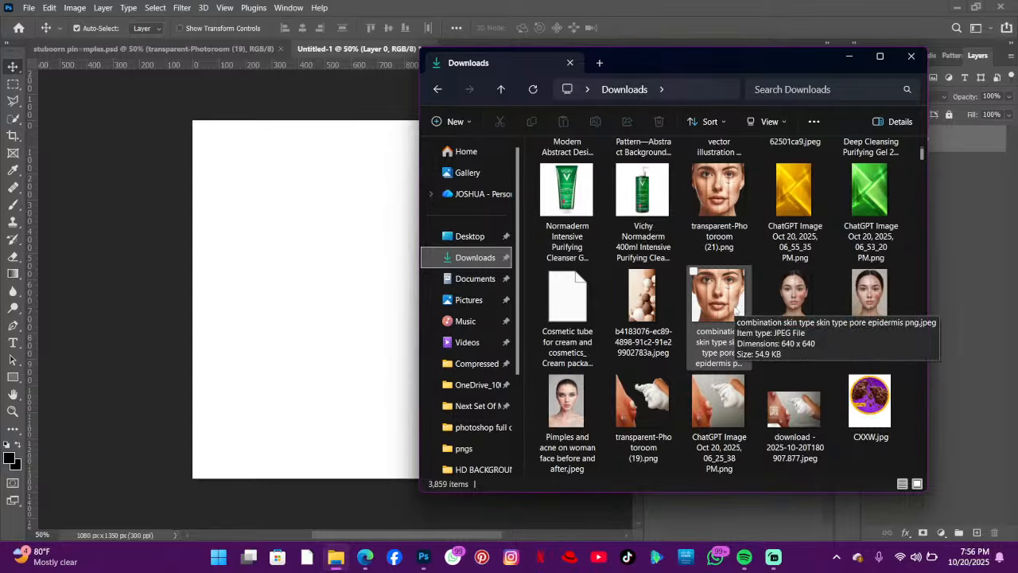
{"action": "scroll", "coordinate": [736, 310], "scroll_direction": "down", "scroll_amount": 5}
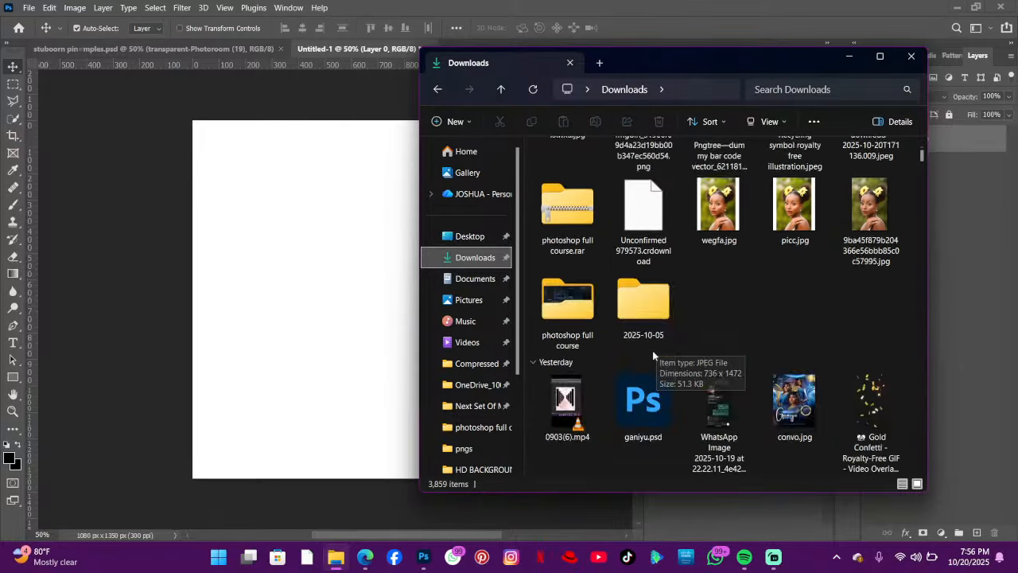
{"action": "scroll", "coordinate": [724, 350], "scroll_direction": "up", "scroll_amount": 6}
{"action": "scroll", "coordinate": [724, 354], "scroll_direction": "up", "scroll_amount": 2}
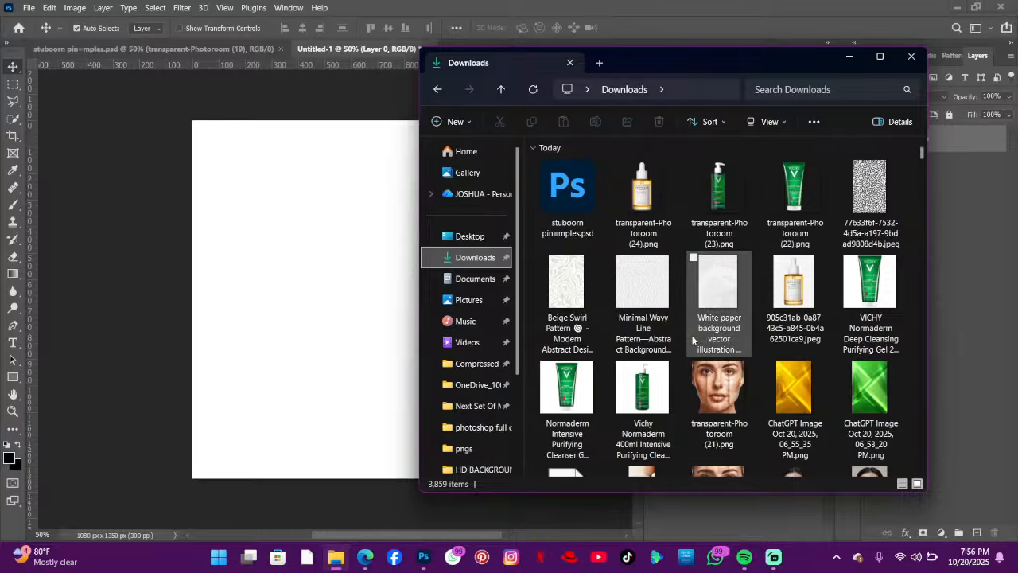
{"action": "scroll", "coordinate": [692, 340], "scroll_direction": "down", "scroll_amount": 5}
{"action": "left_click", "coordinate": [660, 213]}
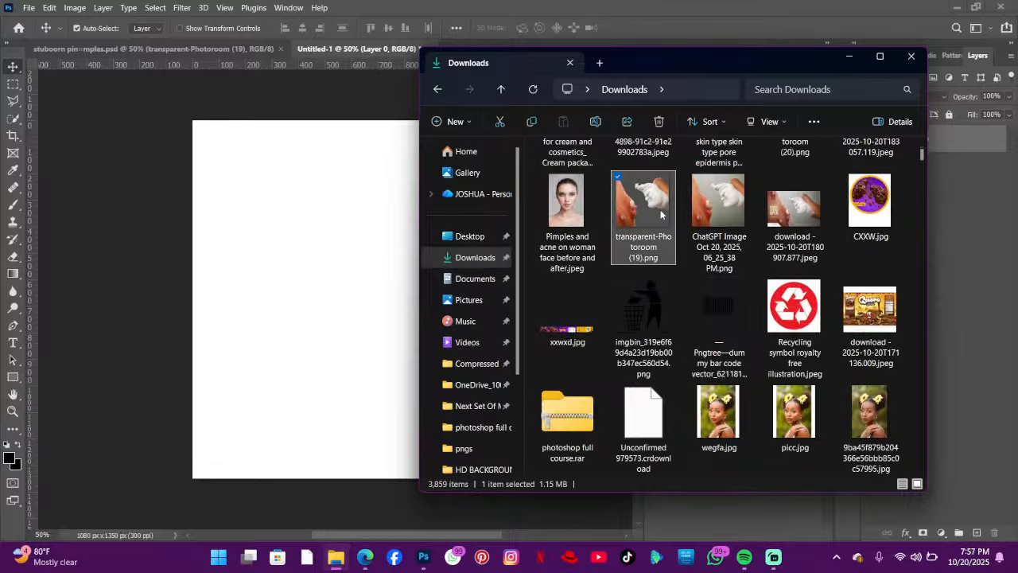
{"action": "double_click", "coordinate": [665, 205]}
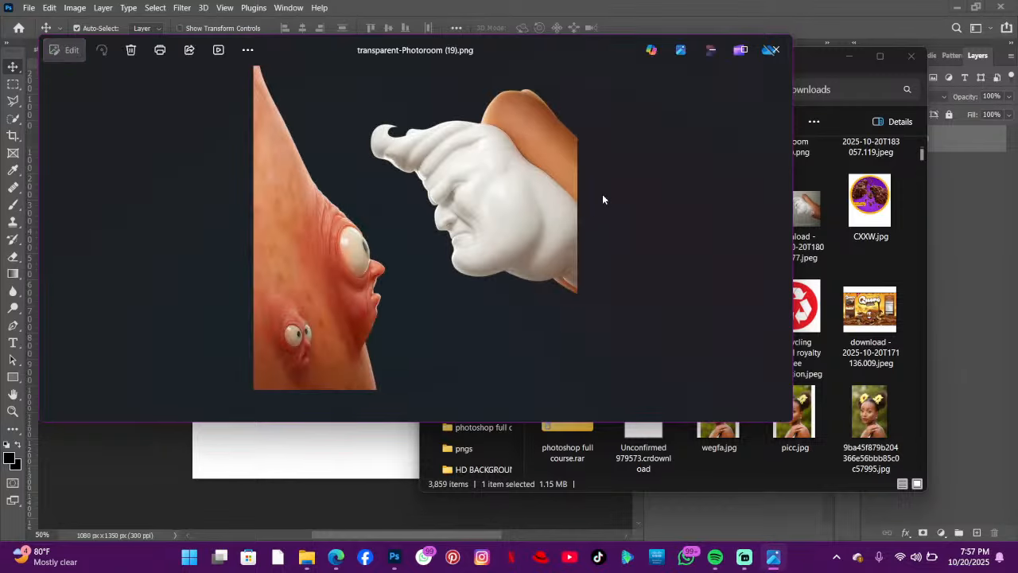
{"action": "left_click", "coordinate": [776, 49]}
- Preview the original advert image download - 2025-10-20T180907.877.jpeg and inspect its faces up close
{"action": "left_click", "coordinate": [804, 221]}
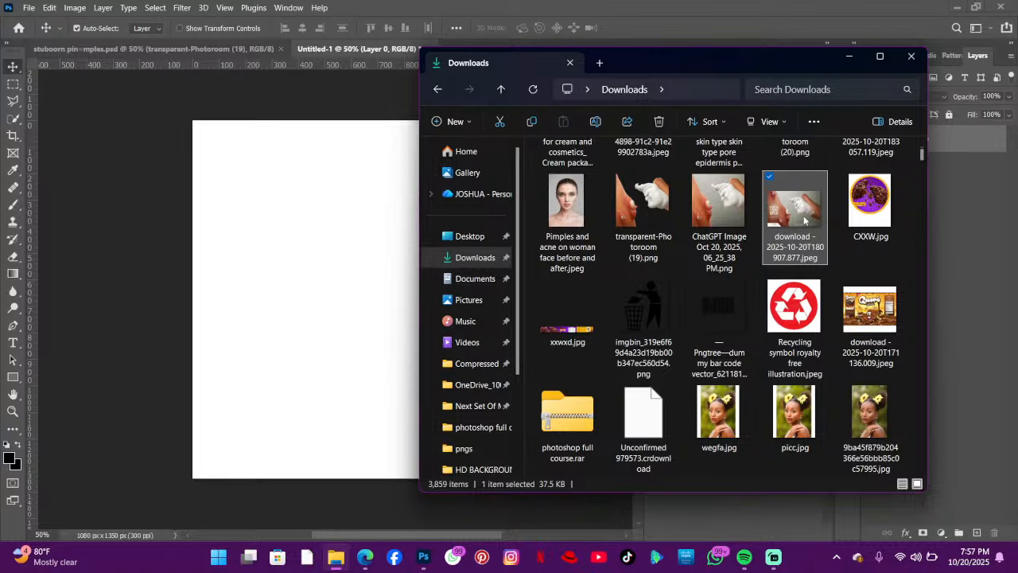
{"action": "double_click", "coordinate": [810, 217]}
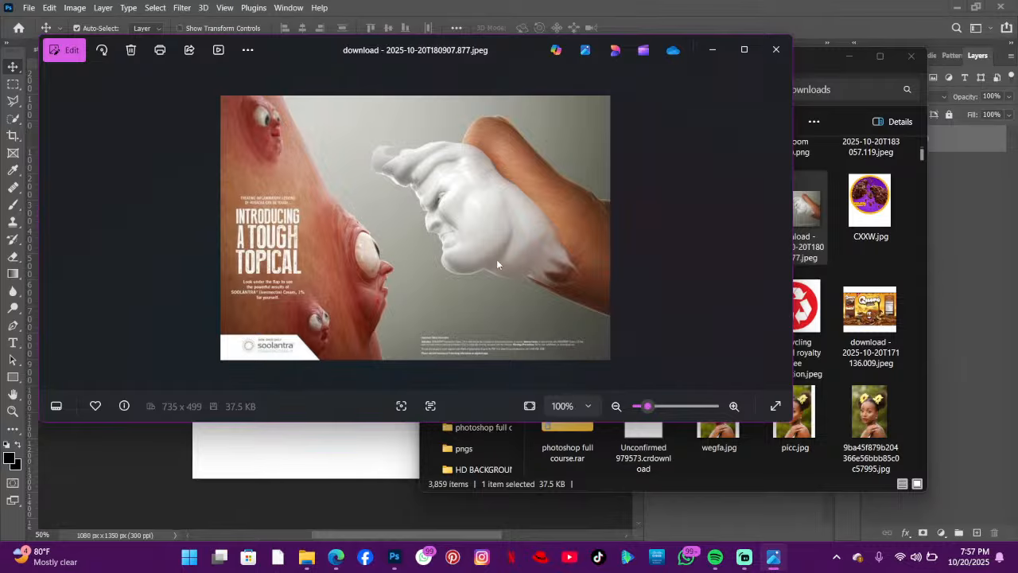
{"action": "scroll", "coordinate": [374, 254], "scroll_direction": "up", "scroll_amount": 5}
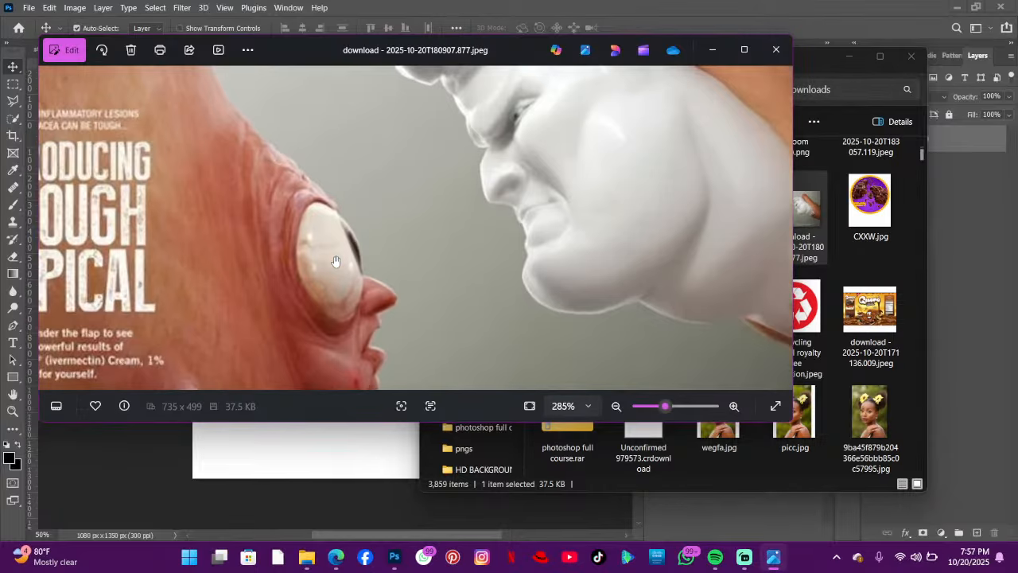
{"action": "scroll", "coordinate": [335, 262], "scroll_direction": "down", "scroll_amount": 5}
{"action": "left_click", "coordinate": [776, 49]}
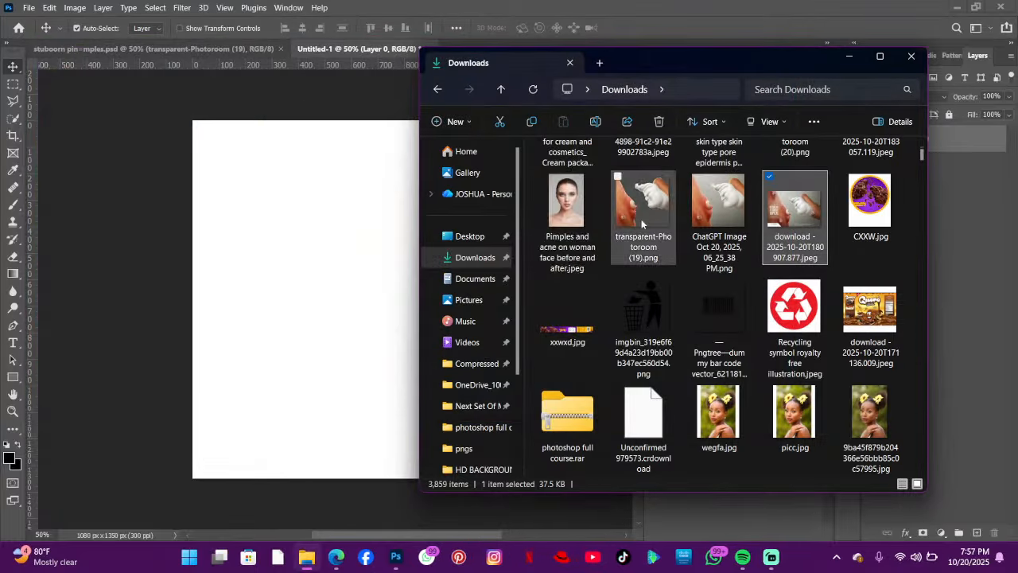
- Preview ChatGPT Image Oct 20, 2025, 06_25_38 PM.png, inspect its details up close and return to the blank Photoshop canvas
{"action": "left_click", "coordinate": [643, 223]}
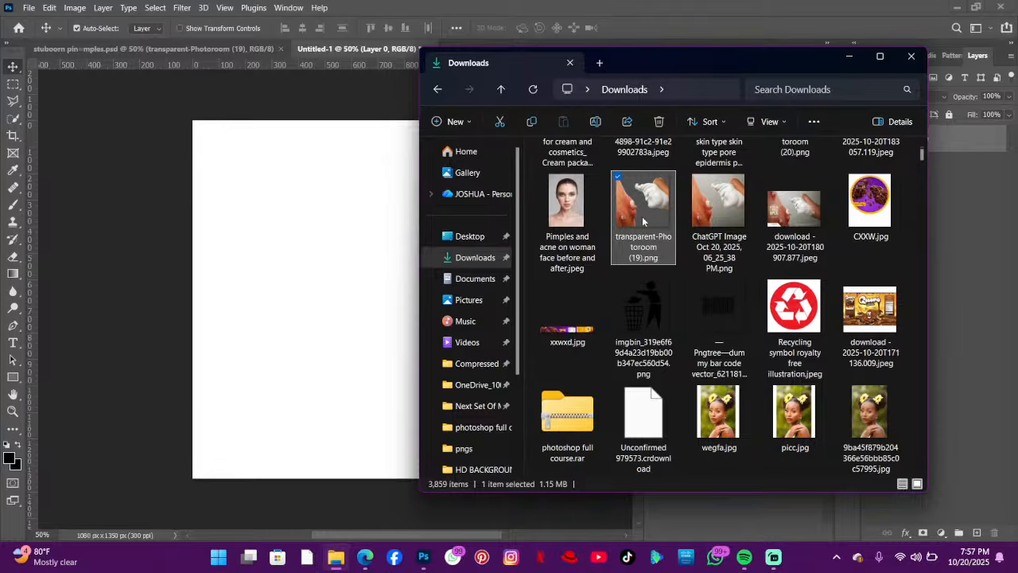
{"action": "left_click", "coordinate": [722, 221]}
{"action": "double_click", "coordinate": [721, 221]}
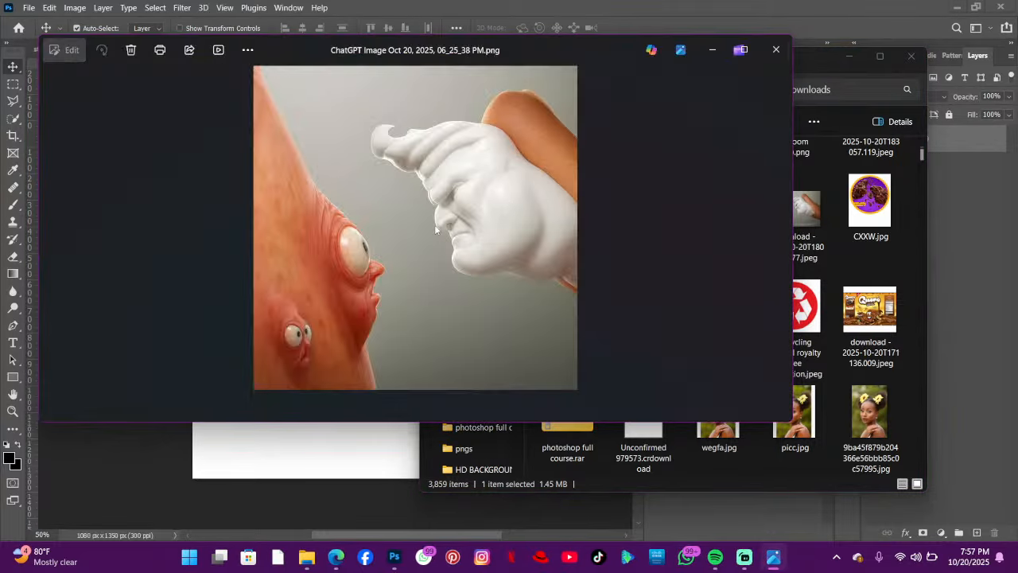
{"action": "scroll", "coordinate": [434, 227], "scroll_direction": "up", "scroll_amount": 5}
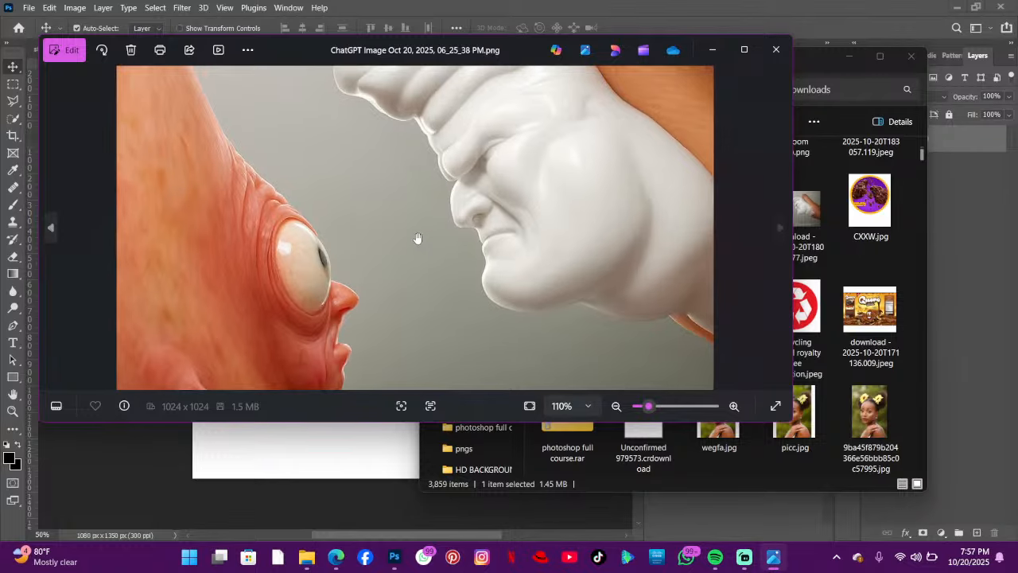
{"action": "scroll", "coordinate": [417, 238], "scroll_direction": "down", "scroll_amount": 5}
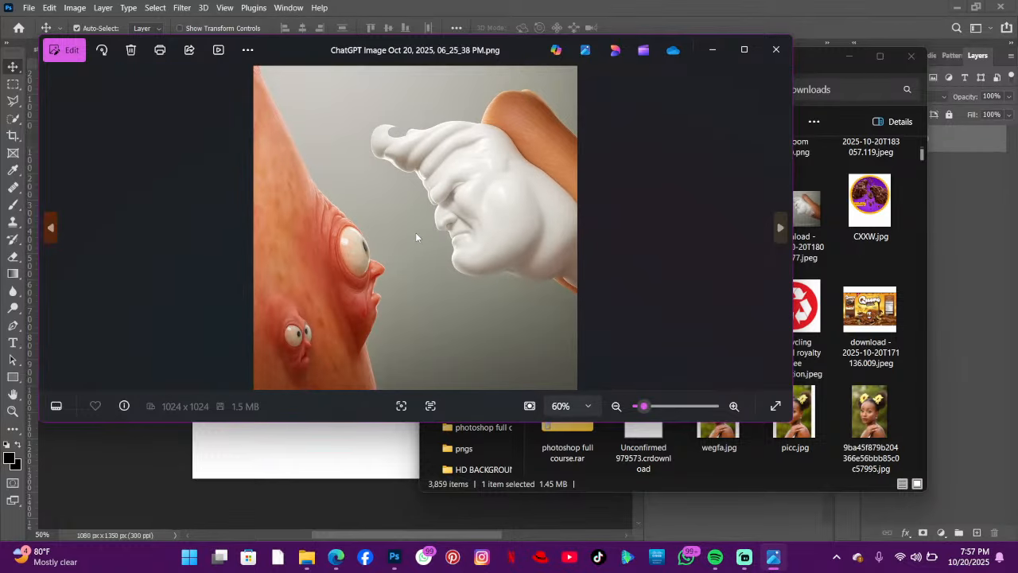
{"action": "left_click", "coordinate": [776, 50]}
{"action": "left_click", "coordinate": [311, 302]}
- Switch to Microsoft Edge and open ChatGPT from the new tab page
{"action": "left_click", "coordinate": [365, 557]}
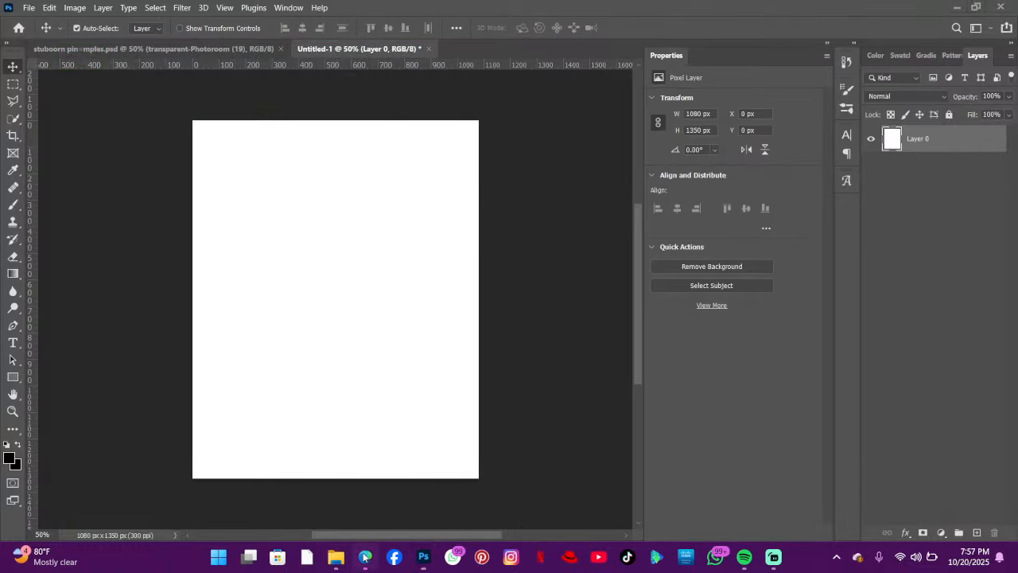
{"action": "left_click", "coordinate": [199, 11]}
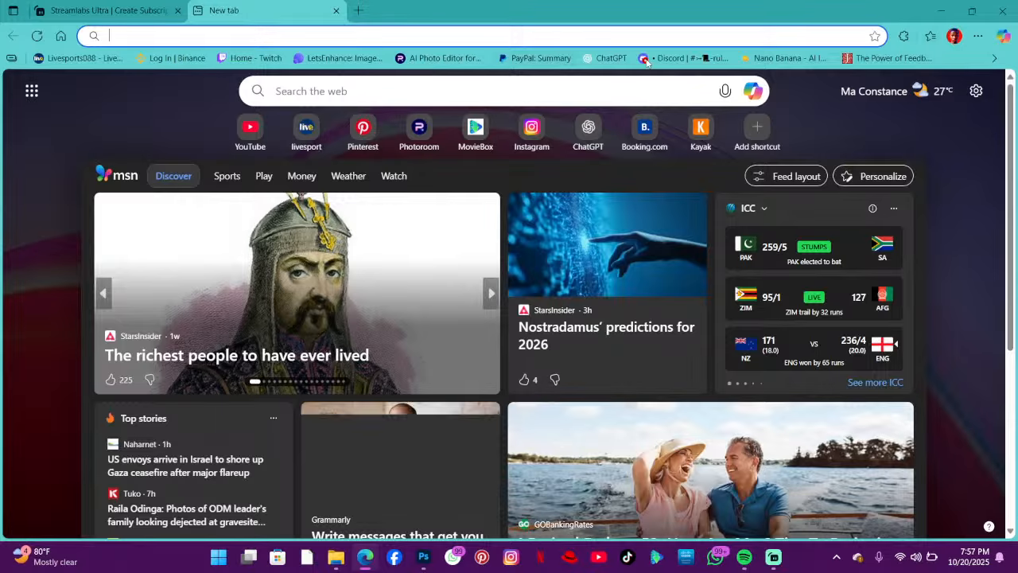
{"action": "left_click", "coordinate": [611, 58]}
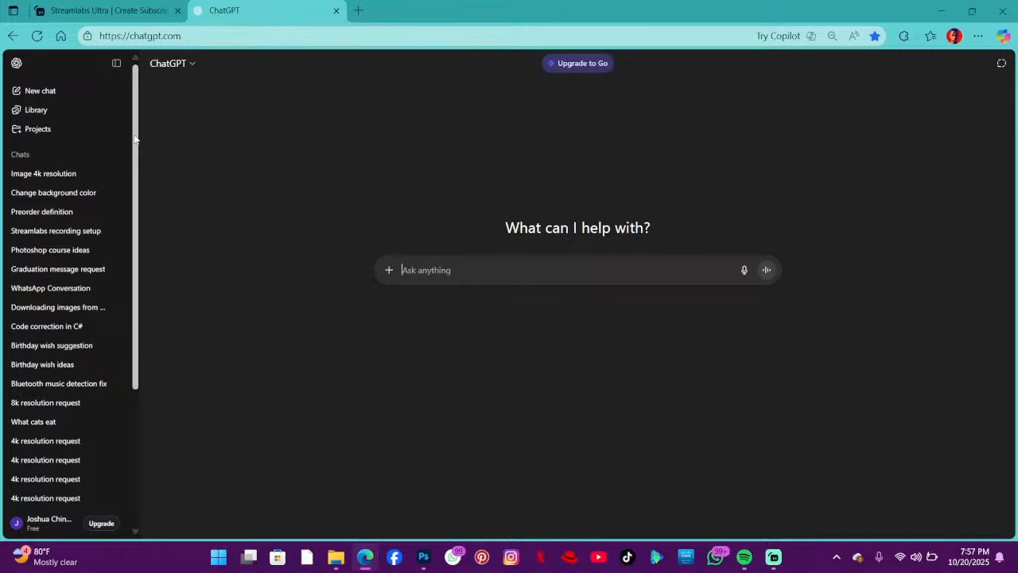
- Look through the "Change background color" and "Preorder definition" chats for the image-editing conversation
{"action": "left_click", "coordinate": [69, 190]}
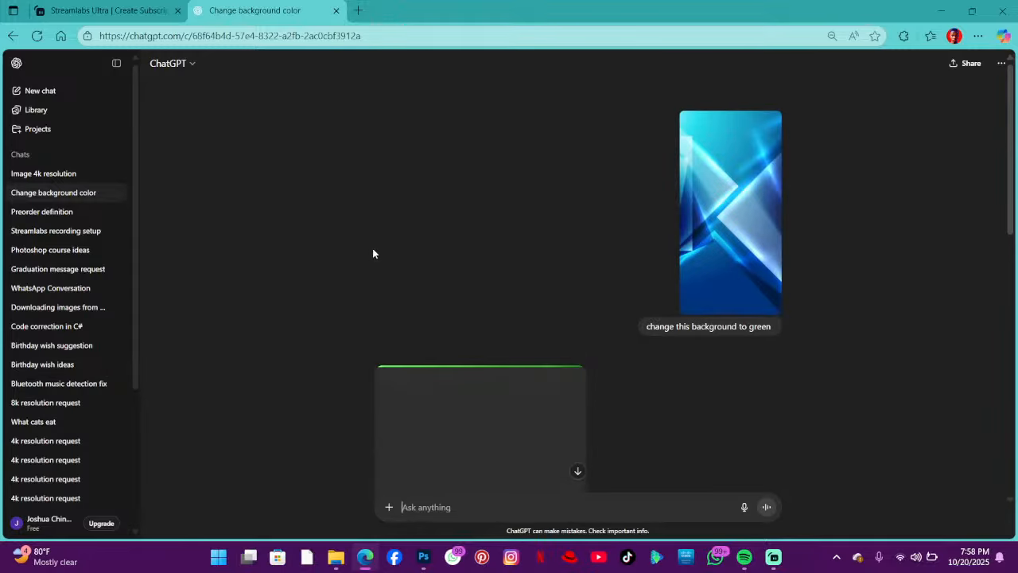
{"action": "left_click", "coordinate": [13, 216]}
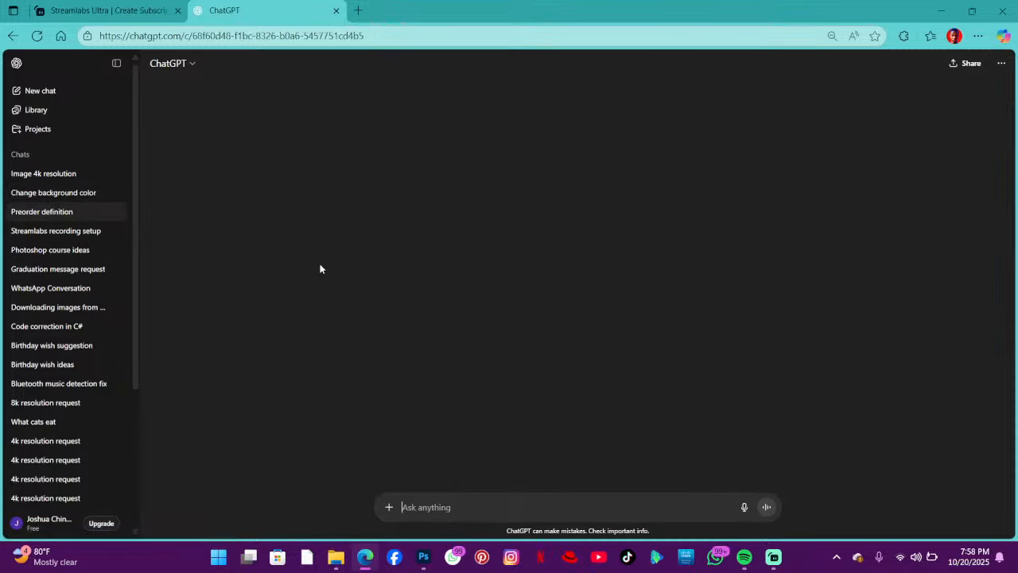
{"action": "scroll", "coordinate": [448, 331], "scroll_direction": "up", "scroll_amount": 5}
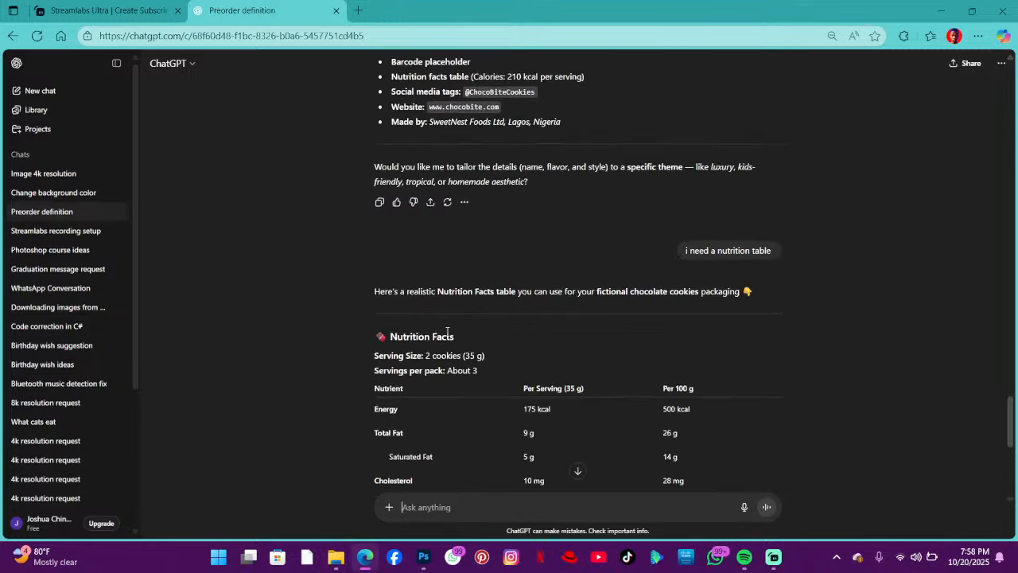
{"action": "scroll", "coordinate": [482, 355], "scroll_direction": "up", "scroll_amount": 15}
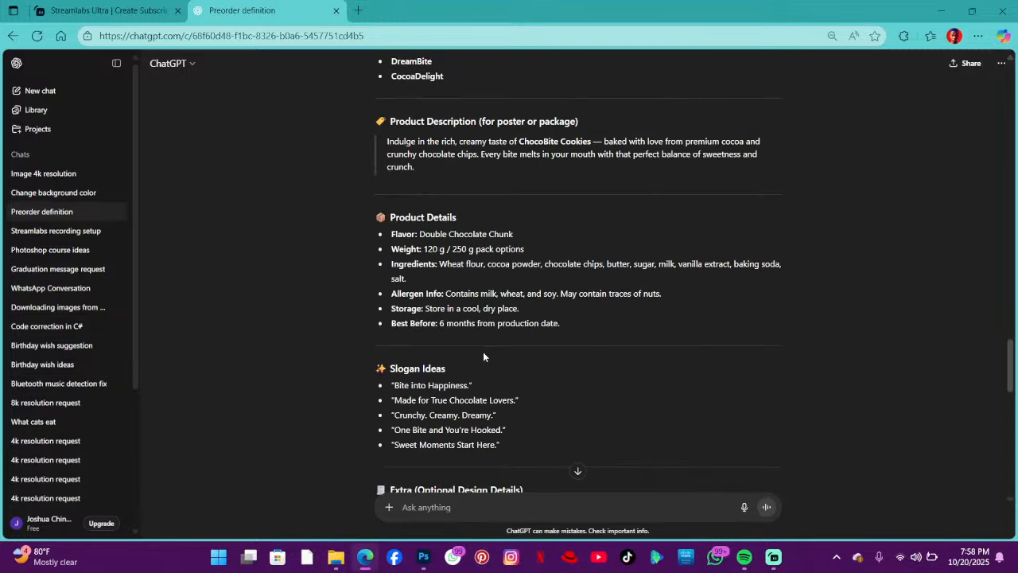
{"action": "scroll", "coordinate": [482, 357], "scroll_direction": "up", "scroll_amount": 15}
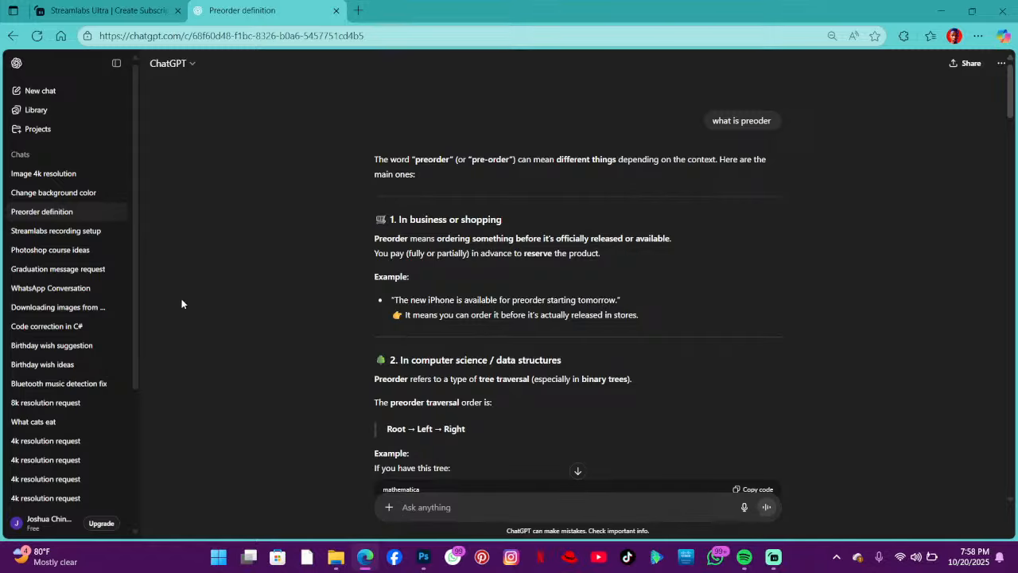
- Open the "Image 4k resolution" chat, examine the text-removal prompt and its generated image, and return to Photoshop
{"action": "left_click", "coordinate": [59, 176]}
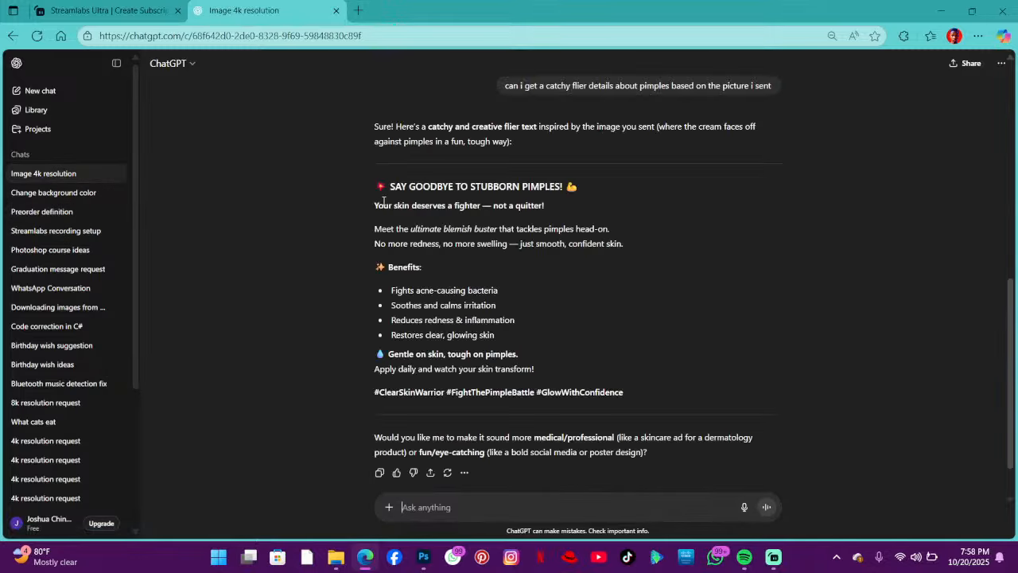
{"action": "scroll", "coordinate": [381, 207], "scroll_direction": "up", "scroll_amount": 6}
{"action": "scroll", "coordinate": [381, 213], "scroll_direction": "up", "scroll_amount": 2}
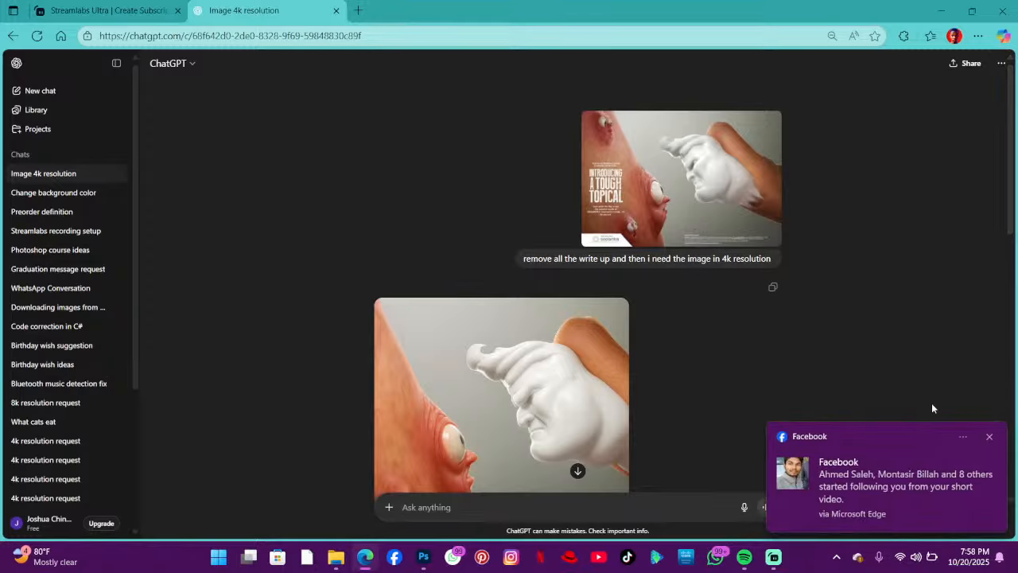
{"action": "left_click", "coordinate": [1005, 436]}
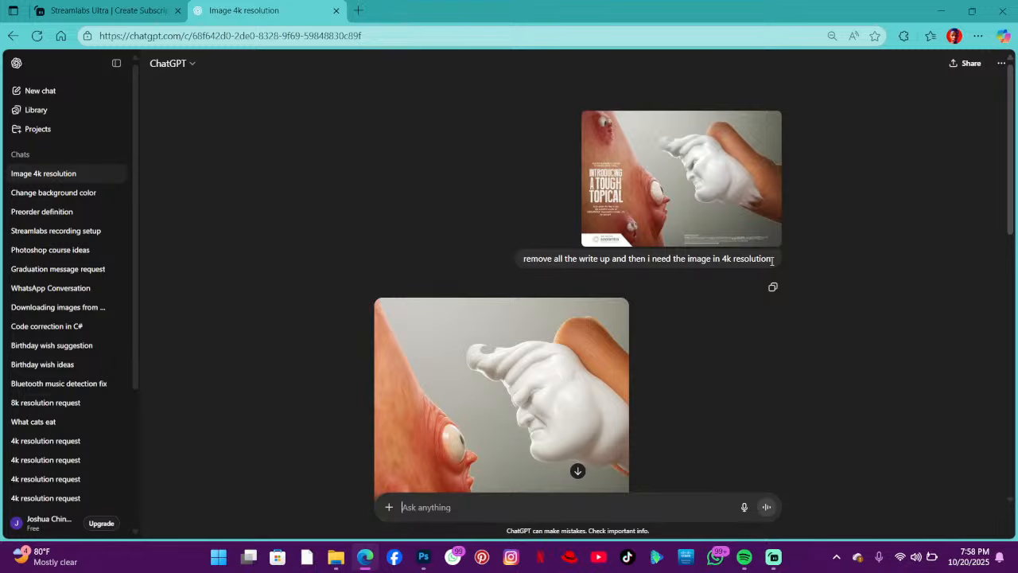
{"action": "scroll", "coordinate": [533, 306], "scroll_direction": "down", "scroll_amount": 2}
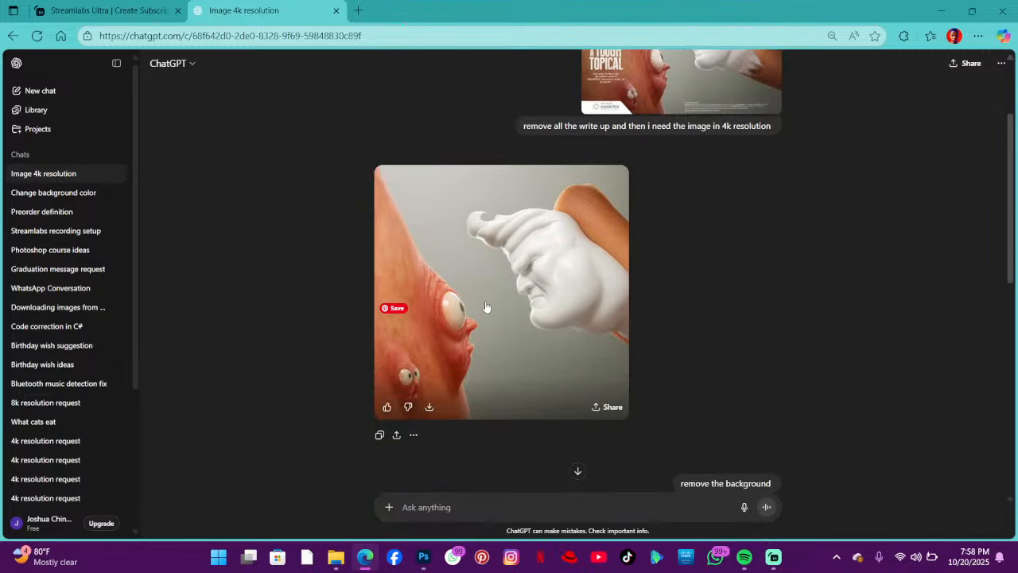
{"action": "scroll", "coordinate": [485, 318], "scroll_direction": "up", "scroll_amount": 1}
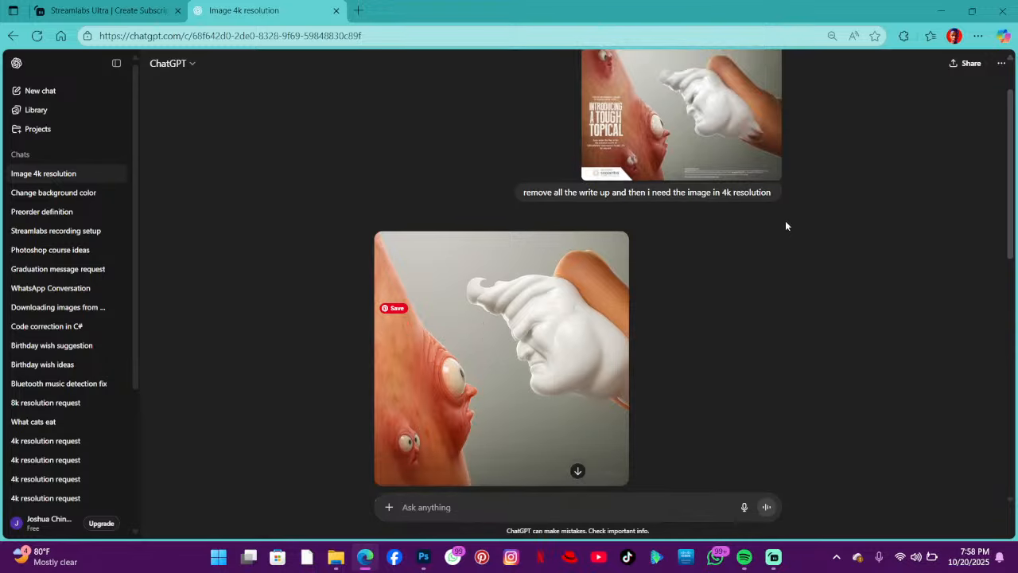
{"action": "left_click", "coordinate": [939, 12]}
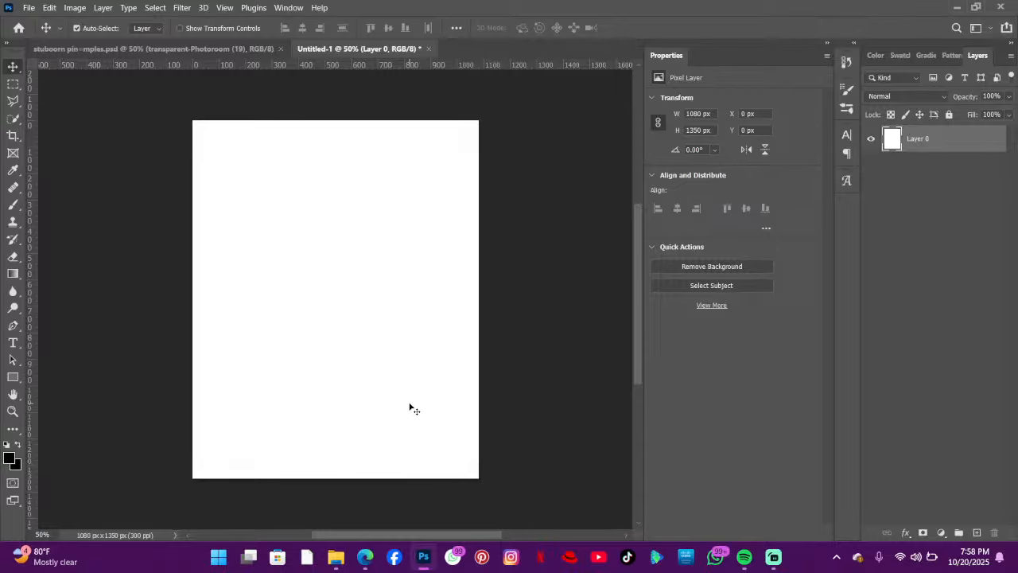
- Place transparent-Photoroom (19).png from Downloads onto the blank canvas, aligned with its bottom edge at X 0 px, Y 270 px
{"action": "mouse_move", "coordinate": [363, 563]}
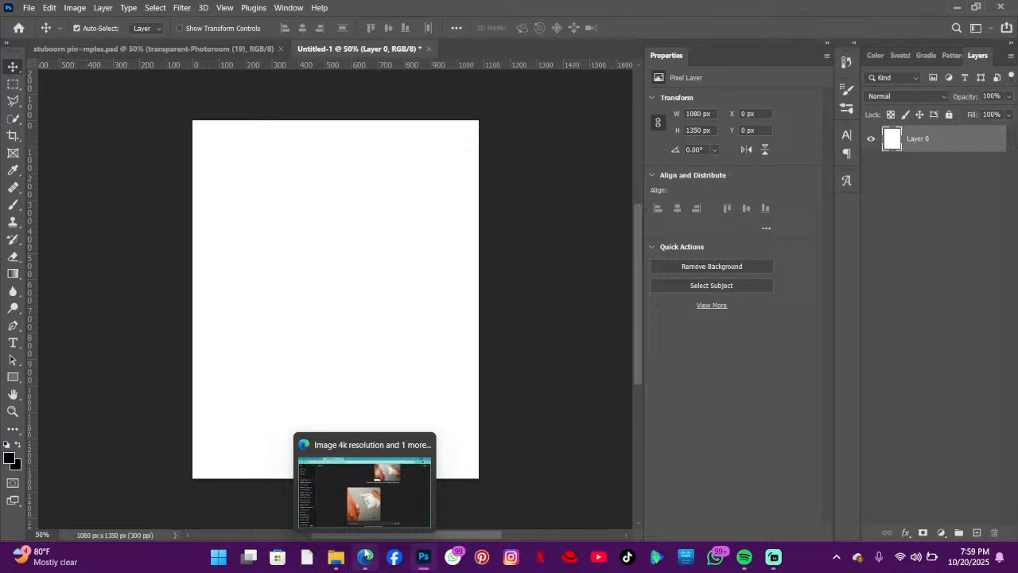
{"action": "left_click", "coordinate": [337, 559]}
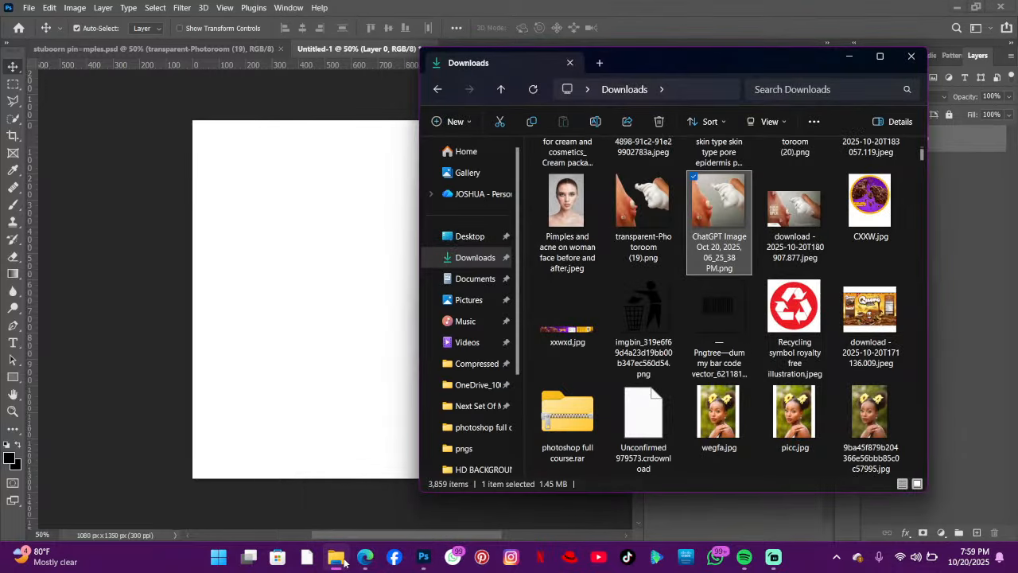
{"action": "left_click", "coordinate": [460, 258]}
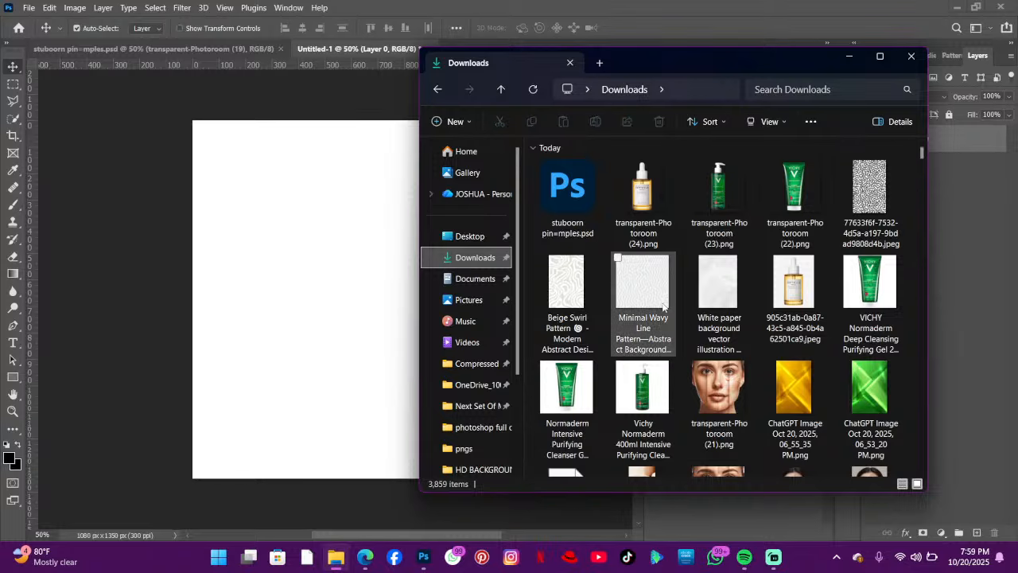
{"action": "scroll", "coordinate": [684, 338], "scroll_direction": "down", "scroll_amount": 3}
{"action": "left_click_drag", "start_coordinate": [643, 401], "coordinate": [325, 405]}
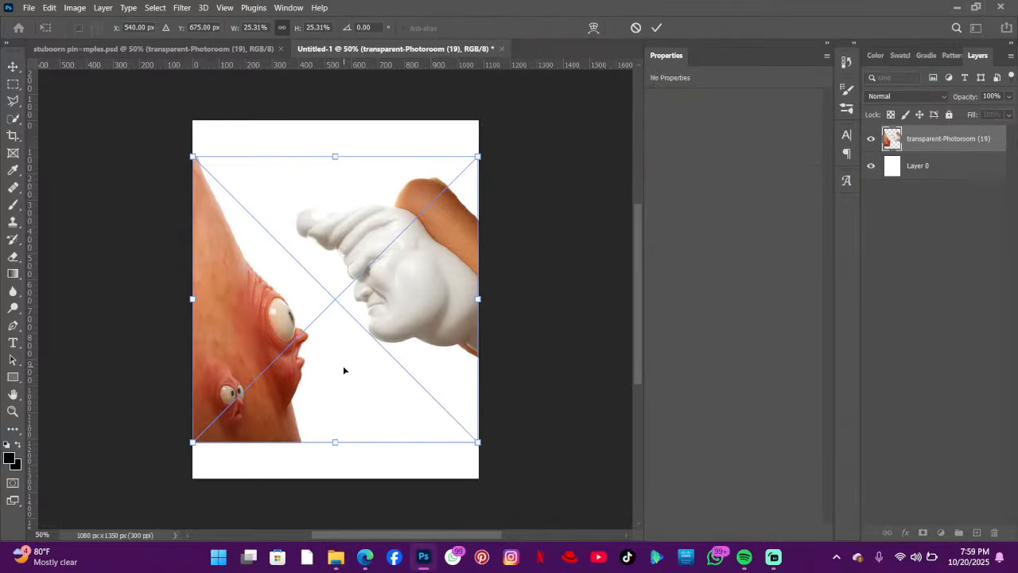
{"action": "left_click_drag", "start_coordinate": [355, 340], "coordinate": [354, 376]}
{"action": "left_click", "coordinate": [656, 27]}
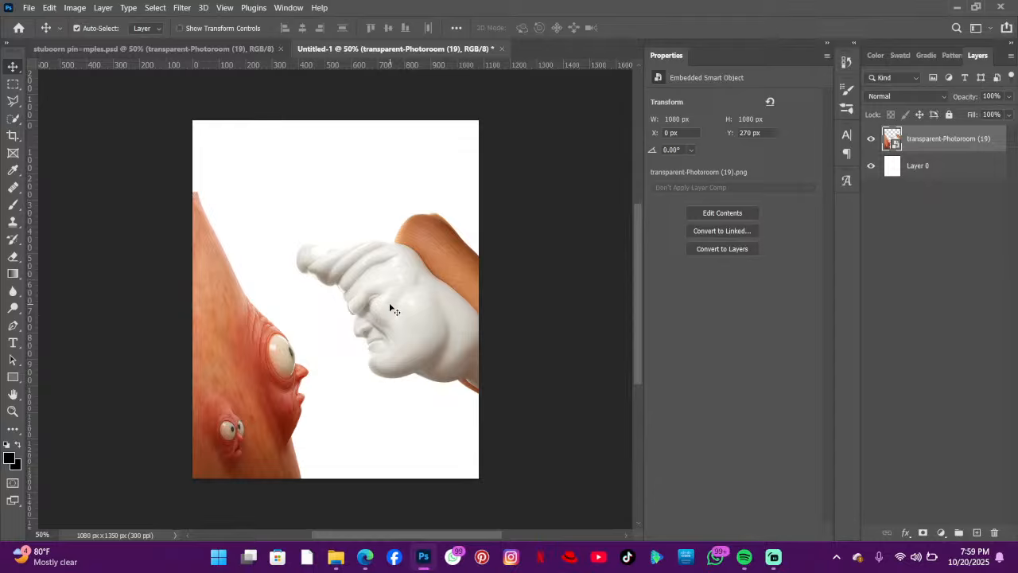
- Shrink the cutout image proportionally to 748 x 748 px and position it in the canvas corner at X 0 px, Y 0 px
{"action": "left_click_drag", "start_coordinate": [391, 310], "coordinate": [382, 308]}
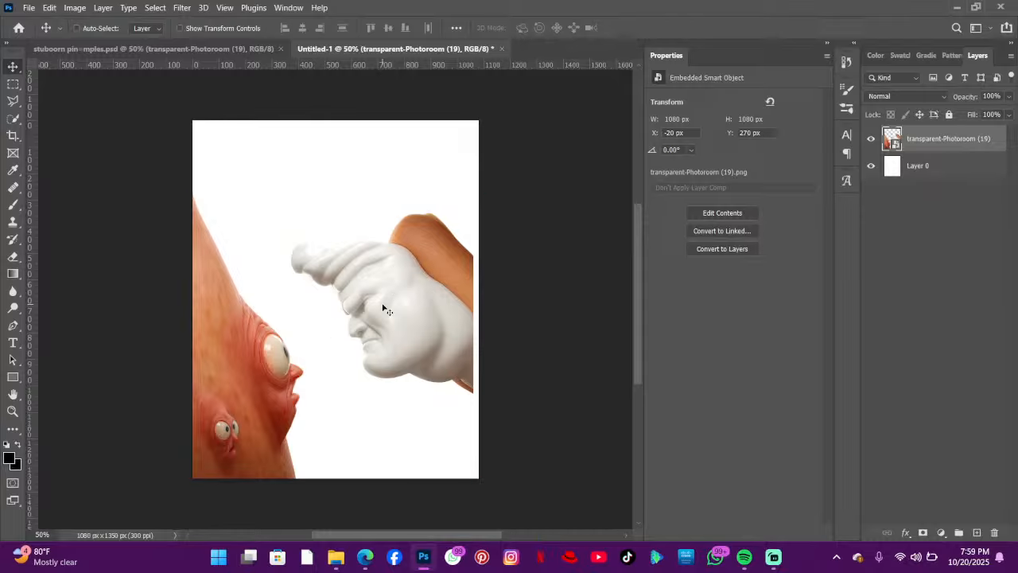
{"action": "key", "text": "ctrl+t"}
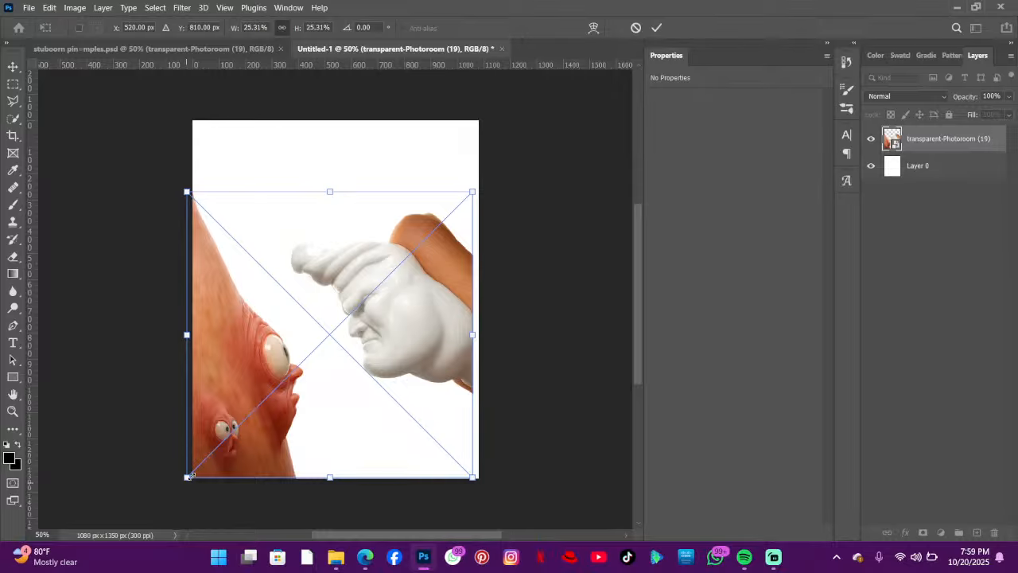
{"action": "left_click_drag", "start_coordinate": [189, 475], "coordinate": [275, 388]}
{"action": "left_click_drag", "start_coordinate": [388, 311], "coordinate": [312, 251]}
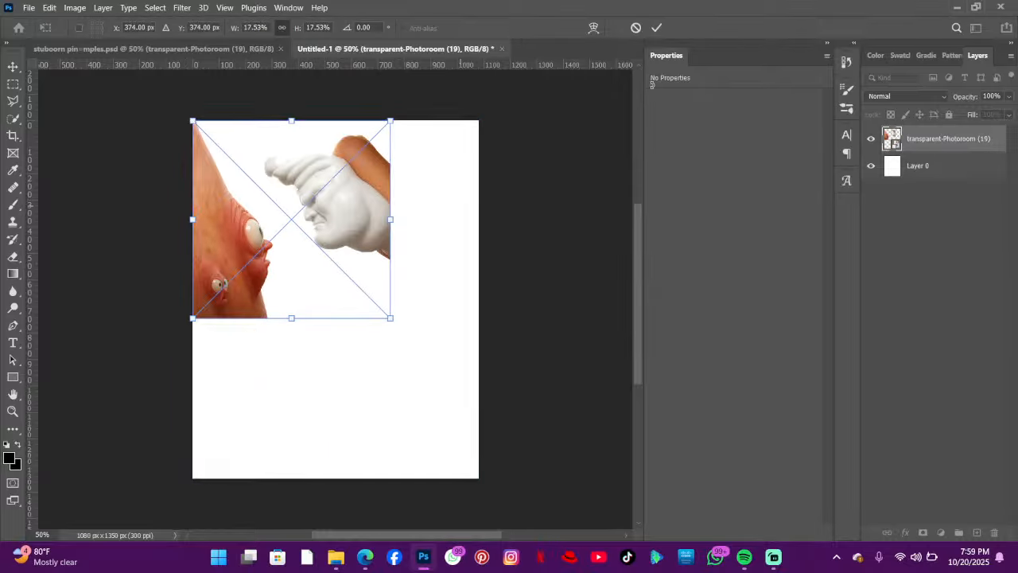
{"action": "left_click", "coordinate": [658, 28]}
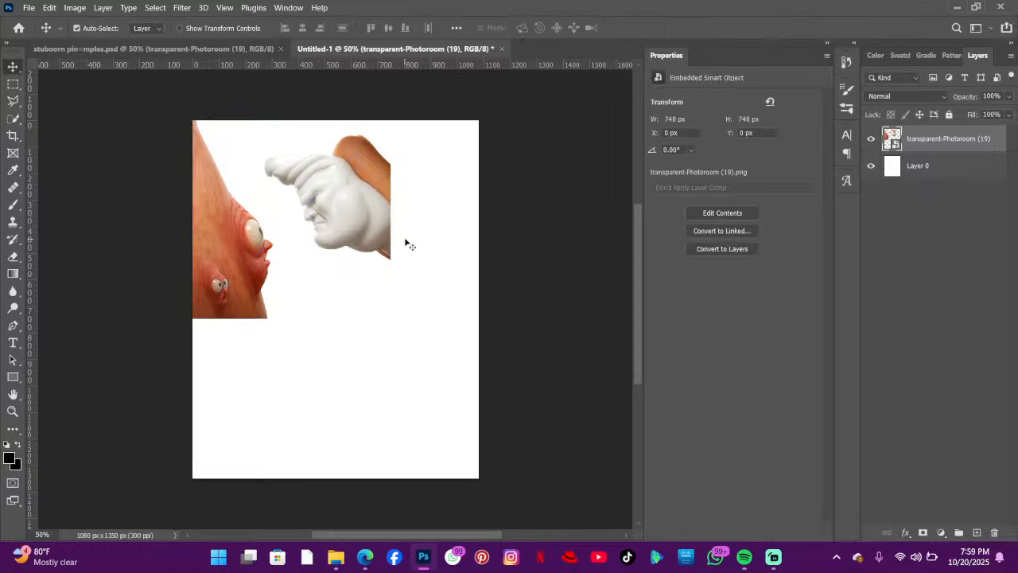
- Enlarge the cutout to 1109 x 1109 px and position it at X -14 px, Y 278 px, slightly overflowing the canvas's lower edge
{"action": "key", "text": "ctrl+t"}
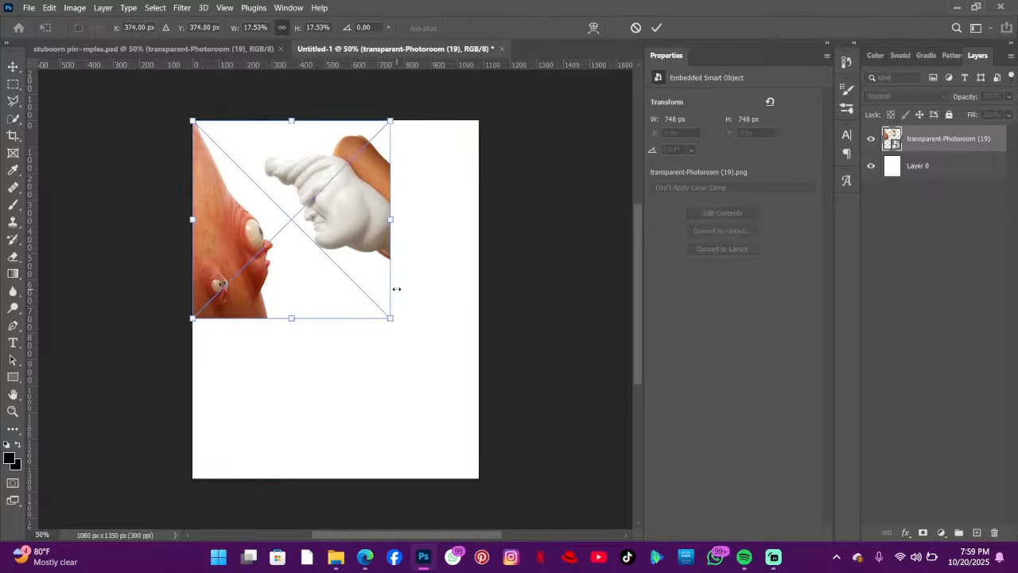
{"action": "left_click_drag", "start_coordinate": [391, 319], "coordinate": [457, 445]}
{"action": "left_click_drag", "start_coordinate": [403, 326], "coordinate": [397, 400]}
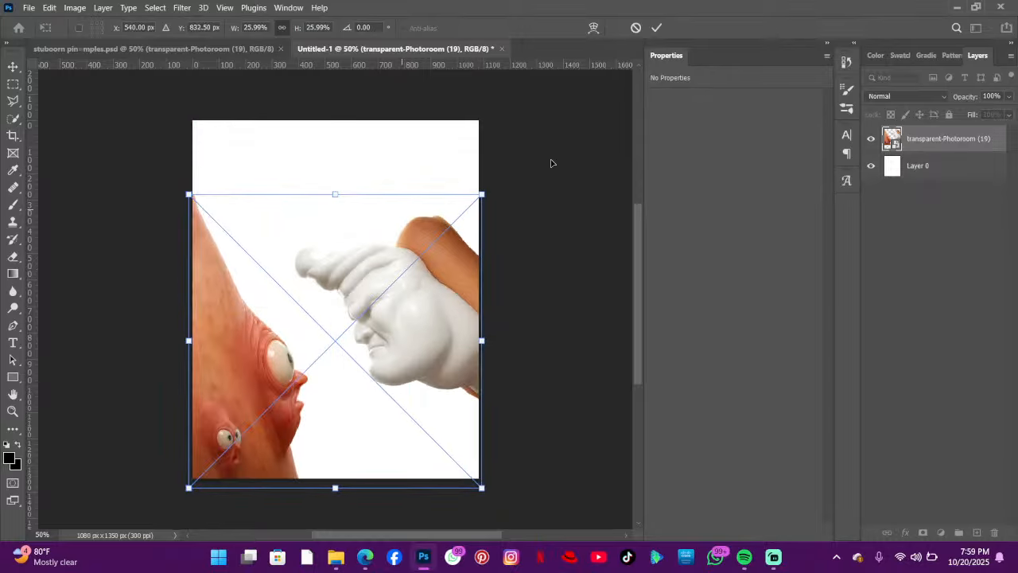
{"action": "left_click", "coordinate": [656, 28]}
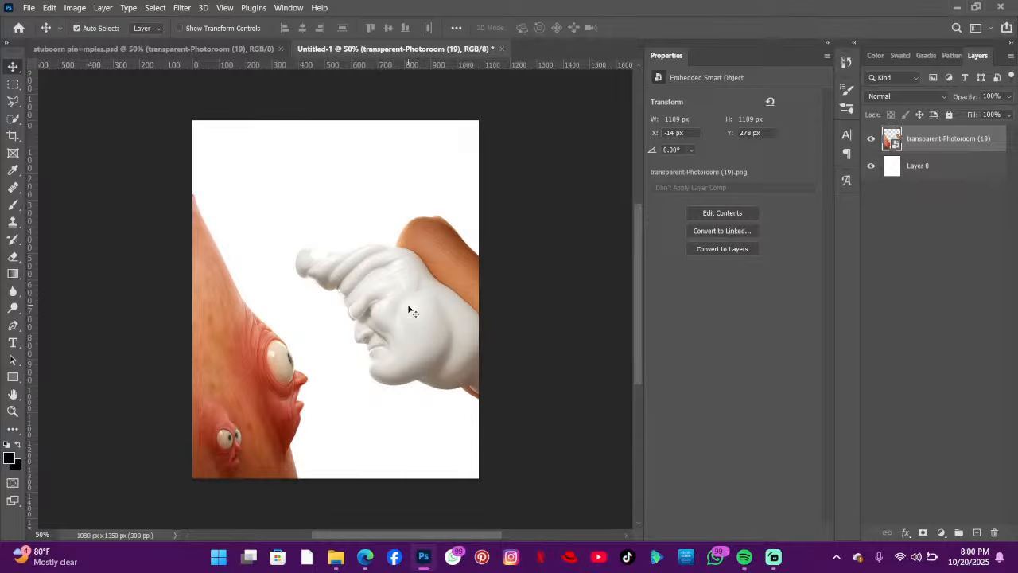
- Select the white Layer 0 beneath the cutout and switch to the Downloads folder in File Explorer
{"action": "scroll", "coordinate": [411, 316], "scroll_direction": "down", "scroll_amount": 1}
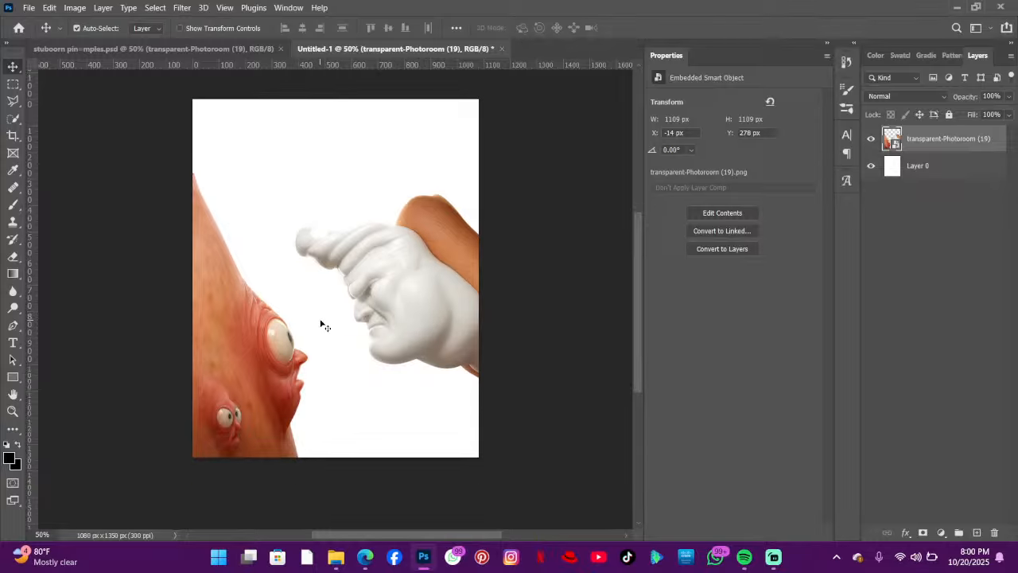
{"action": "left_click", "coordinate": [347, 391]}
{"action": "left_click", "coordinate": [336, 557]}
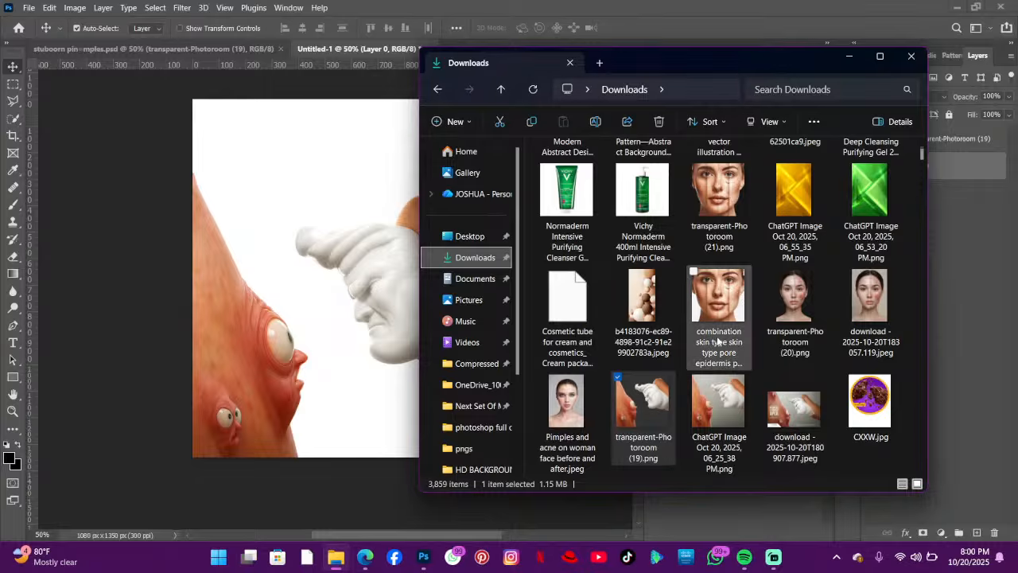
- Look through the older files in Downloads for a light background texture suited to the skincare flyer
{"action": "scroll", "coordinate": [721, 334], "scroll_direction": "down", "scroll_amount": 5}
{"action": "scroll", "coordinate": [700, 326], "scroll_direction": "down", "scroll_amount": 10}
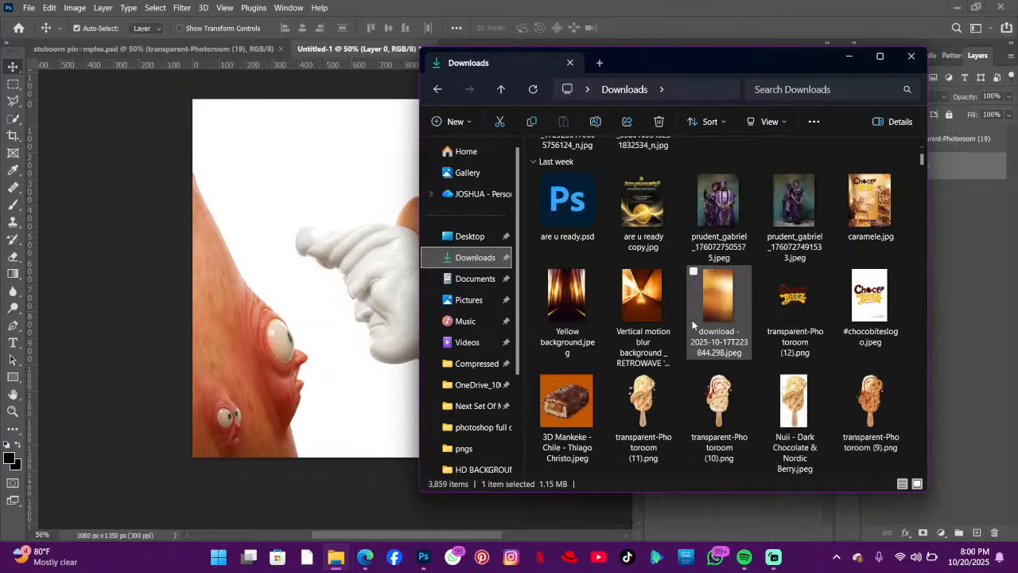
{"action": "scroll", "coordinate": [692, 323], "scroll_direction": "down", "scroll_amount": 6}
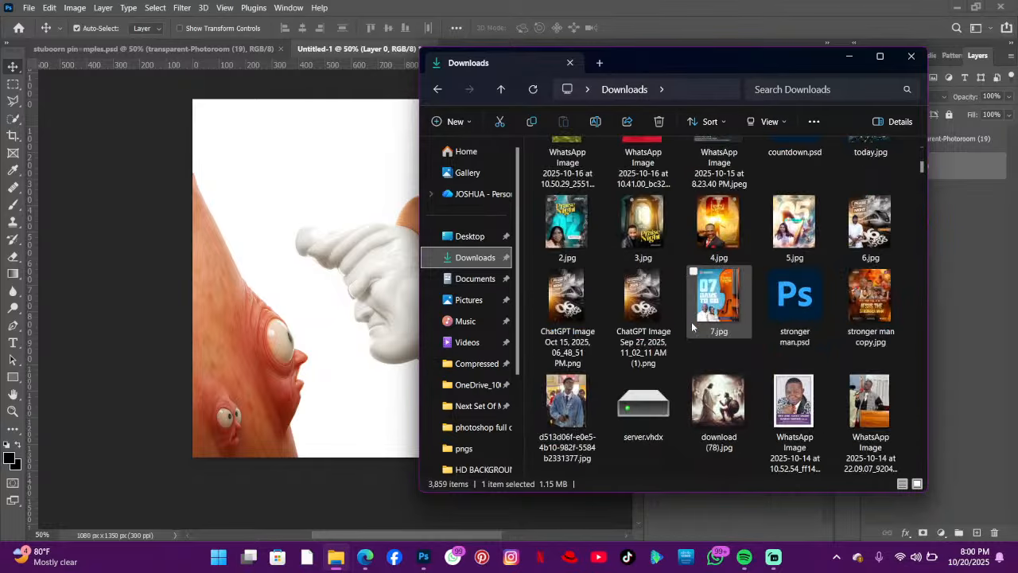
{"action": "scroll", "coordinate": [692, 324], "scroll_direction": "down", "scroll_amount": 2}
{"action": "scroll", "coordinate": [691, 321], "scroll_direction": "down", "scroll_amount": 10}
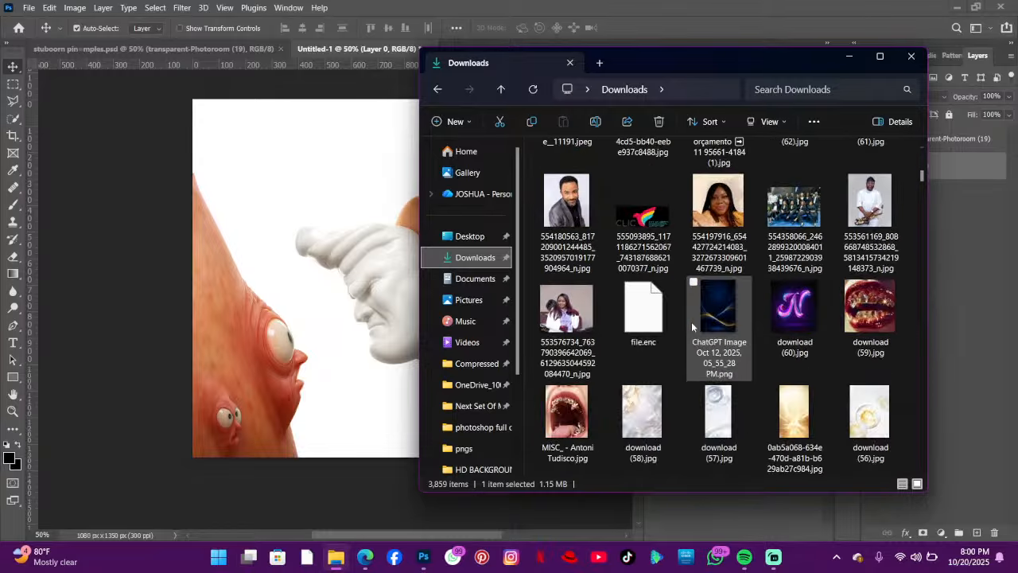
{"action": "scroll", "coordinate": [691, 327], "scroll_direction": "down", "scroll_amount": 10}
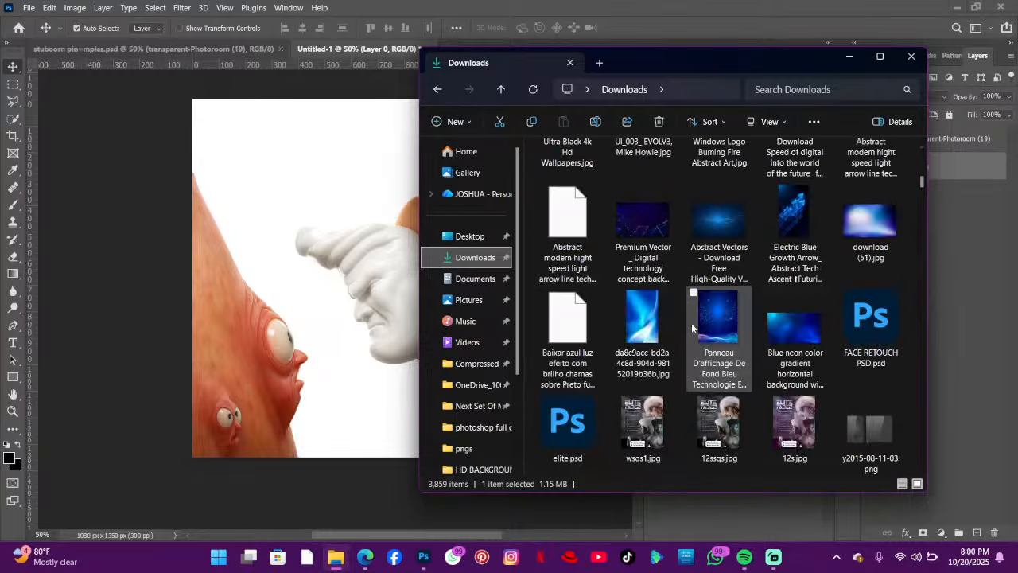
{"action": "scroll", "coordinate": [691, 325], "scroll_direction": "down", "scroll_amount": 10}
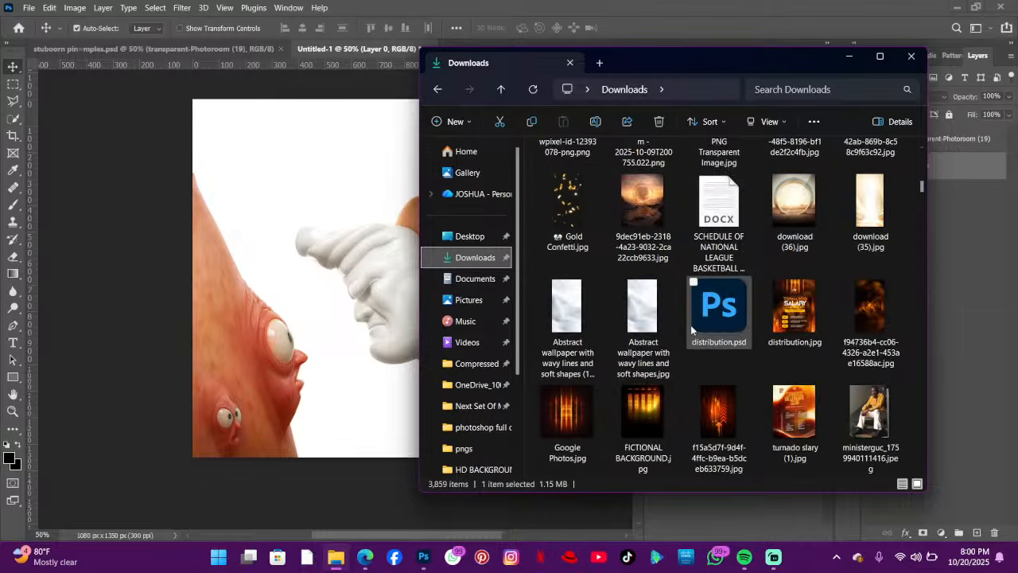
{"action": "scroll", "coordinate": [691, 325], "scroll_direction": "down", "scroll_amount": 8}
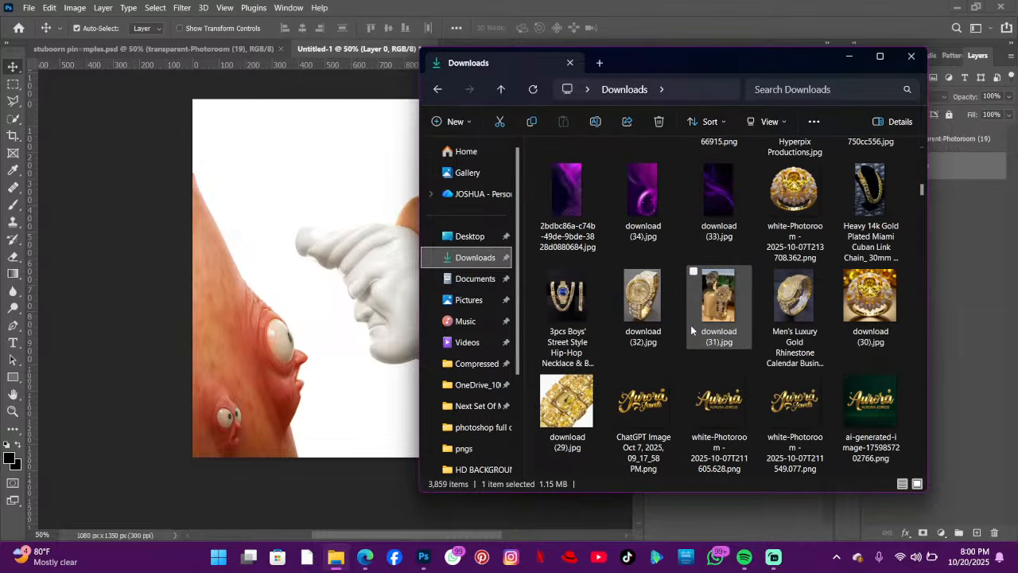
{"action": "scroll", "coordinate": [690, 324], "scroll_direction": "down", "scroll_amount": 8}
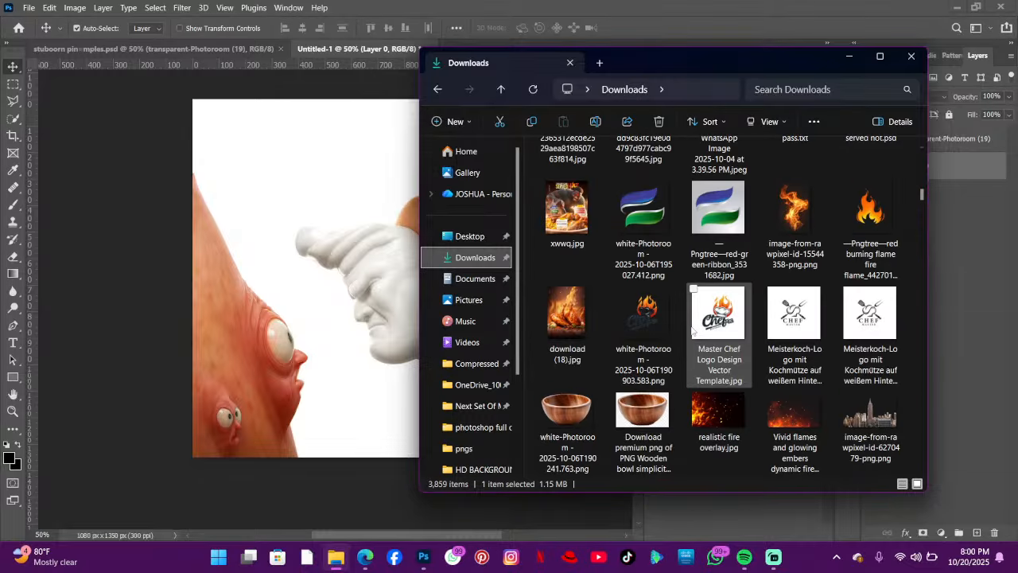
{"action": "scroll", "coordinate": [691, 330], "scroll_direction": "down", "scroll_amount": 8}
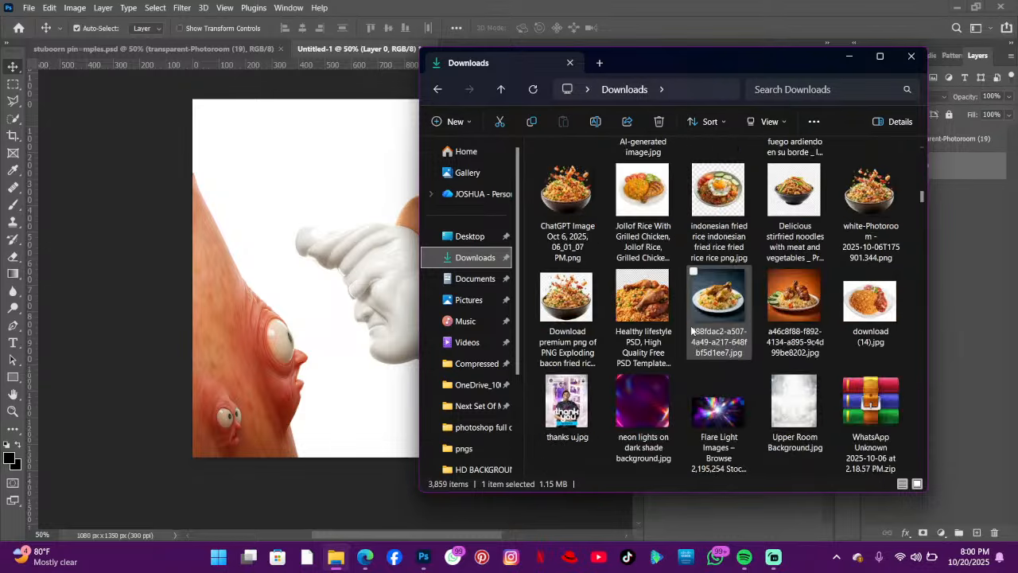
{"action": "scroll", "coordinate": [692, 350], "scroll_direction": "down", "scroll_amount": 5}
{"action": "scroll", "coordinate": [672, 345], "scroll_direction": "down", "scroll_amount": 4}
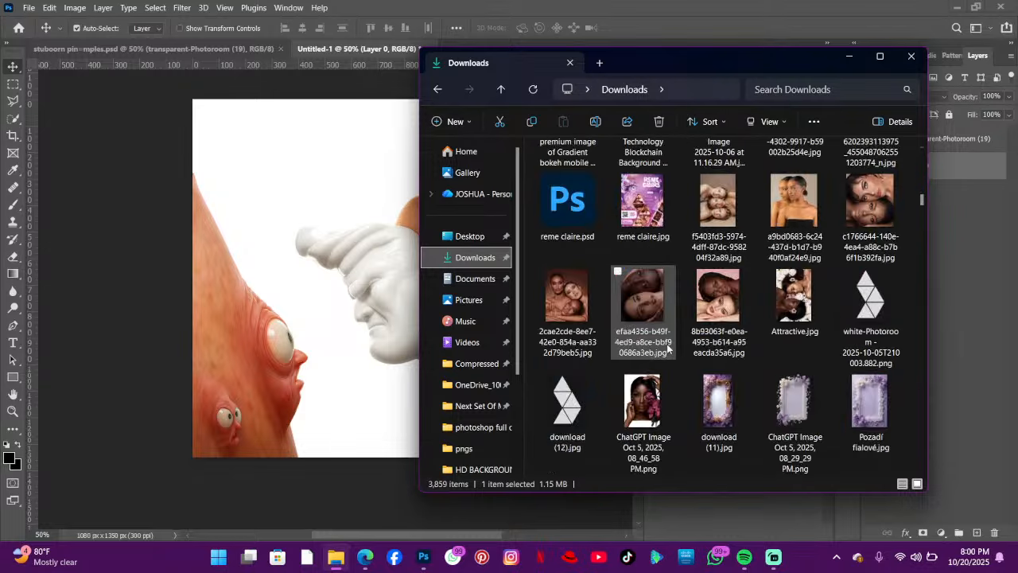
{"action": "scroll", "coordinate": [716, 346], "scroll_direction": "down", "scroll_amount": 6}
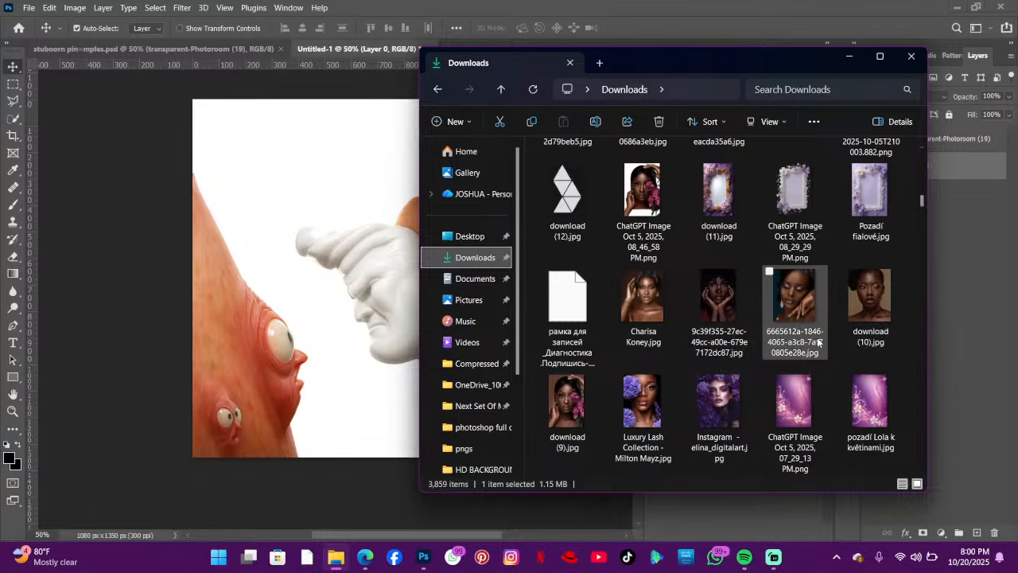
{"action": "scroll", "coordinate": [802, 343], "scroll_direction": "down", "scroll_amount": 3}
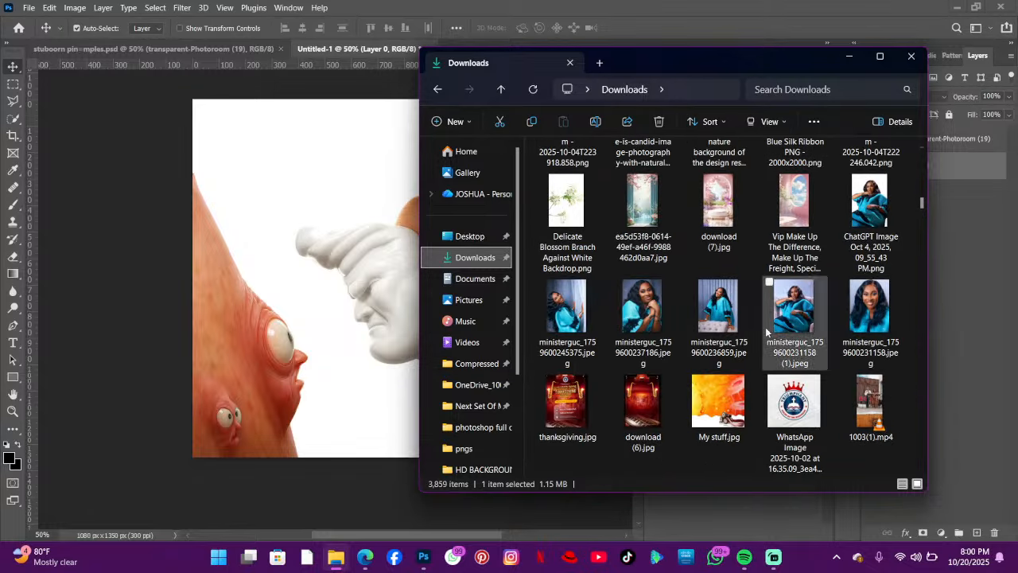
{"action": "scroll", "coordinate": [779, 324], "scroll_direction": "down", "scroll_amount": 5}
{"action": "scroll", "coordinate": [780, 324], "scroll_direction": "down", "scroll_amount": 6}
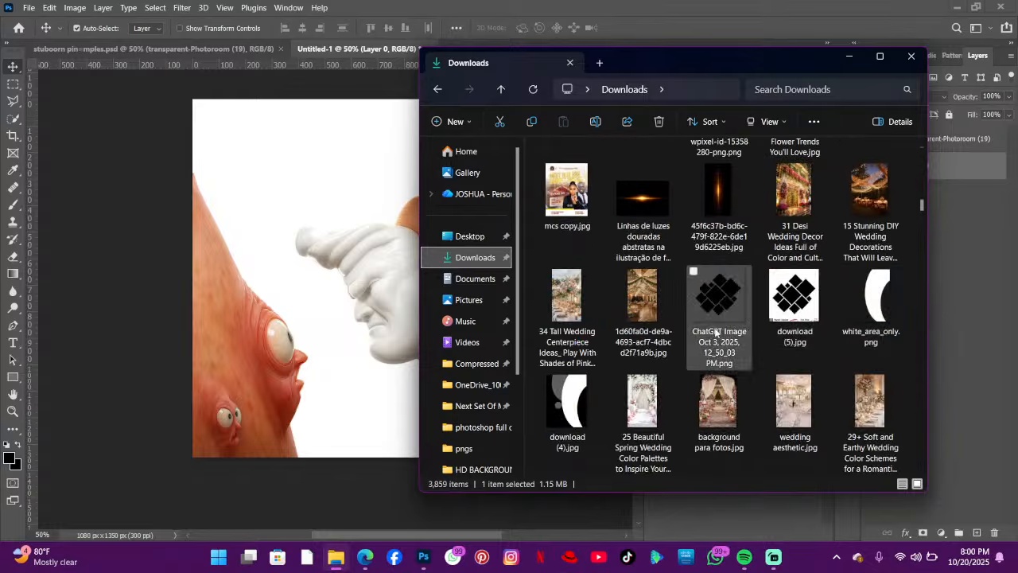
{"action": "scroll", "coordinate": [805, 335], "scroll_direction": "down", "scroll_amount": 2}
{"action": "scroll", "coordinate": [806, 334], "scroll_direction": "down", "scroll_amount": 3}
{"action": "scroll", "coordinate": [788, 338], "scroll_direction": "down", "scroll_amount": 6}
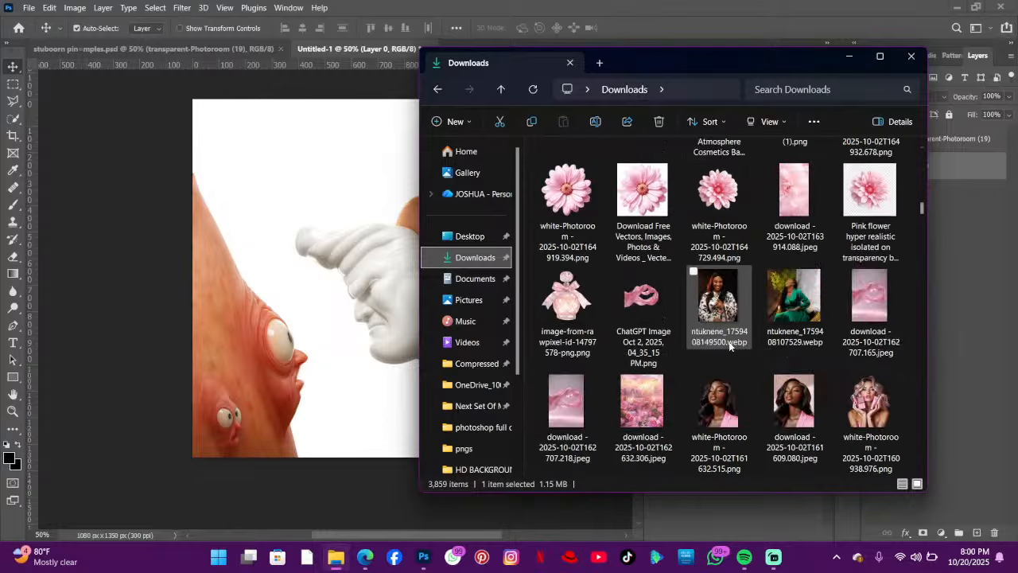
{"action": "scroll", "coordinate": [737, 340], "scroll_direction": "down", "scroll_amount": 8}
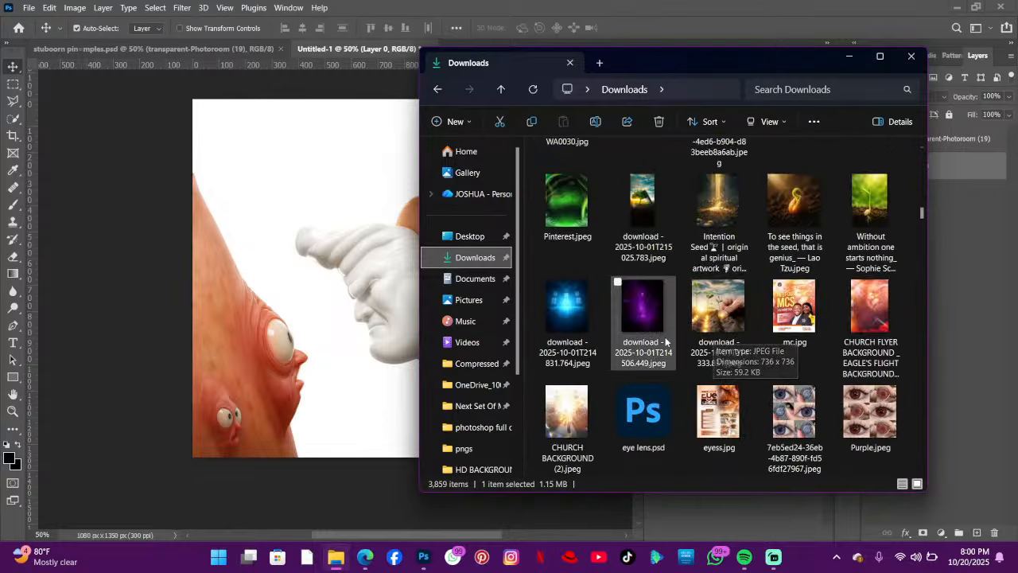
{"action": "scroll", "coordinate": [726, 340], "scroll_direction": "down", "scroll_amount": 8}
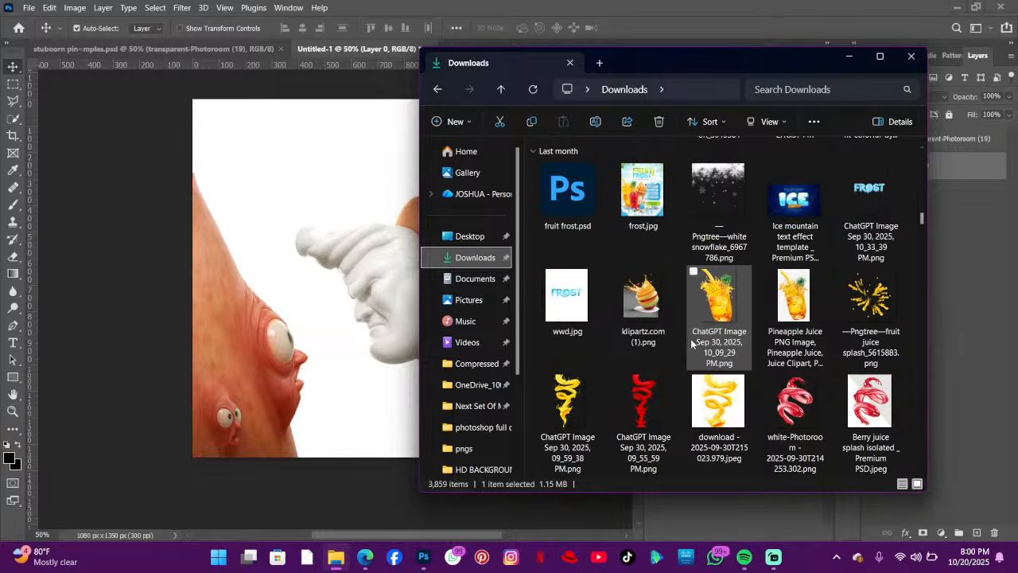
{"action": "scroll", "coordinate": [742, 337], "scroll_direction": "down", "scroll_amount": 8}
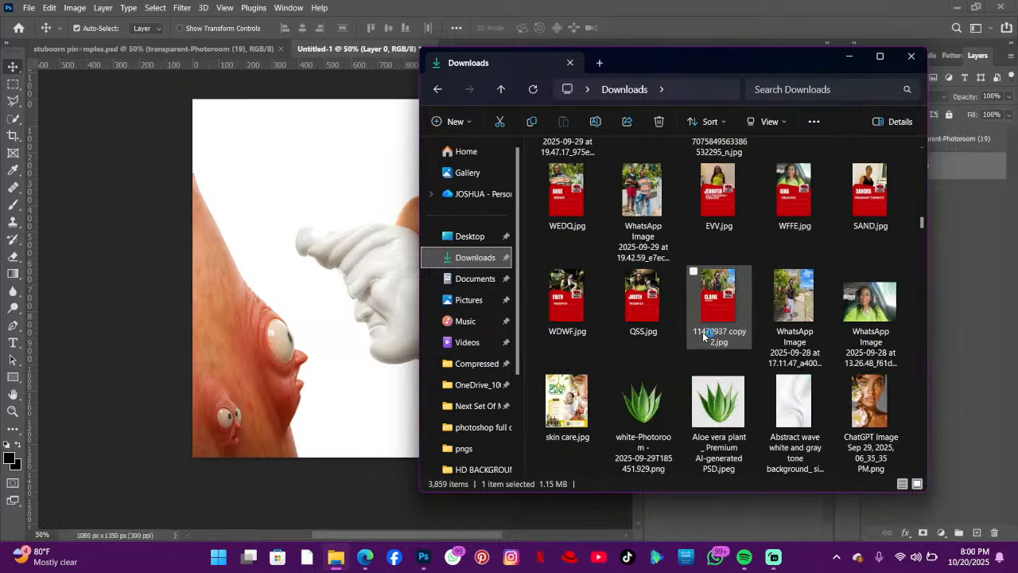
- Place the yellow background wallpaper image from Downloads behind the cutout, scaled to 1506 x 2120 px at X -165 px, Y -385 px
{"action": "left_click_drag", "start_coordinate": [798, 402], "coordinate": [319, 317]}
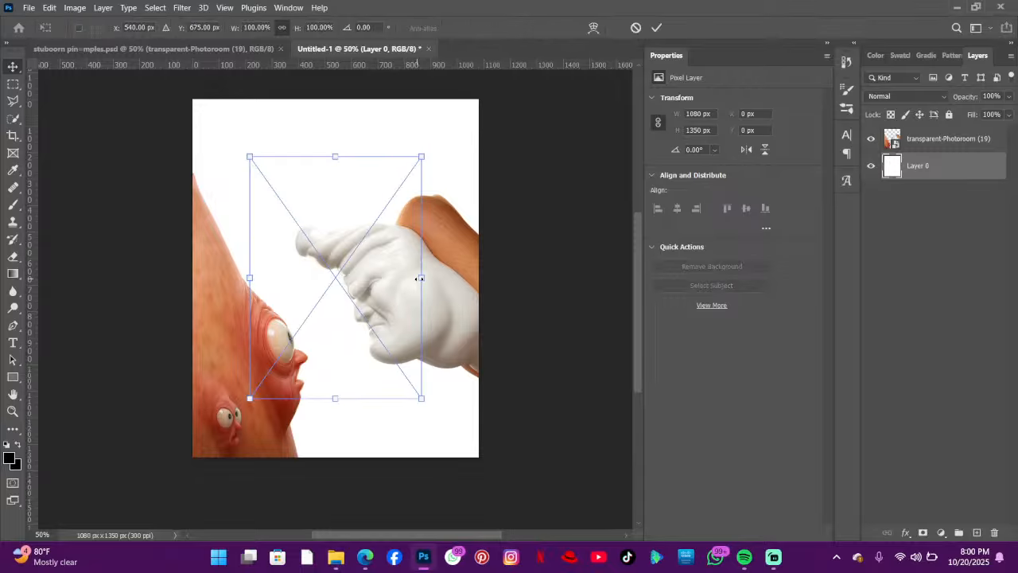
{"action": "left_click_drag", "start_coordinate": [420, 278], "coordinate": [483, 286]}
{"action": "left_click_drag", "start_coordinate": [250, 277], "coordinate": [149, 277]}
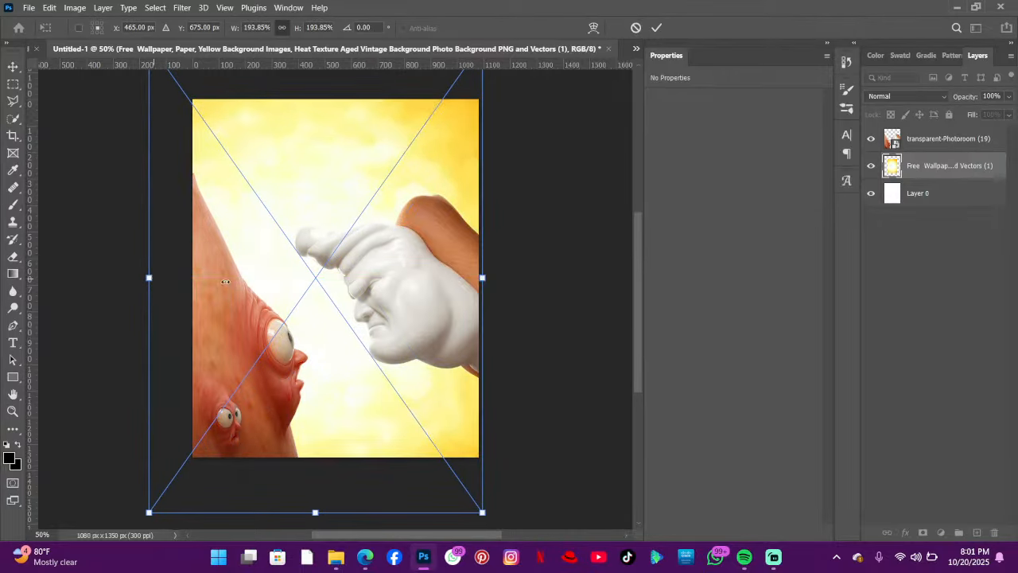
{"action": "left_click_drag", "start_coordinate": [484, 276], "coordinate": [547, 279]}
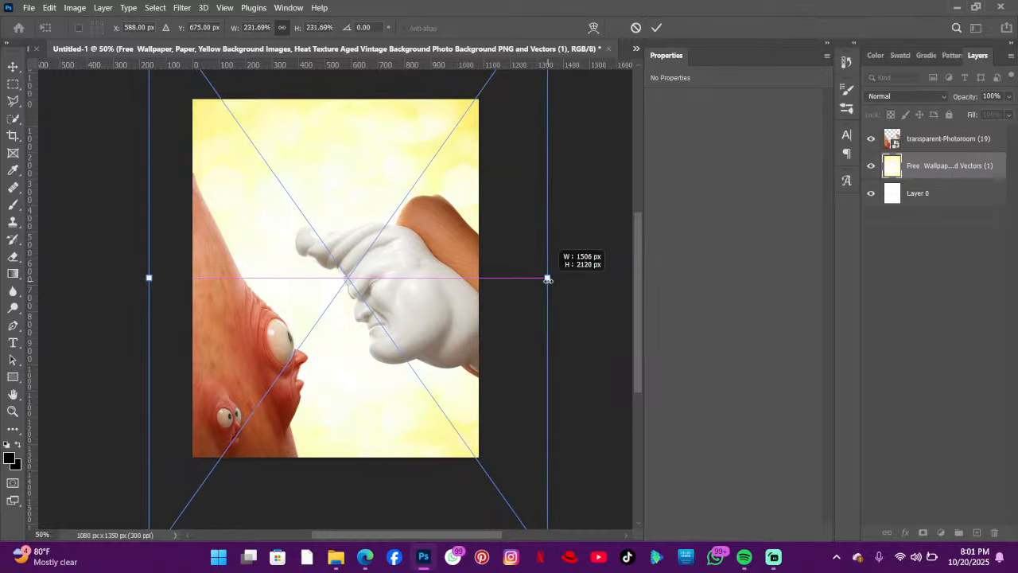
{"action": "left_click", "coordinate": [656, 27]}
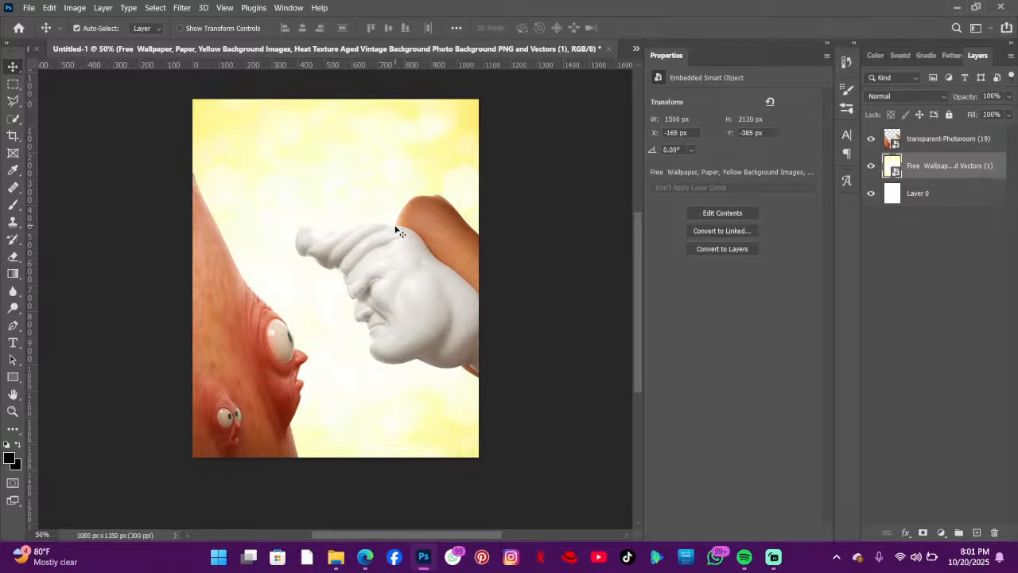
- Enlarge the yellow background image to 1794 x 2526 px, positioned at X -453 px, Y -588 px
{"action": "scroll", "coordinate": [395, 232], "scroll_direction": "down", "scroll_amount": 1}
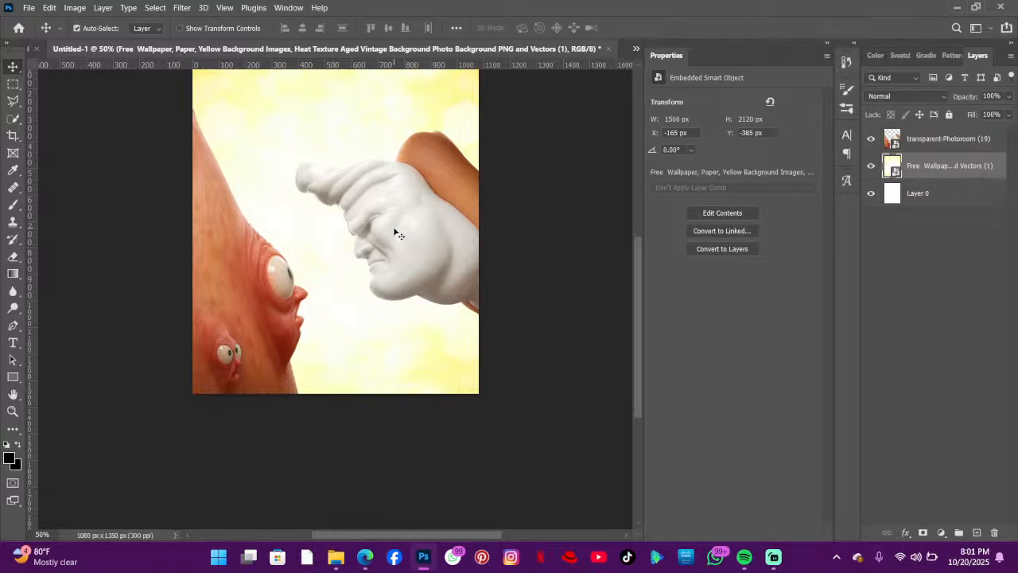
{"action": "scroll", "coordinate": [396, 231], "scroll_direction": "up", "scroll_amount": 3}
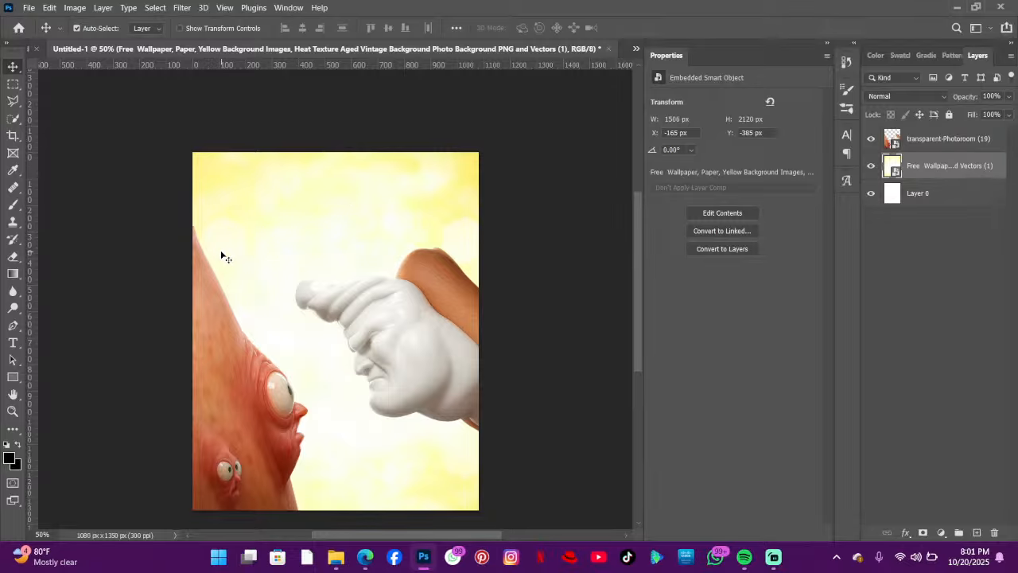
{"action": "key", "text": "ctrl"}
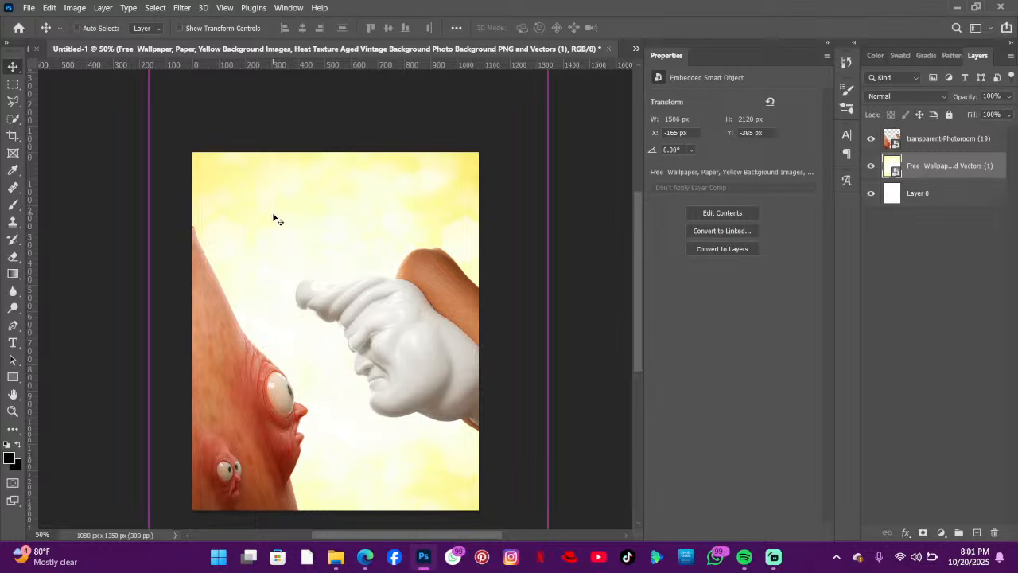
{"action": "key", "text": "ctrl+t"}
{"action": "left_click_drag", "start_coordinate": [149, 330], "coordinate": [49, 322]}
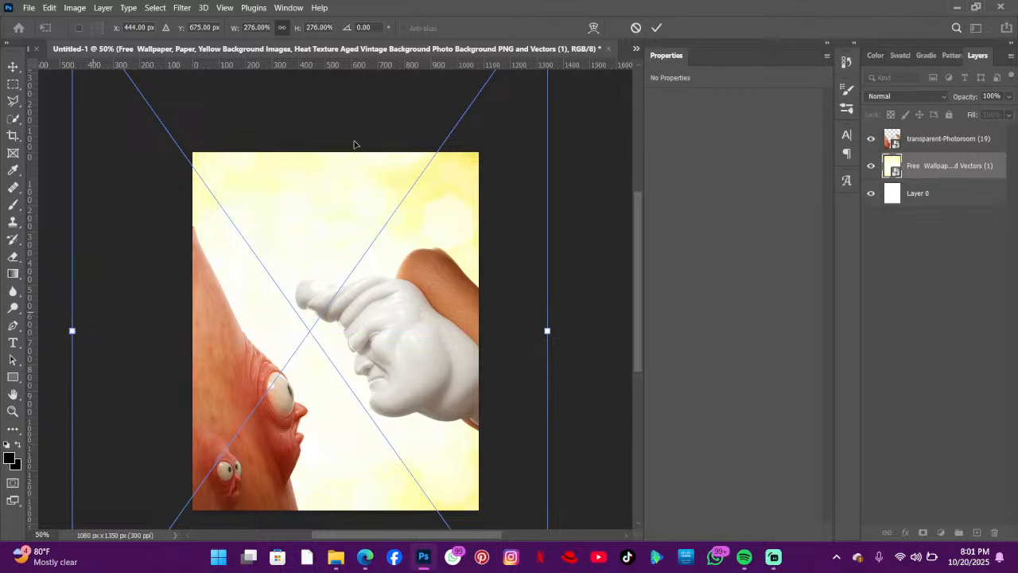
{"action": "left_click", "coordinate": [656, 27]}
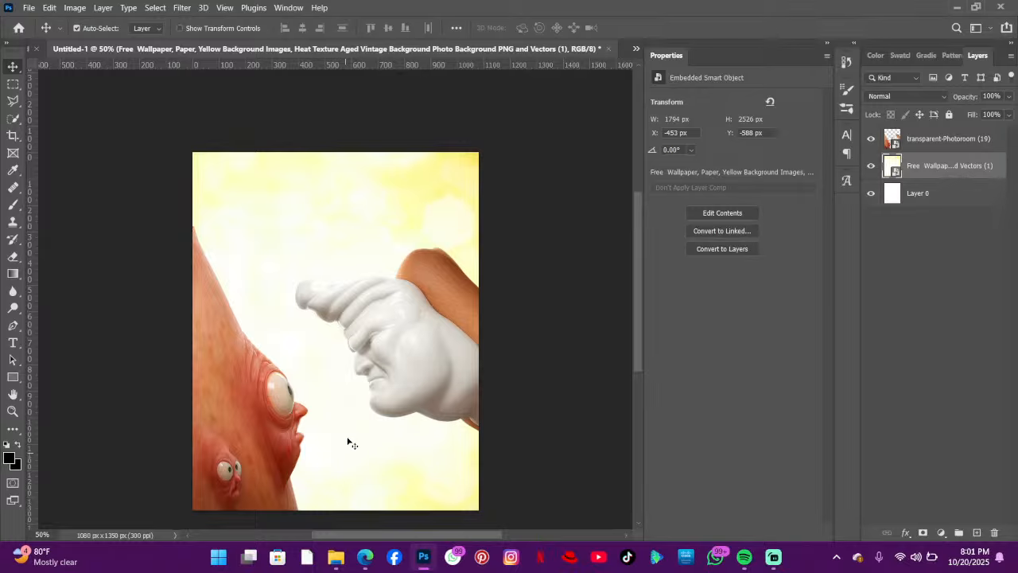
{"action": "scroll", "coordinate": [342, 390], "scroll_direction": "down", "scroll_amount": 2}
{"action": "scroll", "coordinate": [296, 360], "scroll_direction": "up", "scroll_amount": 2}
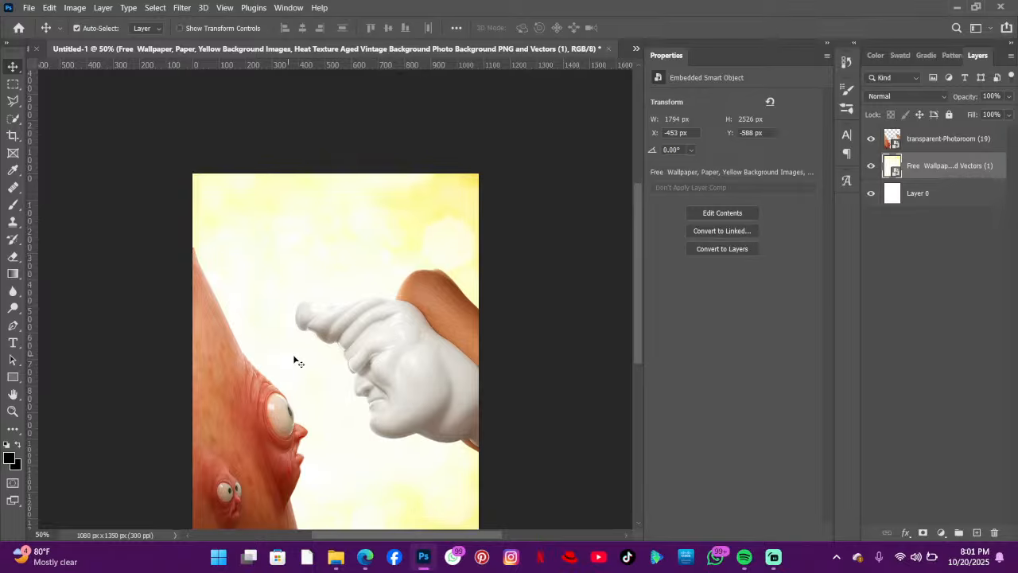
- Look through today's files in the Downloads folder in File Explorer, and return to the flyer in Photoshop
{"action": "scroll", "coordinate": [293, 373], "scroll_direction": "down", "scroll_amount": 1}
{"action": "scroll", "coordinate": [293, 380], "scroll_direction": "down", "scroll_amount": 1}
{"action": "mouse_move", "coordinate": [342, 563]}
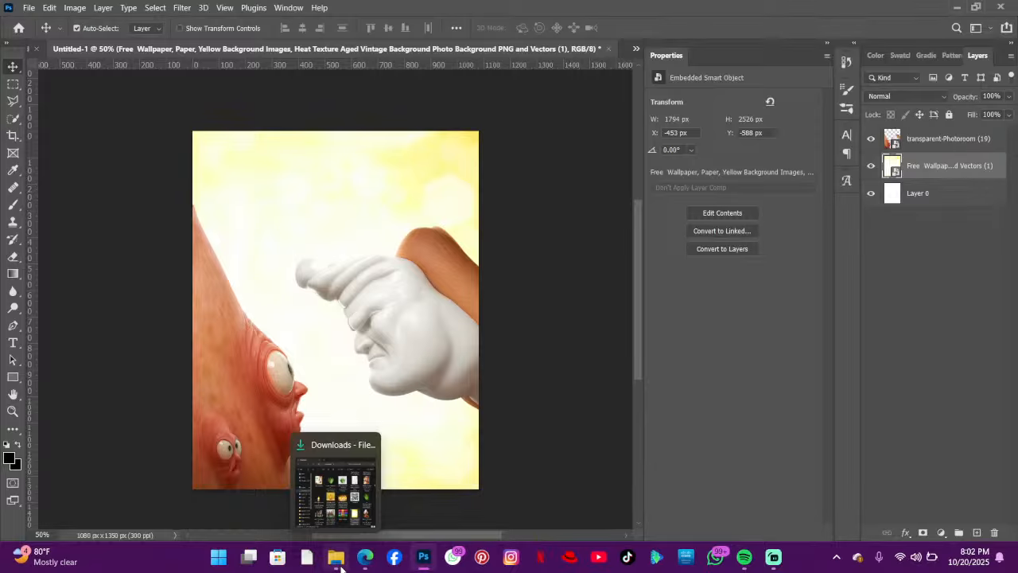
{"action": "left_click", "coordinate": [340, 568]}
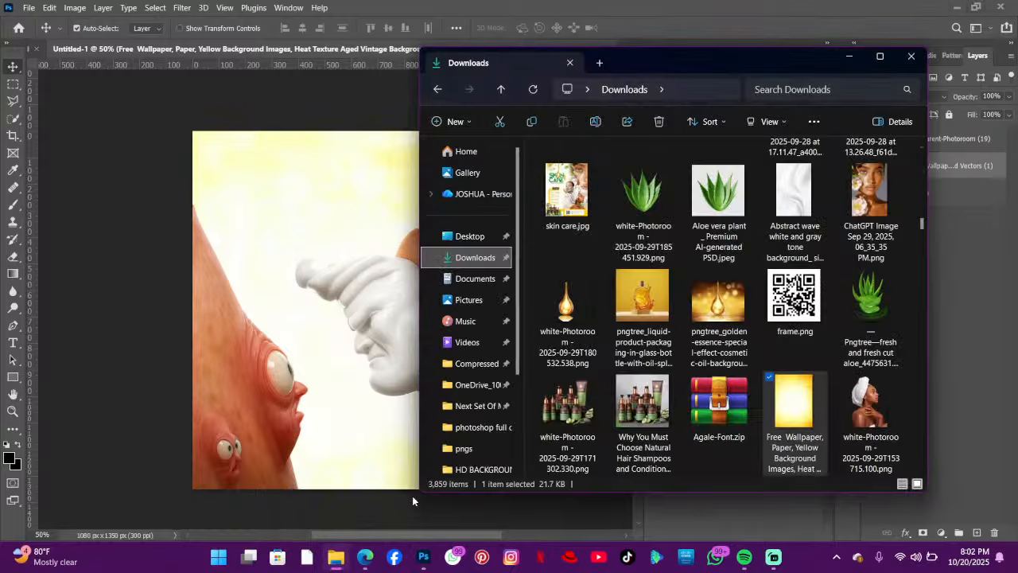
{"action": "left_click", "coordinate": [485, 259]}
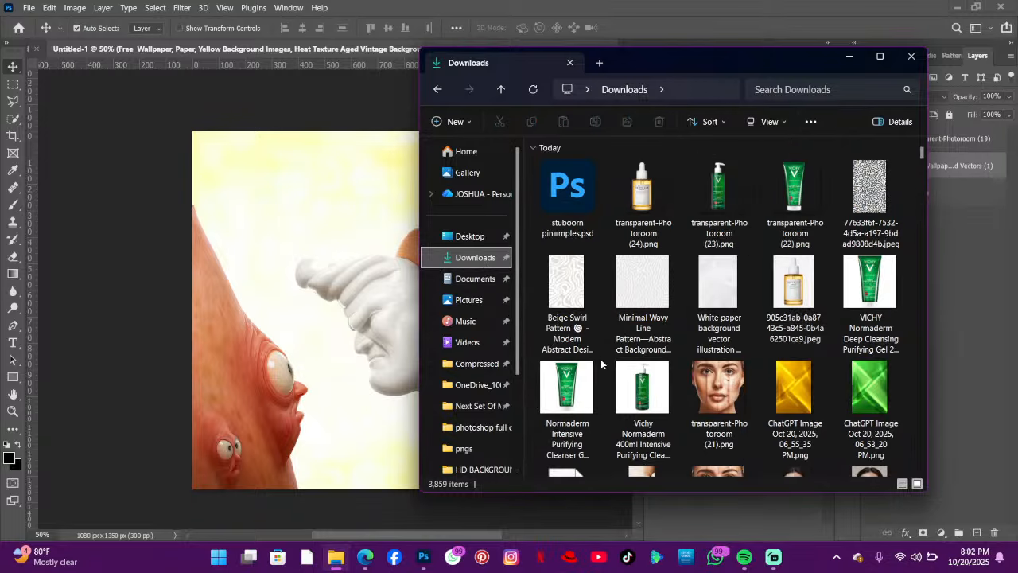
{"action": "scroll", "coordinate": [691, 370], "scroll_direction": "down", "scroll_amount": 2}
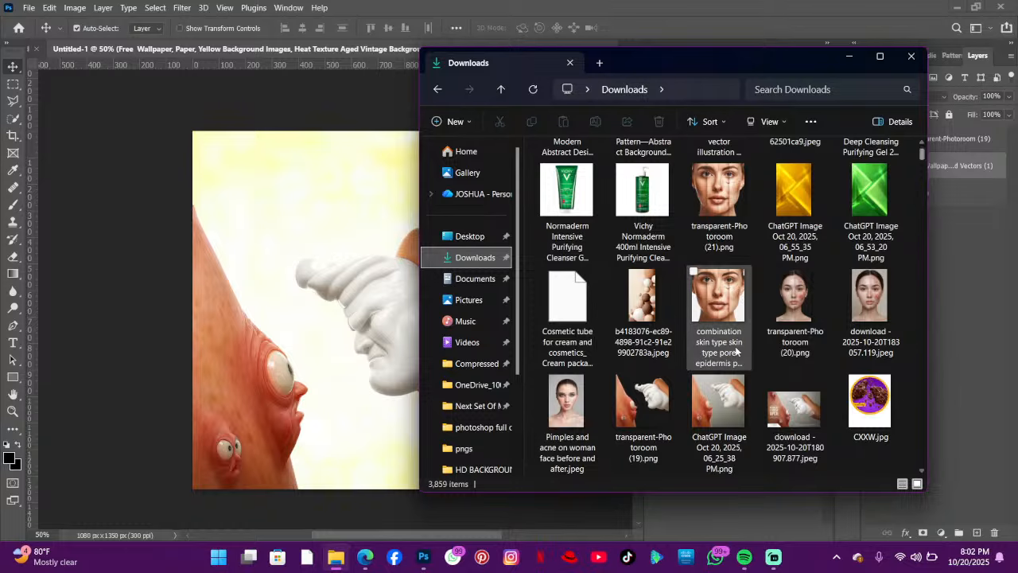
{"action": "scroll", "coordinate": [845, 345], "scroll_direction": "up", "scroll_amount": 2}
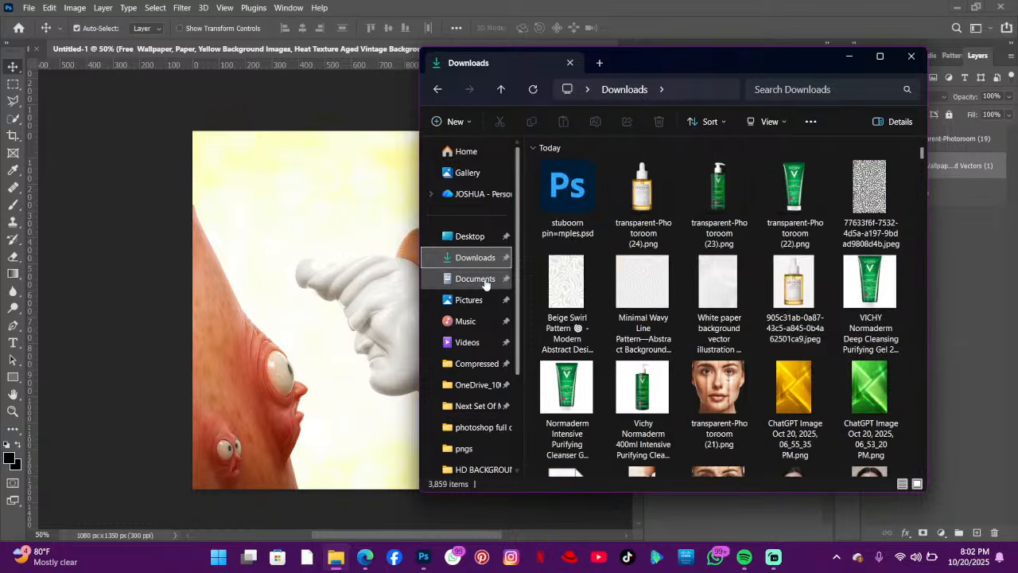
{"action": "left_click", "coordinate": [241, 269]}
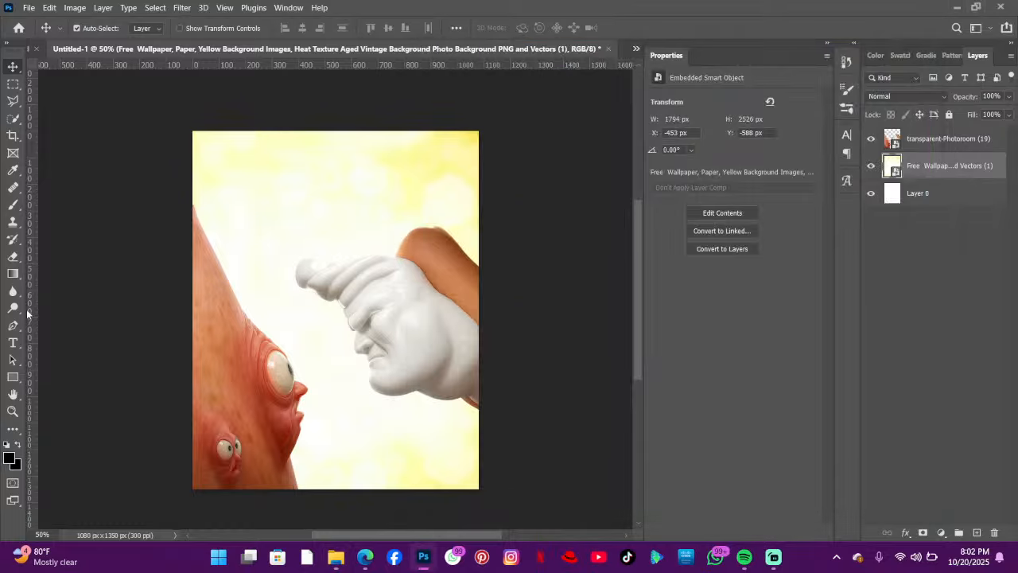
- Start a horizontal text line in the empty upper area of the flyer and colour it dark green #066e01
{"action": "left_click", "coordinate": [14, 344]}
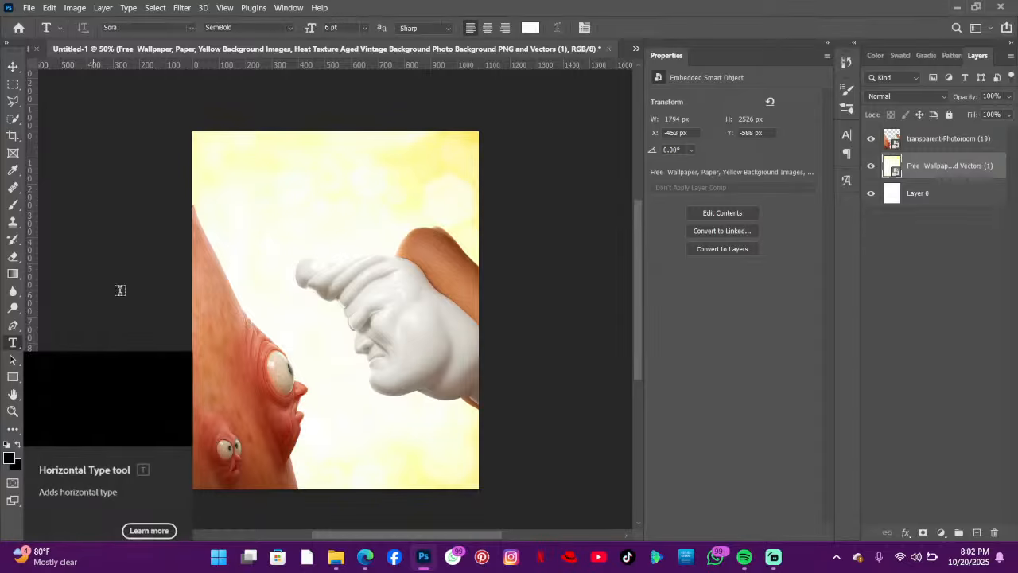
{"action": "left_click", "coordinate": [226, 178]}
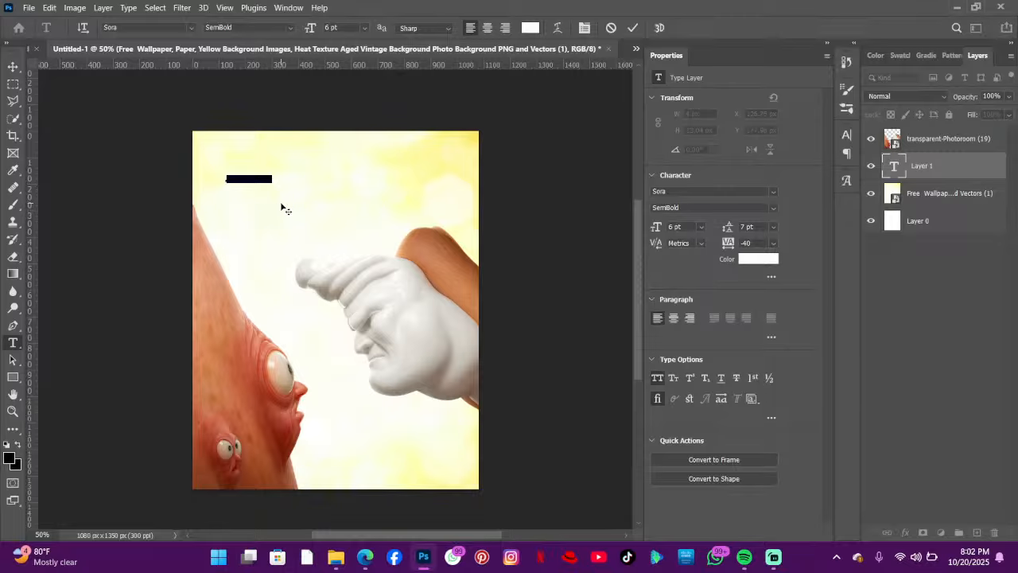
{"action": "left_click_drag", "start_coordinate": [249, 191], "coordinate": [325, 137]}
{"action": "left_click", "coordinate": [530, 28]}
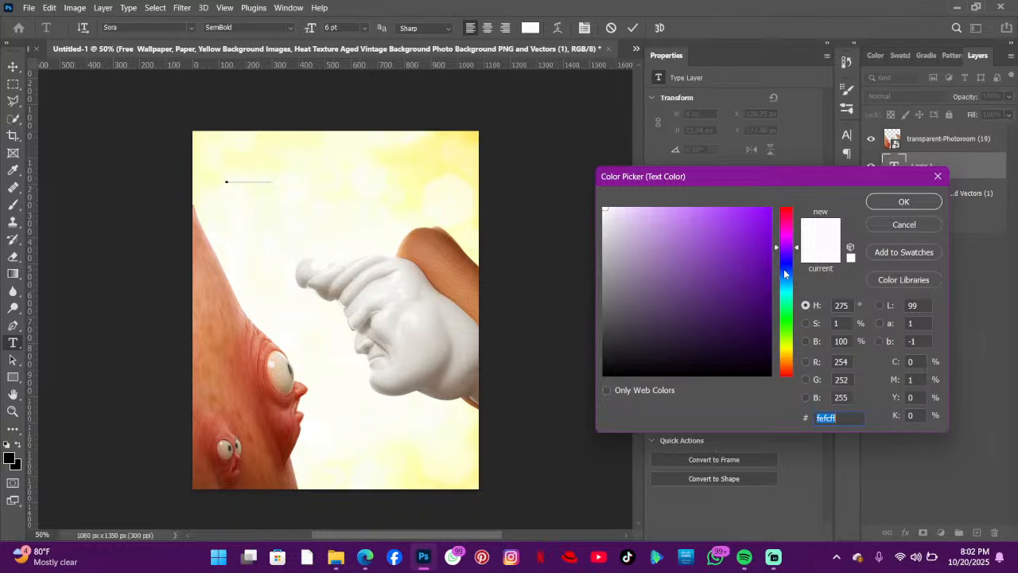
{"action": "left_click", "coordinate": [778, 319]}
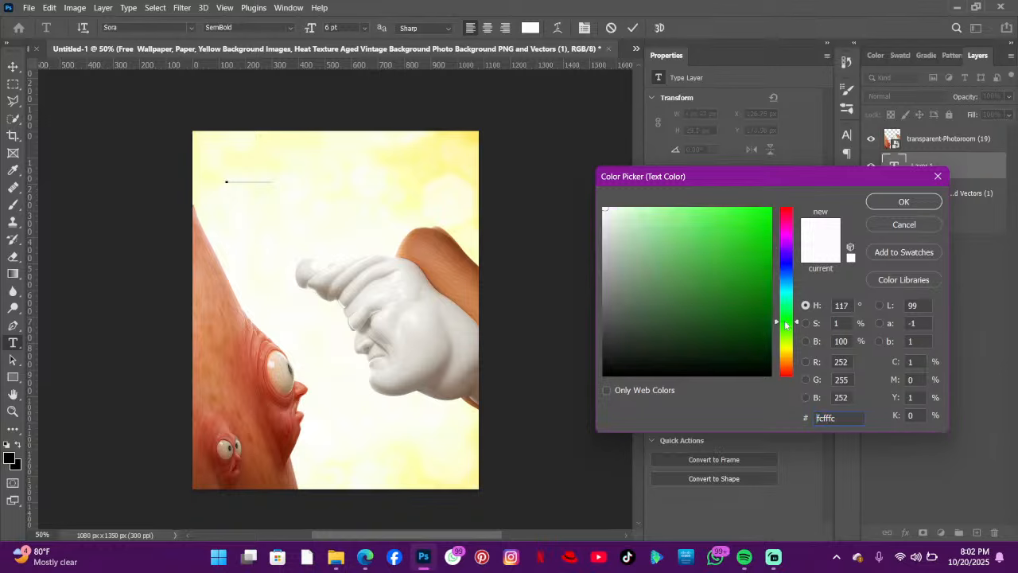
{"action": "left_click_drag", "start_coordinate": [761, 302], "coordinate": [770, 303]}
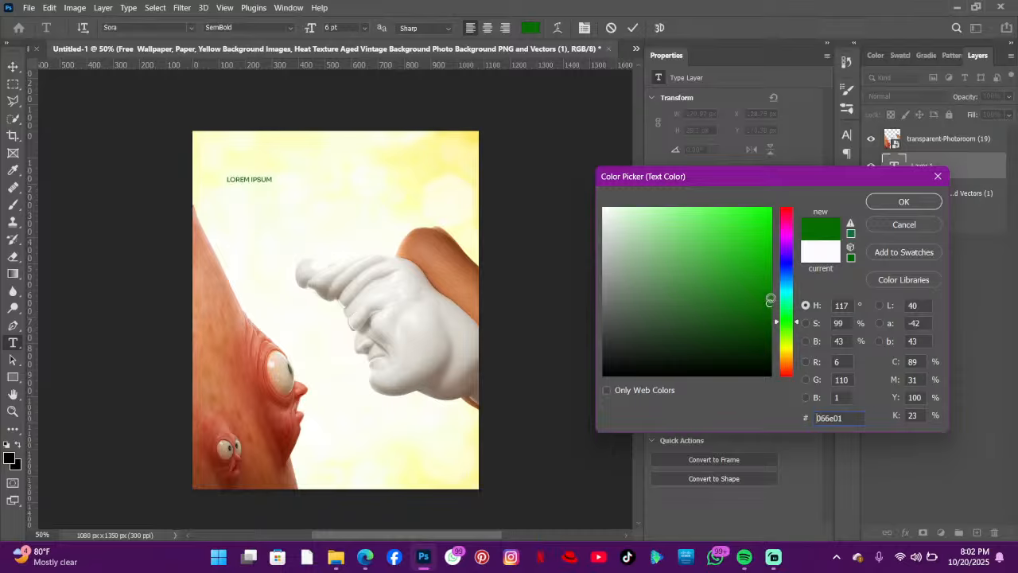
{"action": "left_click", "coordinate": [924, 204]}
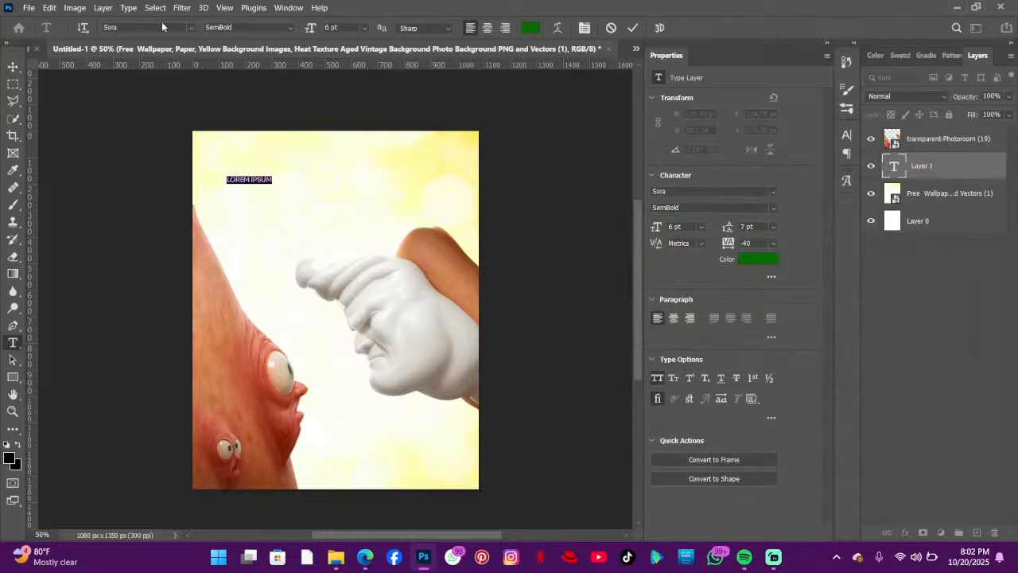
- Set the new text line to 12 pt Sora Regular and enter "SAY GOODBYE TO" as its wording
{"action": "left_click_drag", "start_coordinate": [310, 30], "coordinate": [317, 32]}
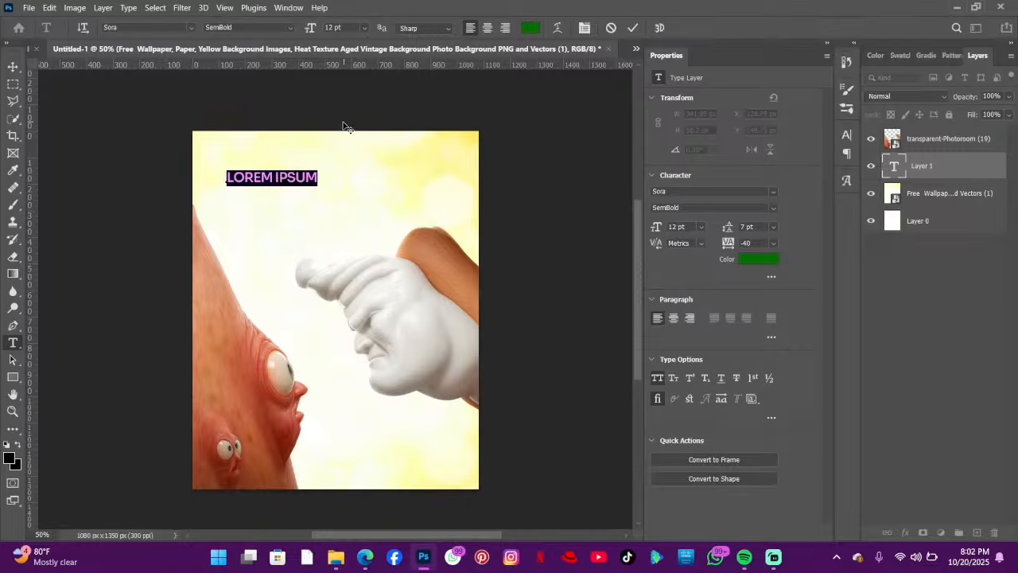
{"action": "scroll", "coordinate": [338, 127], "scroll_direction": "down", "scroll_amount": 1}
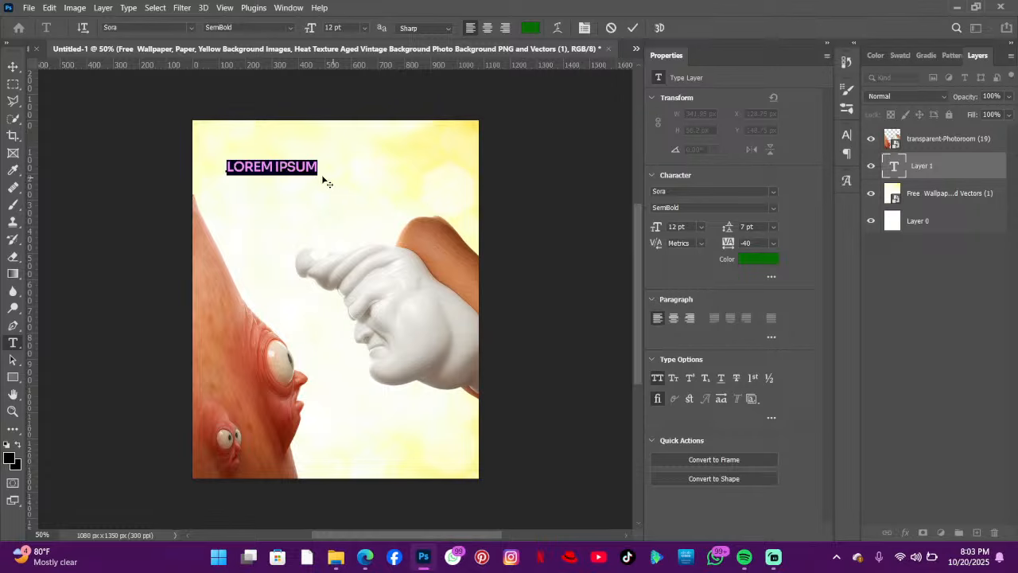
{"action": "left_click", "coordinate": [290, 28]}
{"action": "left_click", "coordinate": [283, 62]}
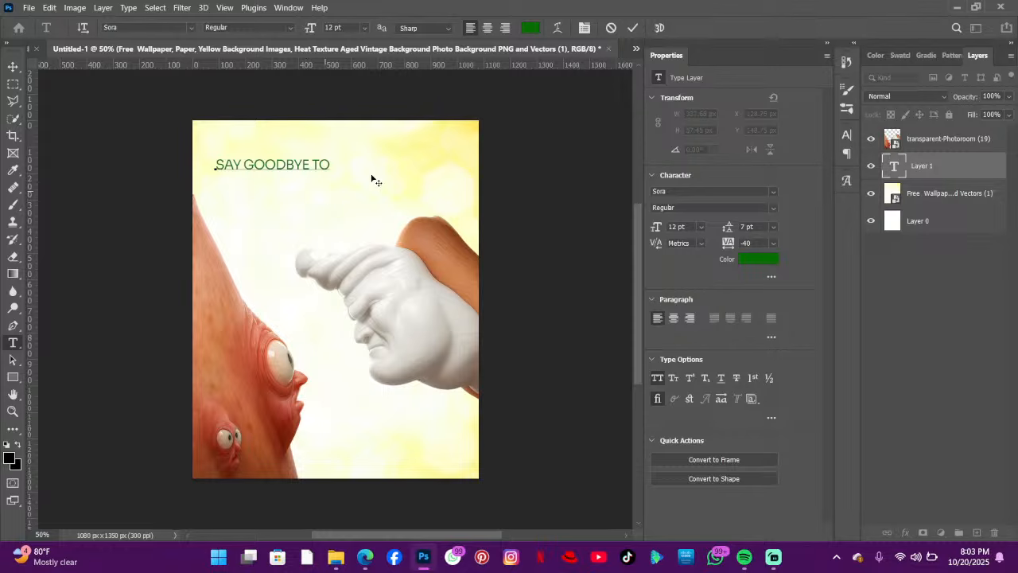
{"action": "left_click", "coordinate": [632, 28]}
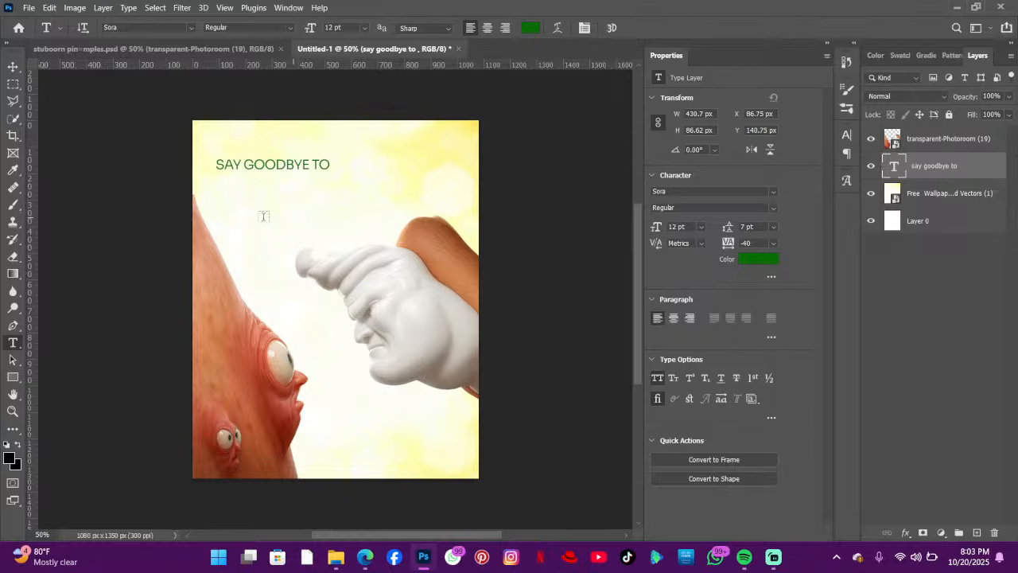
- Add a second text line reading "STUBBORN" below "SAY GOODBYE TO", in Sora Regular at 17 pt
{"action": "left_click", "coordinate": [221, 189]}
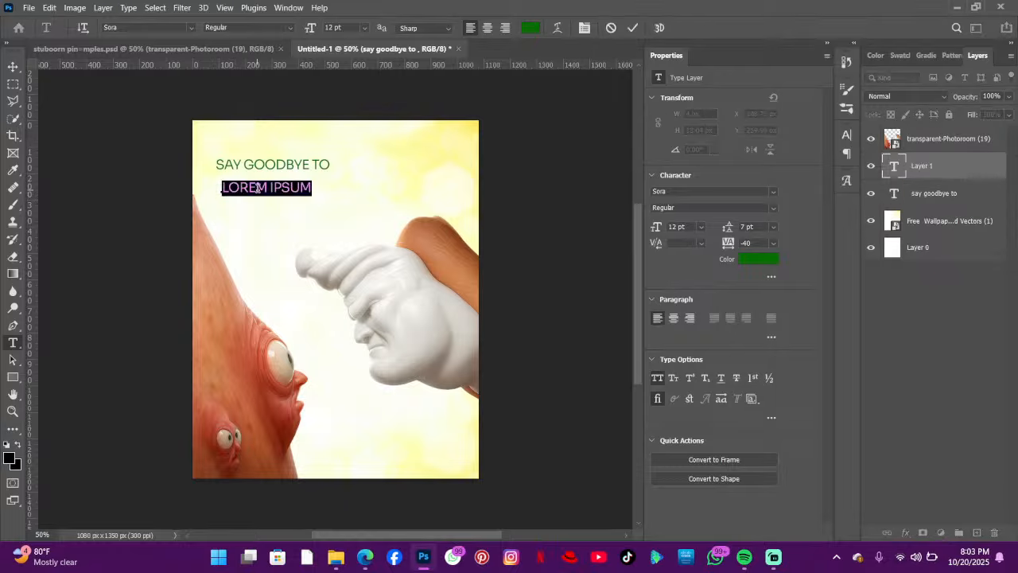
{"action": "left_click", "coordinate": [191, 30]}
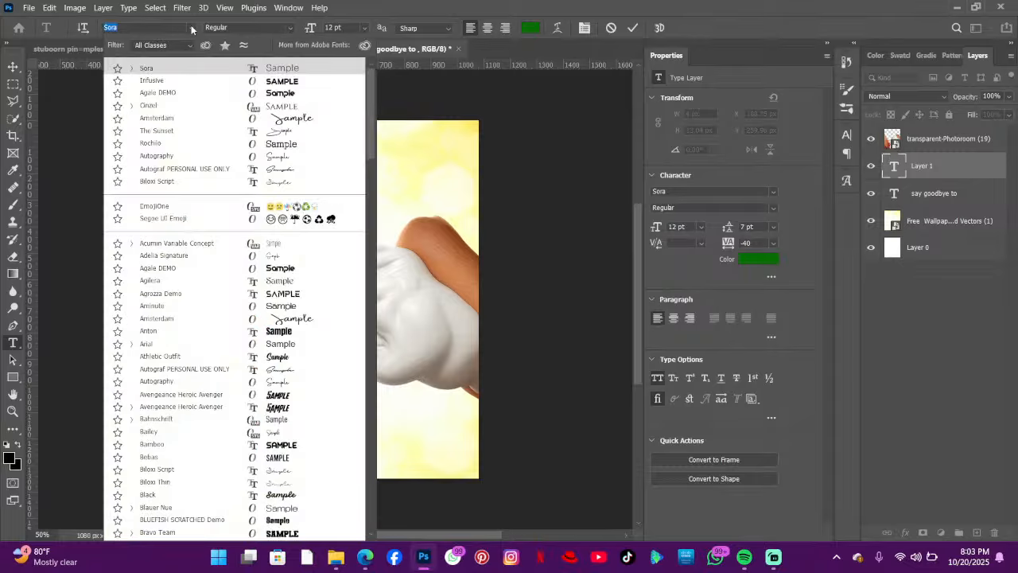
{"action": "left_click", "coordinate": [271, 67]}
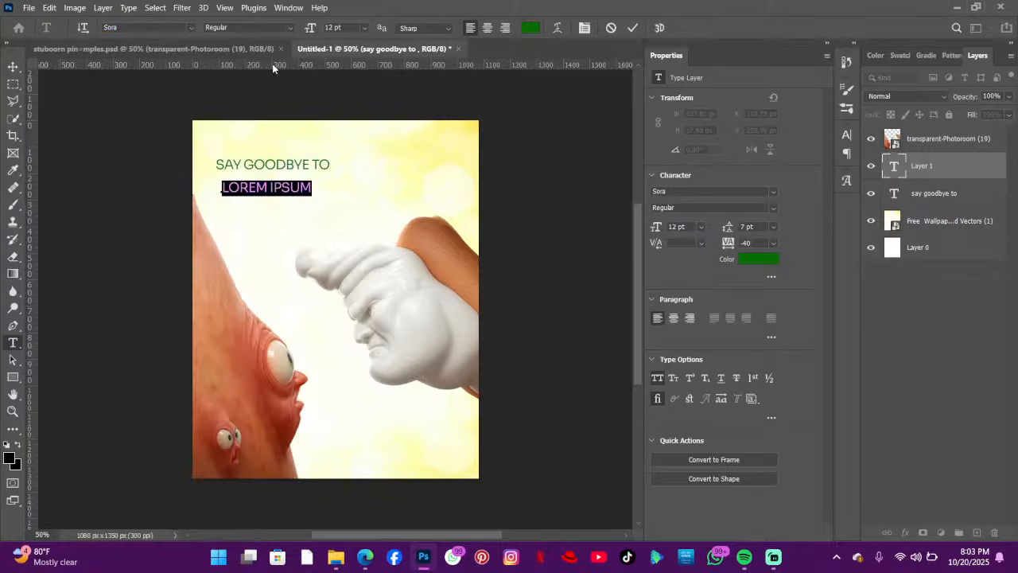
{"action": "left_click_drag", "start_coordinate": [309, 30], "coordinate": [312, 30]}
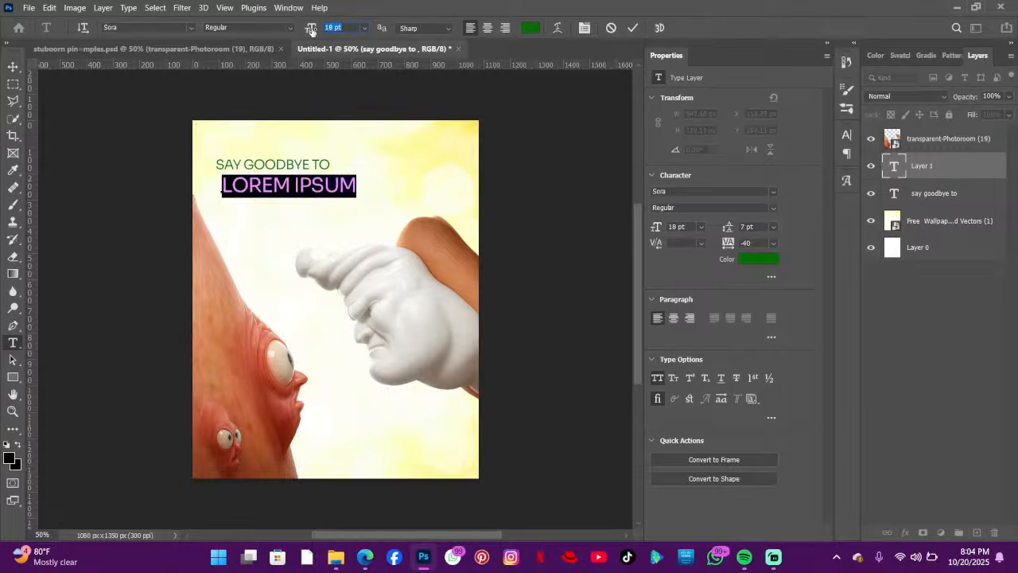
{"action": "key", "text": "Down"}
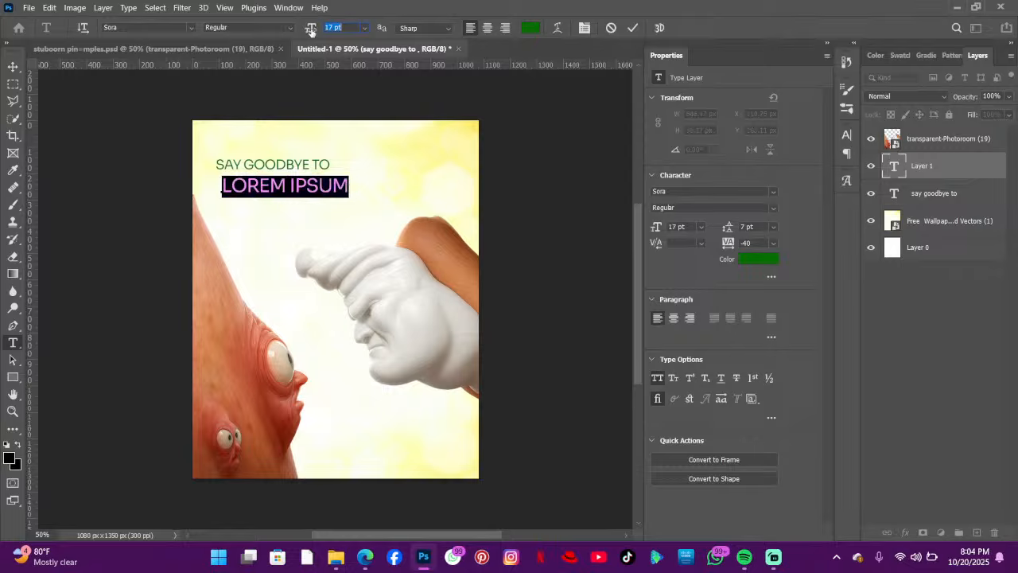
{"action": "key", "text": "Return"}
{"action": "type", "text": "STU"}
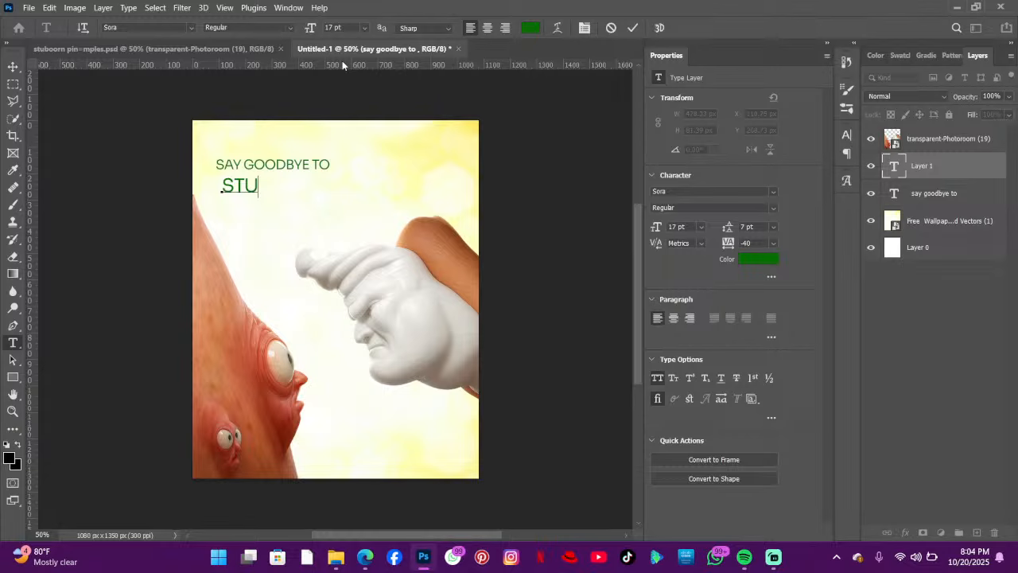
{"action": "type", "text": "BBORN"}
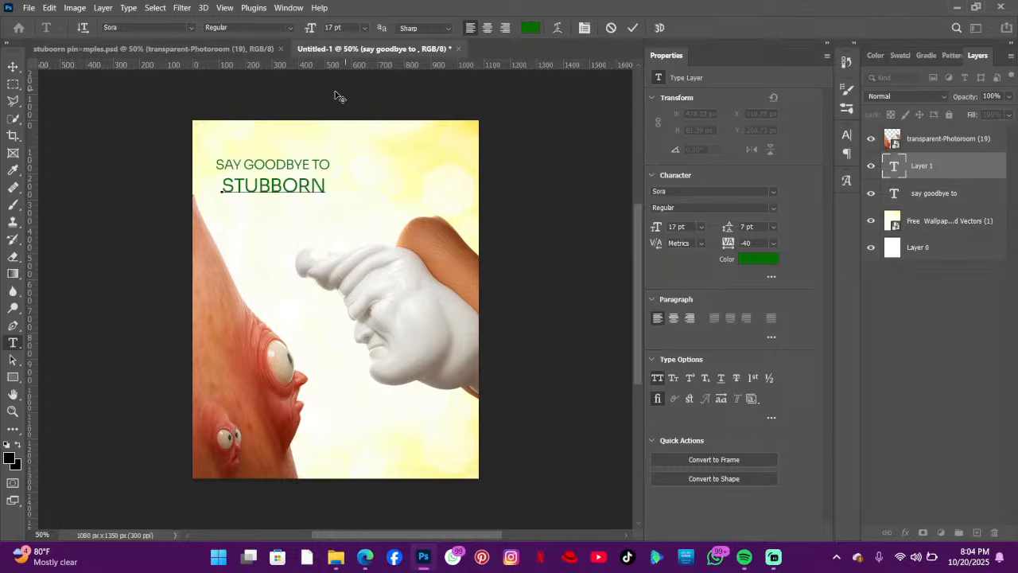
- Make "STUBBORN" ExtraBold and move it close beneath "SAY GOODBYE TO", at about X 105 px, Y 189 px
{"action": "key", "text": "ctrl+a"}
{"action": "left_click", "coordinate": [289, 27]}
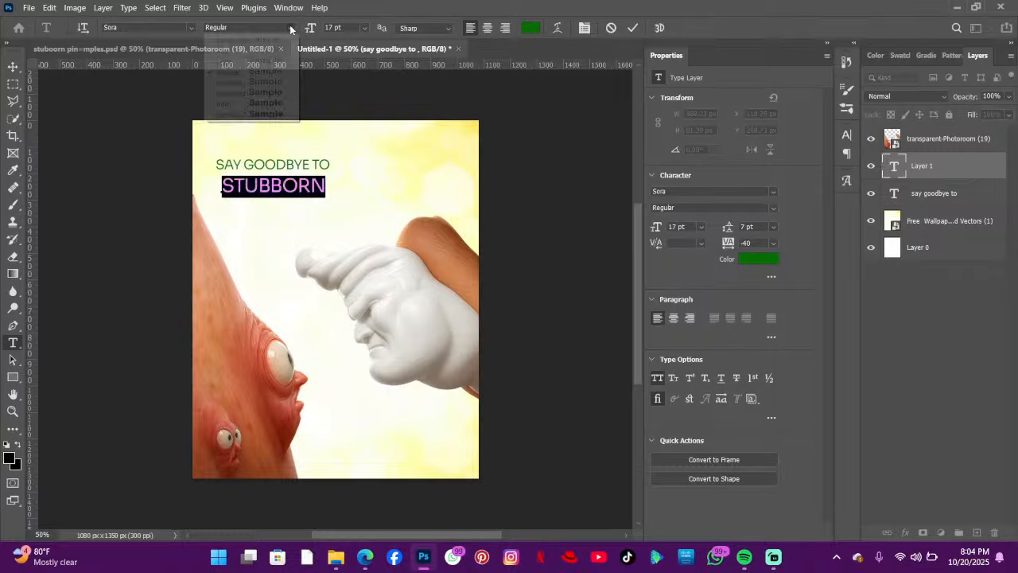
{"action": "left_click", "coordinate": [279, 115]}
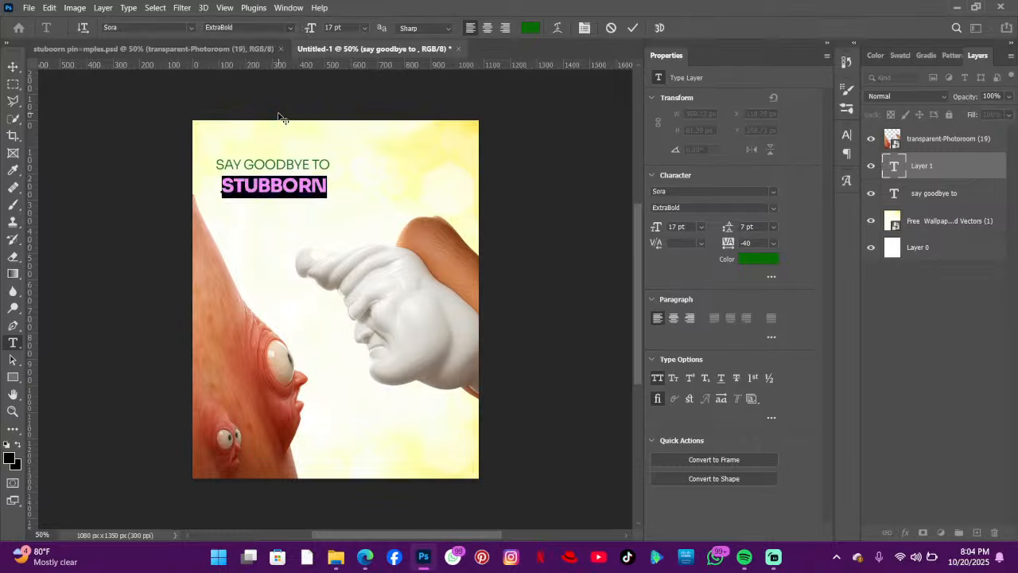
{"action": "left_click", "coordinate": [319, 186]}
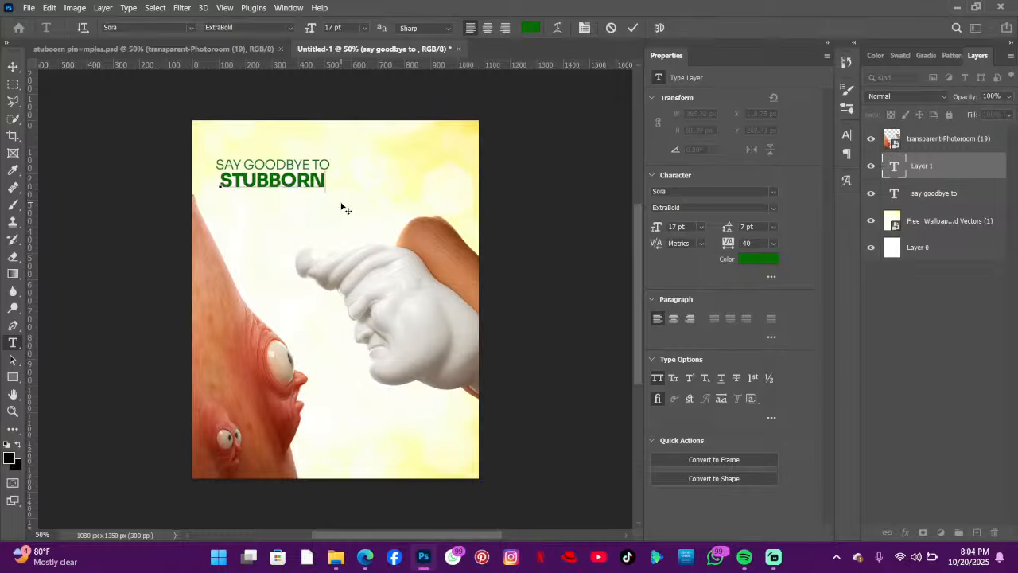
{"action": "left_click", "coordinate": [632, 28]}
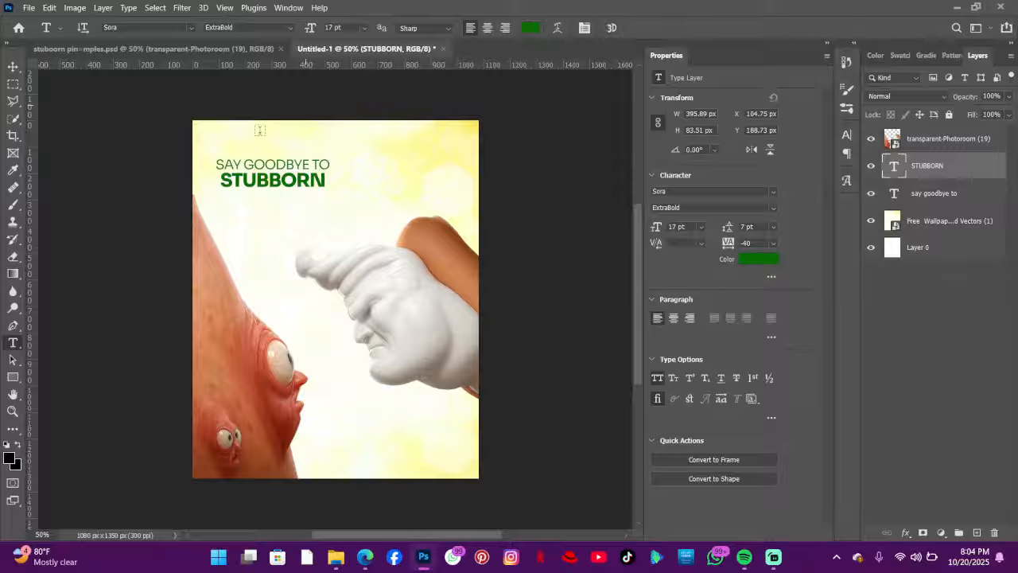
- Resize "SAY GOODBYE TO" to 11 pt and place it directly above "STUBBORN", at about X 105 px, Y 150 px
{"action": "left_click_drag", "start_coordinate": [215, 164], "coordinate": [356, 156]}
{"action": "left_click_drag", "start_coordinate": [310, 30], "coordinate": [310, 30]}
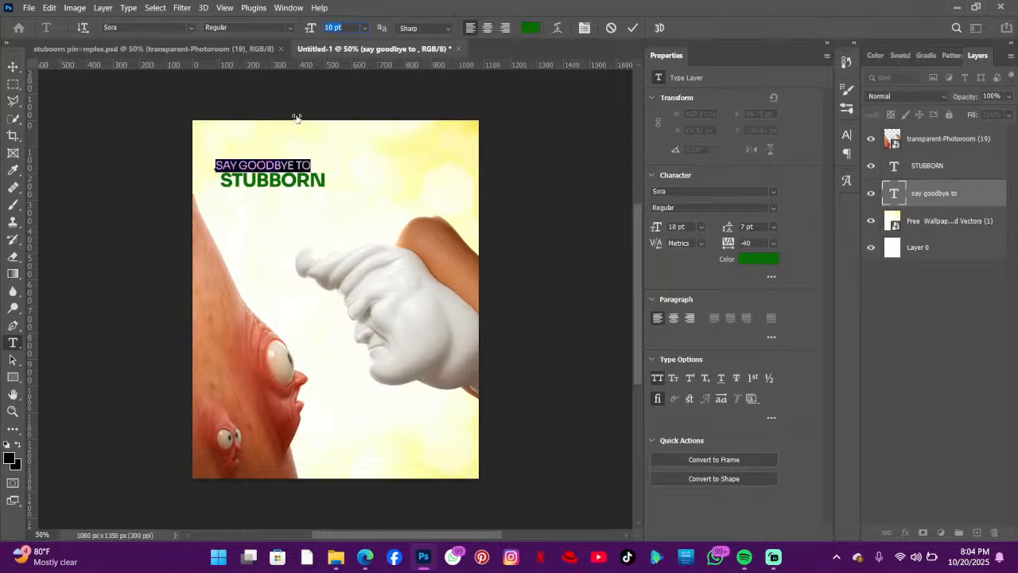
{"action": "left_click", "coordinate": [315, 165]}
{"action": "left_click_drag", "start_coordinate": [330, 219], "coordinate": [325, 217]}
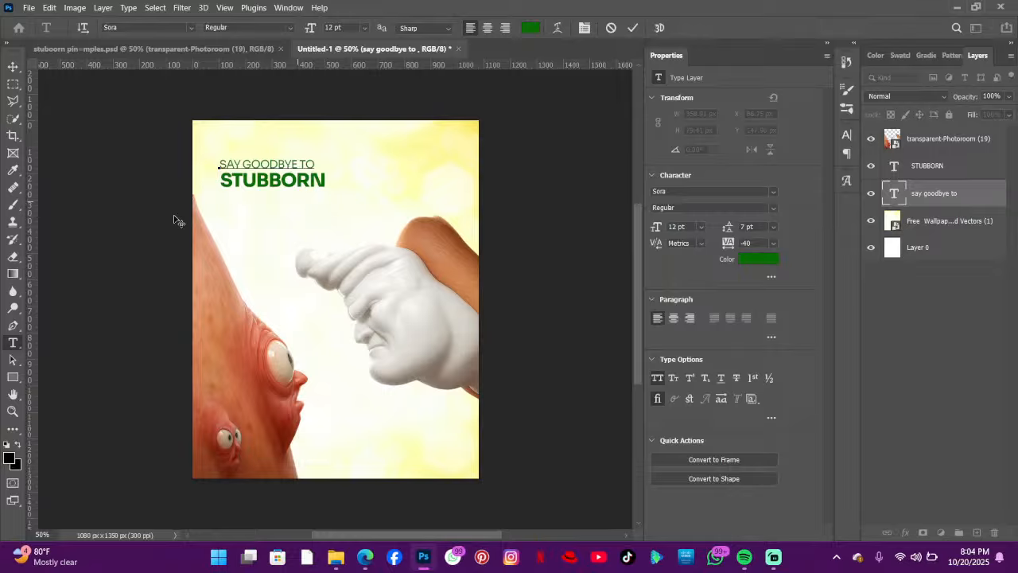
{"action": "key", "text": "ctrl+a"}
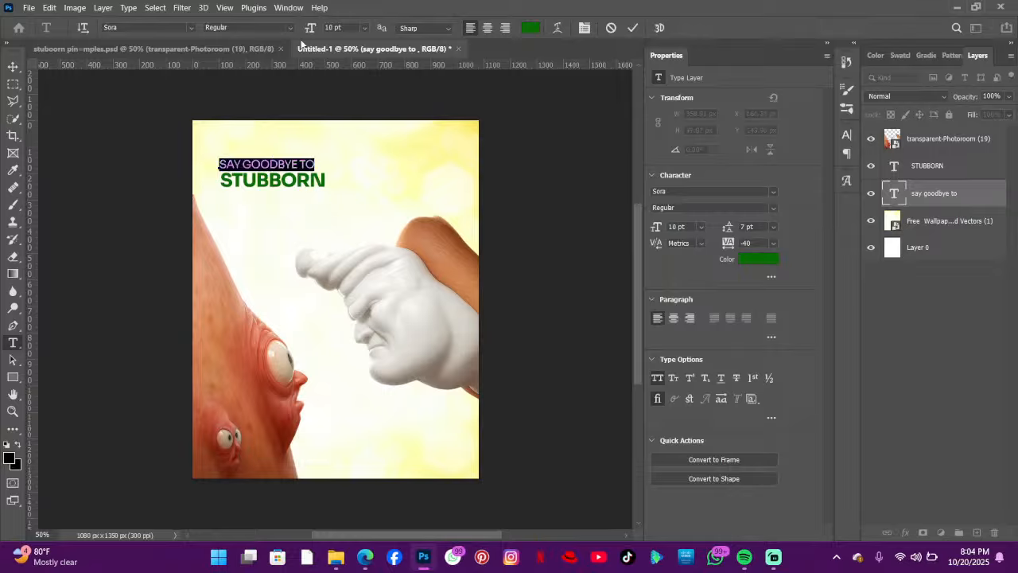
{"action": "left_click_drag", "start_coordinate": [310, 29], "coordinate": [314, 28]}
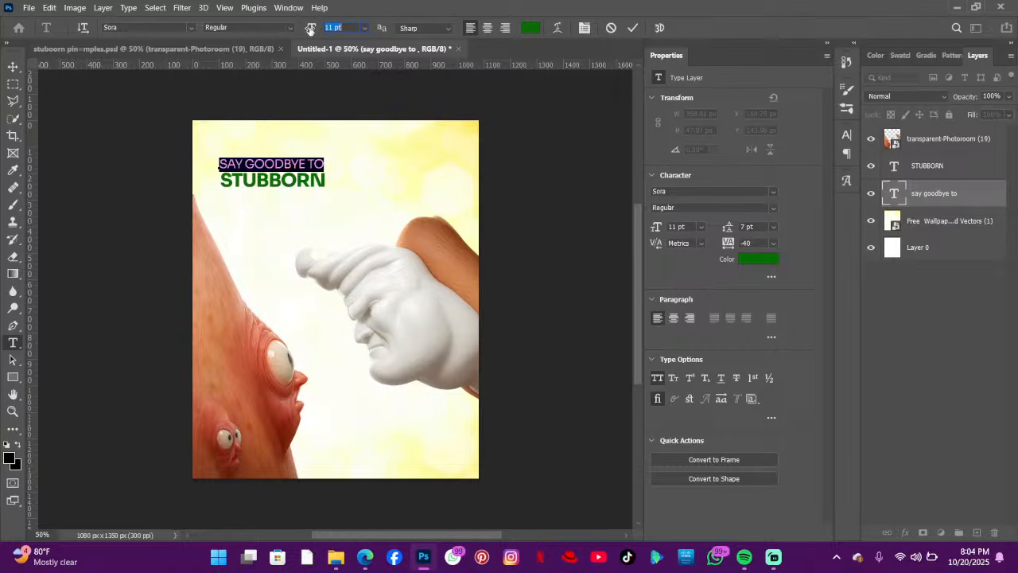
{"action": "left_click", "coordinate": [299, 168]}
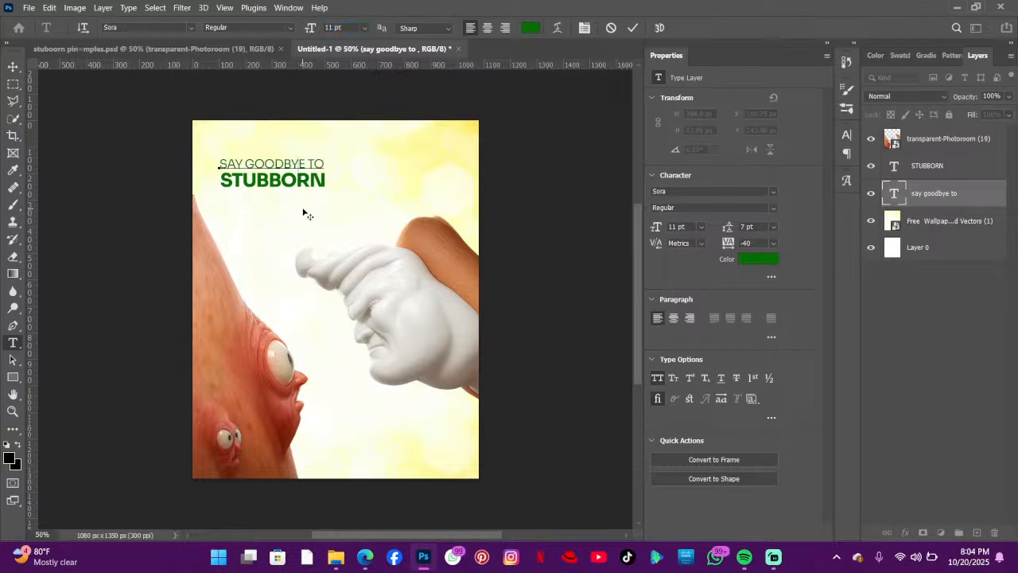
{"action": "left_click_drag", "start_coordinate": [303, 214], "coordinate": [303, 216]}
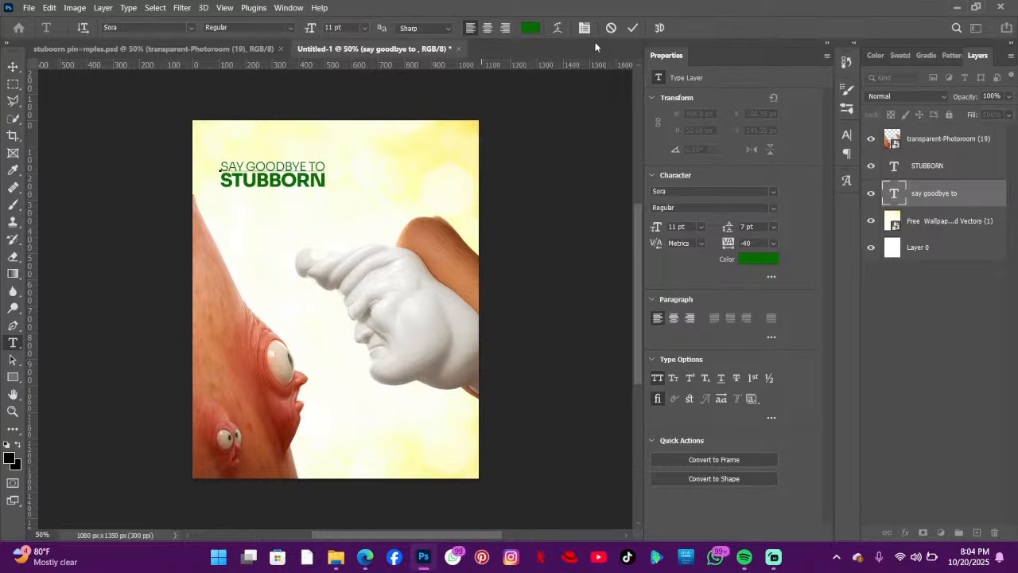
{"action": "left_click", "coordinate": [633, 29]}
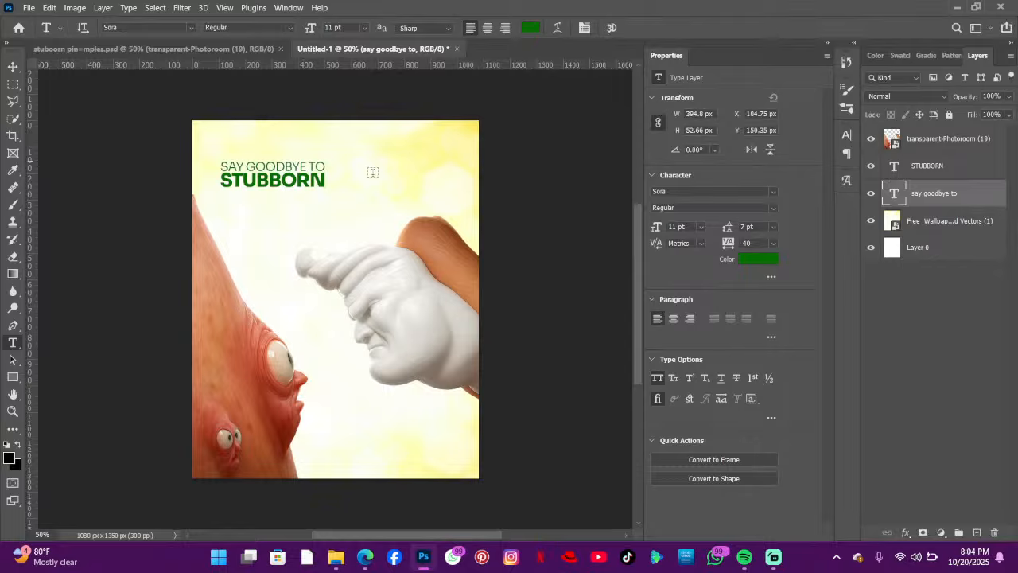
- Add a third headline line reading "PIMPLES" in Sora ExtraBold at 23 pt directly beneath "STUBBORN", at about X 99 px, Y 245 px
{"action": "left_click", "coordinate": [226, 207]}
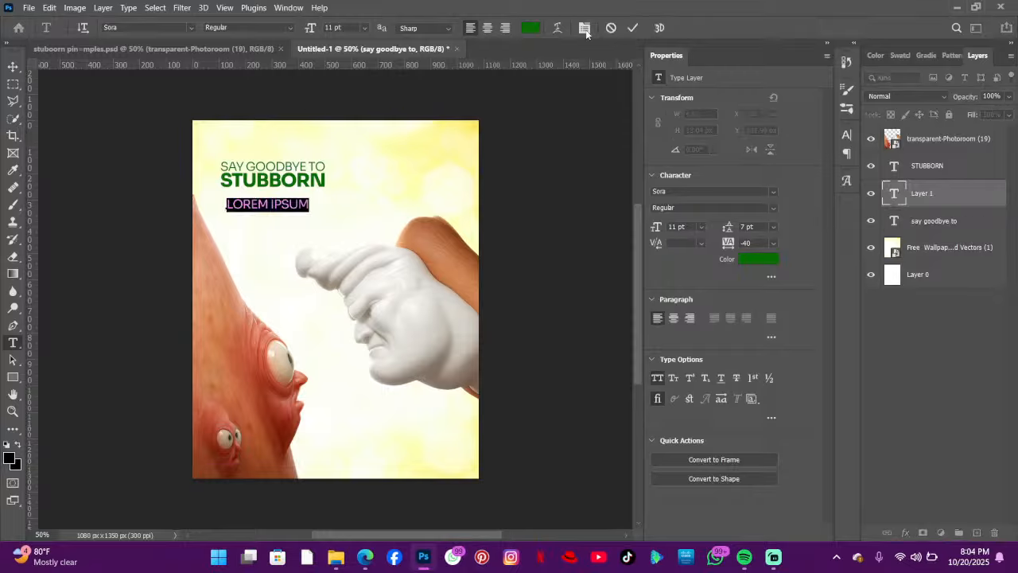
{"action": "left_click", "coordinate": [609, 29]}
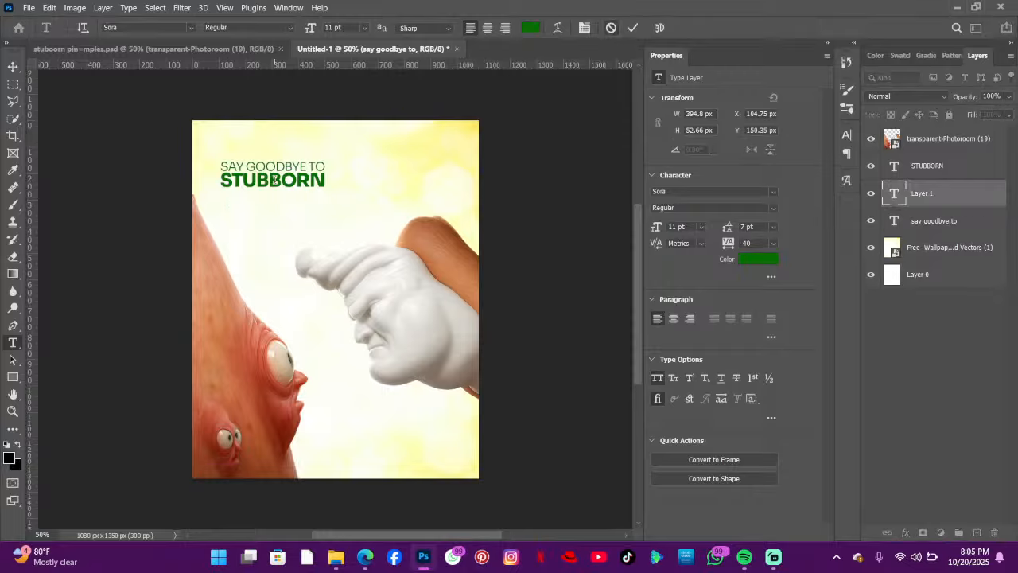
{"action": "left_click", "coordinate": [316, 174]}
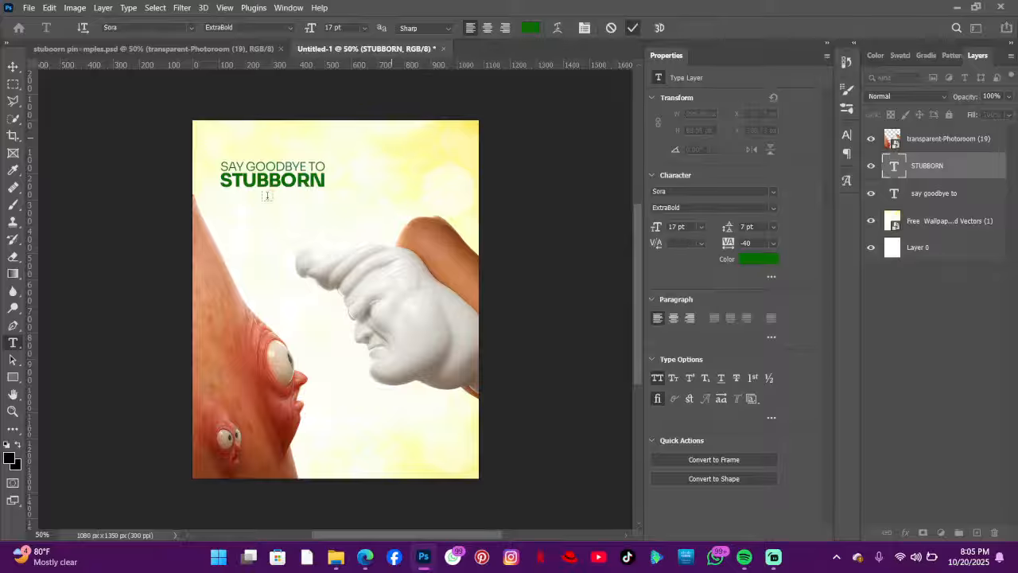
{"action": "left_click", "coordinate": [260, 203]}
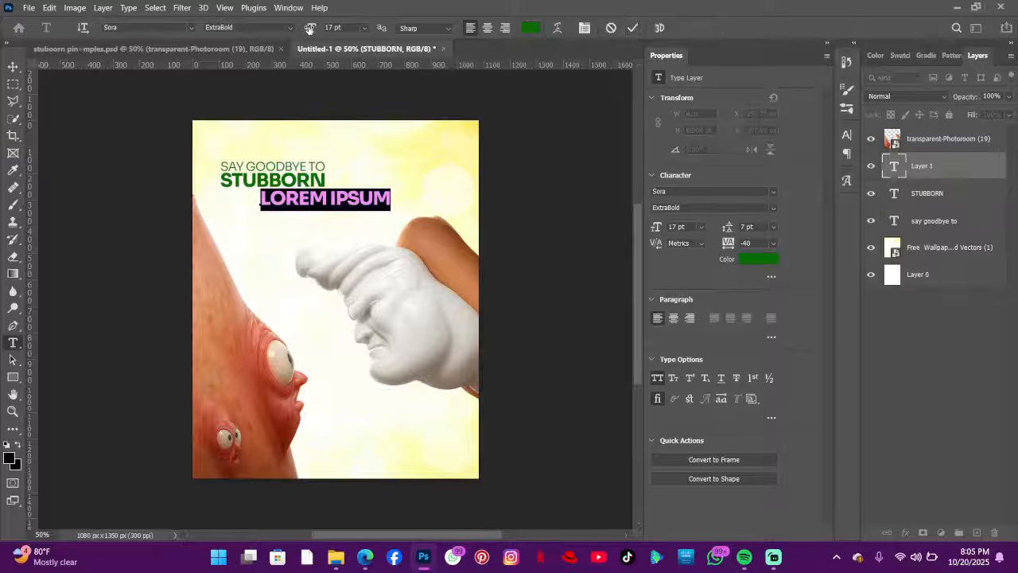
{"action": "left_click_drag", "start_coordinate": [310, 29], "coordinate": [311, 29]}
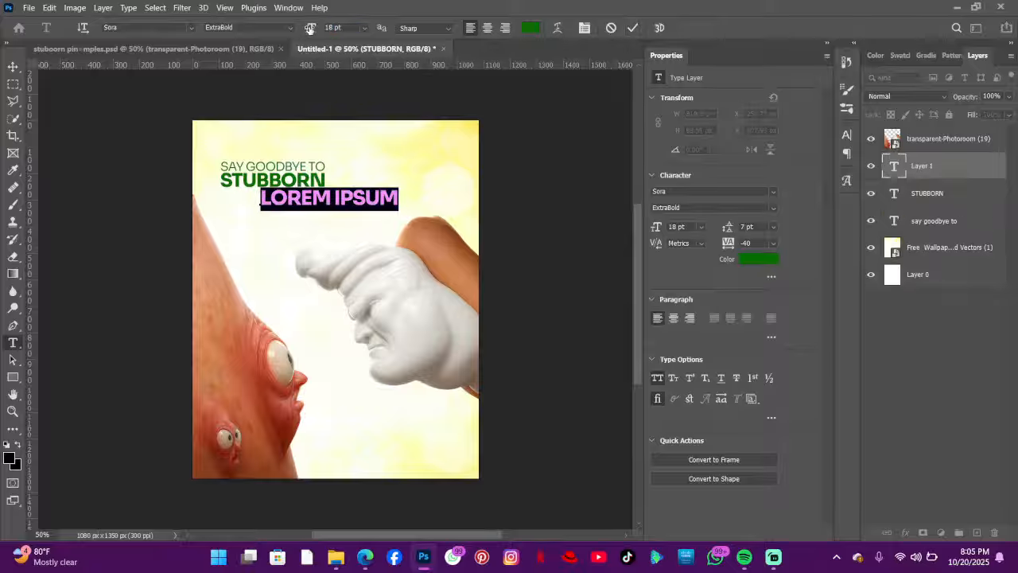
{"action": "type", "text": "PIMPLES"}
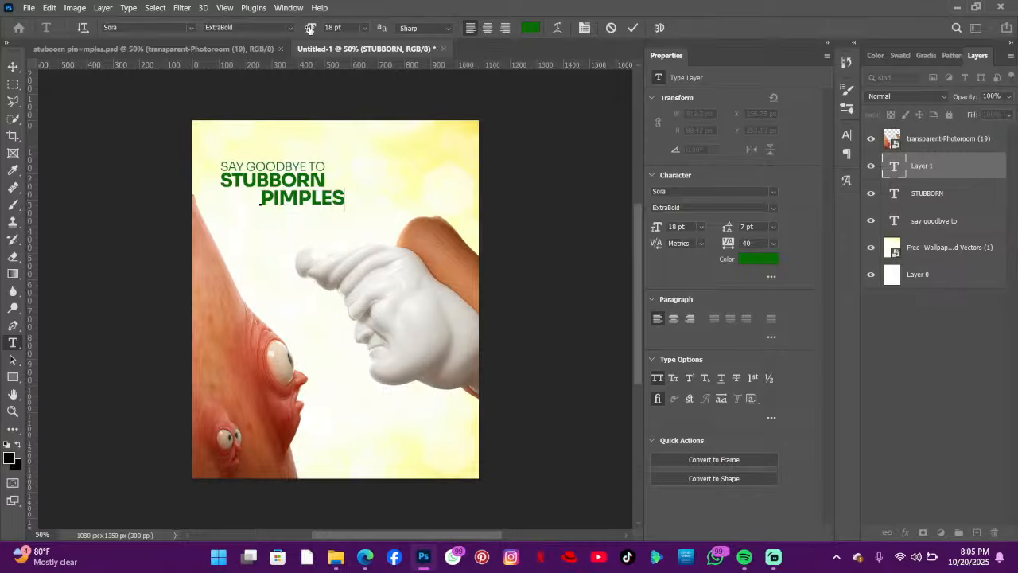
{"action": "key", "text": "ctrl+a"}
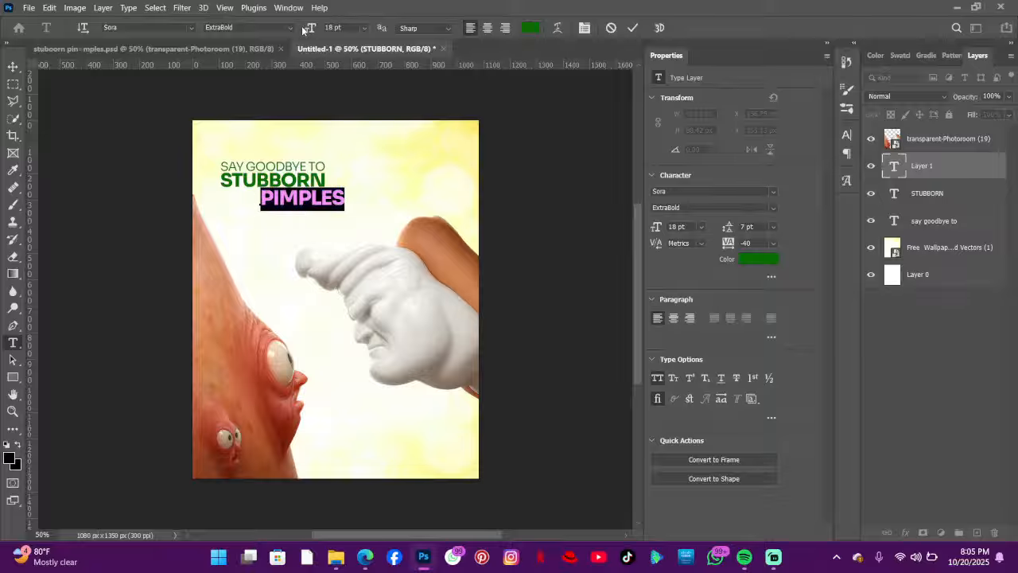
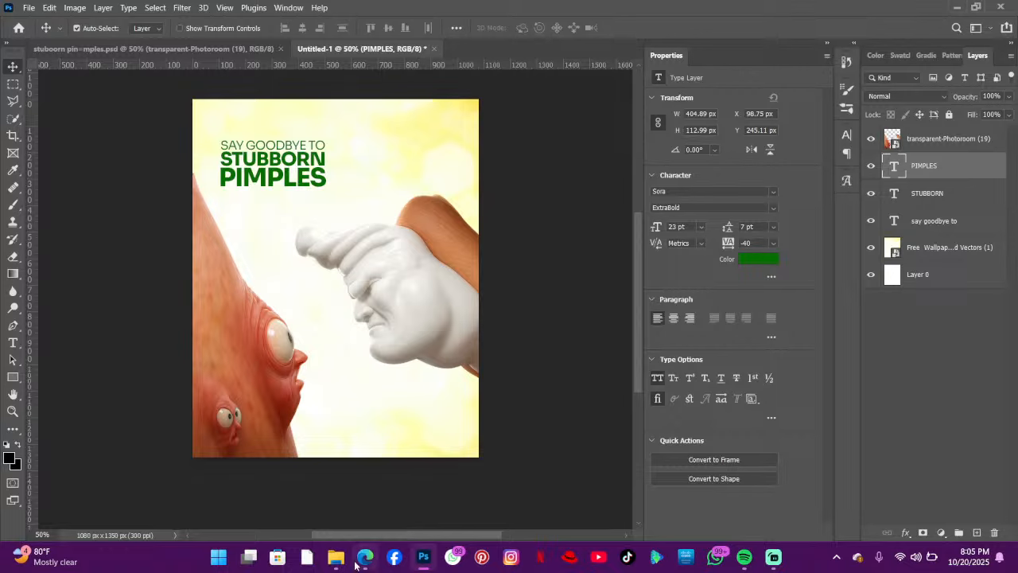
- Browse the Downloads folder for abstract background images and preview download (64).jpg
{"action": "left_click", "coordinate": [340, 565]}
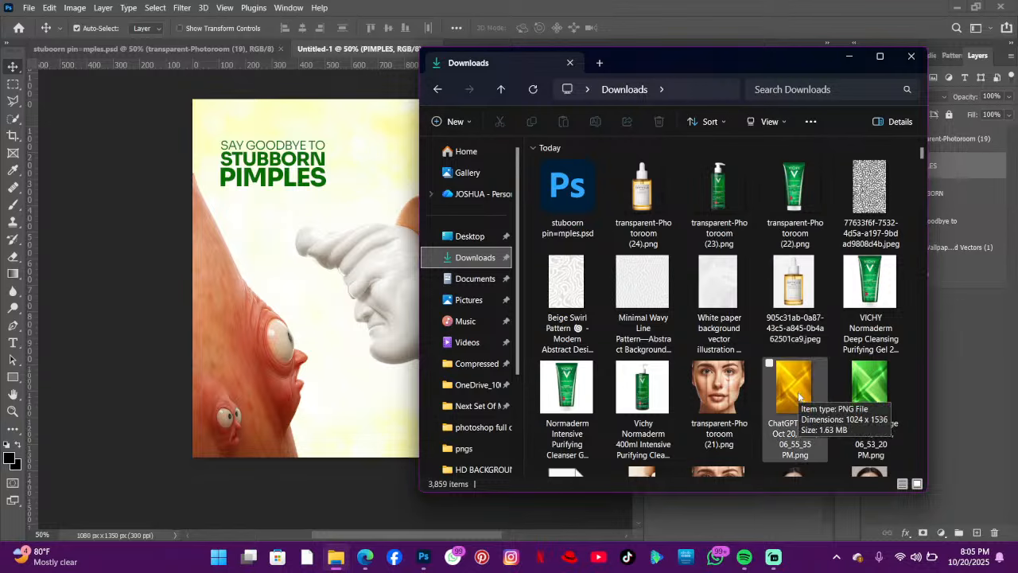
{"action": "left_click", "coordinate": [866, 390]}
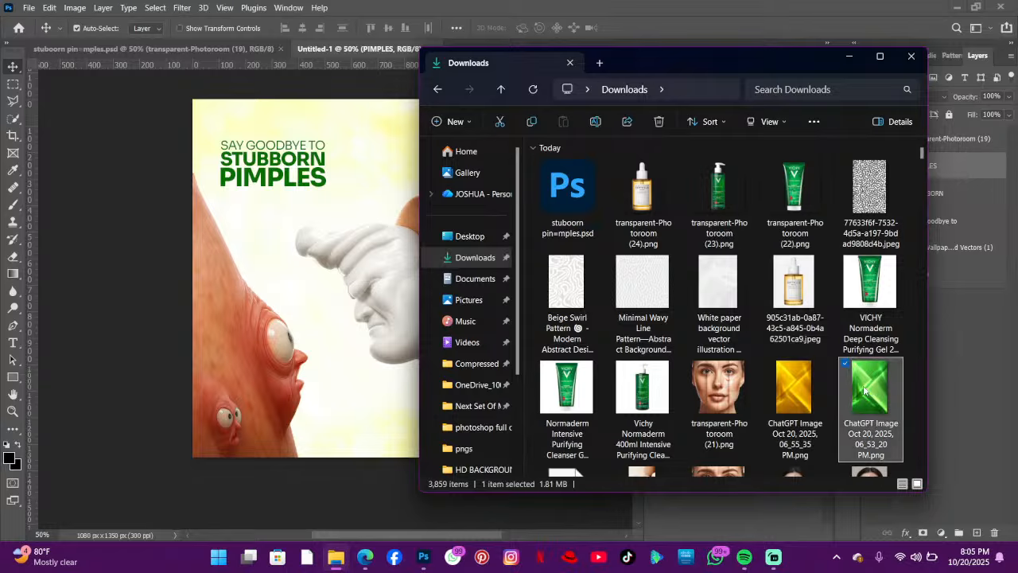
{"action": "scroll", "coordinate": [795, 382], "scroll_direction": "down", "scroll_amount": 10}
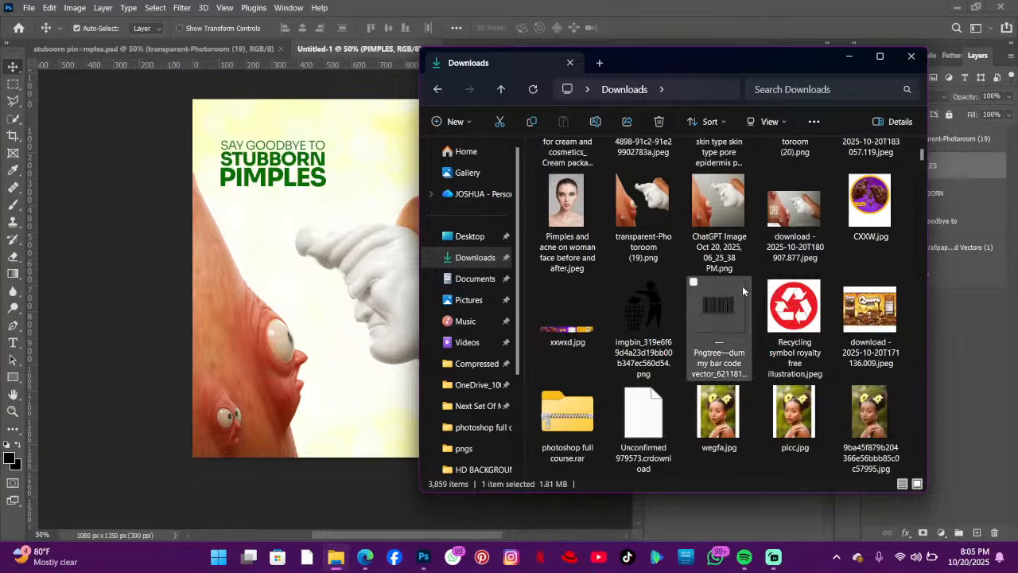
{"action": "scroll", "coordinate": [757, 287], "scroll_direction": "down", "scroll_amount": 15}
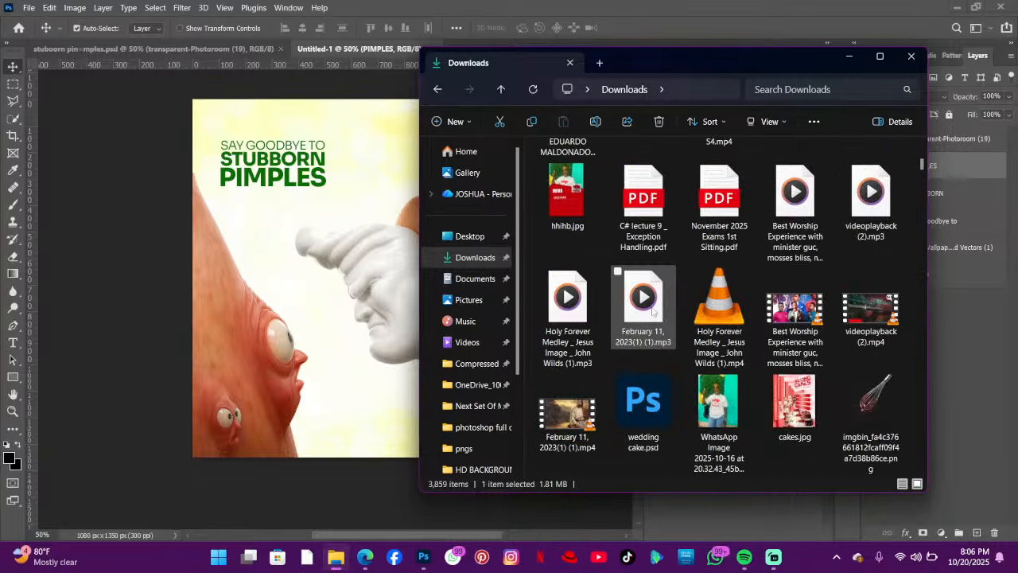
{"action": "scroll", "coordinate": [652, 310], "scroll_direction": "down", "scroll_amount": 15}
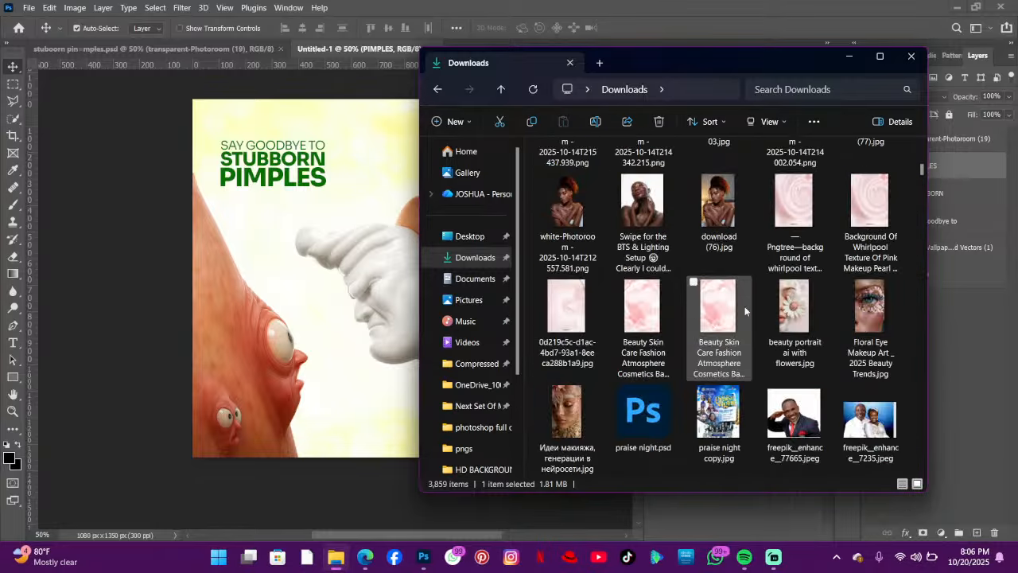
{"action": "scroll", "coordinate": [700, 311], "scroll_direction": "down", "scroll_amount": 3}
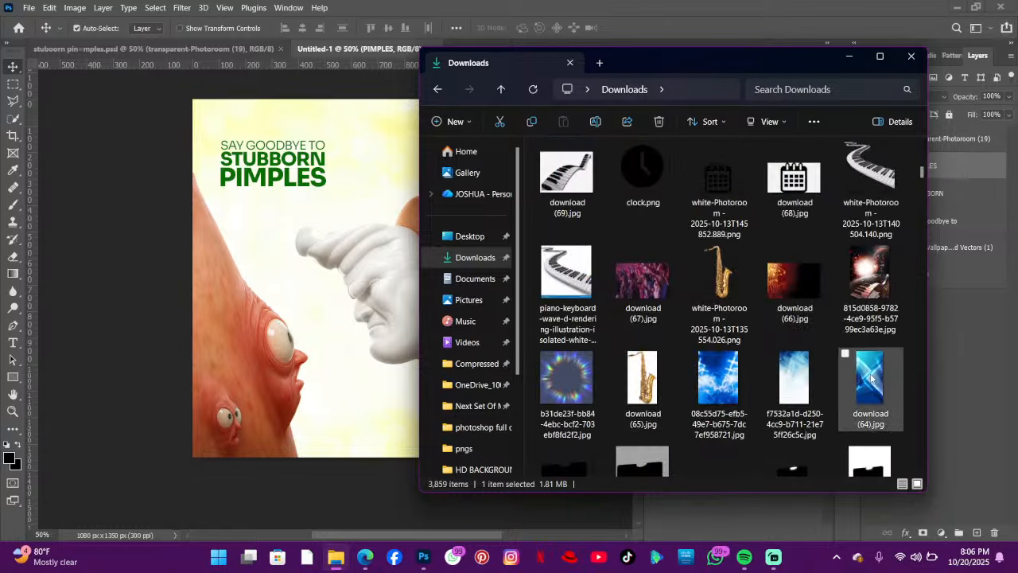
{"action": "double_click", "coordinate": [888, 387]}
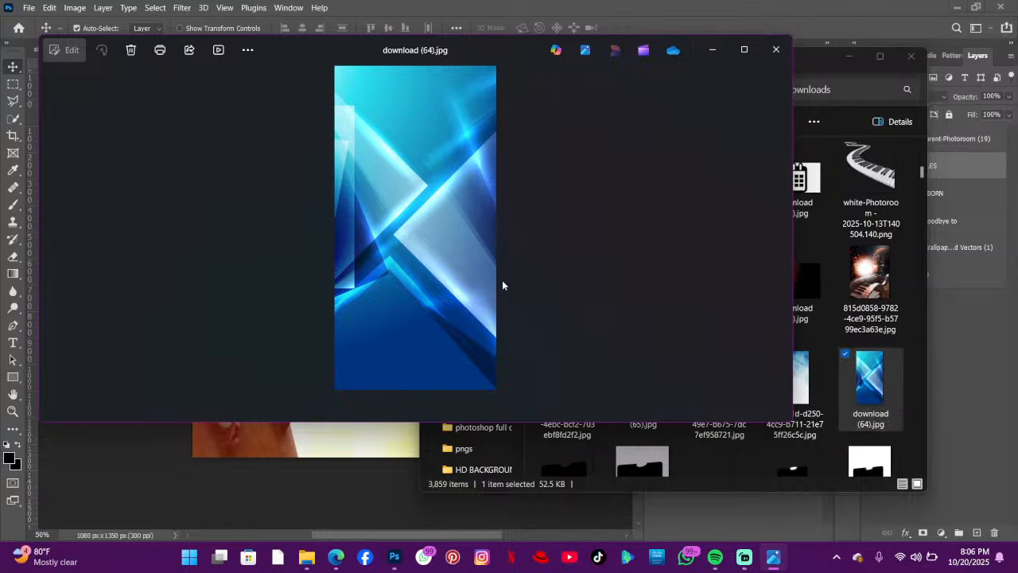
{"action": "left_click", "coordinate": [781, 47]}
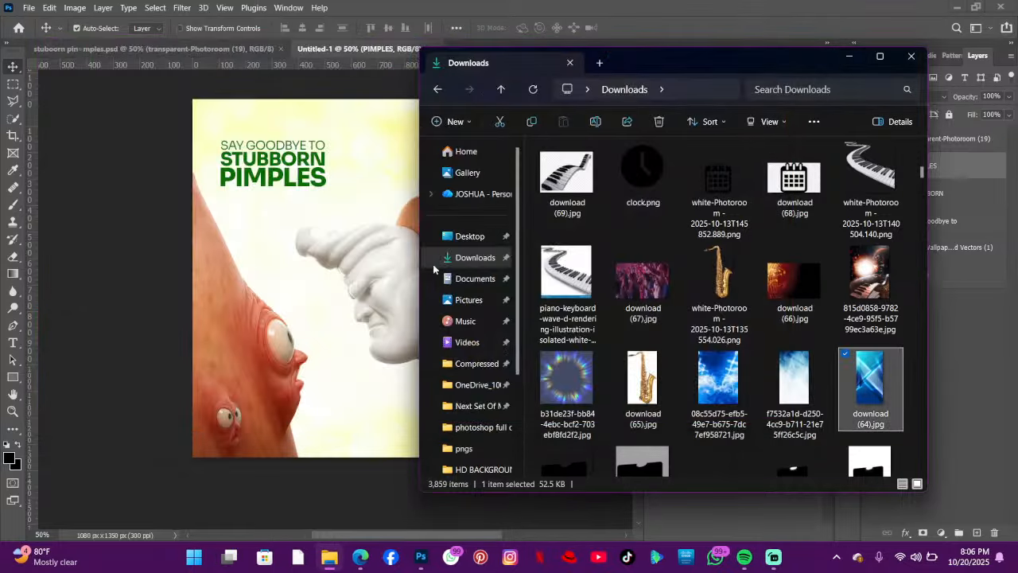
- Place download (64).jpg from the Downloads folder into the flyer and bring its layer above the cutout
{"action": "left_click", "coordinate": [471, 263]}
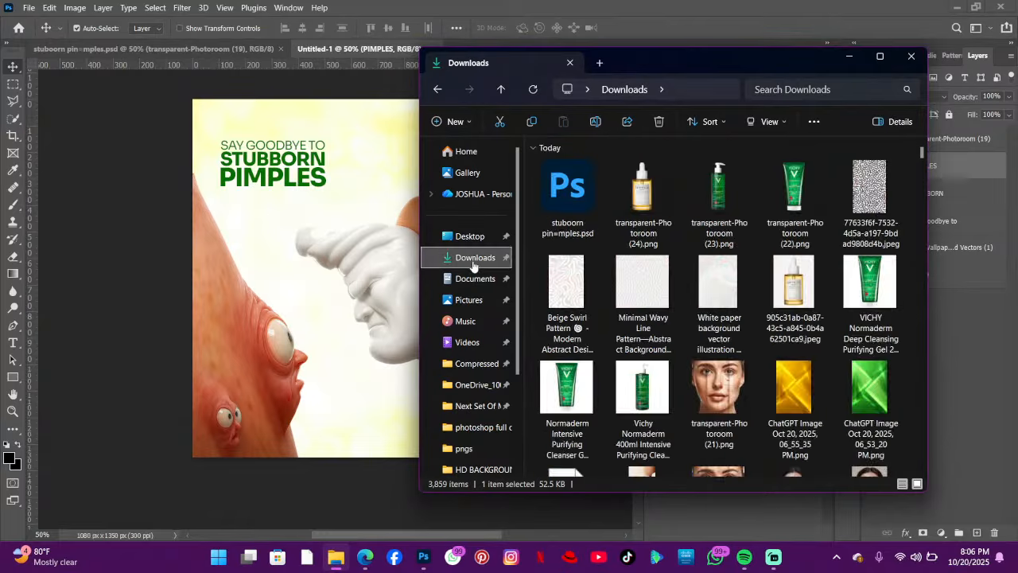
{"action": "scroll", "coordinate": [797, 340], "scroll_direction": "down", "scroll_amount": 5}
{"action": "scroll", "coordinate": [799, 340], "scroll_direction": "down", "scroll_amount": 5}
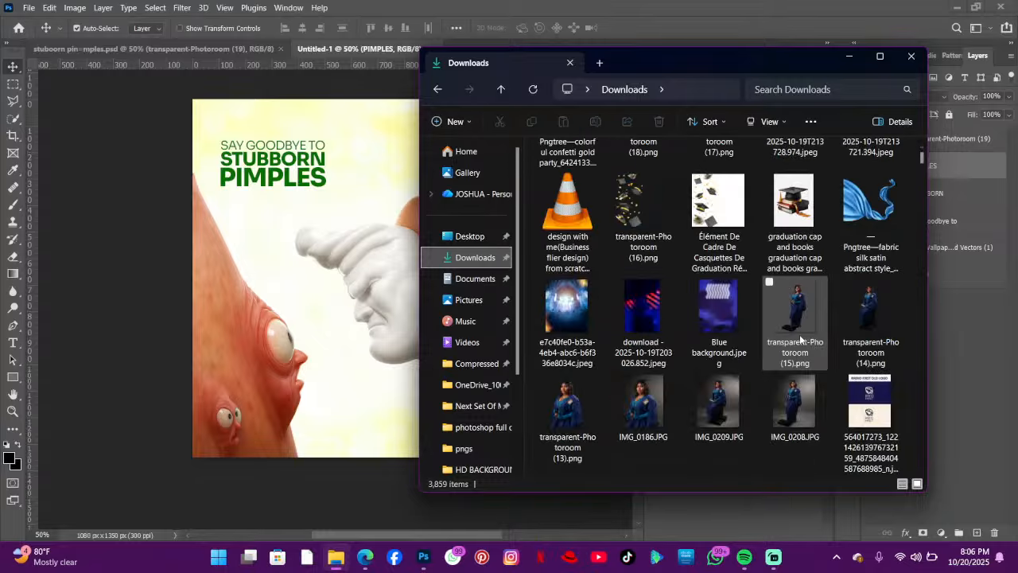
{"action": "scroll", "coordinate": [854, 318], "scroll_direction": "down", "scroll_amount": 10}
{"action": "scroll", "coordinate": [854, 318], "scroll_direction": "down", "scroll_amount": 15}
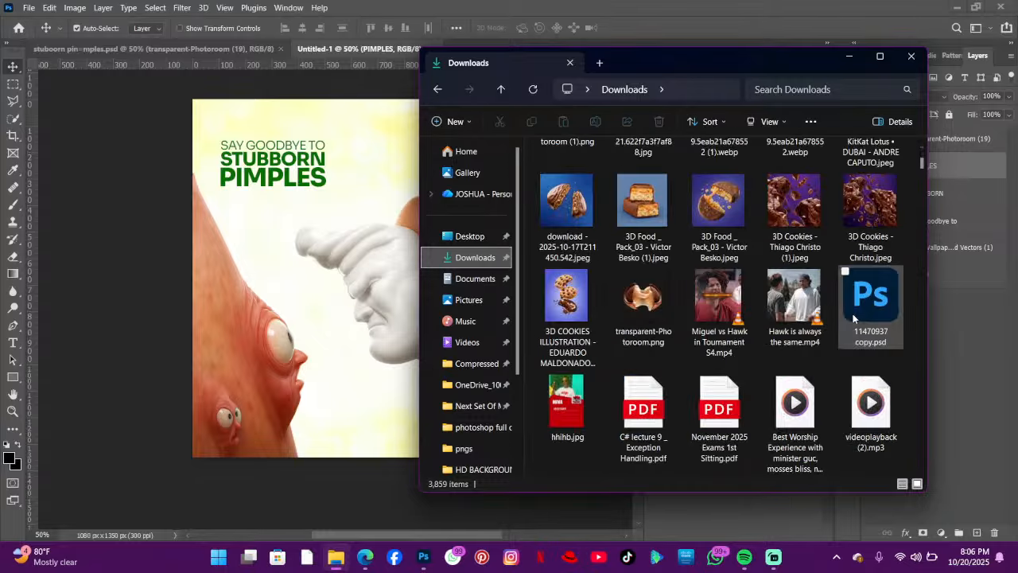
{"action": "scroll", "coordinate": [853, 318], "scroll_direction": "down", "scroll_amount": 15}
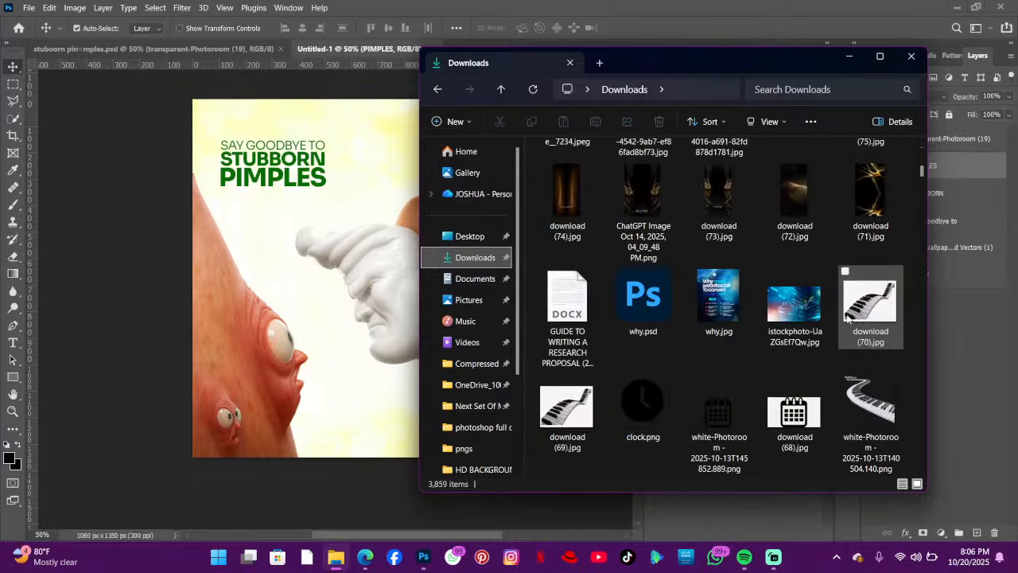
{"action": "scroll", "coordinate": [847, 319], "scroll_direction": "down", "scroll_amount": 3}
{"action": "left_click_drag", "start_coordinate": [870, 210], "coordinate": [314, 321]}
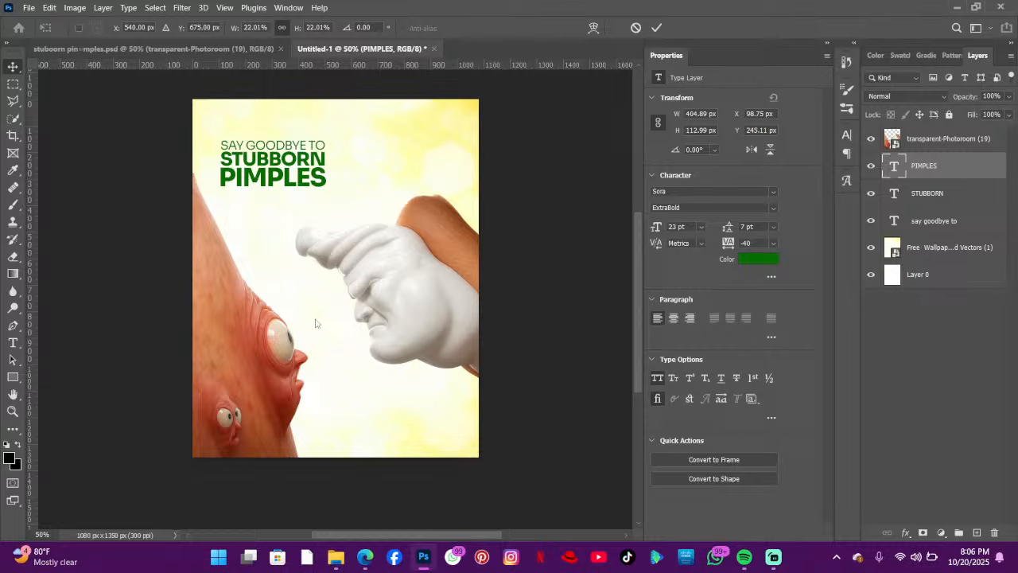
{"action": "left_click", "coordinate": [657, 30]}
{"action": "left_click_drag", "start_coordinate": [924, 169], "coordinate": [923, 139]}
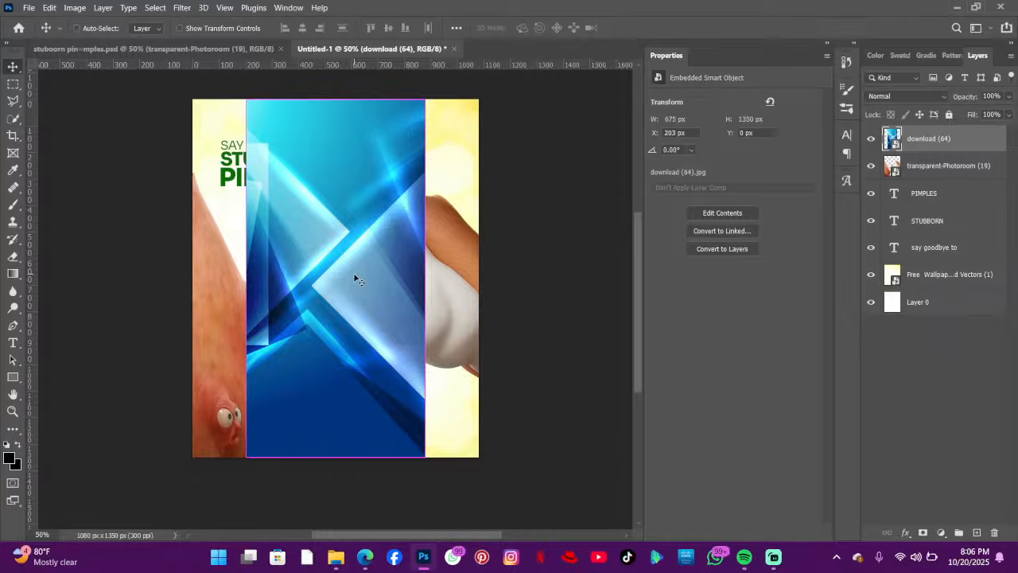
- Recolour the download (64) image green with Hue/Saturation at hue -60 and saturation +2, and align it to the canvas's left edge
{"action": "key", "text": "ctrl+u"}
{"action": "left_click_drag", "start_coordinate": [554, 90], "coordinate": [654, 108]}
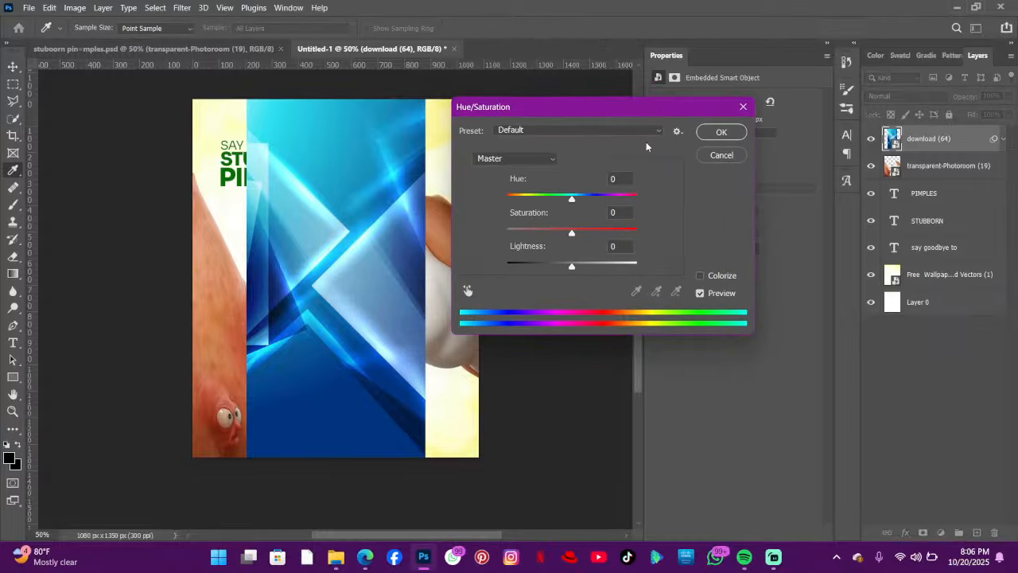
{"action": "left_click_drag", "start_coordinate": [573, 236], "coordinate": [566, 236]}
{"action": "left_click_drag", "start_coordinate": [577, 202], "coordinate": [538, 200]}
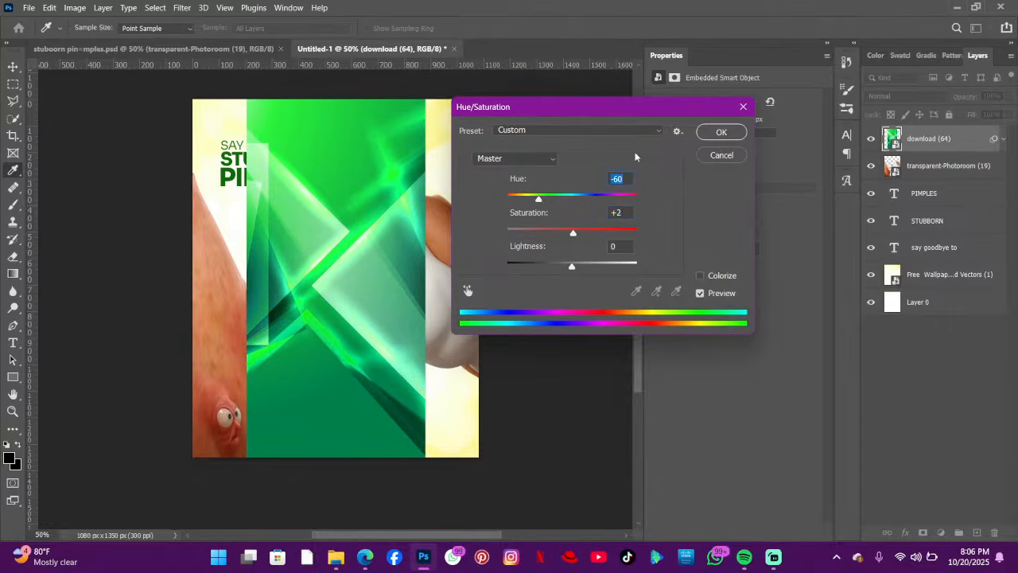
{"action": "left_click", "coordinate": [721, 132]}
{"action": "left_click_drag", "start_coordinate": [358, 249], "coordinate": [311, 249]}
- Place the green ChatGPT Image Oct 20, 2025, 06_53_20 PM.png from Downloads at 17.91% scale, and delete the download (64) layer
{"action": "left_click", "coordinate": [336, 556]}
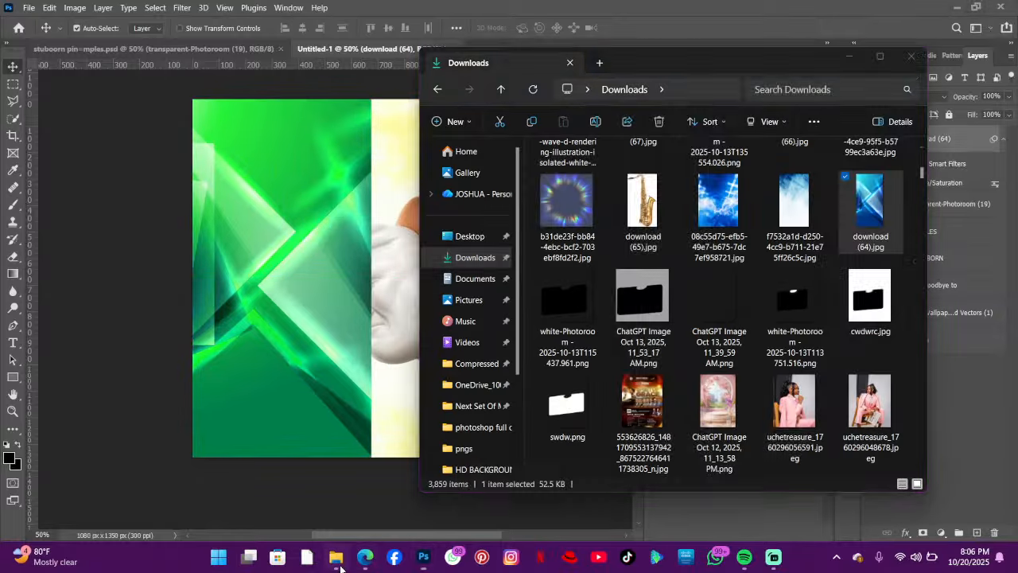
{"action": "left_click", "coordinate": [485, 257]}
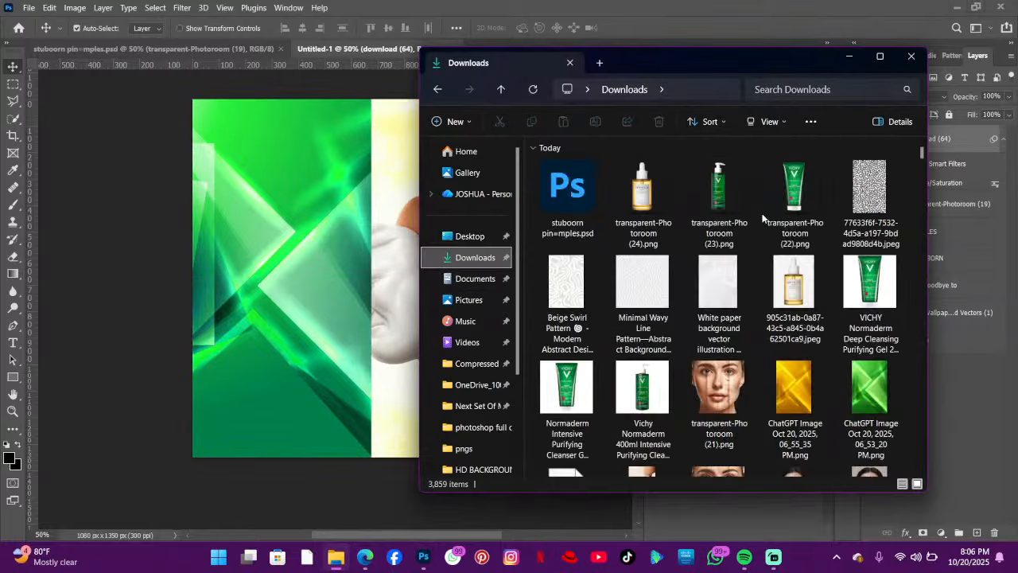
{"action": "left_click_drag", "start_coordinate": [865, 395], "coordinate": [342, 374]}
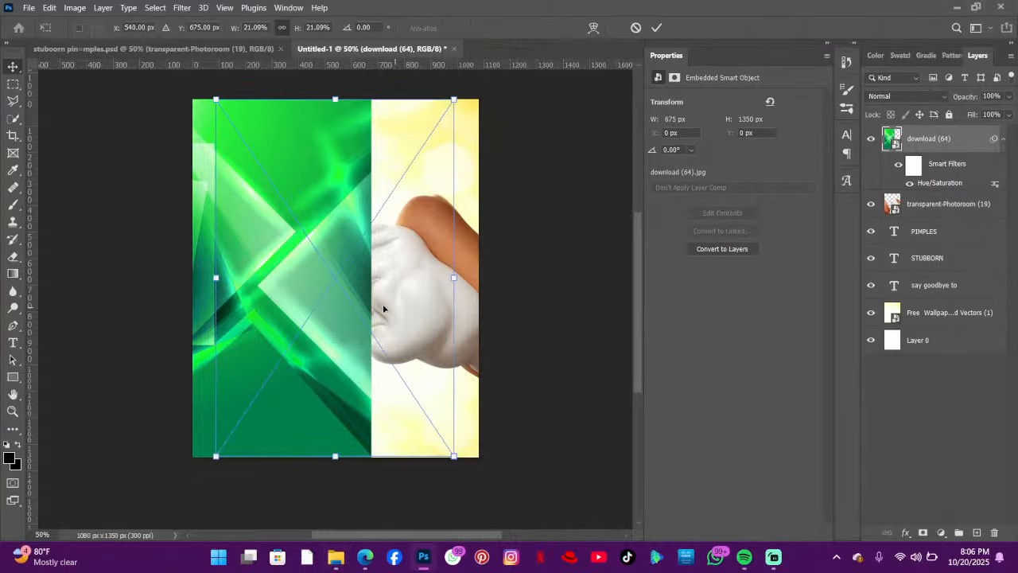
{"action": "left_click_drag", "start_coordinate": [457, 280], "coordinate": [421, 280]}
{"action": "left_click_drag", "start_coordinate": [368, 300], "coordinate": [401, 300]}
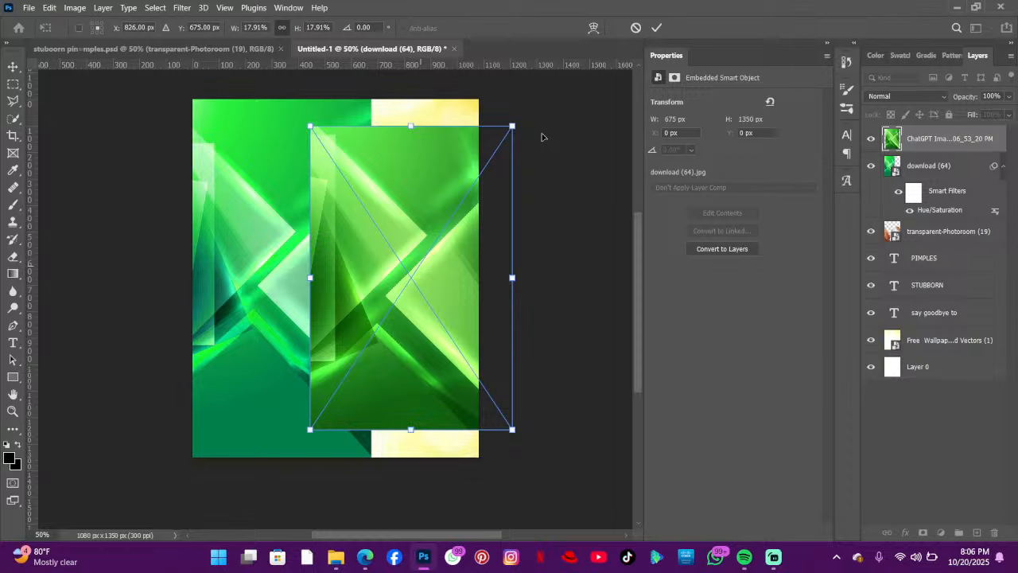
{"action": "left_click", "coordinate": [656, 28]}
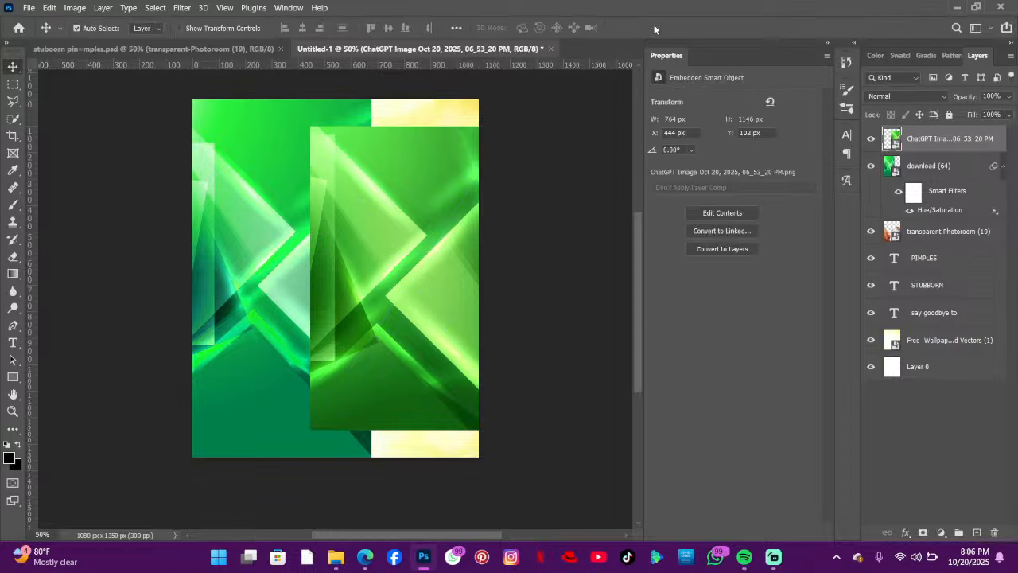
{"action": "left_click", "coordinate": [235, 269]}
{"action": "key", "text": "Delete"}
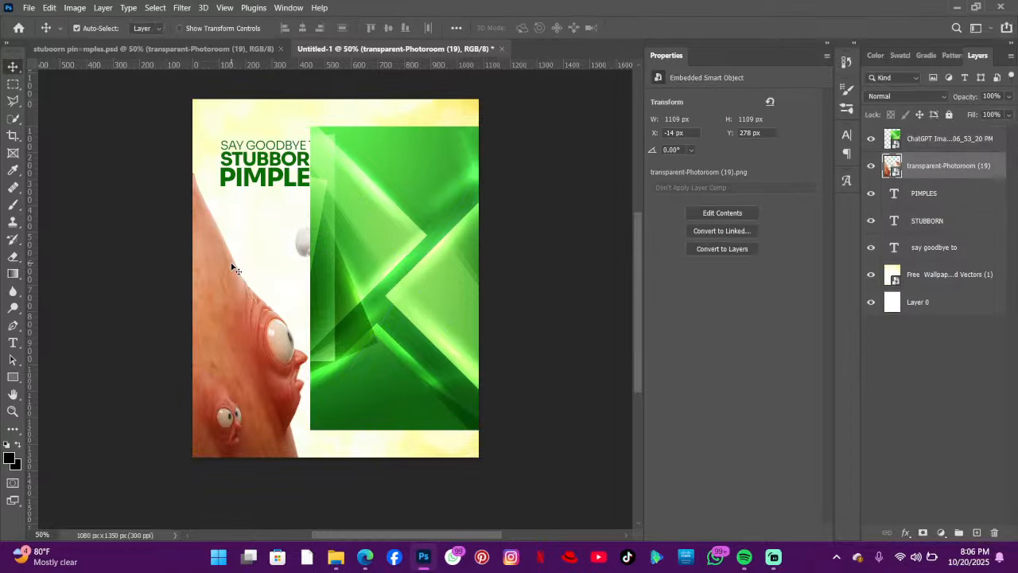
- Rotate the green ChatGPT image 90.92°, scale it to 7.54%, and position it over the headline
{"action": "left_click_drag", "start_coordinate": [395, 229], "coordinate": [257, 193]}
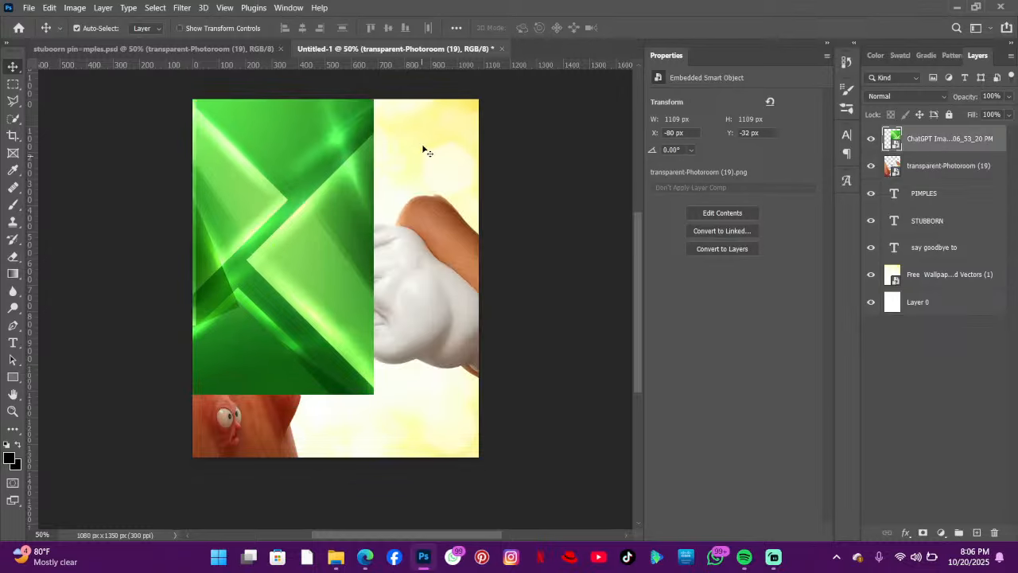
{"action": "key", "text": "ctrl+t"}
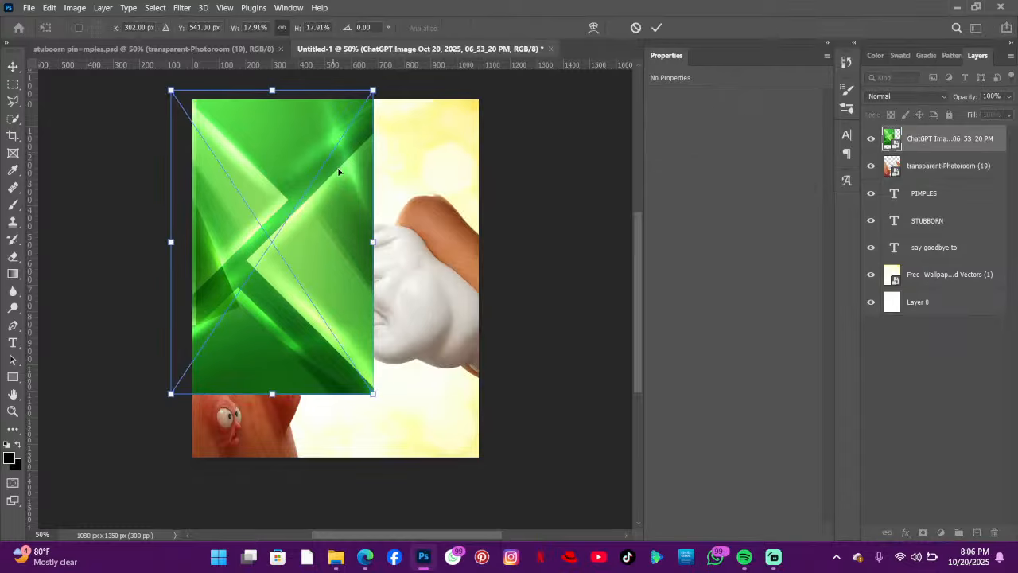
{"action": "left_click_drag", "start_coordinate": [401, 90], "coordinate": [426, 382]}
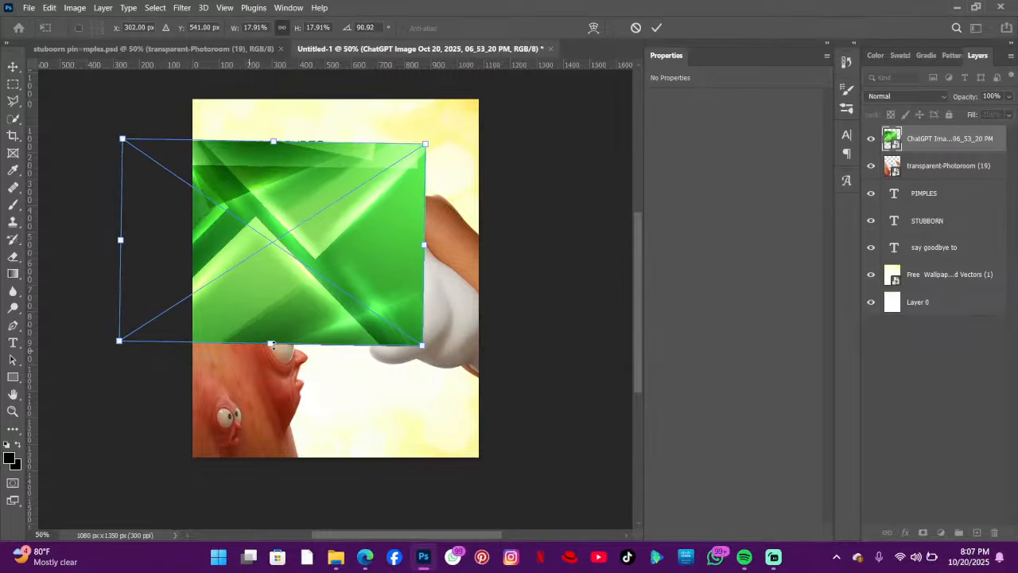
{"action": "left_click_drag", "start_coordinate": [275, 343], "coordinate": [275, 226]}
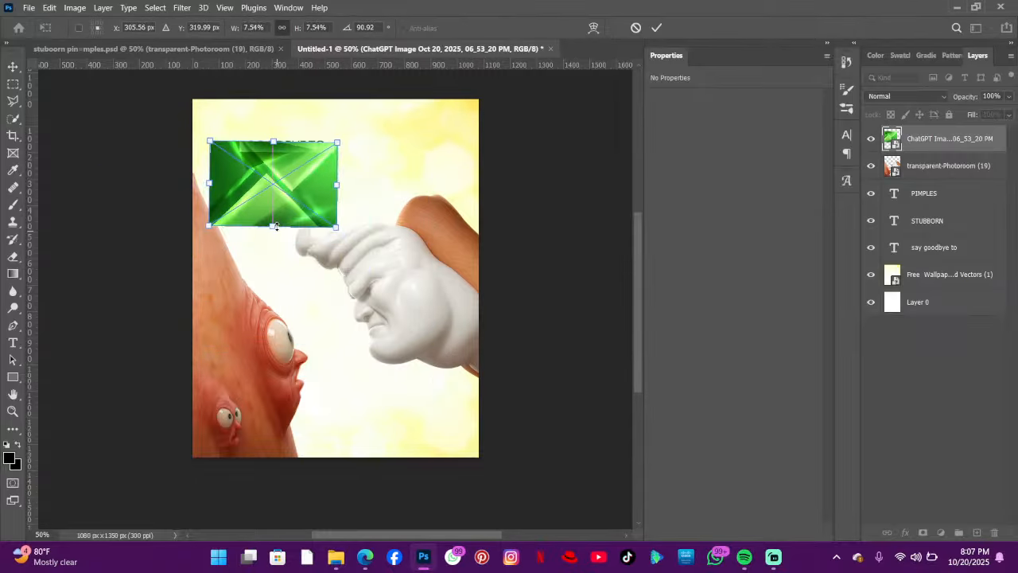
{"action": "mouse_move", "coordinate": [299, 173]}
{"action": "left_mouse_down"}
{"action": "mouse_move", "coordinate": [305, 289]}
{"action": "mouse_move", "coordinate": [288, 195]}
{"action": "mouse_move", "coordinate": [299, 172]}
{"action": "left_mouse_up"}
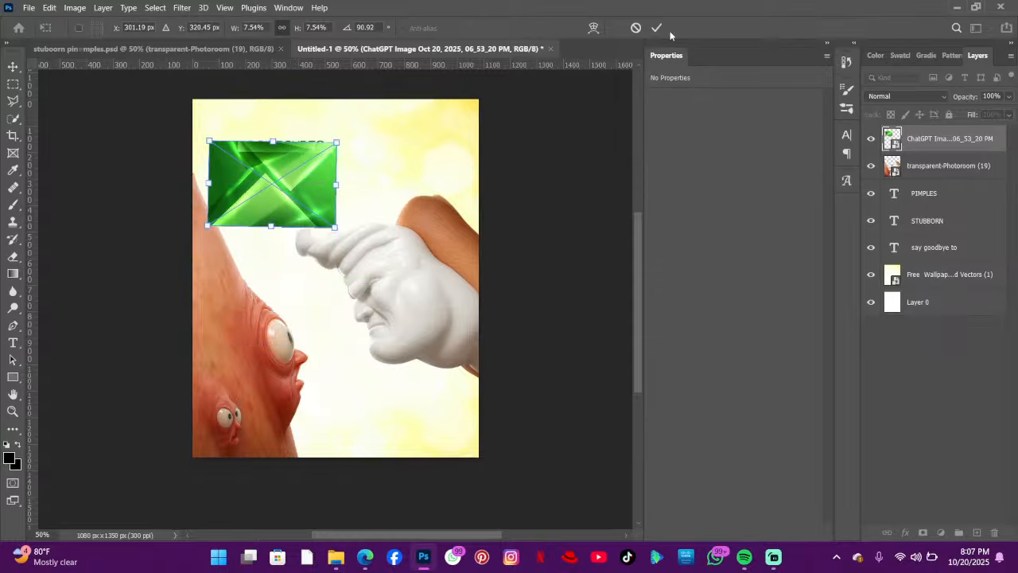
{"action": "left_click", "coordinate": [657, 29]}
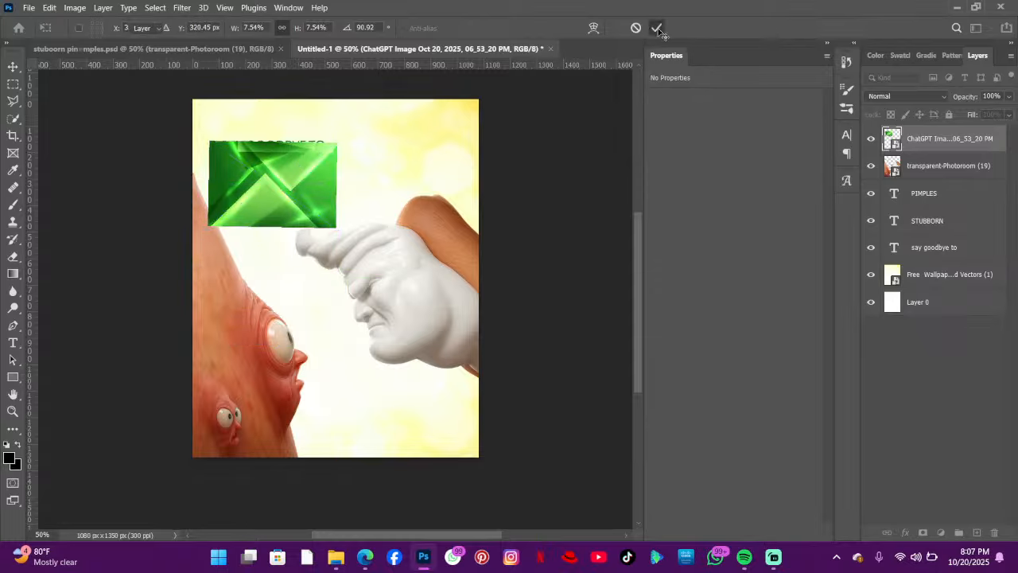
{"action": "right_click", "coordinate": [944, 148]}
{"action": "left_click", "coordinate": [835, 300]}
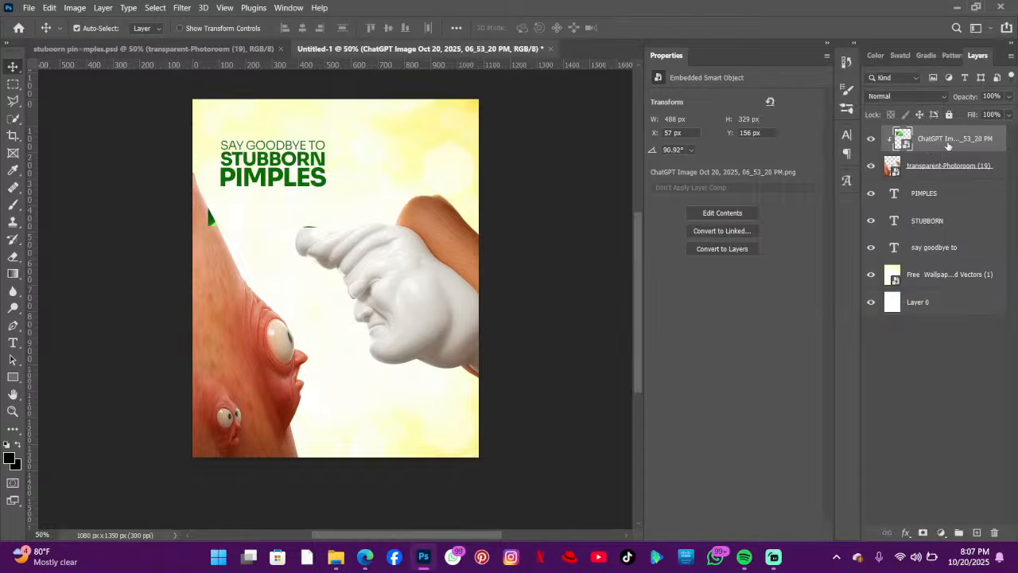
{"action": "key", "text": "ctrl+alt+g"}
- Place the green image layer directly above STUBBORN, clip it to that text, and shift it downward over the letters
{"action": "left_click_drag", "start_coordinate": [948, 145], "coordinate": [948, 219]}
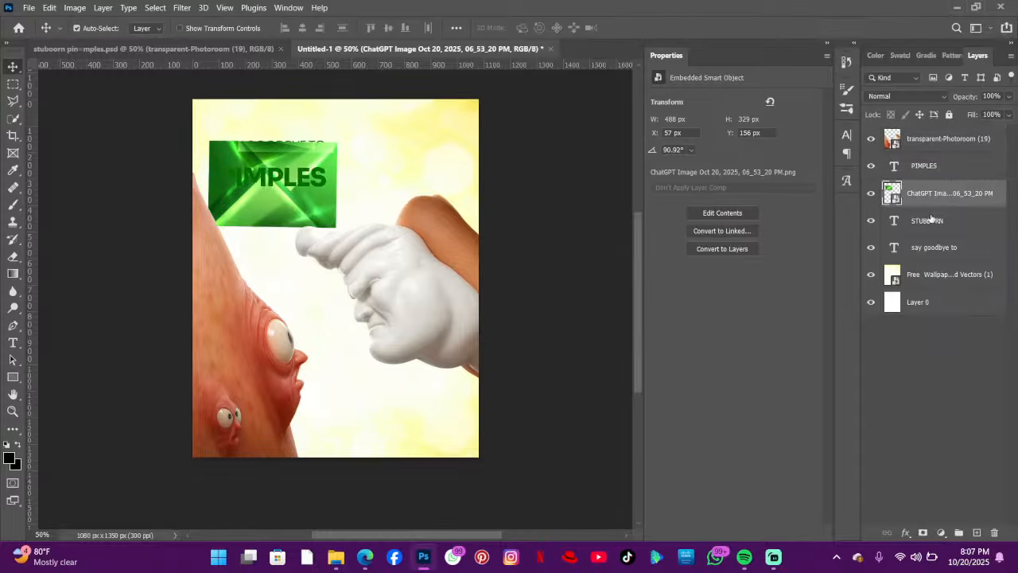
{"action": "right_click", "coordinate": [929, 197]}
{"action": "left_click", "coordinate": [829, 295]}
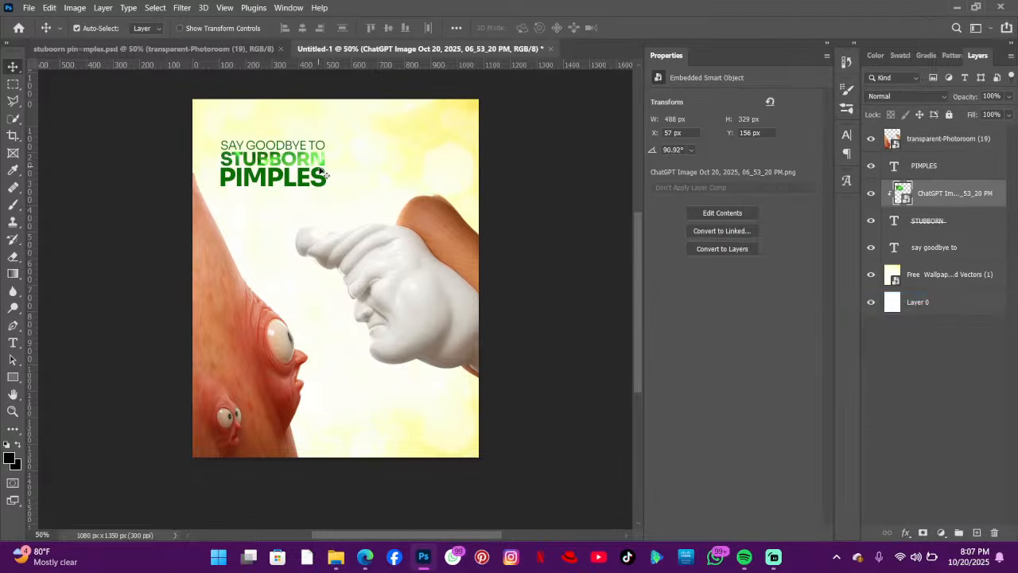
{"action": "left_click_drag", "start_coordinate": [326, 164], "coordinate": [323, 205]}
- Bring the green image layer above PIMPLES, clip it to that text, and position it at about X 52 px, Y 250 px
{"action": "left_click_drag", "start_coordinate": [976, 192], "coordinate": [945, 167]}
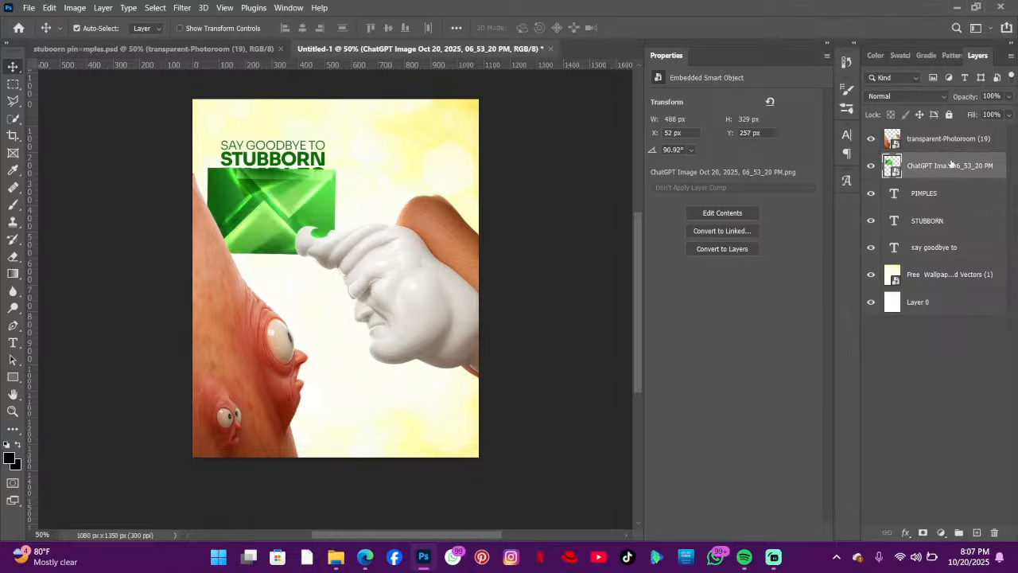
{"action": "right_click", "coordinate": [945, 167]}
{"action": "left_click", "coordinate": [857, 295]}
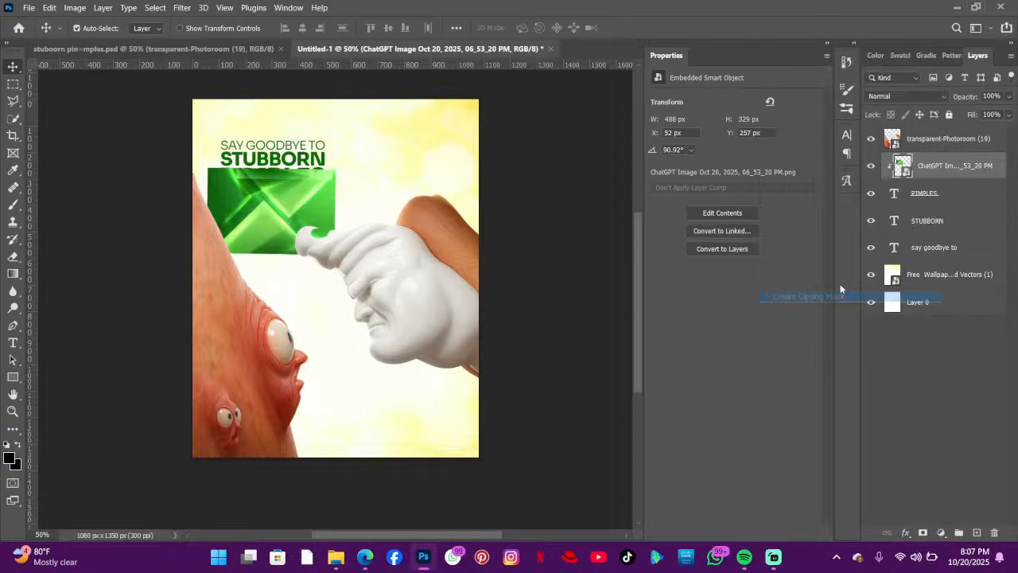
{"action": "left_click_drag", "start_coordinate": [322, 182], "coordinate": [328, 184]}
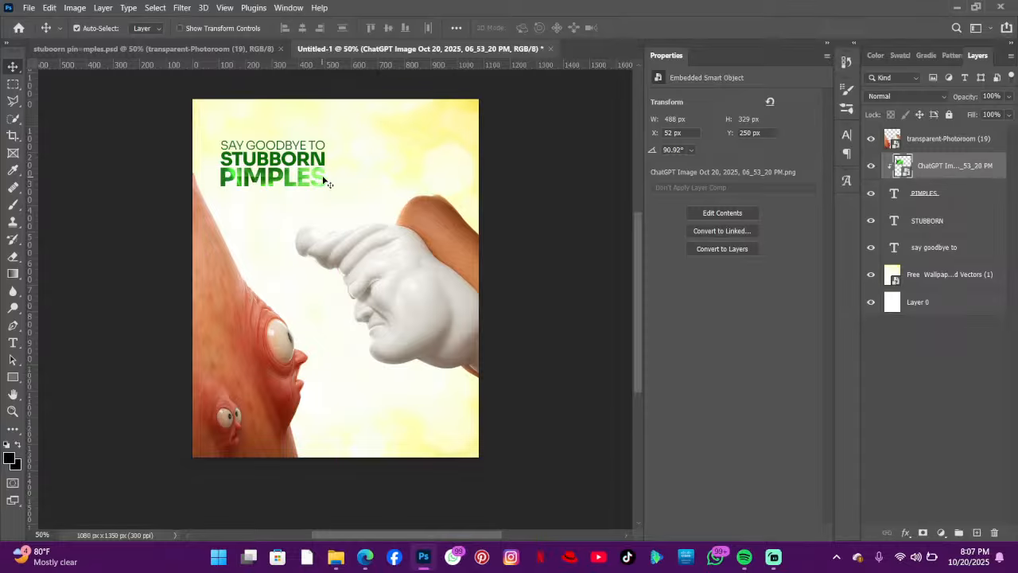
- Place the gold ChatGPT Image Oct 20, 2025, 06_55_35 PM.png from Downloads over the headline at 6.75% scale, rotated 91.45°
{"action": "left_click", "coordinate": [335, 557]}
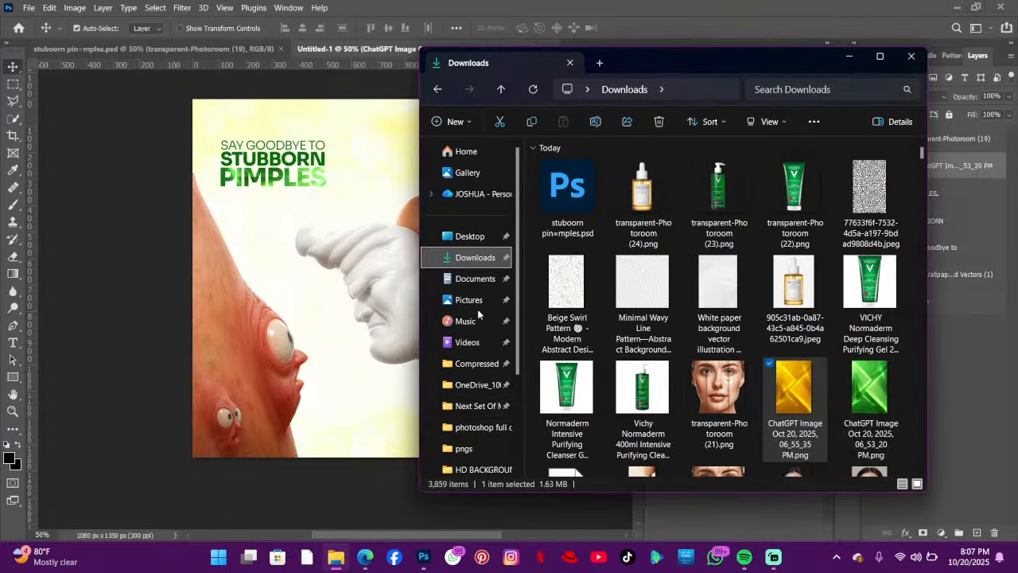
{"action": "left_click_drag", "start_coordinate": [478, 314], "coordinate": [257, 220]}
{"action": "left_click_drag", "start_coordinate": [454, 277], "coordinate": [293, 239]}
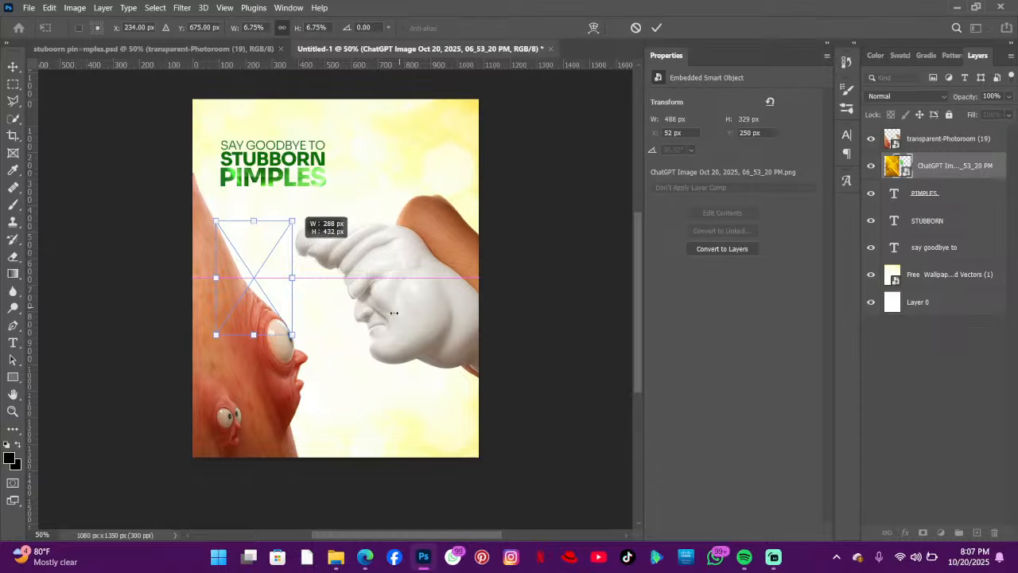
{"action": "left_click_drag", "start_coordinate": [393, 312], "coordinate": [376, 332]}
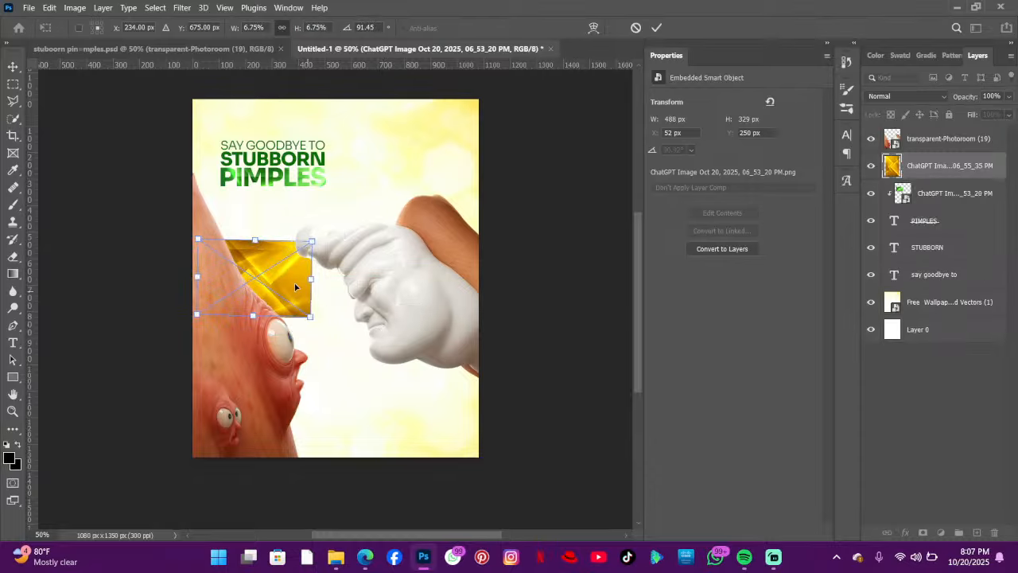
{"action": "left_click_drag", "start_coordinate": [295, 286], "coordinate": [312, 166]}
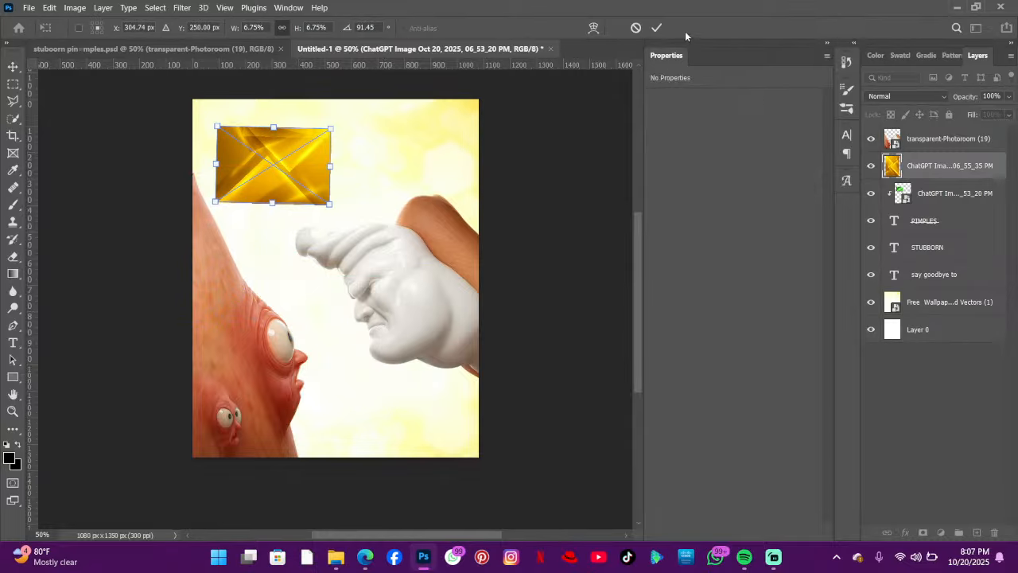
{"action": "left_click", "coordinate": [656, 27]}
- Arrange the gold image layer directly above the STUBBORN text layer and clip it to that text
{"action": "right_click", "coordinate": [958, 165]}
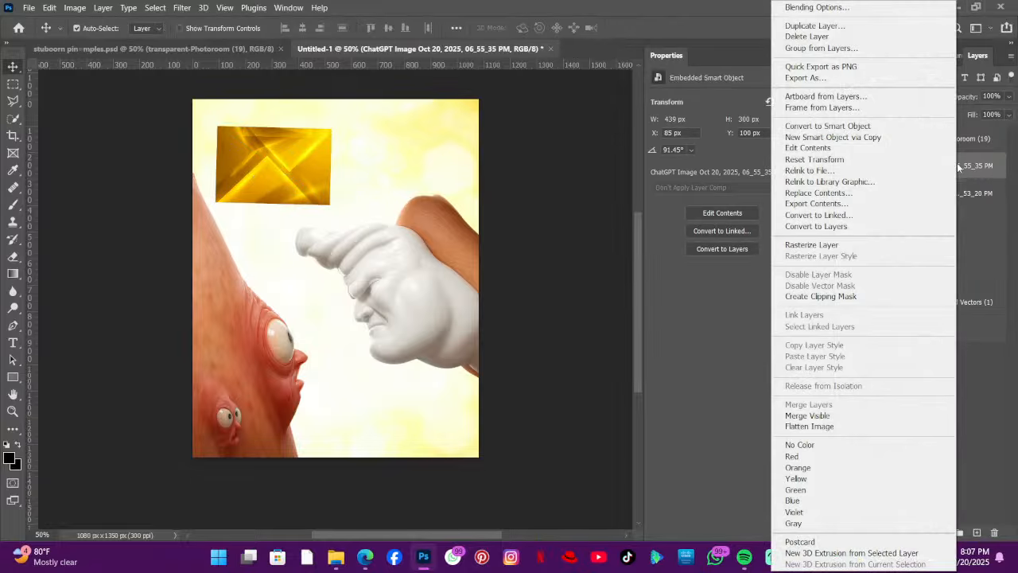
{"action": "key", "text": "Escape"}
{"action": "left_click_drag", "start_coordinate": [959, 234], "coordinate": [955, 226]}
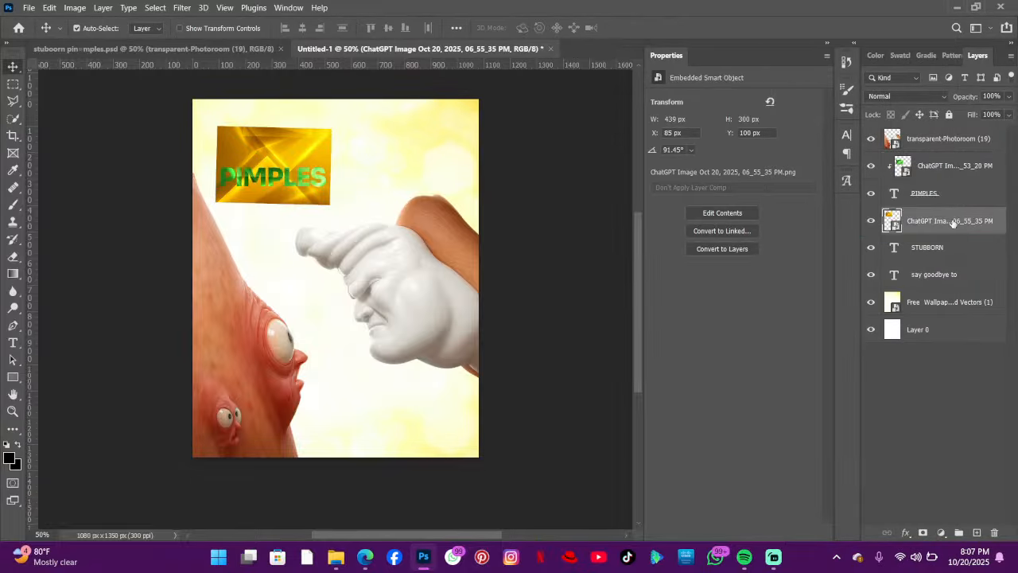
{"action": "right_click", "coordinate": [952, 225]}
{"action": "left_click", "coordinate": [828, 296]}
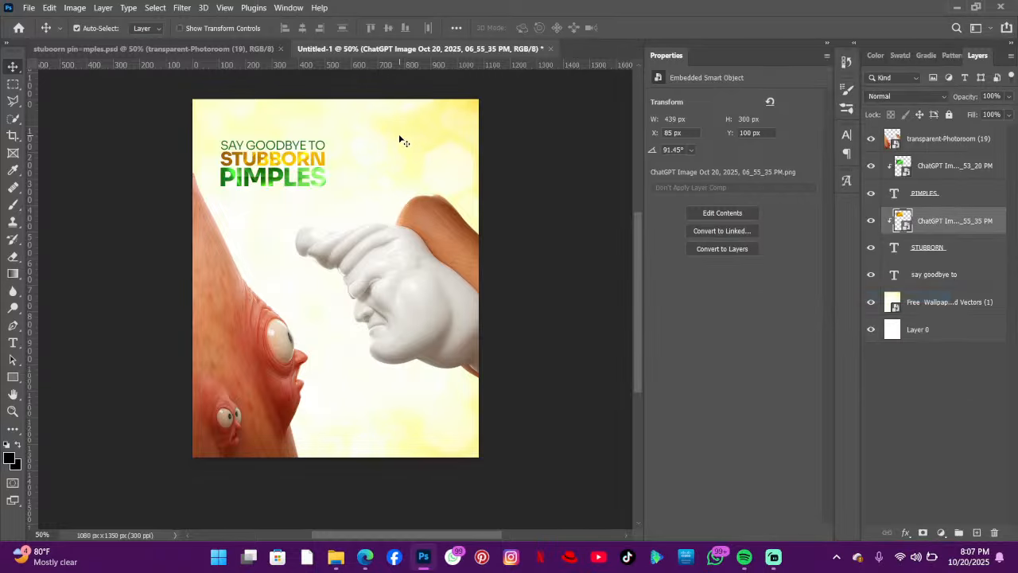
- Swap the two texture layers so the gold image is clipped to PIMPLES and the green image to STUBBORN
{"action": "scroll", "coordinate": [415, 197], "scroll_direction": "up", "scroll_amount": 1}
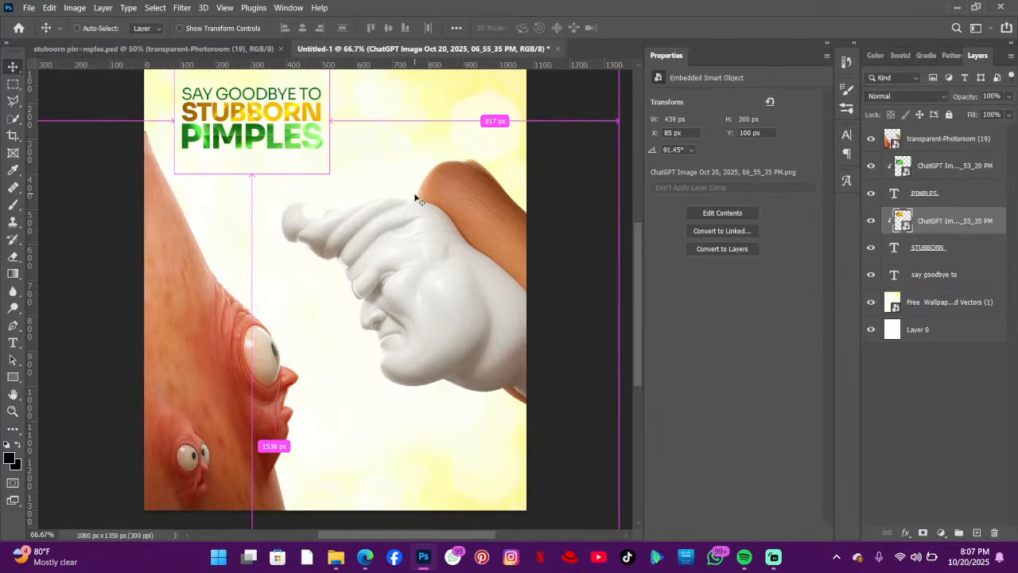
{"action": "scroll", "coordinate": [272, 207], "scroll_direction": "up", "scroll_amount": 2}
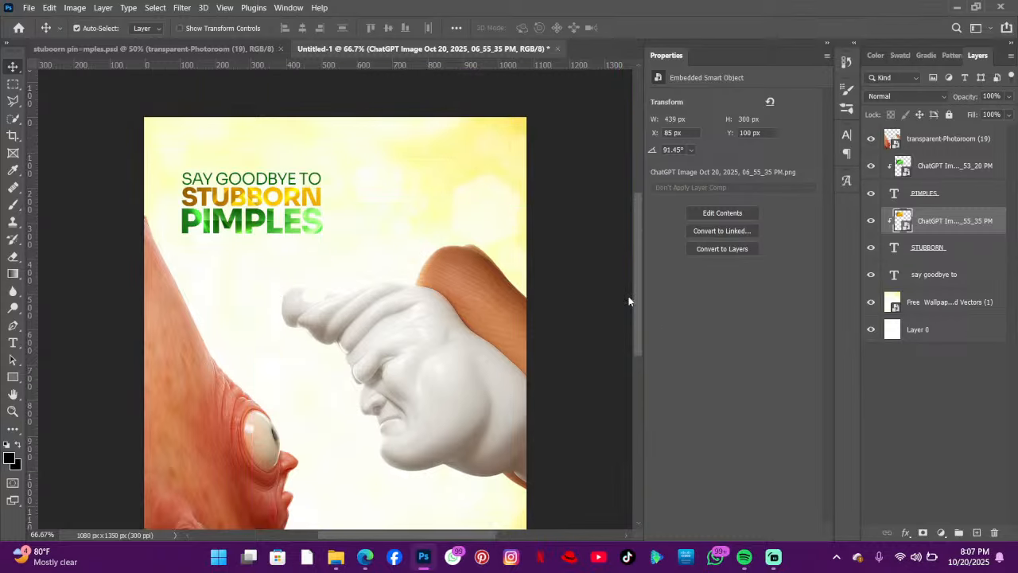
{"action": "left_click_drag", "start_coordinate": [637, 303], "coordinate": [617, 296]}
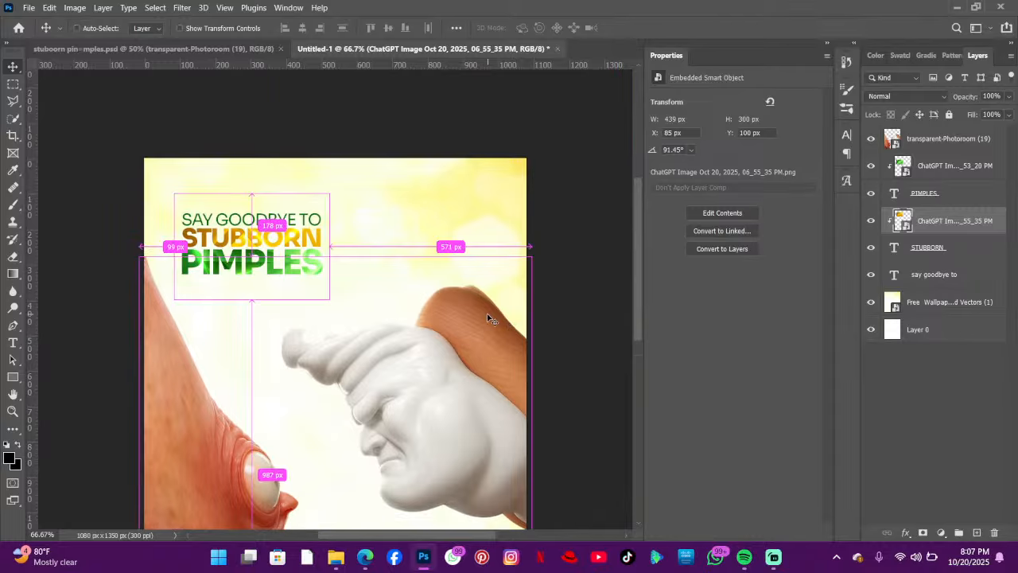
{"action": "scroll", "coordinate": [487, 313], "scroll_direction": "up", "scroll_amount": 1}
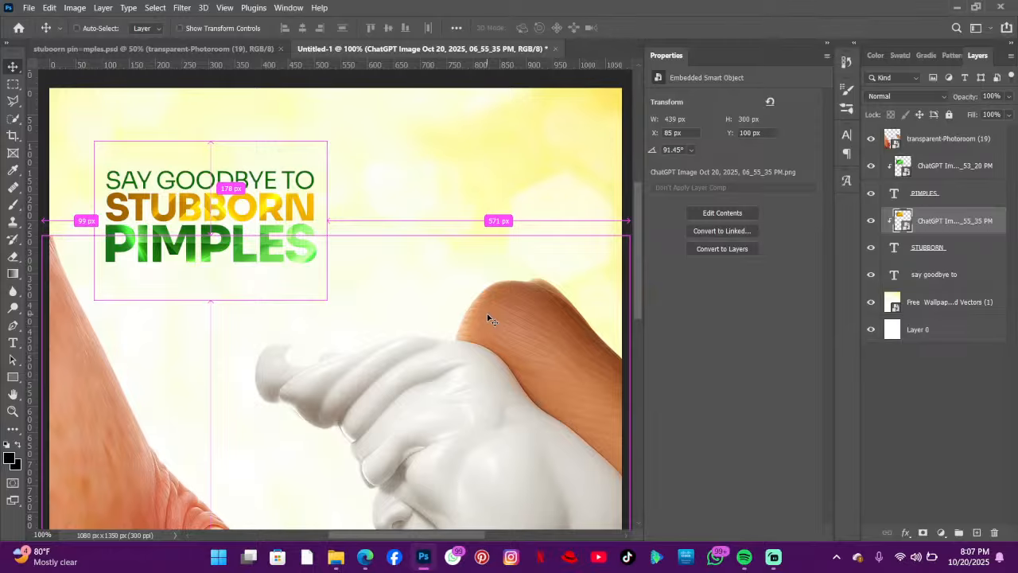
{"action": "scroll", "coordinate": [359, 339], "scroll_direction": "down", "scroll_amount": 1}
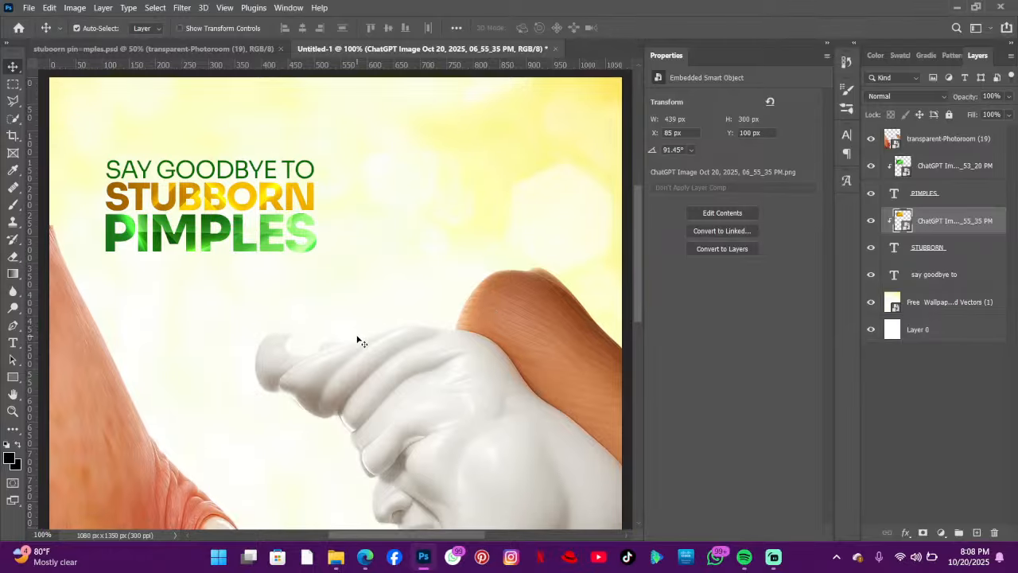
{"action": "scroll", "coordinate": [357, 341], "scroll_direction": "down", "scroll_amount": 1}
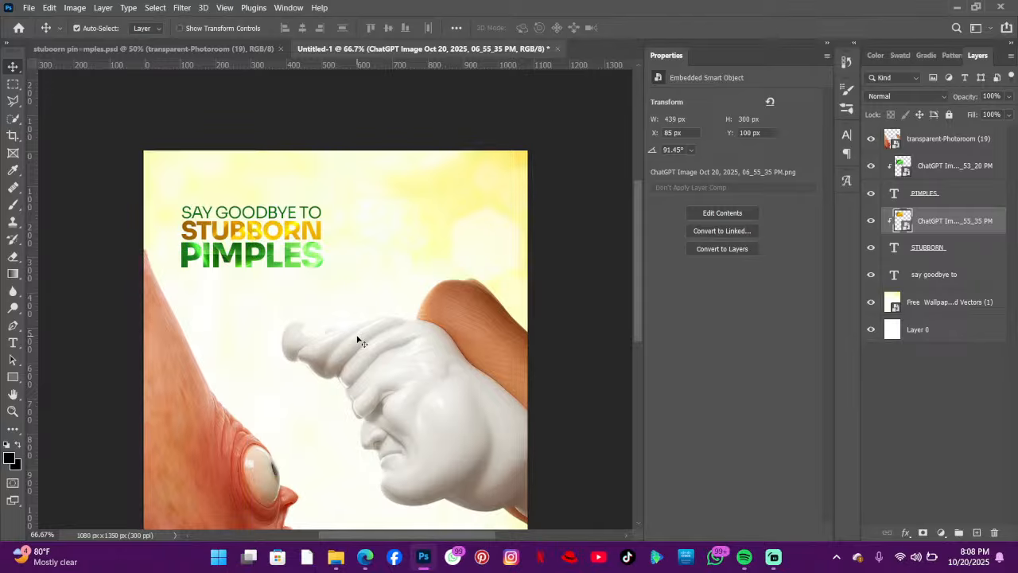
{"action": "scroll", "coordinate": [357, 341], "scroll_direction": "up", "scroll_amount": 1}
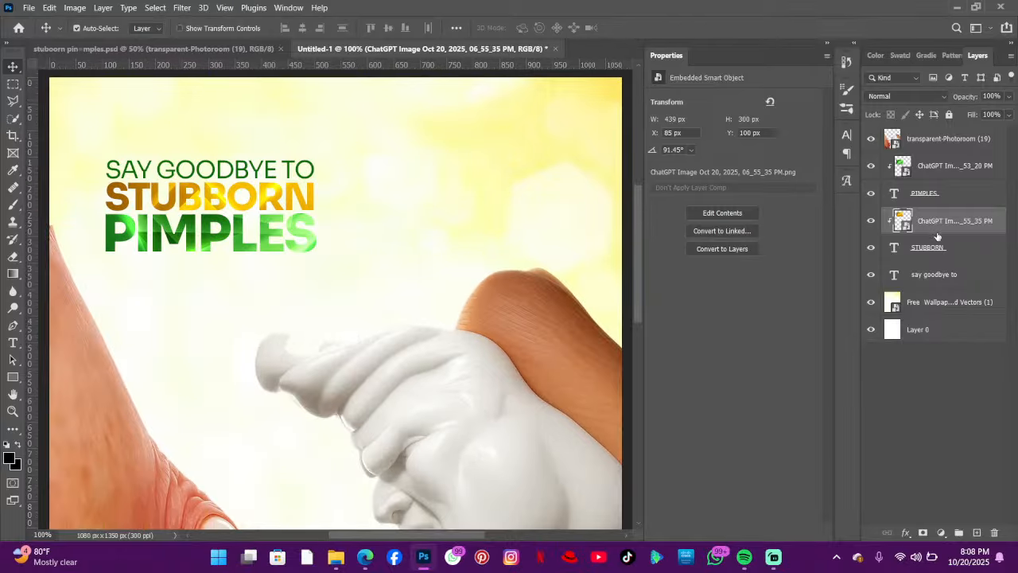
{"action": "mouse_move", "coordinate": [942, 229]}
{"action": "left_mouse_down"}
{"action": "mouse_move", "coordinate": [945, 177]}
{"action": "mouse_move", "coordinate": [943, 233]}
{"action": "left_mouse_up"}
{"action": "left_click", "coordinate": [946, 171]}
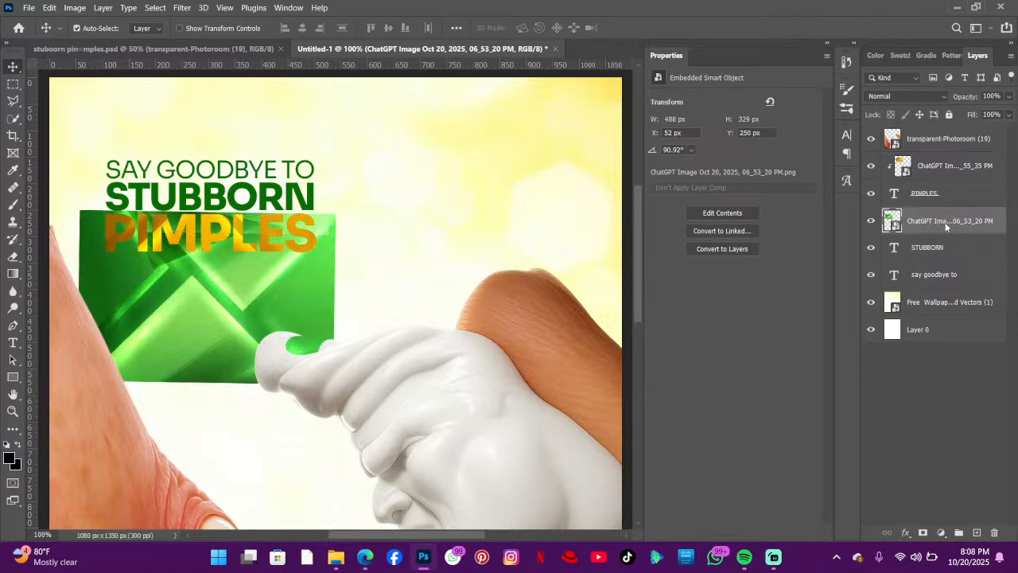
{"action": "right_click", "coordinate": [945, 226]}
{"action": "left_click", "coordinate": [846, 292]}
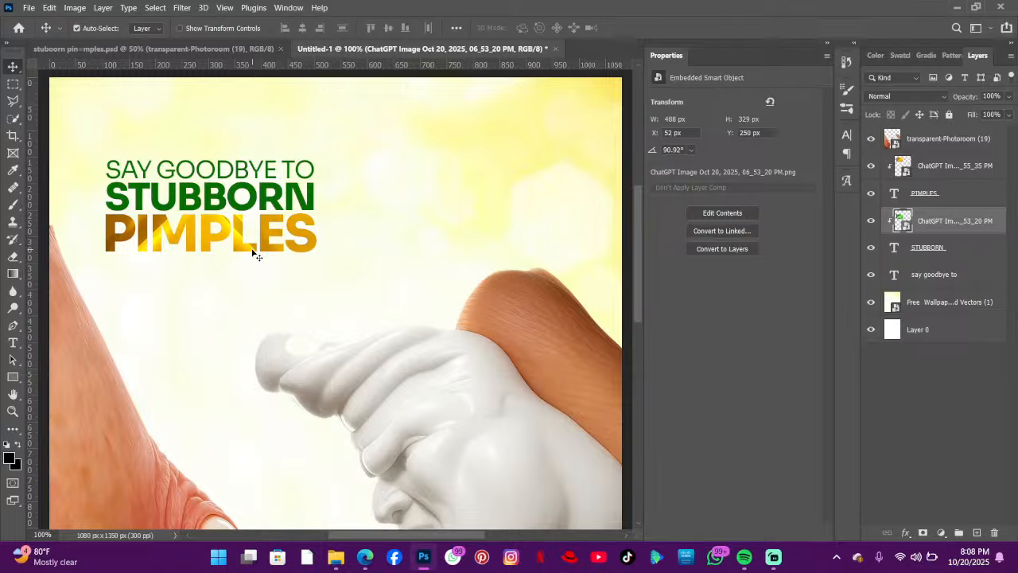
- Shift the gold texture to about X 77 px, Y 173 px and the green texture to about X 33 px, Y 113 px
{"action": "mouse_move", "coordinate": [255, 253]}
{"action": "left_mouse_down"}
{"action": "mouse_move", "coordinate": [246, 281]}
{"action": "mouse_move", "coordinate": [251, 259]}
{"action": "left_mouse_up"}
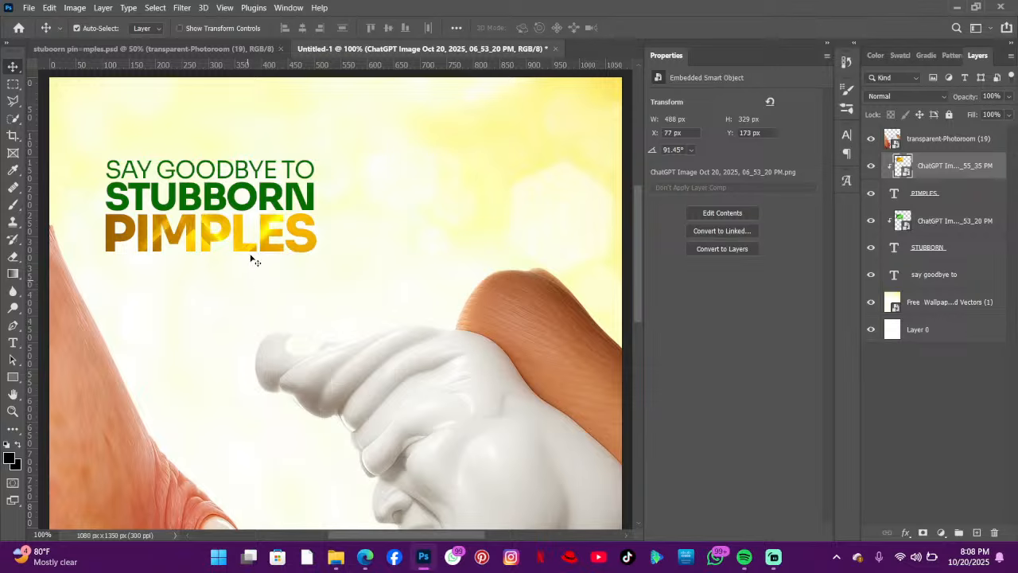
{"action": "left_click", "coordinate": [923, 230]}
{"action": "key", "text": "ctrl+t"}
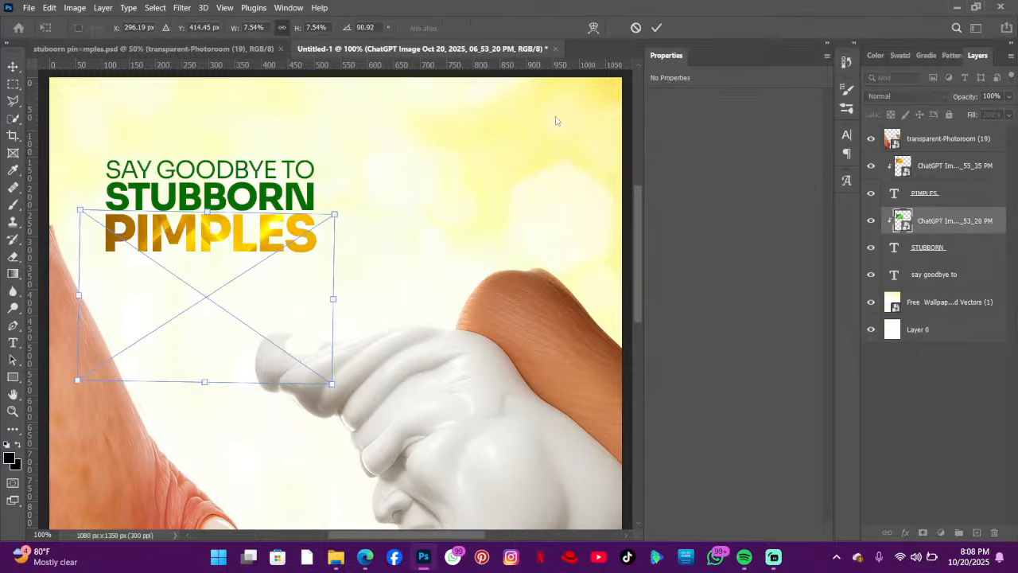
{"action": "left_click_drag", "start_coordinate": [230, 308], "coordinate": [224, 234]}
{"action": "left_click", "coordinate": [655, 28]}
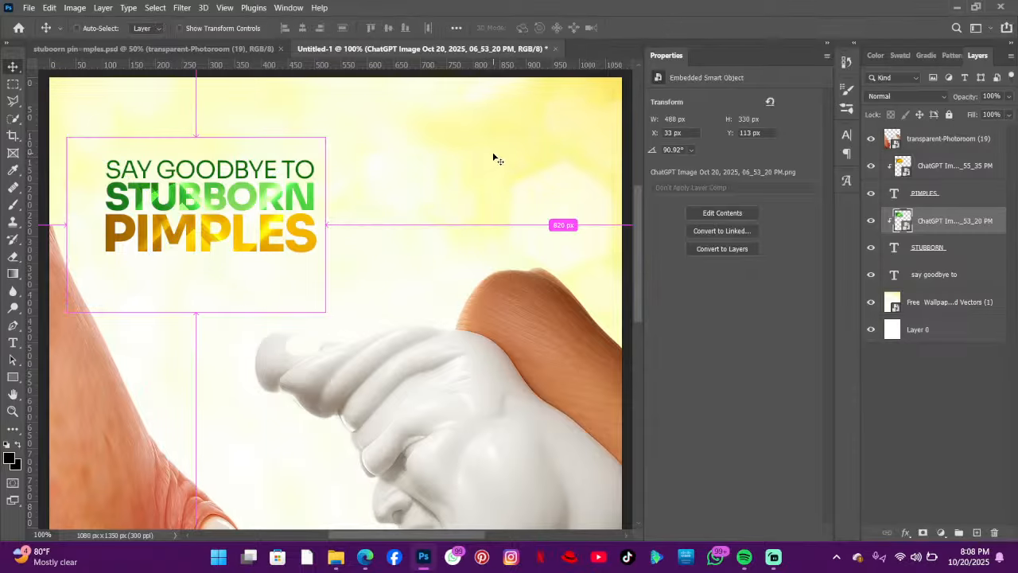
- Reposition the green texture inside STUBBORN to about X 16 px, Y -80 px
{"action": "key", "text": "ctrl+minus"}
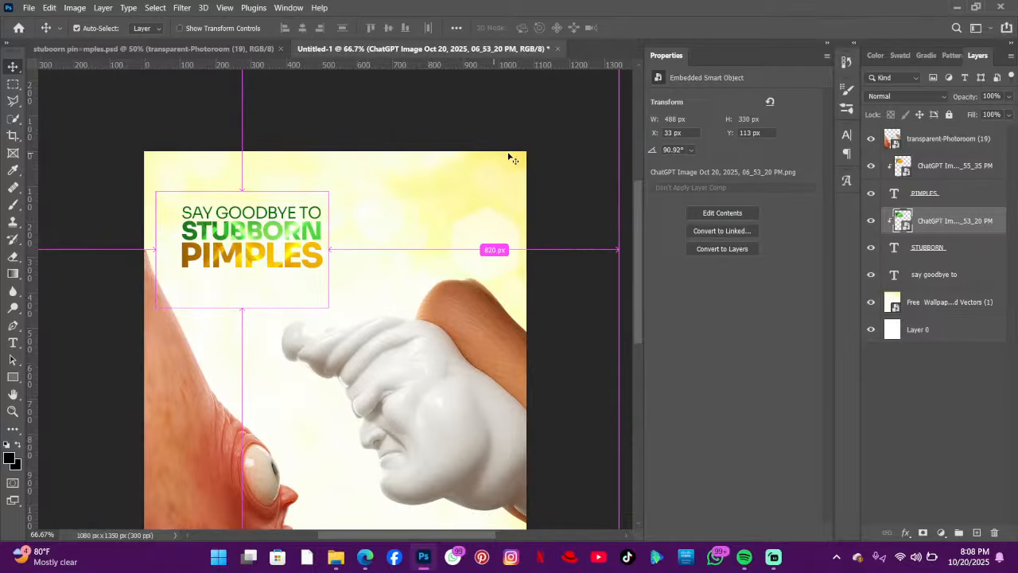
{"action": "scroll", "coordinate": [288, 226], "scroll_direction": "down", "scroll_amount": 1}
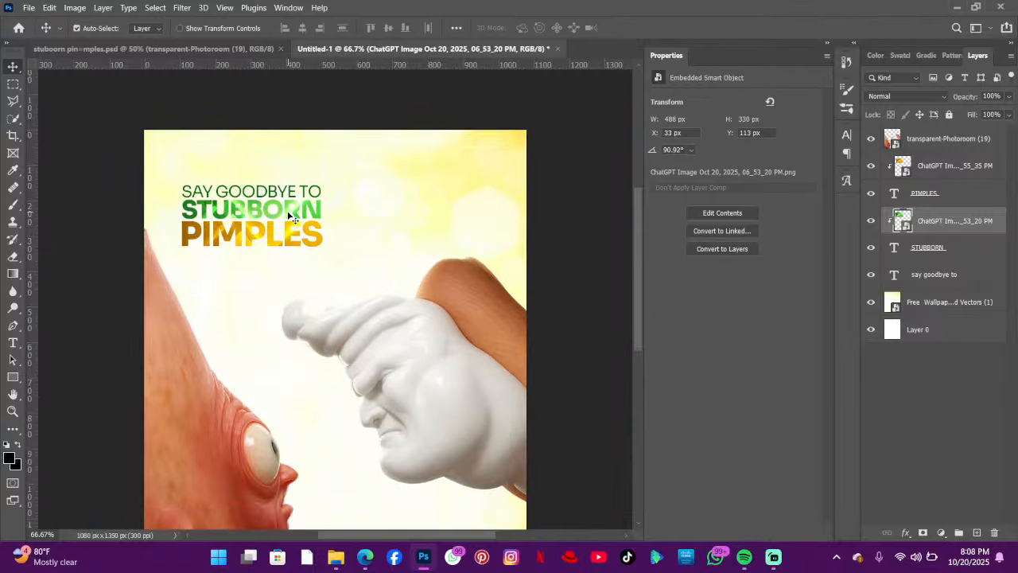
{"action": "left_click_drag", "start_coordinate": [290, 217], "coordinate": [299, 109]}
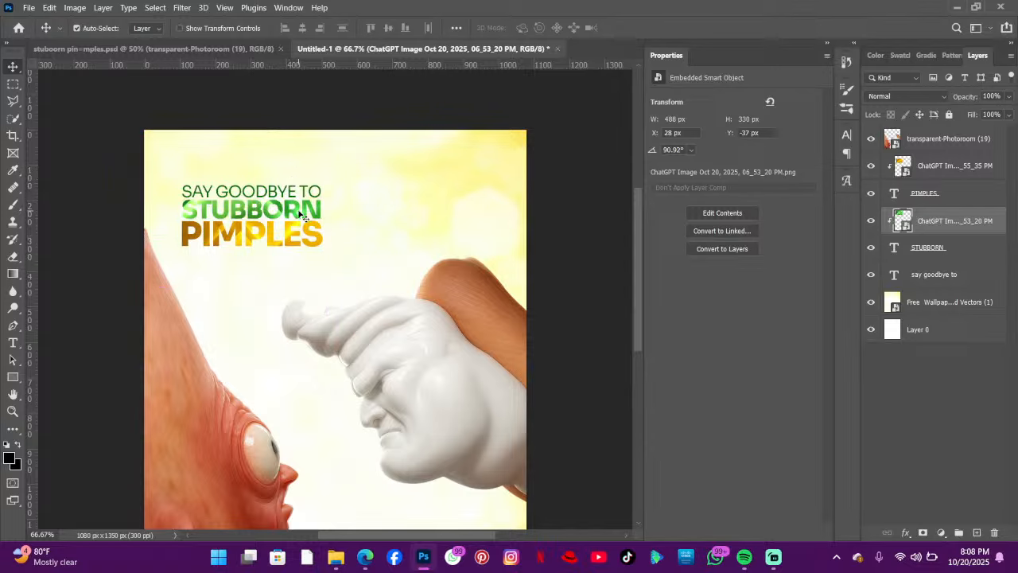
{"action": "left_click_drag", "start_coordinate": [296, 216], "coordinate": [293, 199]}
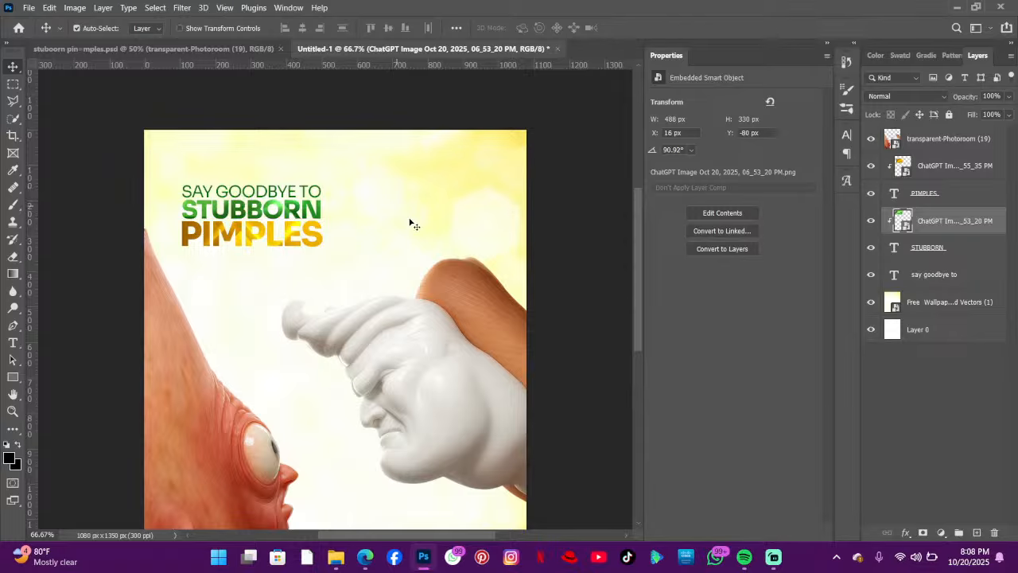
- Select all headline text layers with their clipped textures and scale them together to about 113.74%
{"action": "scroll", "coordinate": [296, 239], "scroll_direction": "down", "scroll_amount": 1}
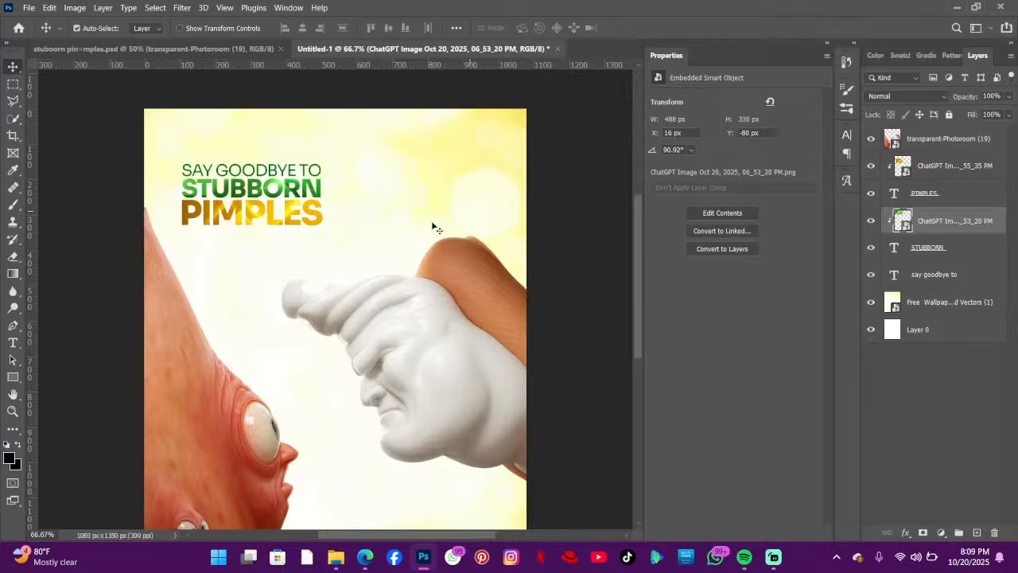
{"action": "left_click", "coordinate": [941, 274]}
{"action": "left_click", "coordinate": [938, 168], "text": "shift"}
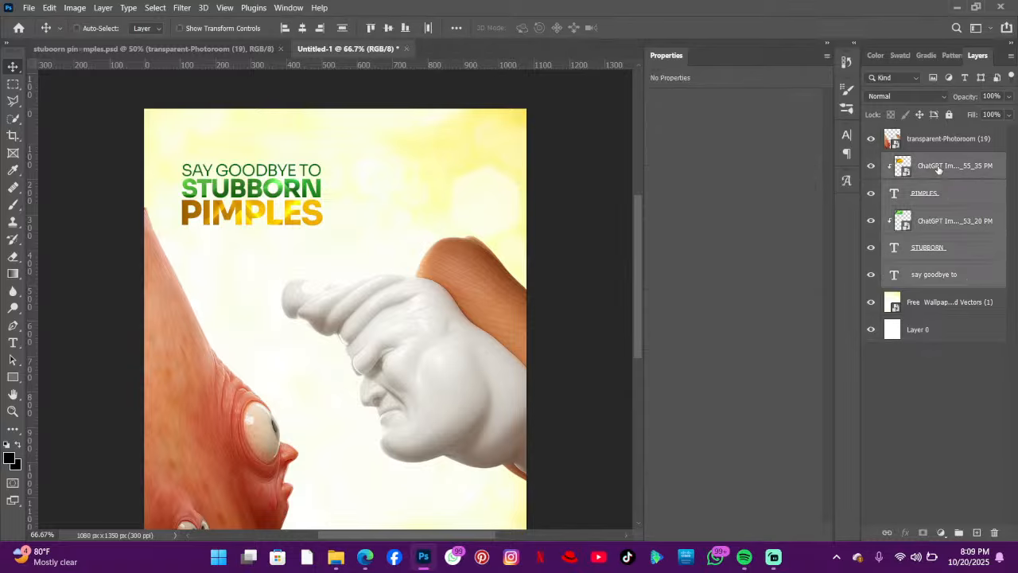
{"action": "key", "text": "ctrl+t"}
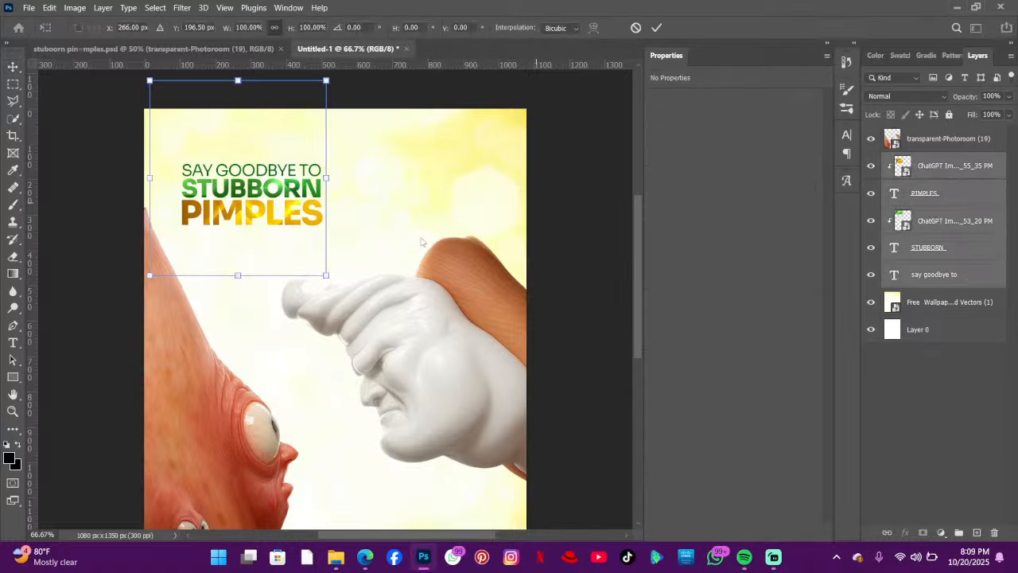
{"action": "left_click_drag", "start_coordinate": [359, 298], "coordinate": [357, 298]}
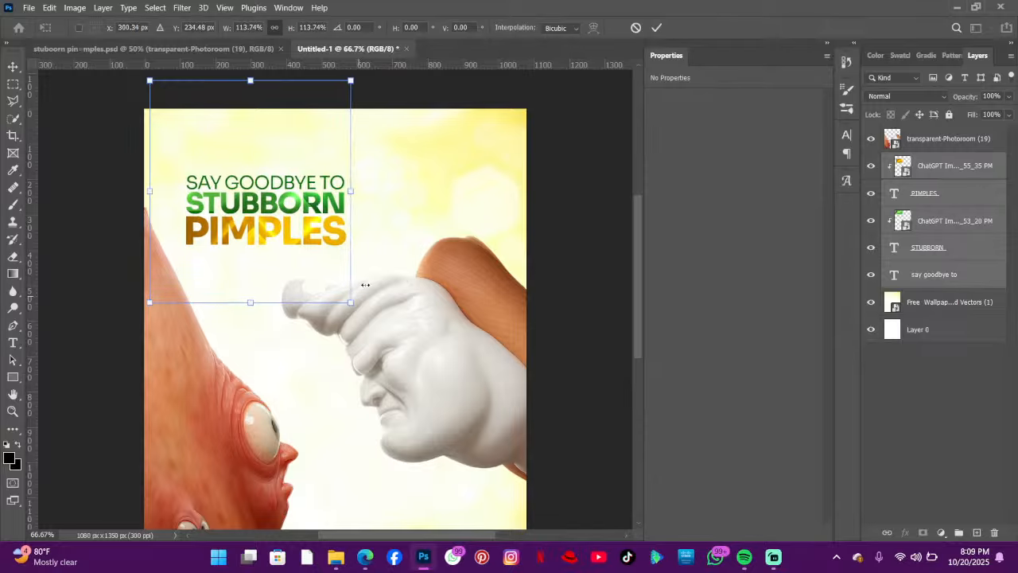
{"action": "left_click", "coordinate": [657, 27]}
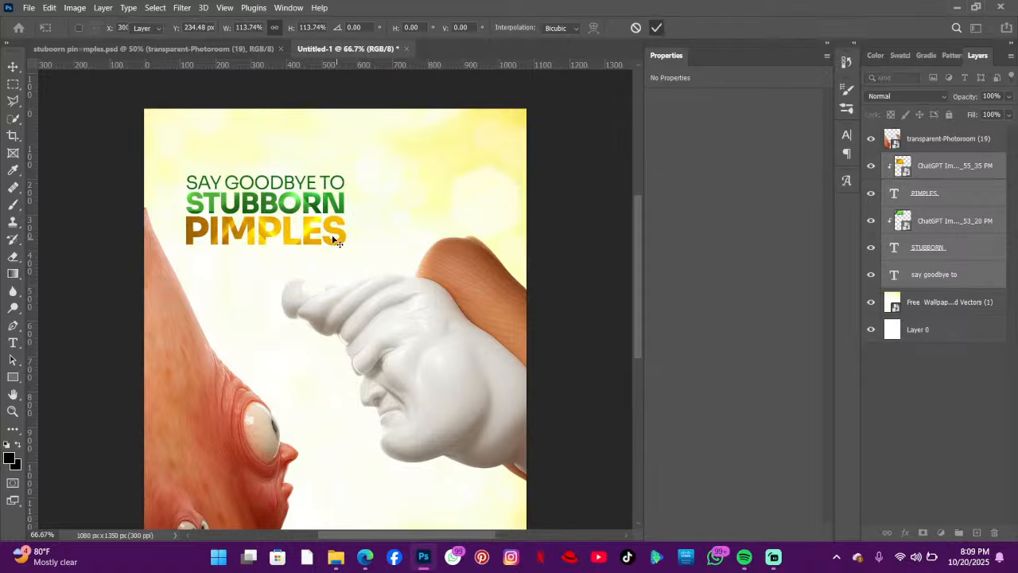
- Move the enlarged headline up and slightly left, closer to the canvas's upper-left corner
{"action": "left_click_drag", "start_coordinate": [329, 228], "coordinate": [317, 202]}
{"action": "left_click", "coordinate": [404, 203]}
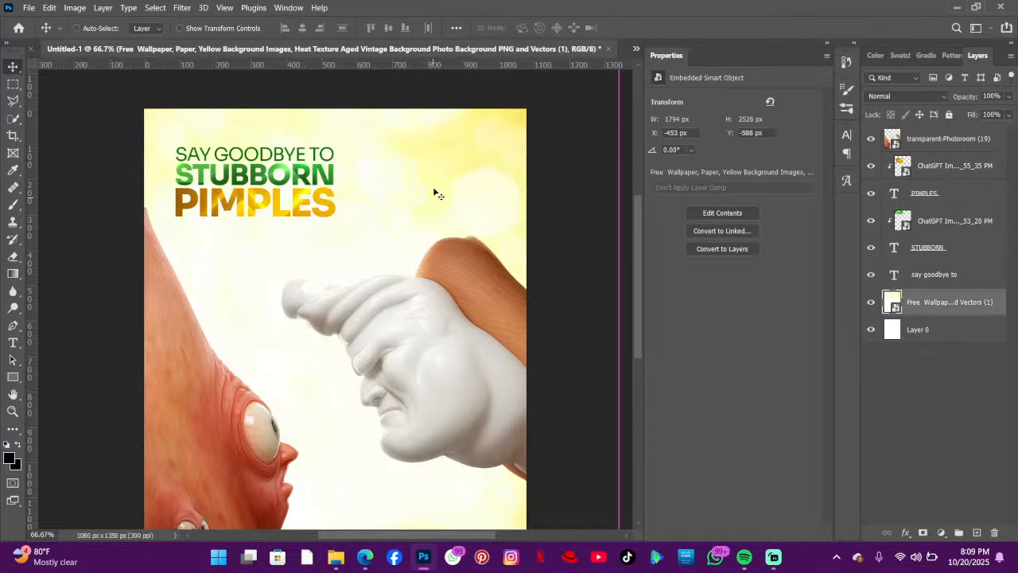
{"action": "key", "text": "ctrl+minus"}
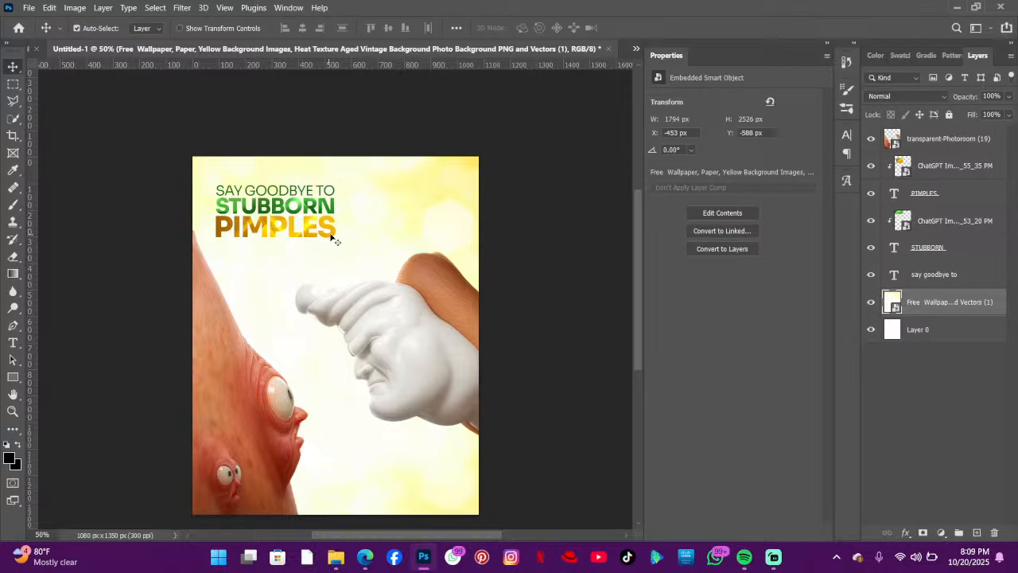
- Shift the complete headline, text and textures together, about 38 px right and 18 px down
{"action": "left_click", "coordinate": [947, 275]}
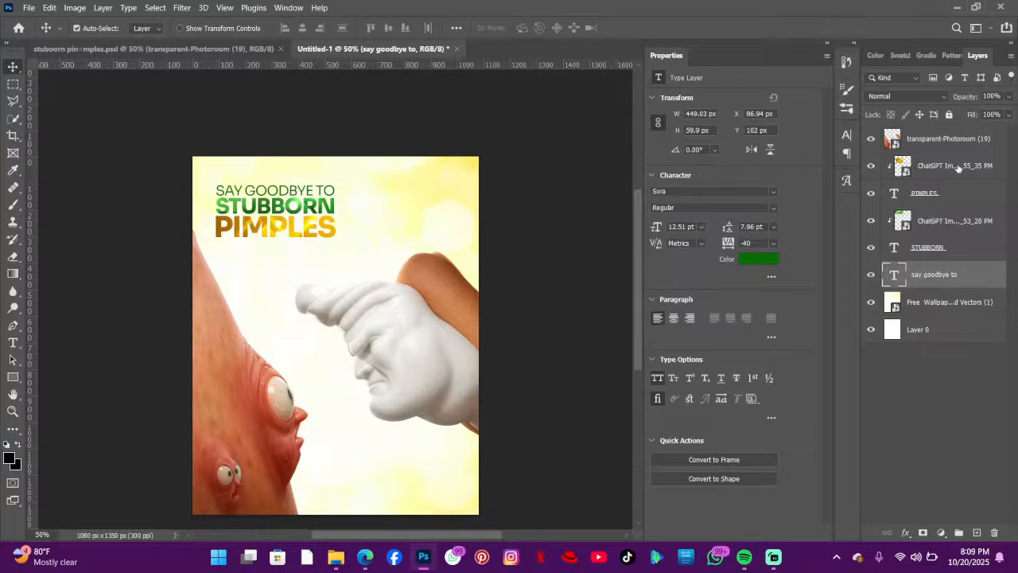
{"action": "left_click", "coordinate": [958, 167], "text": "shift"}
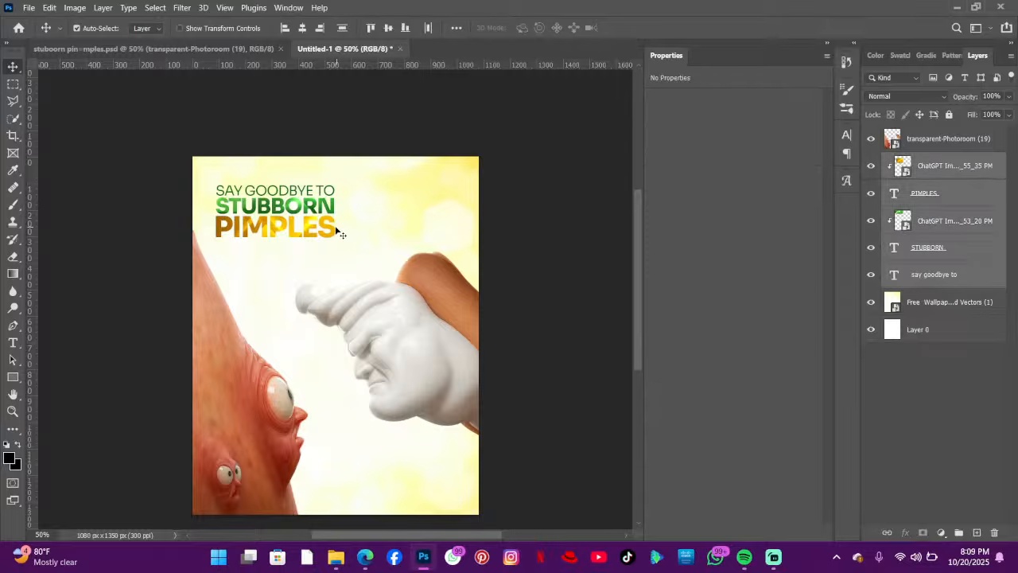
{"action": "left_click_drag", "start_coordinate": [335, 230], "coordinate": [345, 235]}
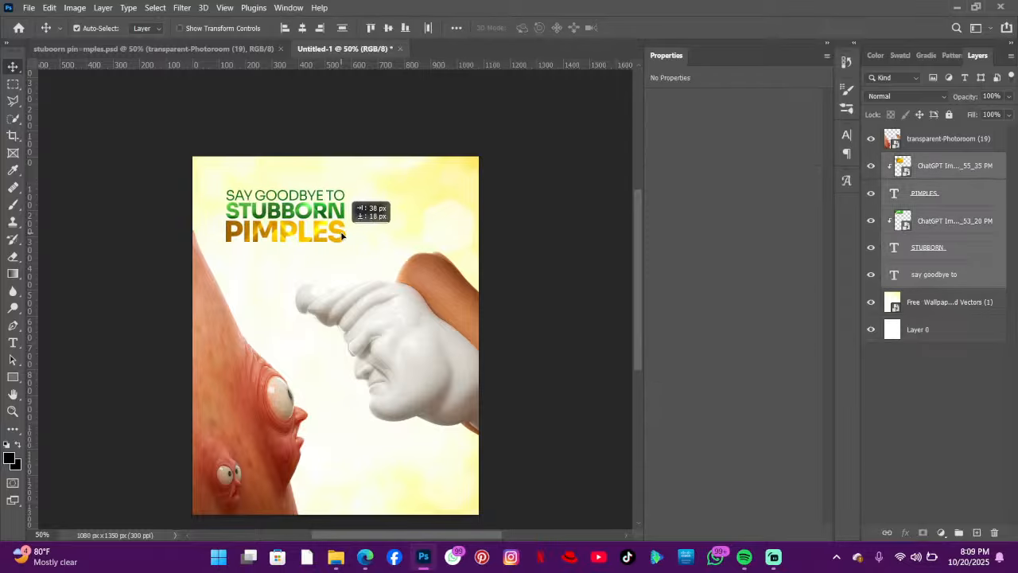
{"action": "left_click", "coordinate": [460, 237]}
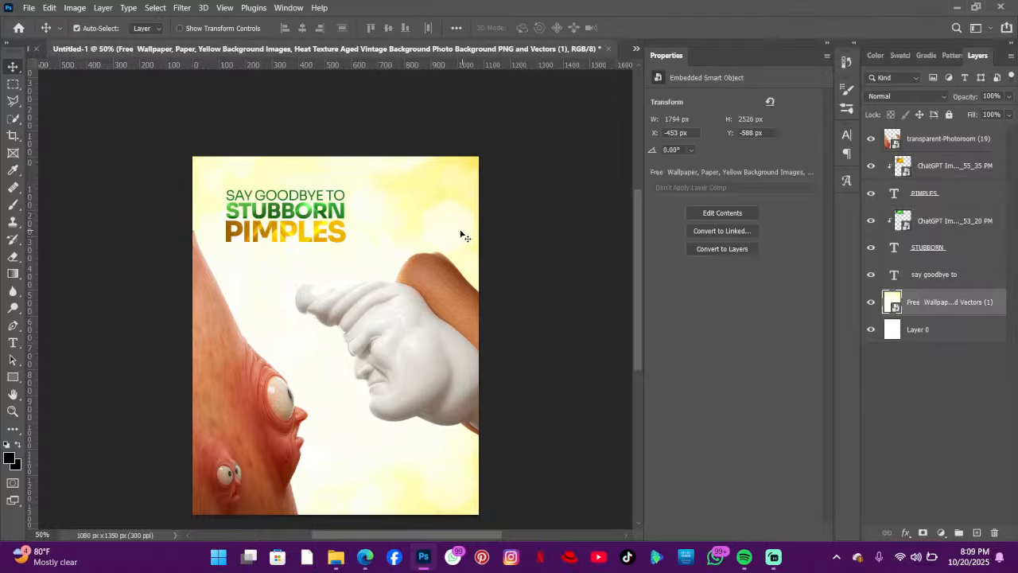
- Place the beige spheres image b4183076-ec89-4898-91c2-91e29902783a.jpeg from Downloads above the yellow background at about X 420 px, Y -236 px
{"action": "scroll", "coordinate": [295, 404], "scroll_direction": "down", "scroll_amount": 2}
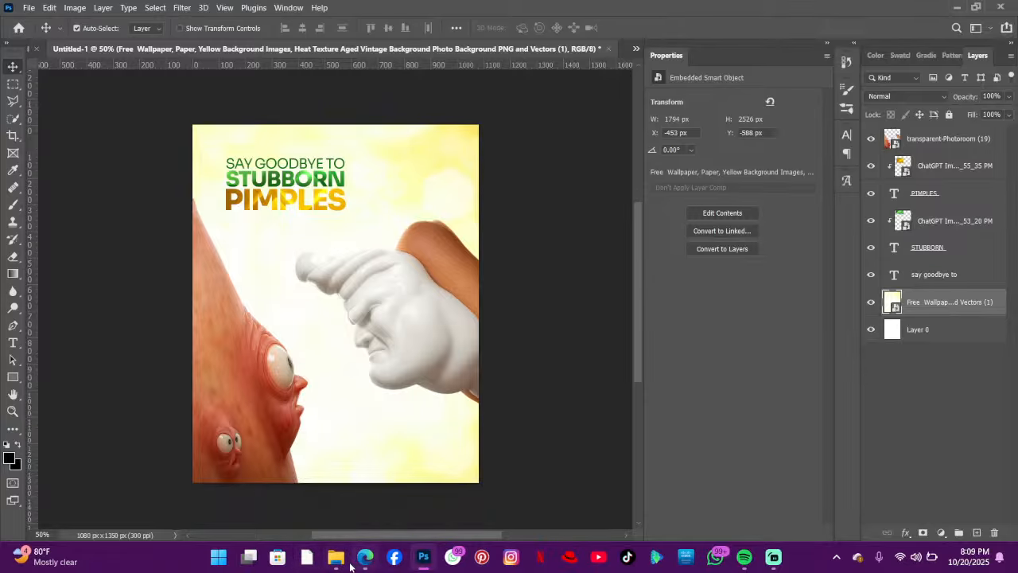
{"action": "left_click", "coordinate": [342, 565]}
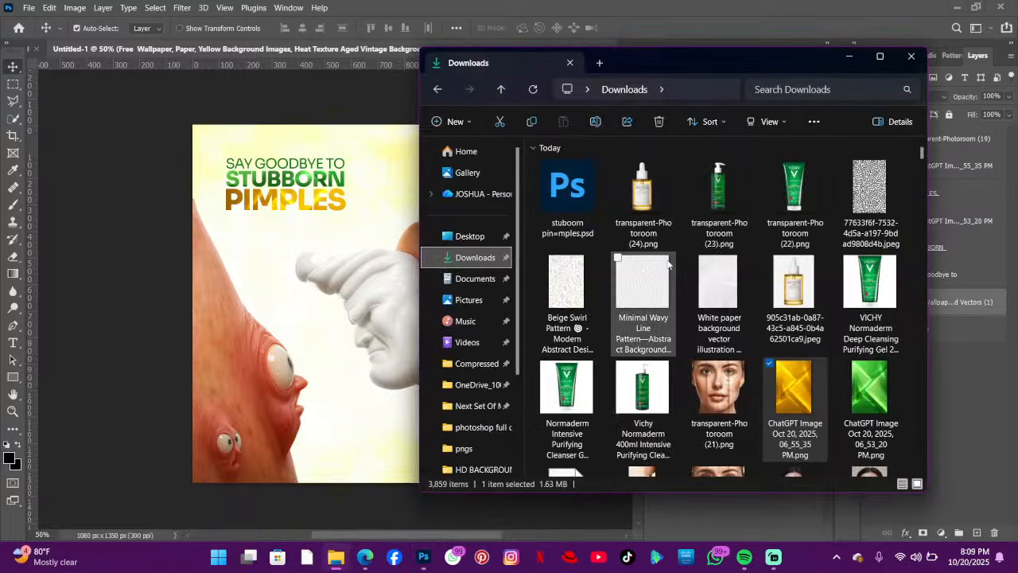
{"action": "scroll", "coordinate": [714, 271], "scroll_direction": "down", "scroll_amount": 2}
{"action": "left_click", "coordinate": [303, 241]}
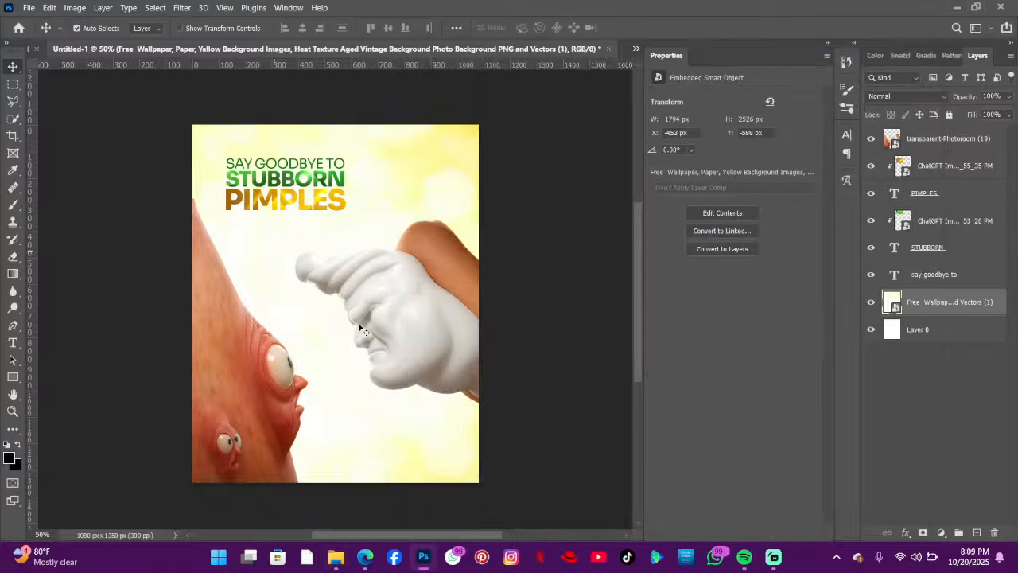
{"action": "left_click", "coordinate": [338, 559]}
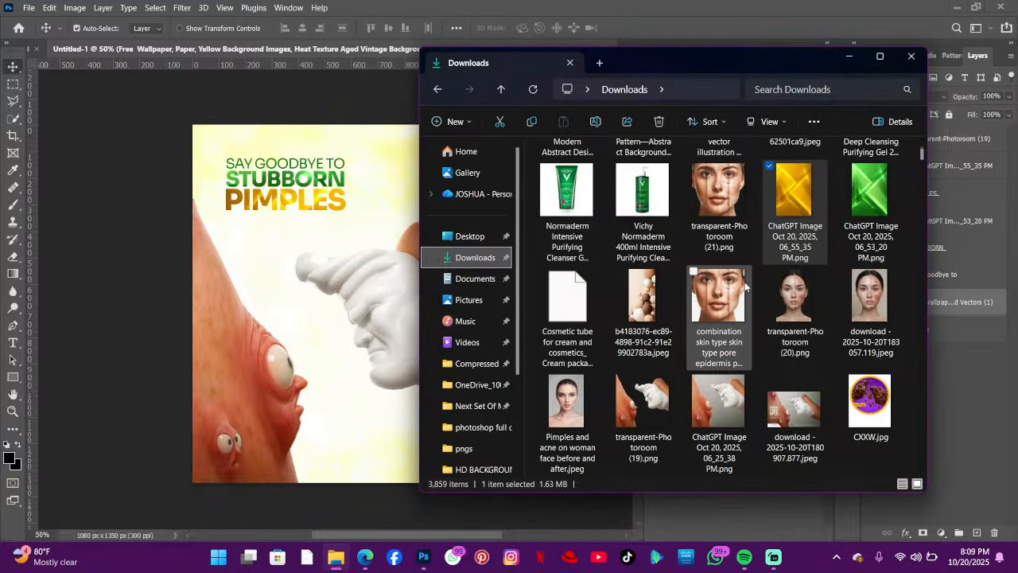
{"action": "scroll", "coordinate": [744, 281], "scroll_direction": "up", "scroll_amount": 2}
{"action": "scroll", "coordinate": [744, 282], "scroll_direction": "down", "scroll_amount": 2}
{"action": "left_click_drag", "start_coordinate": [643, 296], "coordinate": [389, 276]}
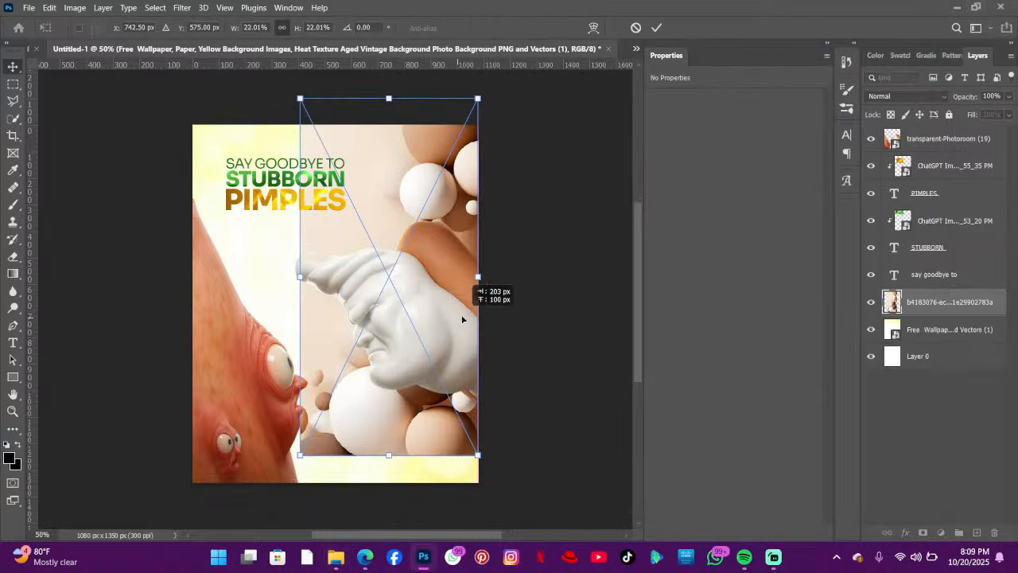
{"action": "left_click_drag", "start_coordinate": [462, 319], "coordinate": [462, 283]}
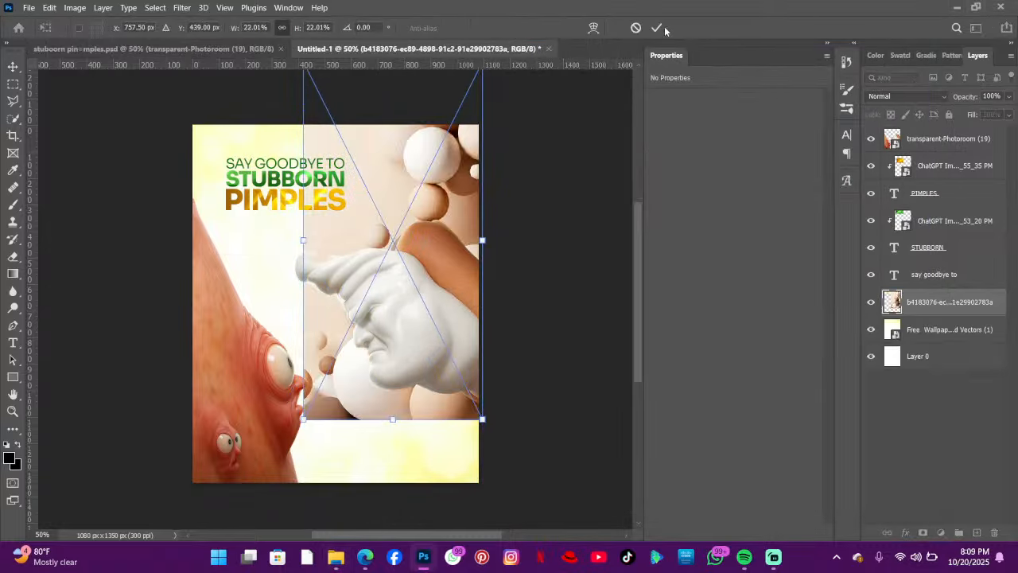
{"action": "left_click", "coordinate": [658, 29]}
- Add a layer mask to the spheres image and paint out its left and lower areas with a black brush of about 602 px
{"action": "left_click", "coordinate": [923, 532]}
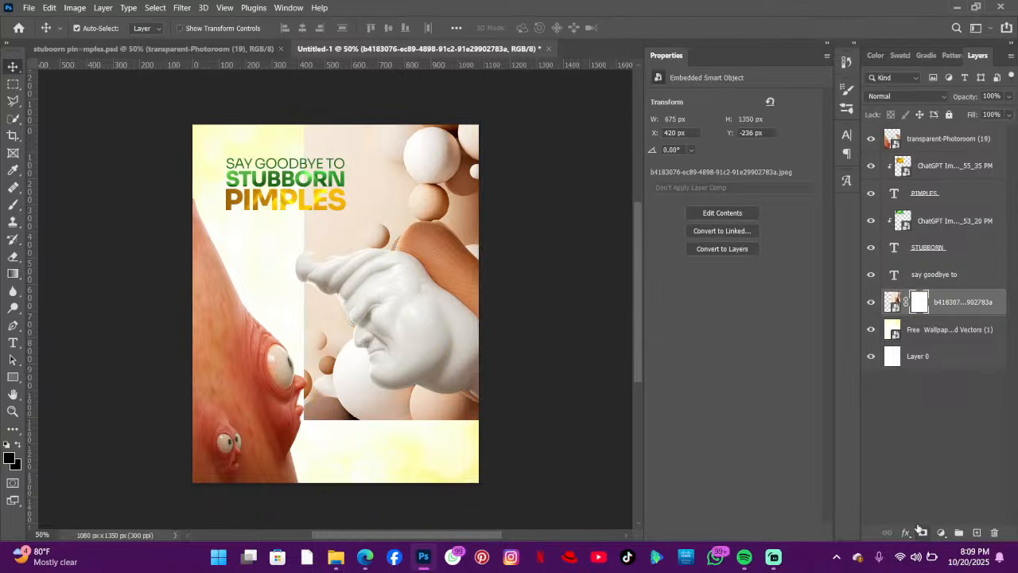
{"action": "left_click", "coordinate": [12, 205]}
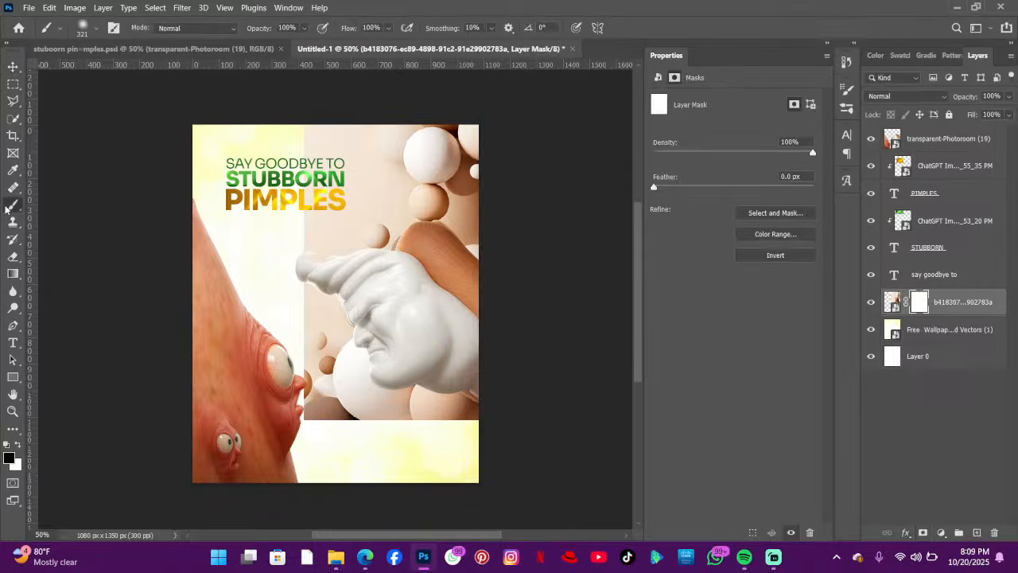
{"action": "left_click", "coordinate": [83, 28]}
{"action": "left_click_drag", "start_coordinate": [92, 57], "coordinate": [235, 63]}
{"action": "mouse_move", "coordinate": [307, 109]}
{"action": "left_mouse_down"}
{"action": "mouse_move", "coordinate": [338, 207]}
{"action": "mouse_move", "coordinate": [324, 205]}
{"action": "mouse_move", "coordinate": [324, 230]}
{"action": "mouse_move", "coordinate": [350, 314]}
{"action": "mouse_move", "coordinate": [341, 300]}
{"action": "mouse_move", "coordinate": [322, 394]}
{"action": "mouse_move", "coordinate": [293, 328]}
{"action": "mouse_move", "coordinate": [339, 436]}
{"action": "mouse_move", "coordinate": [426, 404]}
{"action": "left_mouse_up"}
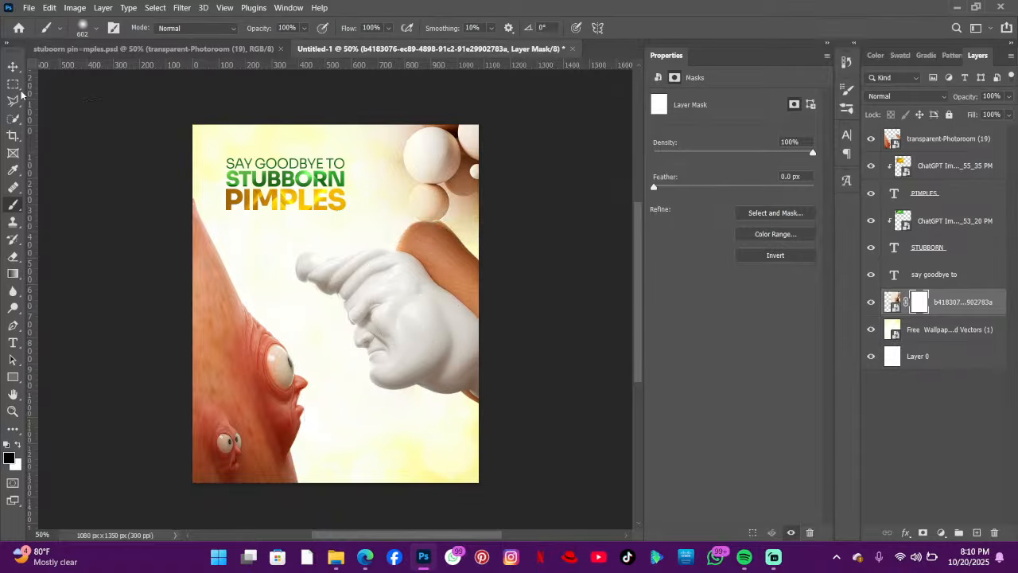
- Nudge the masked spheres image slightly upward and delete its layer
{"action": "left_click", "coordinate": [10, 67]}
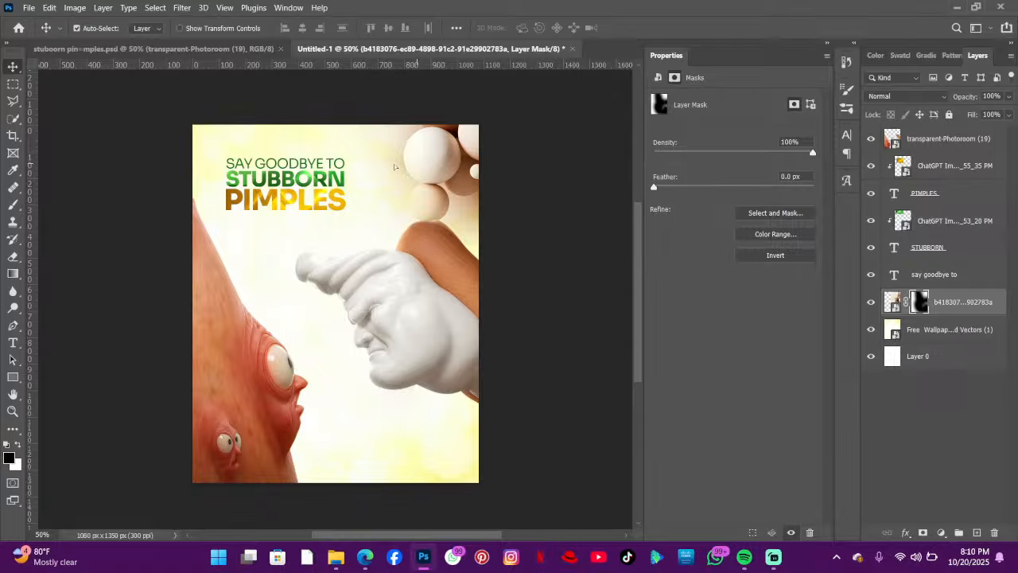
{"action": "left_click_drag", "start_coordinate": [393, 166], "coordinate": [442, 160]}
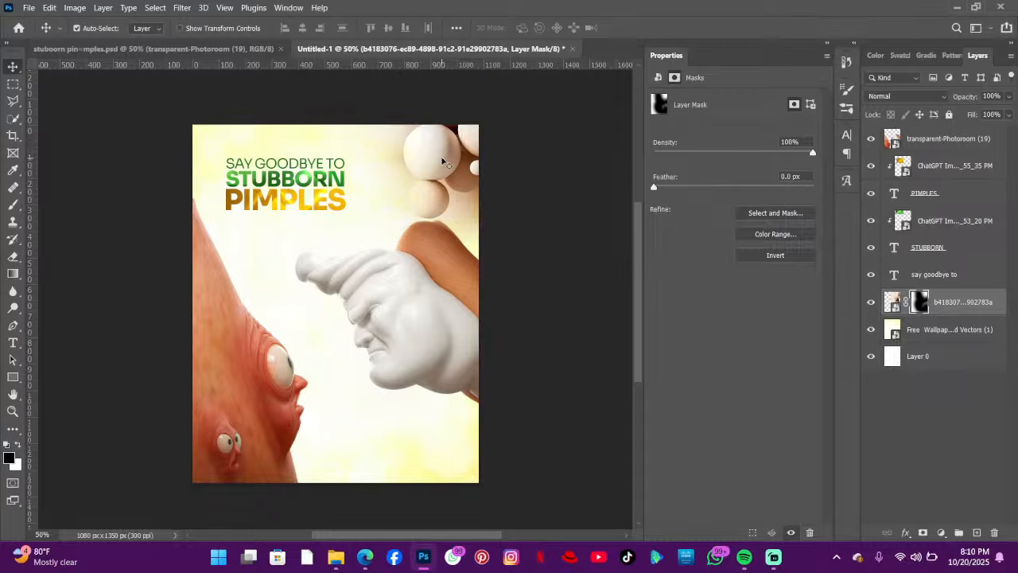
{"action": "key", "text": "Delete"}
{"action": "key", "text": "Delete"}
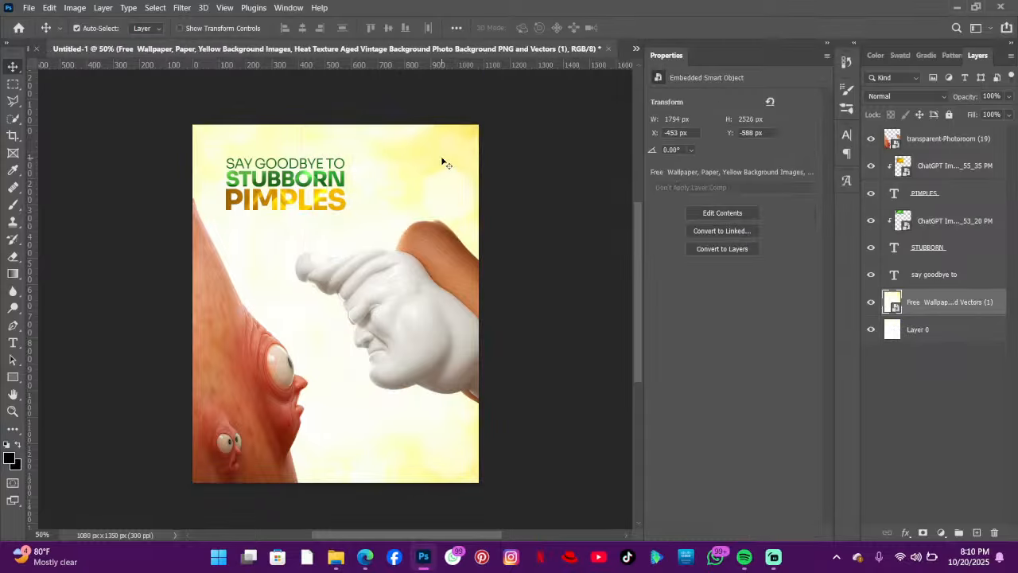
- Browse the images in the Downloads folder for a white wavy texture to use behind the headline
{"action": "left_click", "coordinate": [347, 563]}
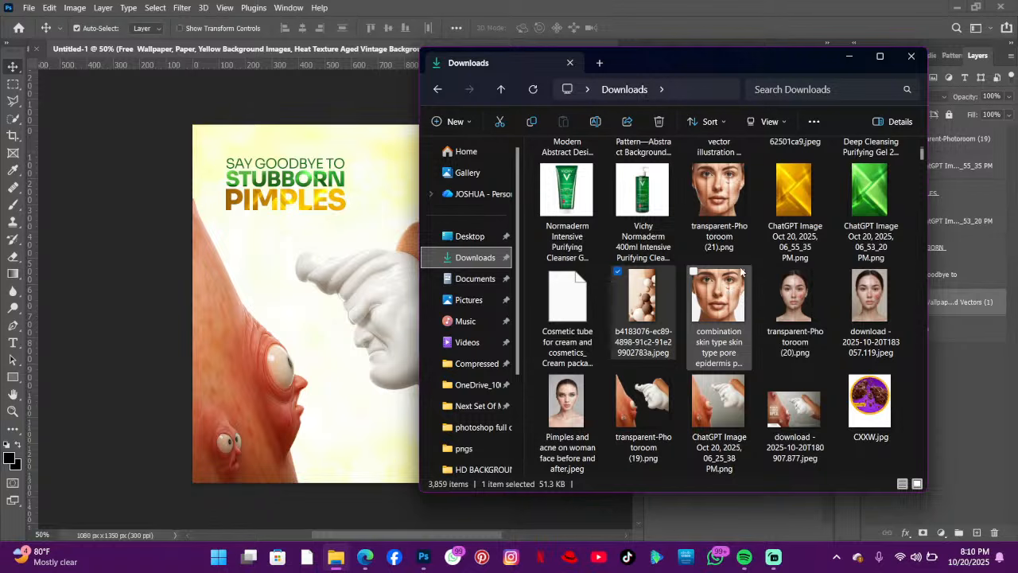
{"action": "scroll", "coordinate": [740, 271], "scroll_direction": "up", "scroll_amount": 1}
{"action": "scroll", "coordinate": [739, 266], "scroll_direction": "down", "scroll_amount": 5}
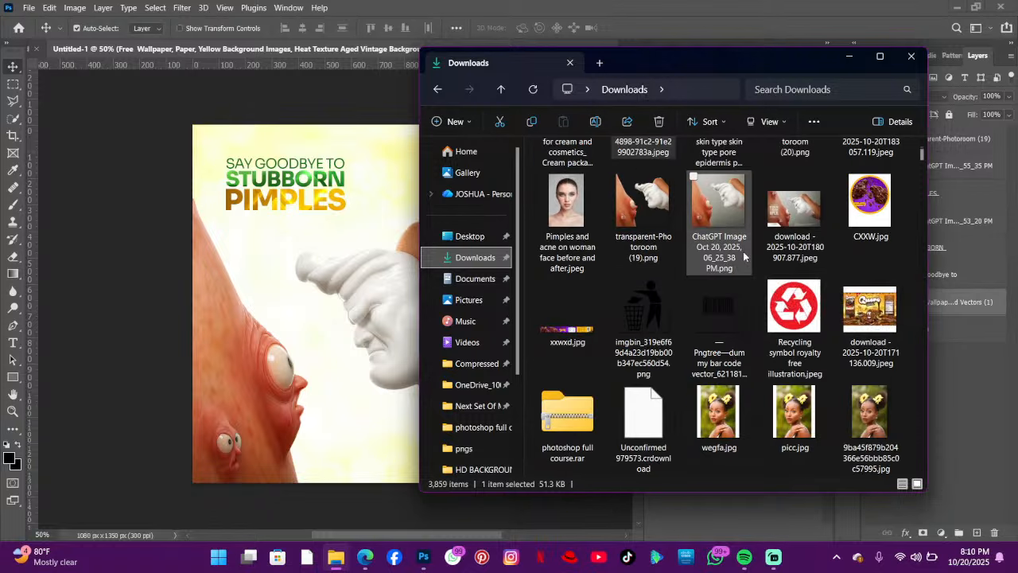
{"action": "scroll", "coordinate": [745, 263], "scroll_direction": "up", "scroll_amount": 3}
{"action": "scroll", "coordinate": [787, 295], "scroll_direction": "up", "scroll_amount": 3}
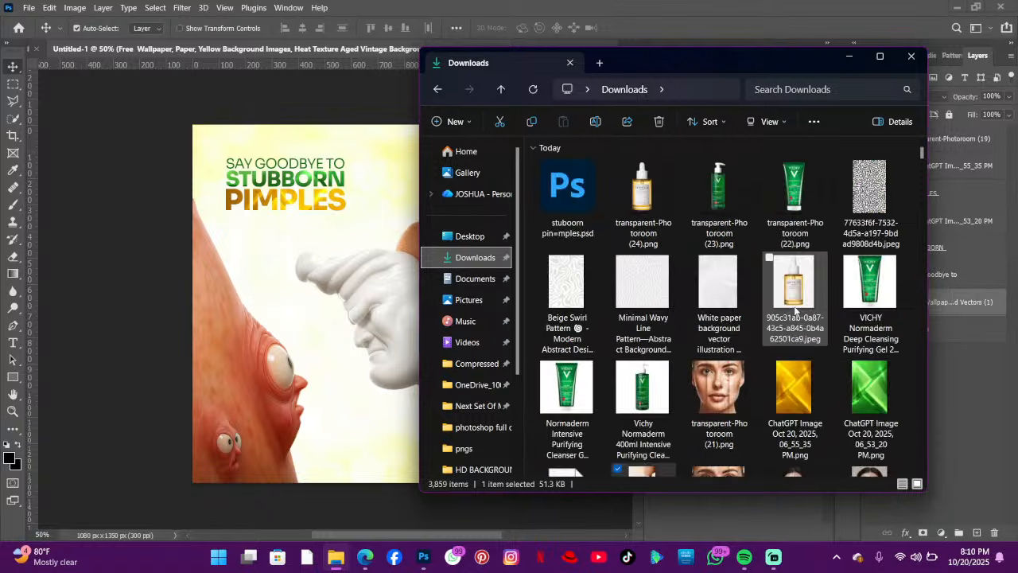
{"action": "scroll", "coordinate": [794, 307], "scroll_direction": "down", "scroll_amount": 10}
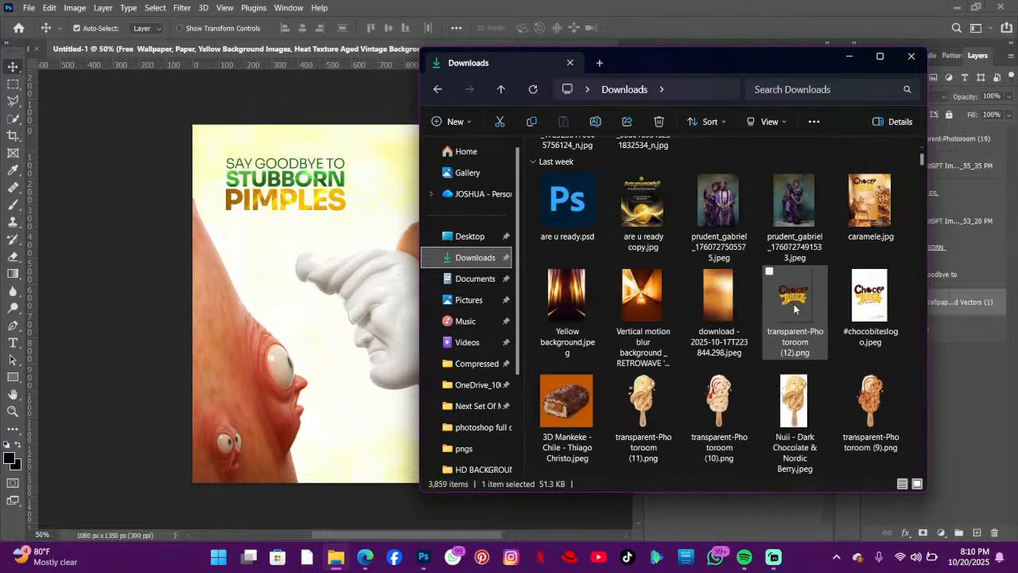
{"action": "scroll", "coordinate": [794, 307], "scroll_direction": "down", "scroll_amount": 15}
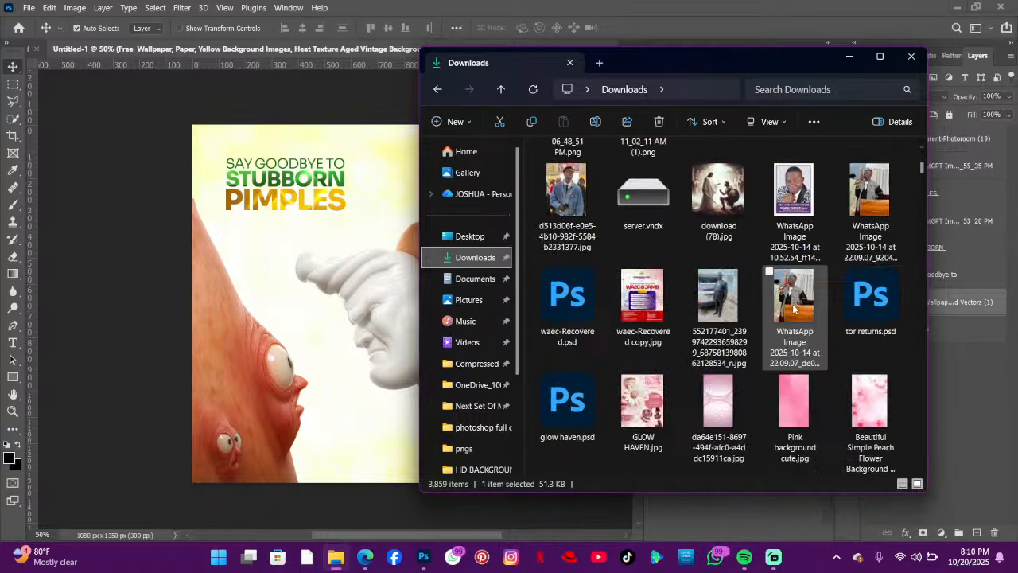
{"action": "scroll", "coordinate": [793, 306], "scroll_direction": "down", "scroll_amount": 8}
{"action": "scroll", "coordinate": [793, 306], "scroll_direction": "up", "scroll_amount": 1}
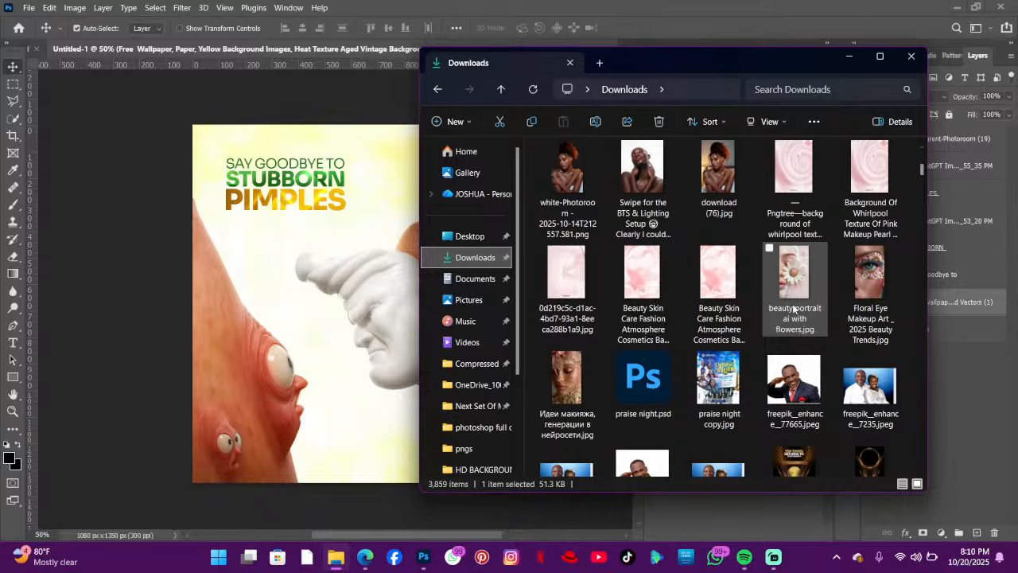
{"action": "scroll", "coordinate": [794, 308], "scroll_direction": "down", "scroll_amount": 6}
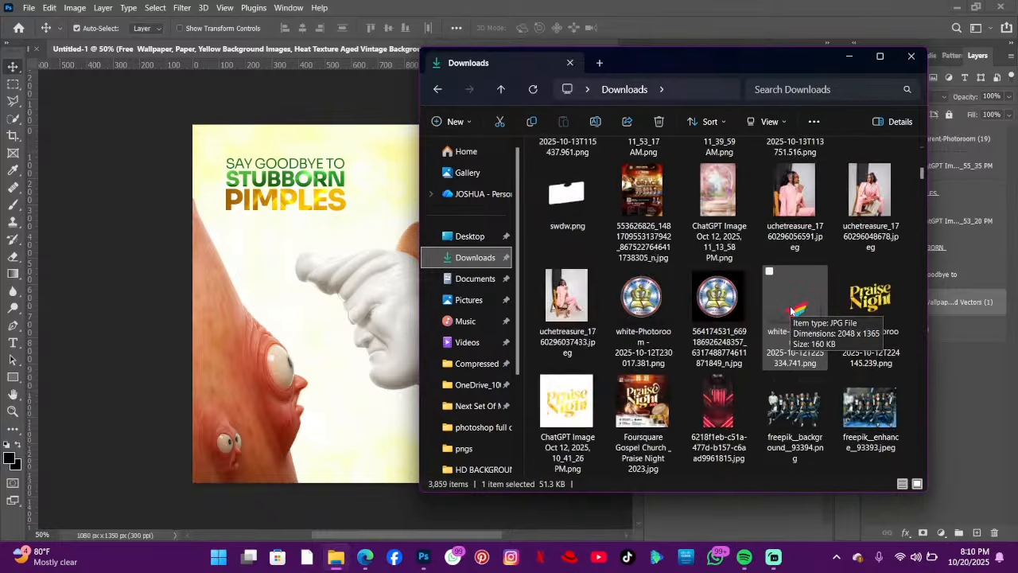
{"action": "scroll", "coordinate": [790, 310], "scroll_direction": "down", "scroll_amount": 10}
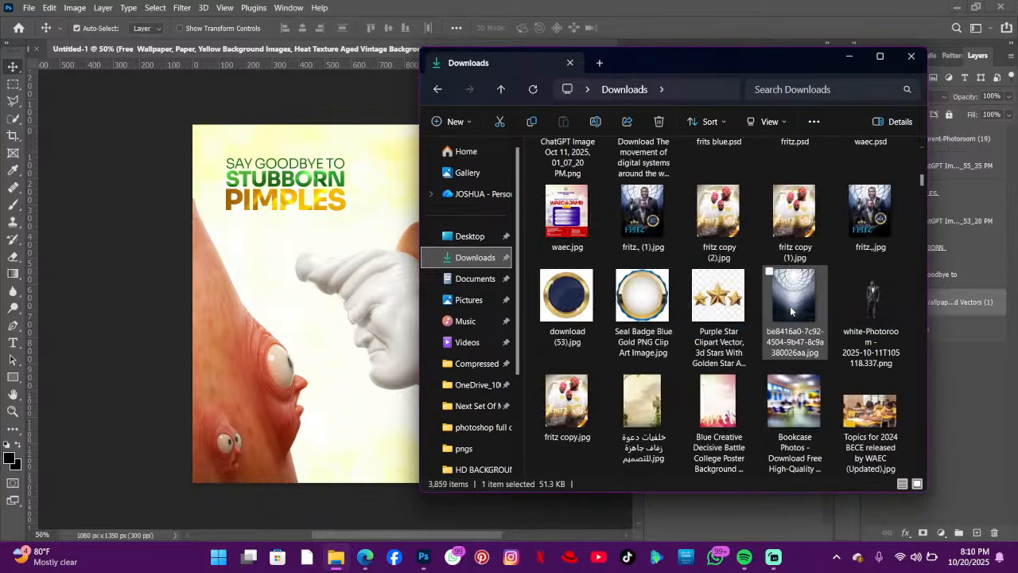
{"action": "scroll", "coordinate": [789, 306], "scroll_direction": "down", "scroll_amount": 10}
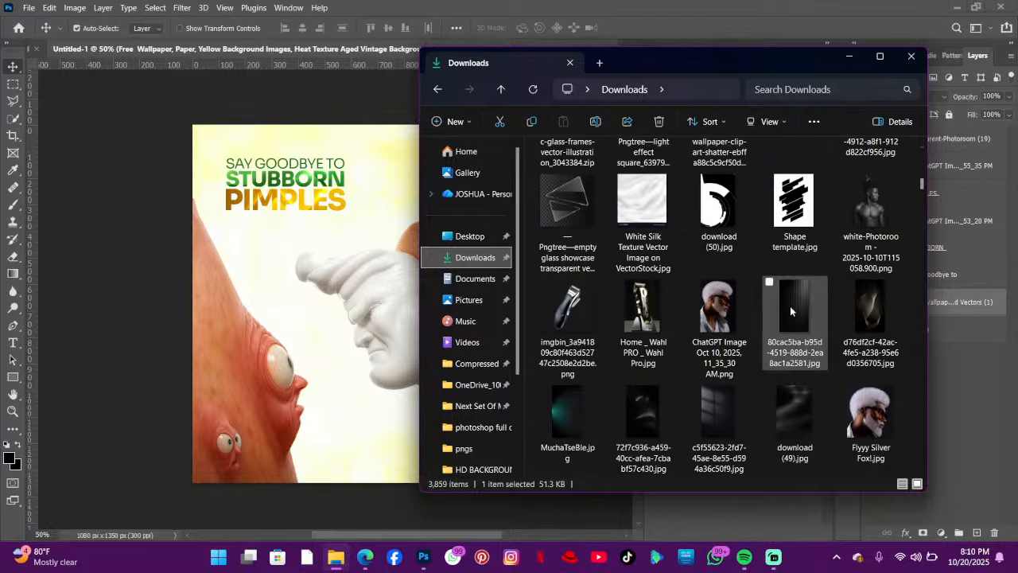
{"action": "scroll", "coordinate": [789, 305], "scroll_direction": "down", "scroll_amount": 10}
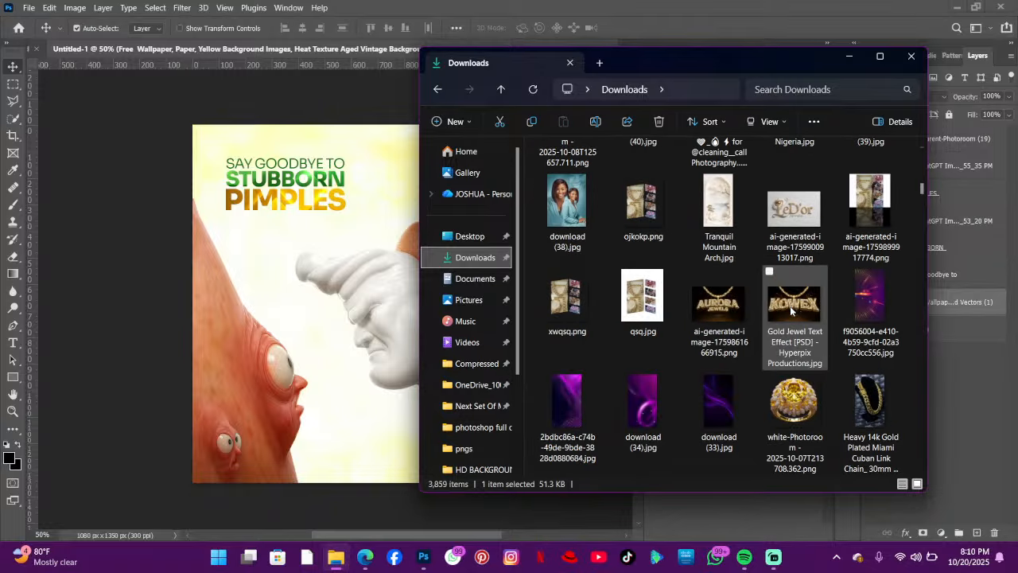
{"action": "scroll", "coordinate": [790, 306], "scroll_direction": "down", "scroll_amount": 10}
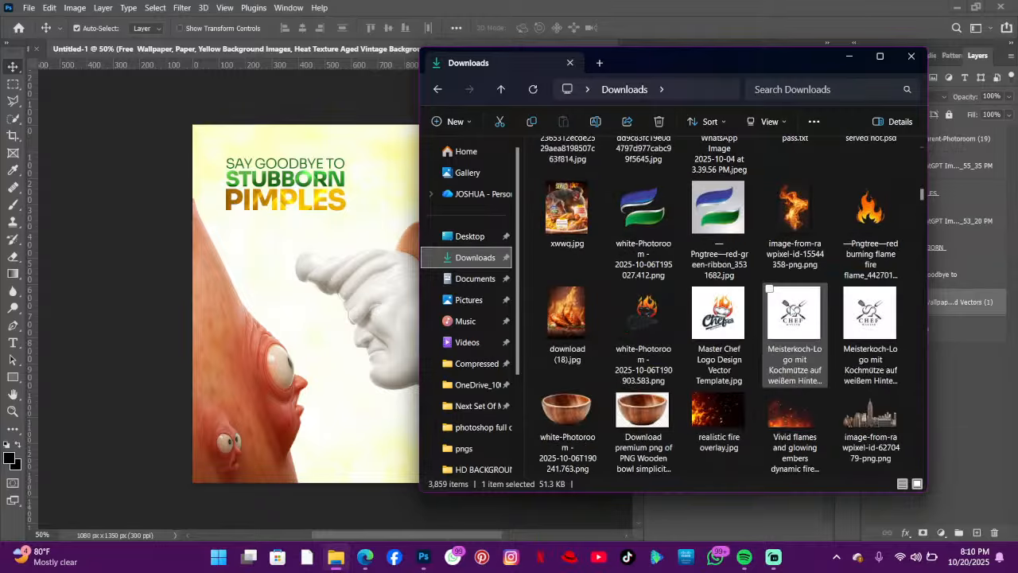
{"action": "scroll", "coordinate": [791, 310], "scroll_direction": "down", "scroll_amount": 10}
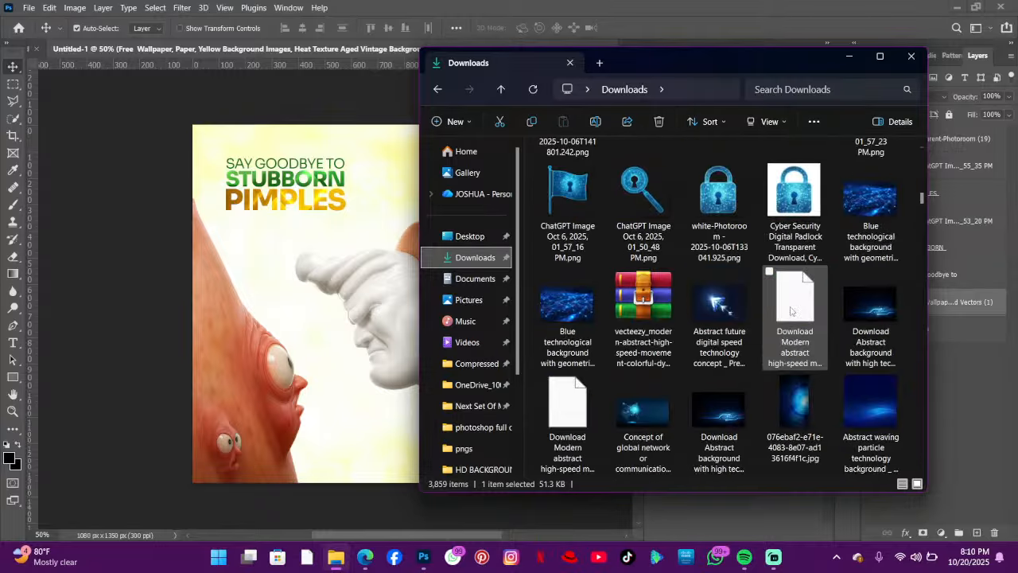
{"action": "scroll", "coordinate": [792, 310], "scroll_direction": "down", "scroll_amount": 10}
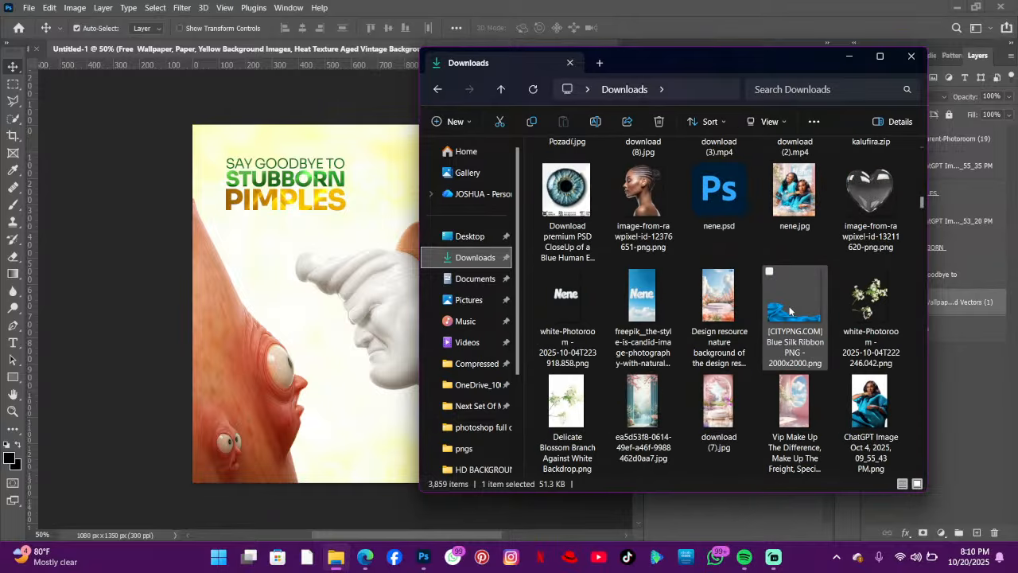
{"action": "scroll", "coordinate": [789, 311], "scroll_direction": "down", "scroll_amount": 10}
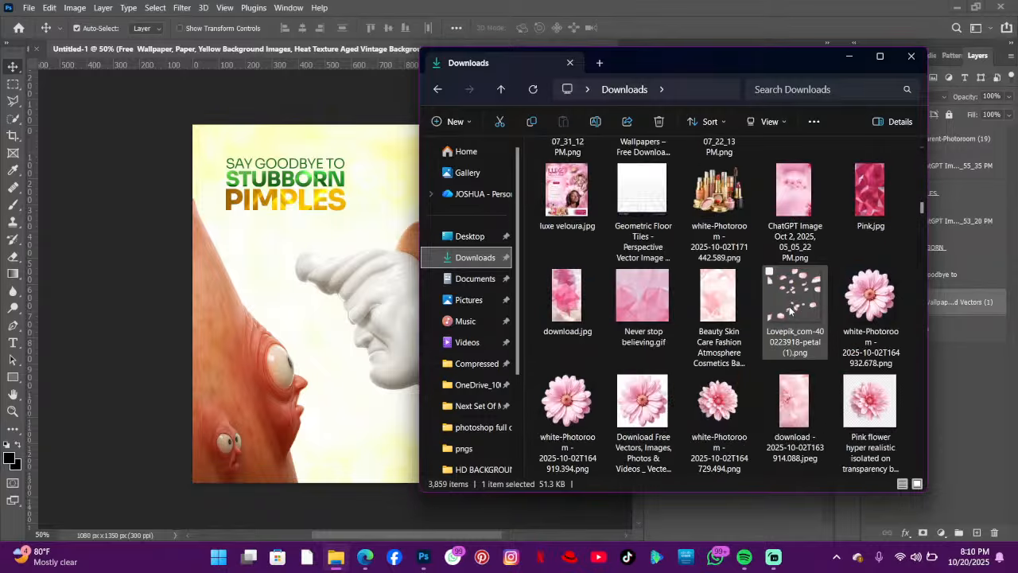
{"action": "scroll", "coordinate": [790, 310], "scroll_direction": "down", "scroll_amount": 10}
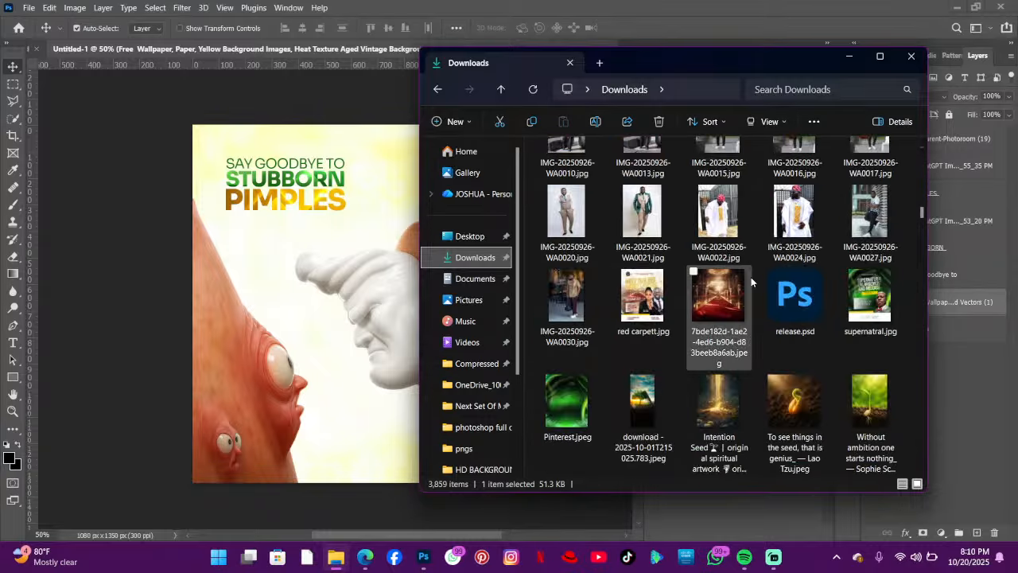
{"action": "scroll", "coordinate": [751, 276], "scroll_direction": "down", "scroll_amount": 10}
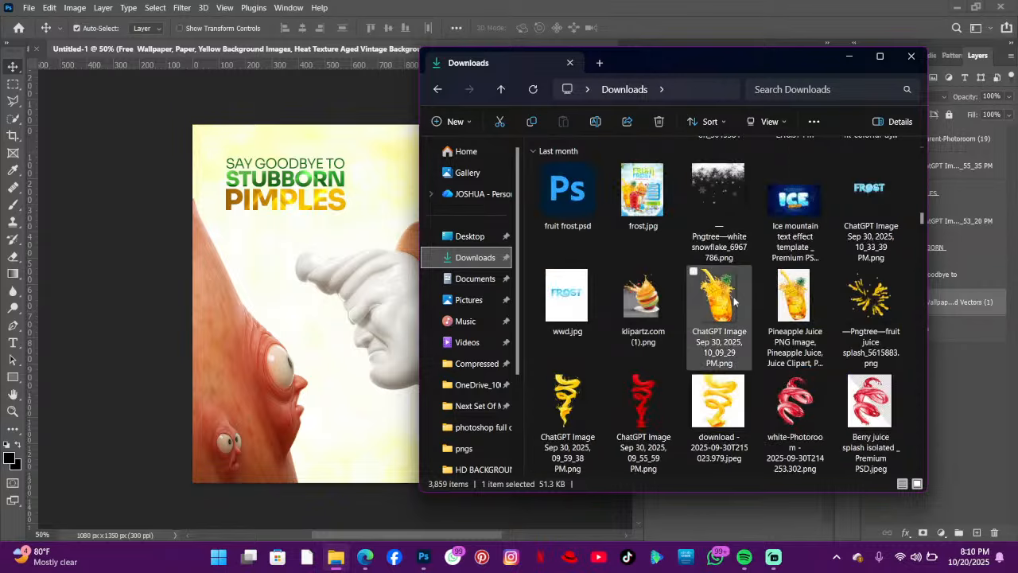
{"action": "scroll", "coordinate": [734, 301], "scroll_direction": "down", "scroll_amount": 10}
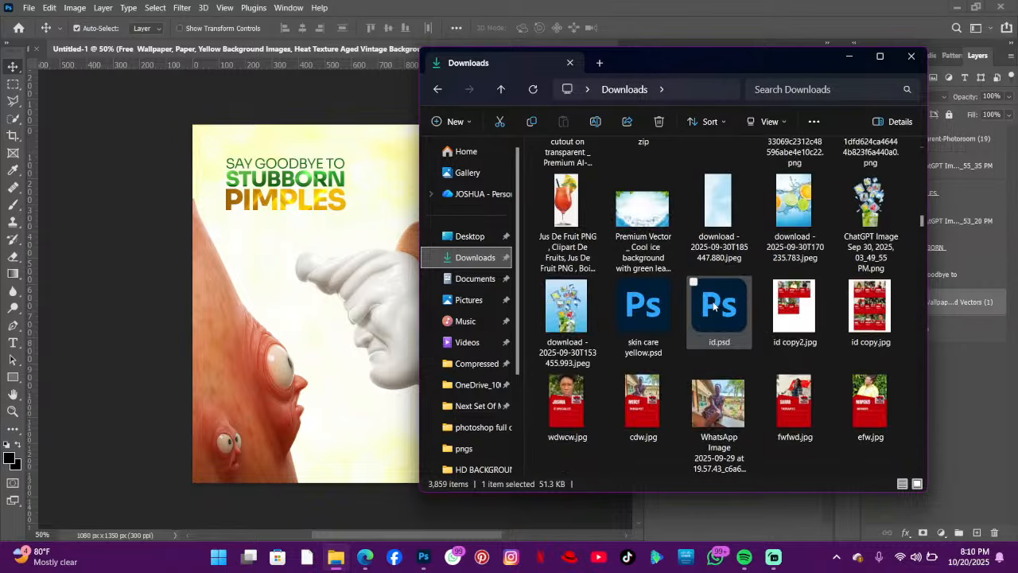
{"action": "scroll", "coordinate": [713, 306], "scroll_direction": "down", "scroll_amount": 10}
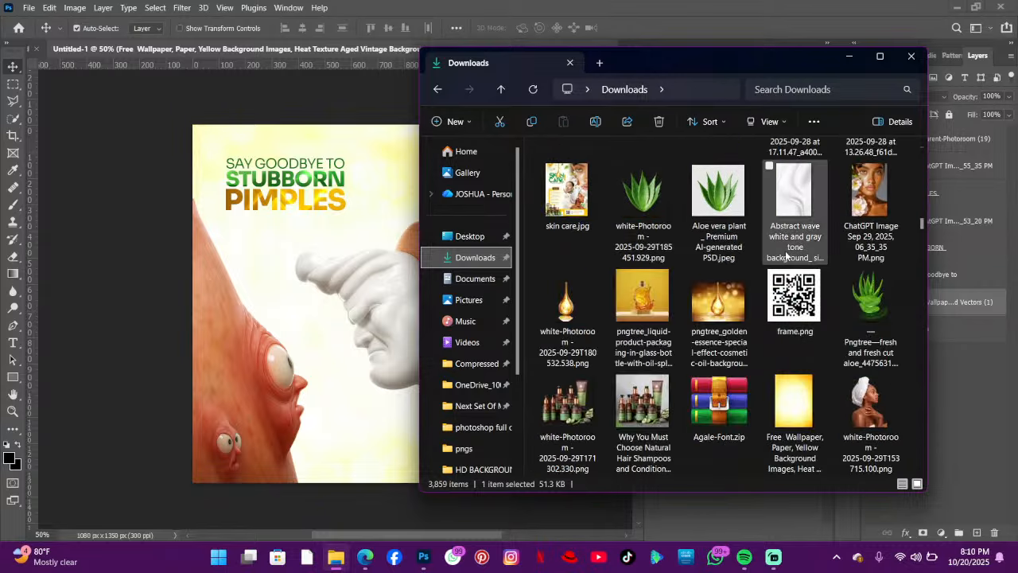
- Place the Abstract wave white and gray tone image above the yellow background at about 594 x 892 px, X 352 px, Y -379 px
{"action": "left_click_drag", "start_coordinate": [786, 254], "coordinate": [270, 296]}
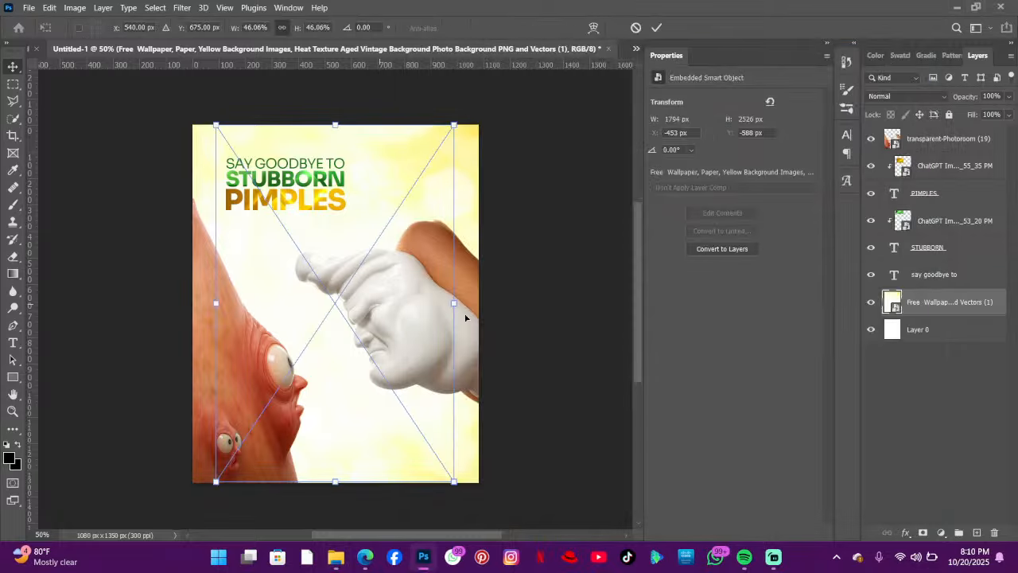
{"action": "left_click_drag", "start_coordinate": [454, 303], "coordinate": [372, 302]}
{"action": "left_click_drag", "start_coordinate": [339, 351], "coordinate": [415, 203]}
{"action": "left_click", "coordinate": [654, 29]}
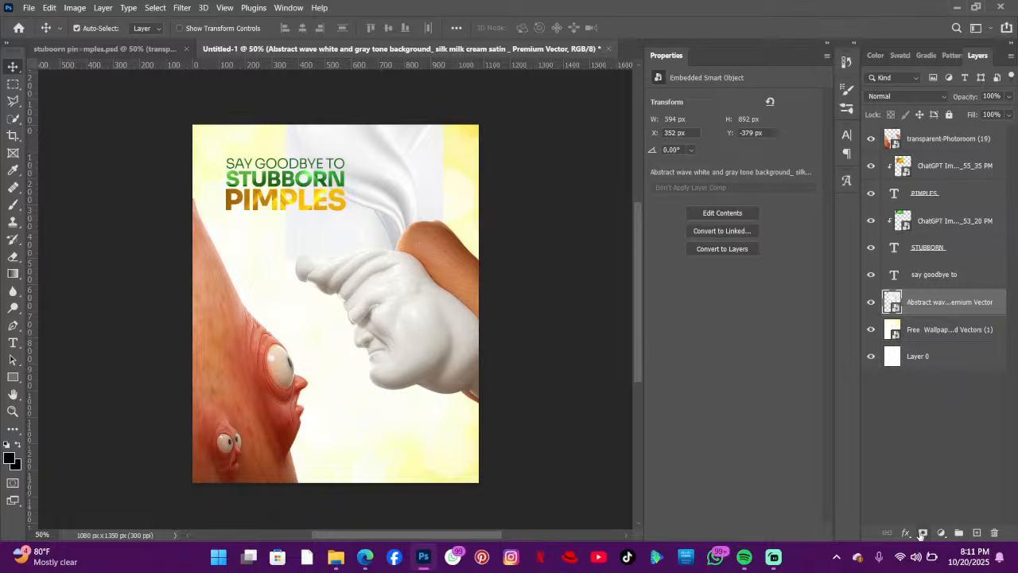
- Add a layer mask to the wave image and fade out its hard side edges with a black brush of about 602 px
{"action": "left_click", "coordinate": [922, 533]}
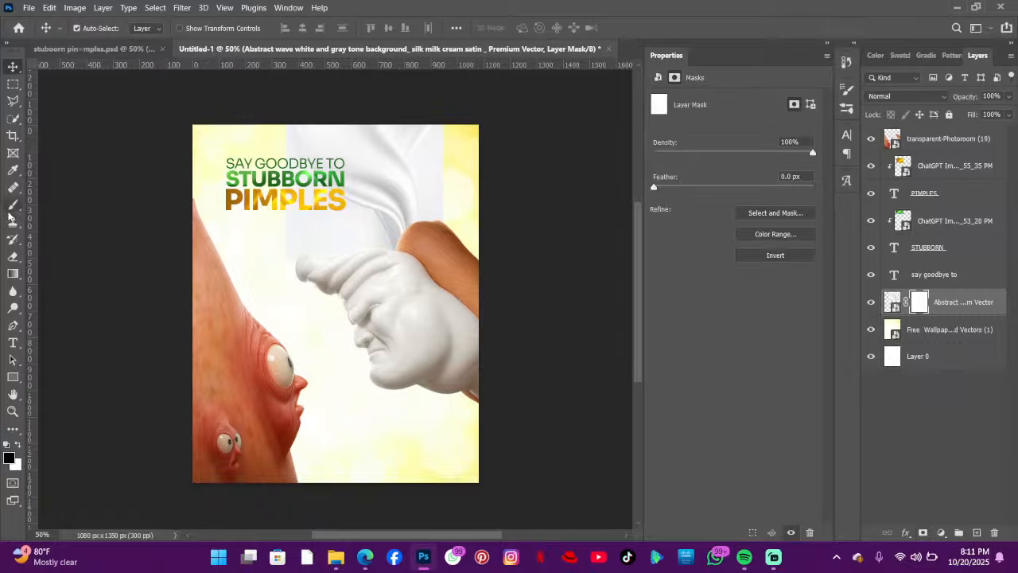
{"action": "left_click", "coordinate": [13, 204]}
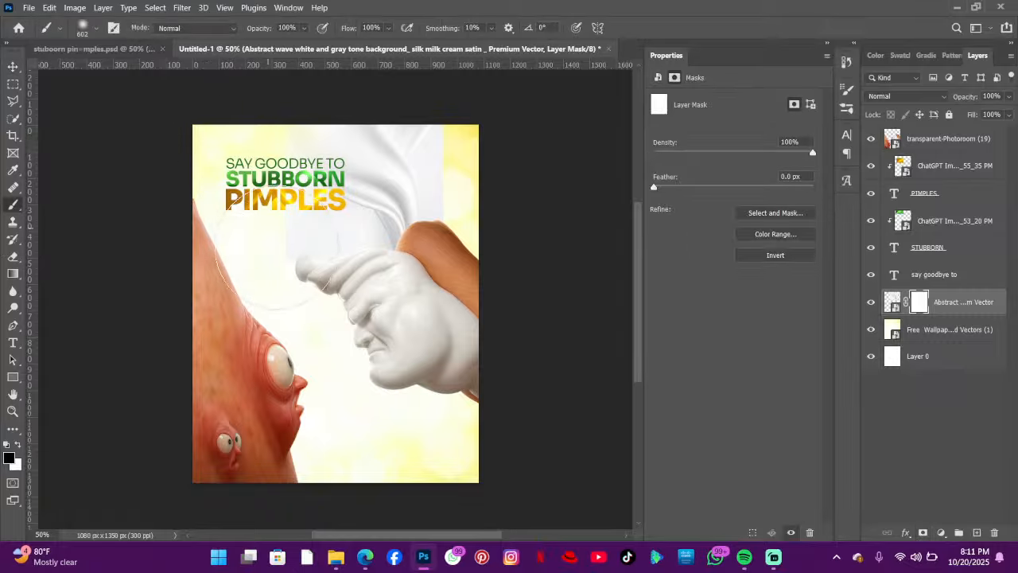
{"action": "mouse_move", "coordinate": [460, 212]}
{"action": "left_mouse_down"}
{"action": "mouse_move", "coordinate": [484, 208]}
{"action": "mouse_move", "coordinate": [501, 187]}
{"action": "mouse_move", "coordinate": [497, 153]}
{"action": "mouse_move", "coordinate": [471, 101]}
{"action": "mouse_move", "coordinate": [443, 86]}
{"action": "mouse_move", "coordinate": [436, 96]}
{"action": "mouse_move", "coordinate": [464, 113]}
{"action": "mouse_move", "coordinate": [496, 163]}
{"action": "mouse_move", "coordinate": [497, 206]}
{"action": "left_mouse_up"}
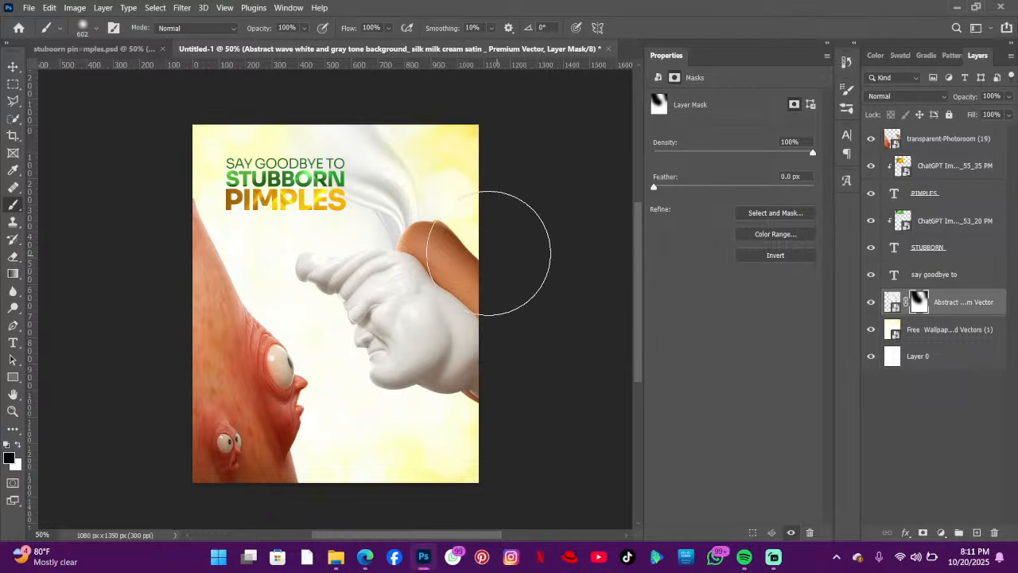
{"action": "scroll", "coordinate": [523, 247], "scroll_direction": "down", "scroll_amount": 1}
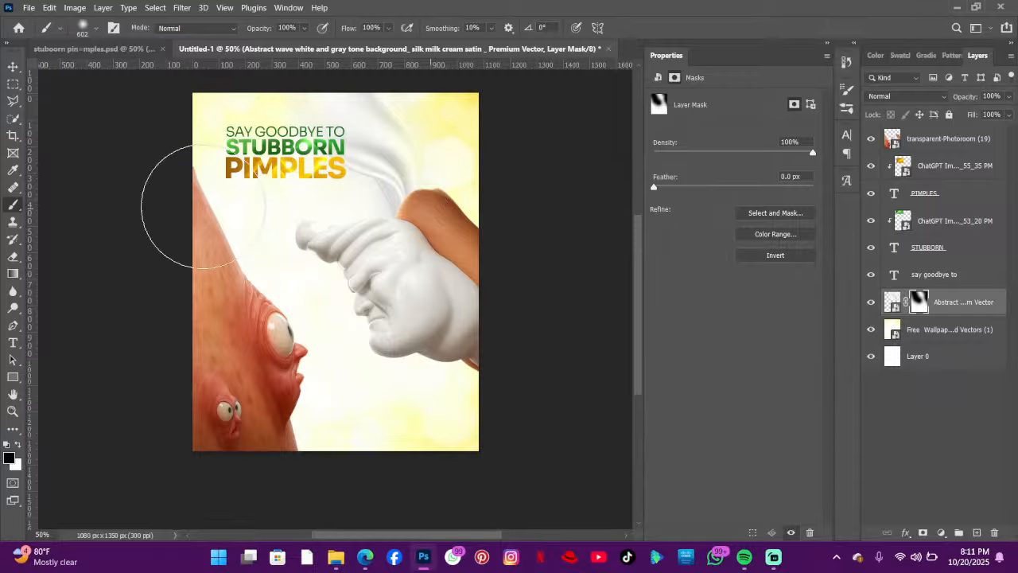
- Shift the masked wave image slightly down and to the left behind the headline and the glove
{"action": "left_click", "coordinate": [12, 65]}
{"action": "left_click_drag", "start_coordinate": [406, 162], "coordinate": [402, 177]}
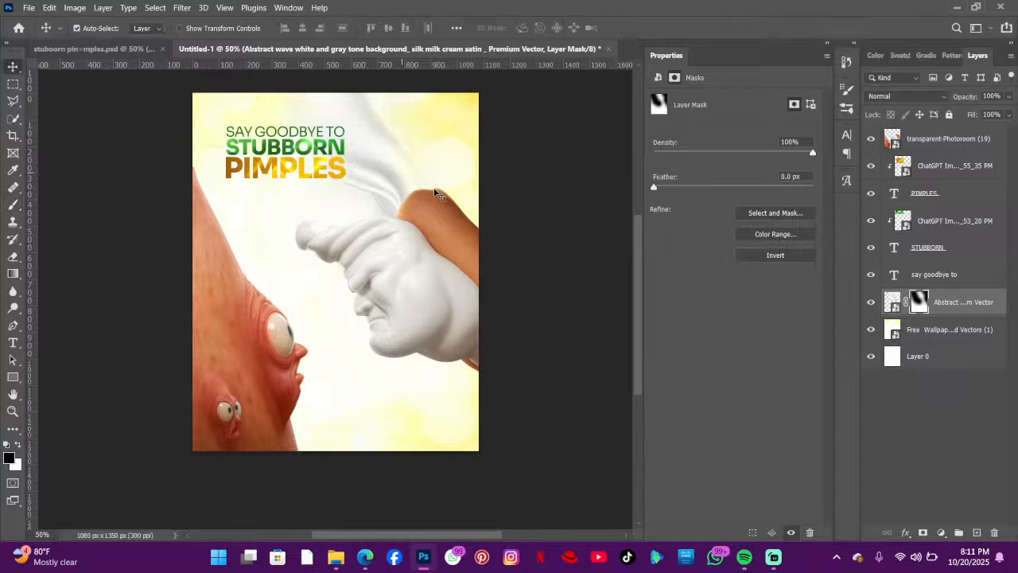
{"action": "left_click", "coordinate": [12, 204]}
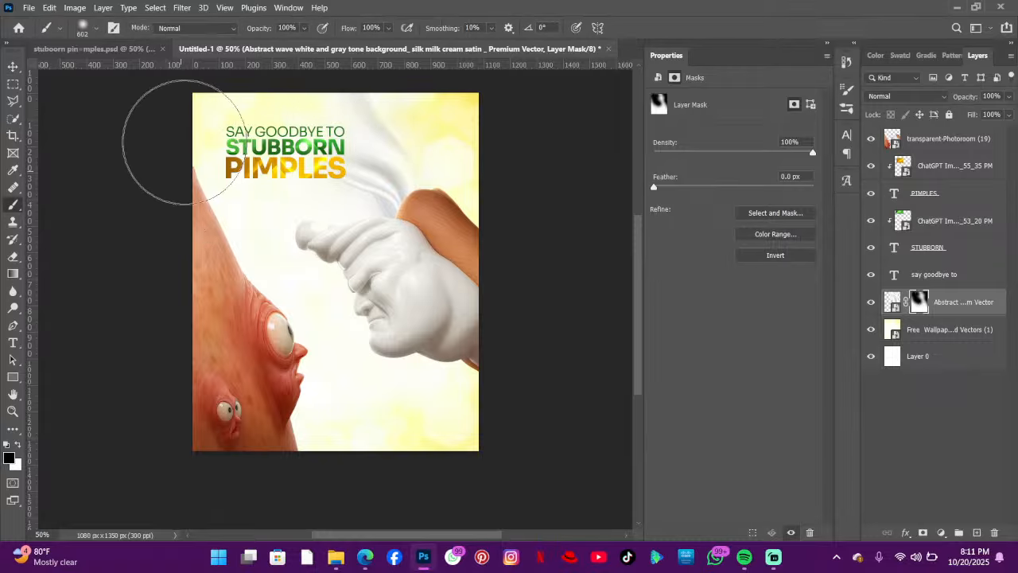
{"action": "scroll", "coordinate": [144, 127], "scroll_direction": "down", "scroll_amount": 2}
{"action": "left_click", "coordinate": [13, 67]}
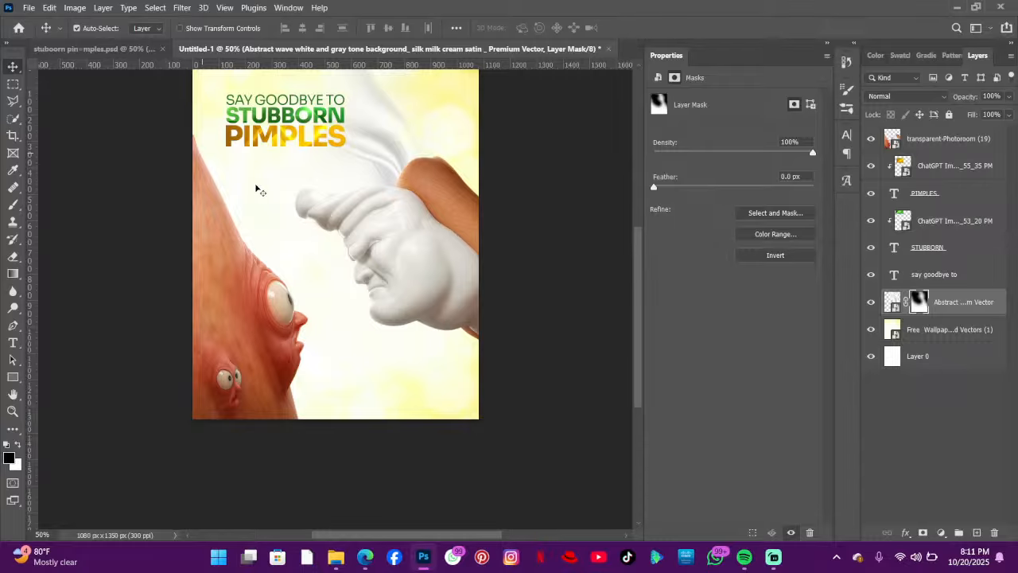
{"action": "scroll", "coordinate": [256, 189], "scroll_direction": "down", "scroll_amount": 5}
{"action": "scroll", "coordinate": [257, 195], "scroll_direction": "up", "scroll_amount": 6}
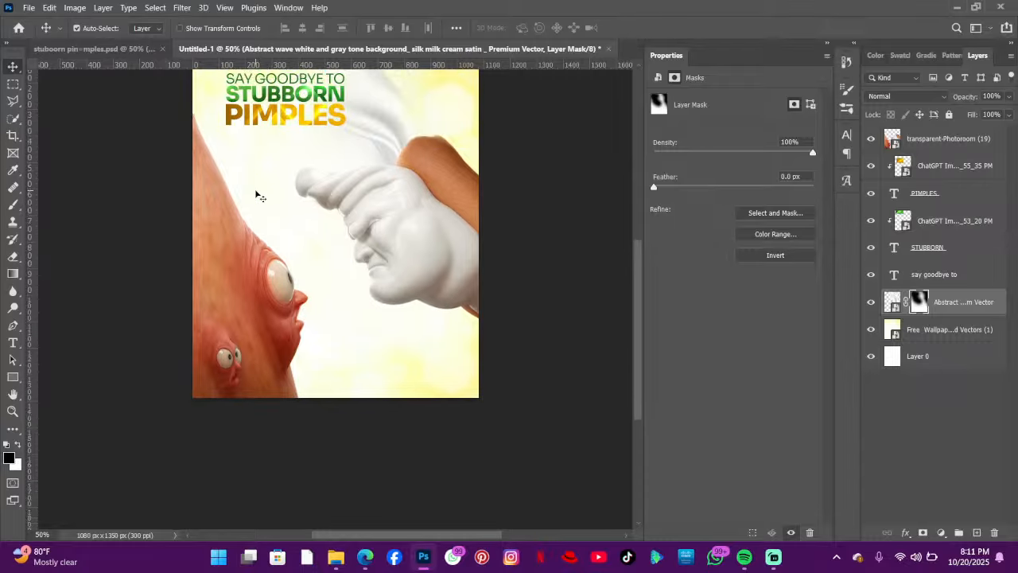
- Draw a black rectangle of about 522 x 539 px below the headline and reorder its layer directly under transparent-Photoroom (19)
{"action": "left_click", "coordinate": [254, 215]}
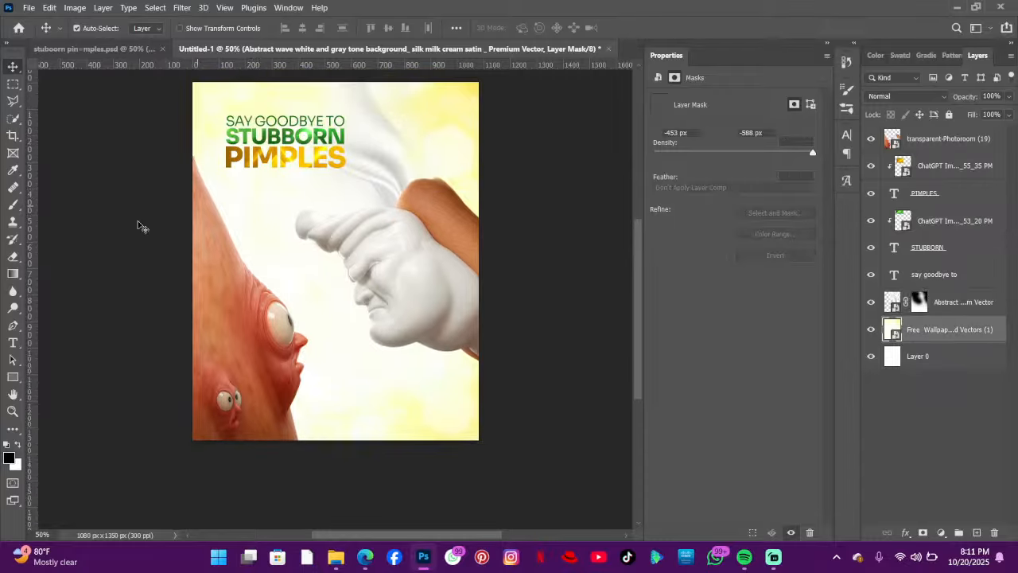
{"action": "left_click", "coordinate": [13, 377]}
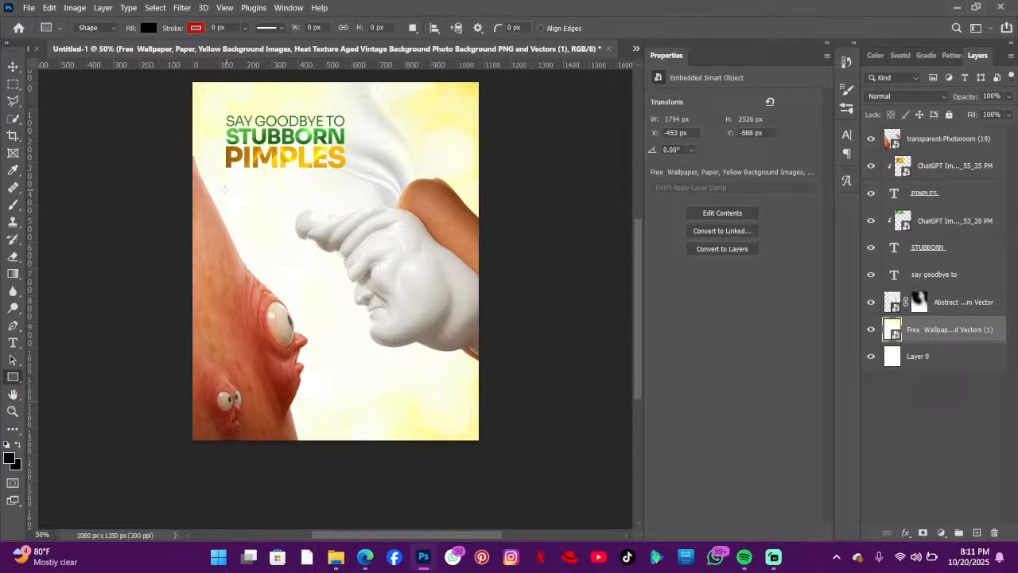
{"action": "left_click_drag", "start_coordinate": [223, 191], "coordinate": [362, 332]}
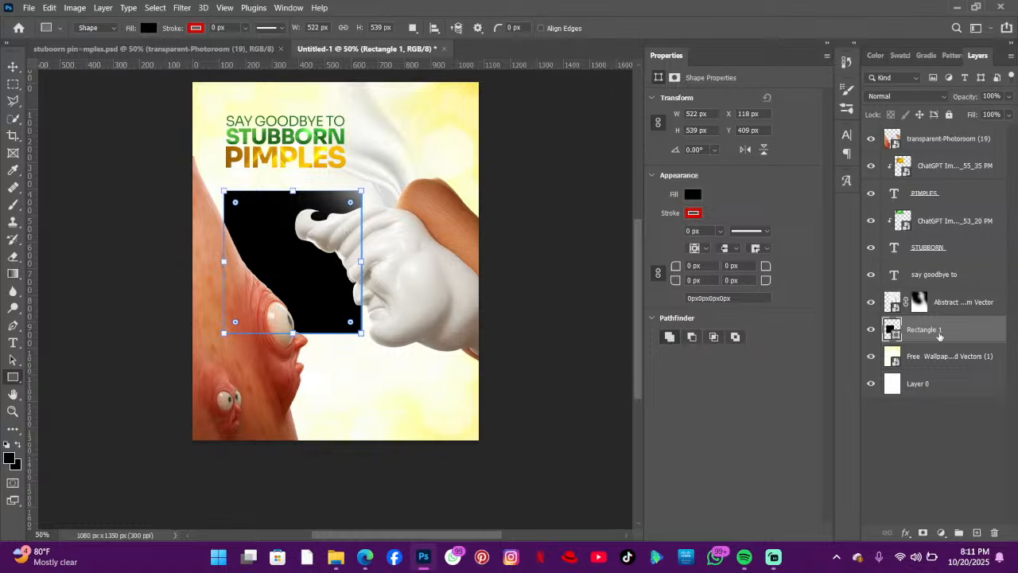
{"action": "left_click_drag", "start_coordinate": [939, 336], "coordinate": [928, 159]}
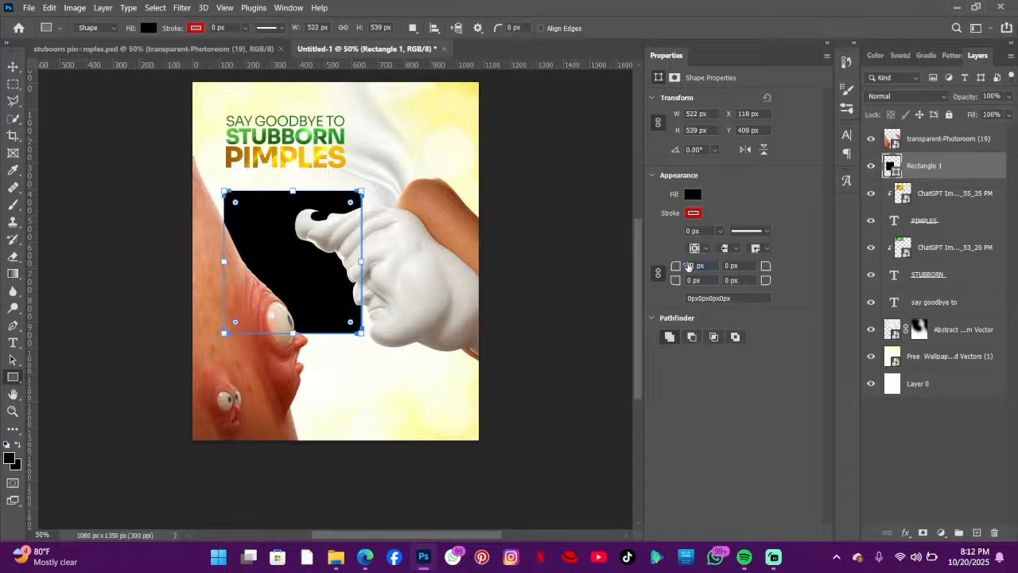
- Round all four corners of the black rectangle to 36 px and nudge it up to about Y 406 px
{"action": "key", "text": "Return"}
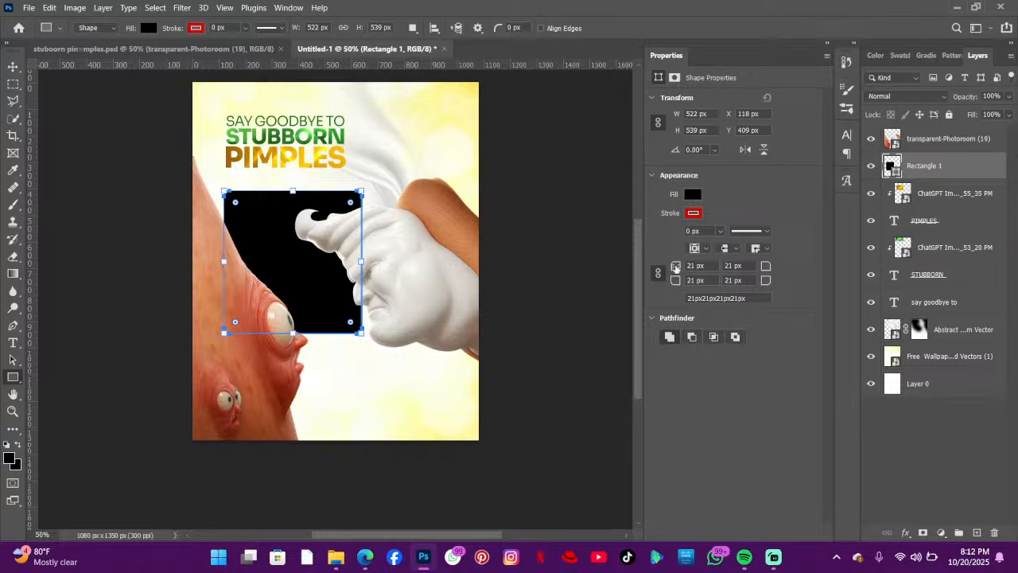
{"action": "left_click_drag", "start_coordinate": [675, 267], "coordinate": [683, 271]}
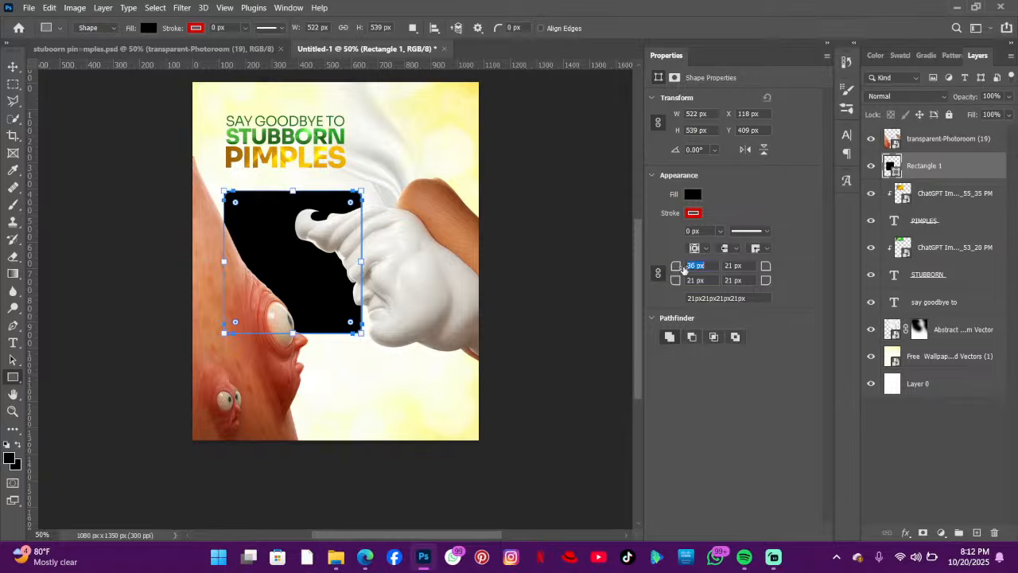
{"action": "left_click", "coordinate": [13, 67]}
{"action": "left_click_drag", "start_coordinate": [241, 221], "coordinate": [240, 217]}
{"action": "scroll", "coordinate": [249, 225], "scroll_direction": "down", "scroll_amount": 1}
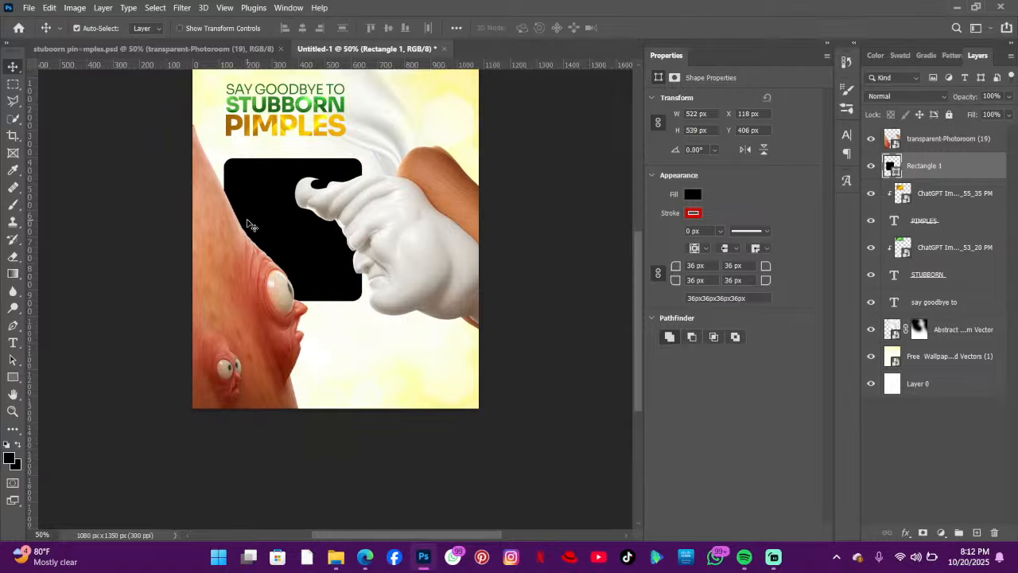
- Nudge the black rounded rectangle sideways below the headline to about X 126 px
{"action": "scroll", "coordinate": [289, 238], "scroll_direction": "up", "scroll_amount": 1}
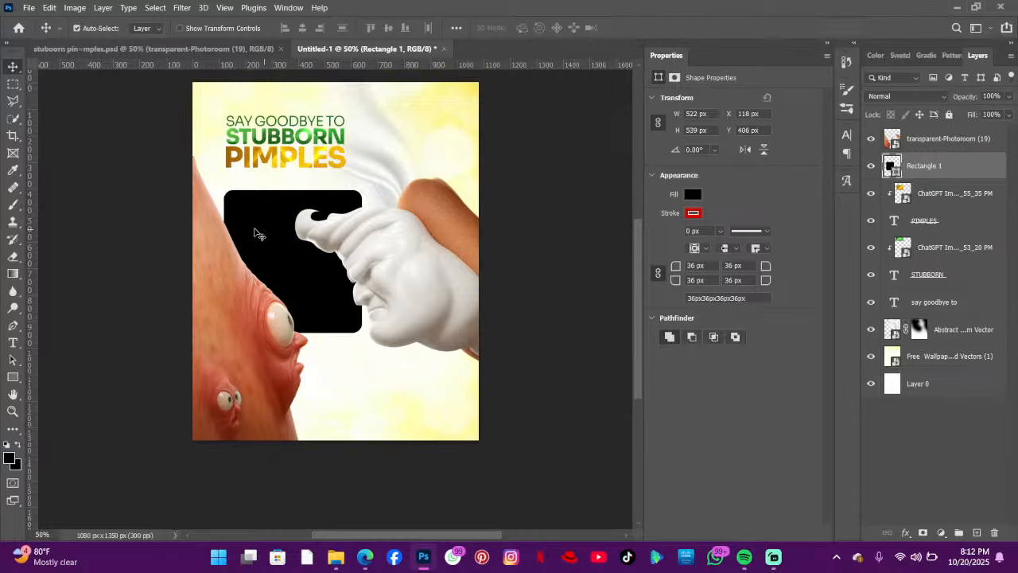
{"action": "scroll", "coordinate": [257, 222], "scroll_direction": "down", "scroll_amount": 1}
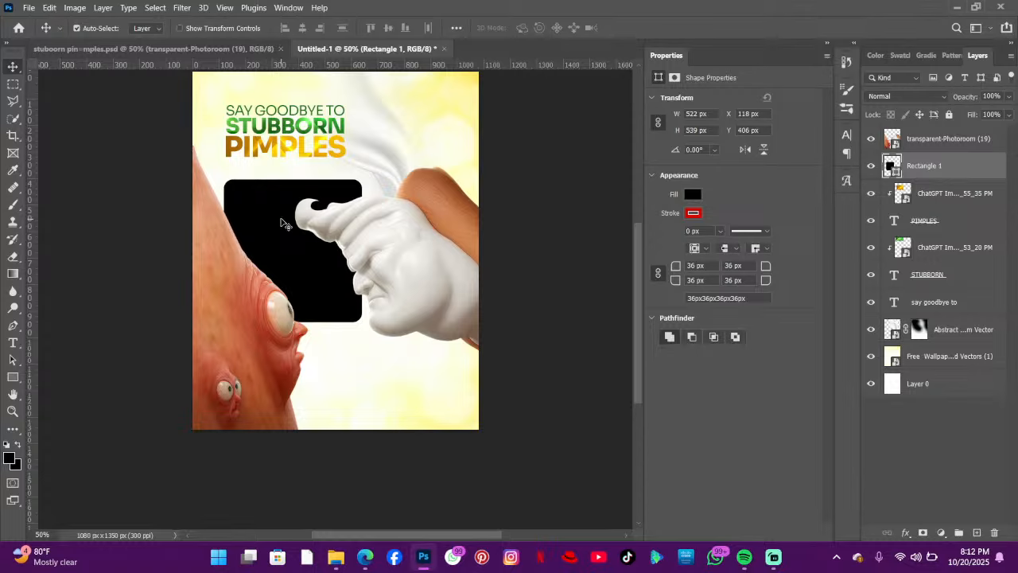
{"action": "scroll", "coordinate": [279, 220], "scroll_direction": "down", "scroll_amount": 1}
{"action": "scroll", "coordinate": [275, 216], "scroll_direction": "up", "scroll_amount": 1}
{"action": "left_click_drag", "start_coordinate": [268, 219], "coordinate": [270, 218]}
{"action": "left_click_drag", "start_coordinate": [273, 213], "coordinate": [270, 213]}
{"action": "left_click_drag", "start_coordinate": [280, 227], "coordinate": [284, 227]}
{"action": "scroll", "coordinate": [451, 364], "scroll_direction": "down", "scroll_amount": 2}
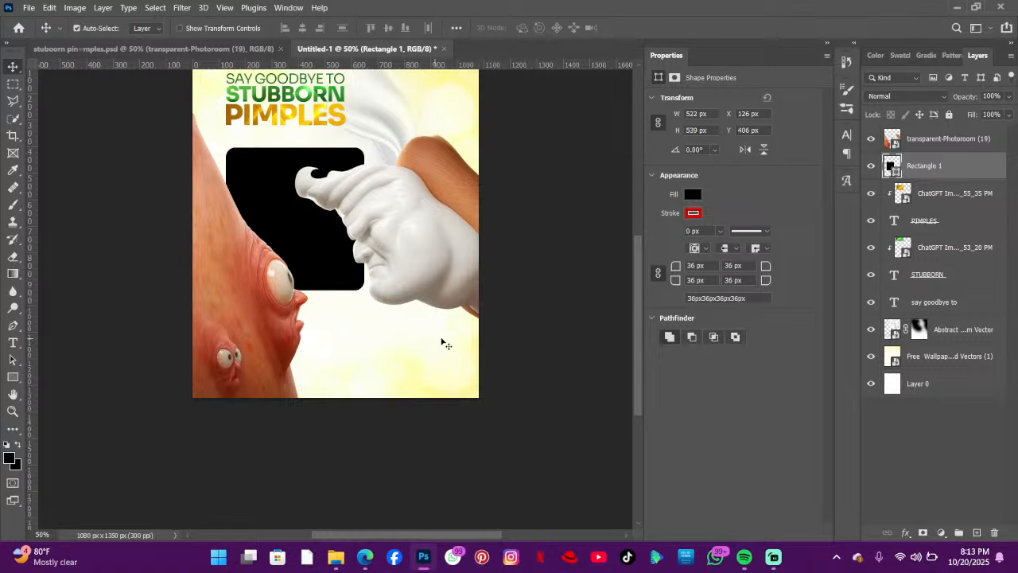
- Change the rounded rectangle's fill to a bright golden yellow from the recently used colors
{"action": "left_click", "coordinate": [13, 379]}
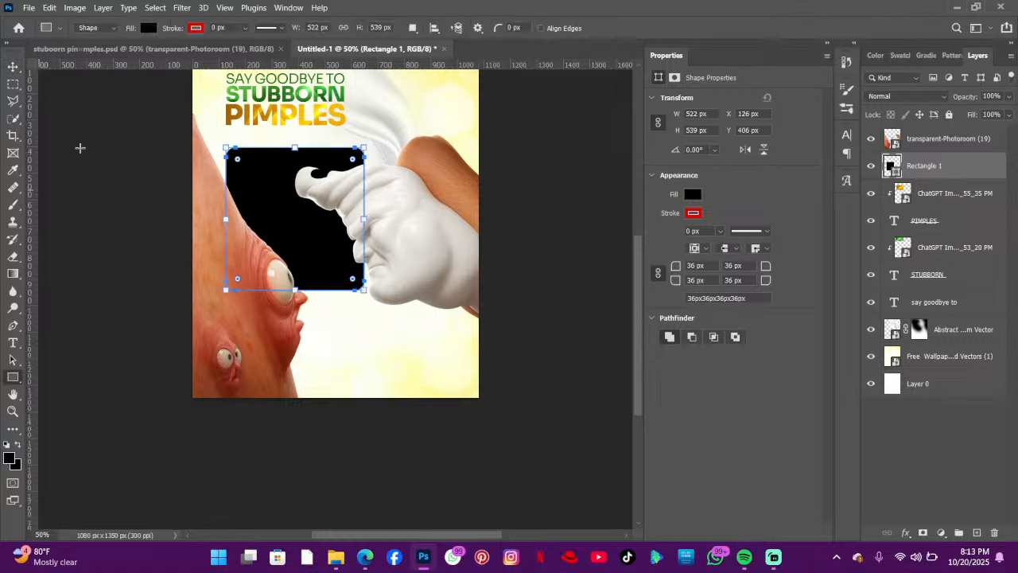
{"action": "left_click", "coordinate": [147, 30]}
{"action": "left_click", "coordinate": [129, 99]}
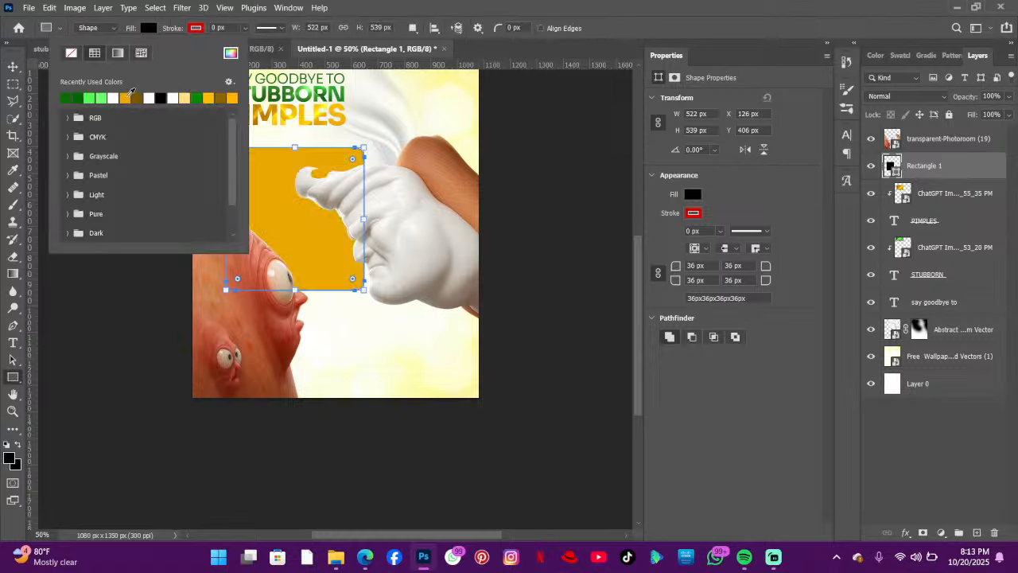
{"action": "left_click", "coordinate": [13, 66]}
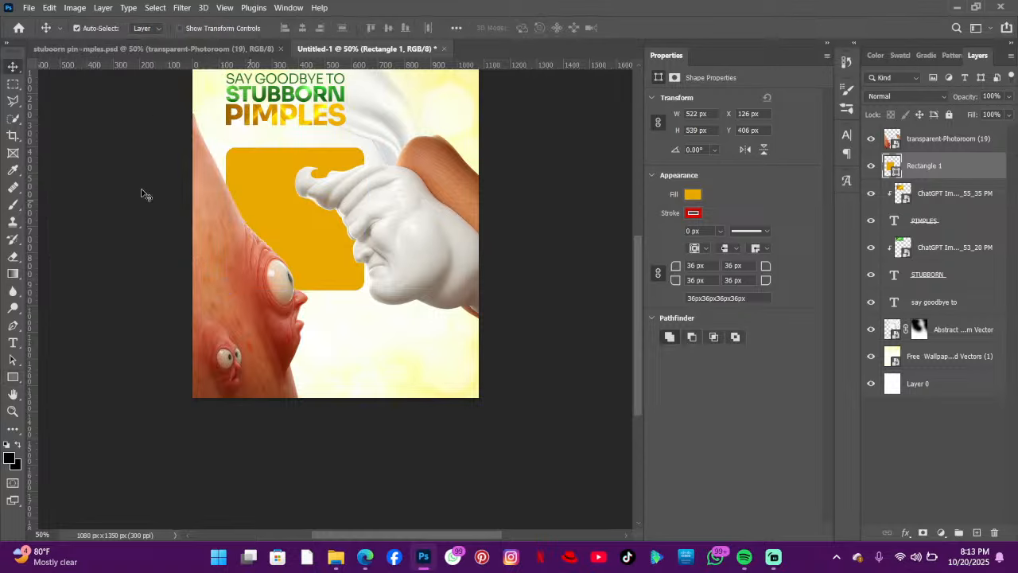
{"action": "left_click", "coordinate": [13, 379]}
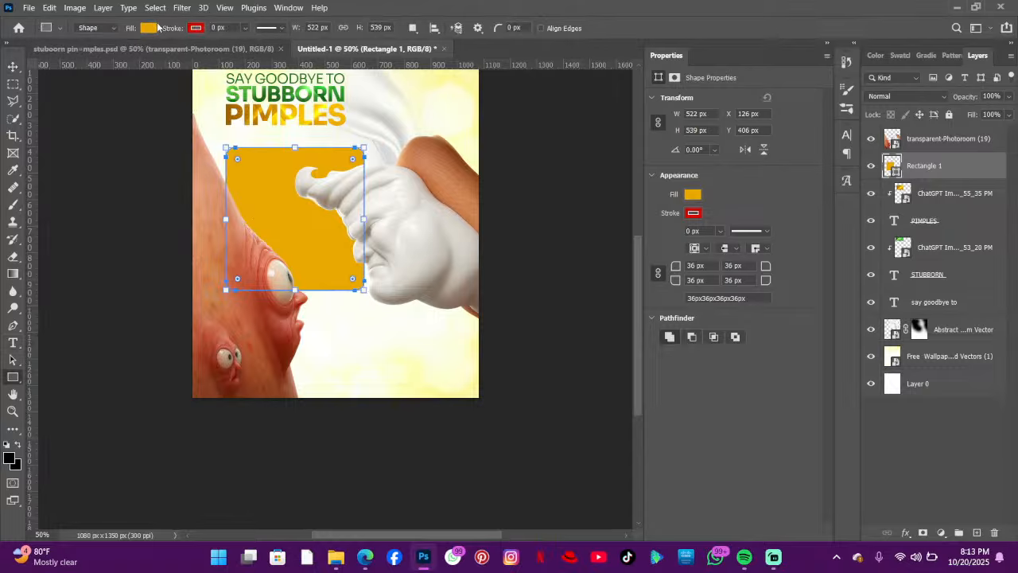
{"action": "left_click", "coordinate": [149, 28]}
{"action": "left_click", "coordinate": [210, 97]}
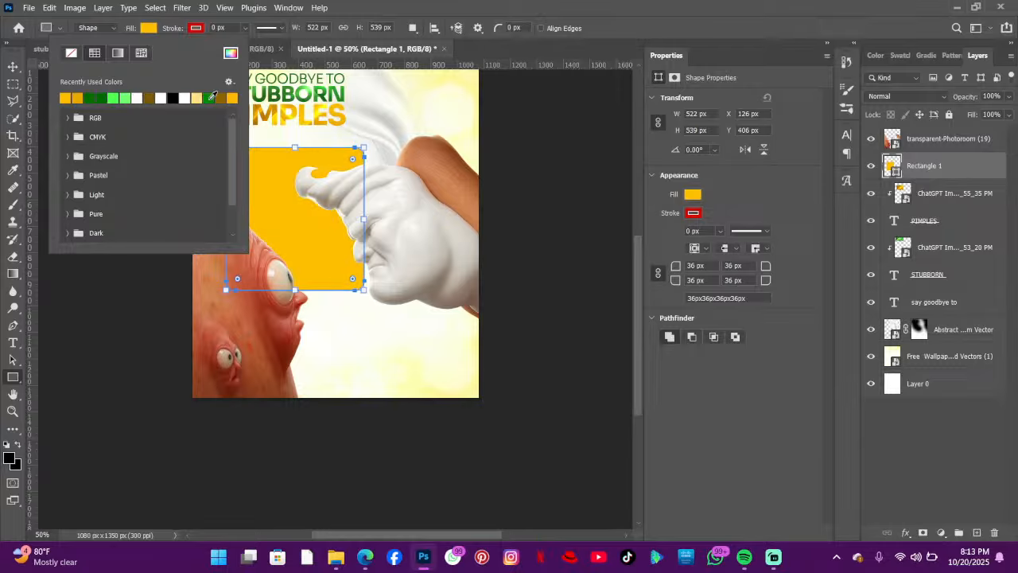
{"action": "left_click", "coordinate": [12, 66]}
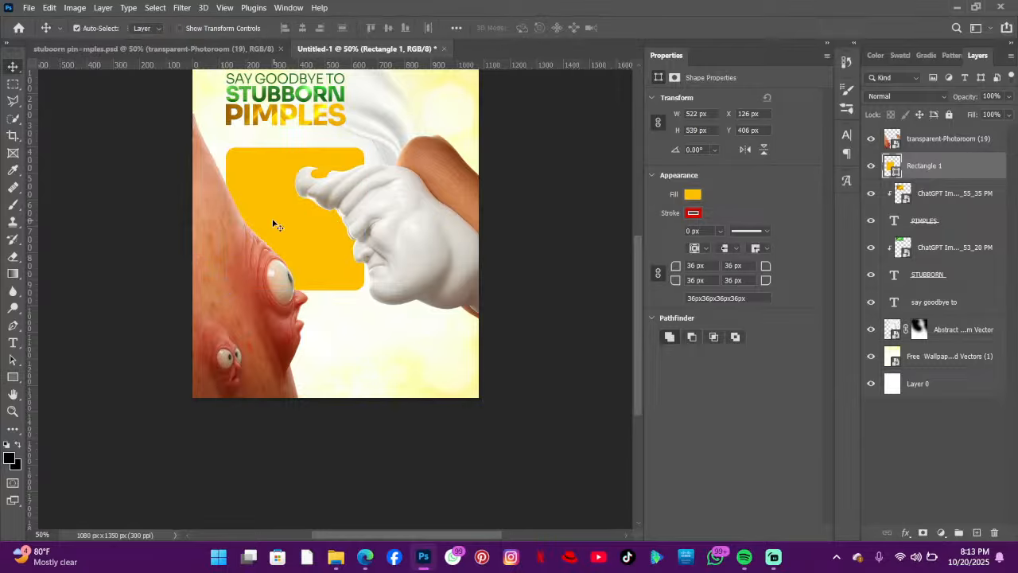
- Move the yellow rounded panel to about X 118 px, Y 442 px, aligned with the headline's left edge
{"action": "mouse_move", "coordinate": [273, 220]}
{"action": "left_mouse_down"}
{"action": "mouse_move", "coordinate": [295, 199]}
{"action": "mouse_move", "coordinate": [270, 220]}
{"action": "left_mouse_up"}
{"action": "scroll", "coordinate": [338, 257], "scroll_direction": "up", "scroll_amount": 1}
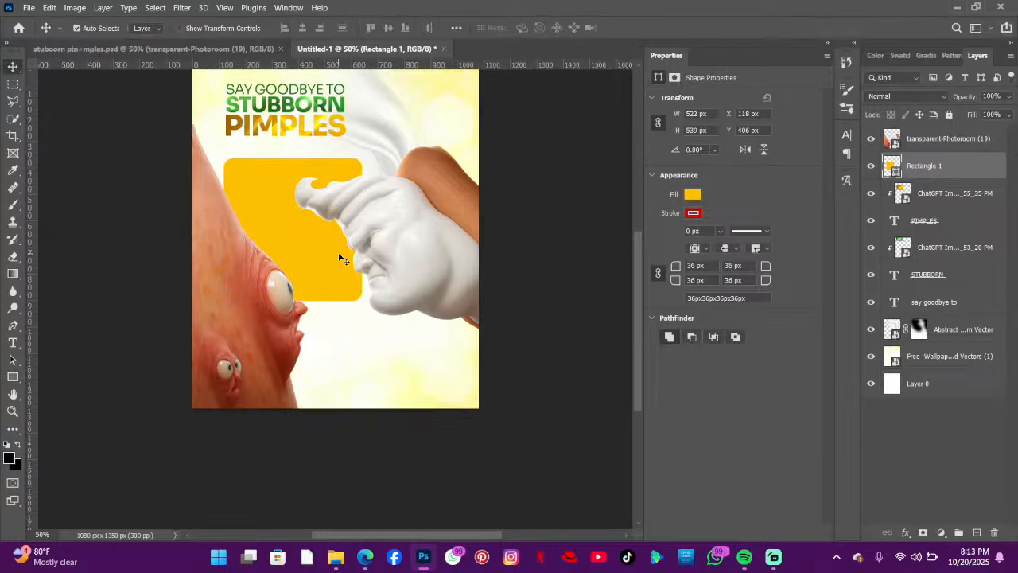
{"action": "scroll", "coordinate": [386, 258], "scroll_direction": "up", "scroll_amount": 2}
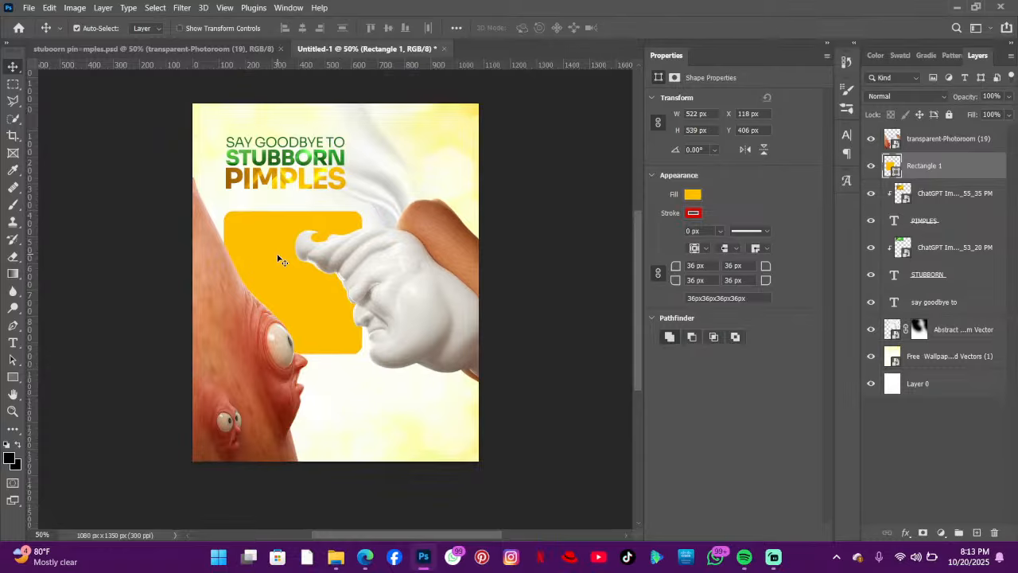
{"action": "left_click_drag", "start_coordinate": [254, 276], "coordinate": [240, 288]}
{"action": "scroll", "coordinate": [236, 271], "scroll_direction": "up", "scroll_amount": 2}
{"action": "scroll", "coordinate": [269, 285], "scroll_direction": "down", "scroll_amount": 1}
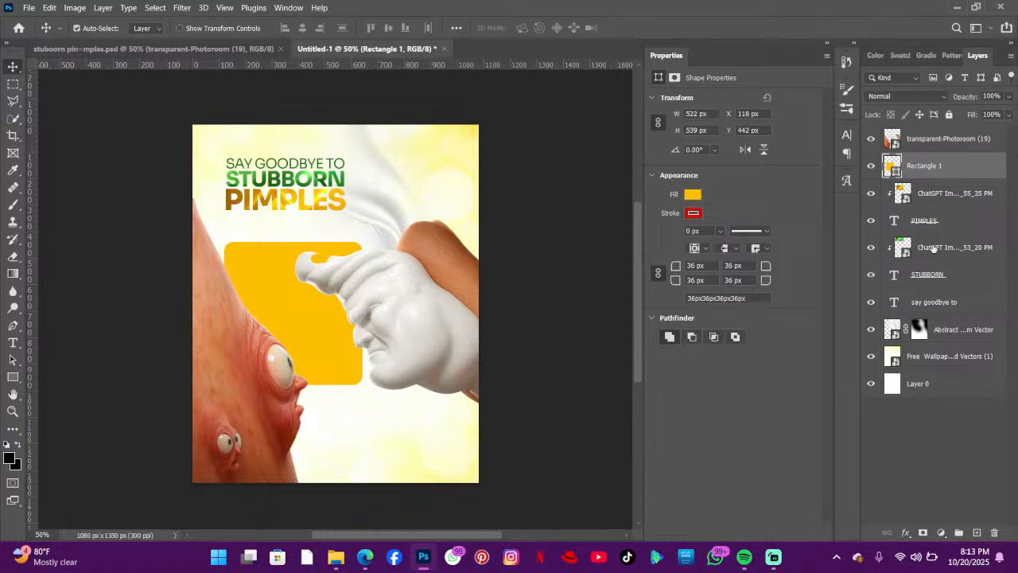
- Add a layer mask to the yellow panel and set the foreground color to black for the Gradient tool
{"action": "left_click", "coordinate": [923, 533]}
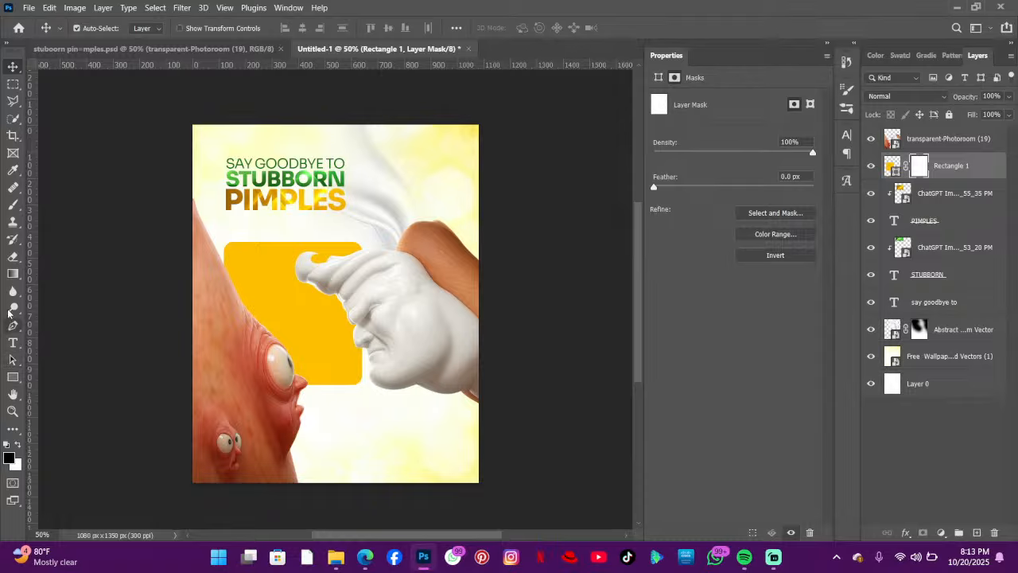
{"action": "left_click", "coordinate": [12, 273]}
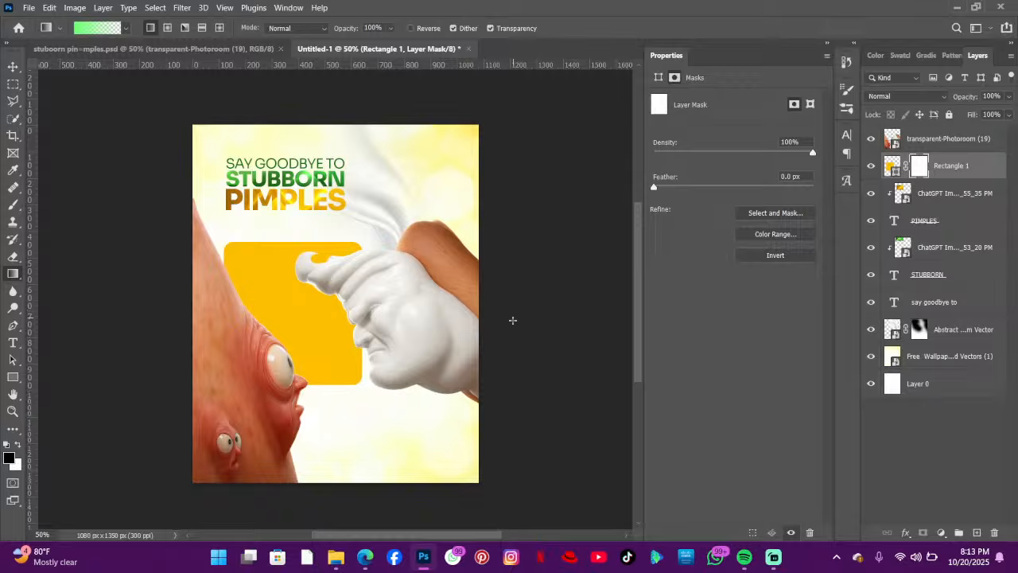
{"action": "left_click_drag", "start_coordinate": [506, 319], "coordinate": [213, 311]}
{"action": "left_click", "coordinate": [875, 55]}
{"action": "left_click", "coordinate": [922, 284]}
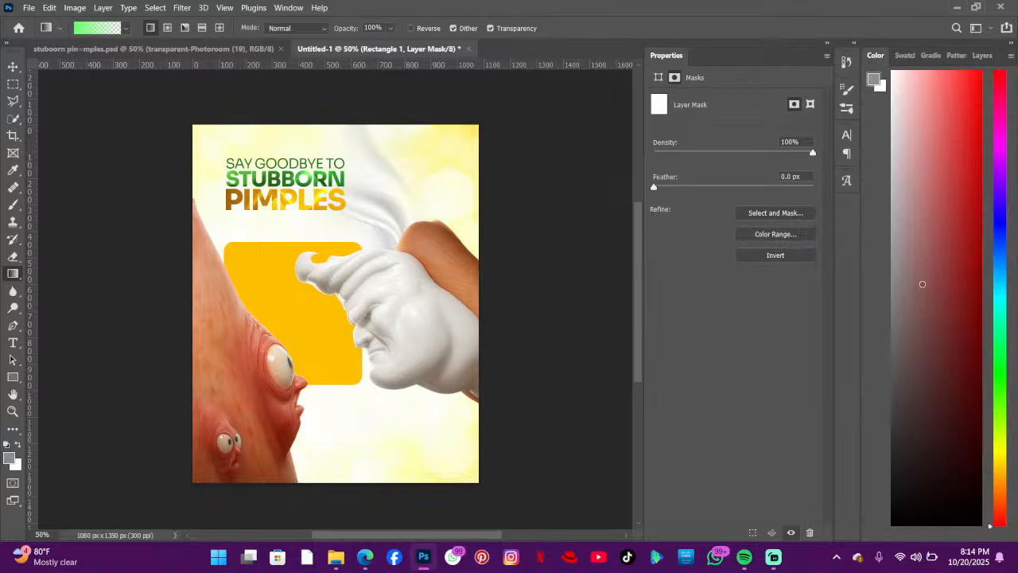
{"action": "left_click_drag", "start_coordinate": [922, 284], "coordinate": [902, 518]}
{"action": "left_click", "coordinate": [980, 55]}
- Set the Gradient tool to the Foreground to Transparent preset from the Basics group
{"action": "left_click", "coordinate": [78, 30]}
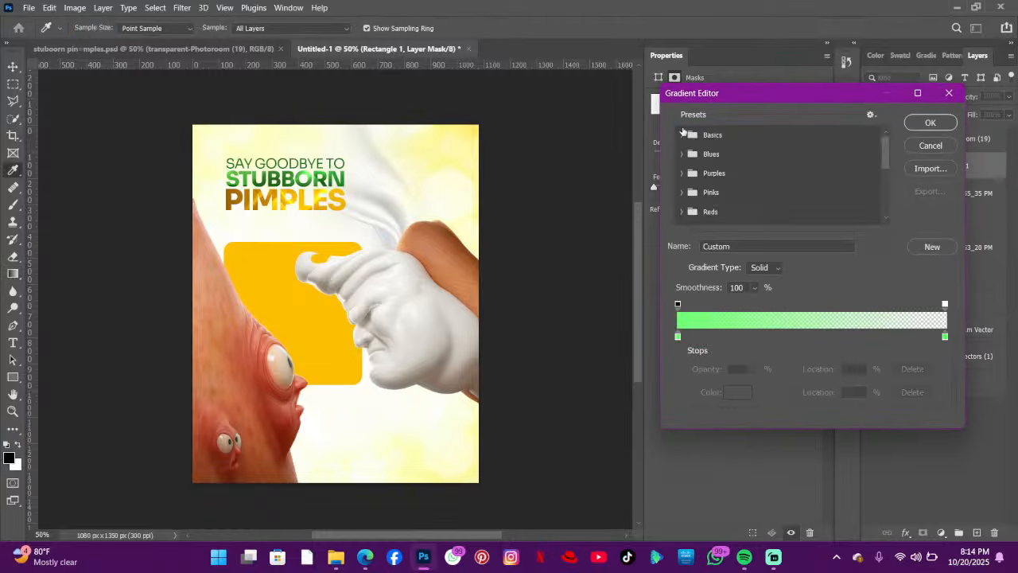
{"action": "left_click", "coordinate": [682, 135]}
{"action": "left_click", "coordinate": [720, 157]}
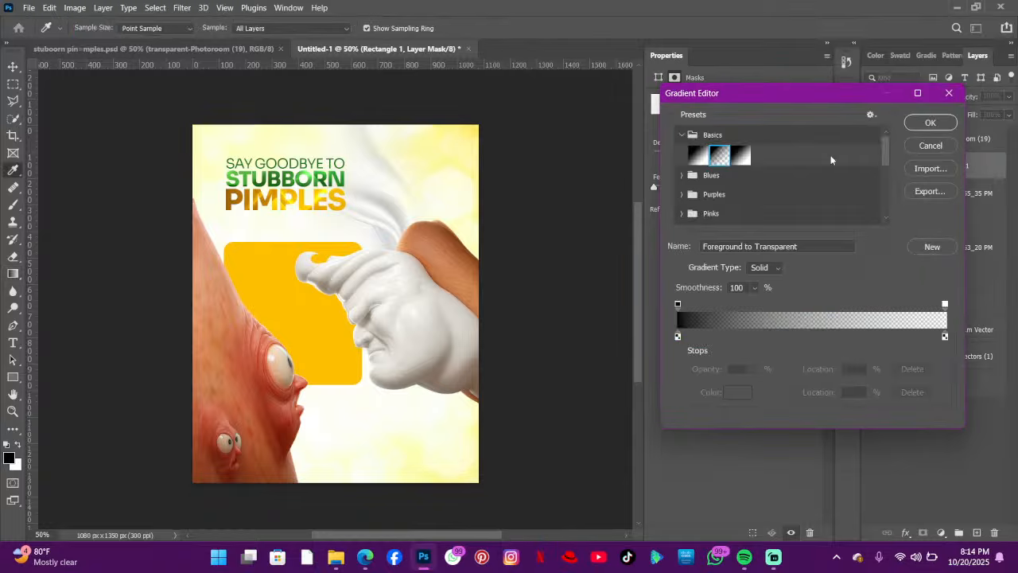
{"action": "left_click", "coordinate": [929, 122]}
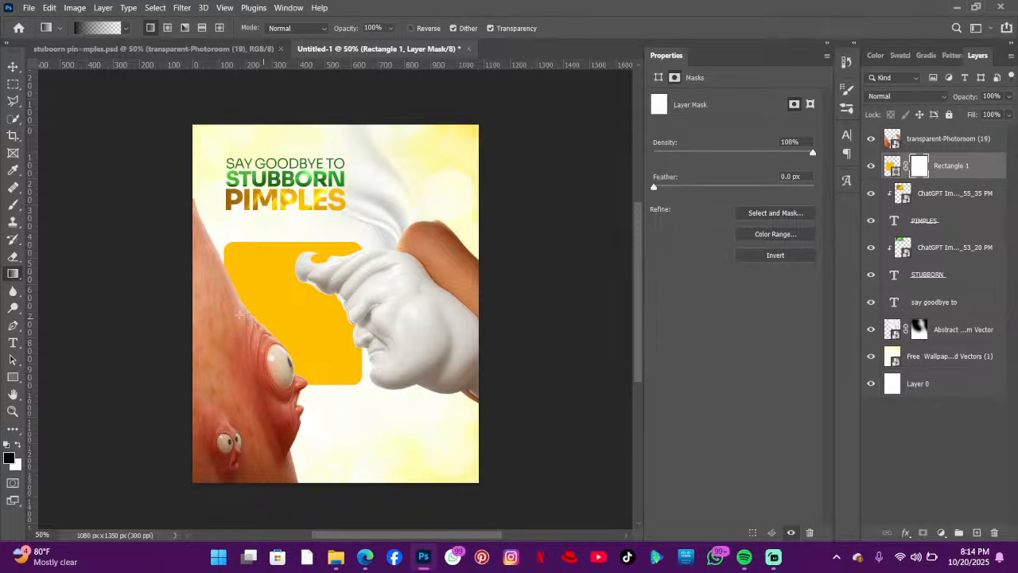
- Fade out the yellow panel's right side behind the glove with horizontal black gradients on its mask
{"action": "mouse_move", "coordinate": [252, 299]}
{"action": "left_mouse_down"}
{"action": "mouse_move", "coordinate": [495, 316]}
{"action": "mouse_move", "coordinate": [237, 313]}
{"action": "left_mouse_up"}
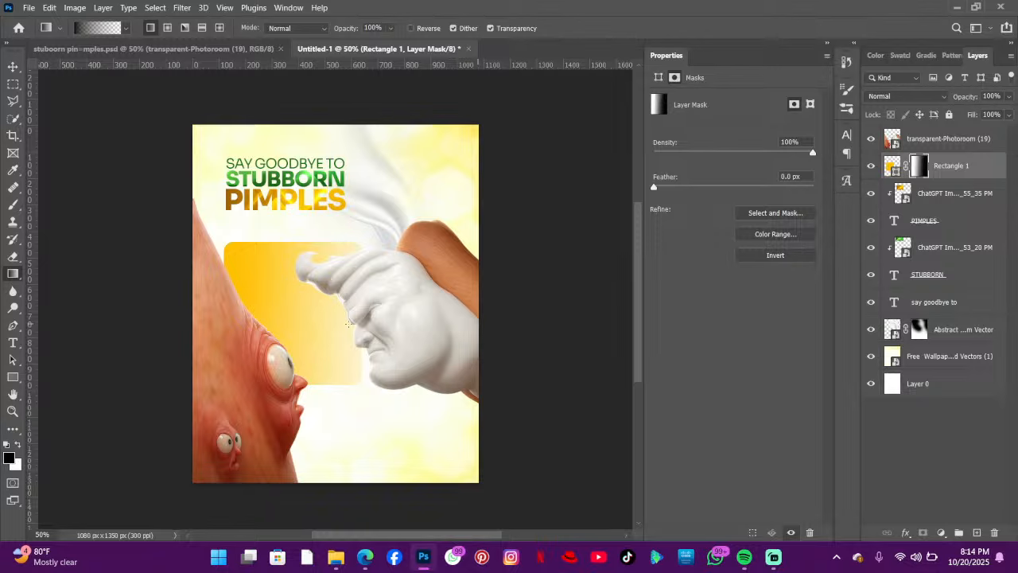
{"action": "left_click_drag", "start_coordinate": [504, 323], "coordinate": [238, 313]}
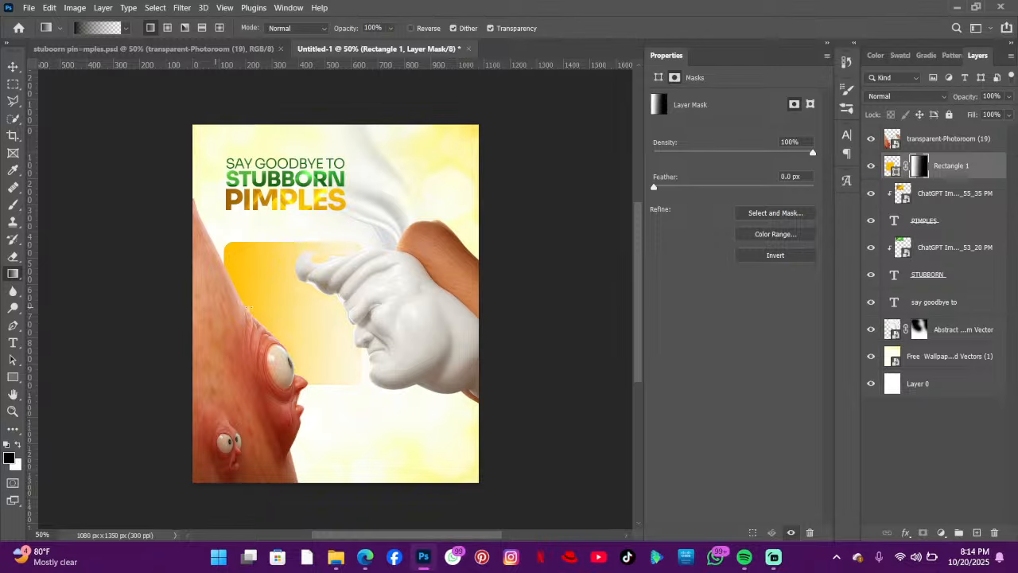
{"action": "left_click", "coordinate": [12, 203]}
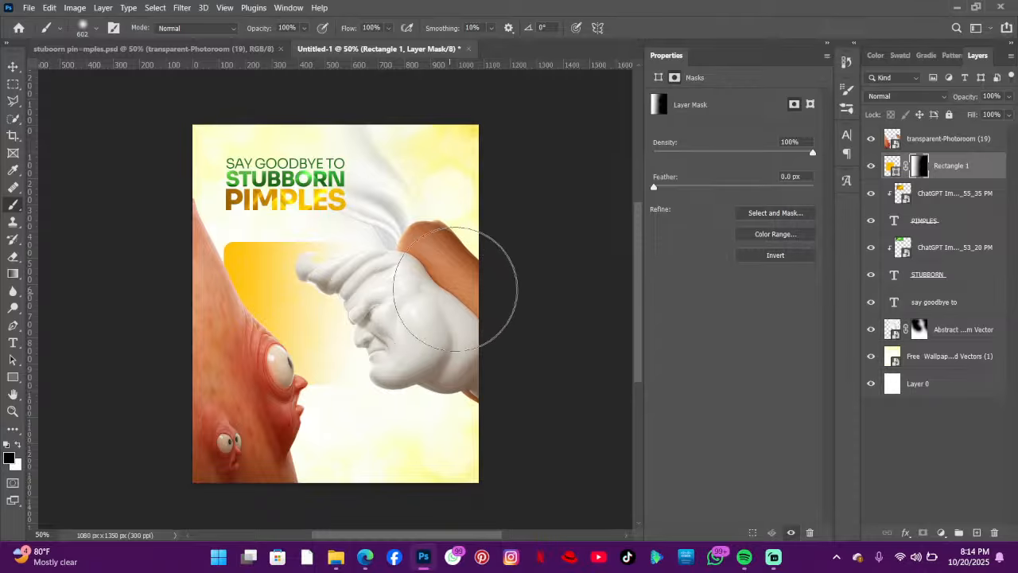
{"action": "scroll", "coordinate": [434, 296], "scroll_direction": "down", "scroll_amount": 1}
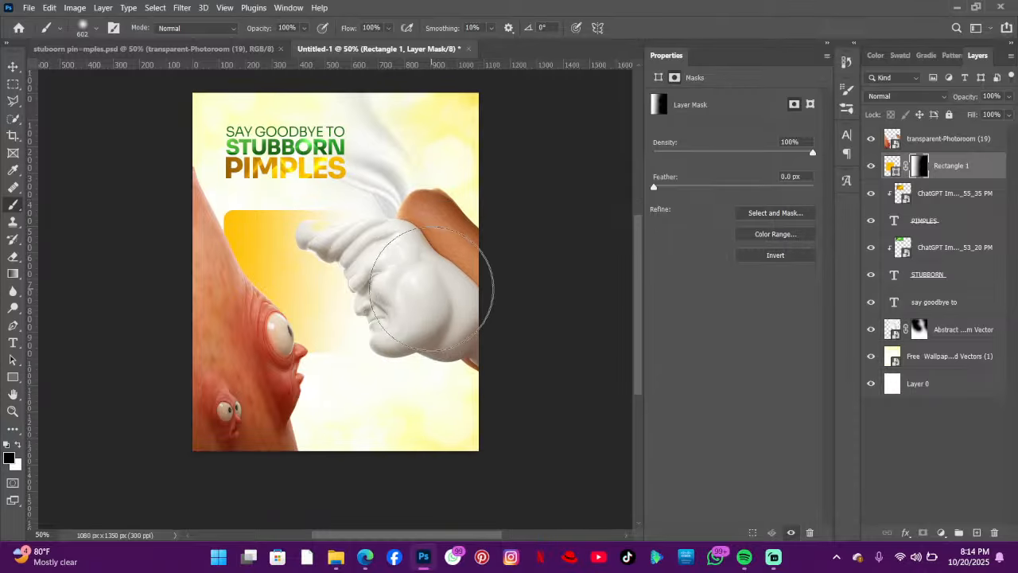
{"action": "scroll", "coordinate": [449, 291], "scroll_direction": "down", "scroll_amount": 1}
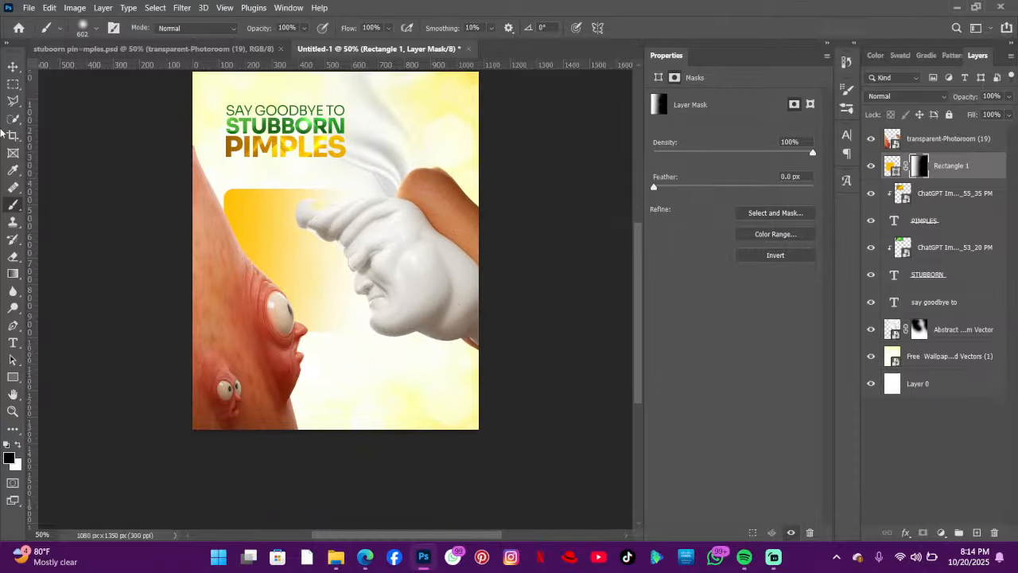
{"action": "left_click", "coordinate": [13, 66]}
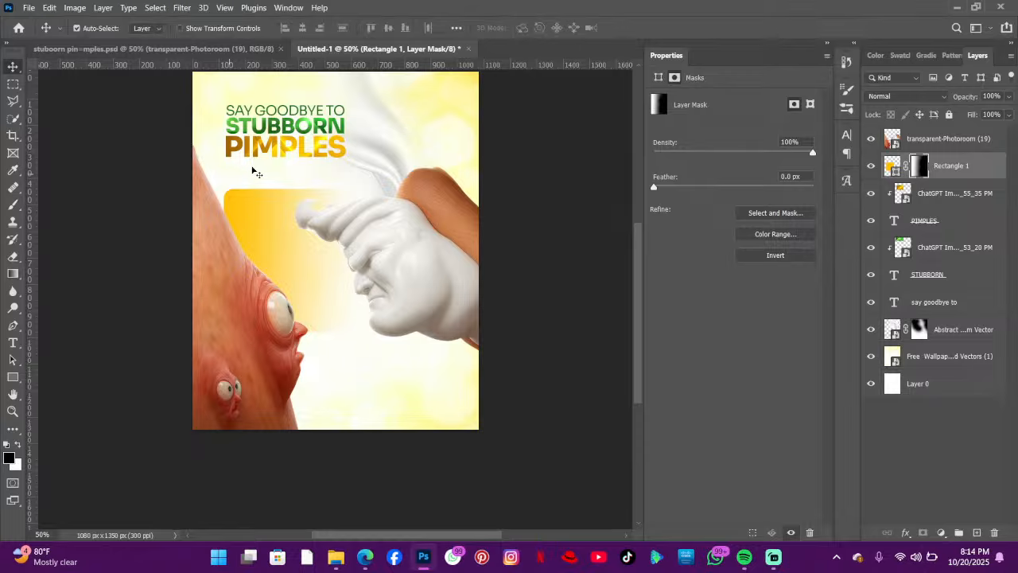
- Draw a rectangle of about 186 x 75 px across the yellow panel's top edge and fill it dark green
{"action": "left_click", "coordinate": [13, 377]}
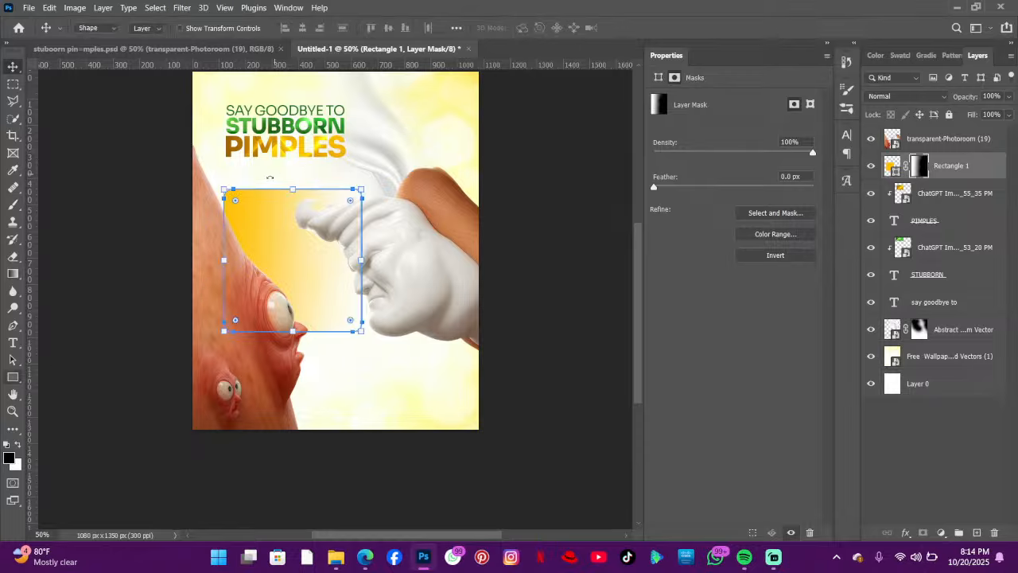
{"action": "key", "text": "u"}
{"action": "left_click_drag", "start_coordinate": [270, 181], "coordinate": [321, 201]}
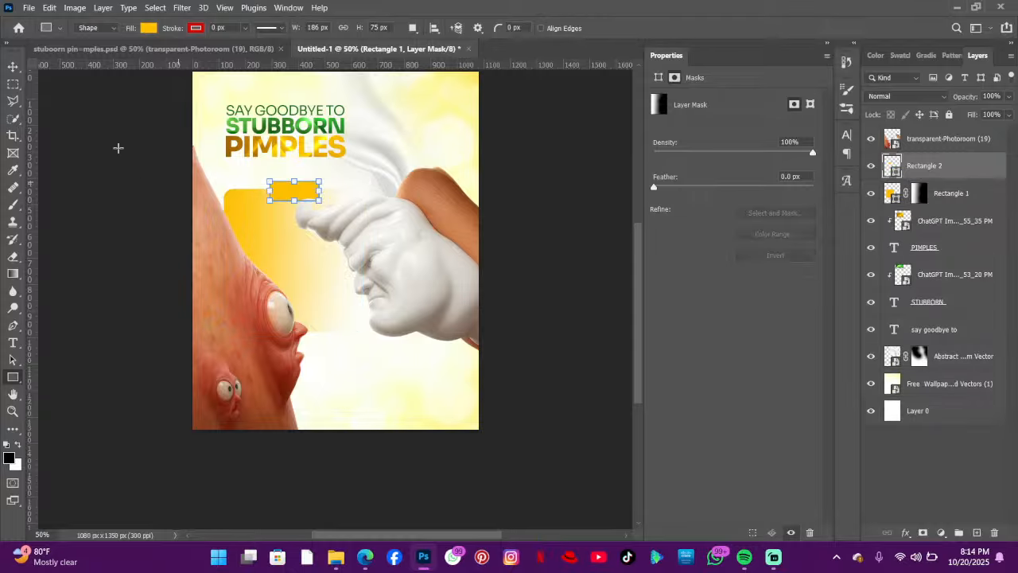
{"action": "left_click", "coordinate": [148, 28]}
{"action": "left_click", "coordinate": [100, 97]}
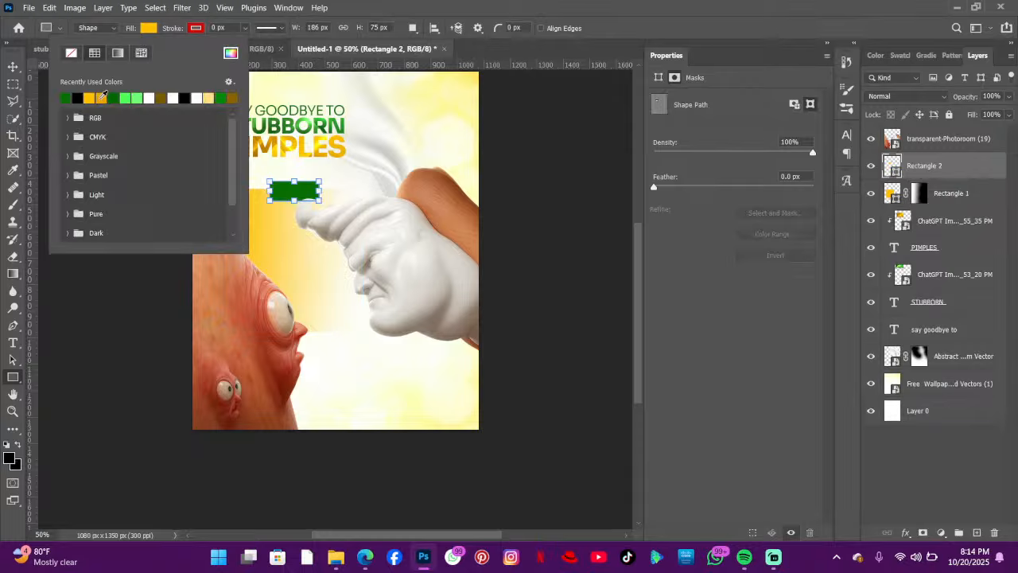
{"action": "left_click", "coordinate": [12, 66]}
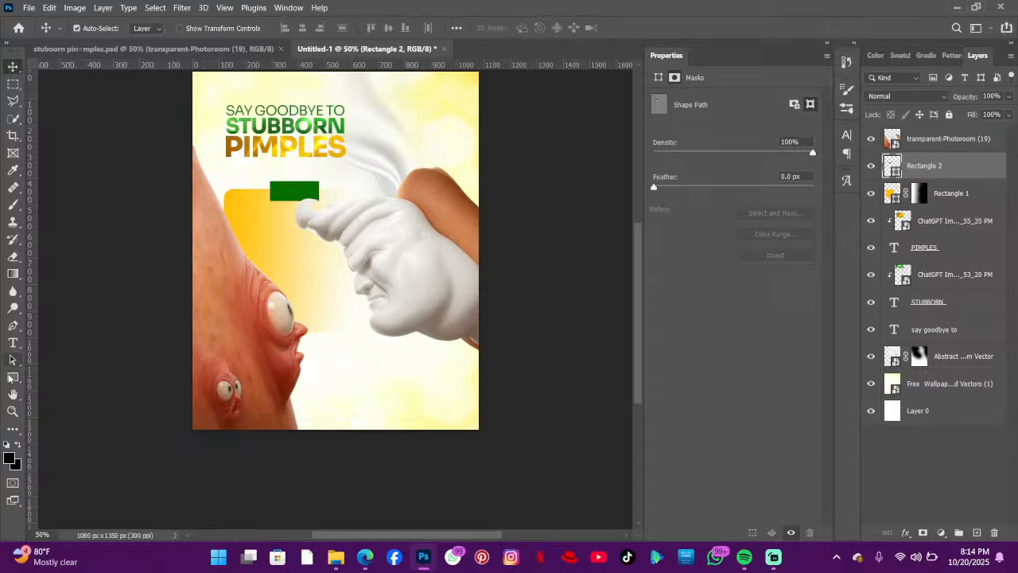
- Round all four corners of the green rectangle to 16 px and move it to about X 259 px, Y 412 px
{"action": "left_click", "coordinate": [12, 377]}
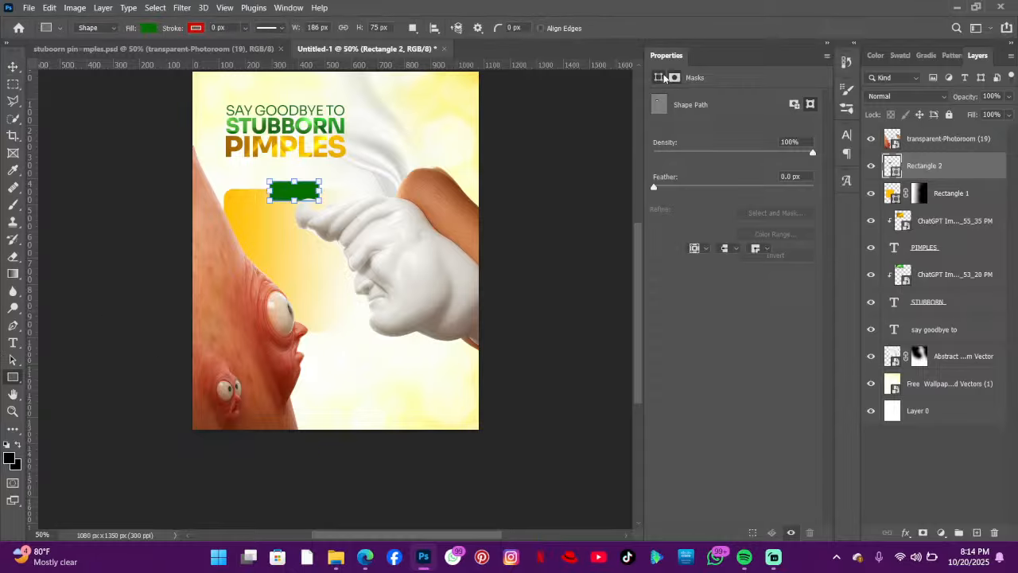
{"action": "left_click", "coordinate": [659, 77]}
{"action": "left_click_drag", "start_coordinate": [679, 268], "coordinate": [688, 268]}
{"action": "left_click", "coordinate": [13, 66]}
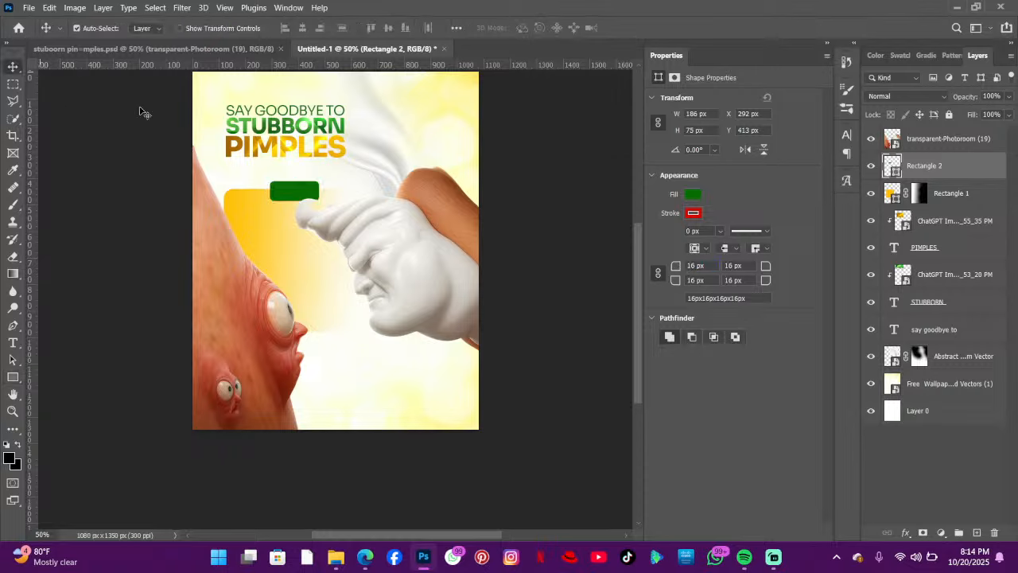
{"action": "left_click_drag", "start_coordinate": [295, 192], "coordinate": [288, 192]}
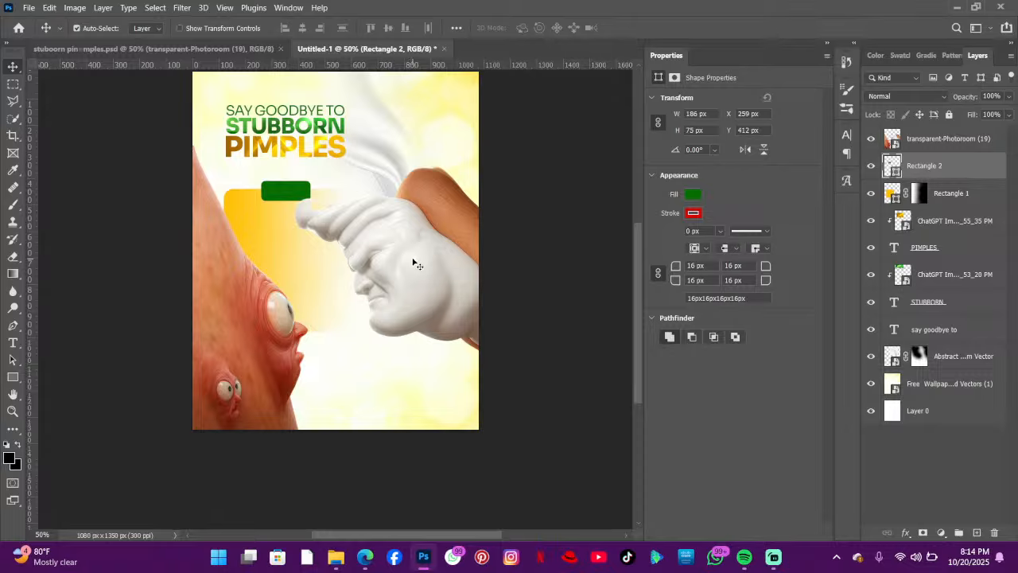
- Move the transparent-Photoroom (19) glove and pimple image down and slightly left to about X -29 px, Y 367 px
{"action": "left_click_drag", "start_coordinate": [410, 282], "coordinate": [404, 305]}
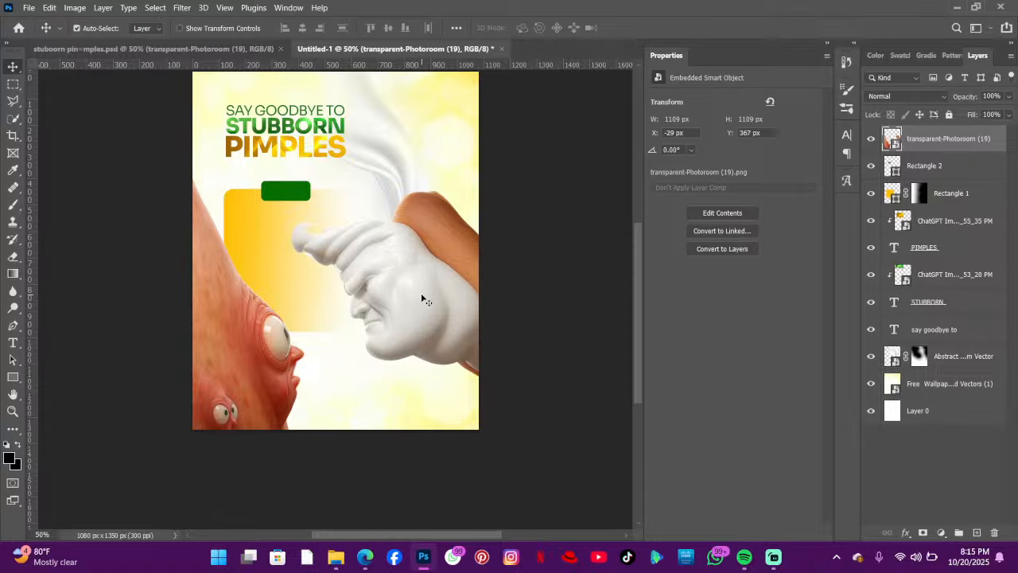
{"action": "scroll", "coordinate": [376, 244], "scroll_direction": "up", "scroll_amount": 1}
{"action": "scroll", "coordinate": [375, 243], "scroll_direction": "down", "scroll_amount": 2}
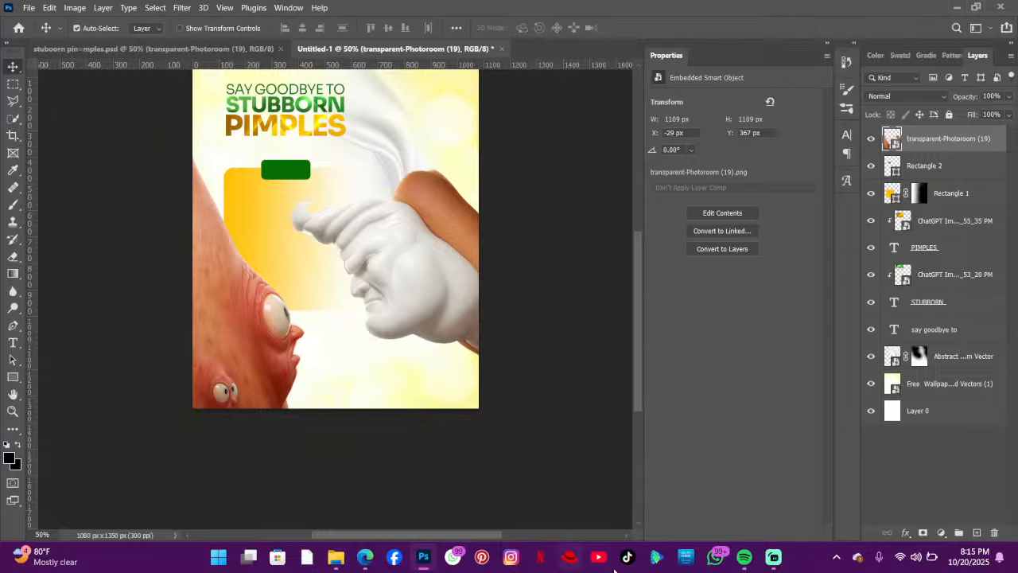
{"action": "left_click", "coordinate": [481, 556]}
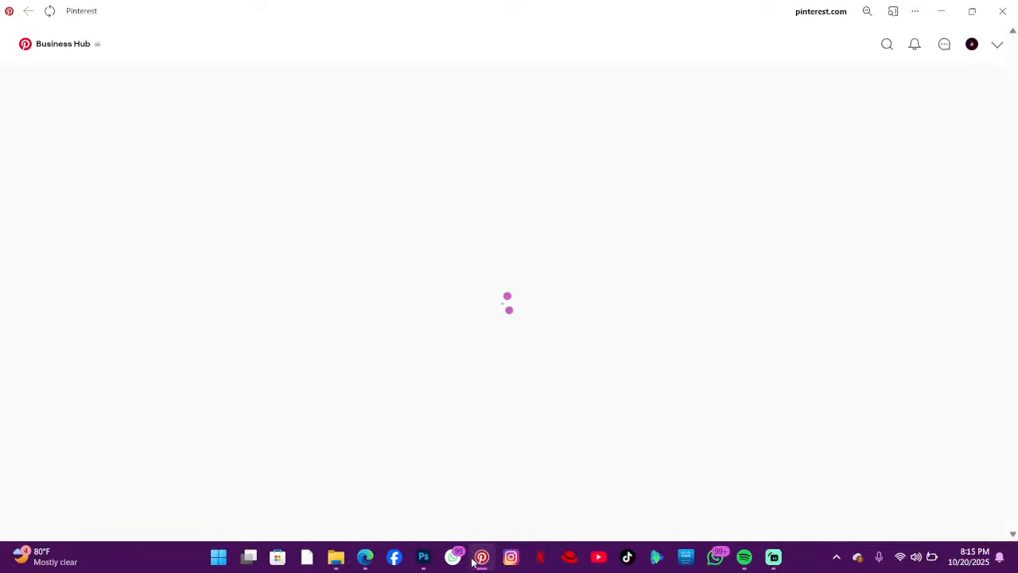
{"action": "mouse_move", "coordinate": [480, 562]}
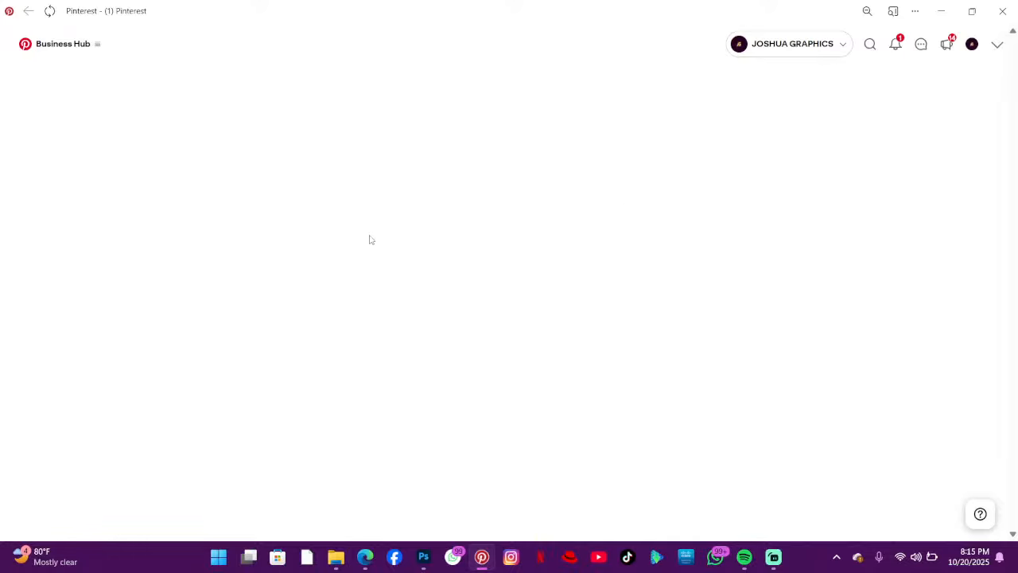
{"action": "left_click", "coordinate": [941, 14]}
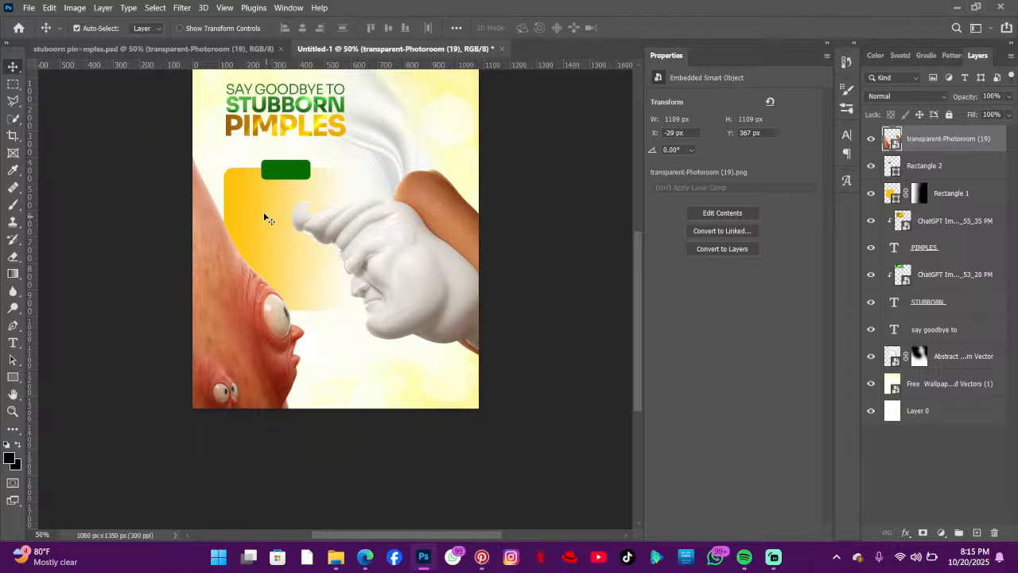
- Draw a rectangle of about 460 x 75 px inside the yellow panel below the green label and fill it light yellow #ffe187
{"action": "left_click", "coordinate": [252, 206]}
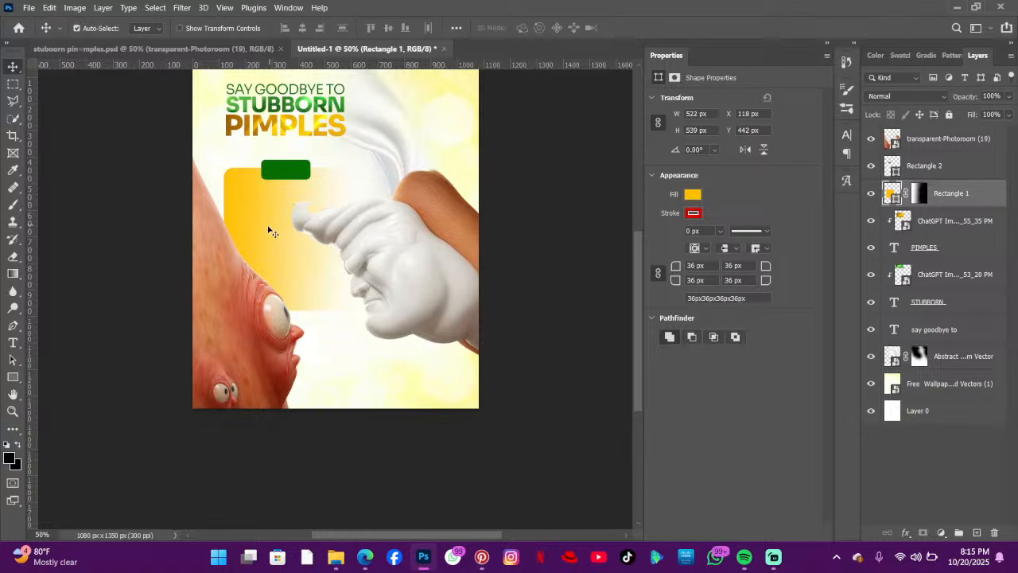
{"action": "left_click", "coordinate": [12, 377]}
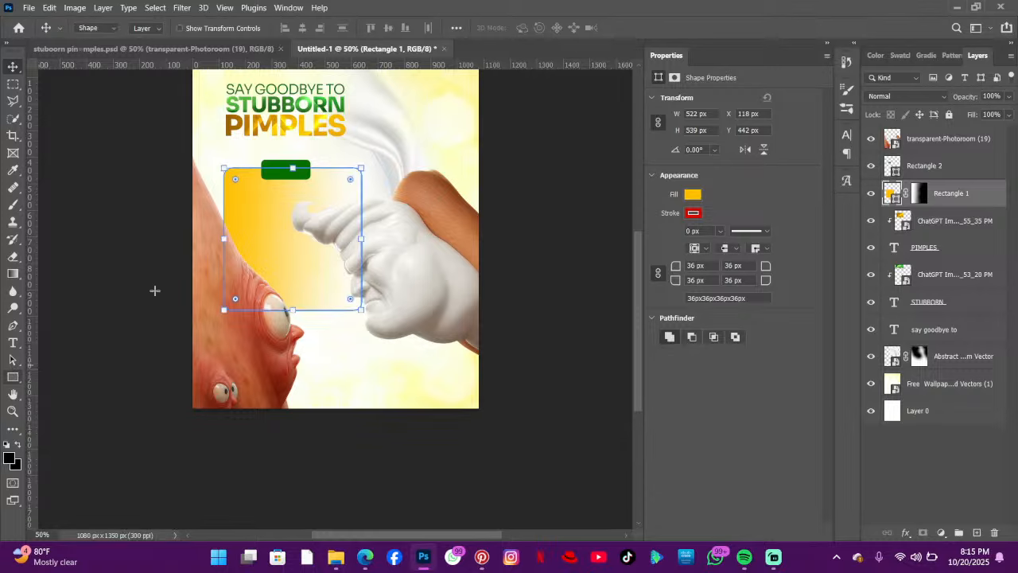
{"action": "mouse_move", "coordinate": [234, 189]}
{"action": "left_mouse_down"}
{"action": "mouse_move", "coordinate": [260, 202]}
{"action": "mouse_move", "coordinate": [355, 207]}
{"action": "left_mouse_up"}
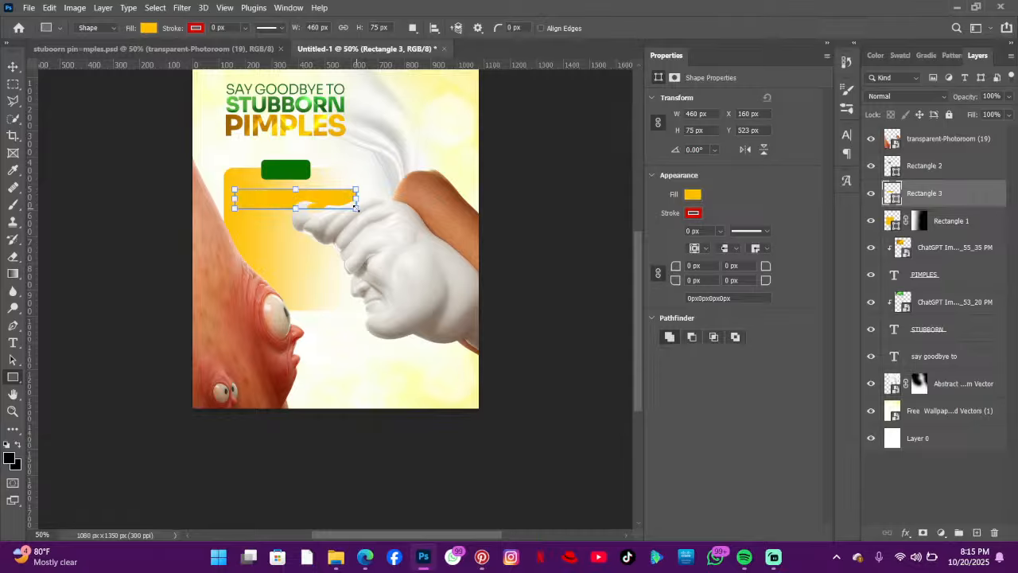
{"action": "left_click", "coordinate": [149, 28]}
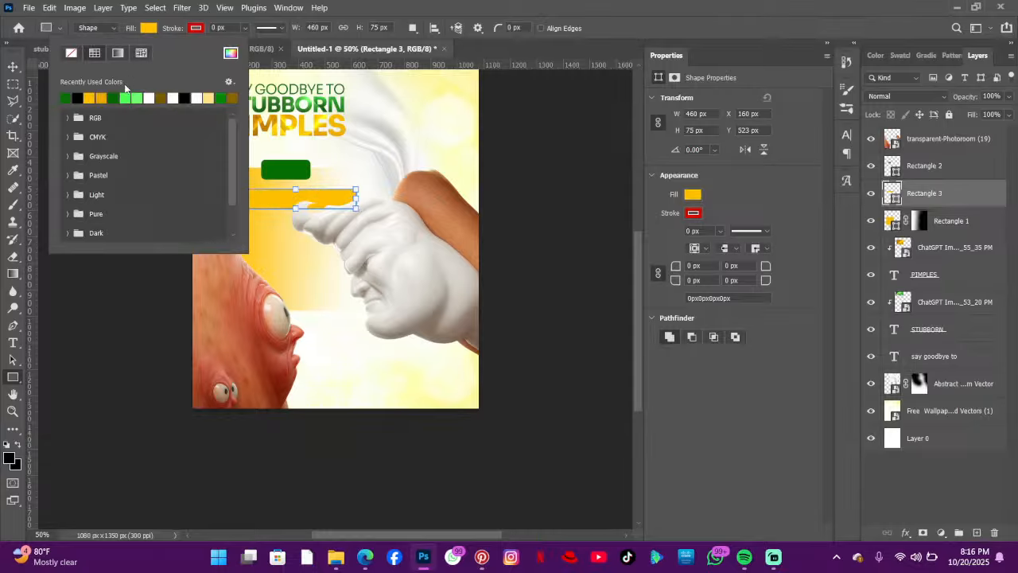
{"action": "left_click", "coordinate": [208, 97]}
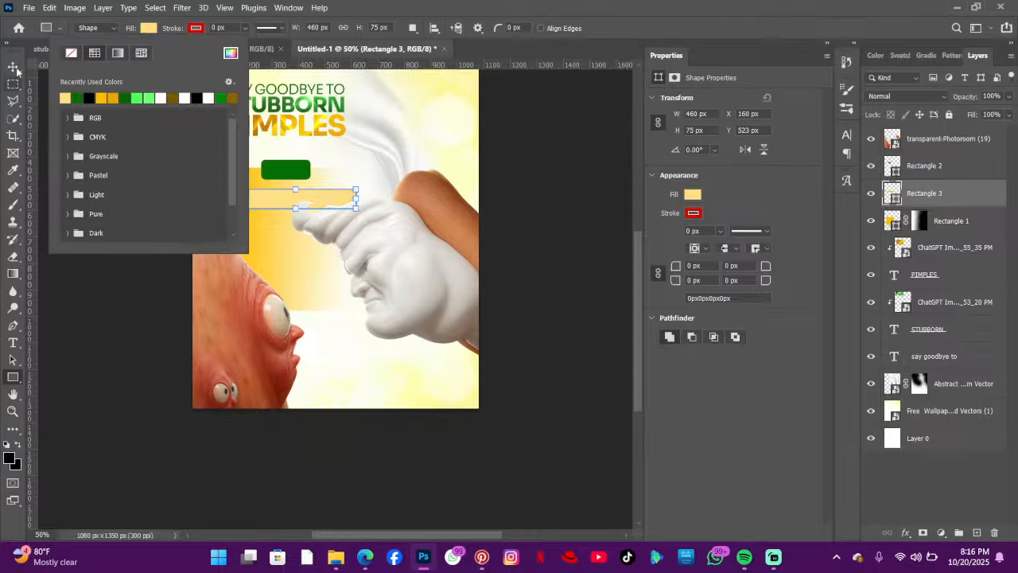
{"action": "left_click", "coordinate": [230, 52]}
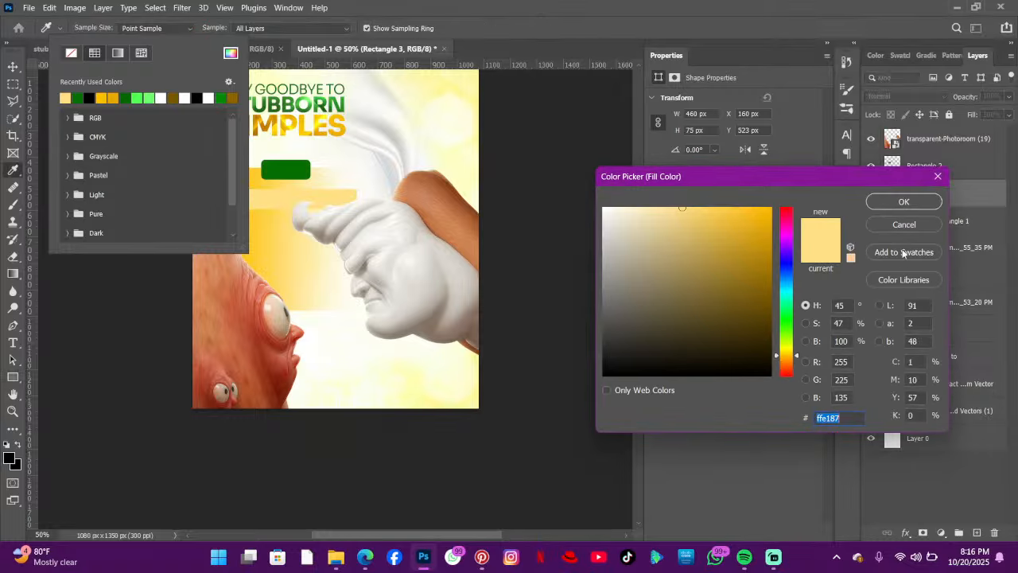
{"action": "left_click", "coordinate": [902, 203]}
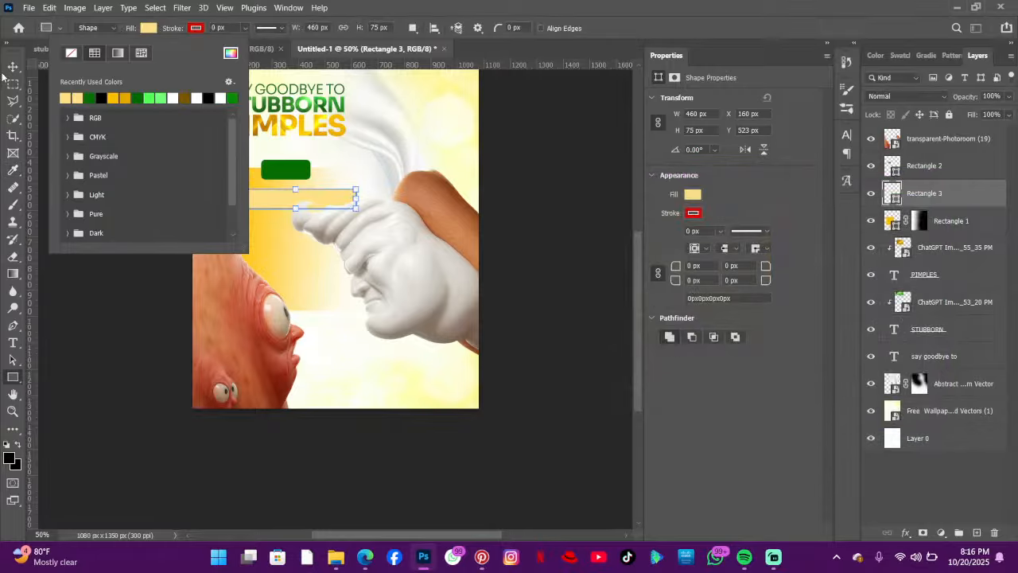
{"action": "left_click", "coordinate": [314, 237]}
- Round all four corners of the light yellow bar to 20 px
{"action": "left_click", "coordinate": [12, 377]}
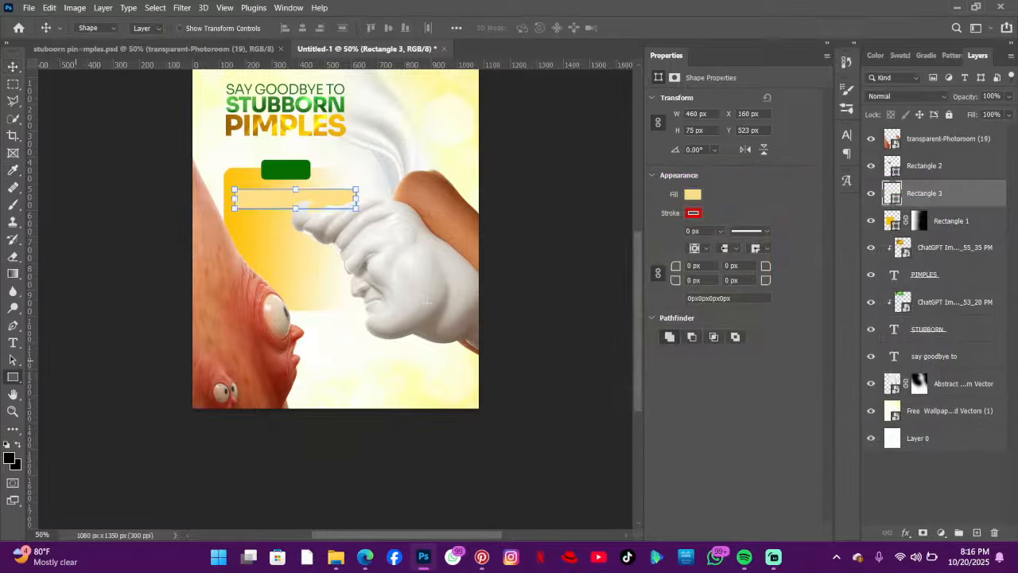
{"action": "left_click_drag", "start_coordinate": [677, 265], "coordinate": [620, 251]}
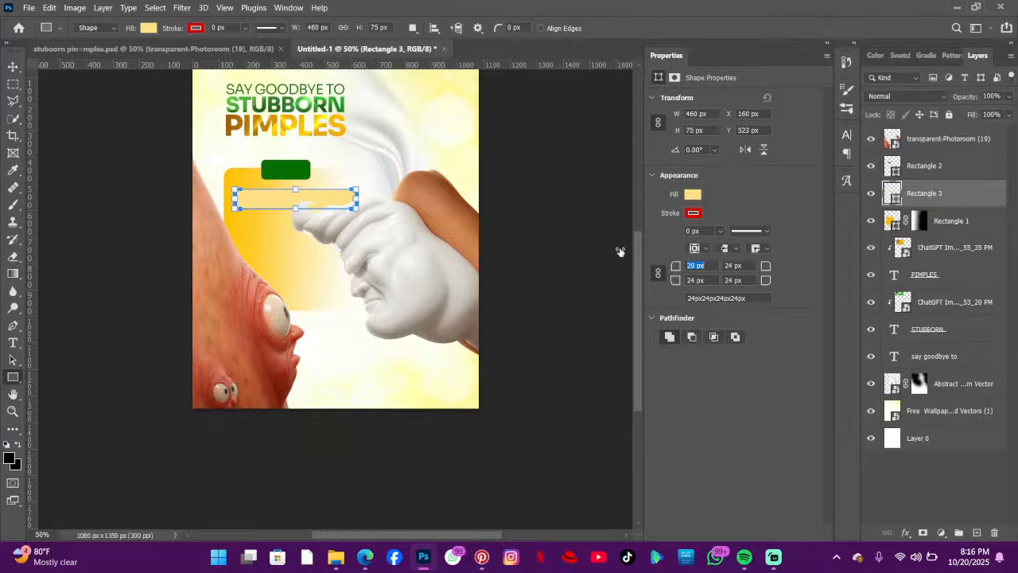
{"action": "left_click", "coordinate": [13, 66]}
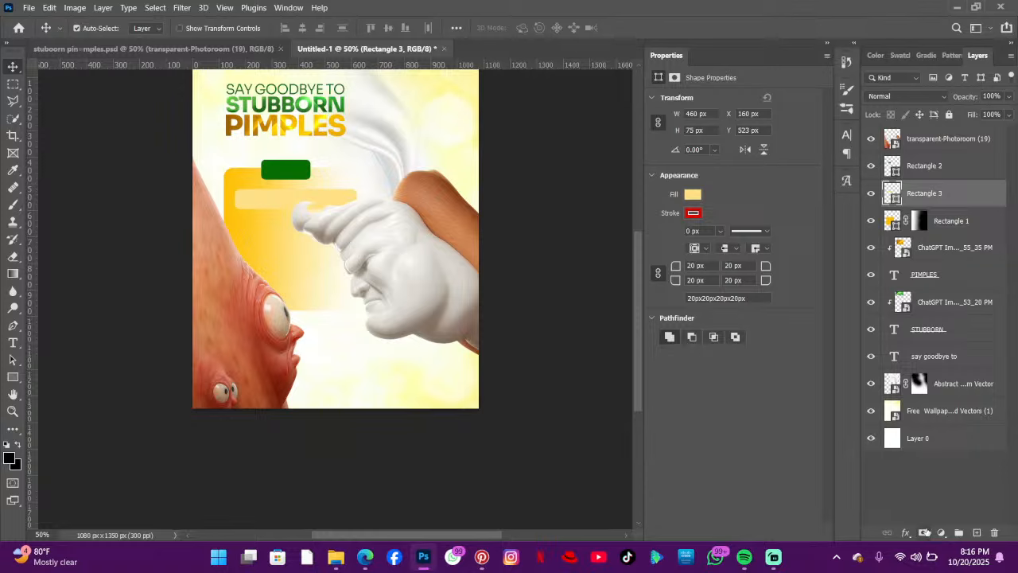
- Add a mask to the light yellow bar and fade its right end with a large soft black brush of 602 px
{"action": "left_click", "coordinate": [923, 532]}
{"action": "left_click", "coordinate": [13, 204]}
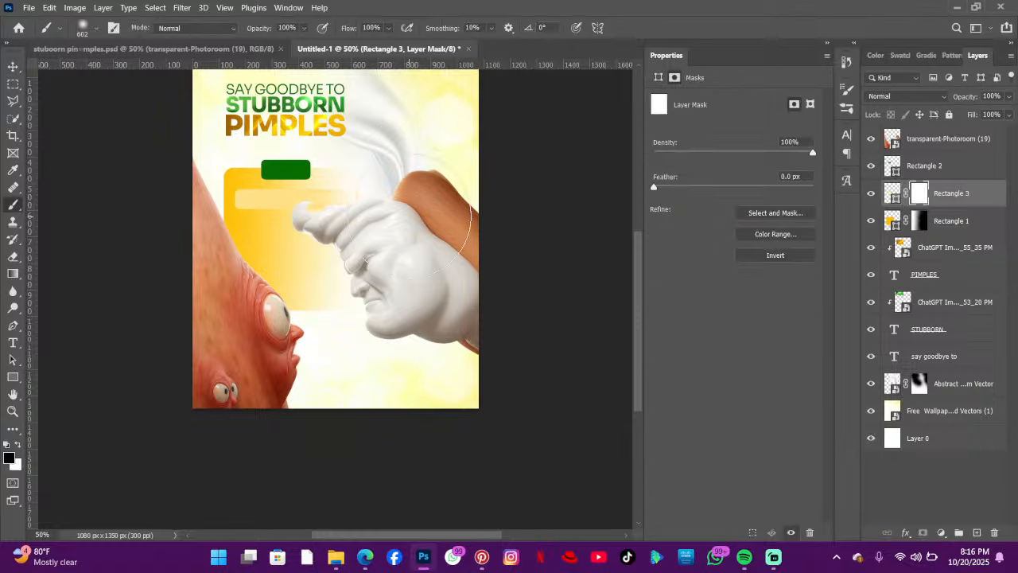
{"action": "left_click", "coordinate": [454, 222]}
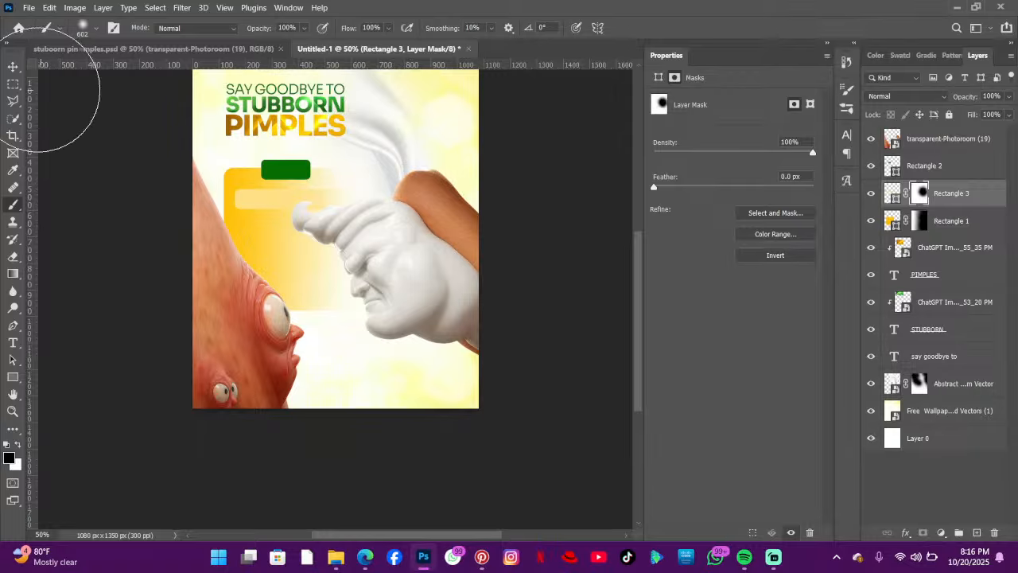
{"action": "left_click", "coordinate": [12, 67]}
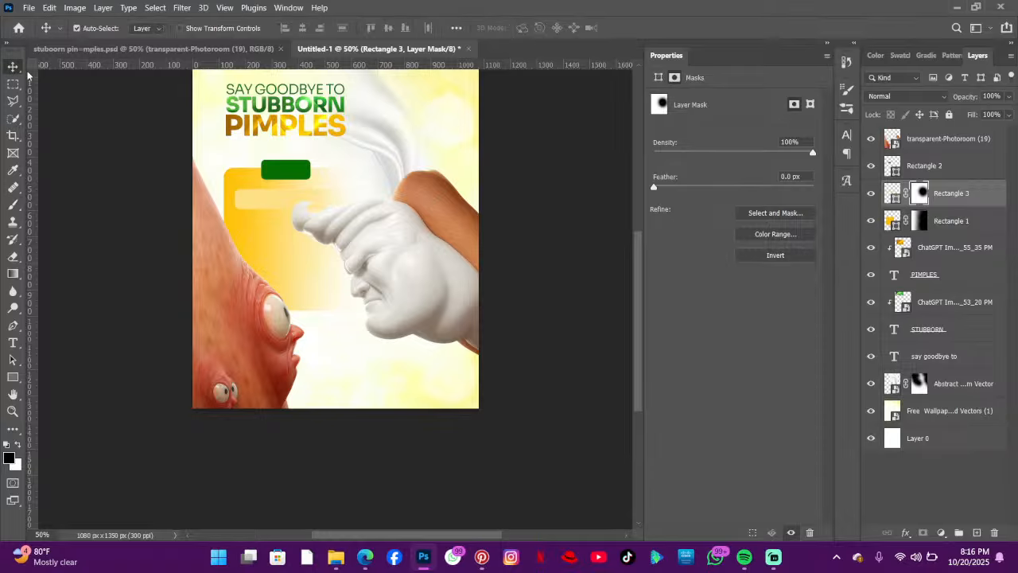
- Duplicate the faded light yellow bar twice and stack the copies below it at even spacing inside the yellow panel
{"action": "key", "text": "ctrl+j"}
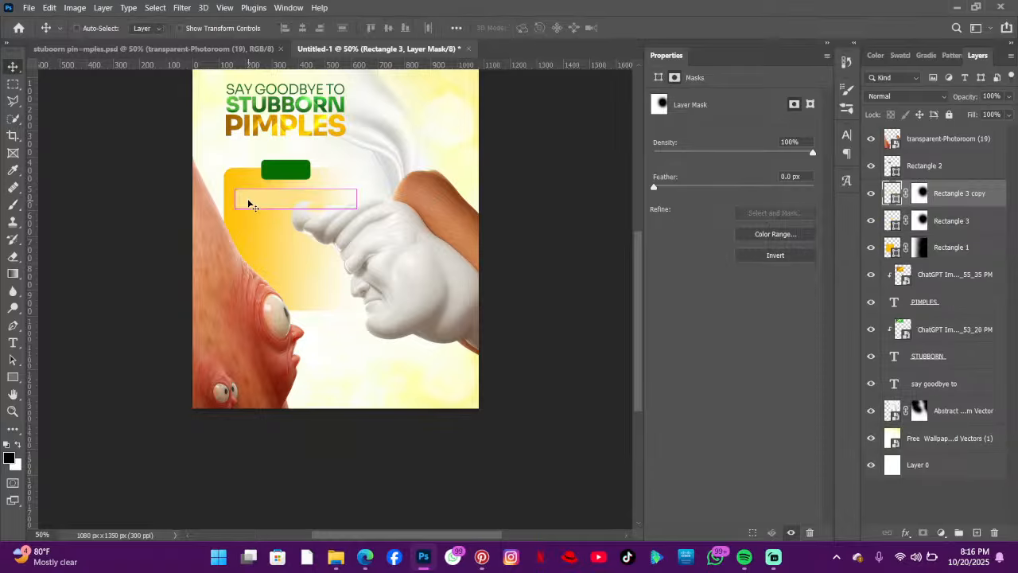
{"action": "left_click_drag", "start_coordinate": [253, 226], "coordinate": [250, 231]}
{"action": "key", "text": "ctrl+j"}
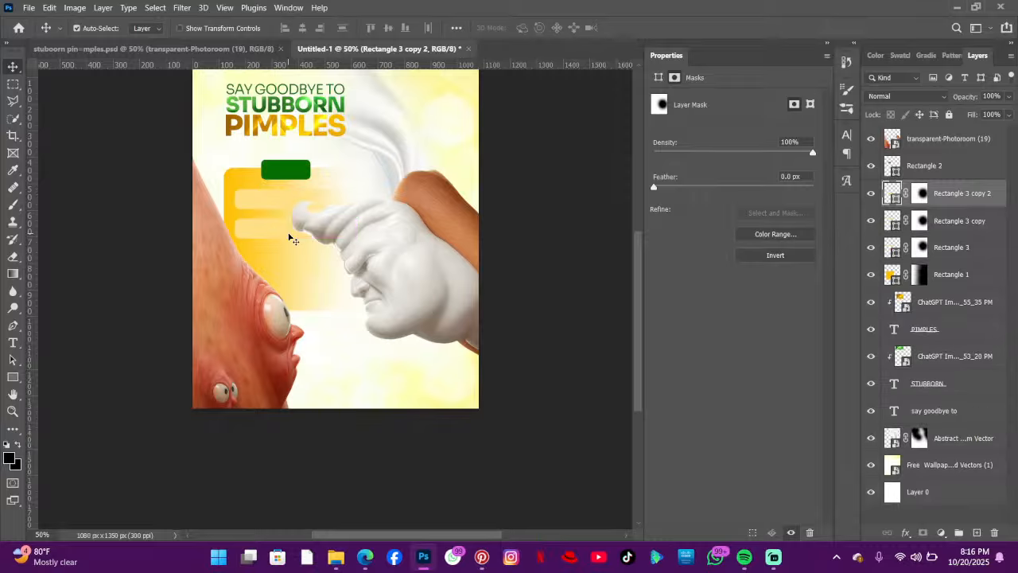
{"action": "left_click_drag", "start_coordinate": [272, 238], "coordinate": [270, 268]}
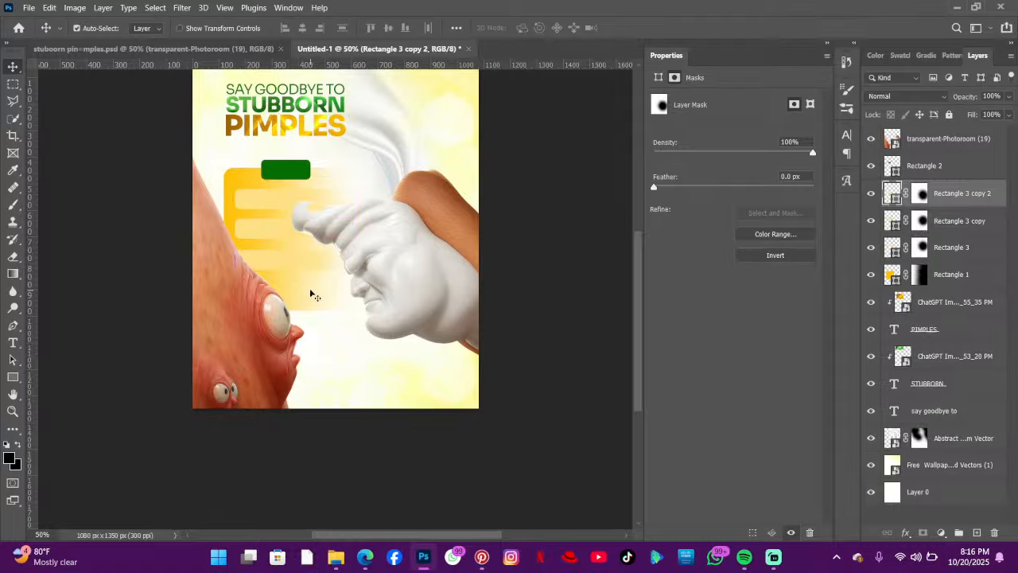
- Shorten the yellow panel from its bottom edge to about 480 px high and lower its fill to 88%
{"action": "left_click", "coordinate": [291, 301]}
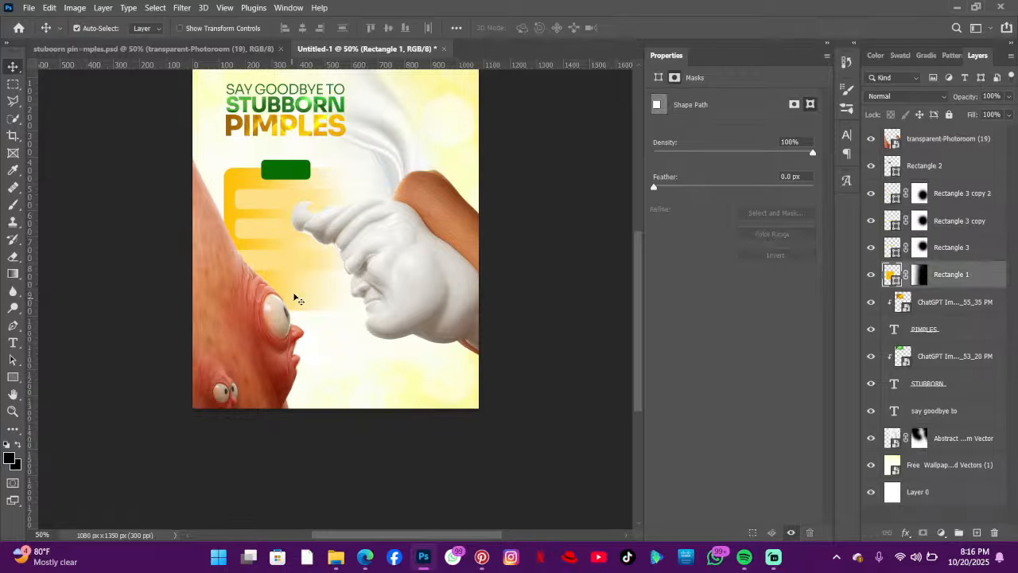
{"action": "key", "text": "ctrl+t"}
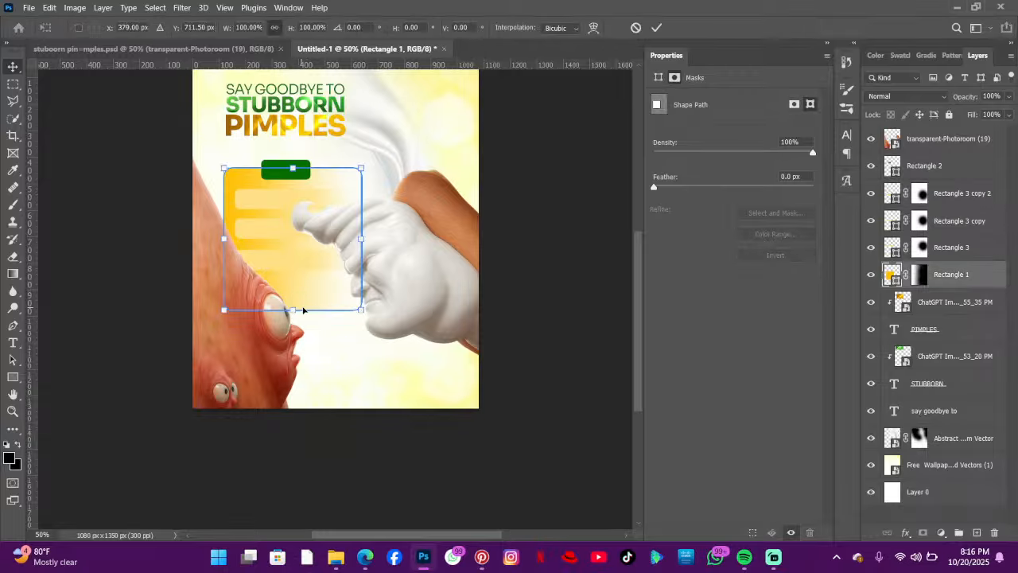
{"action": "left_click_drag", "start_coordinate": [292, 310], "coordinate": [293, 292]}
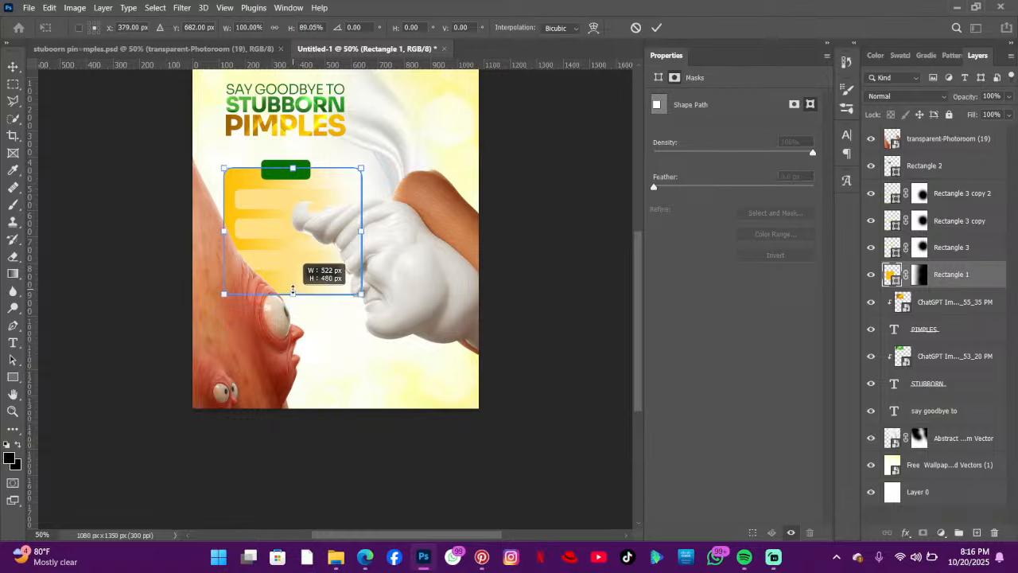
{"action": "left_click_drag", "start_coordinate": [293, 291], "coordinate": [292, 291]}
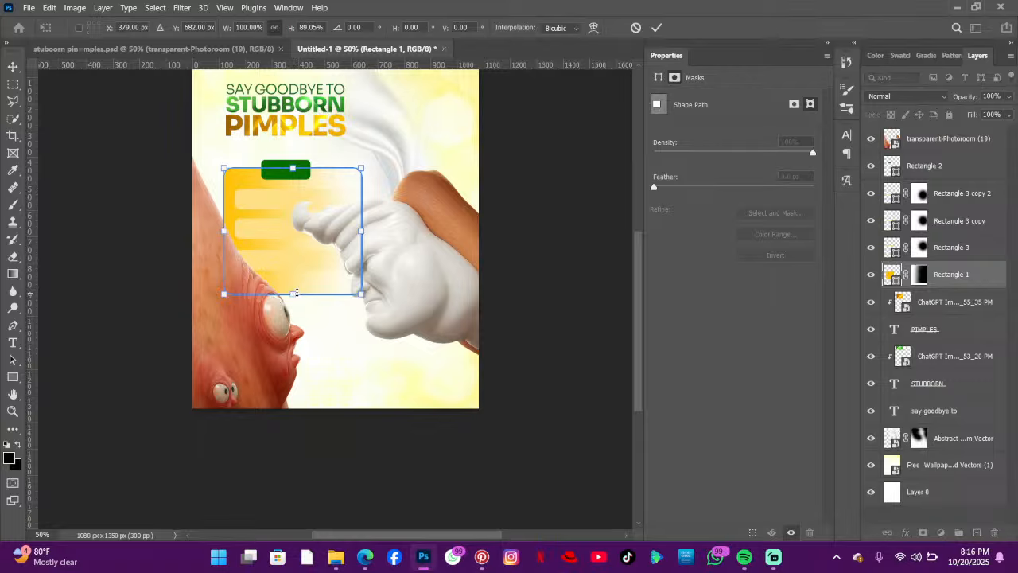
{"action": "left_click_drag", "start_coordinate": [293, 292], "coordinate": [293, 283]}
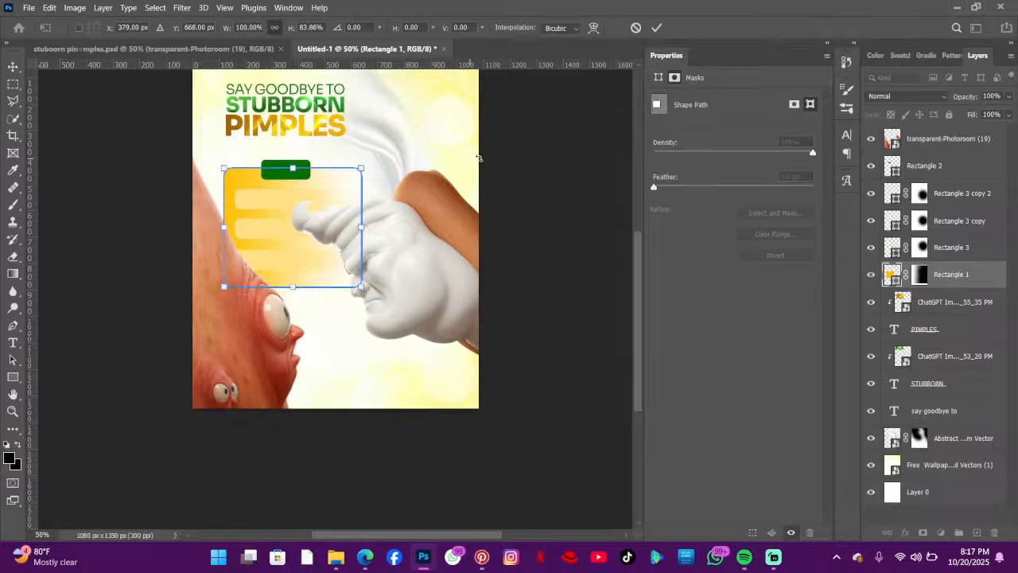
{"action": "left_click", "coordinate": [656, 28]}
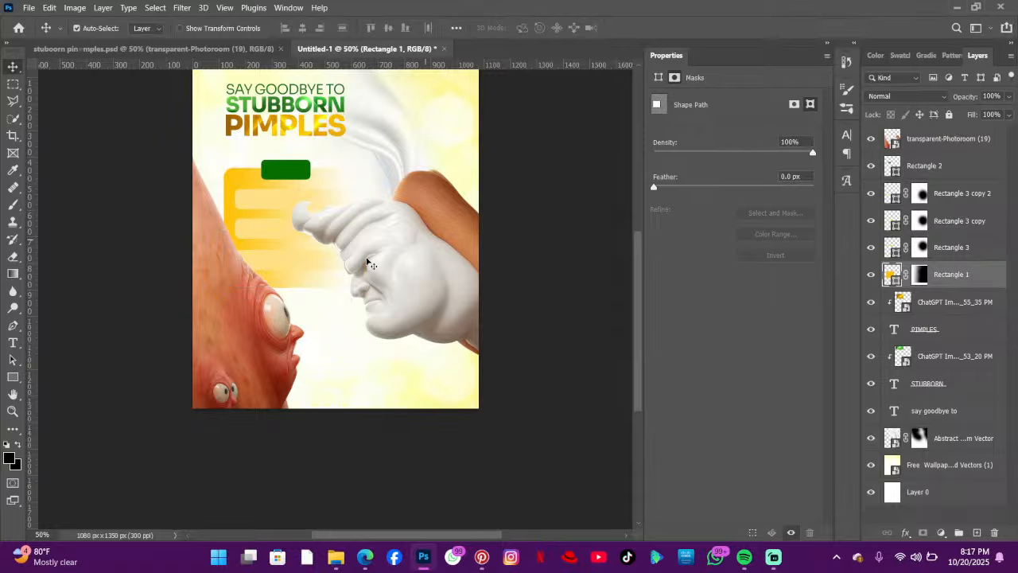
{"action": "key", "text": "ctrl"}
{"action": "key", "text": "ctrl+t"}
{"action": "left_click_drag", "start_coordinate": [294, 286], "coordinate": [293, 294]}
{"action": "left_click", "coordinate": [655, 28]}
{"action": "left_click", "coordinate": [1010, 116]}
{"action": "left_click_drag", "start_coordinate": [1006, 132], "coordinate": [1001, 133]}
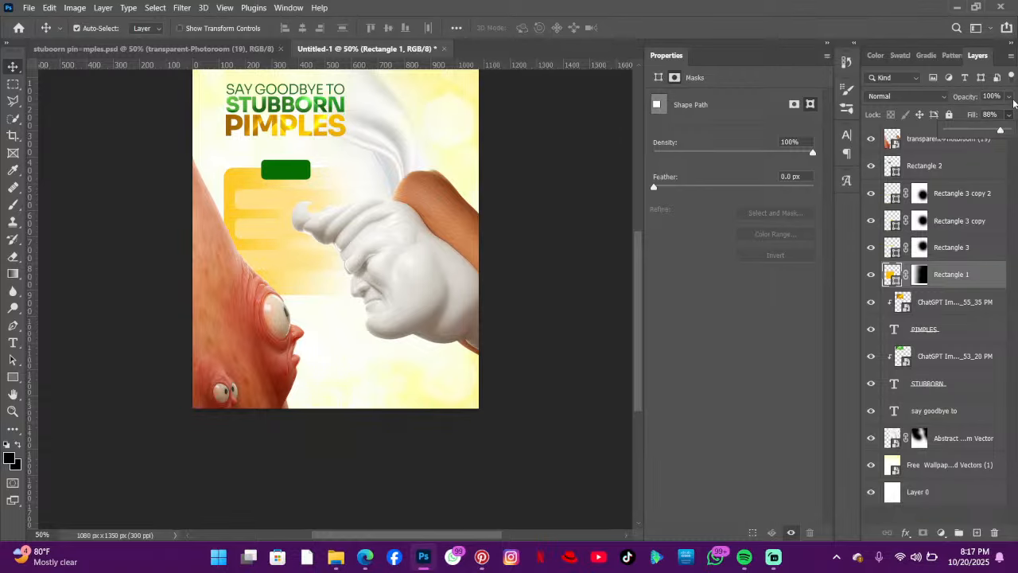
{"action": "scroll", "coordinate": [421, 282], "scroll_direction": "up", "scroll_amount": 2}
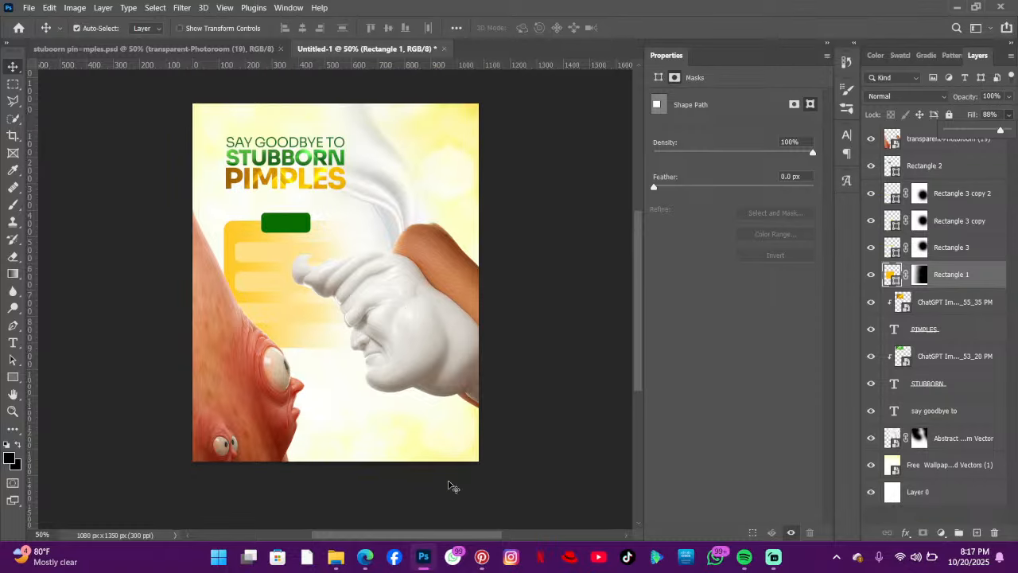
{"action": "scroll", "coordinate": [445, 491], "scroll_direction": "up", "scroll_amount": 1}
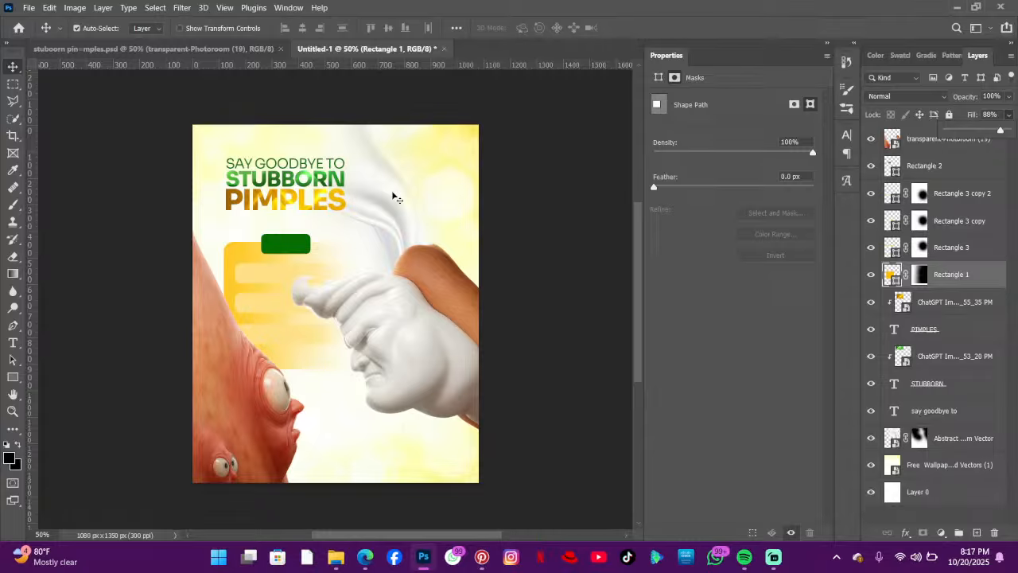
{"action": "scroll", "coordinate": [323, 248], "scroll_direction": "down", "scroll_amount": 3}
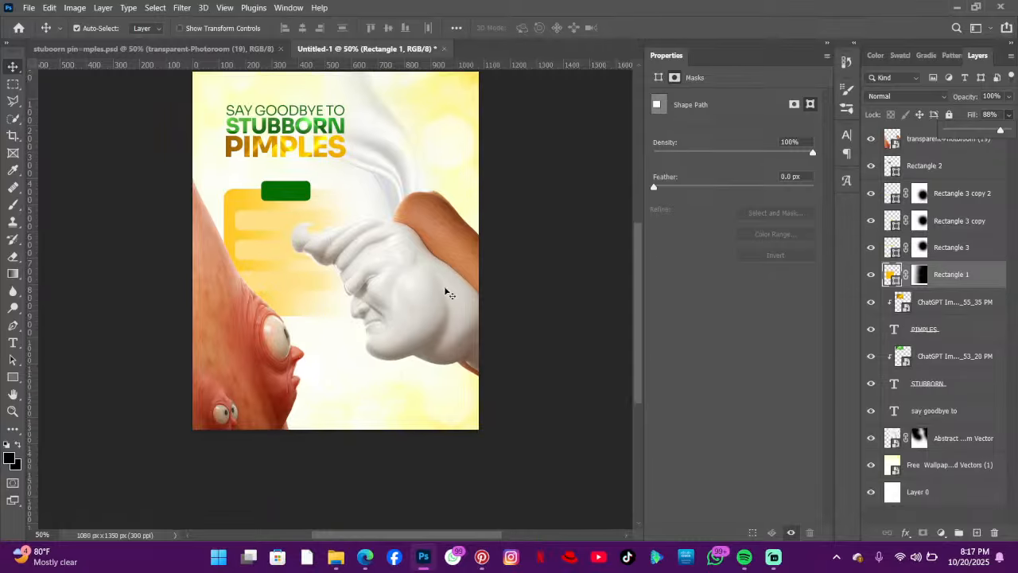
{"action": "scroll", "coordinate": [369, 302], "scroll_direction": "up", "scroll_amount": 1}
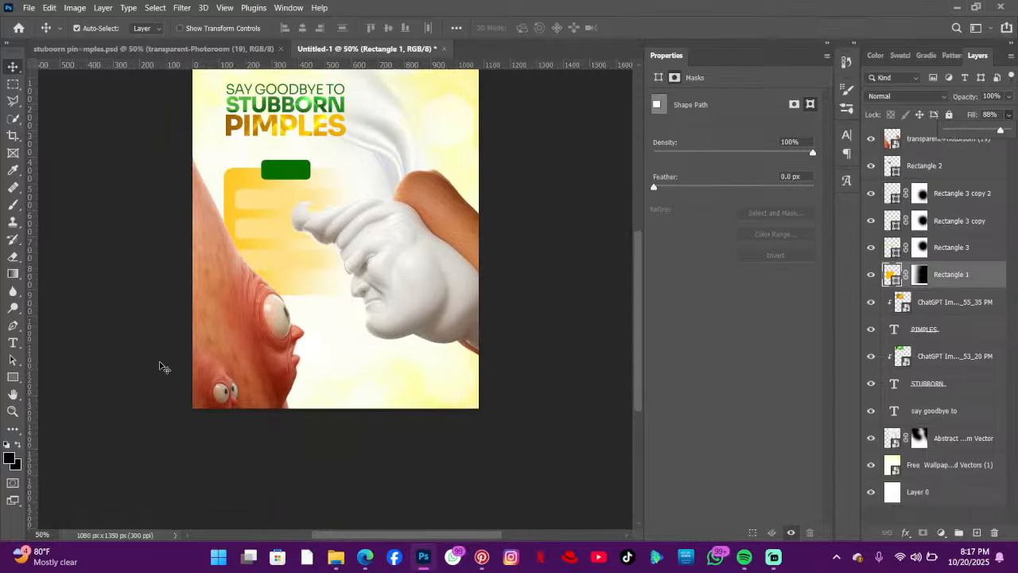
{"action": "scroll", "coordinate": [227, 329], "scroll_direction": "up", "scroll_amount": 2}
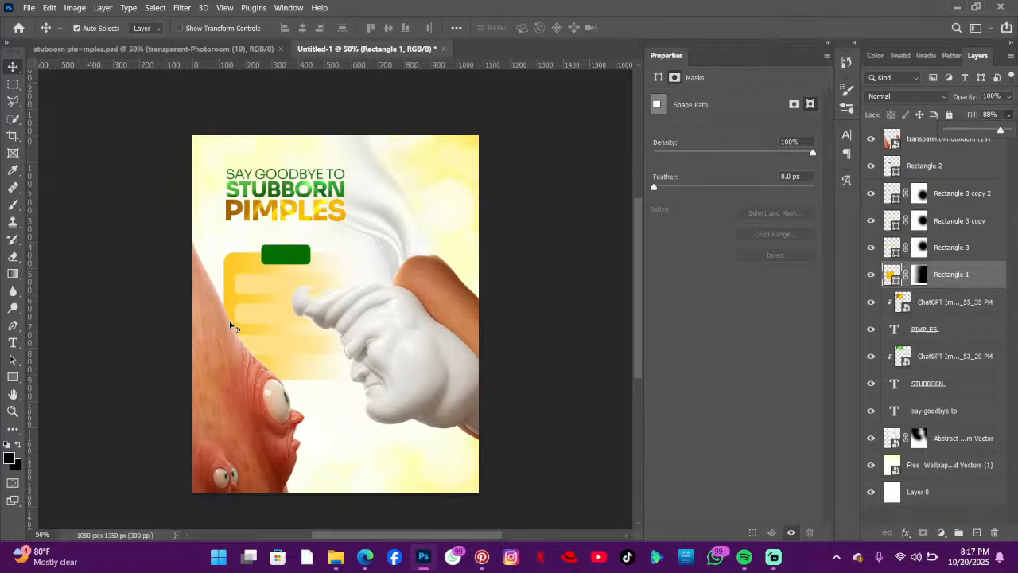
{"action": "scroll", "coordinate": [233, 327], "scroll_direction": "down", "scroll_amount": 2}
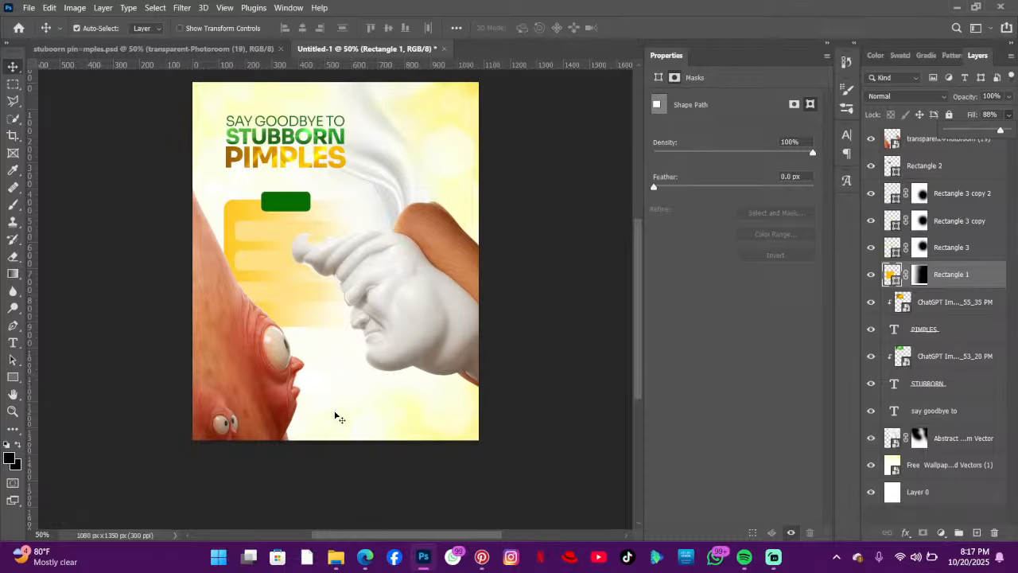
{"action": "left_click", "coordinate": [12, 326]}
{"action": "left_click", "coordinate": [186, 395]}
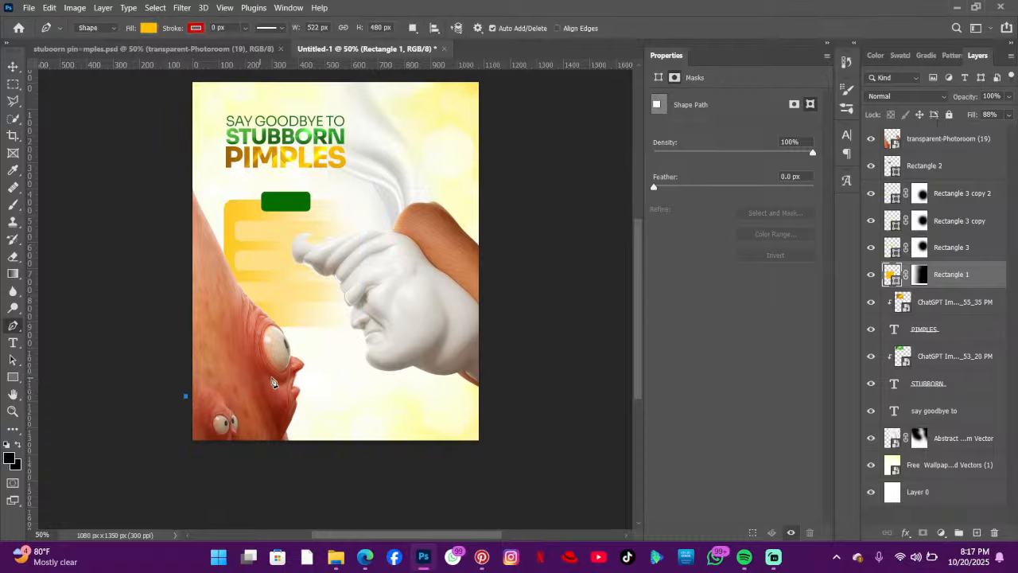
{"action": "left_click", "coordinate": [292, 383]}
{"action": "left_click_drag", "start_coordinate": [362, 388], "coordinate": [464, 423]}
{"action": "left_click_drag", "start_coordinate": [496, 436], "coordinate": [557, 482]}
{"action": "key", "text": "ctrl+z"}
{"action": "key", "text": "ctrl+z"}
{"action": "key", "text": "ctrl+z"}
{"action": "key", "text": "ctrl+z"}
- Draw a closed wavy footer shape with the Pen tool across the canvas's lower edge, about 1640 px wide and 626 px high
{"action": "left_click", "coordinate": [121, 400]}
{"action": "left_click_drag", "start_coordinate": [233, 363], "coordinate": [316, 362]}
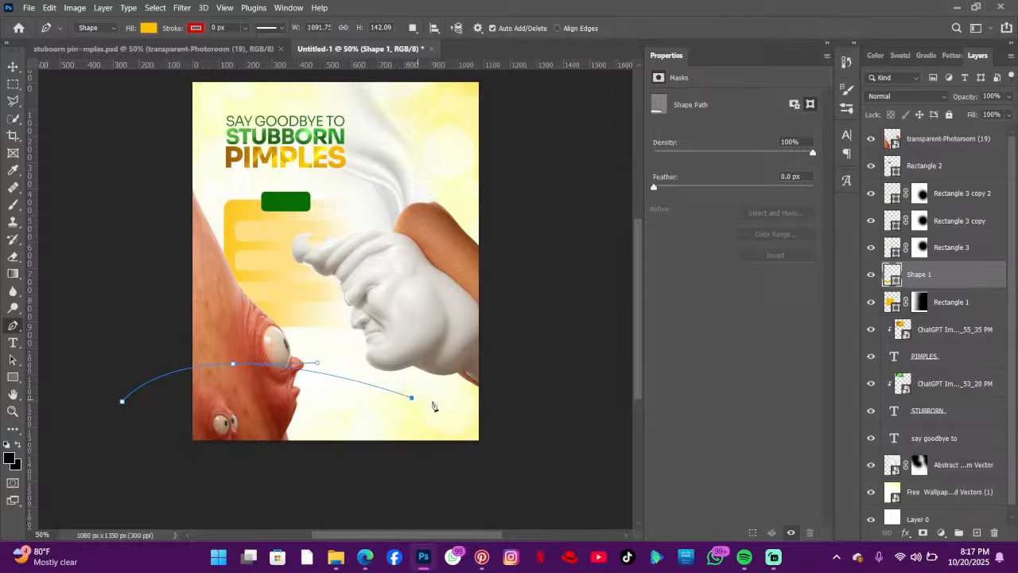
{"action": "left_click_drag", "start_coordinate": [411, 396], "coordinate": [526, 380]}
{"action": "left_click_drag", "start_coordinate": [540, 475], "coordinate": [425, 509]}
{"action": "left_click_drag", "start_coordinate": [269, 525], "coordinate": [121, 463]}
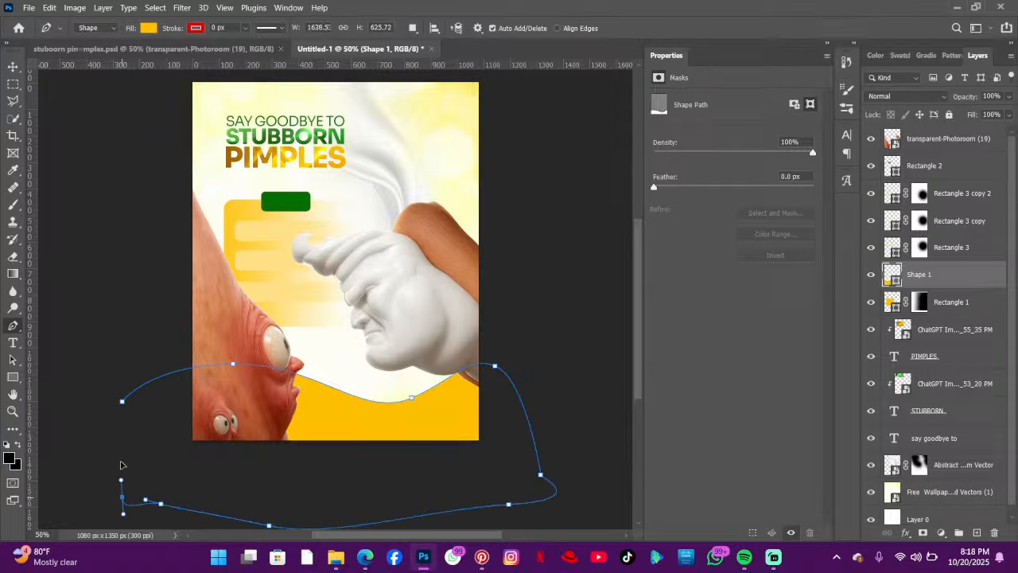
{"action": "left_click", "coordinate": [122, 401]}
- Change the fill of the wavy footer shape to the recently used dark green
{"action": "left_click", "coordinate": [149, 29]}
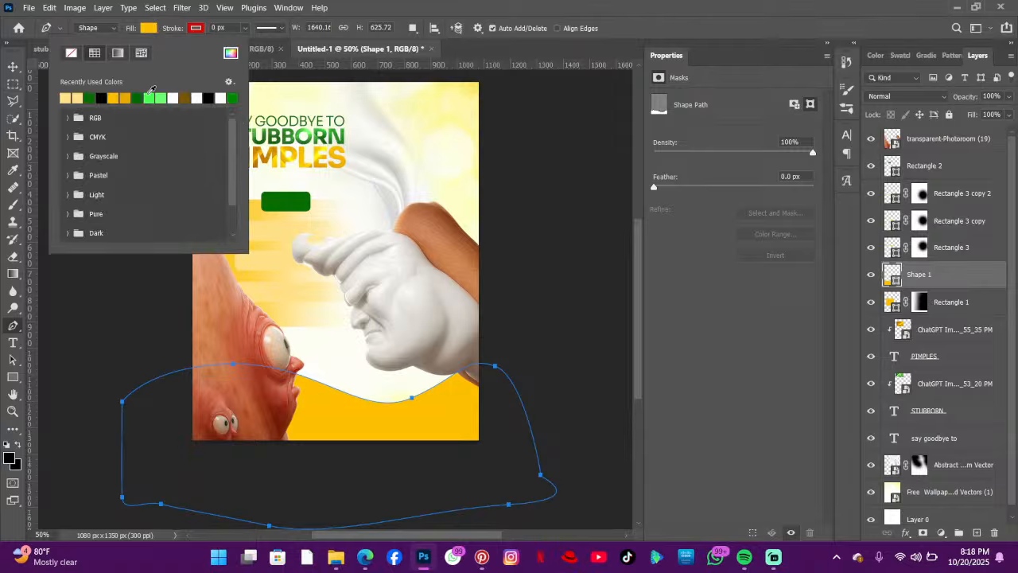
{"action": "left_click", "coordinate": [139, 96]}
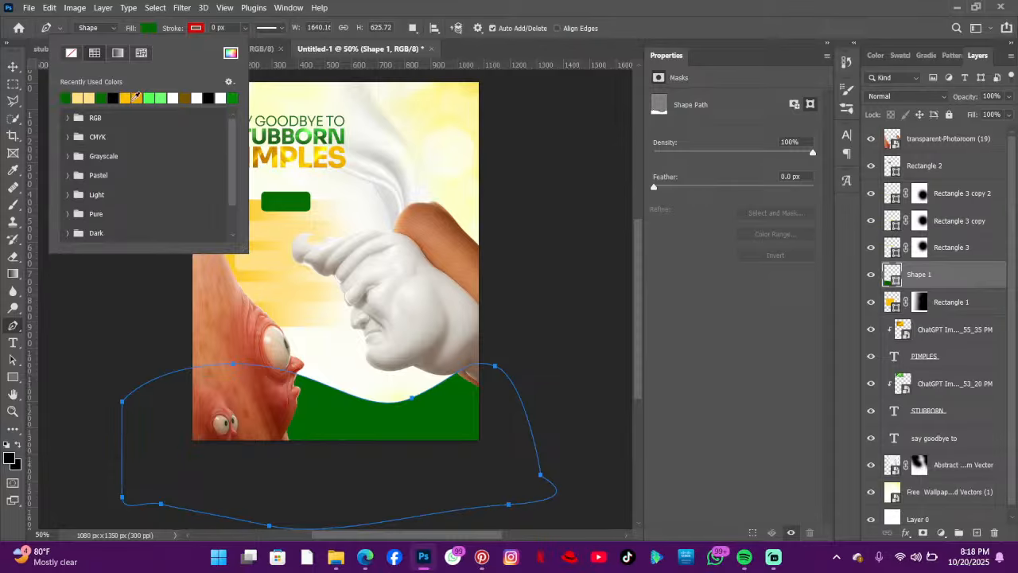
{"action": "left_click", "coordinate": [12, 66]}
{"action": "left_click", "coordinate": [13, 66]}
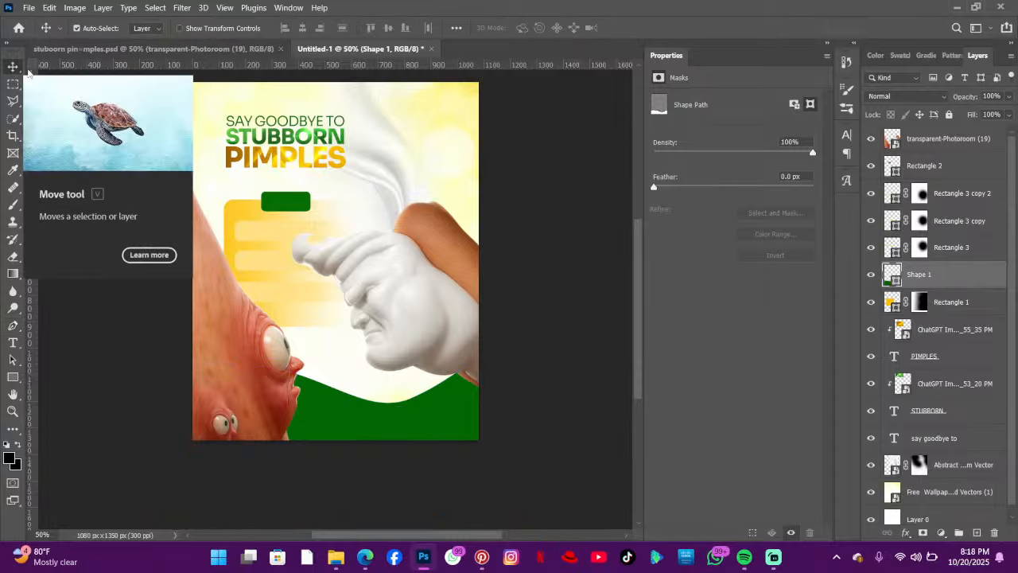
- Select the yellow wallpaper background layer behind the artwork
{"action": "scroll", "coordinate": [387, 323], "scroll_direction": "down", "scroll_amount": 3}
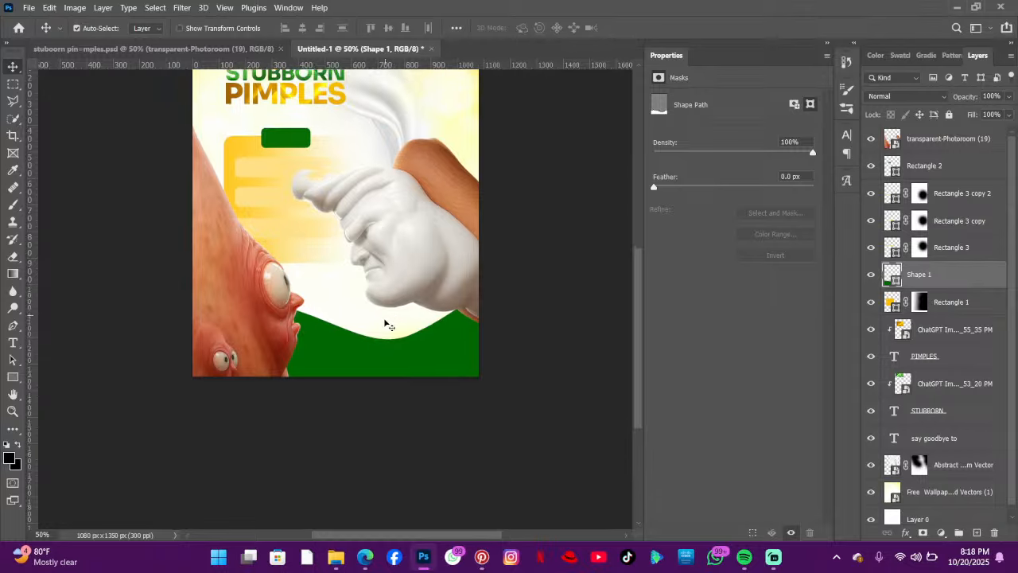
{"action": "scroll", "coordinate": [395, 343], "scroll_direction": "down", "scroll_amount": 3}
{"action": "scroll", "coordinate": [341, 369], "scroll_direction": "up", "scroll_amount": 3}
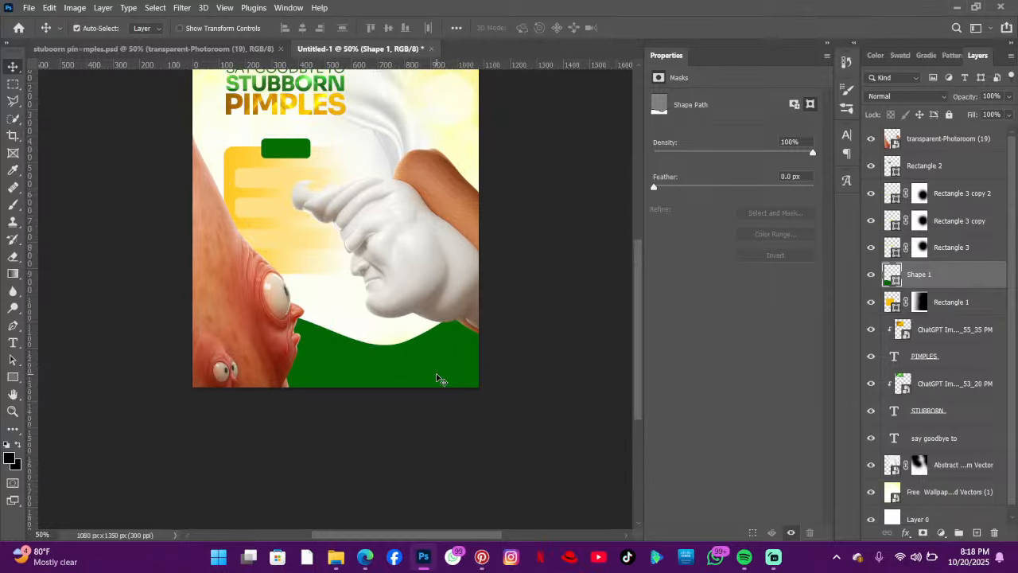
{"action": "scroll", "coordinate": [429, 381], "scroll_direction": "down", "scroll_amount": 2}
{"action": "scroll", "coordinate": [430, 381], "scroll_direction": "up", "scroll_amount": 7}
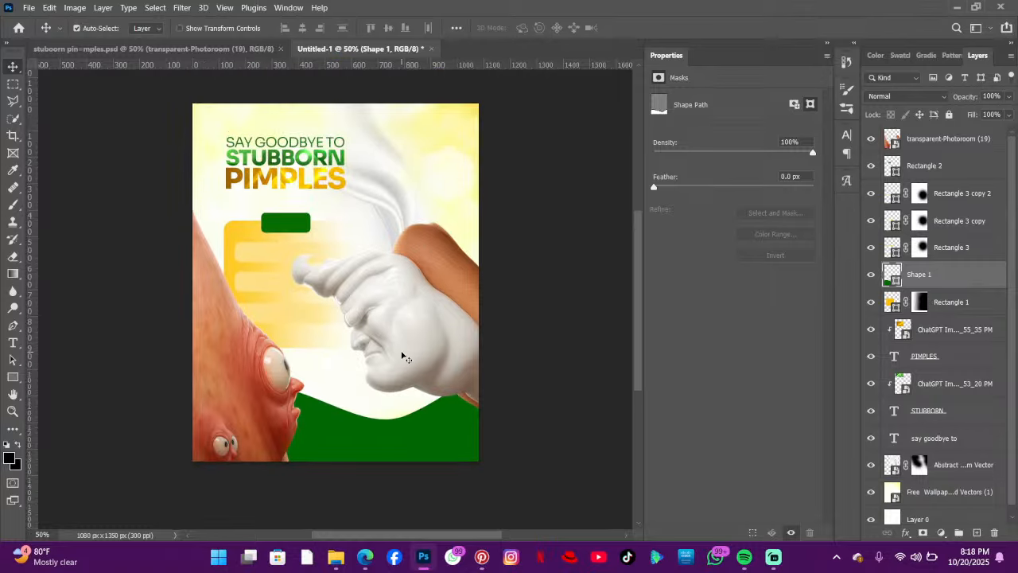
{"action": "scroll", "coordinate": [398, 372], "scroll_direction": "down", "scroll_amount": 2}
{"action": "left_click", "coordinate": [341, 383]}
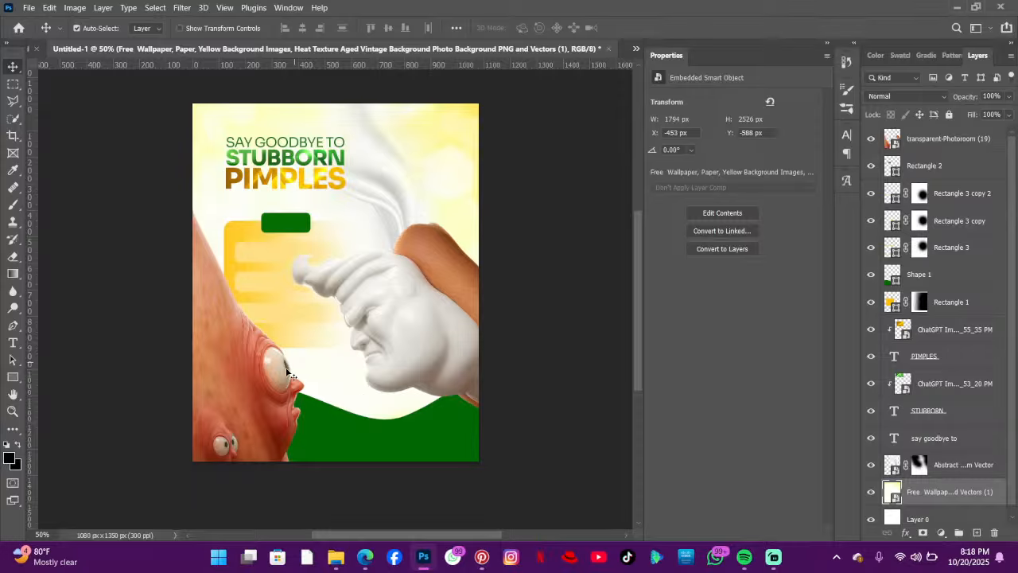
{"action": "left_click", "coordinate": [336, 556]}
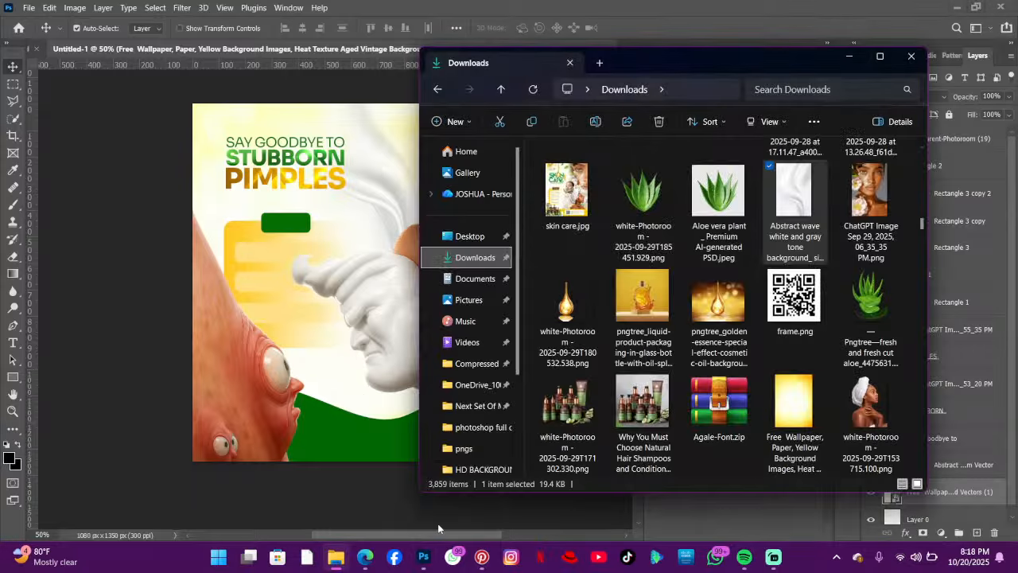
{"action": "scroll", "coordinate": [643, 308], "scroll_direction": "down", "scroll_amount": 5}
{"action": "scroll", "coordinate": [643, 308], "scroll_direction": "down", "scroll_amount": 15}
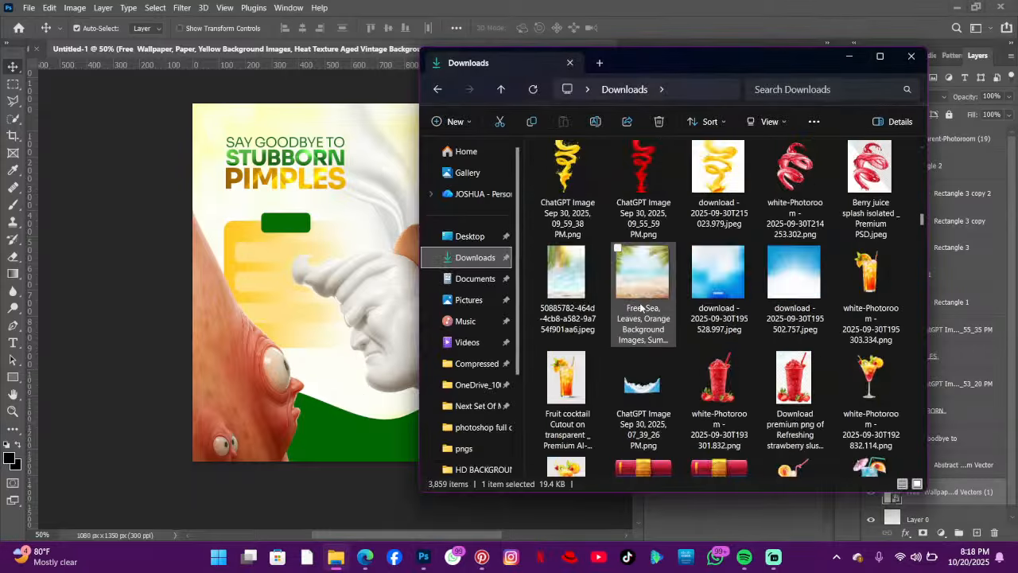
{"action": "scroll", "coordinate": [643, 307], "scroll_direction": "down", "scroll_amount": 15}
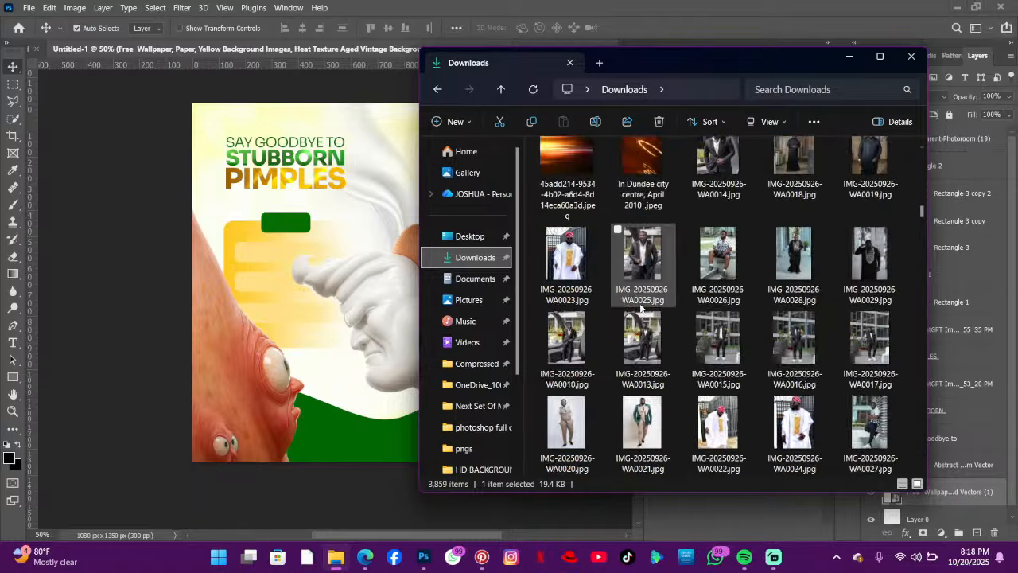
{"action": "scroll", "coordinate": [642, 308], "scroll_direction": "down", "scroll_amount": 15}
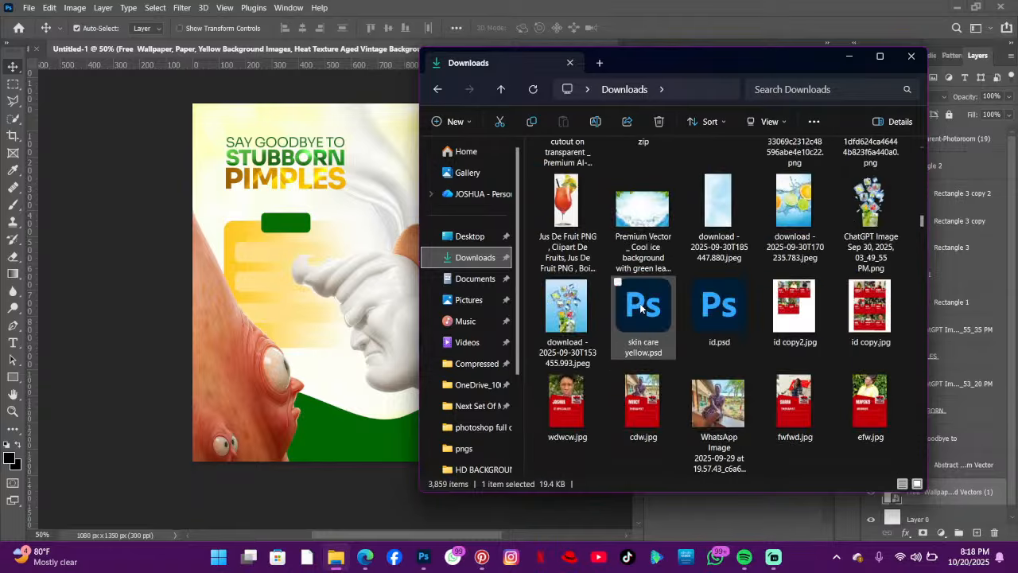
{"action": "scroll", "coordinate": [639, 309], "scroll_direction": "down", "scroll_amount": 12}
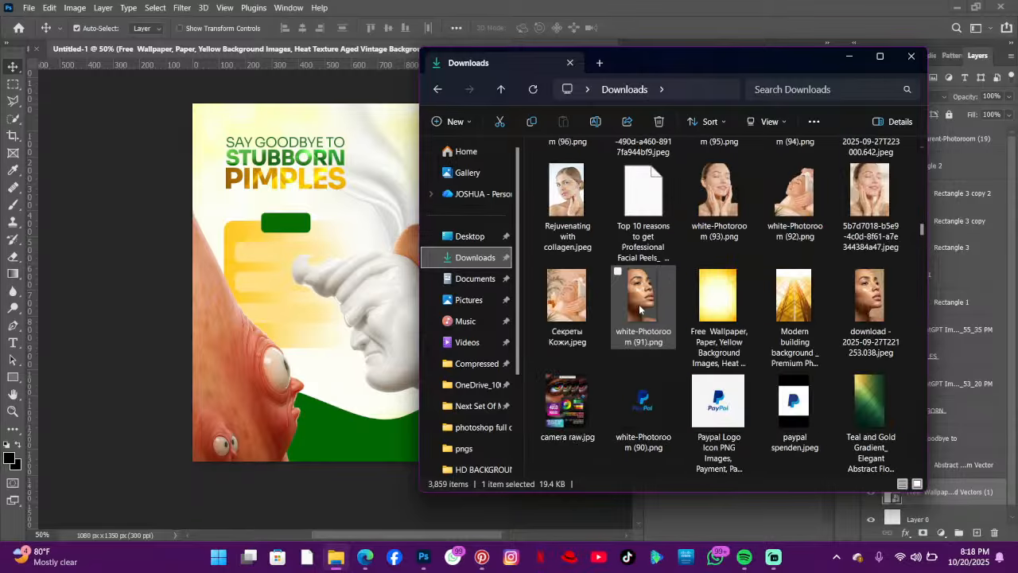
{"action": "scroll", "coordinate": [640, 308], "scroll_direction": "up", "scroll_amount": 2}
{"action": "scroll", "coordinate": [640, 309], "scroll_direction": "up", "scroll_amount": 2}
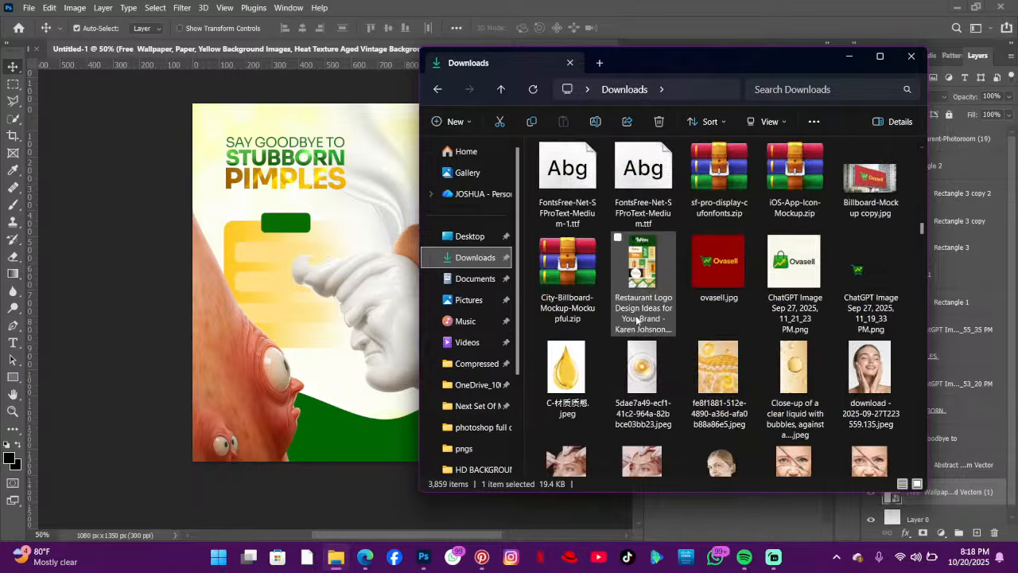
{"action": "left_click_drag", "start_coordinate": [635, 314], "coordinate": [359, 377]}
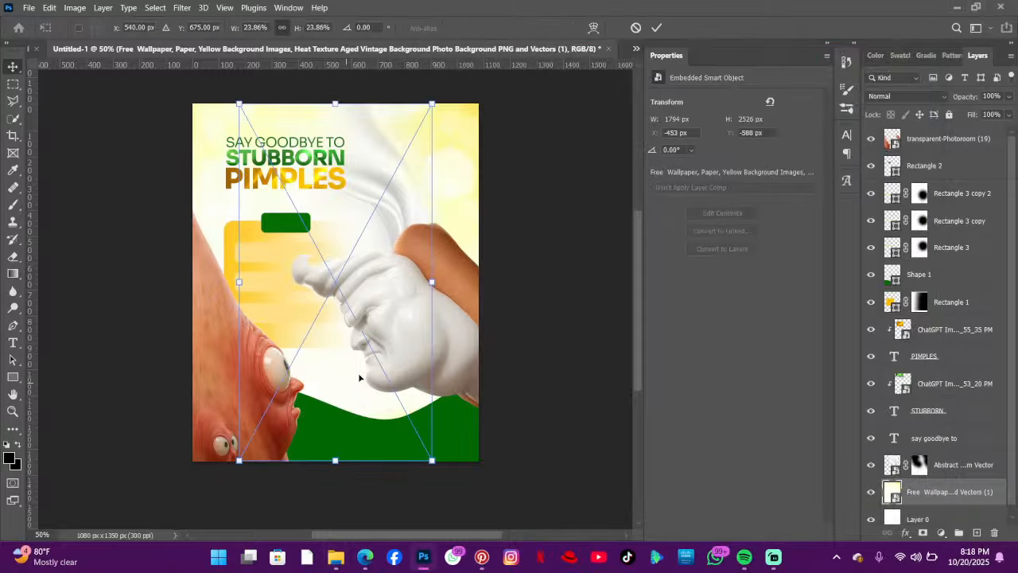
{"action": "left_click_drag", "start_coordinate": [426, 293], "coordinate": [369, 414]}
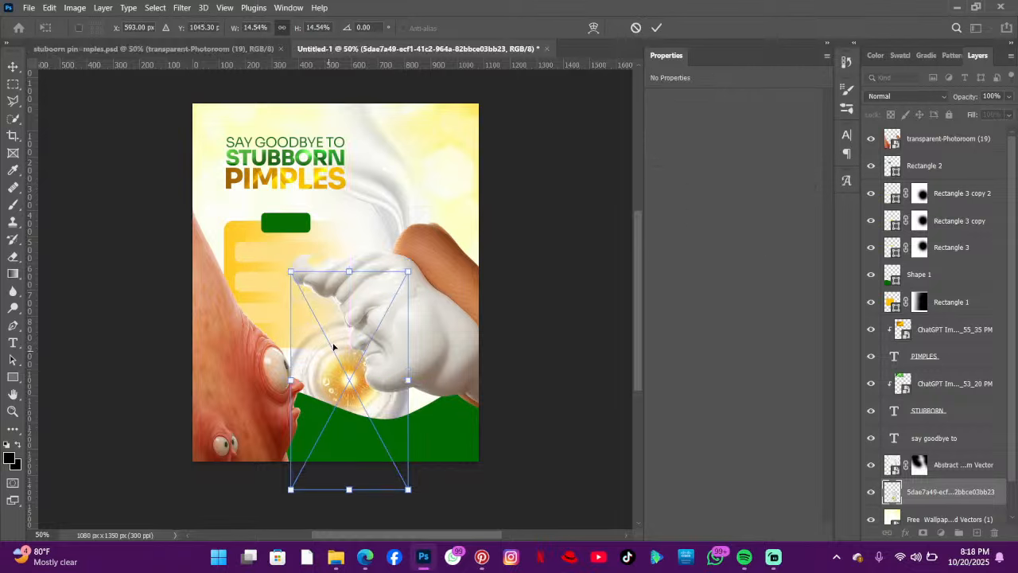
{"action": "left_click", "coordinate": [635, 28]}
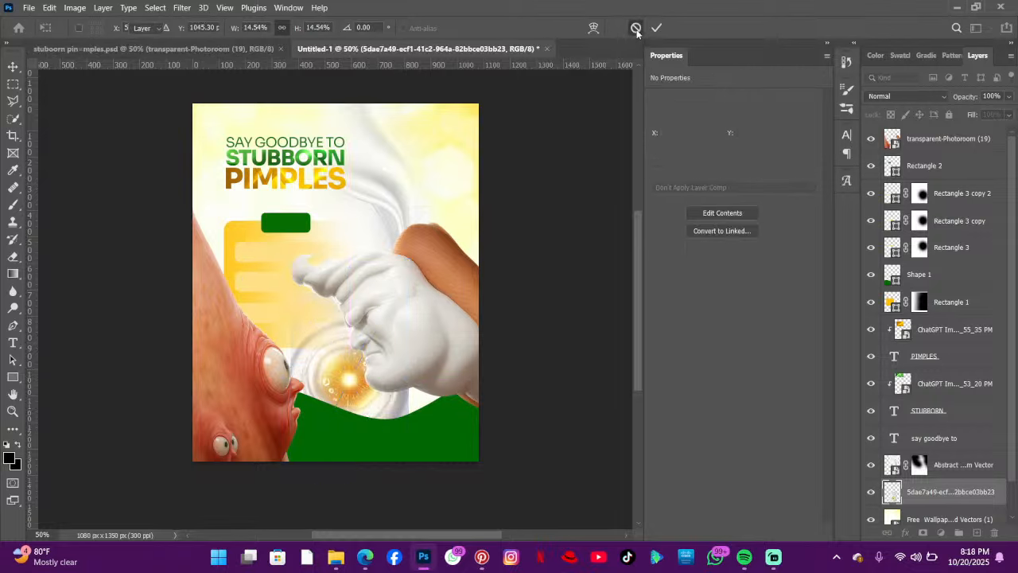
- Switch to the Downloads folder in File Explorer and look through the older files for an additional image for the flyer
{"action": "mouse_move", "coordinate": [371, 547]}
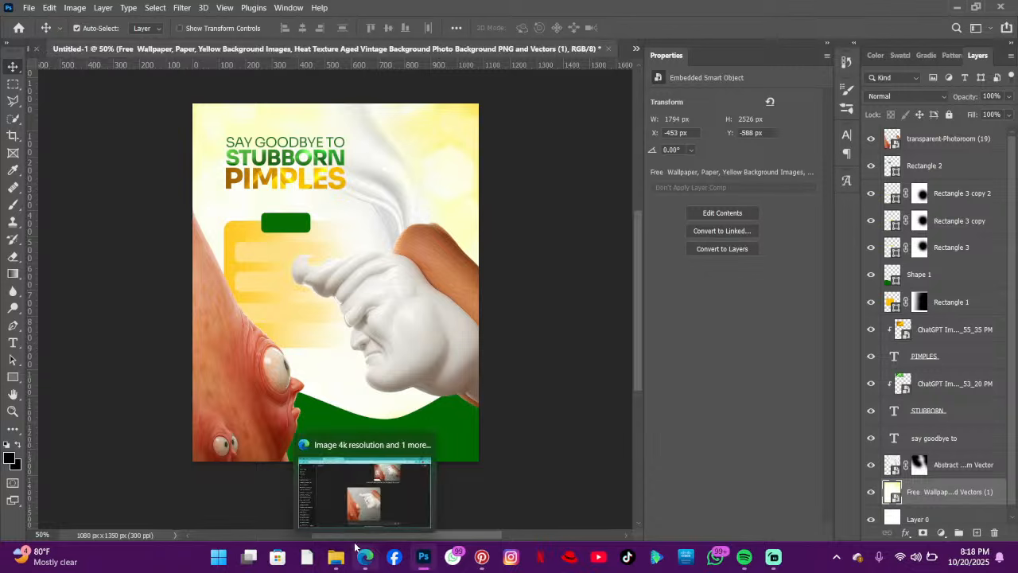
{"action": "mouse_move", "coordinate": [338, 559]}
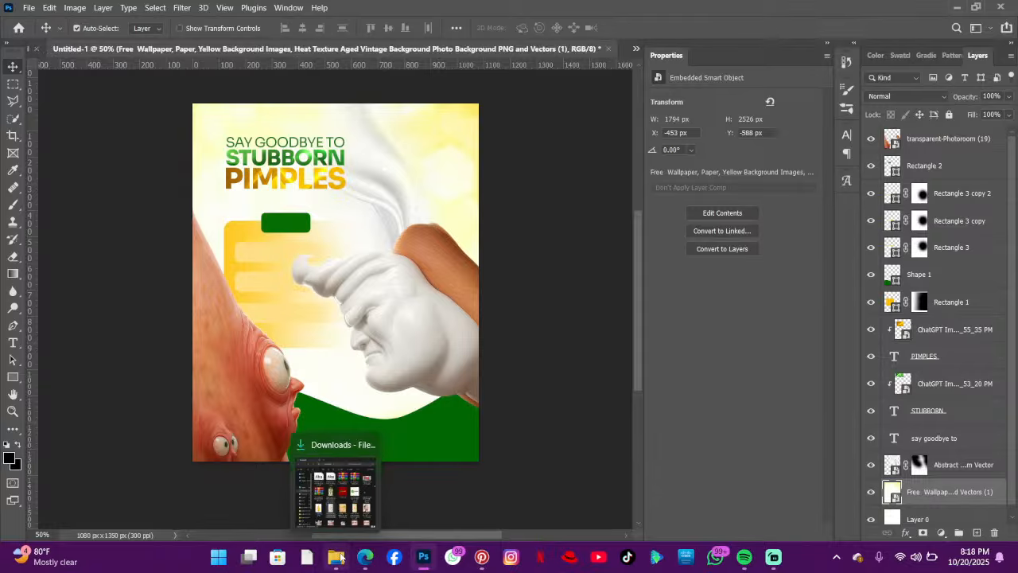
{"action": "left_click", "coordinate": [340, 558]}
{"action": "scroll", "coordinate": [671, 373], "scroll_direction": "down", "scroll_amount": 6}
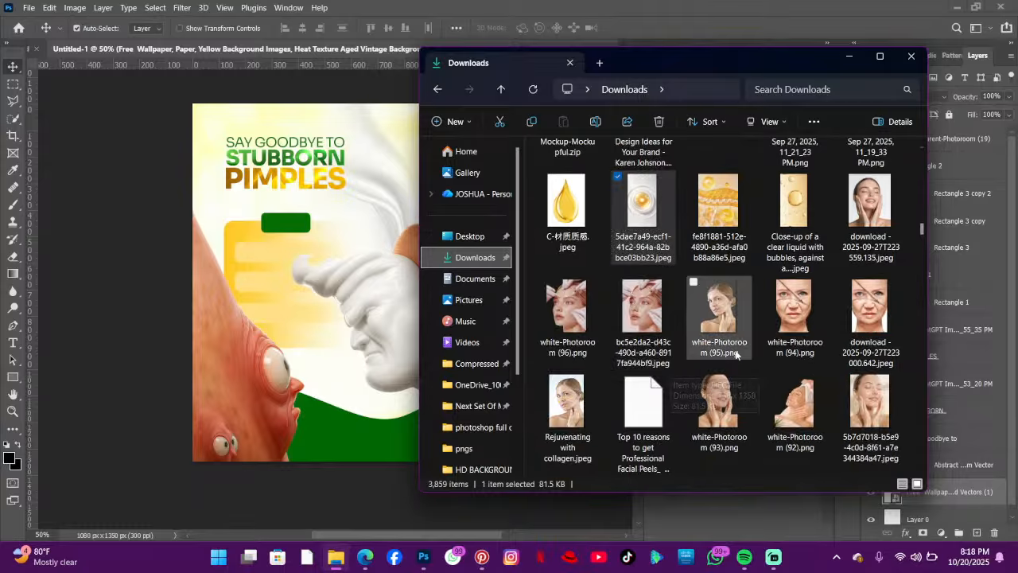
{"action": "scroll", "coordinate": [741, 345], "scroll_direction": "up", "scroll_amount": 4}
{"action": "scroll", "coordinate": [739, 345], "scroll_direction": "up", "scroll_amount": 5}
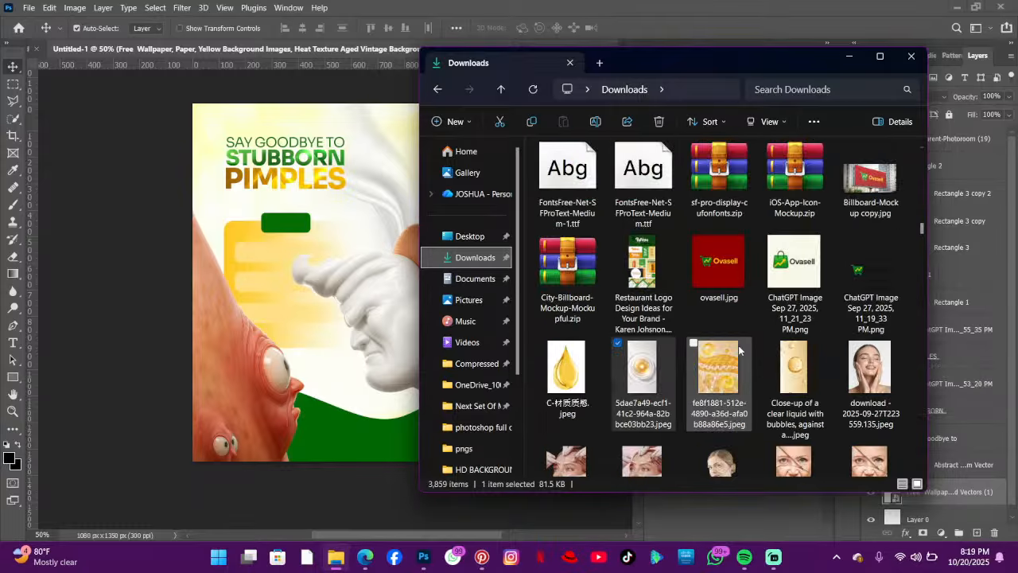
{"action": "scroll", "coordinate": [739, 346], "scroll_direction": "down", "scroll_amount": 12}
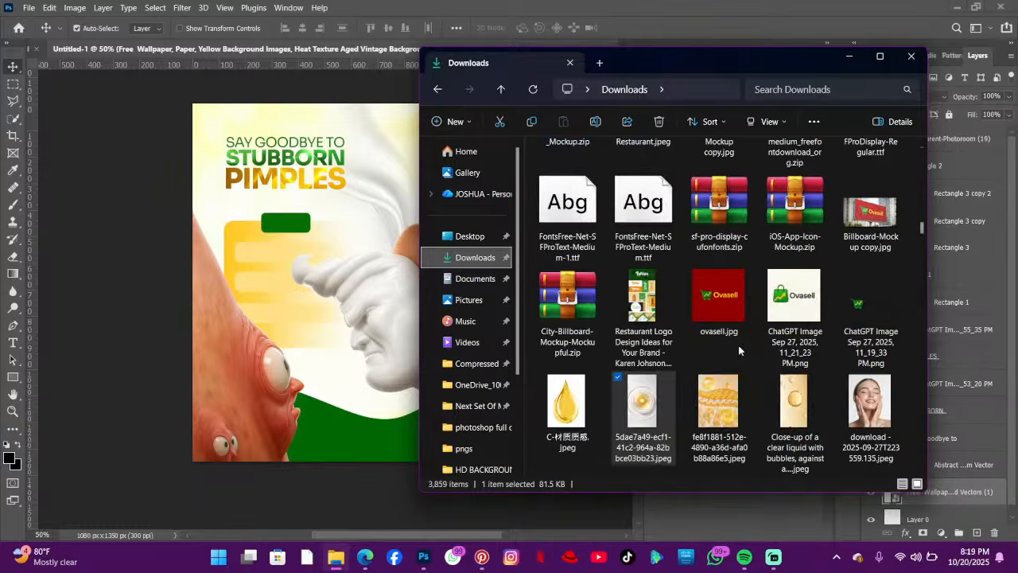
{"action": "scroll", "coordinate": [710, 302], "scroll_direction": "down", "scroll_amount": 10}
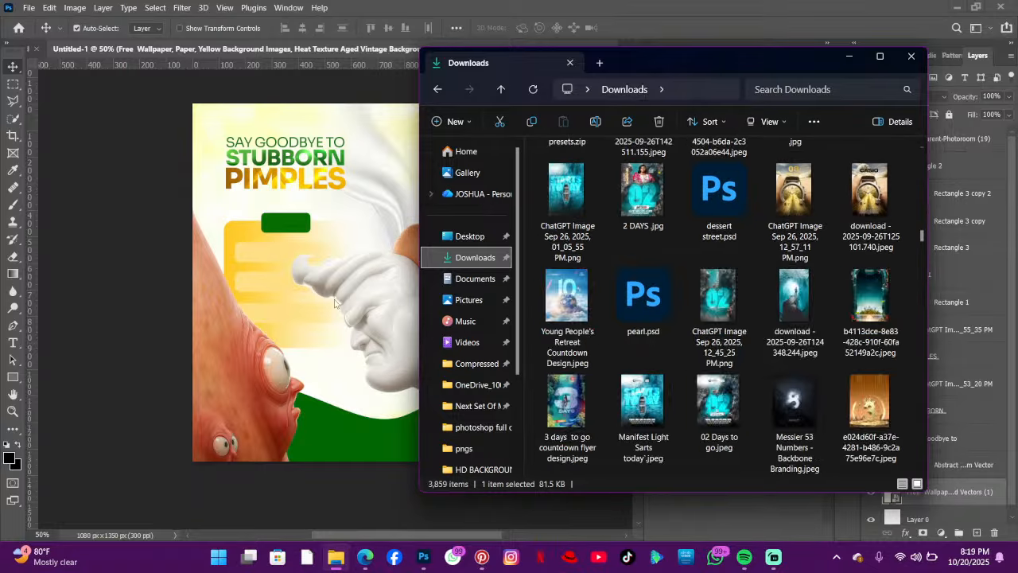
{"action": "scroll", "coordinate": [684, 285], "scroll_direction": "down", "scroll_amount": 5}
{"action": "scroll", "coordinate": [740, 301], "scroll_direction": "down", "scroll_amount": 10}
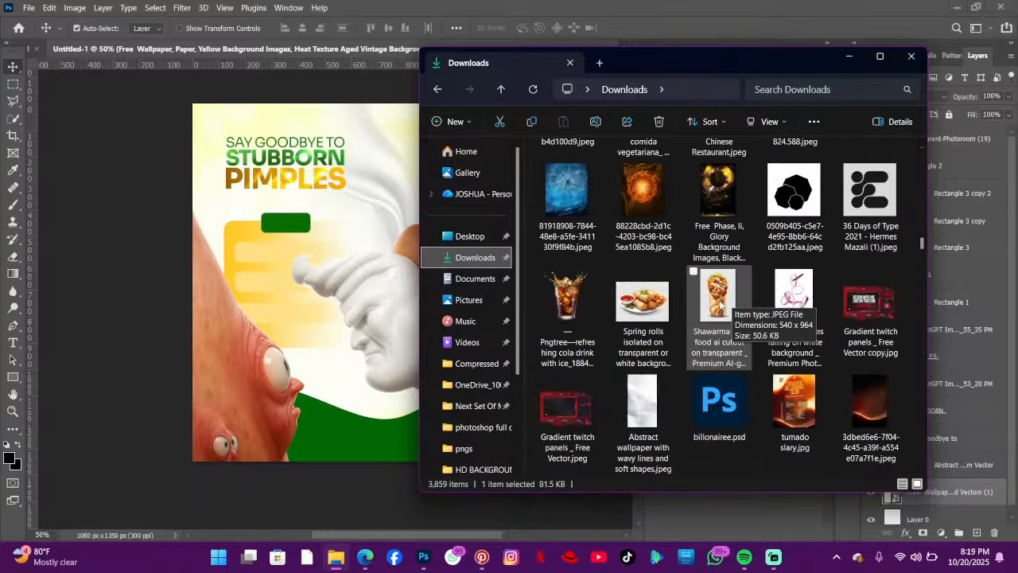
{"action": "scroll", "coordinate": [719, 303], "scroll_direction": "down", "scroll_amount": 10}
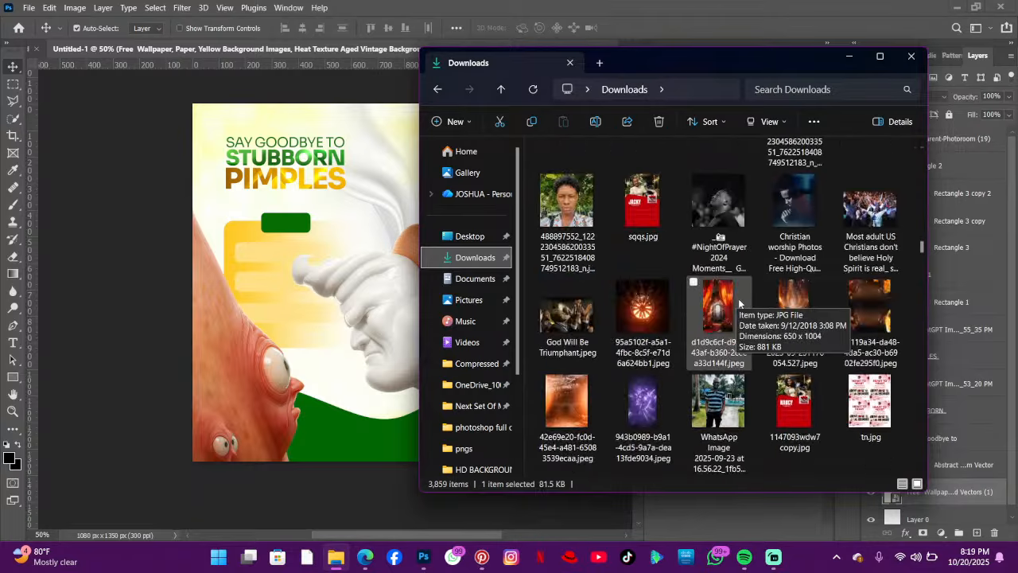
{"action": "scroll", "coordinate": [716, 303], "scroll_direction": "down", "scroll_amount": 10}
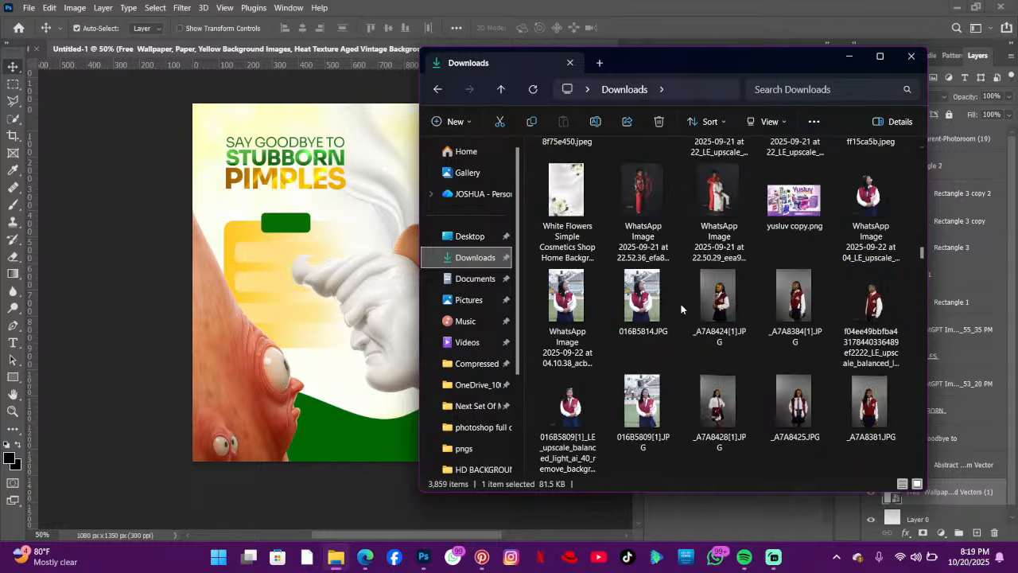
{"action": "scroll", "coordinate": [681, 308], "scroll_direction": "down", "scroll_amount": 10}
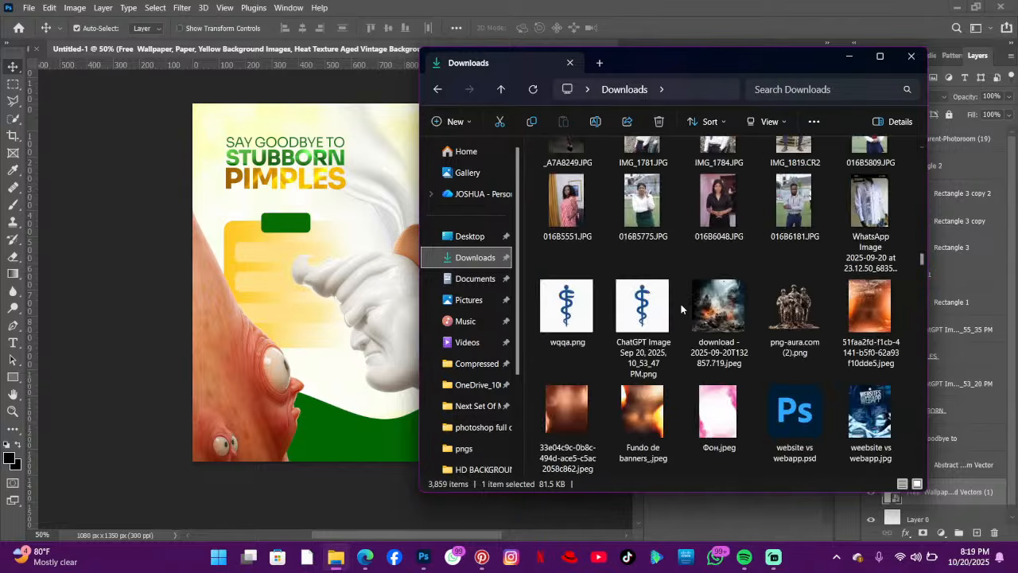
{"action": "scroll", "coordinate": [681, 309], "scroll_direction": "down", "scroll_amount": 10}
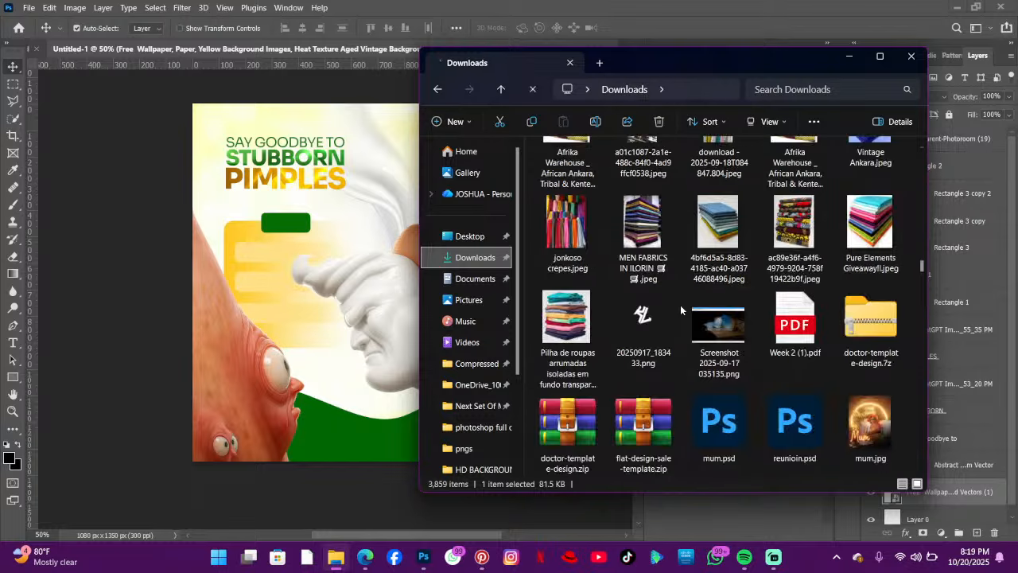
{"action": "scroll", "coordinate": [680, 309], "scroll_direction": "down", "scroll_amount": 10}
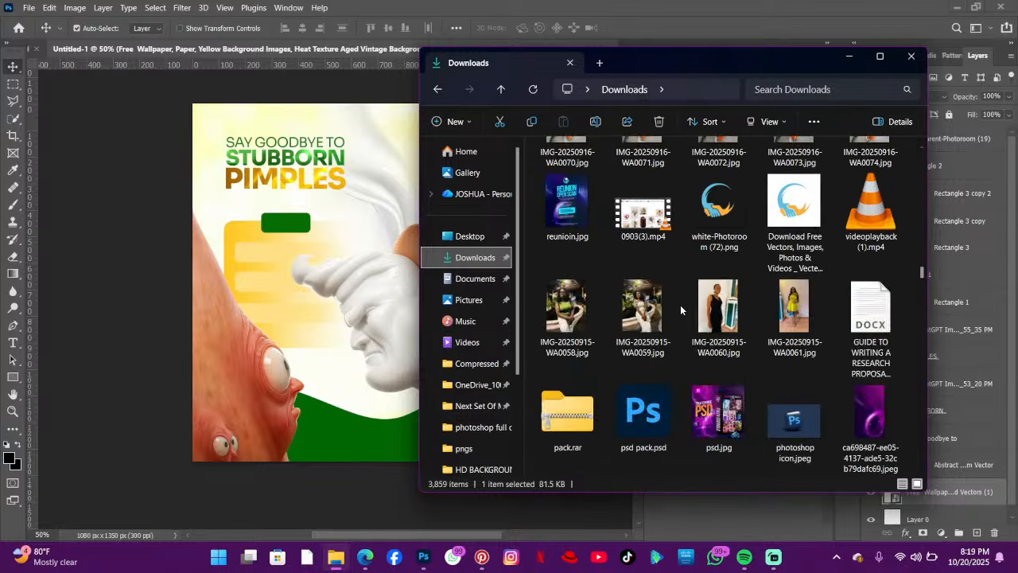
{"action": "scroll", "coordinate": [680, 309], "scroll_direction": "down", "scroll_amount": 10}
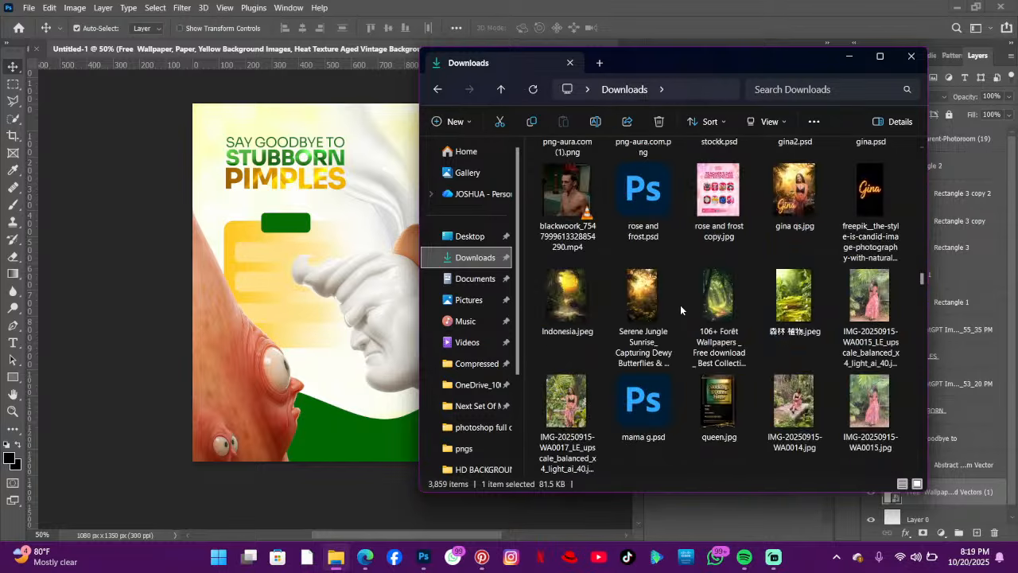
{"action": "scroll", "coordinate": [680, 310], "scroll_direction": "down", "scroll_amount": 10}
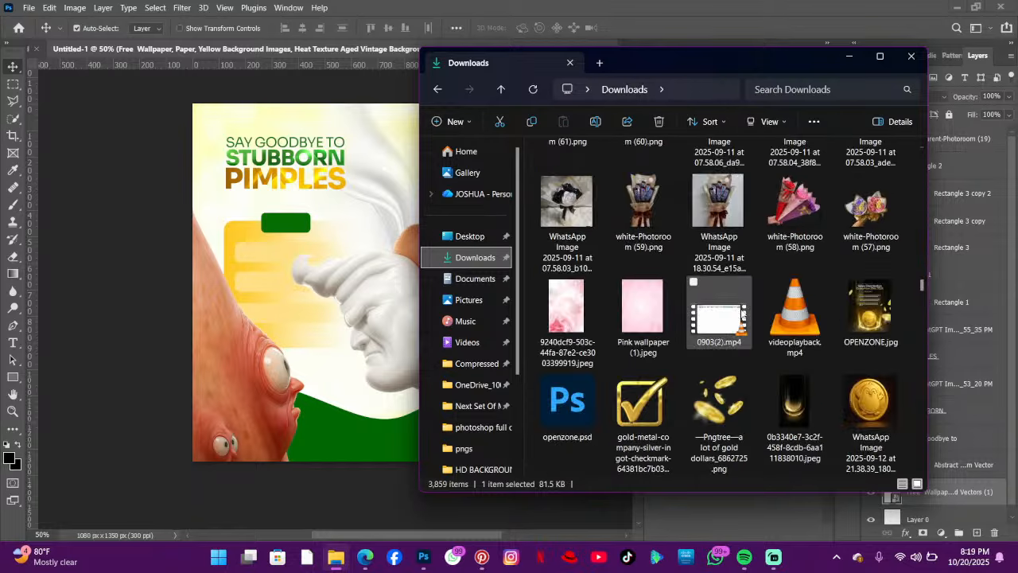
{"action": "scroll", "coordinate": [756, 312], "scroll_direction": "down", "scroll_amount": 10}
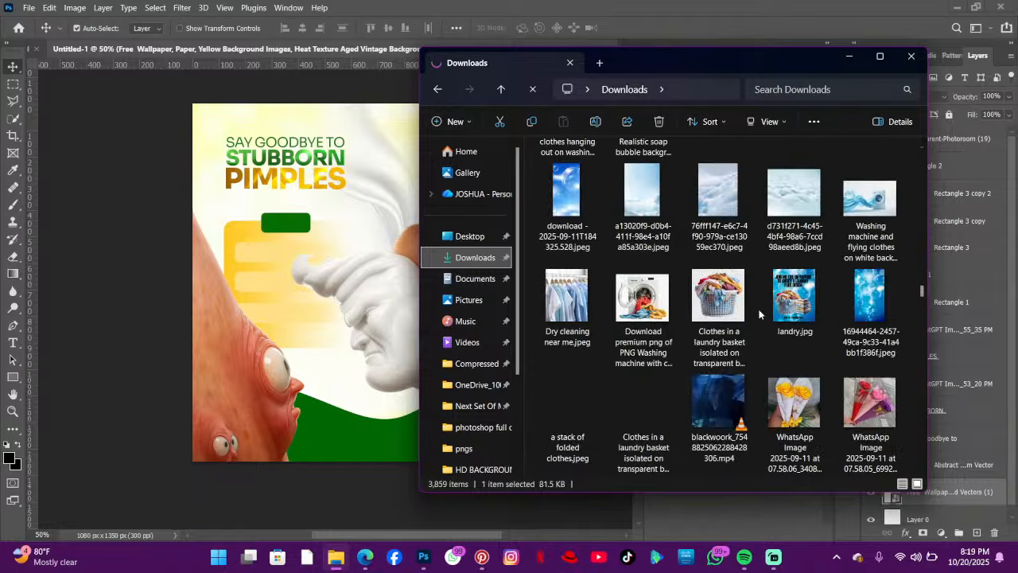
{"action": "scroll", "coordinate": [758, 312], "scroll_direction": "down", "scroll_amount": 10}
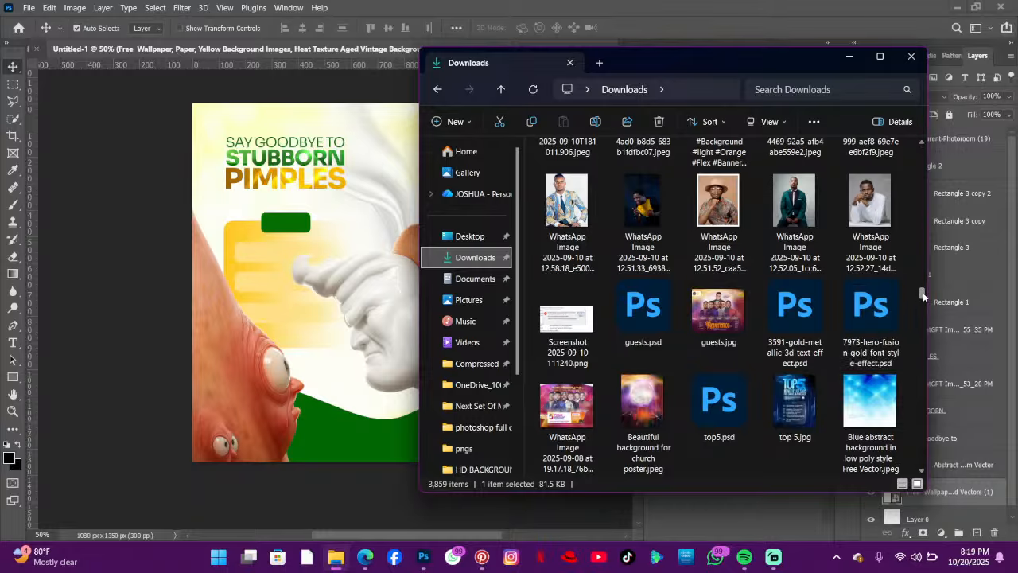
- Return to the skincare files in Downloads and view skin care.jpg as a design reference, closing the preview when done
{"action": "left_click_drag", "start_coordinate": [923, 296], "coordinate": [917, 236]}
{"action": "scroll", "coordinate": [879, 241], "scroll_direction": "up", "scroll_amount": 7}
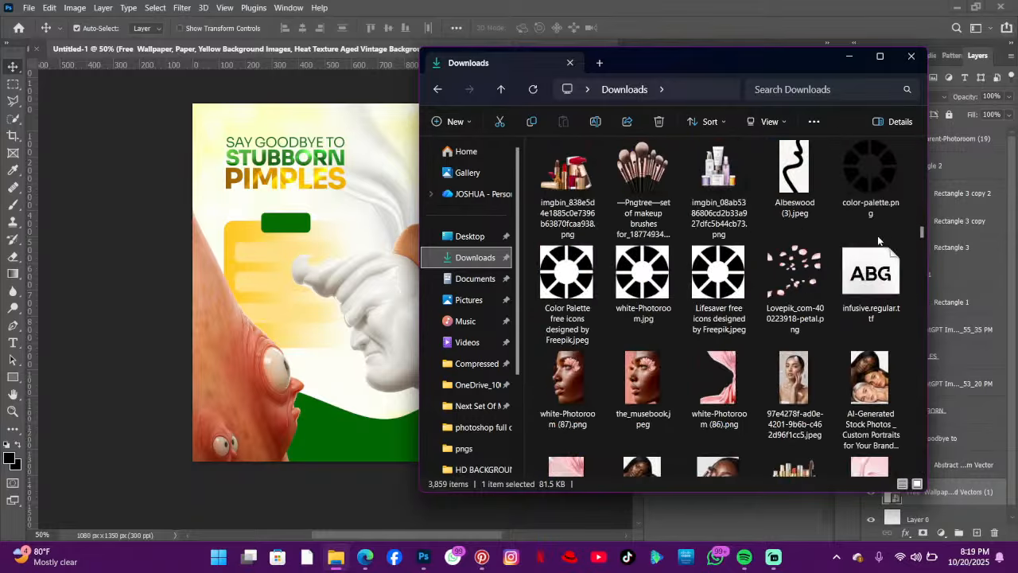
{"action": "scroll", "coordinate": [879, 240], "scroll_direction": "up", "scroll_amount": 10}
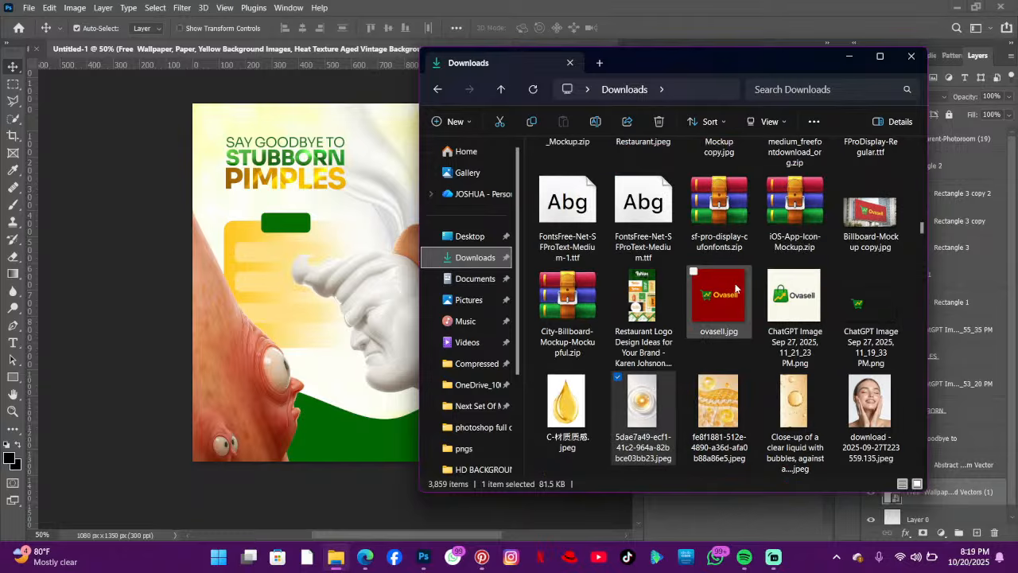
{"action": "scroll", "coordinate": [735, 290], "scroll_direction": "up", "scroll_amount": 10}
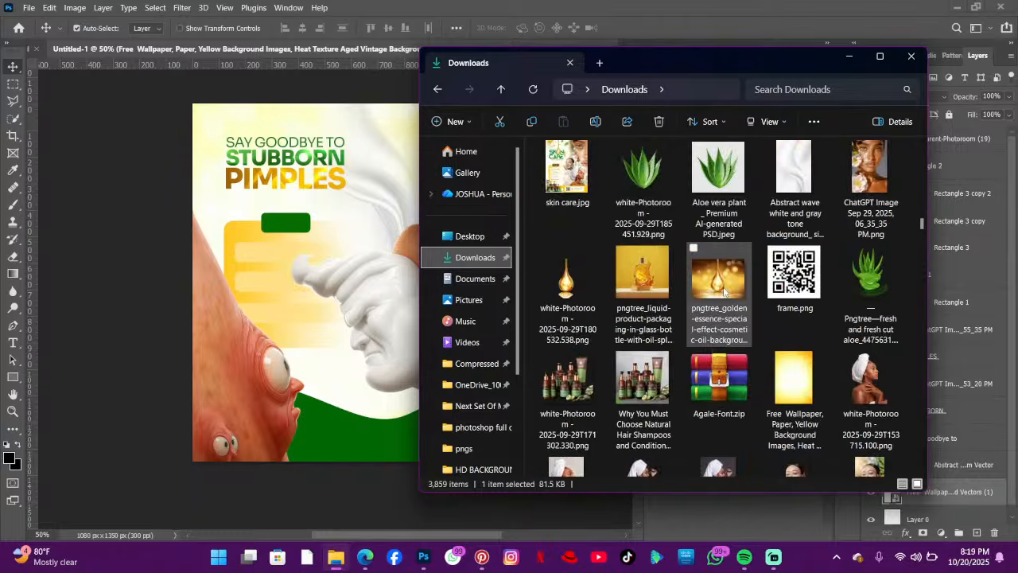
{"action": "scroll", "coordinate": [793, 316], "scroll_direction": "up", "scroll_amount": 2}
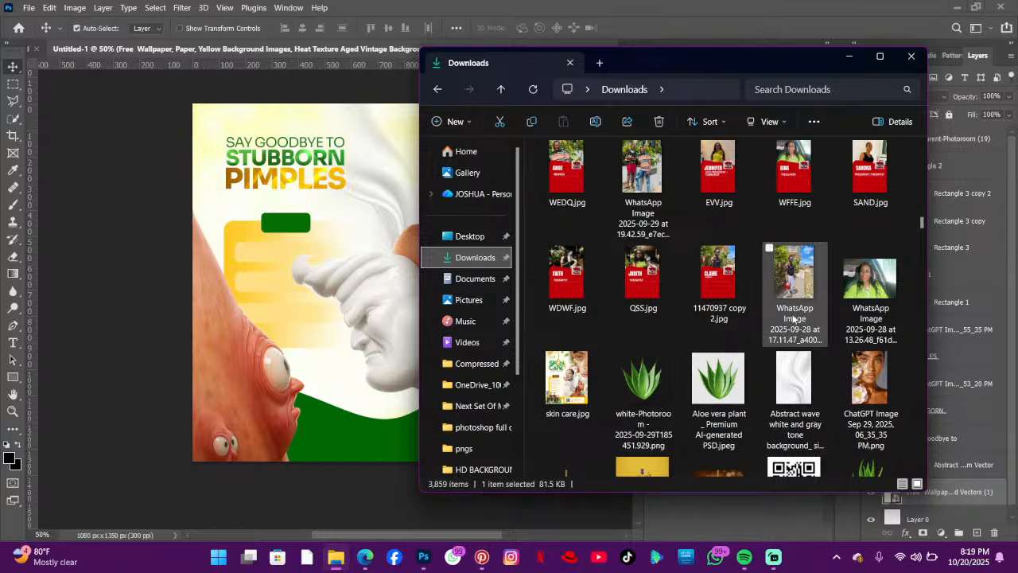
{"action": "left_click", "coordinate": [580, 365]}
{"action": "double_click", "coordinate": [581, 366]}
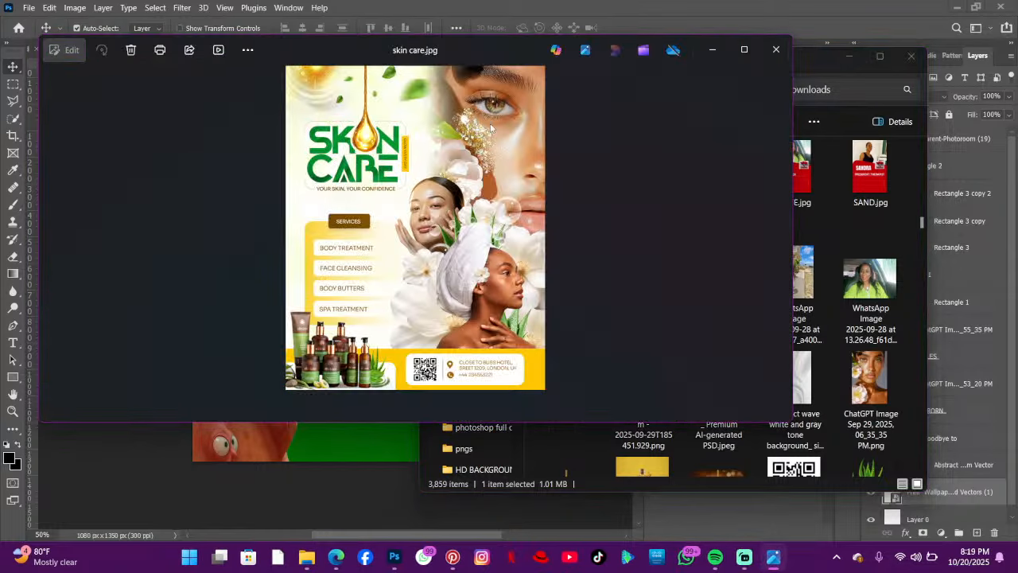
{"action": "left_click", "coordinate": [777, 50]}
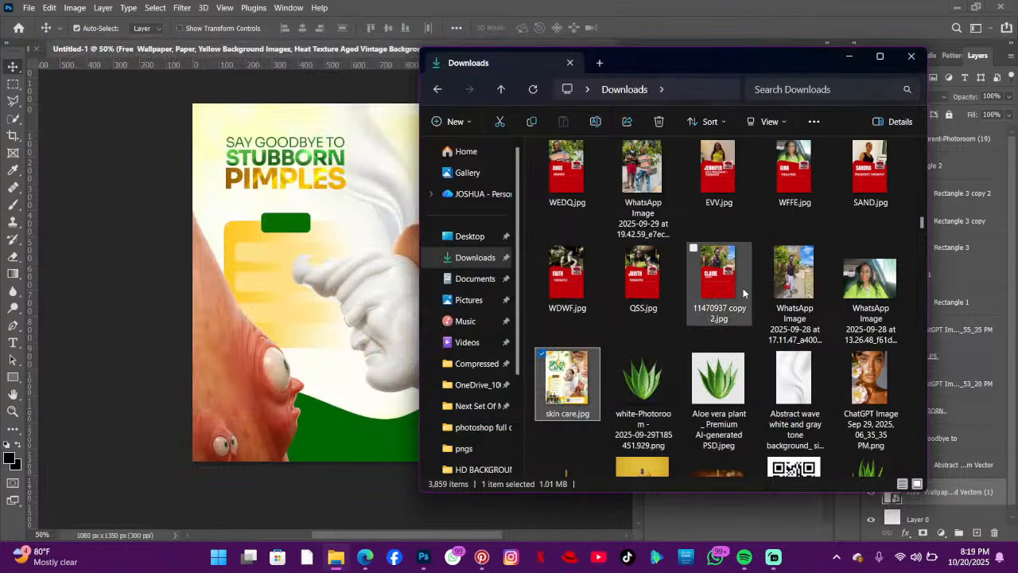
- Browse from the older to the newer files in Downloads for a skincare texture image to add to the flyer
{"action": "scroll", "coordinate": [744, 294], "scroll_direction": "up", "scroll_amount": 2}
{"action": "scroll", "coordinate": [743, 294], "scroll_direction": "up", "scroll_amount": 5}
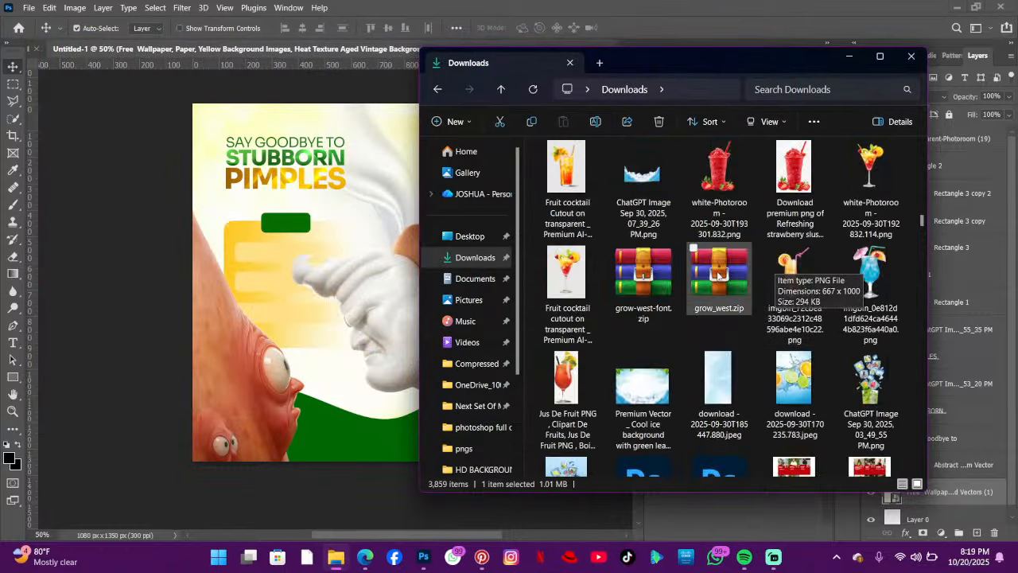
{"action": "scroll", "coordinate": [783, 280], "scroll_direction": "up", "scroll_amount": 3}
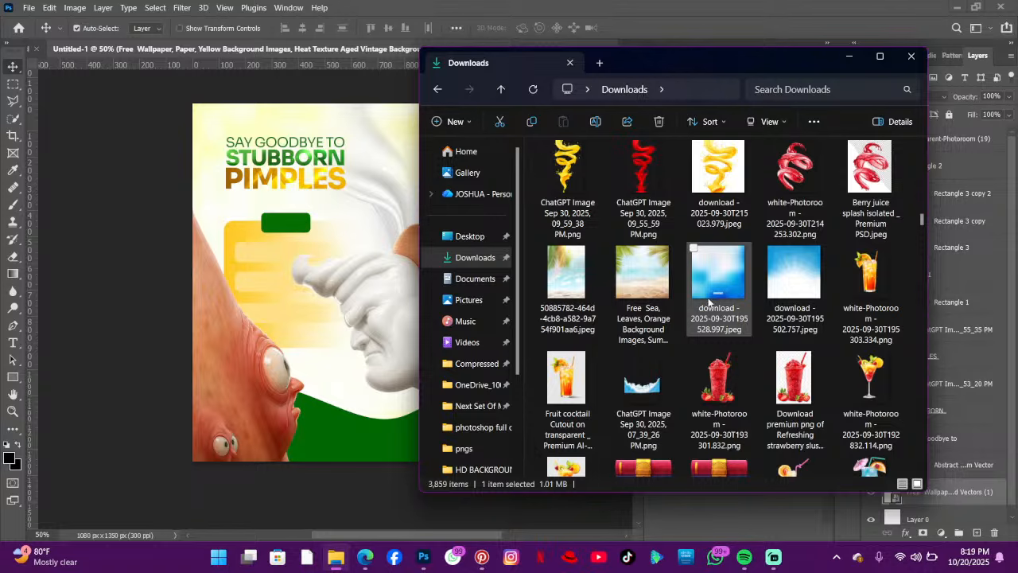
{"action": "scroll", "coordinate": [692, 301], "scroll_direction": "up", "scroll_amount": 3}
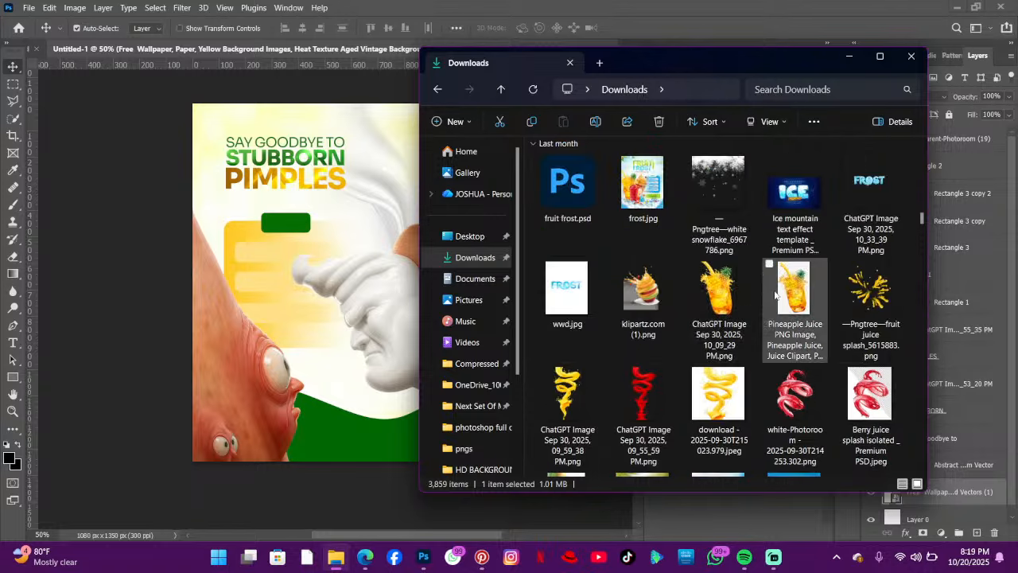
{"action": "scroll", "coordinate": [822, 286], "scroll_direction": "up", "scroll_amount": 4}
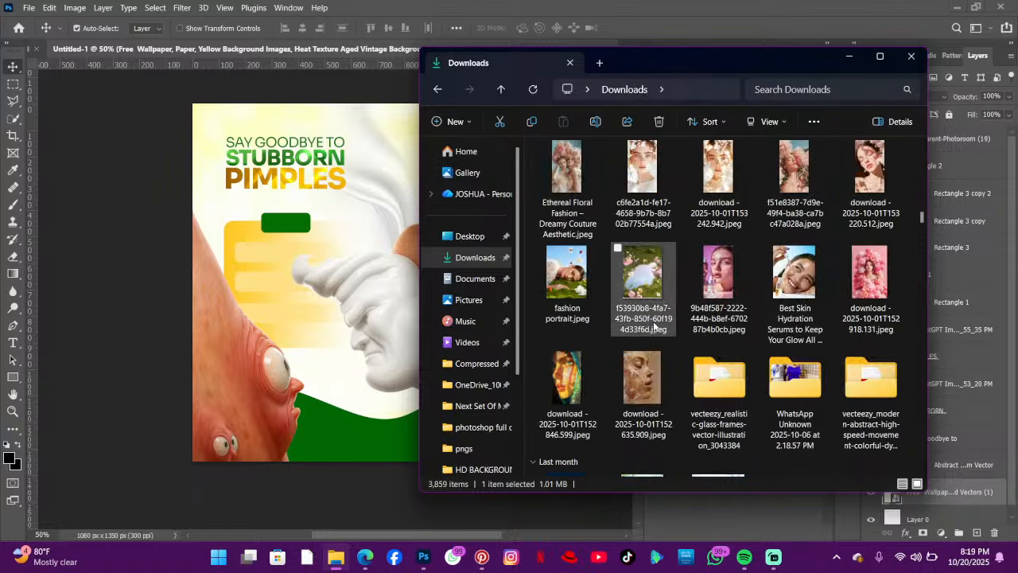
{"action": "scroll", "coordinate": [668, 313], "scroll_direction": "up", "scroll_amount": 6}
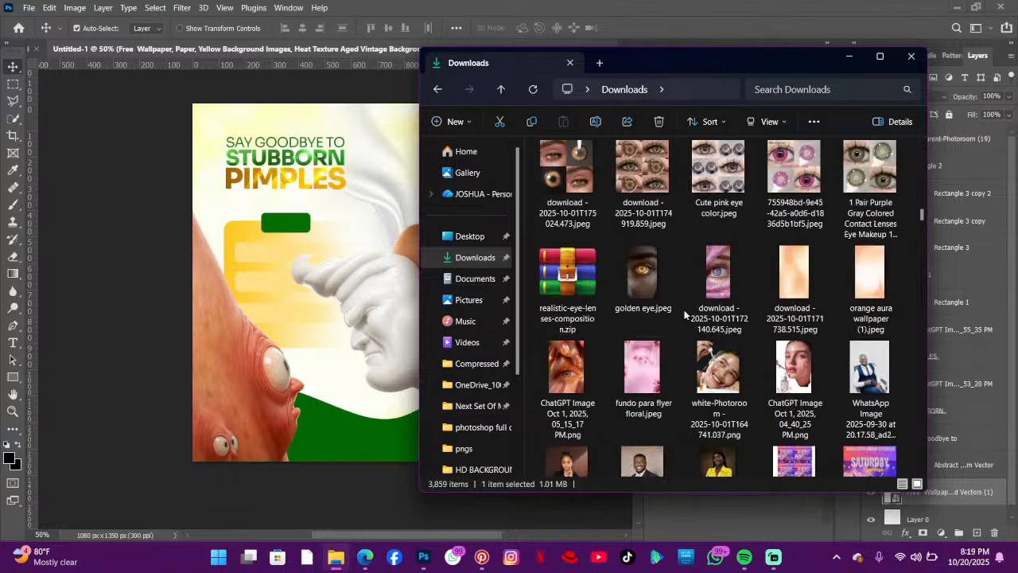
{"action": "scroll", "coordinate": [678, 310], "scroll_direction": "up", "scroll_amount": 10}
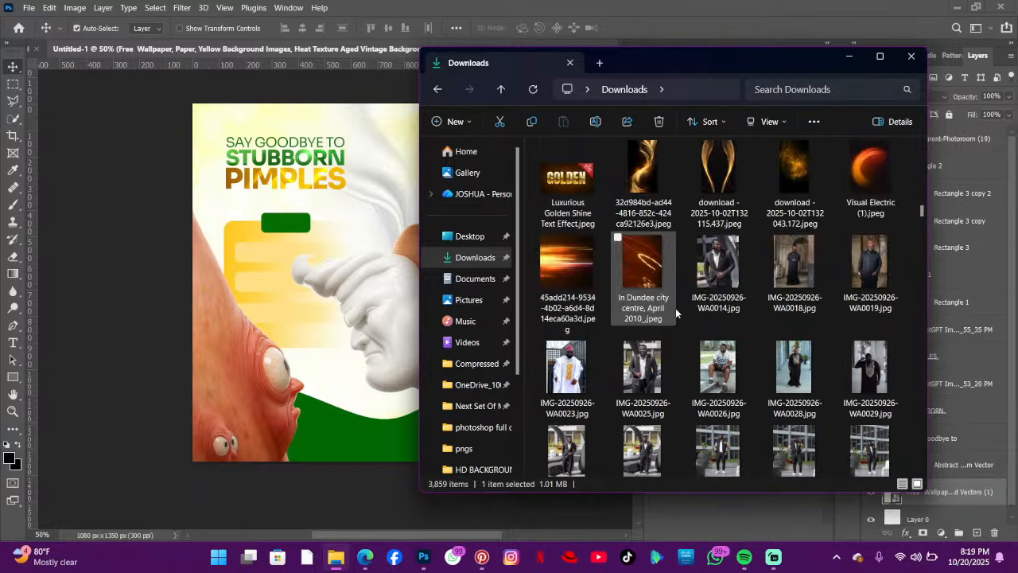
{"action": "scroll", "coordinate": [675, 308], "scroll_direction": "up", "scroll_amount": 12}
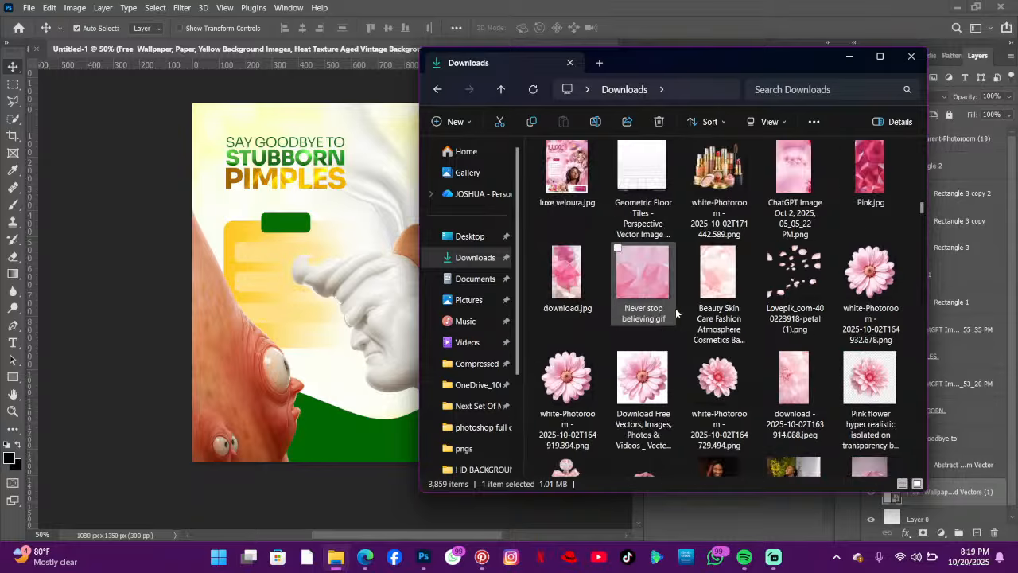
{"action": "scroll", "coordinate": [675, 308], "scroll_direction": "up", "scroll_amount": 10}
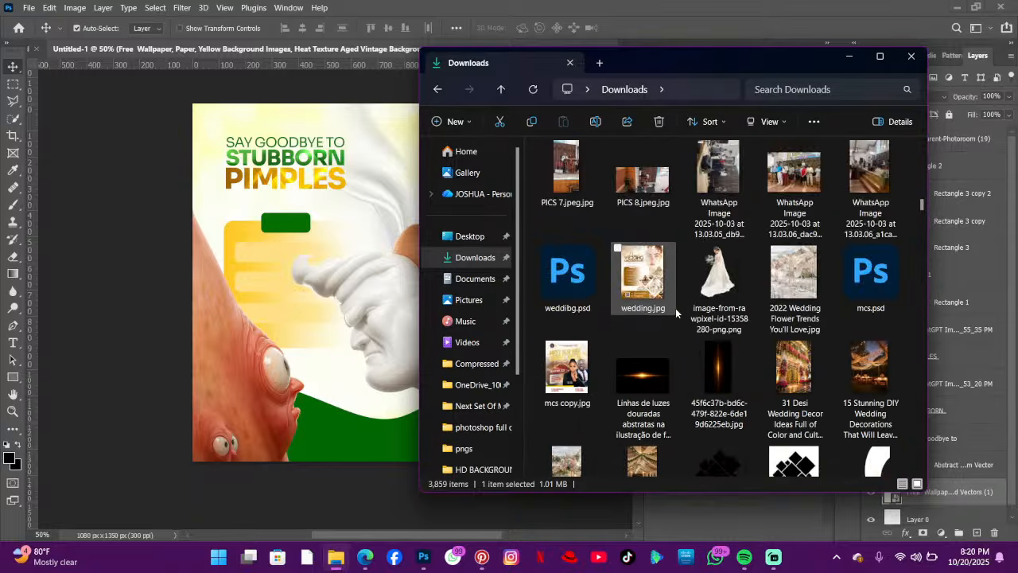
{"action": "scroll", "coordinate": [676, 312], "scroll_direction": "up", "scroll_amount": 5}
{"action": "scroll", "coordinate": [676, 307], "scroll_direction": "up", "scroll_amount": 6}
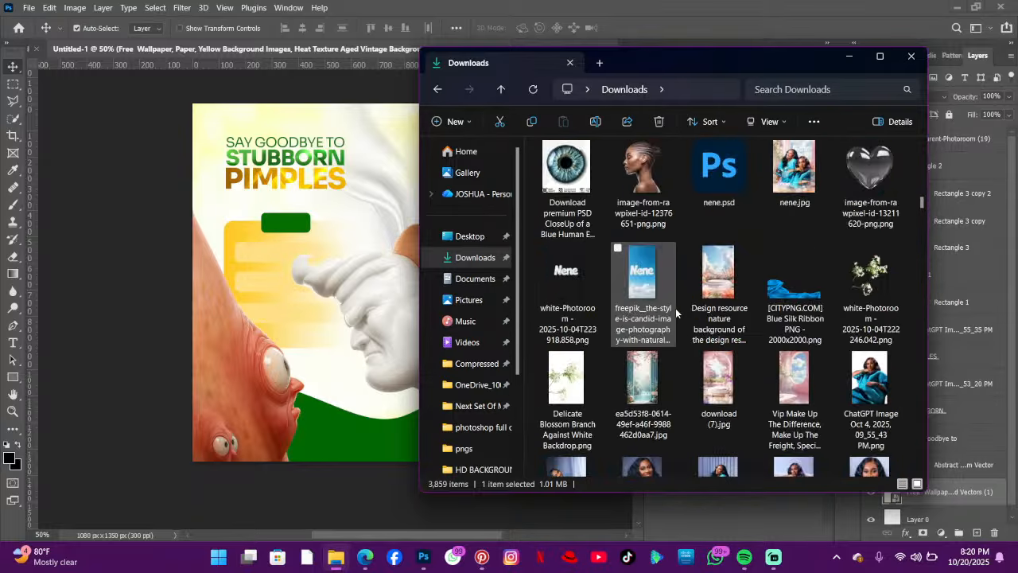
{"action": "scroll", "coordinate": [675, 308], "scroll_direction": "up", "scroll_amount": 8}
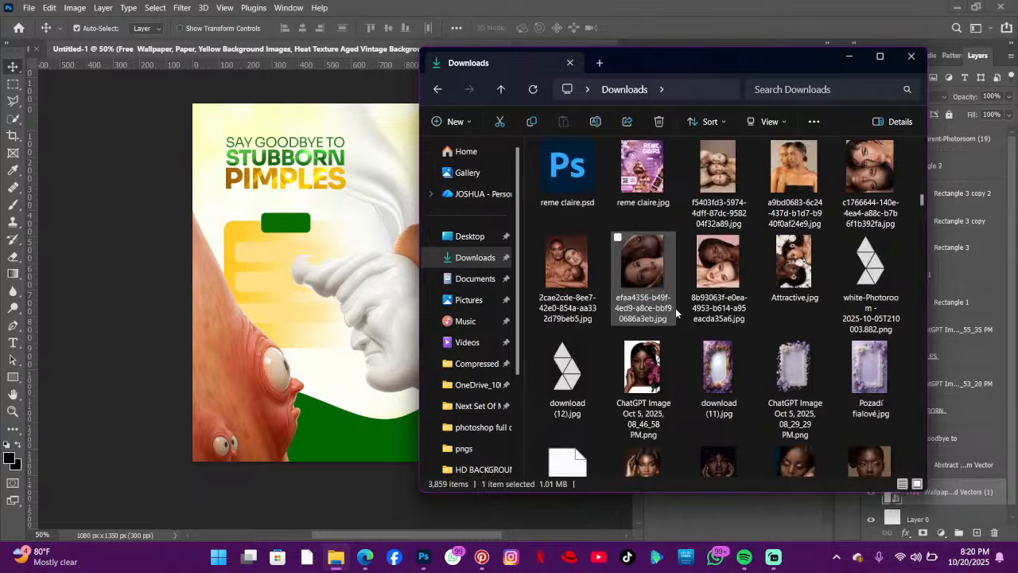
{"action": "scroll", "coordinate": [675, 308], "scroll_direction": "up", "scroll_amount": 12}
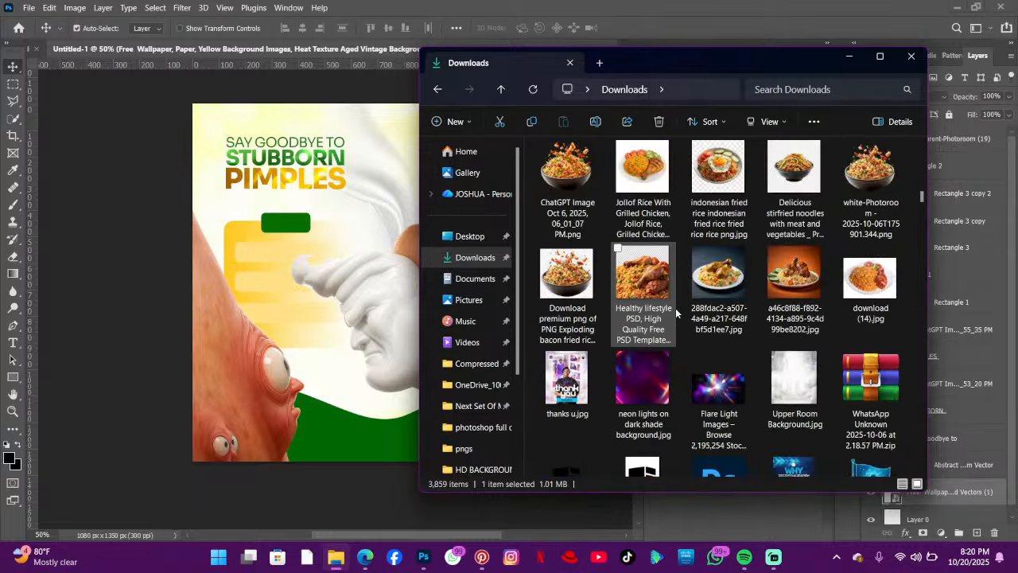
{"action": "scroll", "coordinate": [675, 308], "scroll_direction": "up", "scroll_amount": 12}
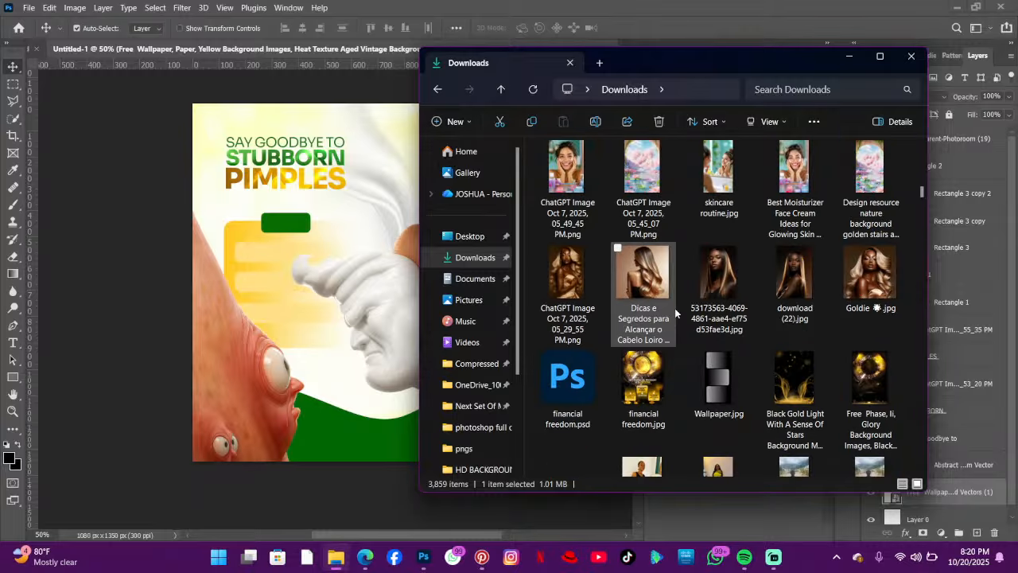
{"action": "scroll", "coordinate": [675, 308], "scroll_direction": "up", "scroll_amount": 10}
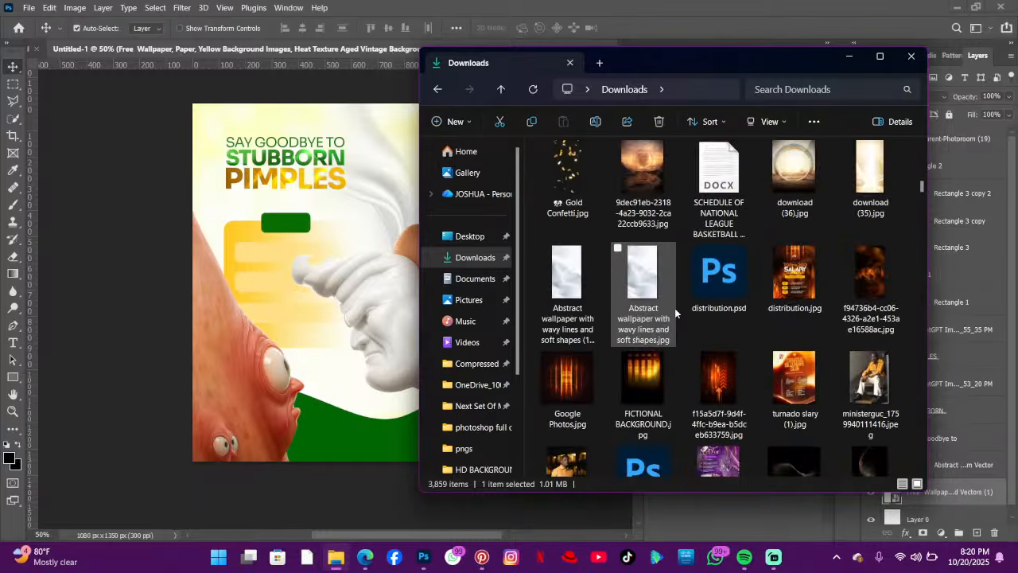
{"action": "scroll", "coordinate": [674, 308], "scroll_direction": "up", "scroll_amount": 3}
{"action": "scroll", "coordinate": [674, 308], "scroll_direction": "up", "scroll_amount": 10}
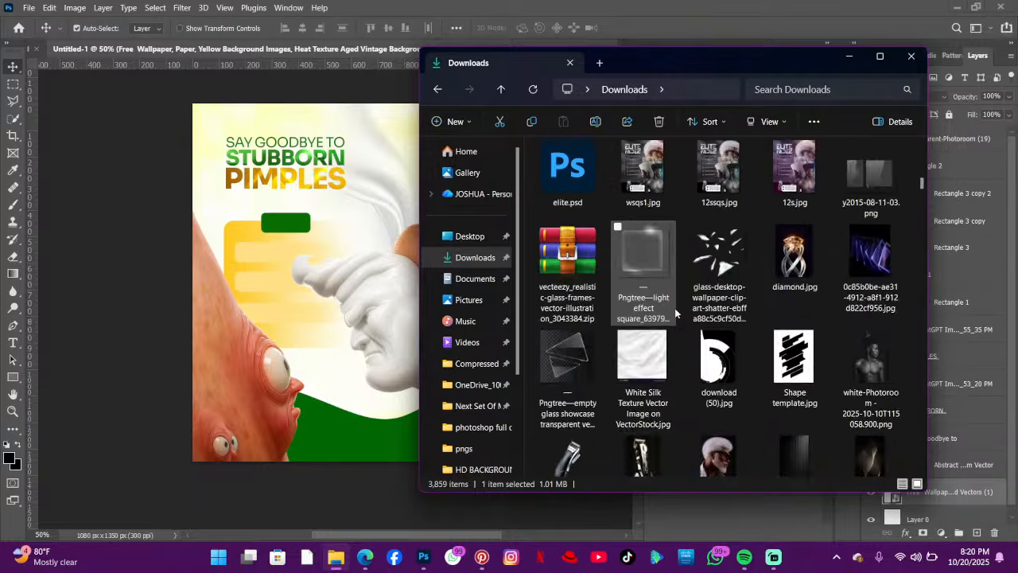
{"action": "scroll", "coordinate": [674, 308], "scroll_direction": "up", "scroll_amount": 10}
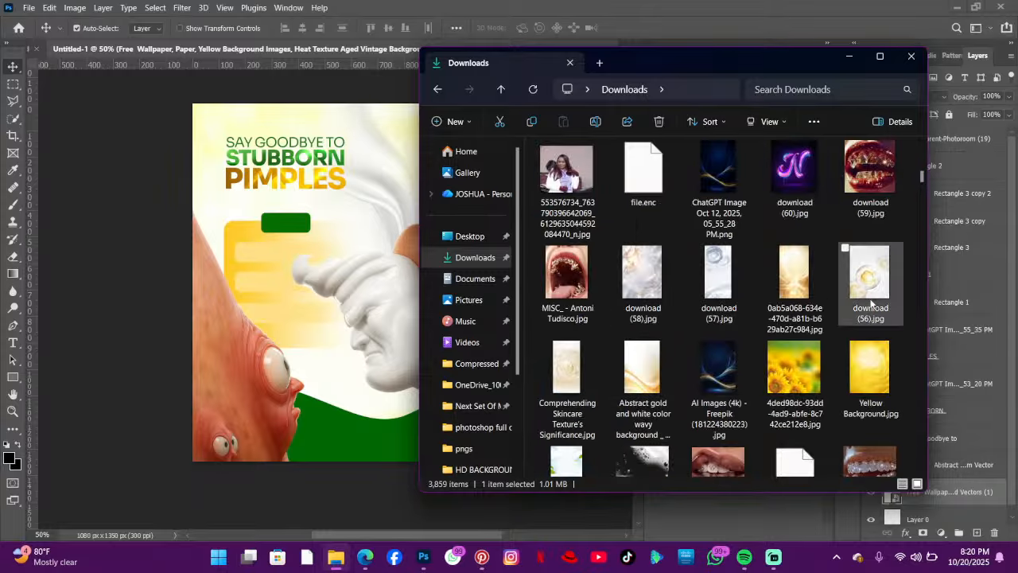
- Try the Comprehending Skincare Texture's Significance image above the yellow background, scaled to 14.63% and rotated 92.49° near the green wave, and delete it
{"action": "left_click_drag", "start_coordinate": [579, 374], "coordinate": [359, 368]}
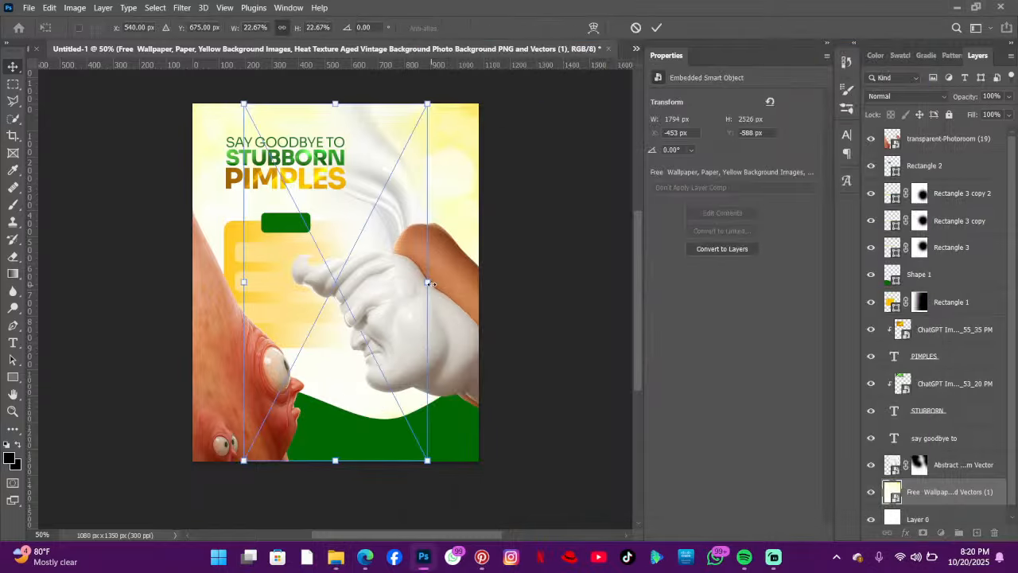
{"action": "left_click_drag", "start_coordinate": [429, 283], "coordinate": [404, 177]}
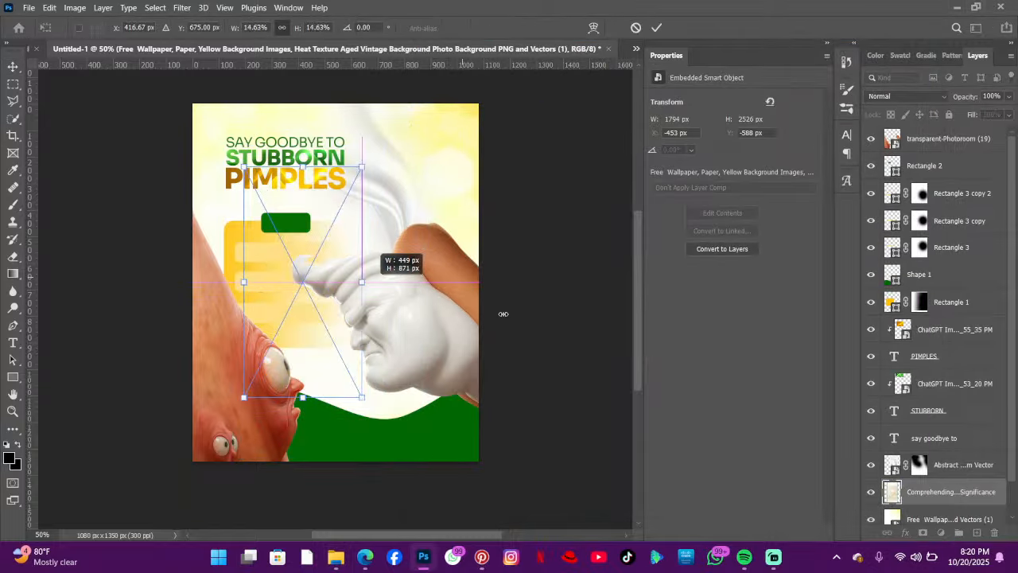
{"action": "left_click_drag", "start_coordinate": [503, 313], "coordinate": [514, 346]}
{"action": "left_click_drag", "start_coordinate": [482, 237], "coordinate": [501, 325]}
{"action": "left_click_drag", "start_coordinate": [356, 280], "coordinate": [414, 385]}
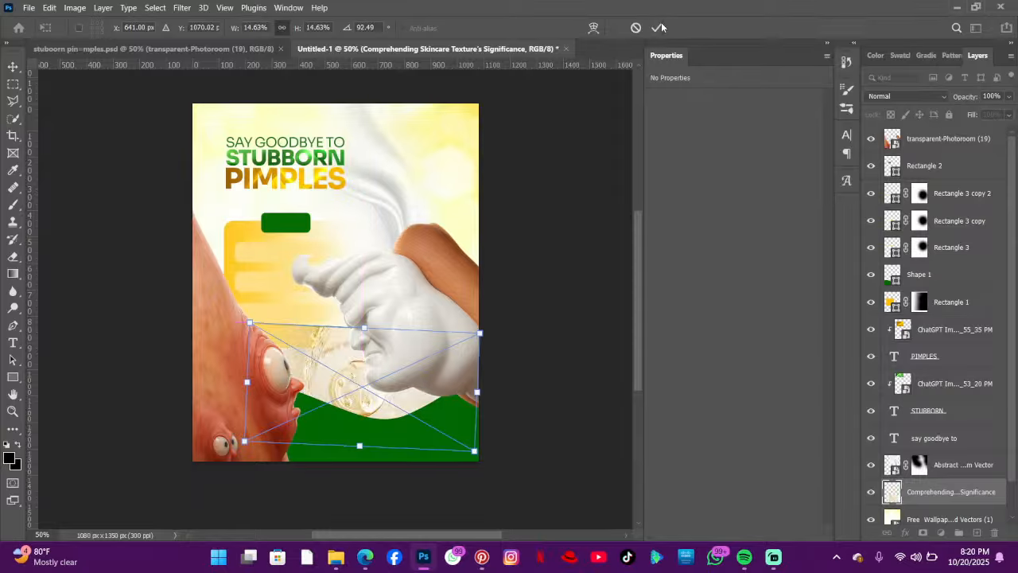
{"action": "left_click", "coordinate": [656, 27]}
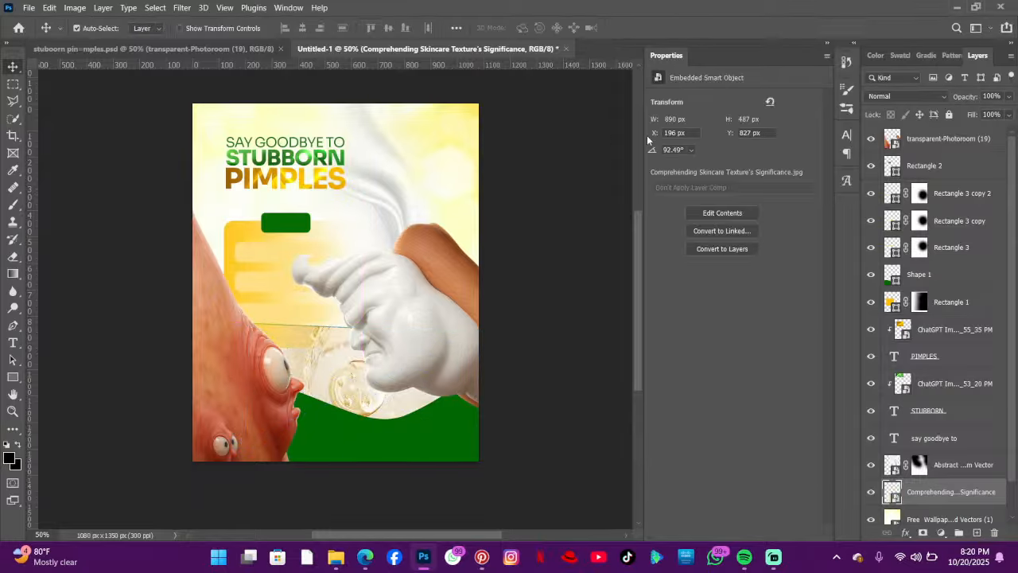
{"action": "key", "text": "Delete"}
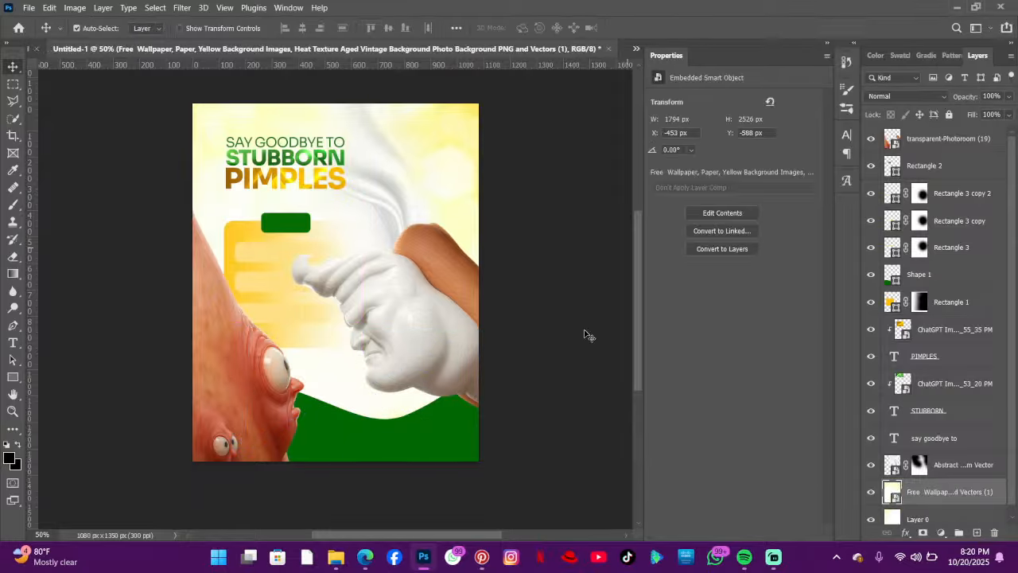
- Place download (56).jpg above the yellow background, scaled to 18.41% and rotated 80.82°, so its golden bubble sits just above the green wave
{"action": "left_click", "coordinate": [335, 556]}
{"action": "left_click_drag", "start_coordinate": [879, 286], "coordinate": [342, 421]}
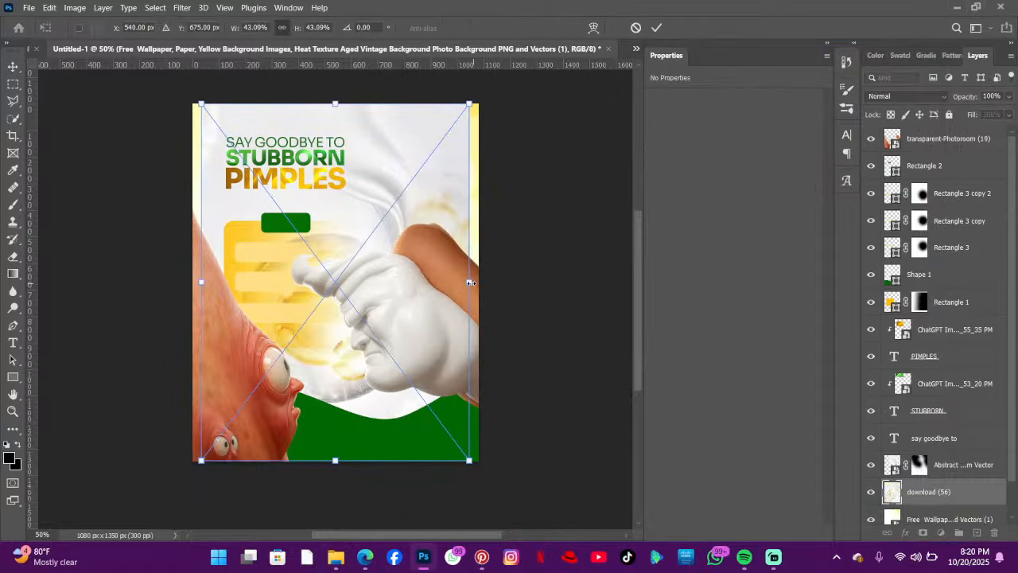
{"action": "left_click_drag", "start_coordinate": [470, 283], "coordinate": [385, 289]}
{"action": "left_click_drag", "start_coordinate": [346, 357], "coordinate": [406, 341]}
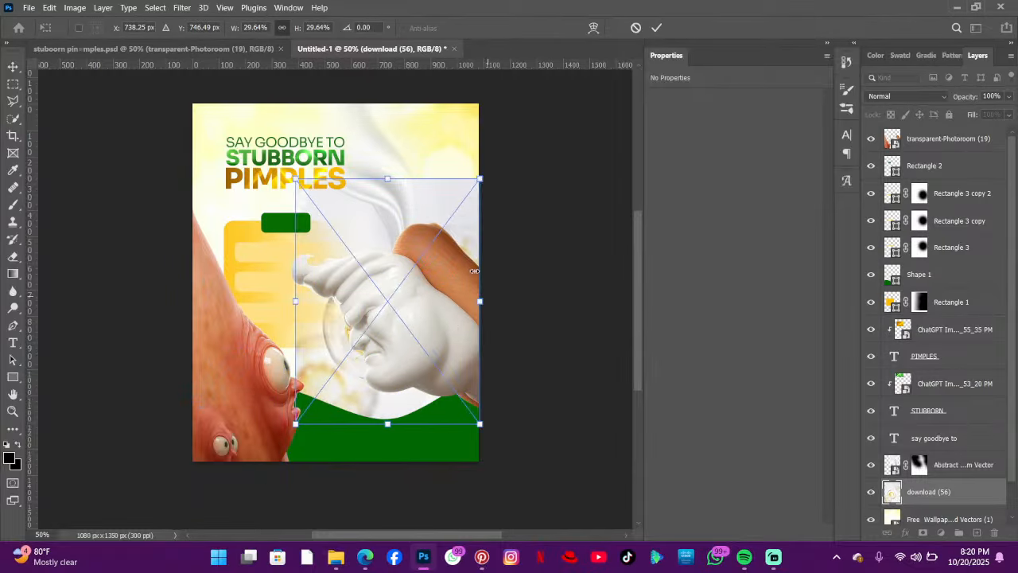
{"action": "left_click_drag", "start_coordinate": [488, 174], "coordinate": [484, 389]}
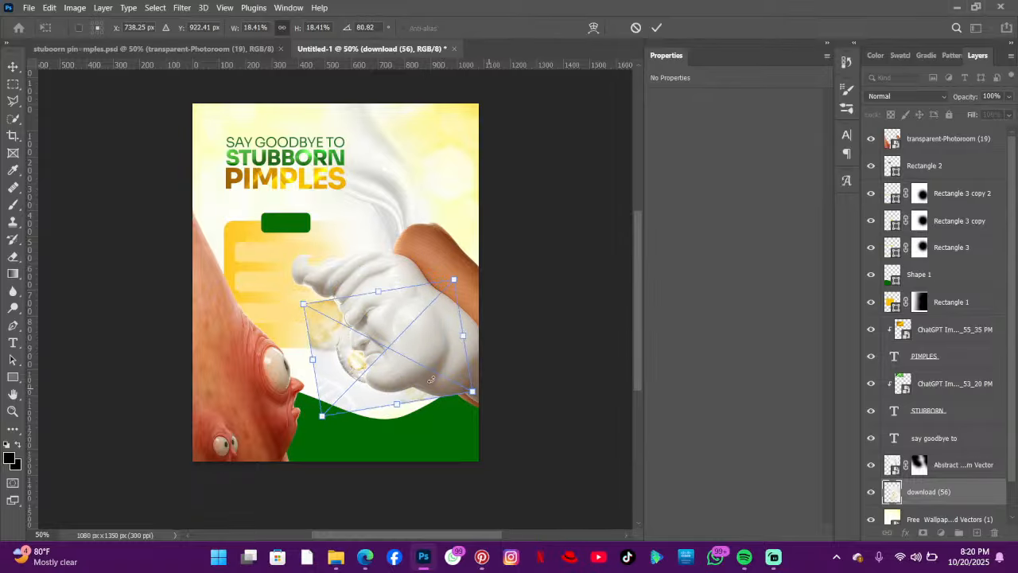
{"action": "left_click_drag", "start_coordinate": [382, 343], "coordinate": [358, 383]}
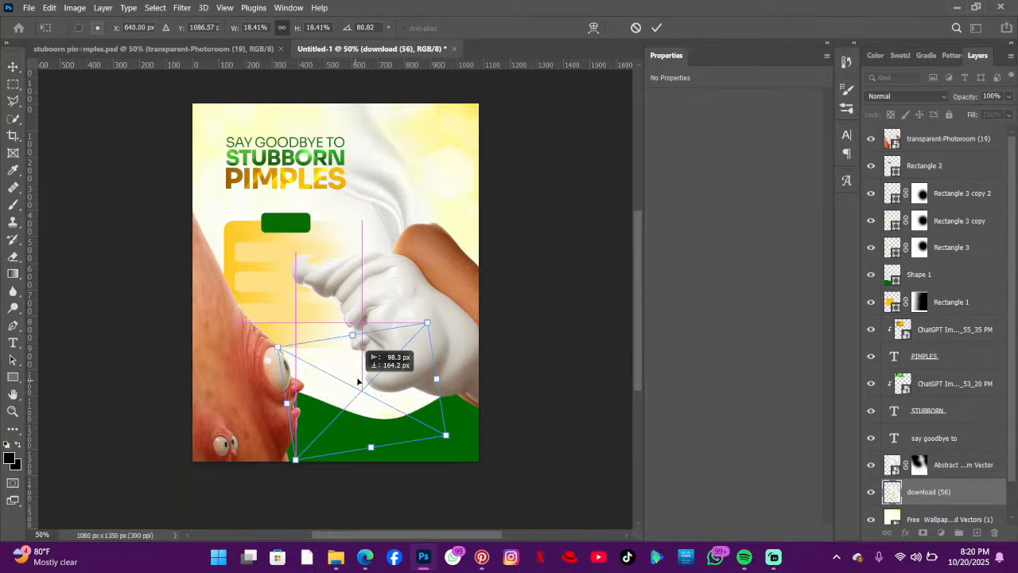
{"action": "left_click", "coordinate": [657, 27]}
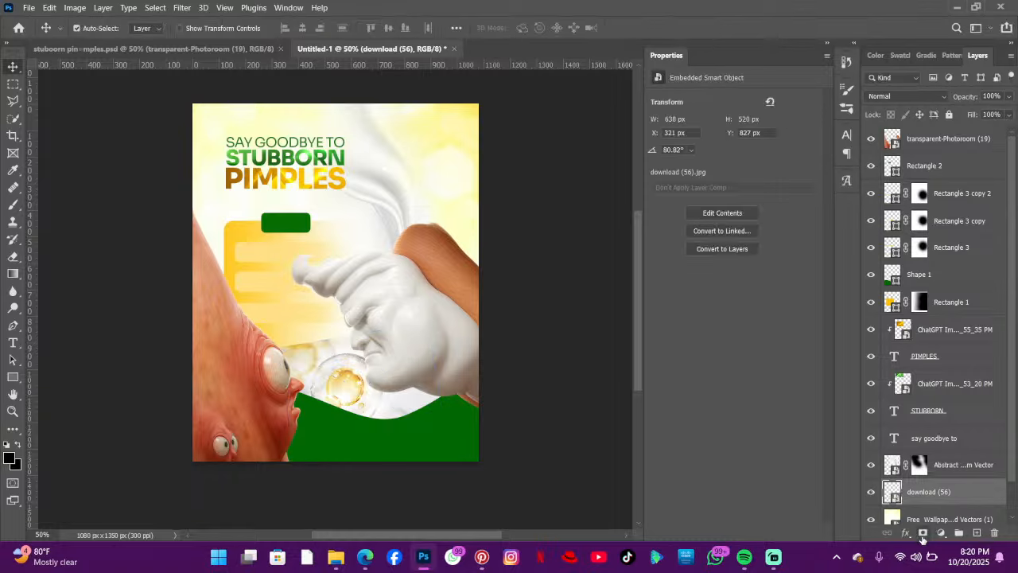
- Add a layer mask to download (56) and fade out its upper edge with a soft 411 px black brush
{"action": "left_click", "coordinate": [921, 533]}
{"action": "left_click", "coordinate": [9, 206]}
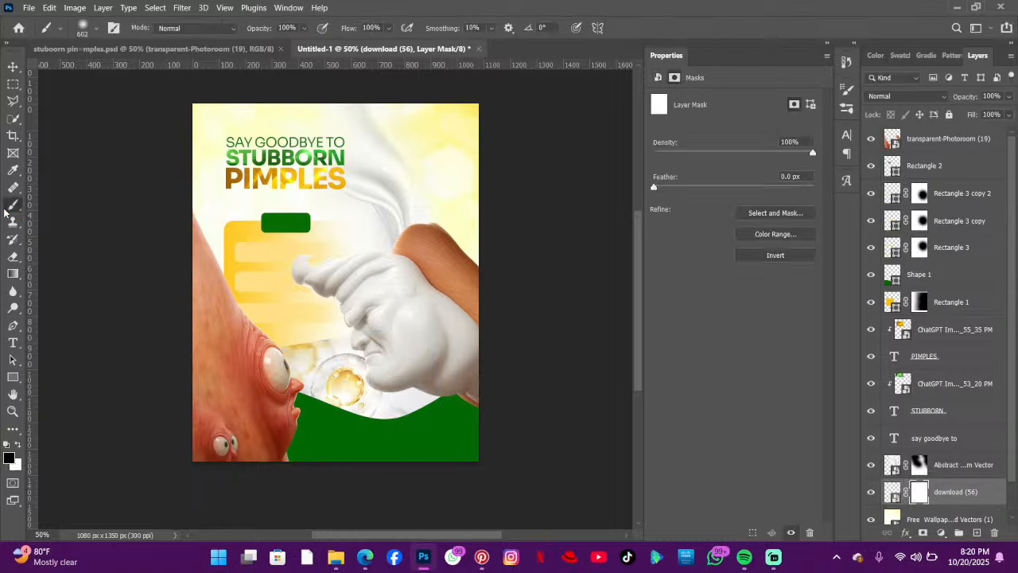
{"action": "left_click", "coordinate": [91, 29]}
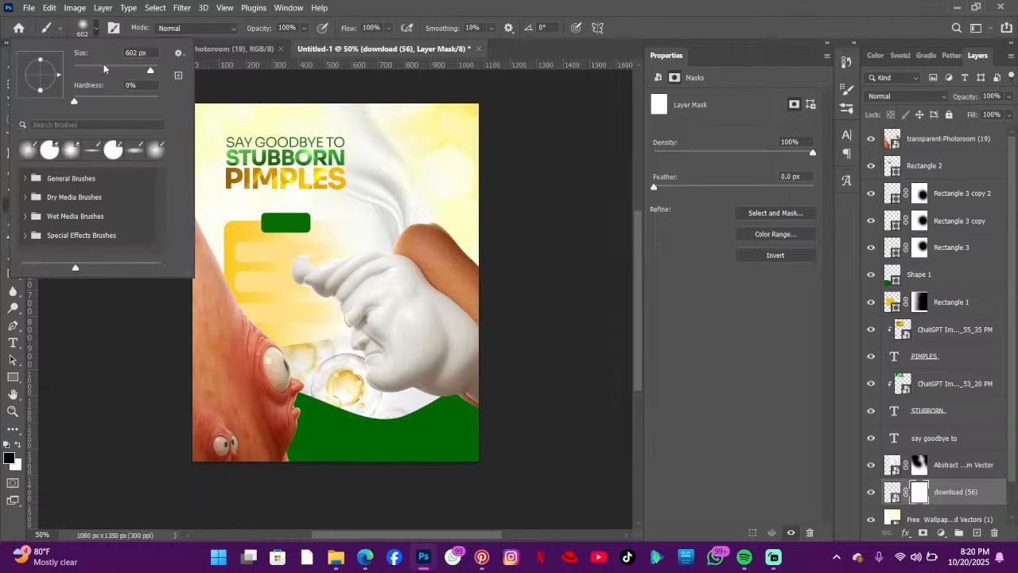
{"action": "left_click_drag", "start_coordinate": [92, 54], "coordinate": [64, 53]}
{"action": "left_click", "coordinate": [269, 330]}
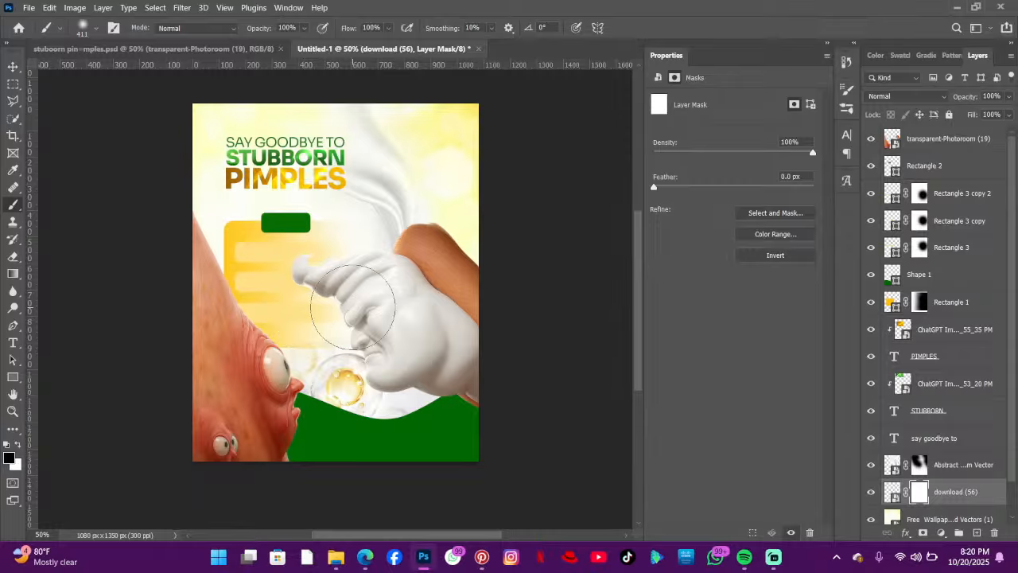
{"action": "mouse_move", "coordinate": [310, 312]}
{"action": "left_mouse_down"}
{"action": "mouse_move", "coordinate": [275, 298]}
{"action": "mouse_move", "coordinate": [322, 296]}
{"action": "mouse_move", "coordinate": [358, 308]}
{"action": "left_mouse_up"}
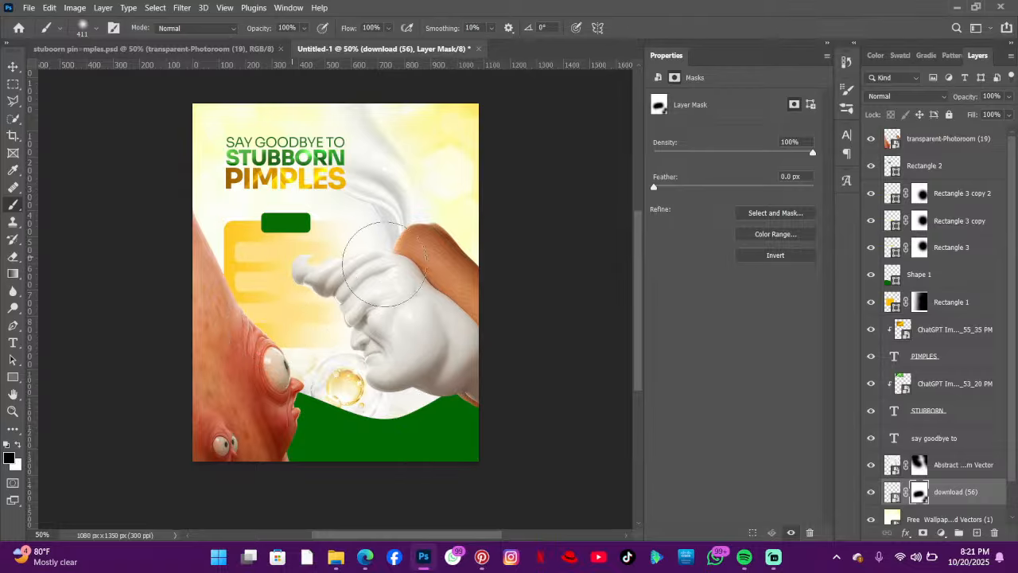
{"action": "scroll", "coordinate": [334, 286], "scroll_direction": "up", "scroll_amount": 2}
{"action": "scroll", "coordinate": [141, 215], "scroll_direction": "up", "scroll_amount": 2}
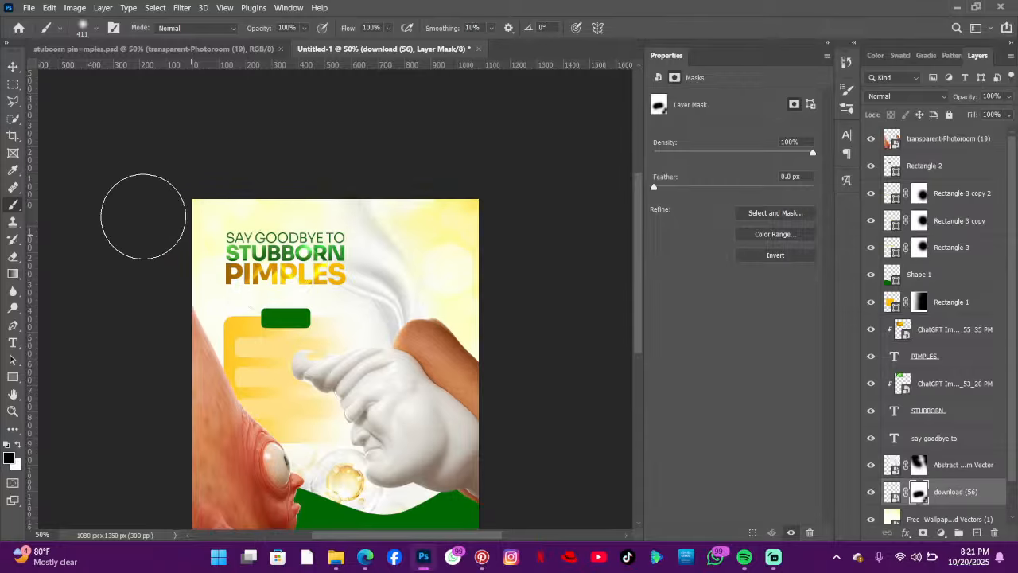
{"action": "left_click", "coordinate": [12, 68]}
- Add a white 7 pt Sora text line above the Rectangle 2 layer and move it onto the green label
{"action": "scroll", "coordinate": [174, 229], "scroll_direction": "down", "scroll_amount": 2}
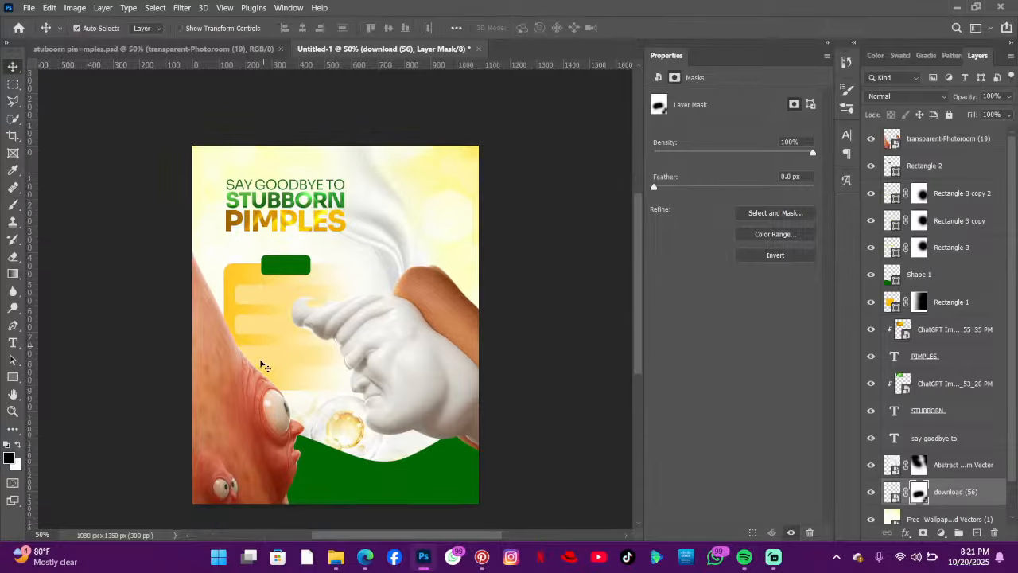
{"action": "left_click", "coordinate": [11, 343]}
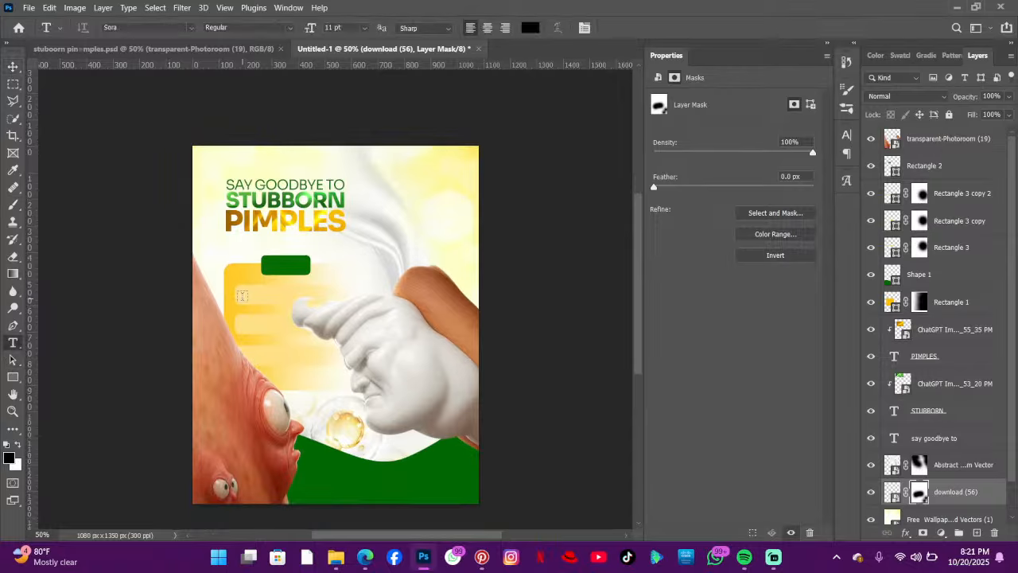
{"action": "left_click", "coordinate": [950, 167]}
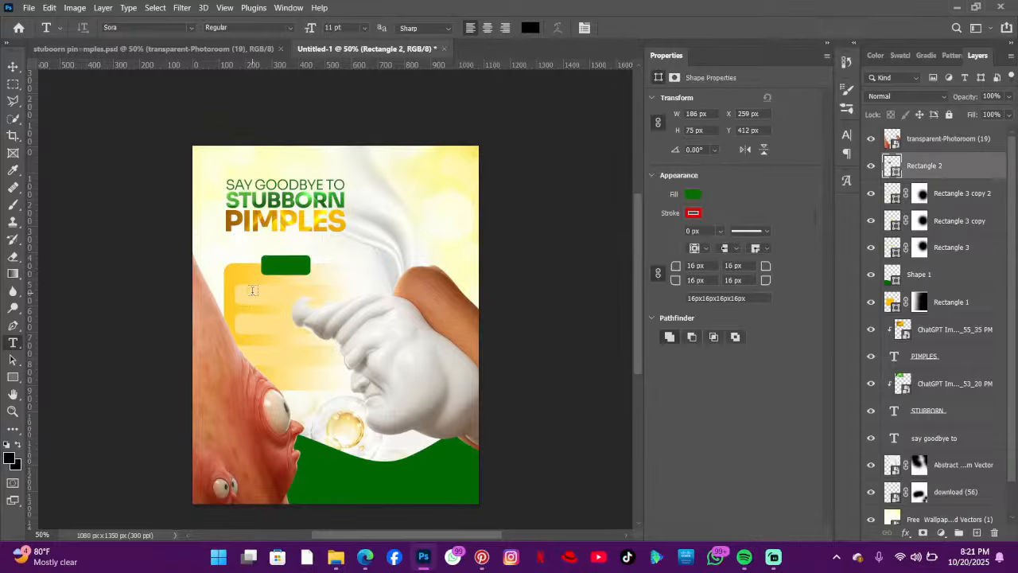
{"action": "left_click", "coordinate": [253, 290]}
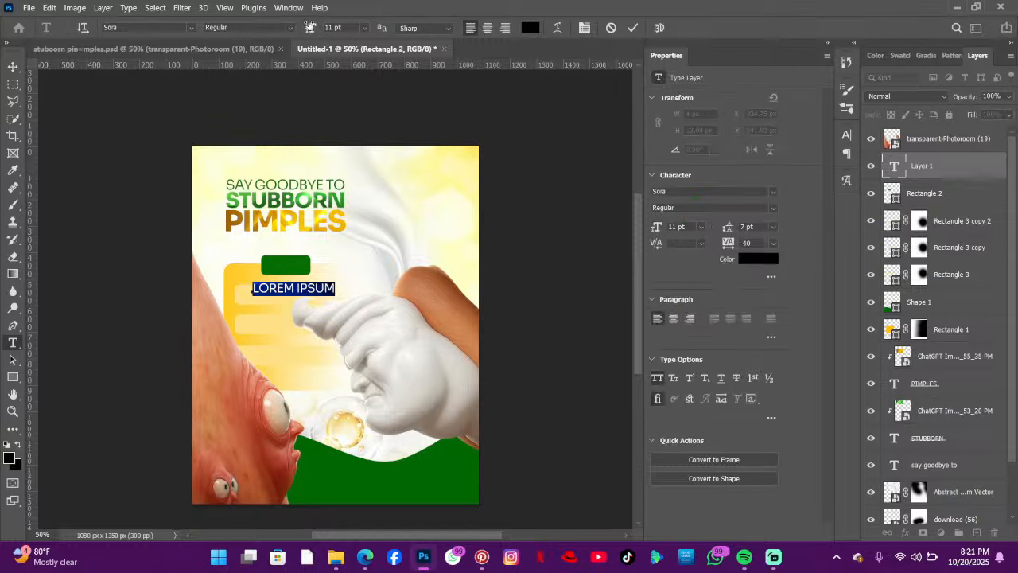
{"action": "left_click_drag", "start_coordinate": [310, 27], "coordinate": [309, 27]}
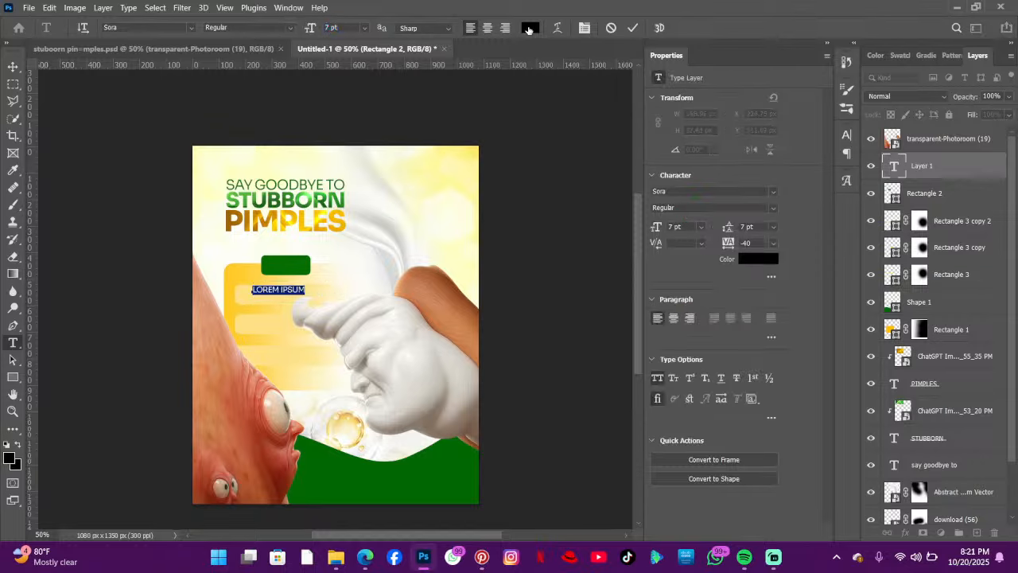
{"action": "left_click", "coordinate": [530, 28]}
{"action": "left_click_drag", "start_coordinate": [616, 223], "coordinate": [591, 182]}
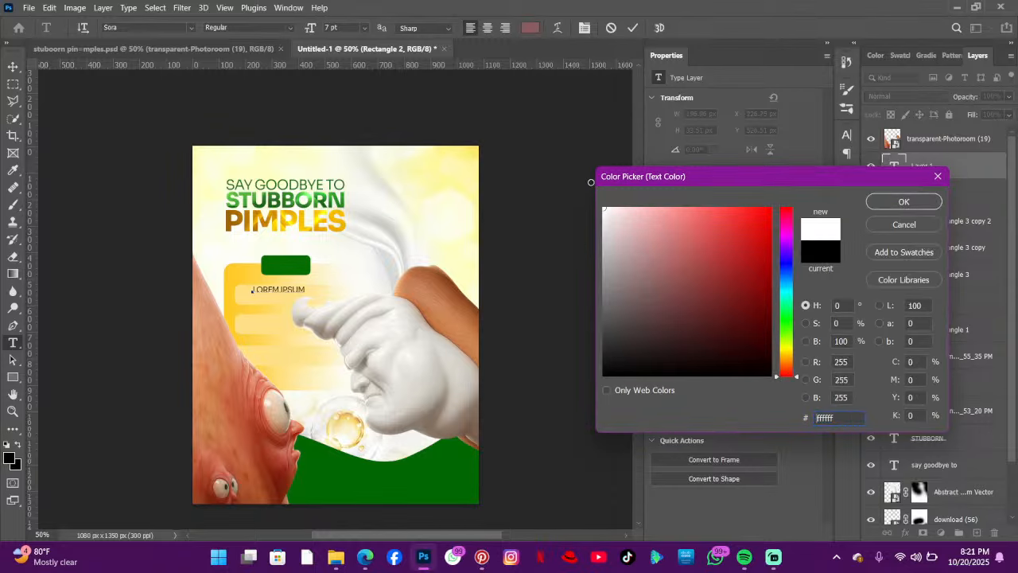
{"action": "left_click", "coordinate": [930, 203]}
{"action": "left_click_drag", "start_coordinate": [317, 311], "coordinate": [319, 280]}
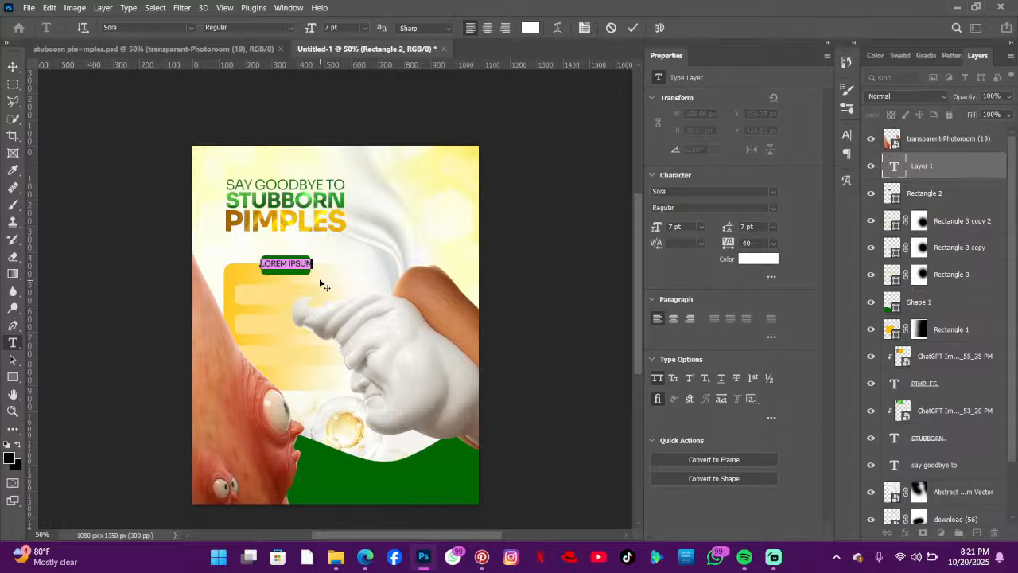
- Replace the placeholder text with BENEFITS and centre it inside the green label
{"action": "key", "text": "Left"}
{"action": "key", "text": "ctrl+a"}
{"action": "type", "text": "SERV"}
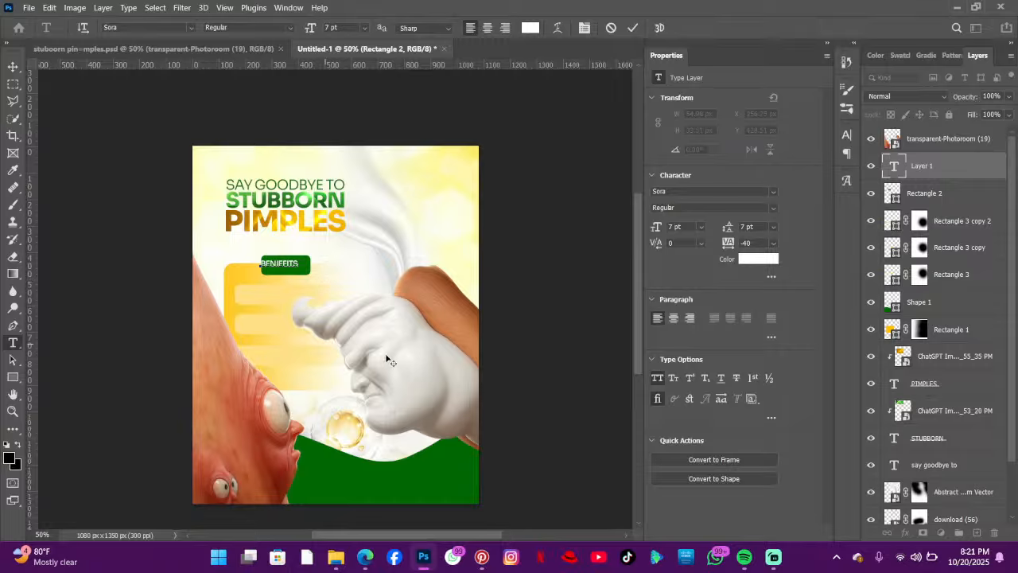
{"action": "left_click_drag", "start_coordinate": [306, 321], "coordinate": [312, 327]}
{"action": "left_click", "coordinate": [632, 29]}
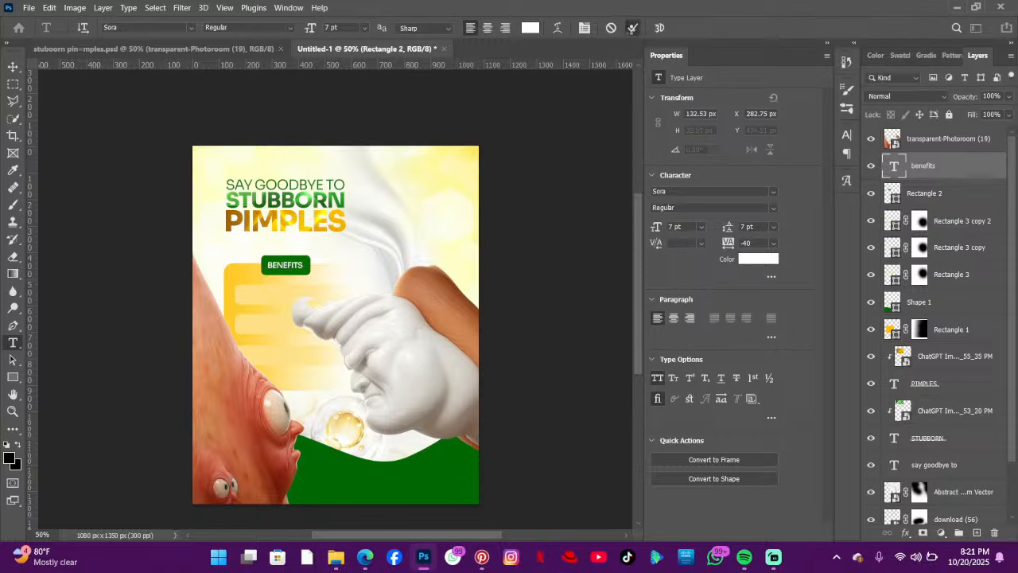
{"action": "key", "text": "ctrl+t"}
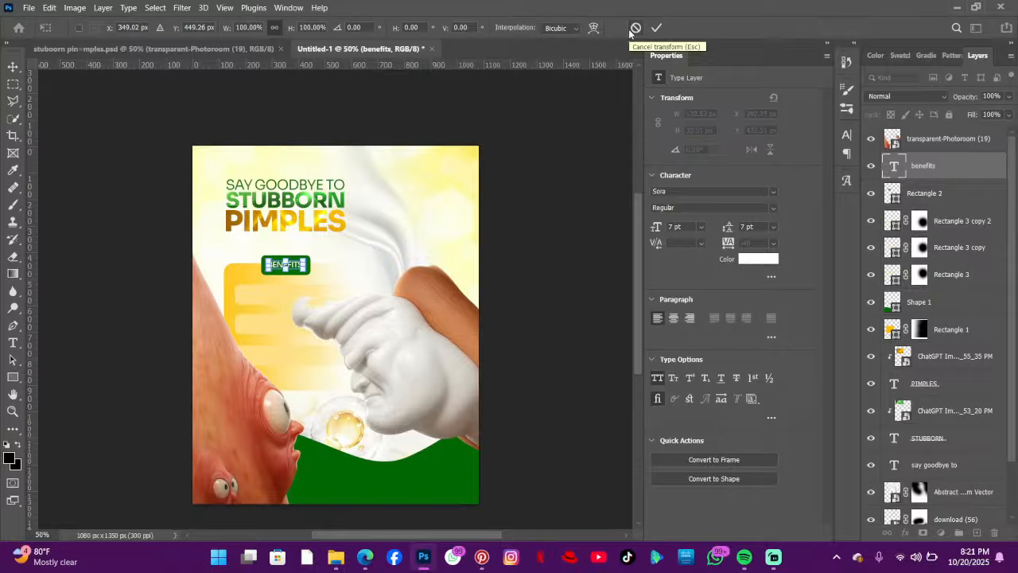
{"action": "left_click", "coordinate": [633, 29]}
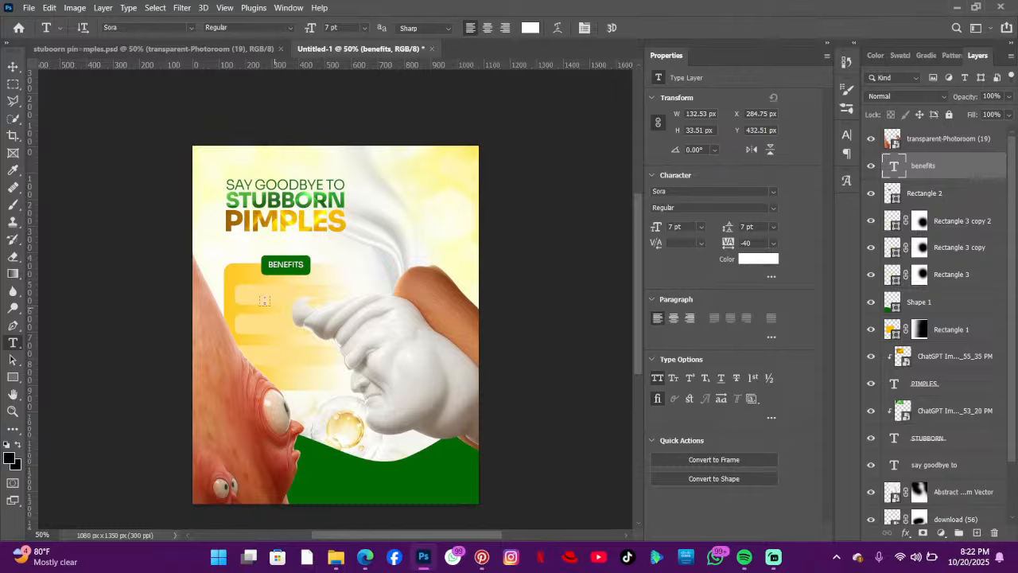
- Start a new text line over the first bar of the yellow panel and colour it dark gold, #7c5b00
{"action": "left_click", "coordinate": [255, 290]}
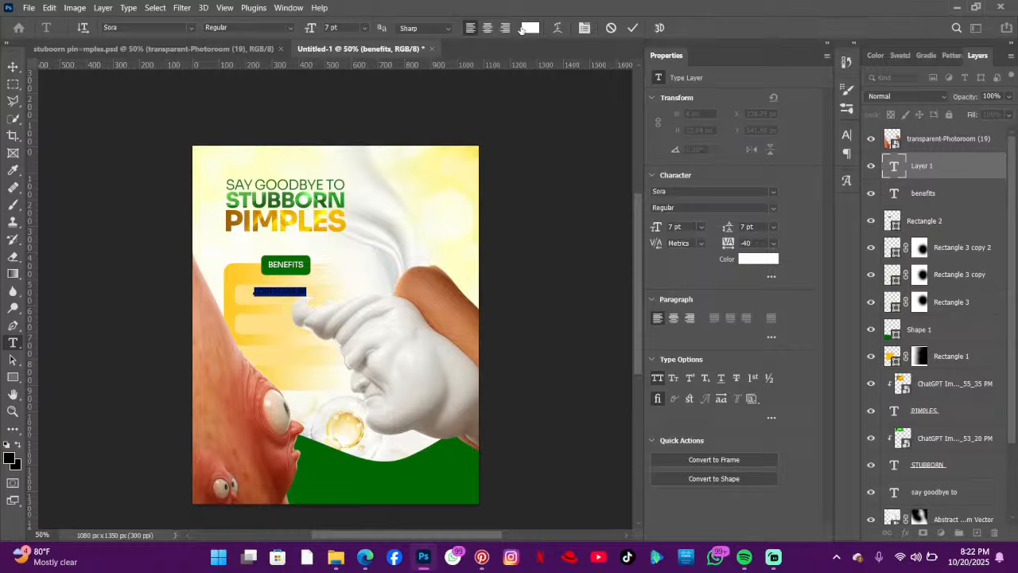
{"action": "left_click", "coordinate": [523, 28]}
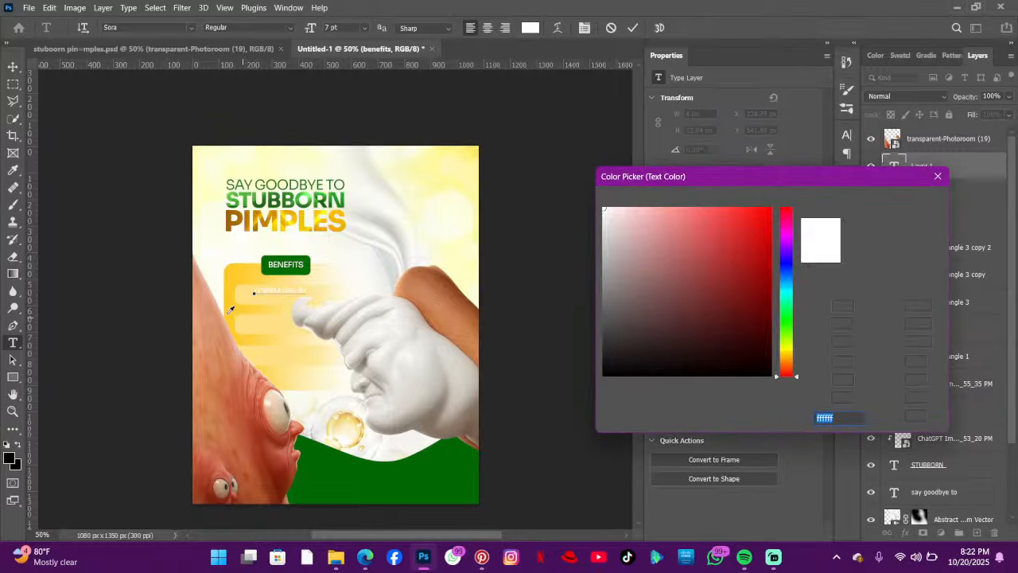
{"action": "left_click", "coordinate": [339, 226]}
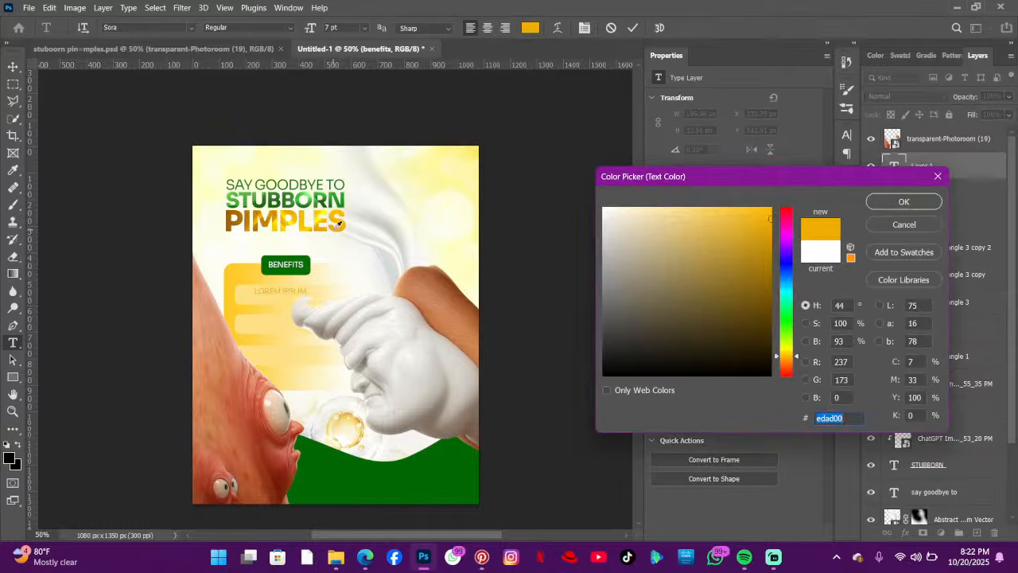
{"action": "left_click_drag", "start_coordinate": [750, 250], "coordinate": [769, 293]}
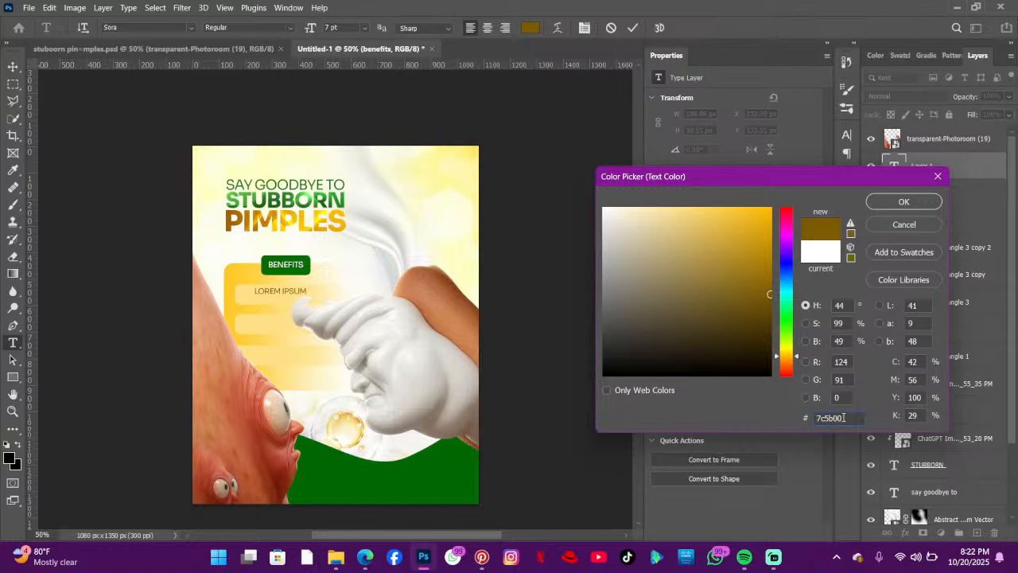
{"action": "left_click", "coordinate": [904, 202]}
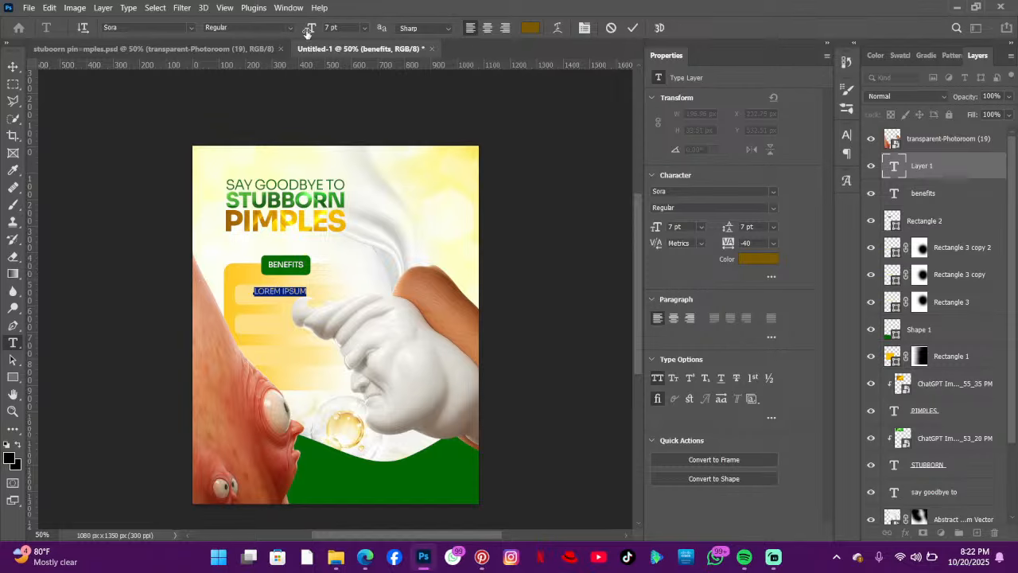
- Set the new text to 6 pt and enter SMOOTHS AND CALMS IRRITATION, with IRRITATION on a second line
{"action": "left_click_drag", "start_coordinate": [309, 31], "coordinate": [309, 30]}
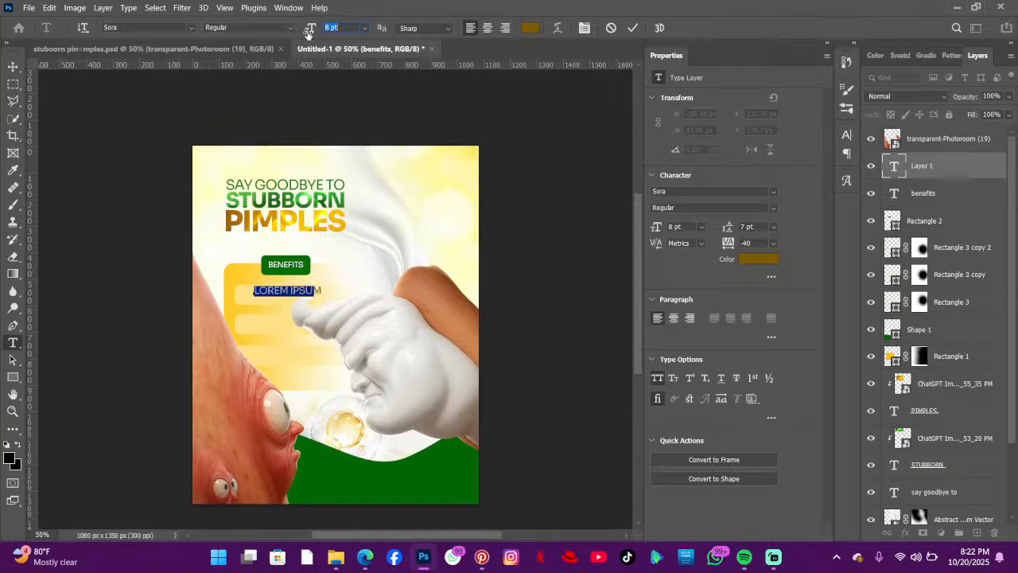
{"action": "key", "text": "Down"}
{"action": "key", "text": "Down"}
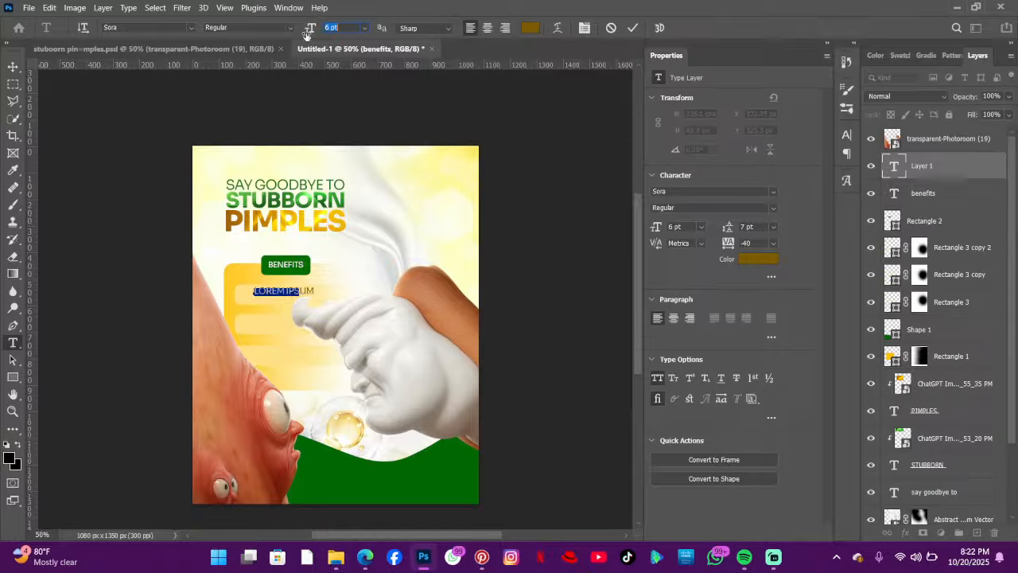
{"action": "key", "text": "Down"}
{"action": "key", "text": "Up"}
{"action": "key", "text": "Return"}
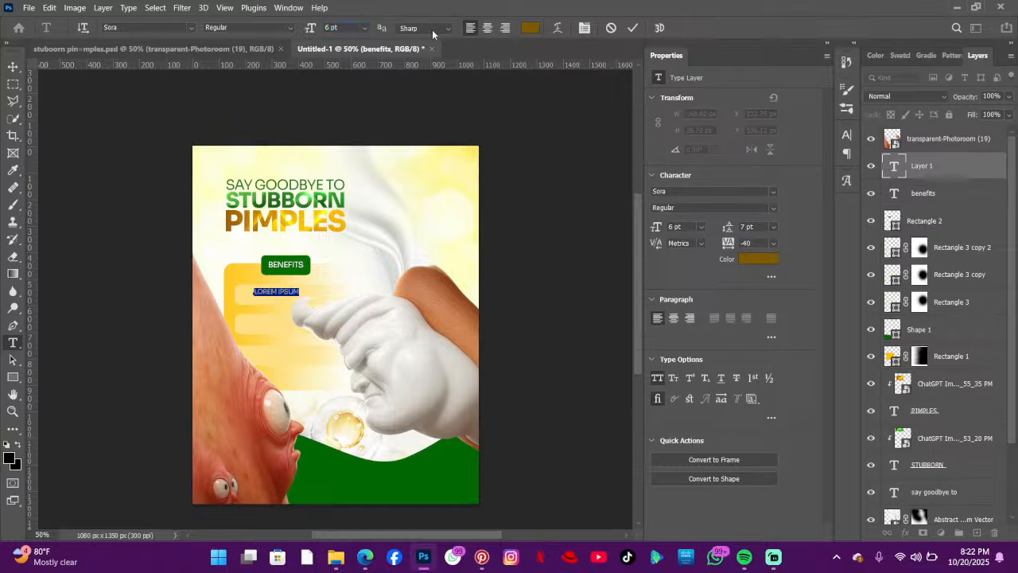
{"action": "type", "text": "SCM"}
{"action": "type", "text": "IRRITATION"}
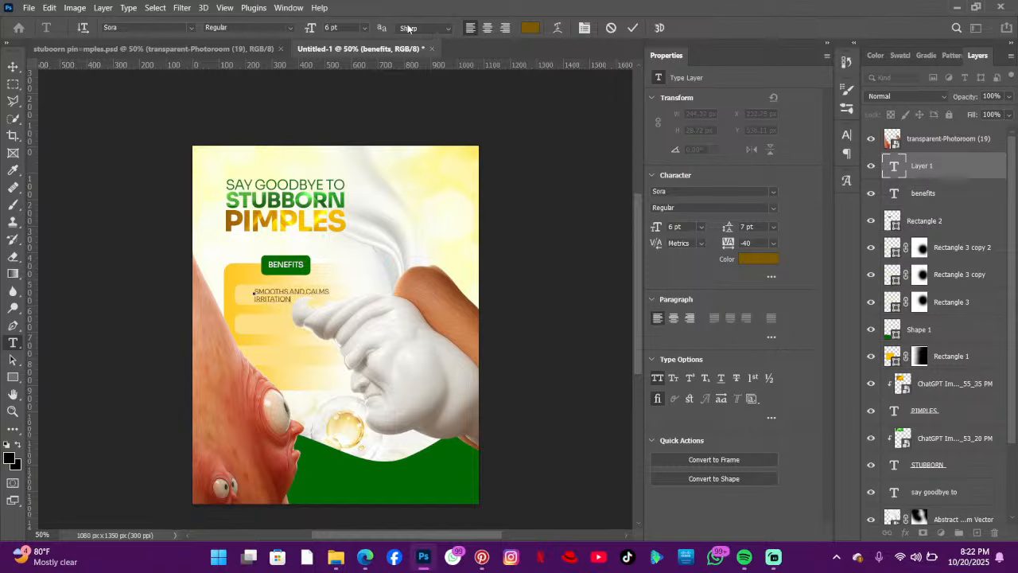
{"action": "left_click", "coordinate": [632, 30]}
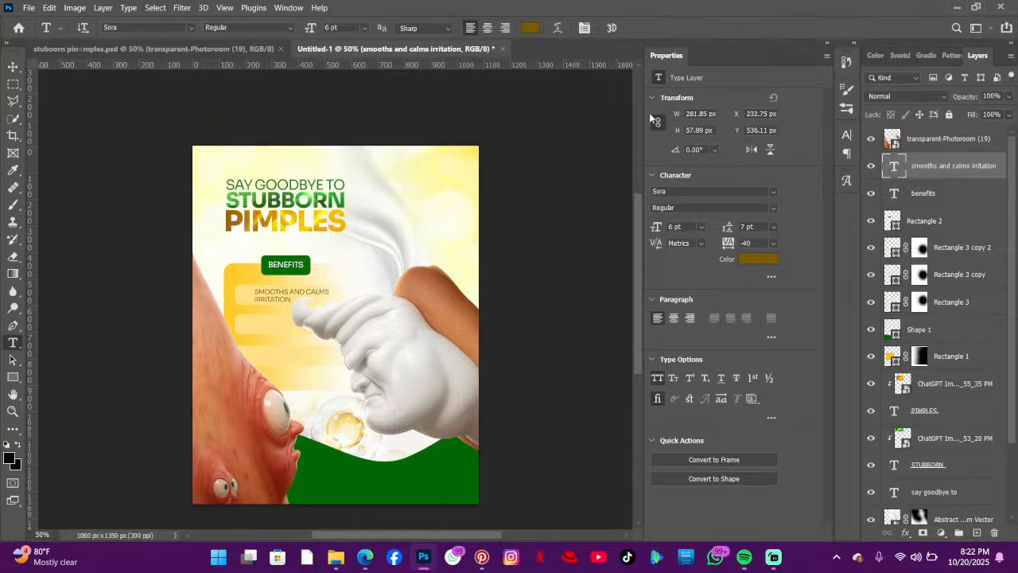
- Nudge the SMOOTHS AND CALMS IRRITATION text slightly upward and set its font size to 5 pt
{"action": "key", "text": "v"}
{"action": "key", "text": "ctrl+t"}
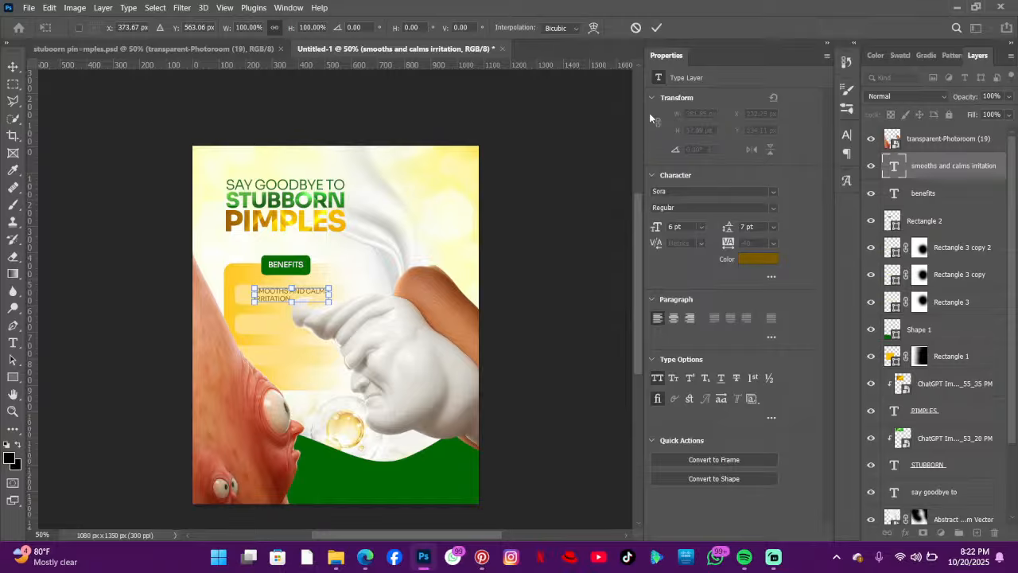
{"action": "key", "text": "Escape"}
{"action": "key", "text": "t"}
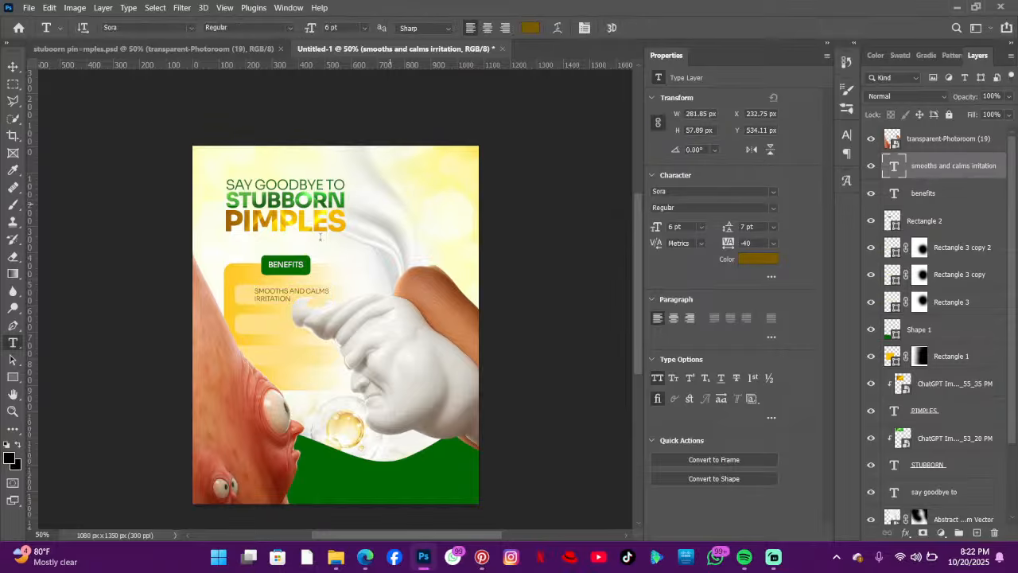
{"action": "left_click", "coordinate": [274, 301]}
{"action": "key", "text": "ctrl+a"}
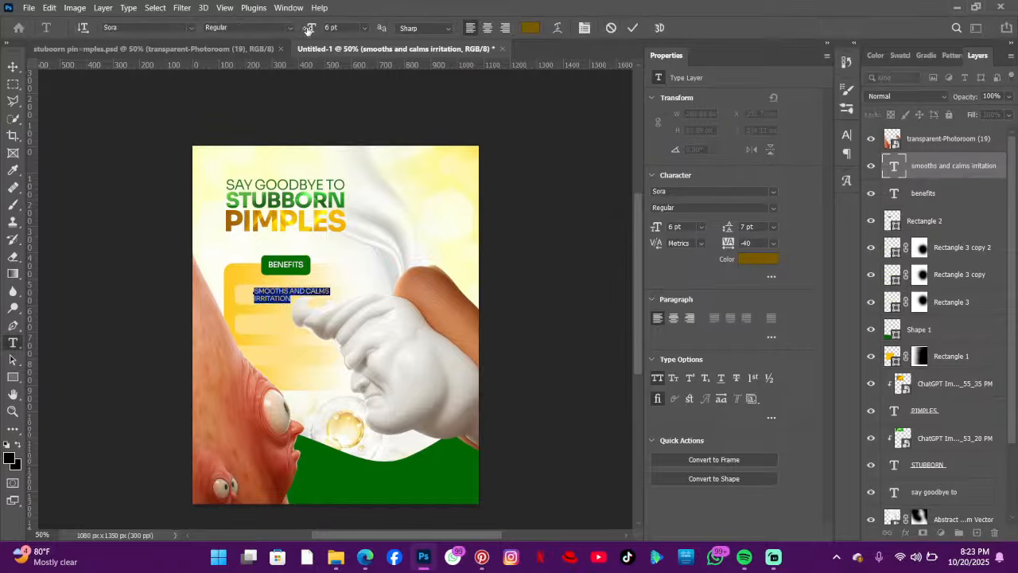
{"action": "left_click_drag", "start_coordinate": [309, 28], "coordinate": [306, 28]}
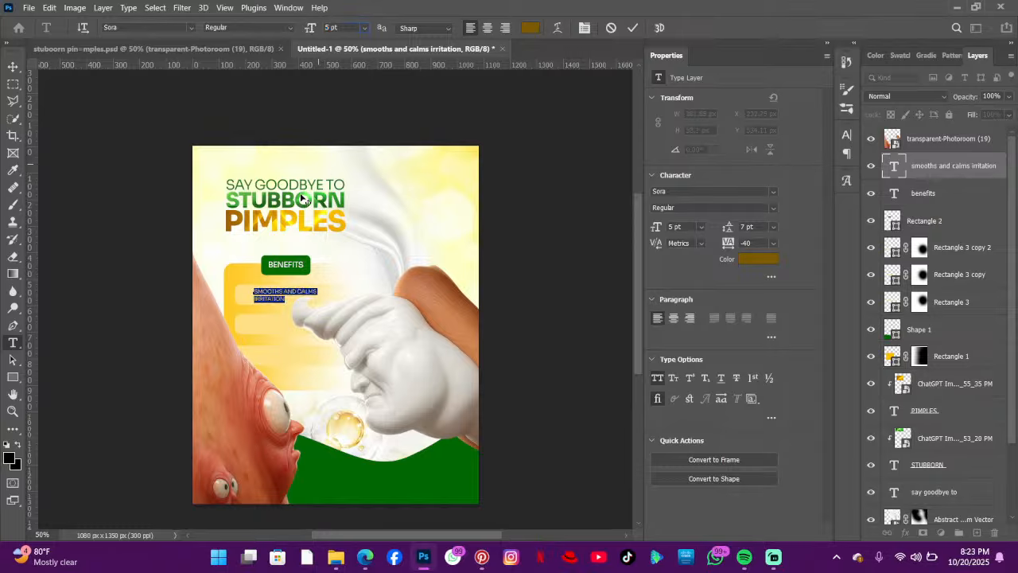
- Set the leading of the two-line benefit text to 6 pt
{"action": "left_click", "coordinate": [267, 293]}
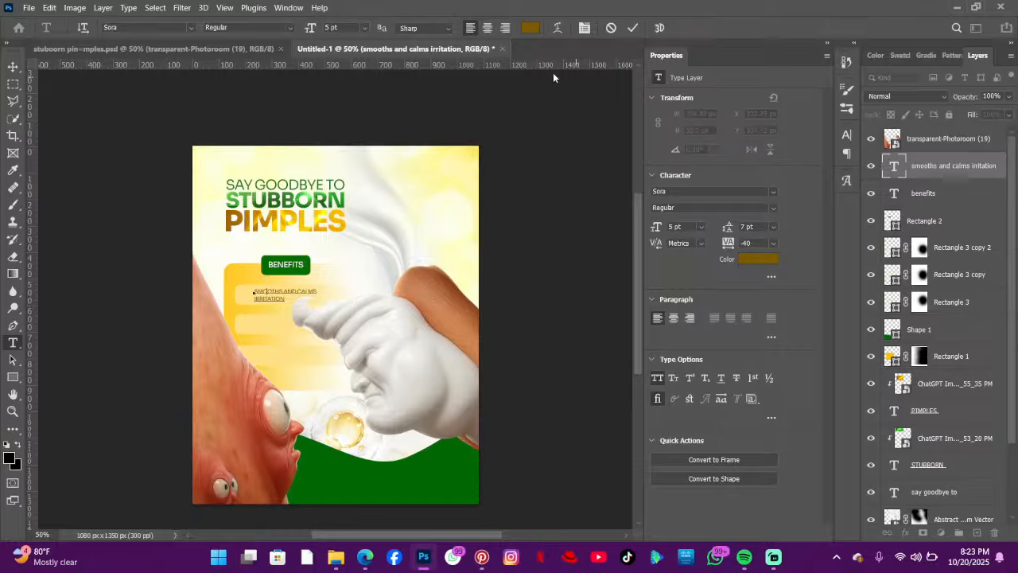
{"action": "key", "text": "ctrl+a"}
{"action": "left_click_drag", "start_coordinate": [729, 229], "coordinate": [728, 230]}
{"action": "left_click", "coordinate": [285, 293]}
{"action": "left_click", "coordinate": [632, 28]}
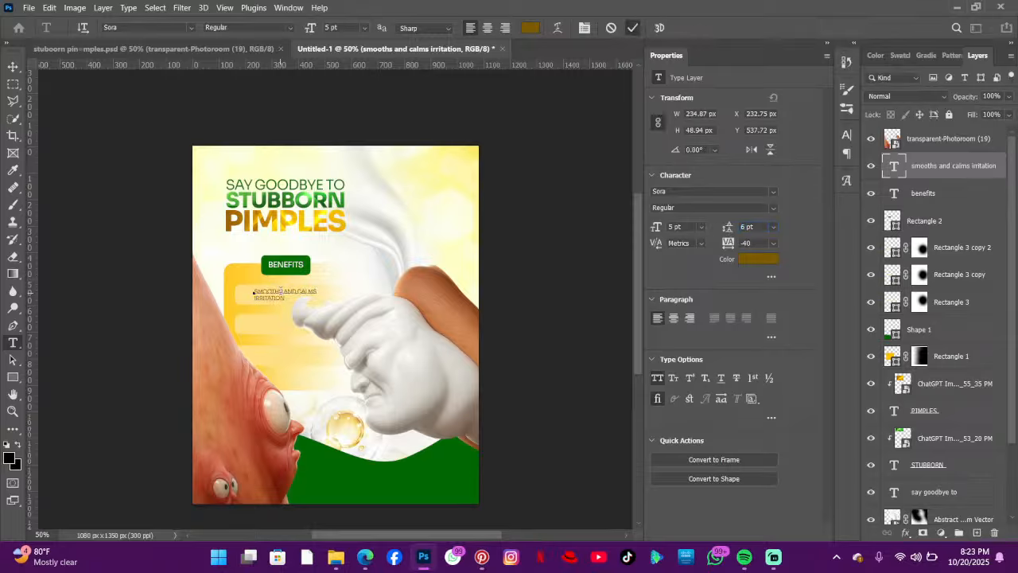
- Change the benefit text's font style to Sora Medium
{"action": "left_click", "coordinate": [280, 291]}
{"action": "key", "text": "ctrl+a"}
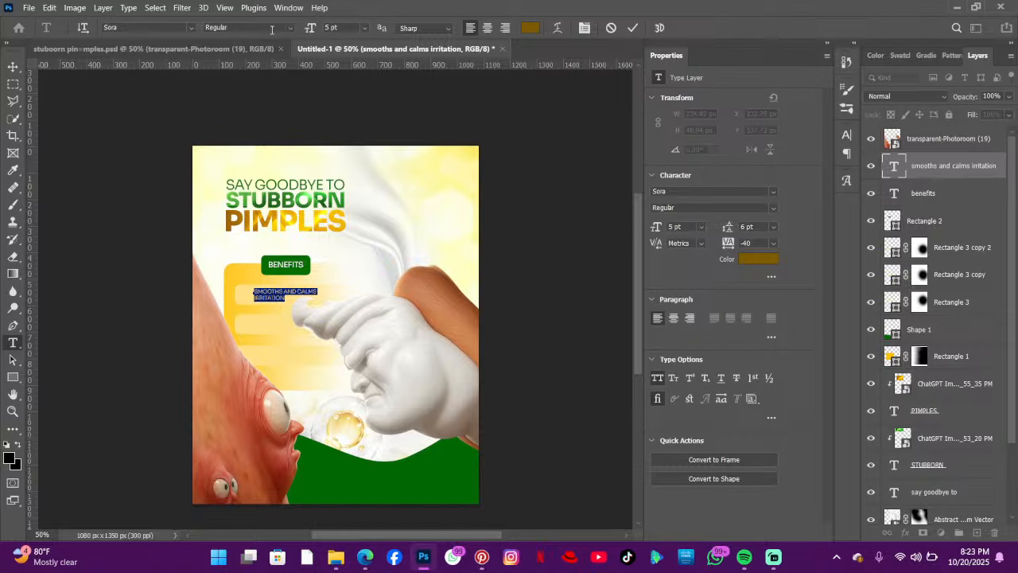
{"action": "left_click", "coordinate": [271, 30]}
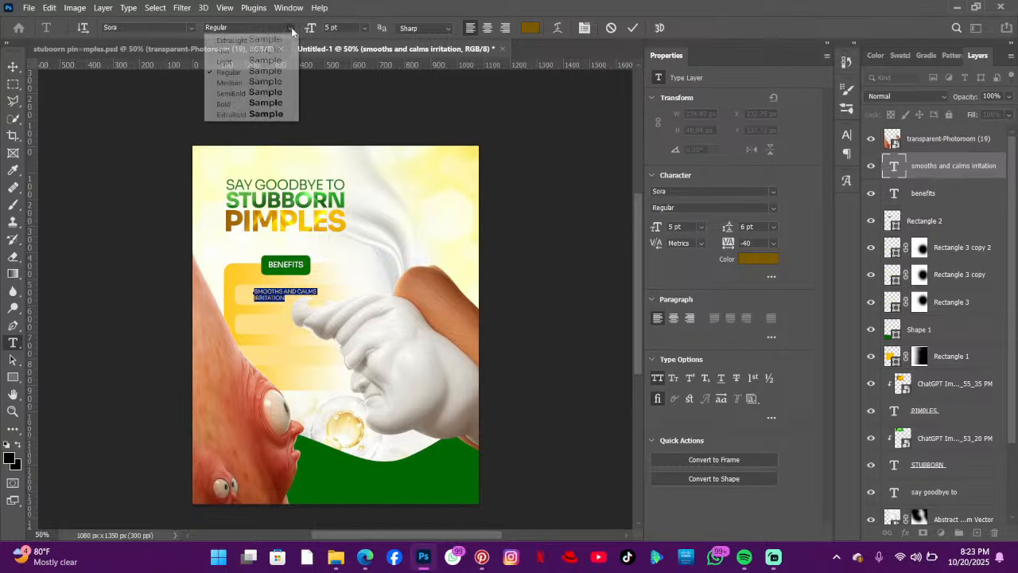
{"action": "left_click", "coordinate": [271, 82]}
{"action": "left_click", "coordinate": [633, 28]}
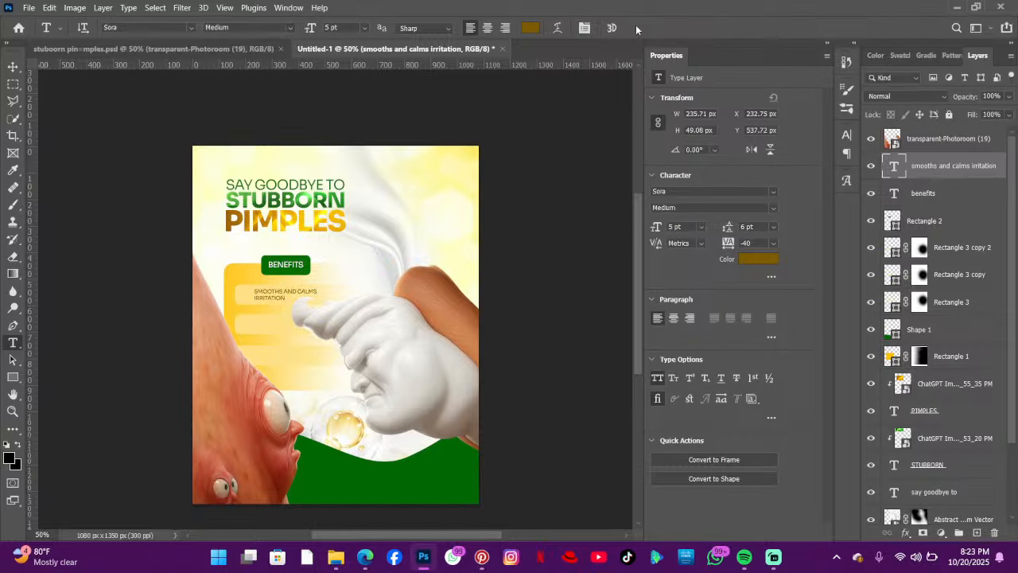
- Duplicate the SMOOTHS AND CALMS IRRITATION text and shift the copy straight down onto the second bar of the yellow panel
{"action": "key", "text": "ctrl+plus"}
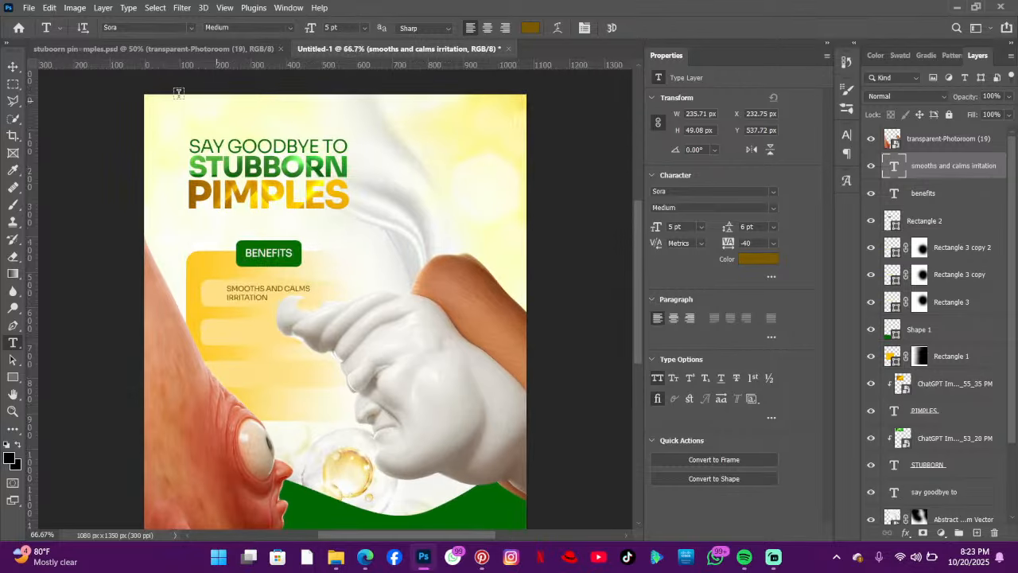
{"action": "scroll", "coordinate": [331, 158], "scroll_direction": "down", "scroll_amount": 1}
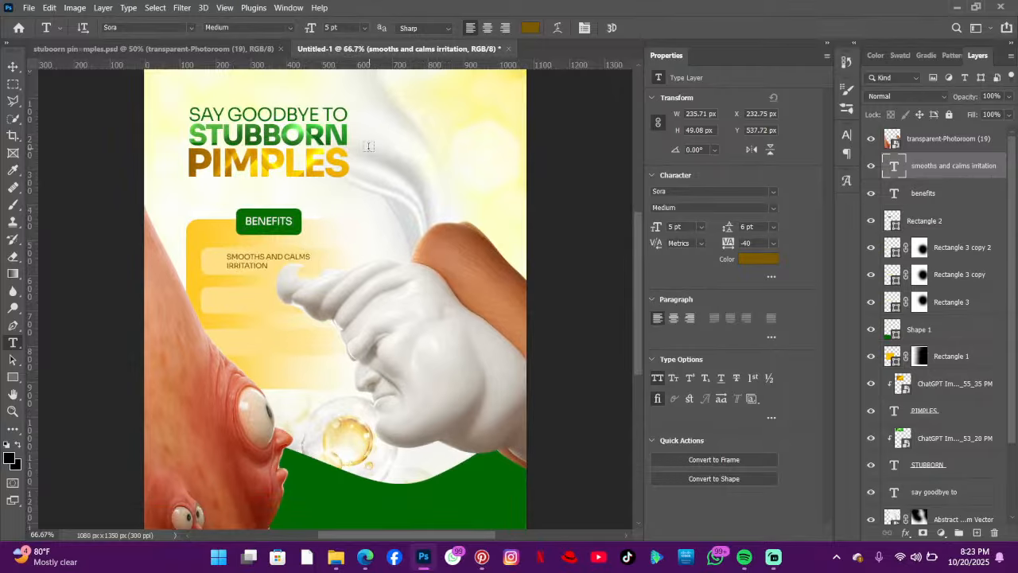
{"action": "key", "text": "ctrl+j"}
{"action": "key", "text": "ctrl+t"}
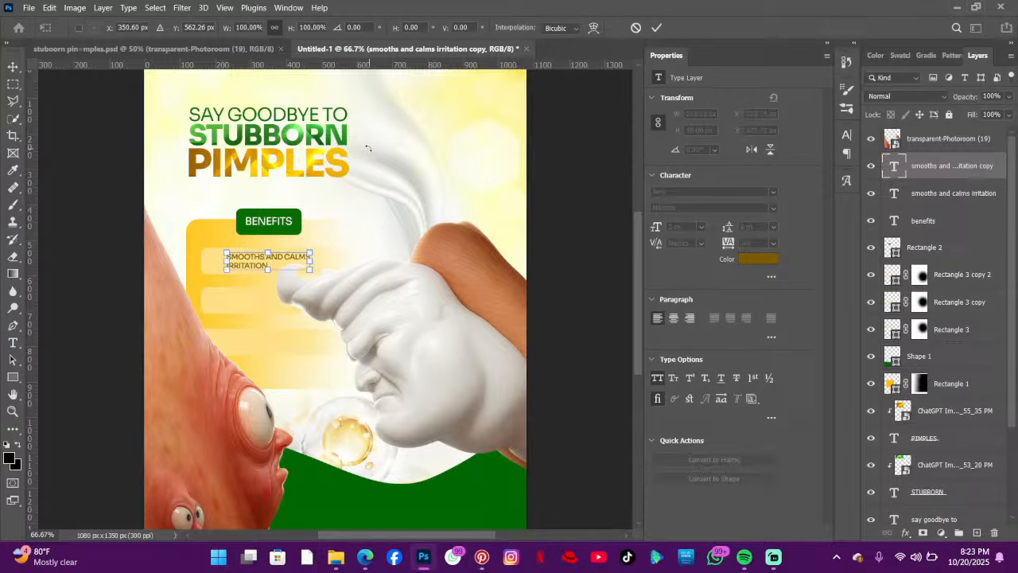
{"action": "key", "text": "Down"}
{"action": "key", "text": "Down"}
{"action": "key", "text": "Down"}
{"action": "key", "text": "Down"}
{"action": "key", "text": "Down"}
{"action": "key", "text": "Down"}
{"action": "key", "text": "Down"}
{"action": "key", "text": "Down"}
{"action": "key", "text": "Down"}
{"action": "key", "text": "Down"}
{"action": "key", "text": "Down"}
{"action": "key", "text": "Down"}
{"action": "key", "text": "Down"}
{"action": "key", "text": "Down"}
{"action": "key", "text": "Down"}
{"action": "key", "text": "Down"}
{"action": "key", "text": "Down"}
{"action": "key", "text": "Down"}
{"action": "key", "text": "Down"}
{"action": "key", "text": "Down"}
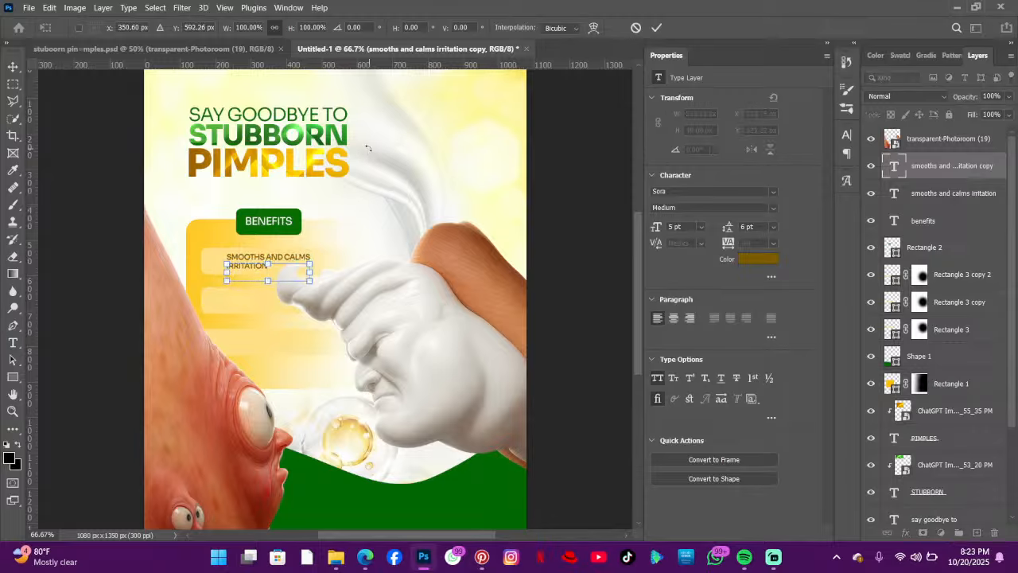
{"action": "key", "text": "Down"}
{"action": "key", "text": "Down"}
{"action": "key", "text": "Down"}
{"action": "key", "text": "Down"}
{"action": "key", "text": "Down"}
{"action": "key", "text": "Down"}
{"action": "key", "text": "Down"}
{"action": "key", "text": "Down"}
{"action": "key", "text": "Down"}
{"action": "key", "text": "Down"}
{"action": "key", "text": "Down"}
{"action": "key", "text": "Down"}
{"action": "key", "text": "Down"}
{"action": "key", "text": "Down"}
{"action": "key", "text": "Down"}
{"action": "key", "text": "Down"}
{"action": "key", "text": "Down"}
{"action": "key", "text": "Down"}
{"action": "key", "text": "Down"}
{"action": "key", "text": "Down"}
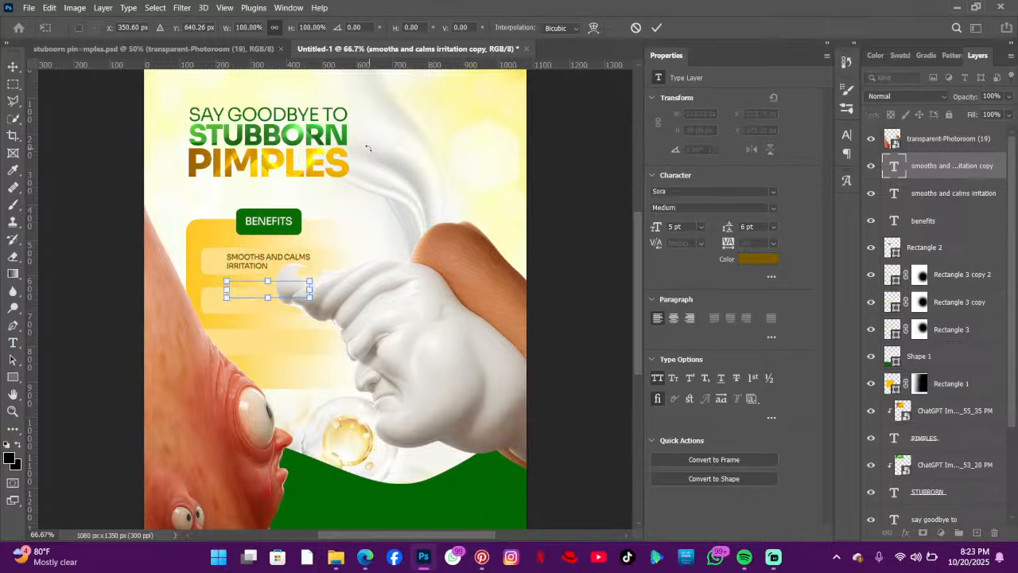
{"action": "key", "text": "Down"}
{"action": "key", "text": "Down"}
{"action": "key", "text": "Down"}
{"action": "key", "text": "Down"}
{"action": "key", "text": "Down"}
{"action": "key", "text": "Down"}
{"action": "key", "text": "Down"}
{"action": "key", "text": "Down"}
{"action": "key", "text": "Down"}
{"action": "key", "text": "Down"}
{"action": "key", "text": "Down"}
{"action": "key", "text": "Down"}
{"action": "key", "text": "Down"}
{"action": "key", "text": "Down"}
{"action": "key", "text": "Down"}
{"action": "key", "text": "Down"}
{"action": "key", "text": "Down"}
{"action": "key", "text": "Down"}
{"action": "key", "text": "Down"}
{"action": "key", "text": "Down"}
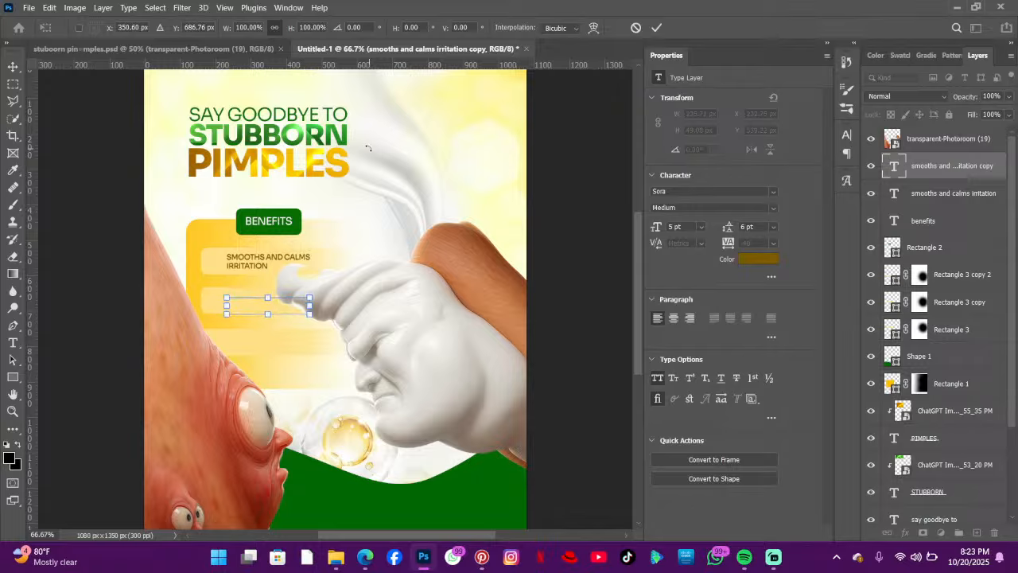
{"action": "key", "text": "Down"}
{"action": "key", "text": "Down"}
{"action": "key", "text": "Down"}
{"action": "key", "text": "Down"}
{"action": "key", "text": "Down"}
{"action": "key", "text": "Down"}
{"action": "key", "text": "Down"}
{"action": "key", "text": "Down"}
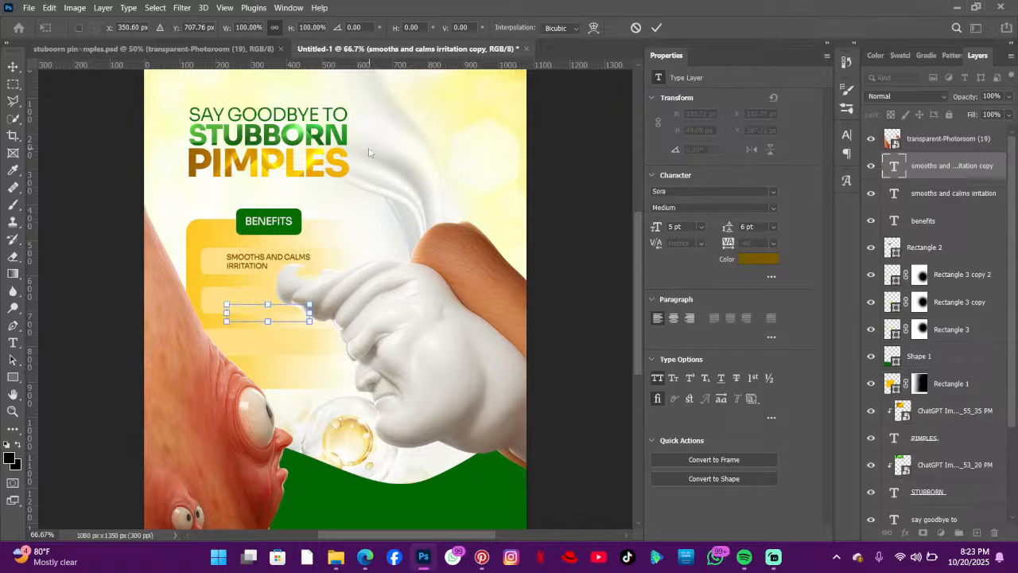
{"action": "key", "text": "Up"}
{"action": "key", "text": "Up"}
{"action": "key", "text": "Up"}
{"action": "key", "text": "Up"}
{"action": "key", "text": "Up"}
{"action": "key", "text": "Up"}
{"action": "key", "text": "Up"}
{"action": "key", "text": "Up"}
{"action": "key", "text": "Up"}
{"action": "key", "text": "Up"}
{"action": "key", "text": "Up"}
{"action": "key", "text": "Up"}
{"action": "key", "text": "Up"}
{"action": "key", "text": "Up"}
{"action": "key", "text": "Up"}
{"action": "key", "text": "Up"}
{"action": "key", "text": "Up"}
{"action": "key", "text": "Up"}
{"action": "key", "text": "Up"}
{"action": "key", "text": "Up"}
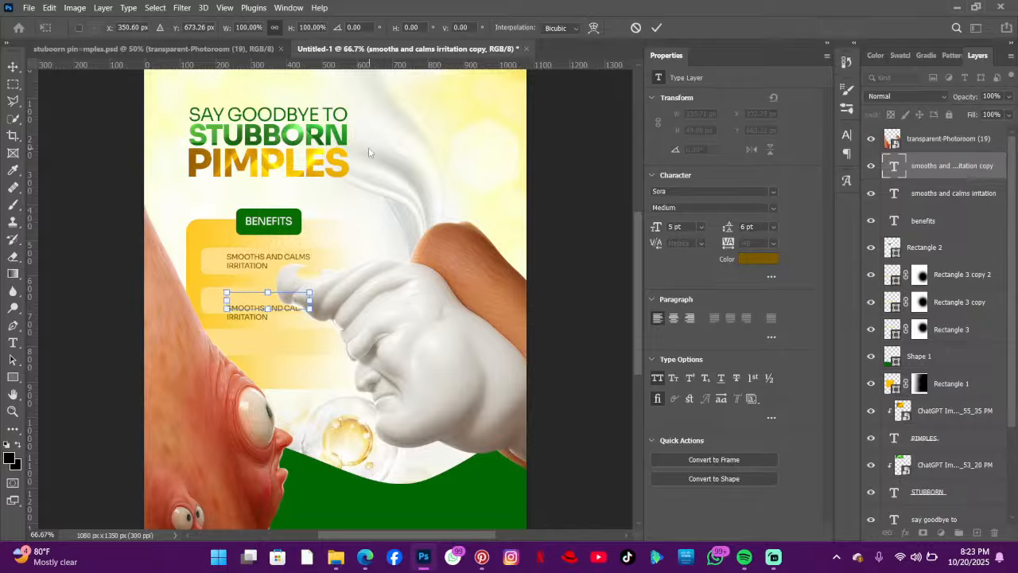
- Nudge the copied "SMOOTHS AND CALMS IRRITATION" text vertically into the second benefit bar, at about Y 647 px
{"action": "key", "text": "Up"}
{"action": "key", "text": "Up"}
{"action": "key", "text": "Up"}
{"action": "key", "text": "Up"}
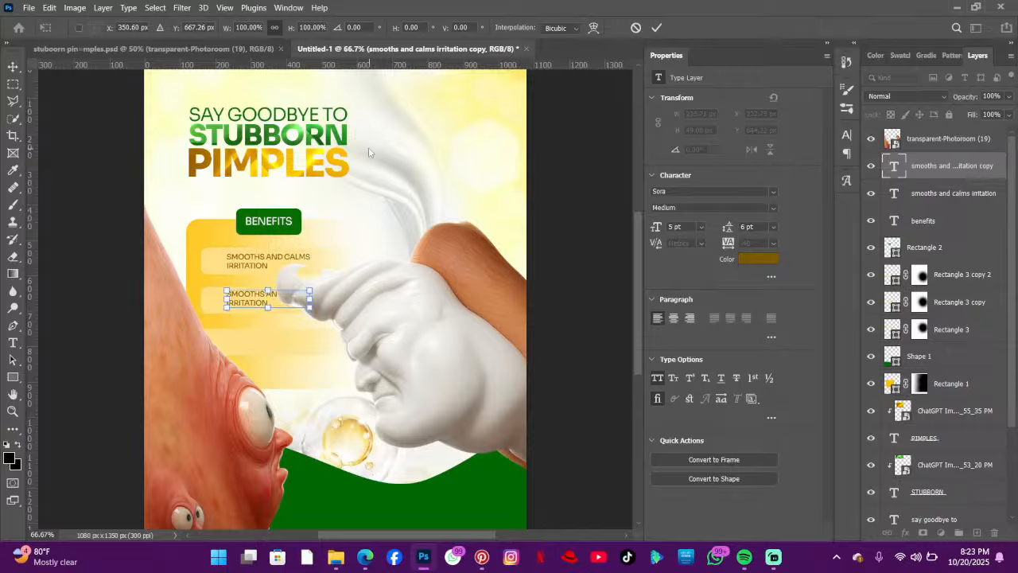
{"action": "key", "text": "Down"}
{"action": "key", "text": "Down"}
{"action": "key", "text": "Down"}
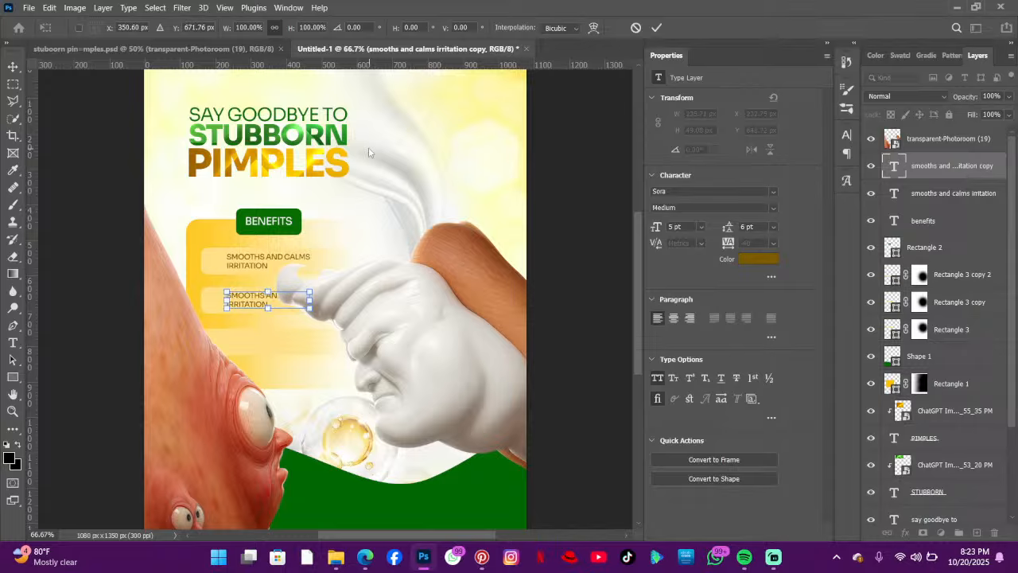
{"action": "key", "text": "Return"}
- Duplicate the second benefit text and move the copy straight down into the third benefit bar, at about Y 767 px
{"action": "key", "text": "t"}
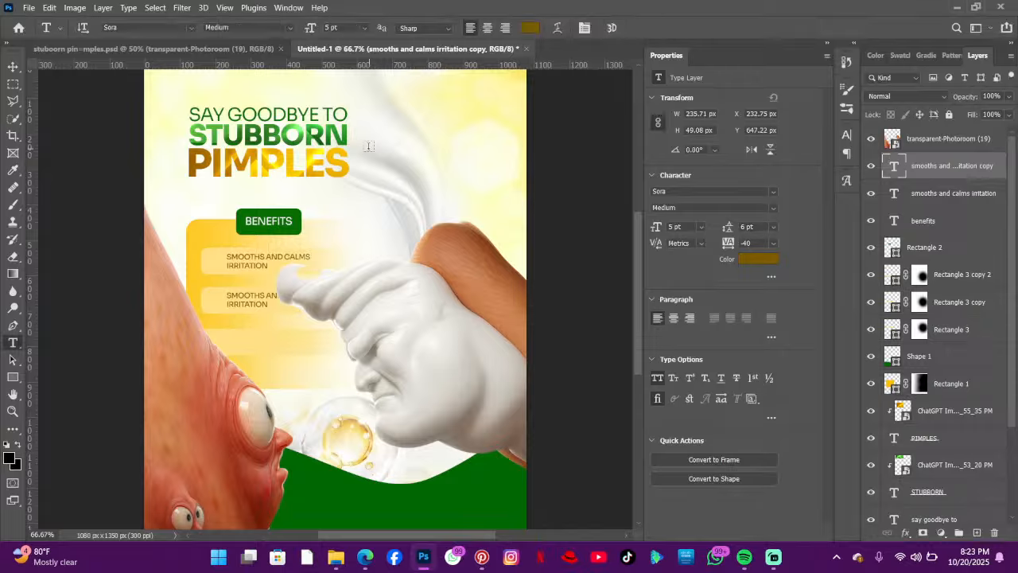
{"action": "key", "text": "ctrl+j"}
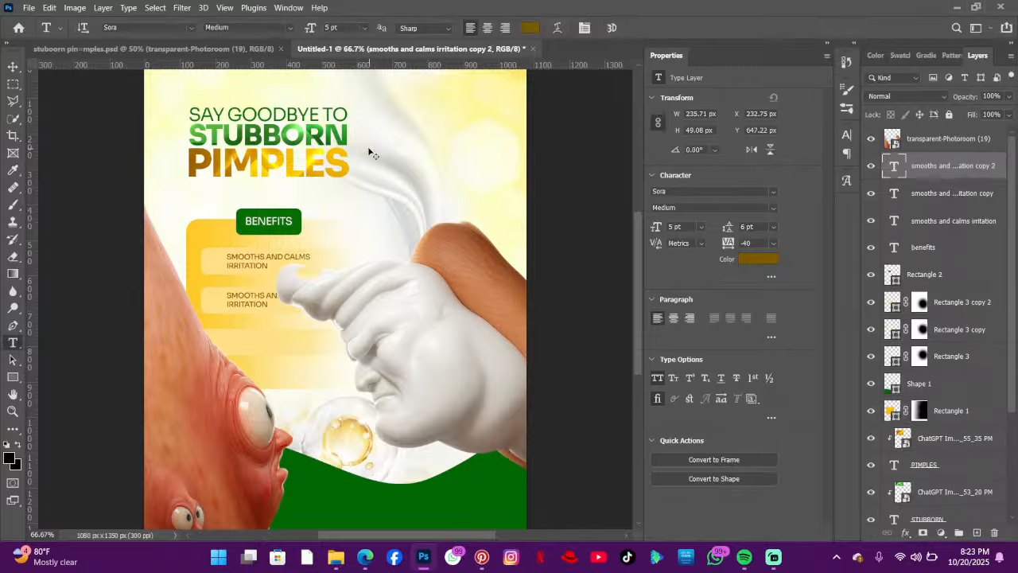
{"action": "key", "text": "ctrl+t"}
{"action": "key", "text": "Down"}
{"action": "key", "text": "Down"}
{"action": "key", "text": "Down"}
{"action": "key", "text": "Down"}
{"action": "key", "text": "Down"}
{"action": "key", "text": "Down"}
{"action": "key", "text": "Down"}
{"action": "key", "text": "Down"}
{"action": "key", "text": "Down"}
{"action": "key", "text": "Down"}
{"action": "key", "text": "Down"}
{"action": "key", "text": "Down"}
{"action": "key", "text": "Down"}
{"action": "key", "text": "Down"}
{"action": "key", "text": "Down"}
{"action": "key", "text": "Down"}
{"action": "key", "text": "Down"}
{"action": "key", "text": "Down"}
{"action": "key", "text": "Down"}
{"action": "key", "text": "Down"}
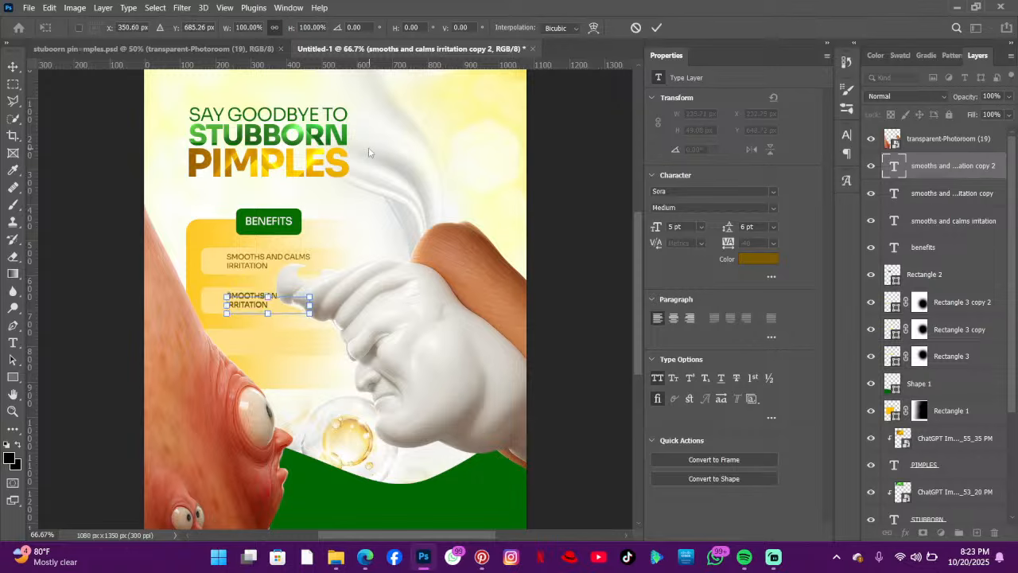
{"action": "key", "text": "Down"}
{"action": "key", "text": "Down"}
{"action": "key", "text": "Down"}
{"action": "key", "text": "Down"}
{"action": "key", "text": "Down"}
{"action": "key", "text": "Down"}
{"action": "key", "text": "Down"}
{"action": "key", "text": "Down"}
{"action": "key", "text": "Down"}
{"action": "key", "text": "Down"}
{"action": "key", "text": "Down"}
{"action": "key", "text": "Down"}
{"action": "key", "text": "Down"}
{"action": "key", "text": "Down"}
{"action": "key", "text": "Down"}
{"action": "key", "text": "Down"}
{"action": "key", "text": "Down"}
{"action": "key", "text": "Down"}
{"action": "key", "text": "Down"}
{"action": "key", "text": "Down"}
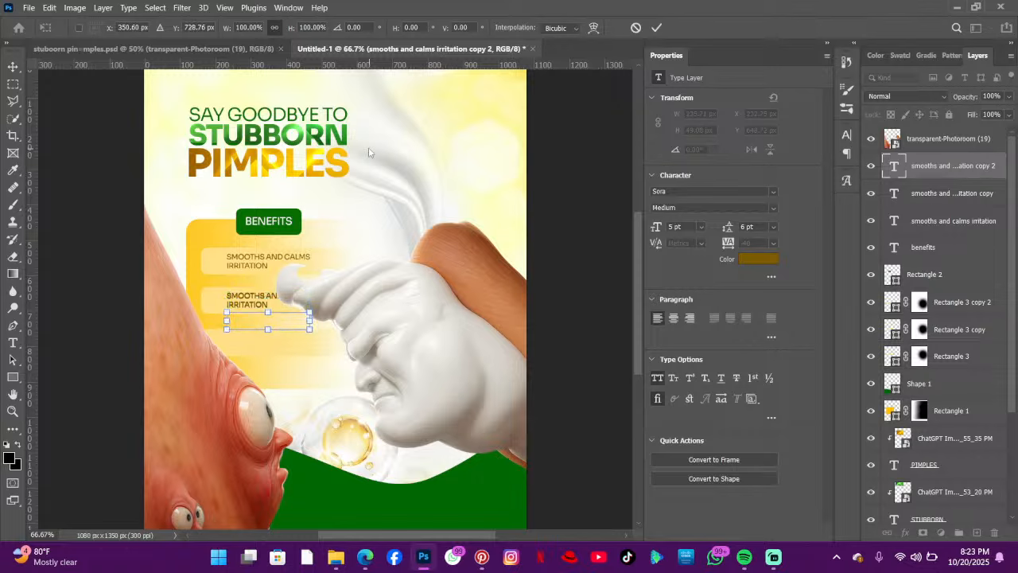
{"action": "key", "text": "Down"}
{"action": "key", "text": "Down"}
{"action": "key", "text": "Down"}
{"action": "key", "text": "Down"}
{"action": "key", "text": "Down"}
{"action": "key", "text": "Down"}
{"action": "key", "text": "Down"}
{"action": "key", "text": "Down"}
{"action": "key", "text": "Down"}
{"action": "key", "text": "Down"}
{"action": "key", "text": "Down"}
{"action": "key", "text": "Down"}
{"action": "key", "text": "Down"}
{"action": "key", "text": "Down"}
{"action": "key", "text": "Down"}
{"action": "key", "text": "Down"}
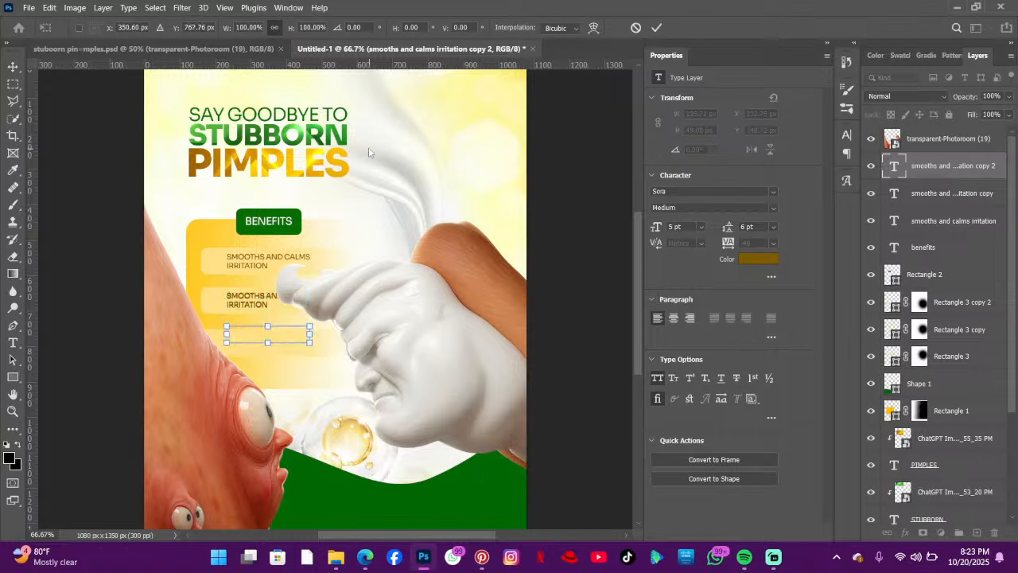
{"action": "key", "text": "Down"}
{"action": "key", "text": "Down"}
{"action": "key", "text": "Down"}
{"action": "key", "text": "Down"}
{"action": "key", "text": "Down"}
{"action": "key", "text": "Down"}
{"action": "key", "text": "Down"}
{"action": "key", "text": "Down"}
{"action": "key", "text": "Down"}
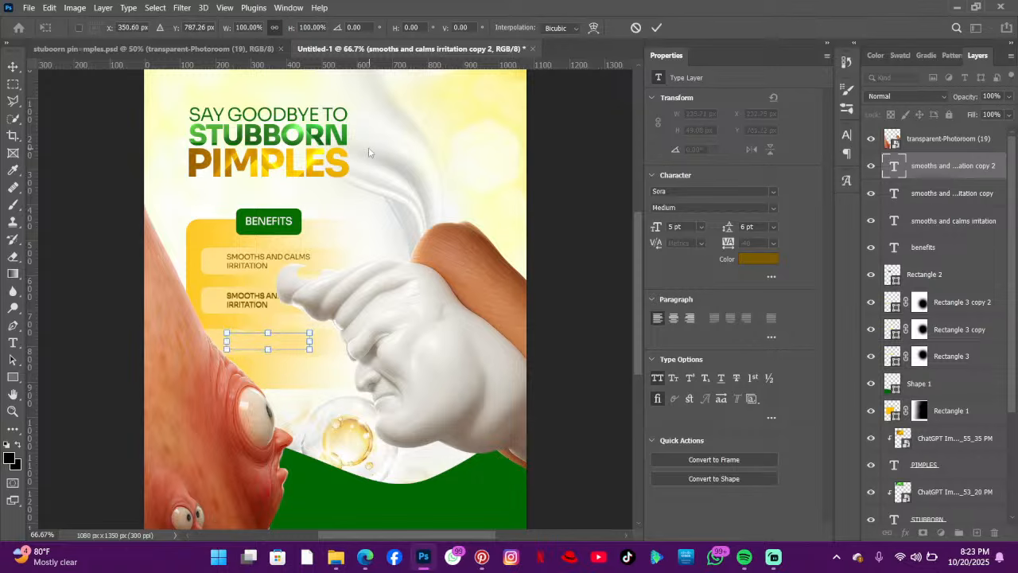
{"action": "key", "text": "Return"}
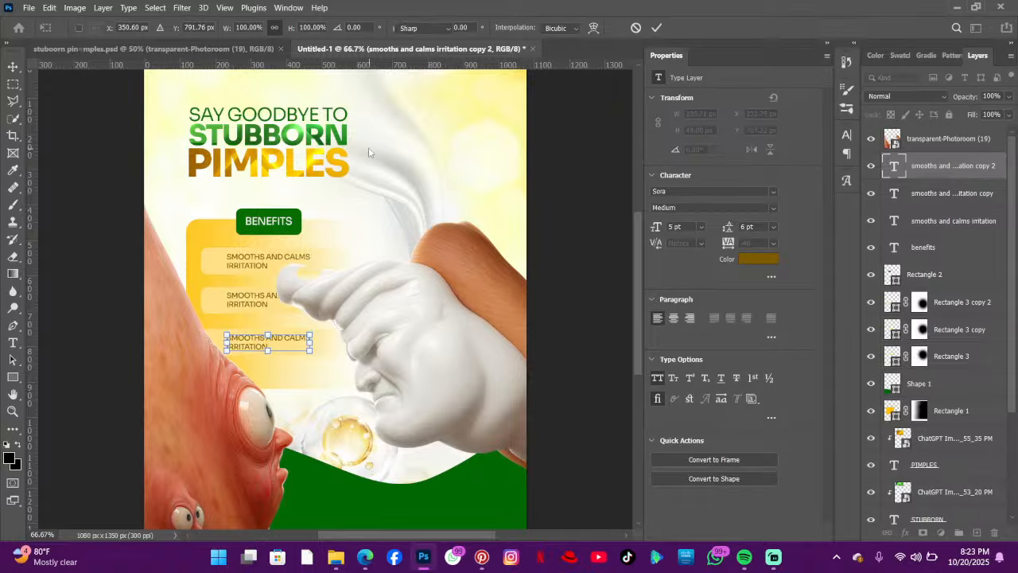
- Replace the second benefit text with "REDUCES REDNESS" on two lines
{"action": "key", "text": "t"}
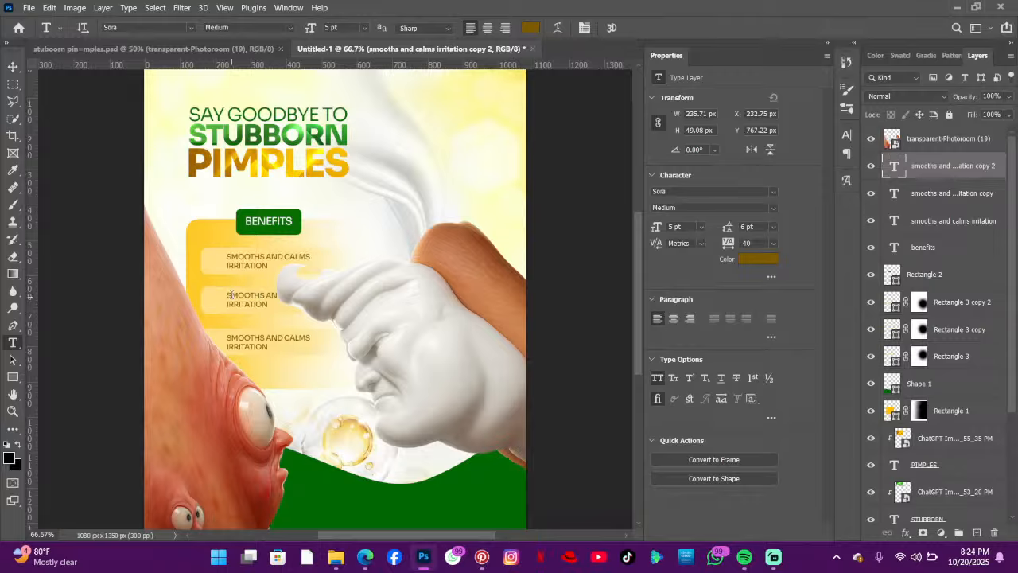
{"action": "left_click_drag", "start_coordinate": [228, 295], "coordinate": [306, 332]}
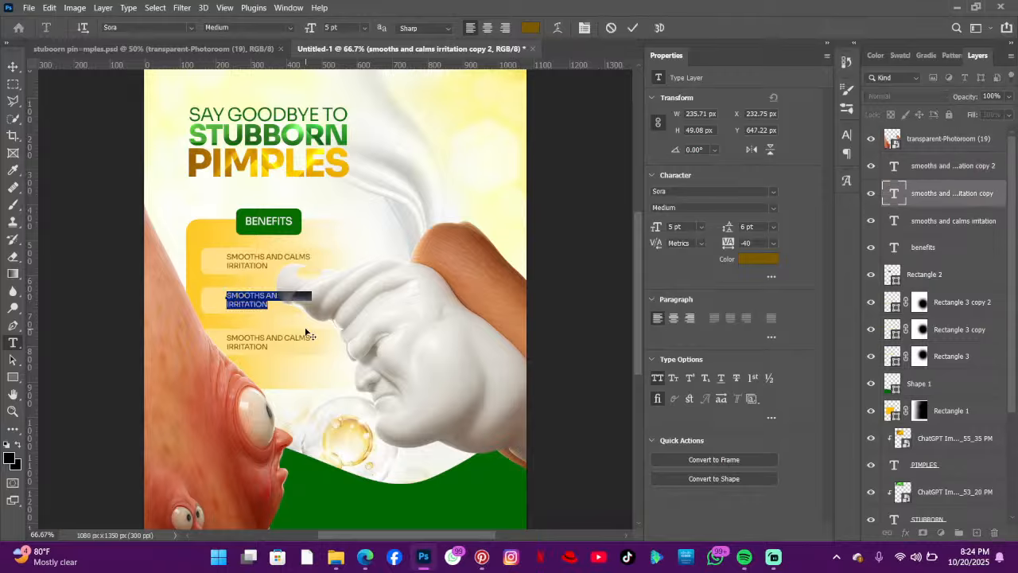
{"action": "type", "text": "REDUCES"}
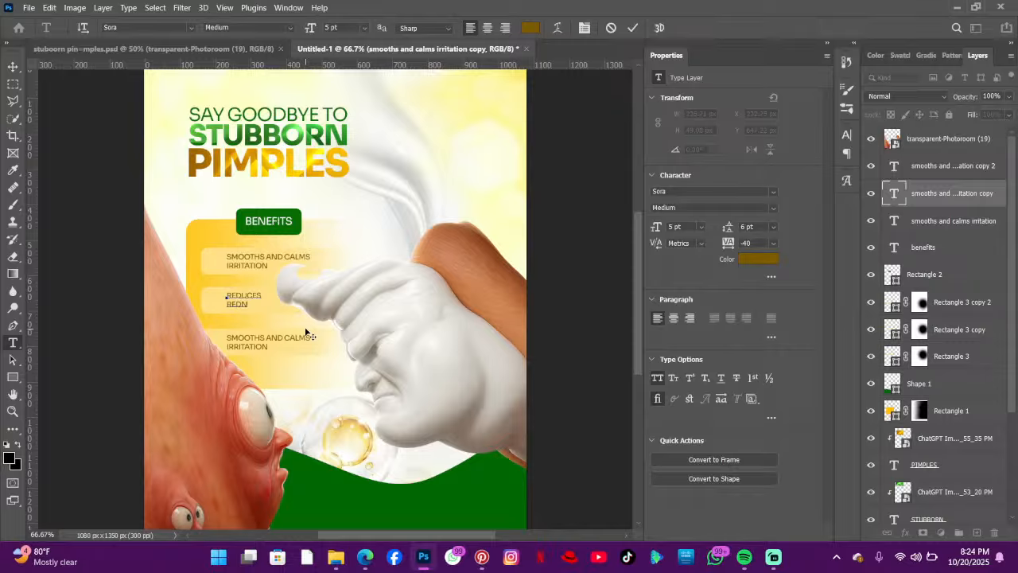
{"action": "type", "text": "REDNESS"}
{"action": "left_click", "coordinate": [633, 28]}
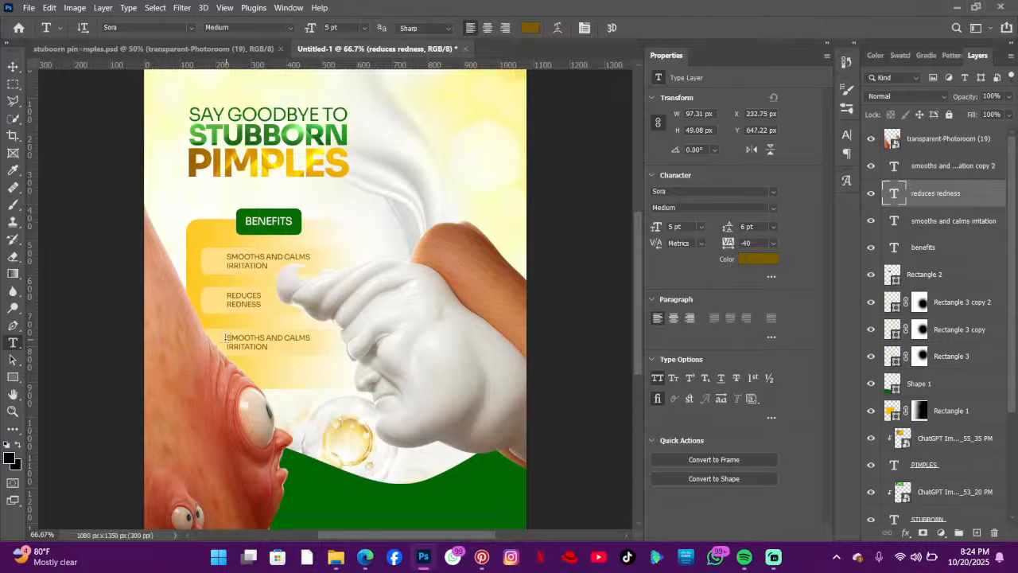
- Replace the third benefit text with "RESTORES CLEAR & GLOWING SKIN" on two lines
{"action": "left_click_drag", "start_coordinate": [228, 335], "coordinate": [296, 360]}
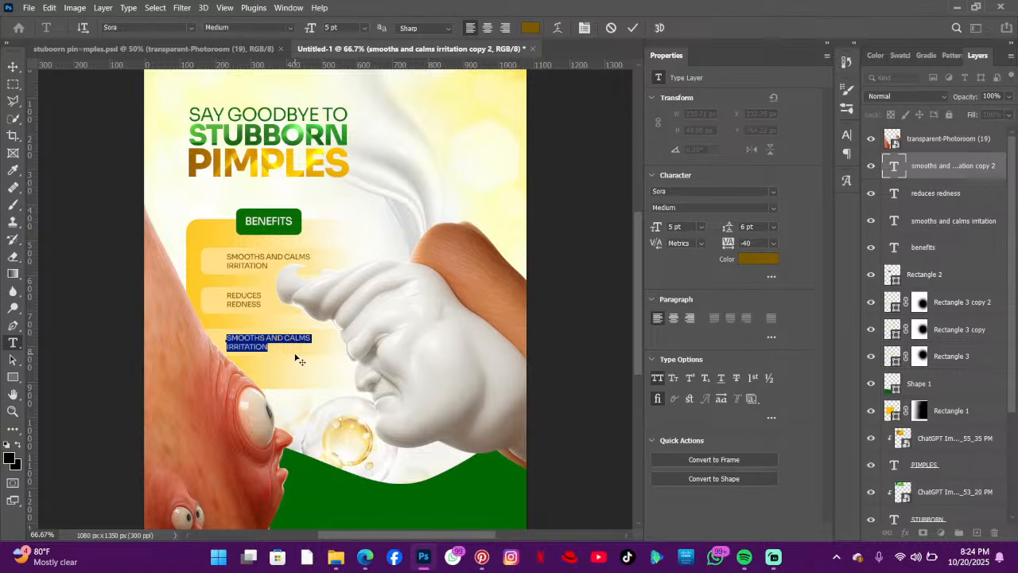
{"action": "type", "text": "RESTORES C"}
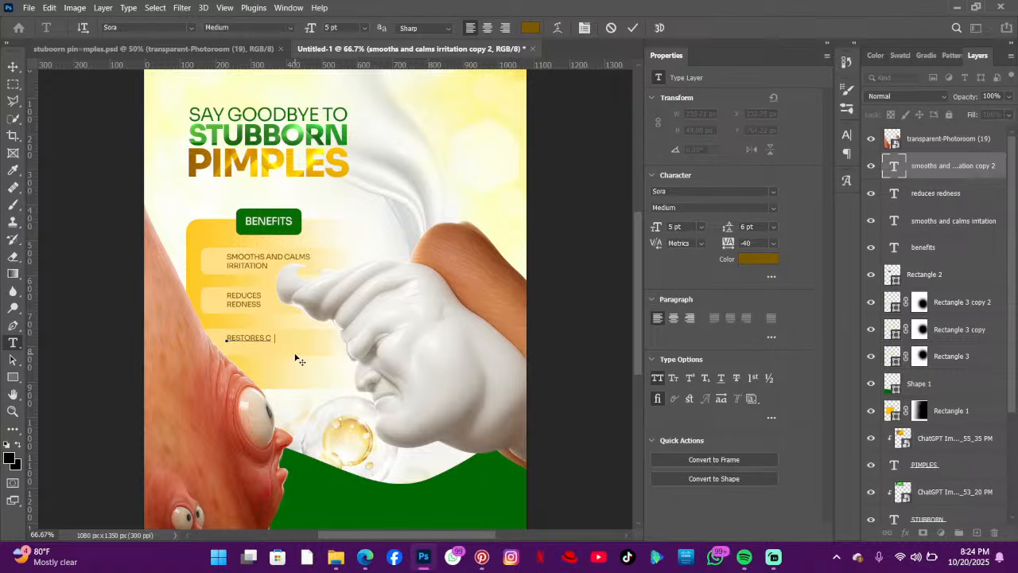
{"action": "type", "text": "LEAR &"}
{"action": "left_click", "coordinate": [633, 28]}
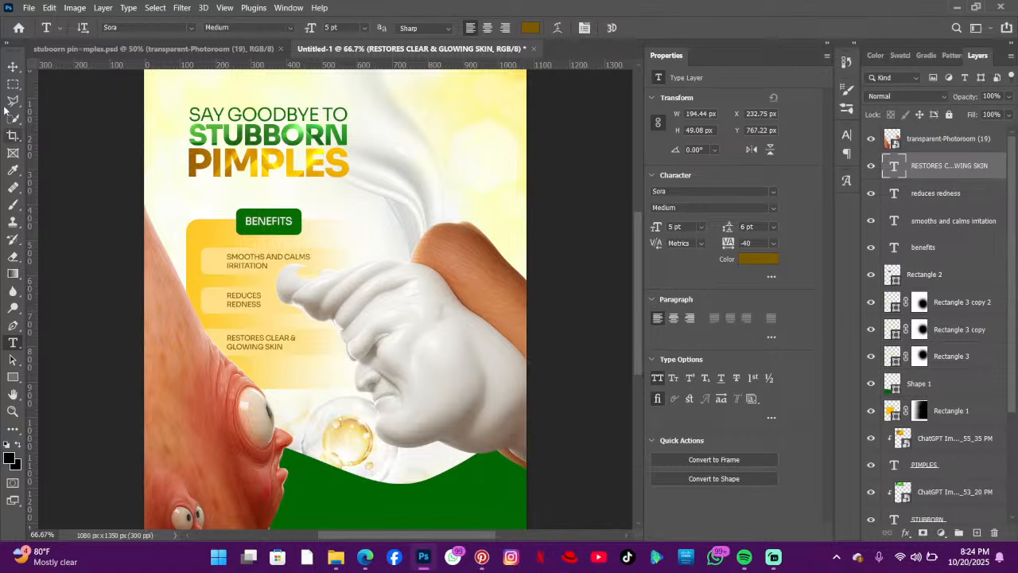
- Switch to File Explorer and look through the Downloads folder for an image to add to the flyer
{"action": "left_click", "coordinate": [12, 66]}
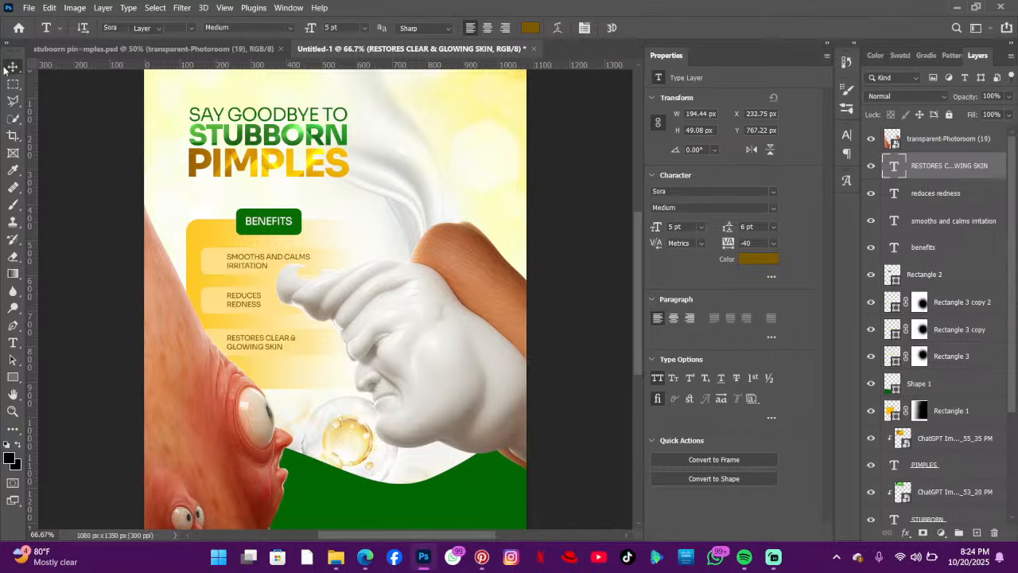
{"action": "left_click", "coordinate": [336, 556]}
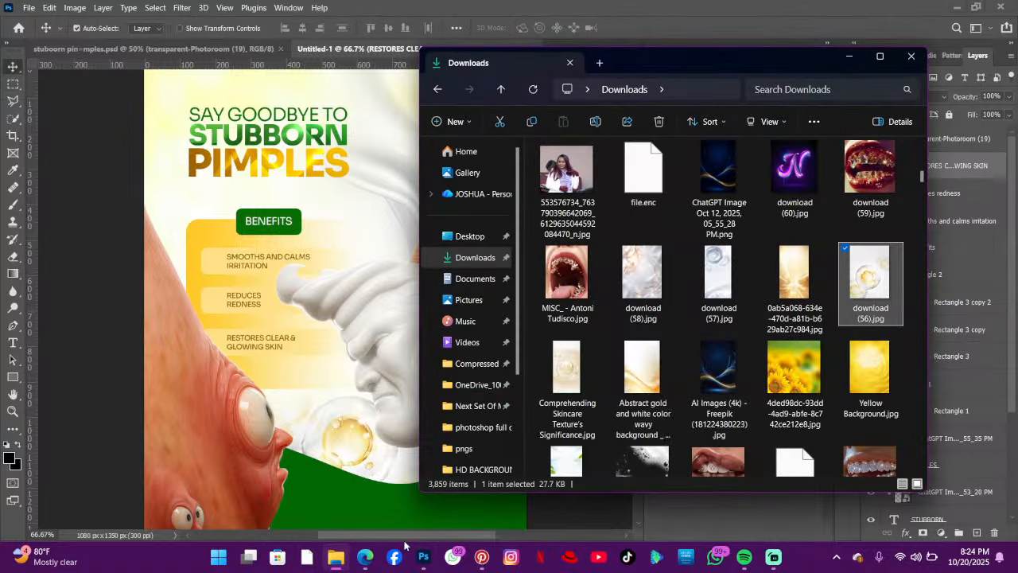
{"action": "left_click", "coordinate": [474, 263]}
{"action": "scroll", "coordinate": [645, 322], "scroll_direction": "down", "scroll_amount": 5}
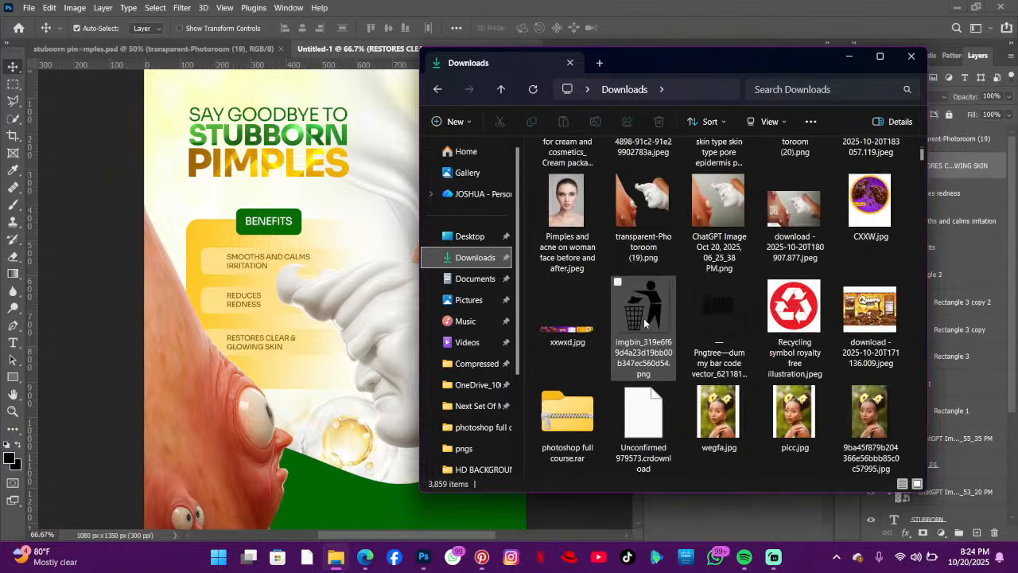
{"action": "scroll", "coordinate": [643, 319], "scroll_direction": "down", "scroll_amount": 2}
{"action": "scroll", "coordinate": [643, 319], "scroll_direction": "up", "scroll_amount": 3}
{"action": "scroll", "coordinate": [643, 318], "scroll_direction": "down", "scroll_amount": 3}
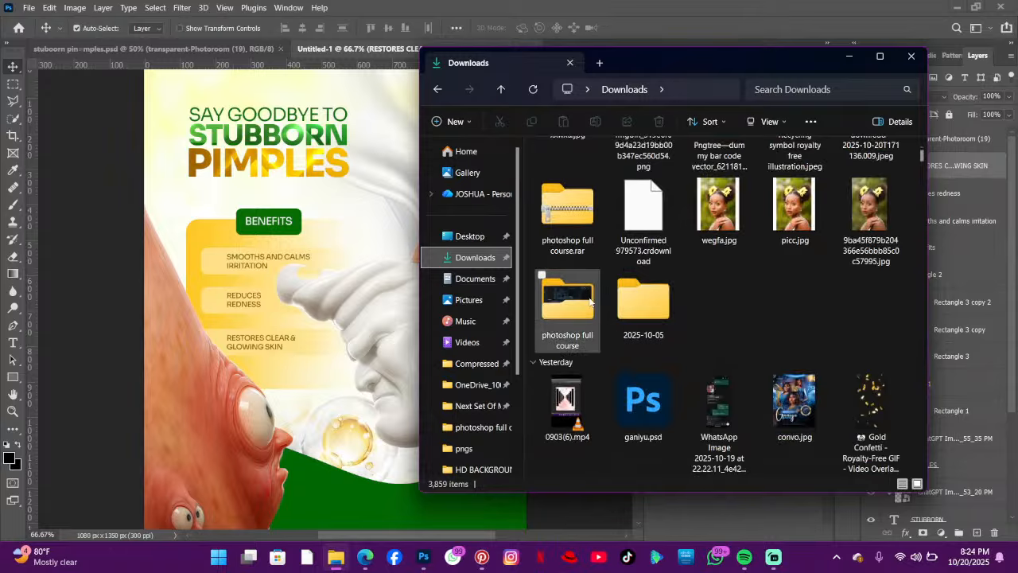
{"action": "scroll", "coordinate": [590, 300], "scroll_direction": "down", "scroll_amount": 3}
{"action": "scroll", "coordinate": [636, 306], "scroll_direction": "up", "scroll_amount": 1}
{"action": "scroll", "coordinate": [636, 306], "scroll_direction": "down", "scroll_amount": 1}
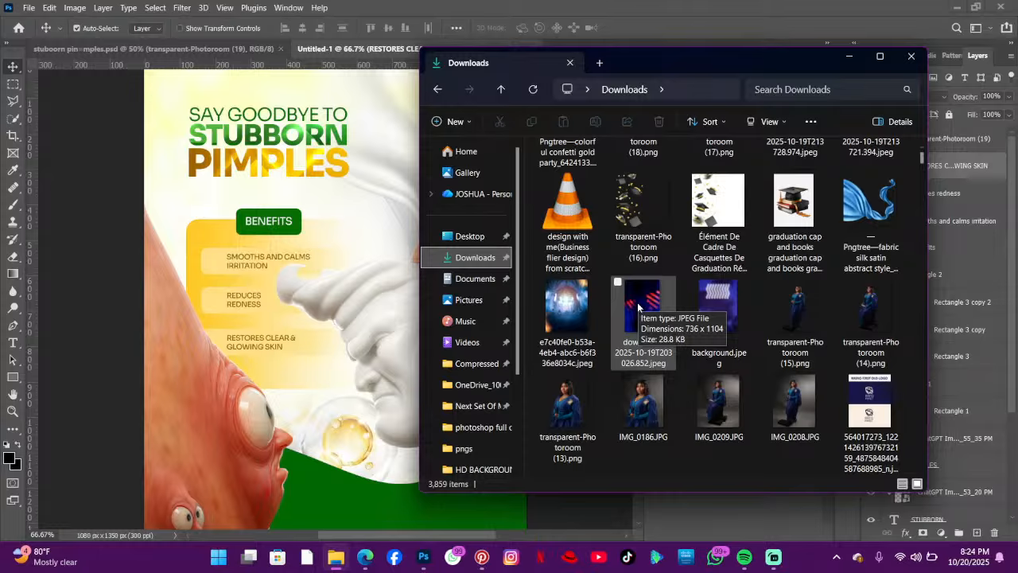
{"action": "scroll", "coordinate": [604, 306], "scroll_direction": "up", "scroll_amount": 3}
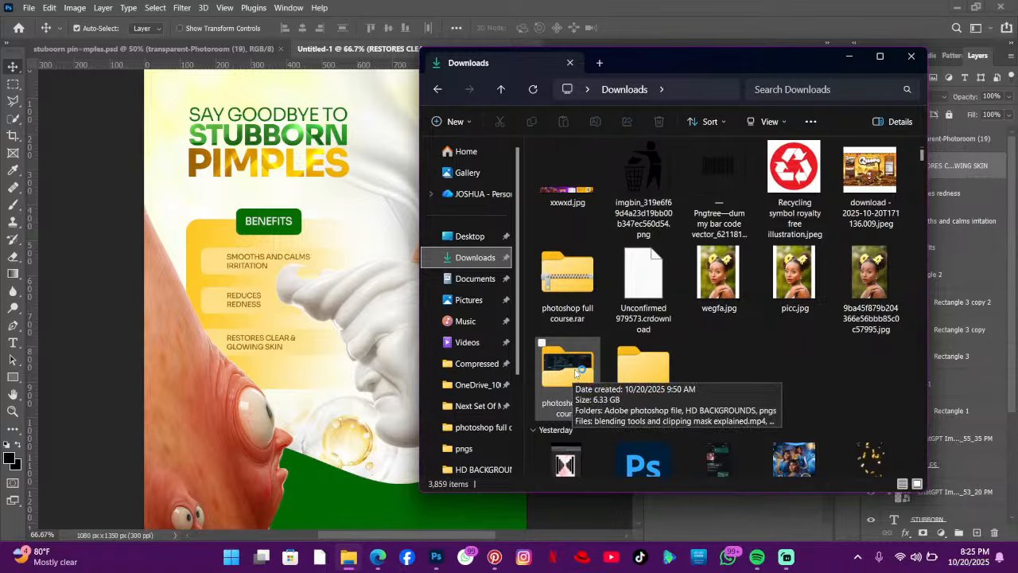
{"action": "scroll", "coordinate": [597, 354], "scroll_direction": "up", "scroll_amount": 5}
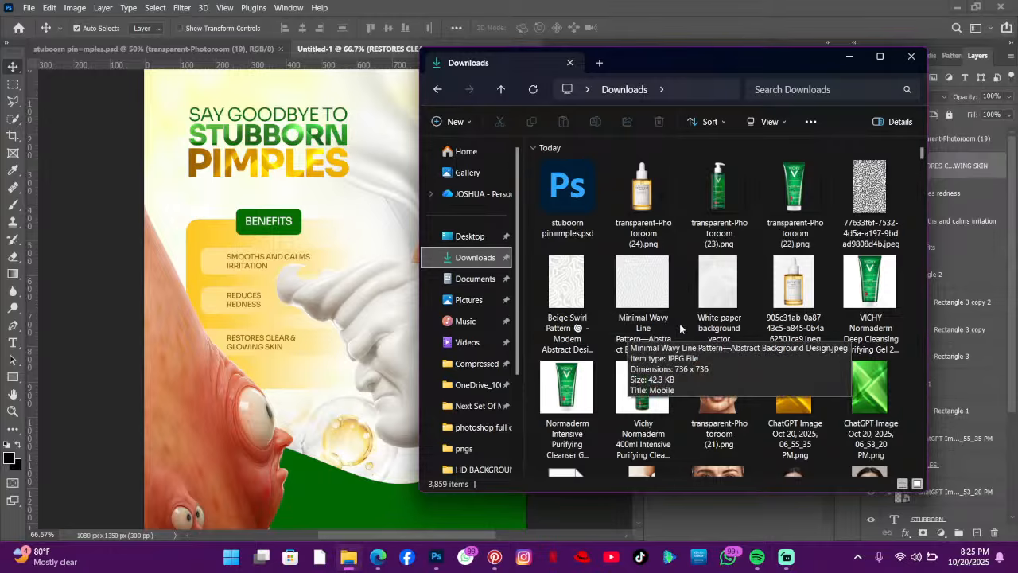
{"action": "scroll", "coordinate": [680, 323], "scroll_direction": "down", "scroll_amount": 15}
{"action": "scroll", "coordinate": [679, 326], "scroll_direction": "down", "scroll_amount": 20}
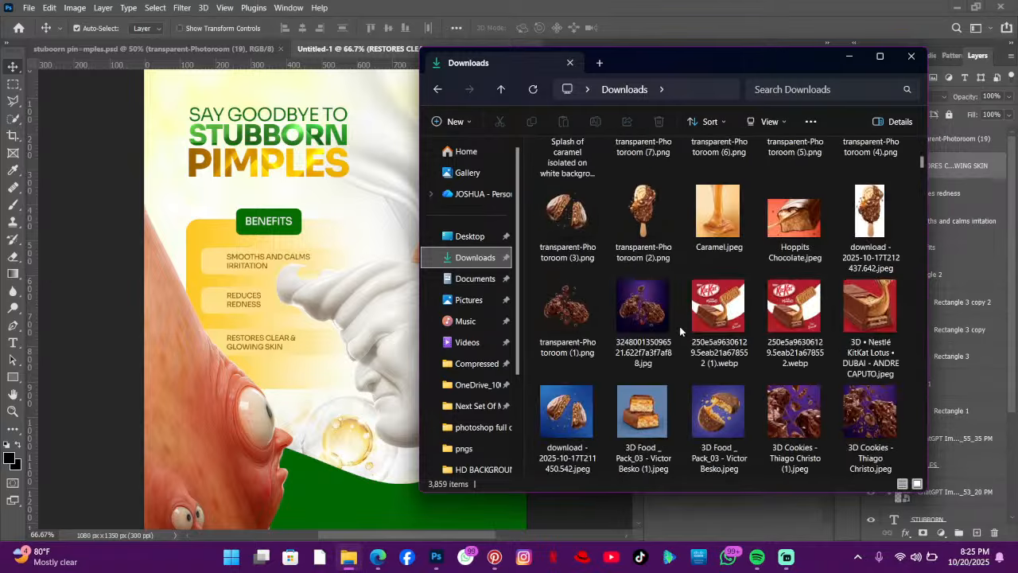
{"action": "scroll", "coordinate": [679, 333], "scroll_direction": "up", "scroll_amount": 10}
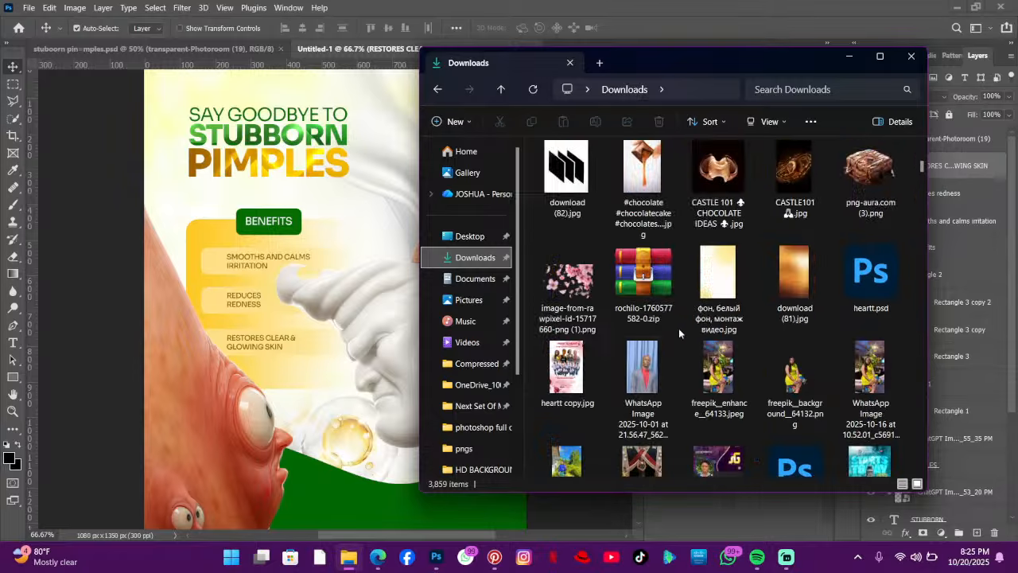
{"action": "scroll", "coordinate": [679, 334], "scroll_direction": "down", "scroll_amount": 18}
{"action": "scroll", "coordinate": [679, 331], "scroll_direction": "down", "scroll_amount": 20}
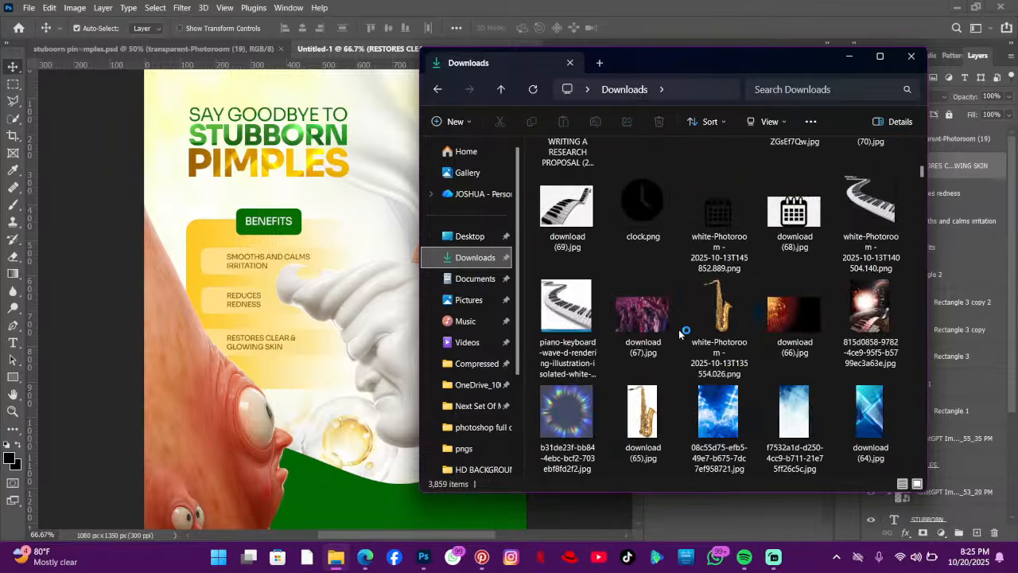
{"action": "scroll", "coordinate": [678, 329], "scroll_direction": "down", "scroll_amount": 20}
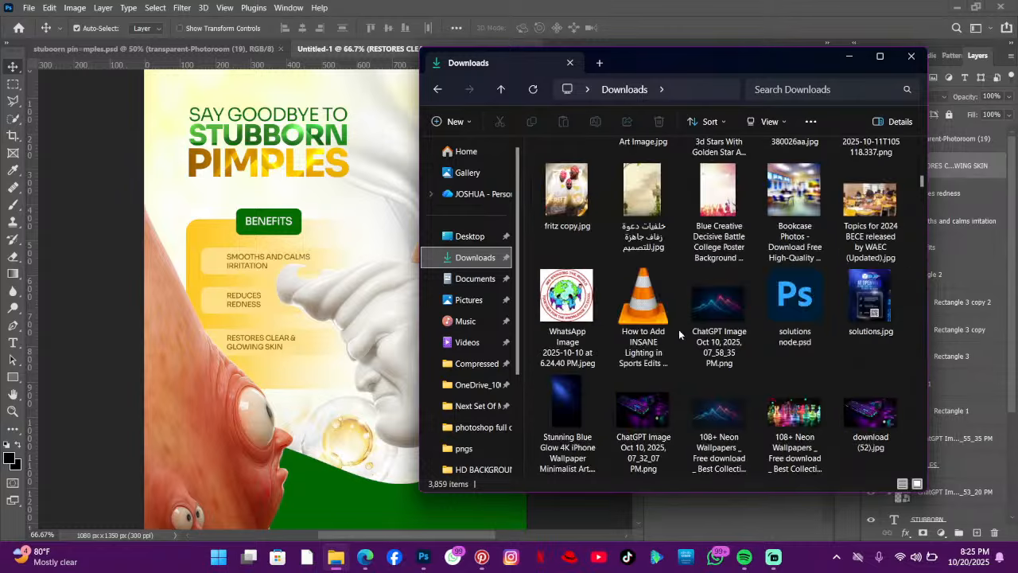
{"action": "scroll", "coordinate": [673, 339], "scroll_direction": "down", "scroll_amount": 20}
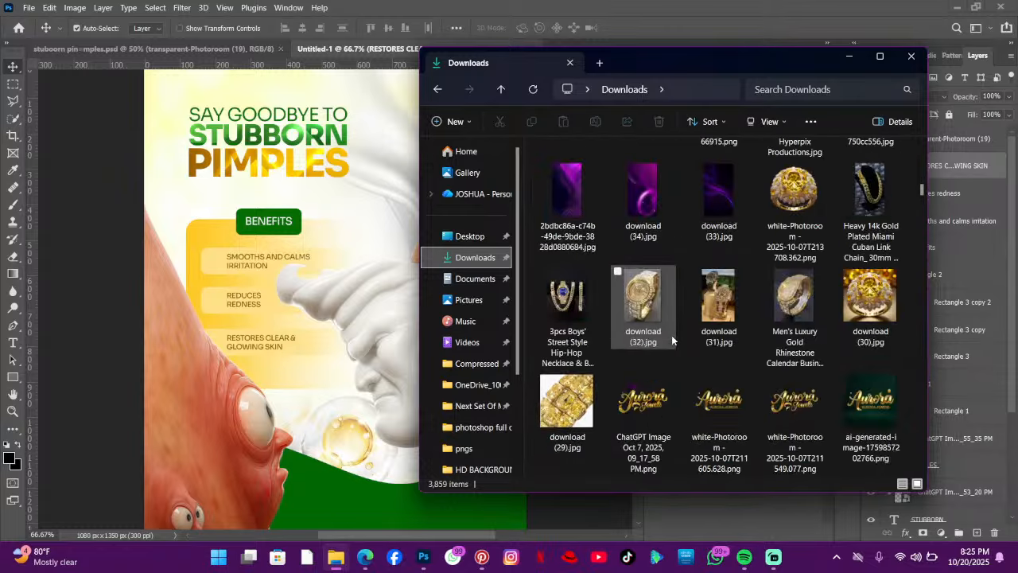
{"action": "scroll", "coordinate": [672, 339], "scroll_direction": "down", "scroll_amount": 20}
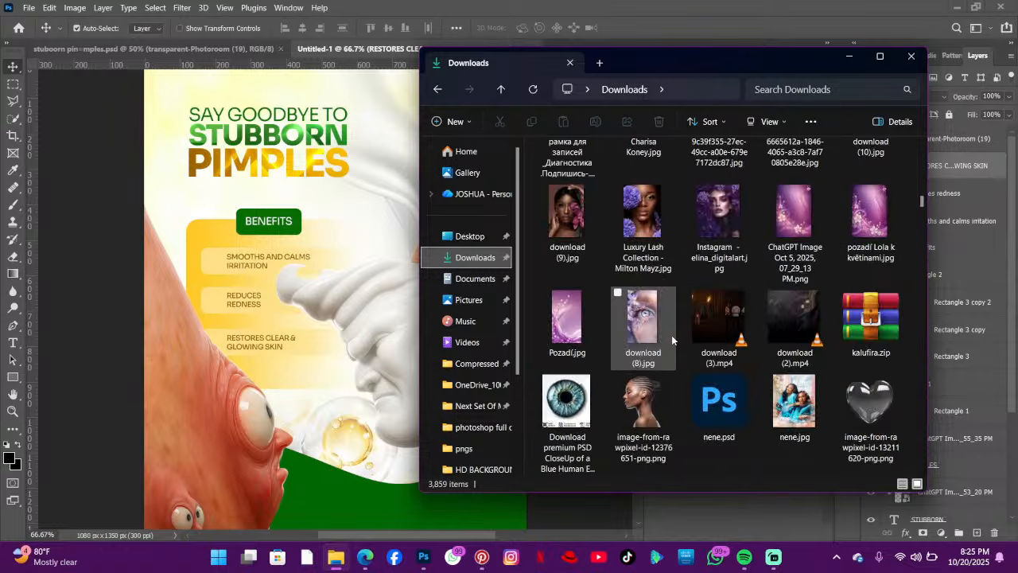
{"action": "scroll", "coordinate": [672, 339], "scroll_direction": "down", "scroll_amount": 10}
{"action": "scroll", "coordinate": [672, 342], "scroll_direction": "down", "scroll_amount": 5}
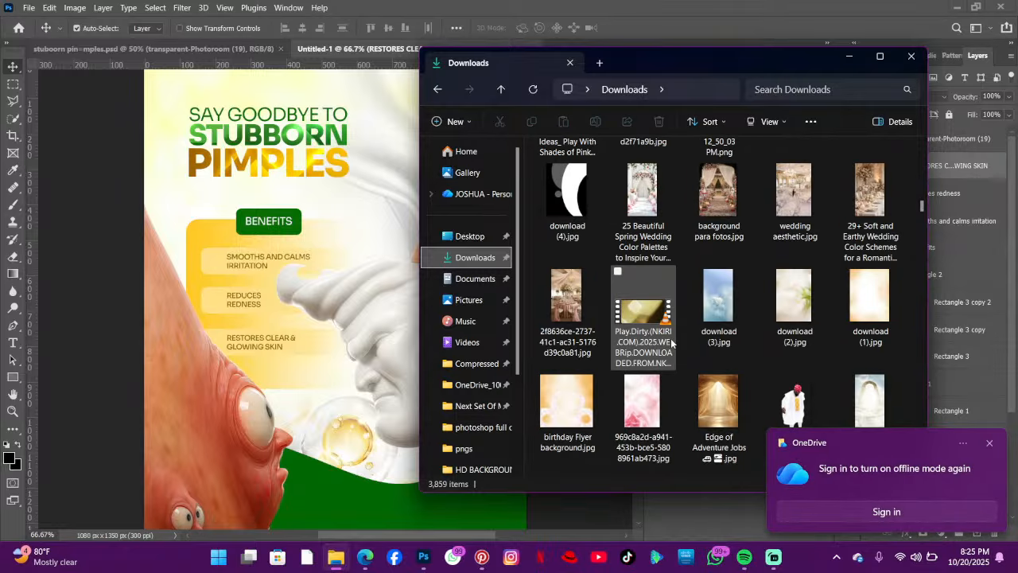
{"action": "scroll", "coordinate": [672, 342], "scroll_direction": "down", "scroll_amount": 5}
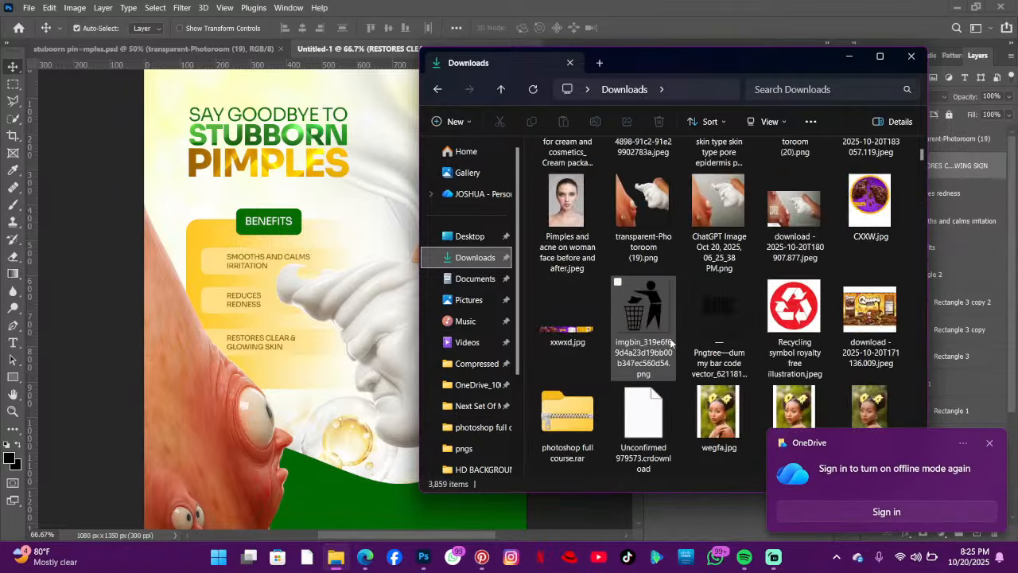
{"action": "left_click", "coordinate": [990, 442]}
{"action": "scroll", "coordinate": [731, 356], "scroll_direction": "down", "scroll_amount": 15}
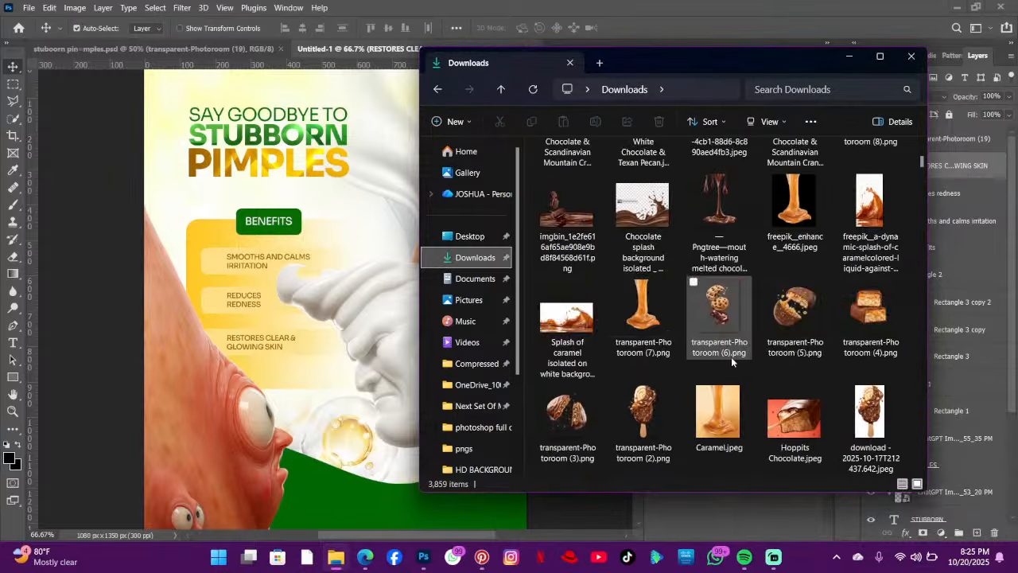
{"action": "scroll", "coordinate": [731, 362], "scroll_direction": "down", "scroll_amount": 5}
{"action": "scroll", "coordinate": [732, 361], "scroll_direction": "down", "scroll_amount": 10}
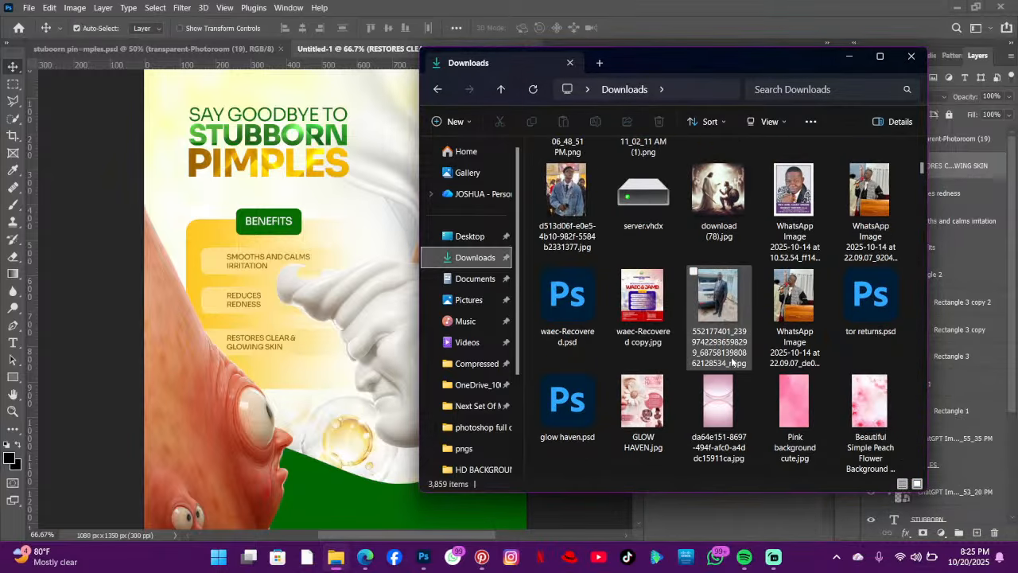
{"action": "scroll", "coordinate": [732, 362], "scroll_direction": "down", "scroll_amount": 5}
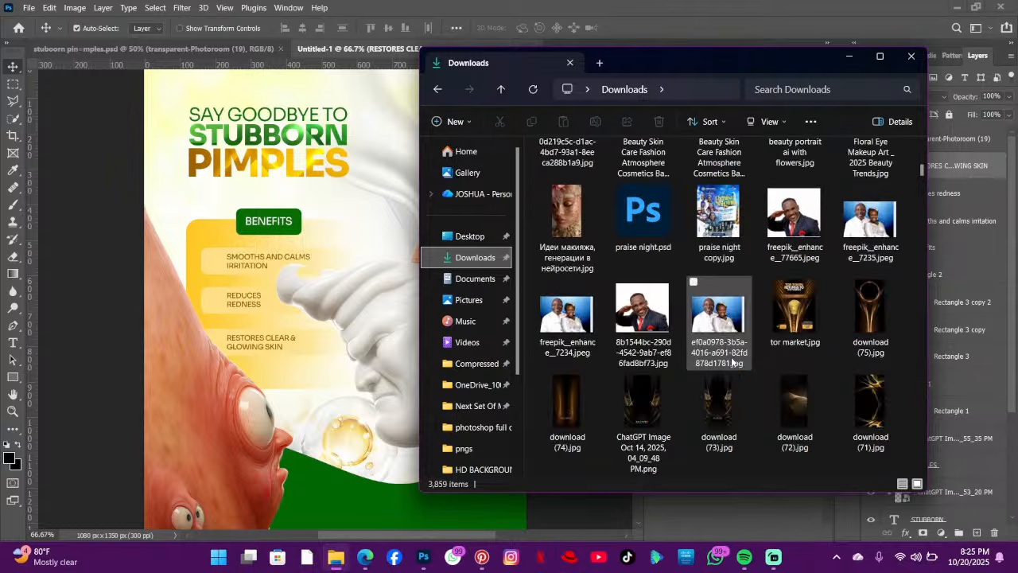
{"action": "scroll", "coordinate": [732, 362], "scroll_direction": "down", "scroll_amount": 5}
{"action": "scroll", "coordinate": [732, 362], "scroll_direction": "down", "scroll_amount": 20}
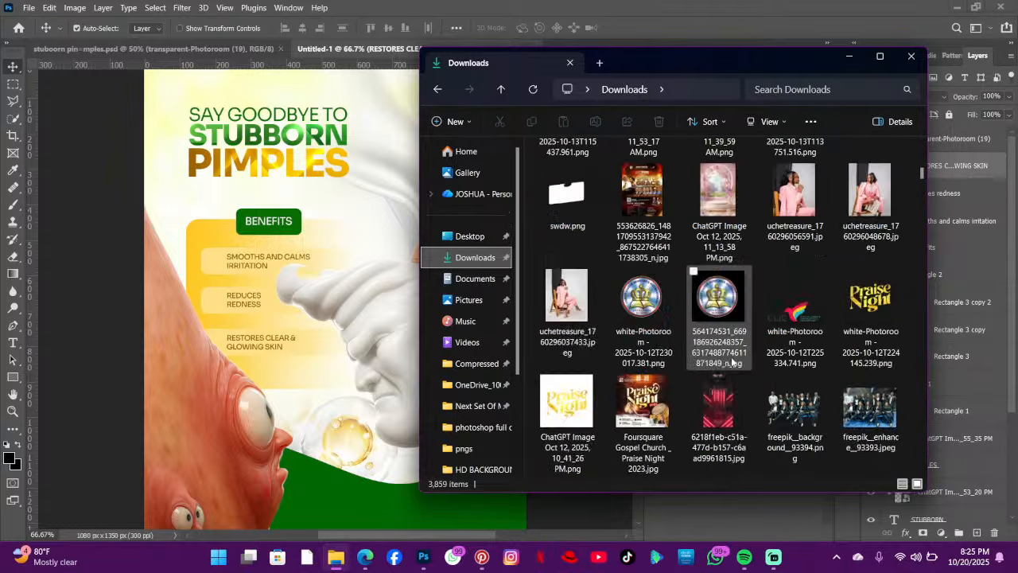
- Browse further through the older files in the Downloads folder for a check-mark icon to use in the benefits list
{"action": "scroll", "coordinate": [731, 362], "scroll_direction": "down", "scroll_amount": 5}
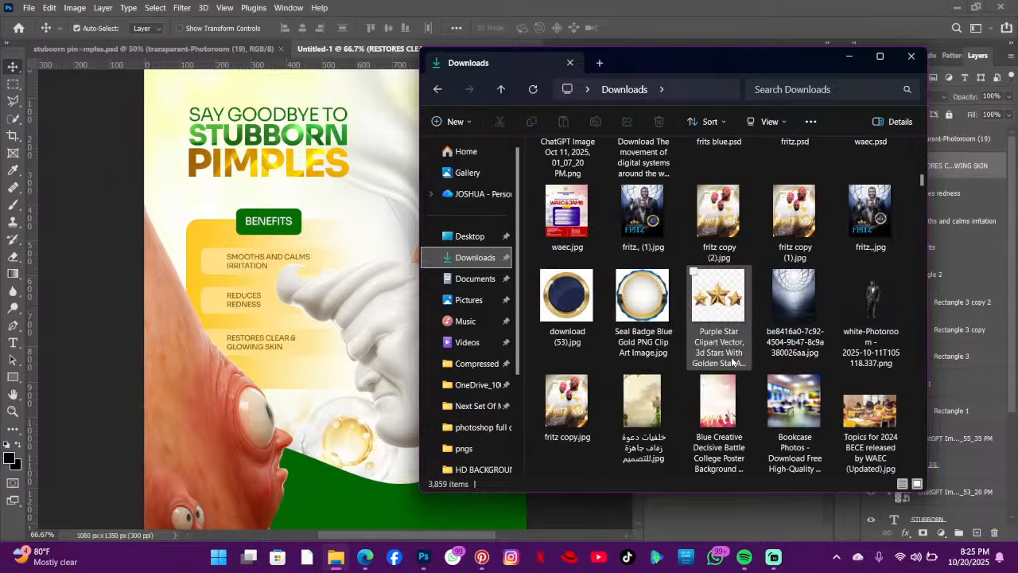
{"action": "scroll", "coordinate": [732, 362], "scroll_direction": "down", "scroll_amount": 20}
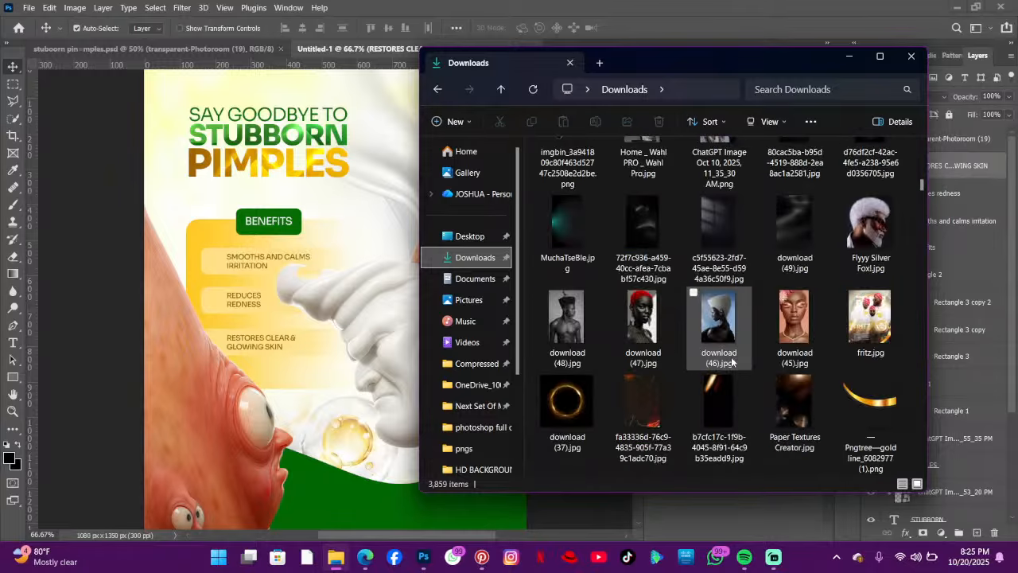
{"action": "scroll", "coordinate": [732, 362], "scroll_direction": "down", "scroll_amount": 20}
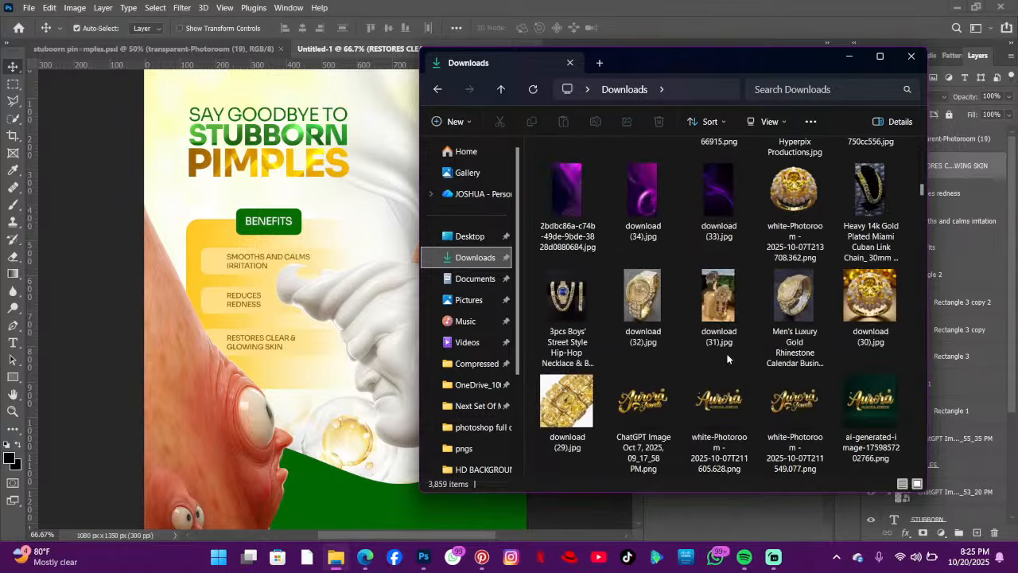
{"action": "scroll", "coordinate": [720, 362], "scroll_direction": "down", "scroll_amount": 20}
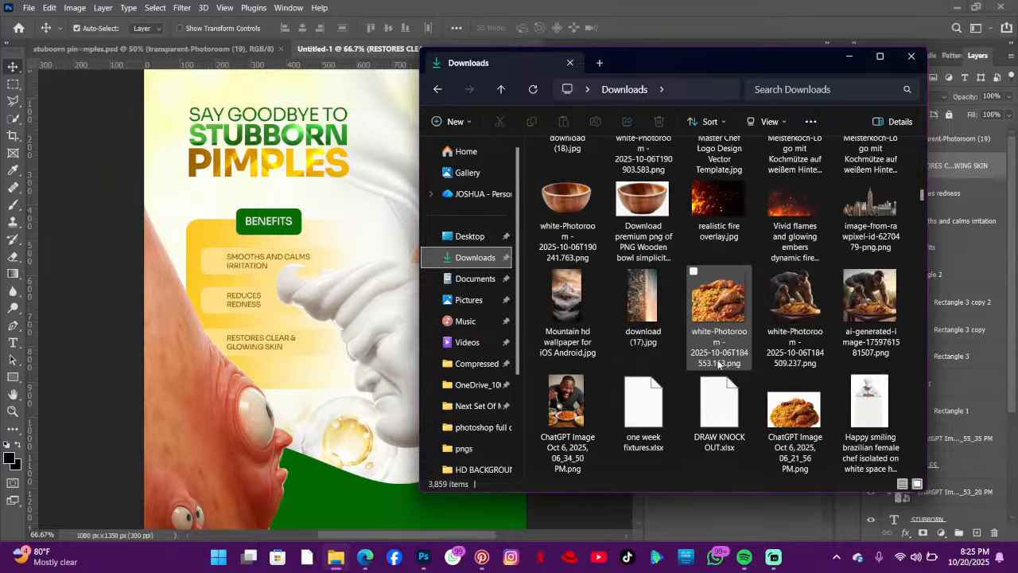
{"action": "scroll", "coordinate": [715, 362], "scroll_direction": "down", "scroll_amount": 20}
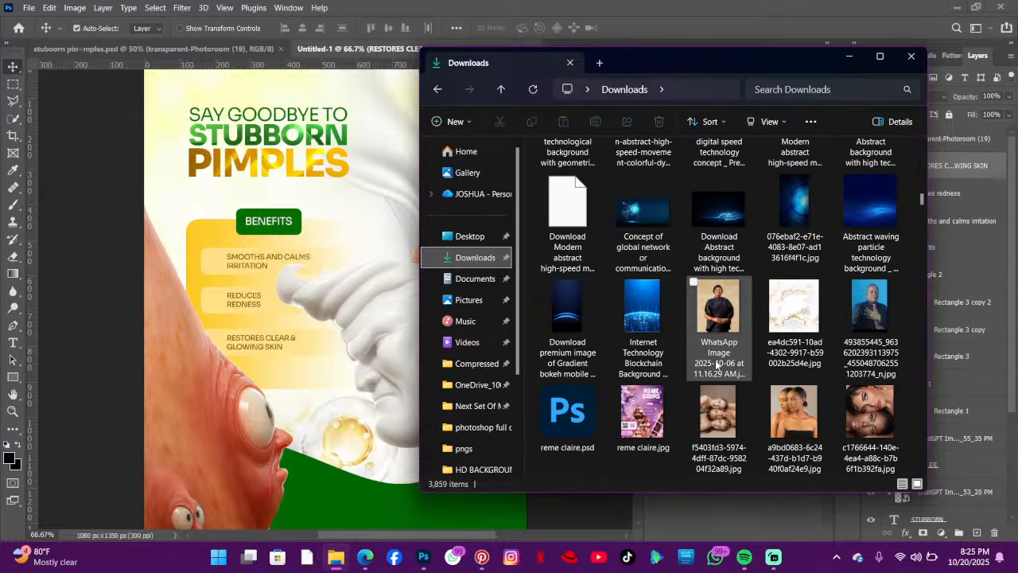
{"action": "scroll", "coordinate": [715, 365], "scroll_direction": "down", "scroll_amount": 3}
{"action": "scroll", "coordinate": [715, 365], "scroll_direction": "down", "scroll_amount": 2}
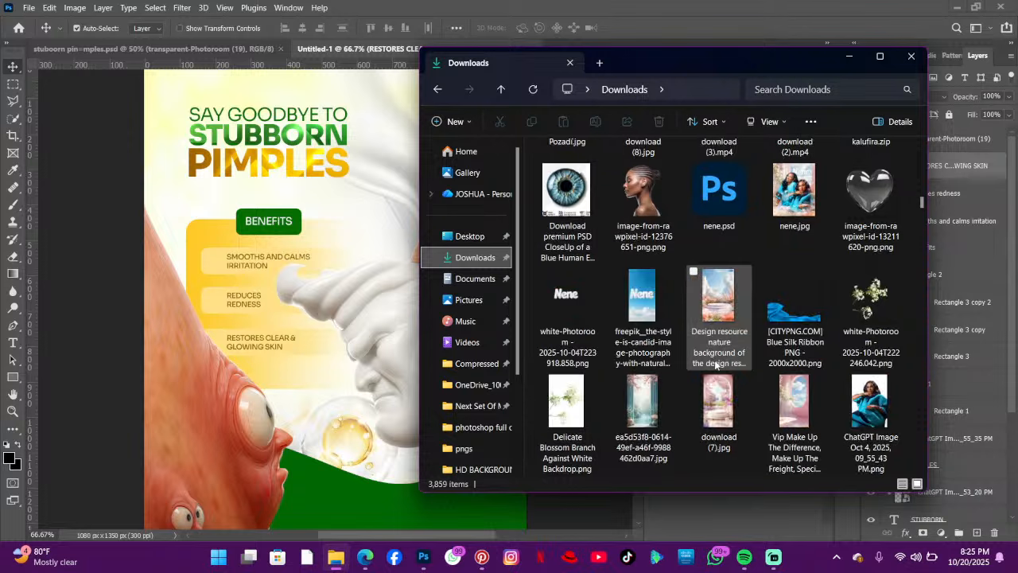
{"action": "scroll", "coordinate": [715, 364], "scroll_direction": "down", "scroll_amount": 10}
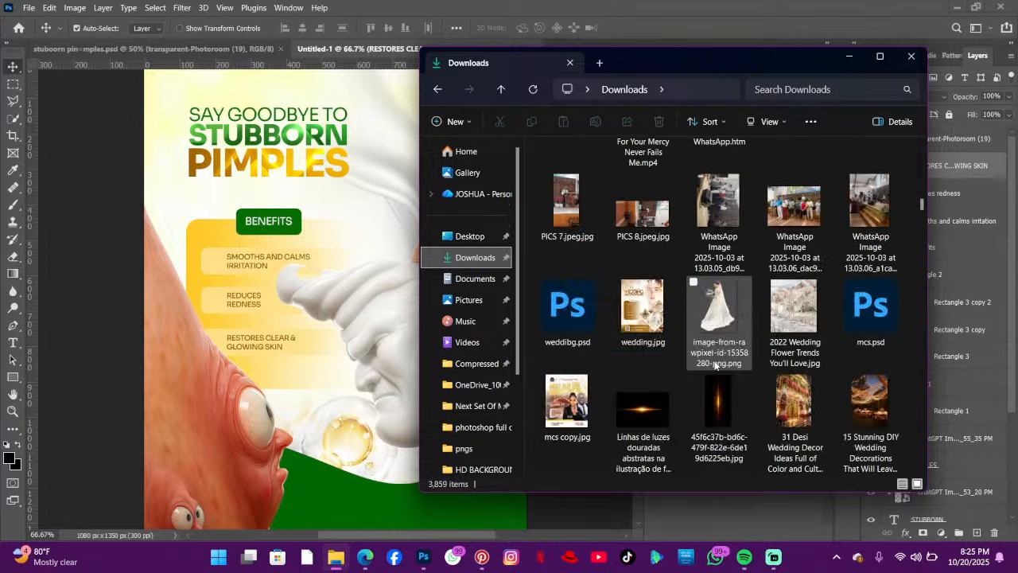
{"action": "scroll", "coordinate": [715, 364], "scroll_direction": "down", "scroll_amount": 6}
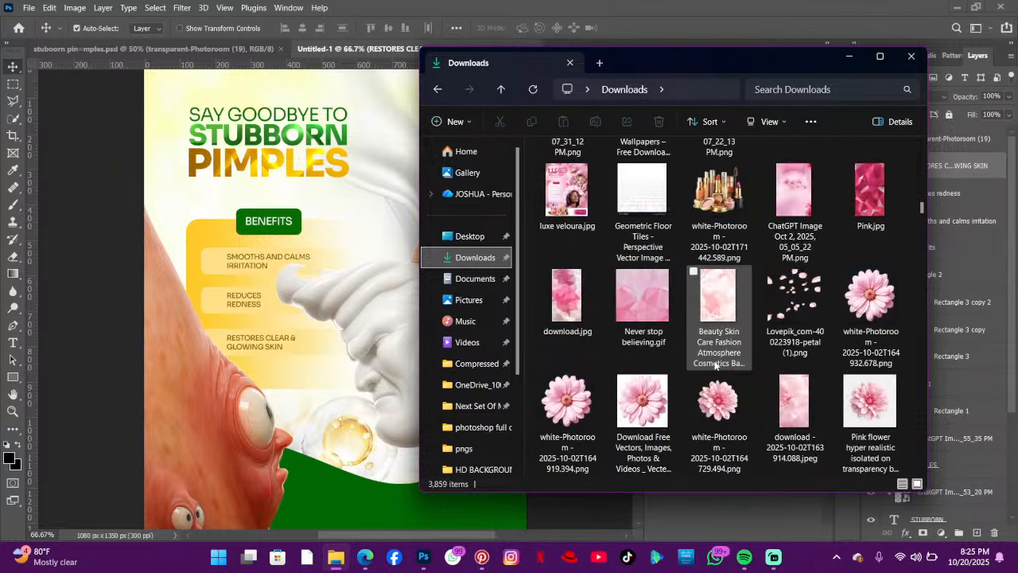
{"action": "scroll", "coordinate": [715, 364], "scroll_direction": "down", "scroll_amount": 12}
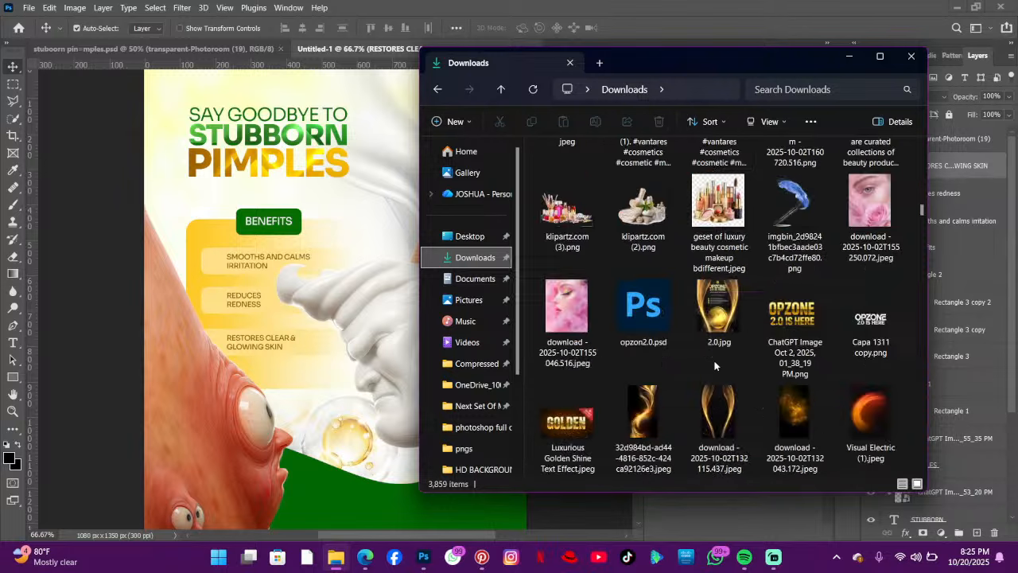
{"action": "scroll", "coordinate": [715, 364], "scroll_direction": "down", "scroll_amount": 10}
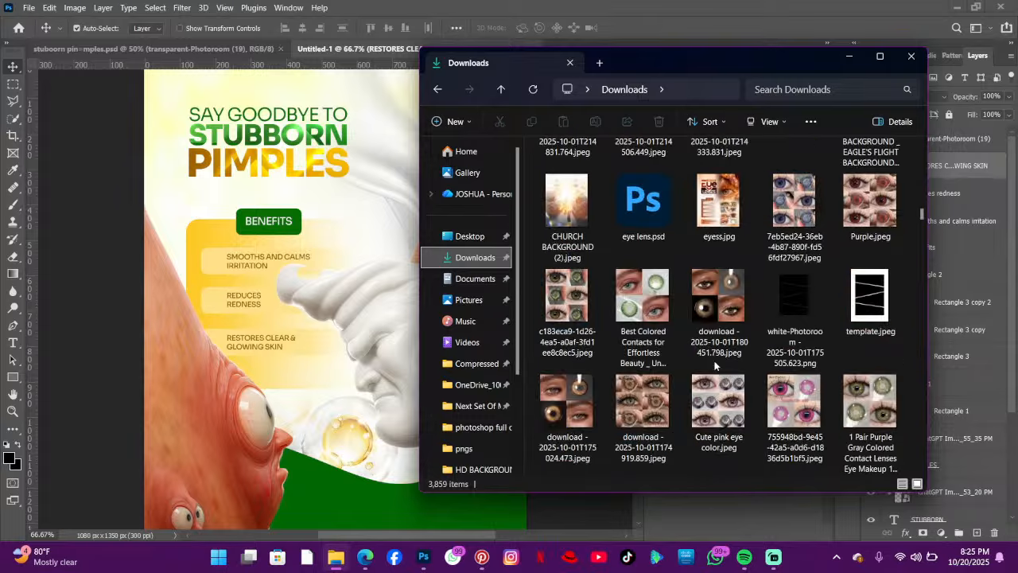
{"action": "scroll", "coordinate": [715, 364], "scroll_direction": "down", "scroll_amount": 15}
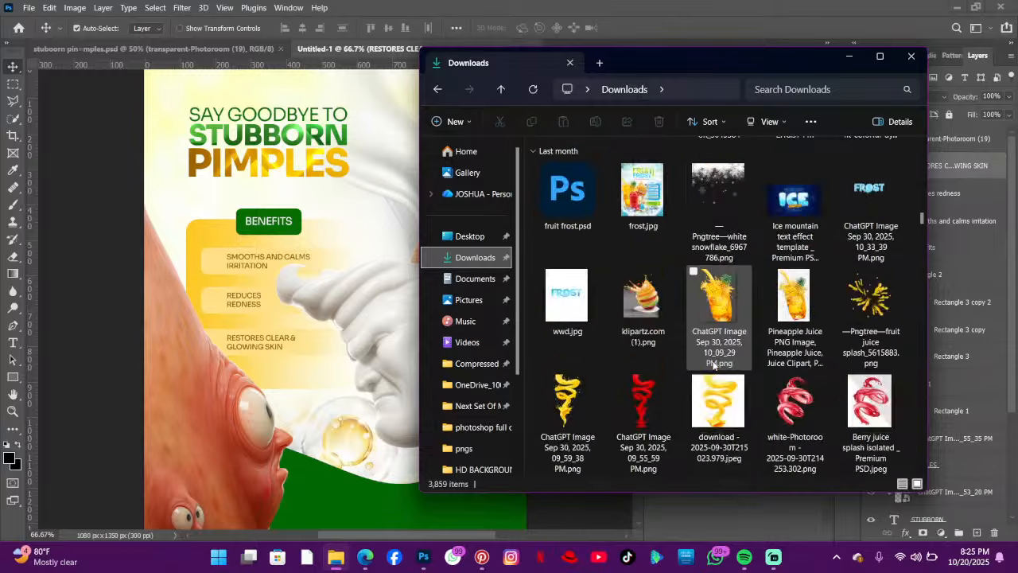
{"action": "scroll", "coordinate": [713, 365], "scroll_direction": "down", "scroll_amount": 8}
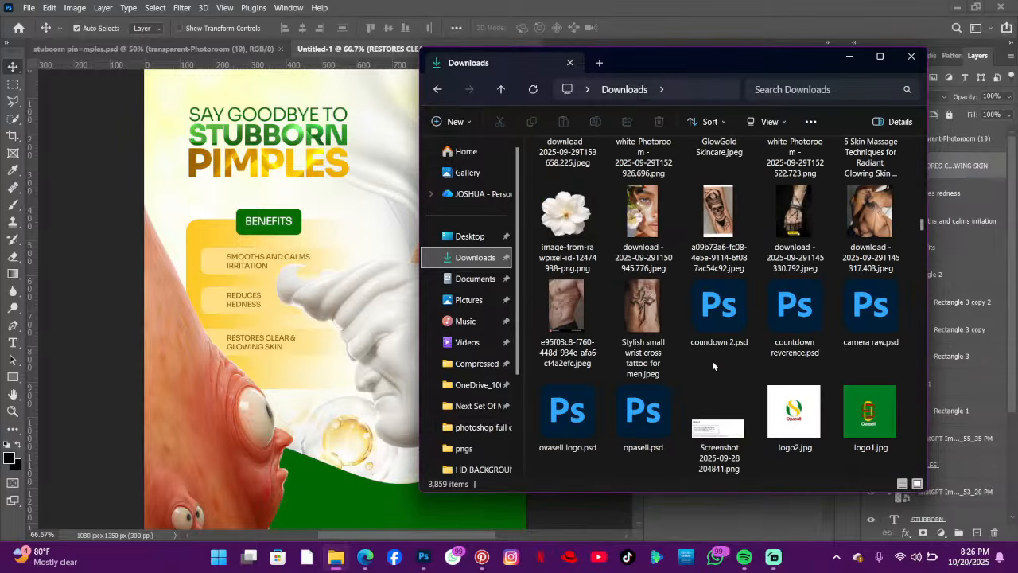
{"action": "scroll", "coordinate": [713, 366], "scroll_direction": "down", "scroll_amount": 4}
{"action": "scroll", "coordinate": [711, 365], "scroll_direction": "down", "scroll_amount": 15}
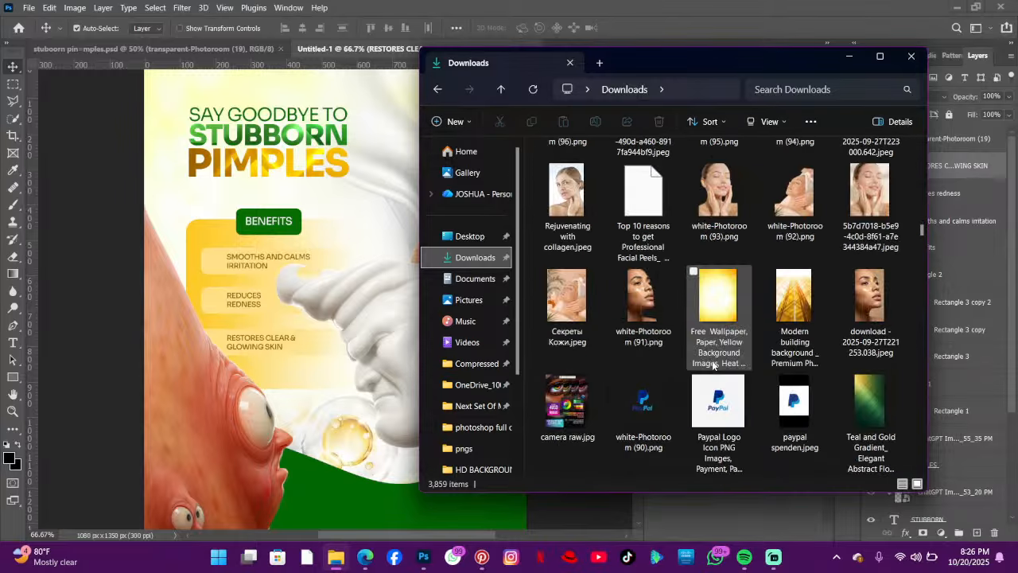
{"action": "scroll", "coordinate": [711, 365], "scroll_direction": "down", "scroll_amount": 15}
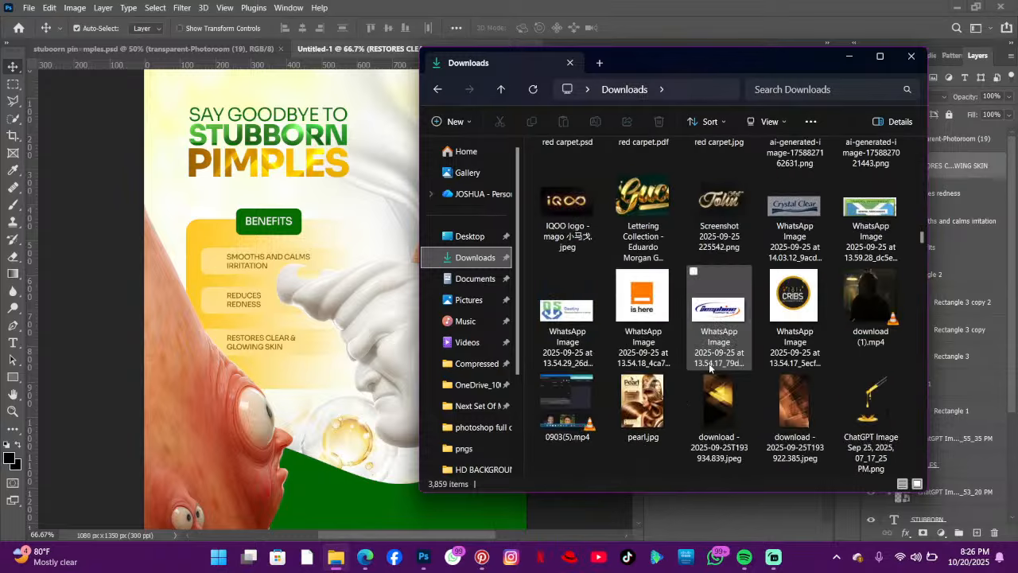
{"action": "scroll", "coordinate": [705, 369], "scroll_direction": "down", "scroll_amount": 15}
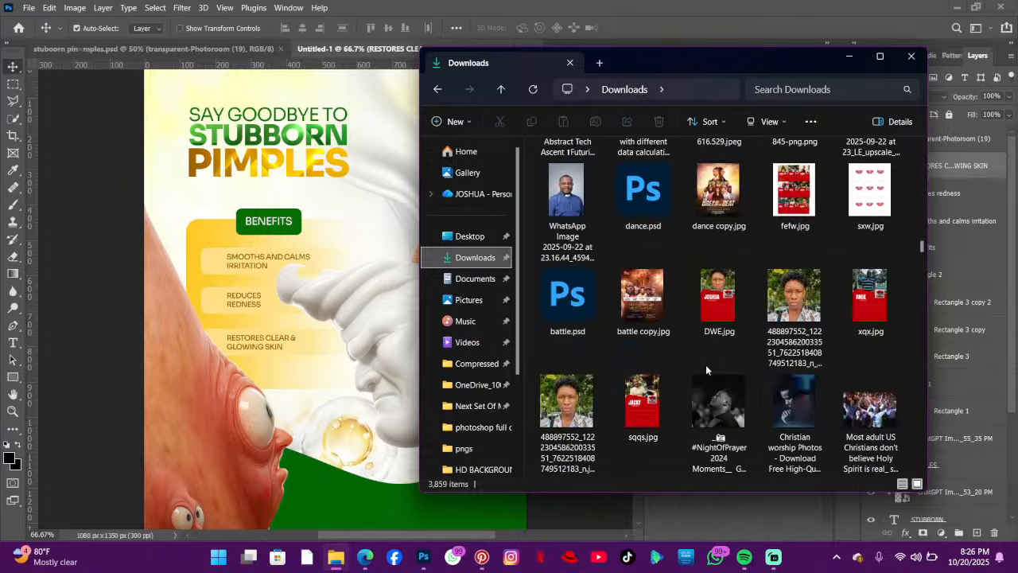
{"action": "scroll", "coordinate": [706, 365], "scroll_direction": "down", "scroll_amount": 15}
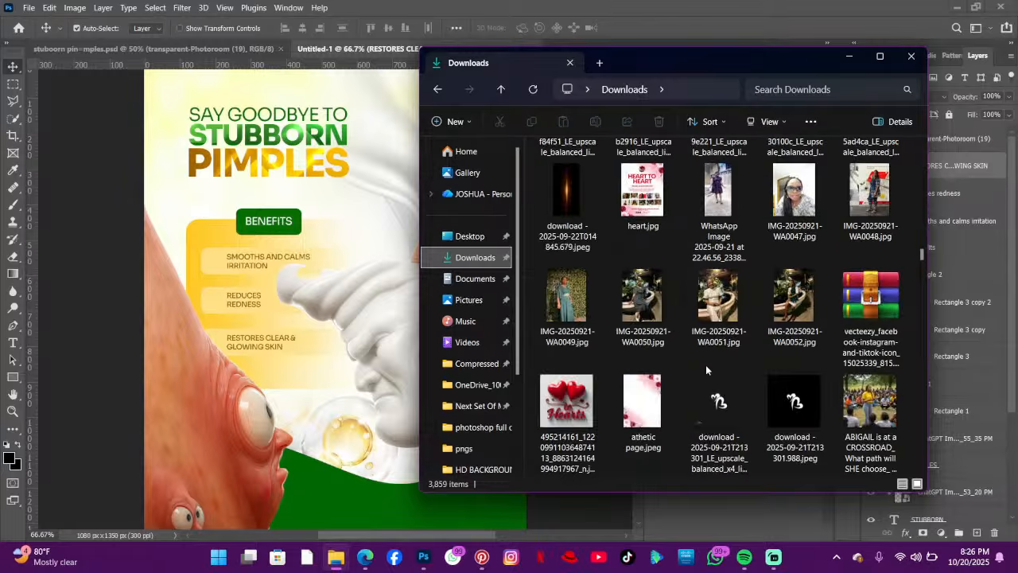
{"action": "scroll", "coordinate": [925, 262], "scroll_direction": "down", "scroll_amount": 15}
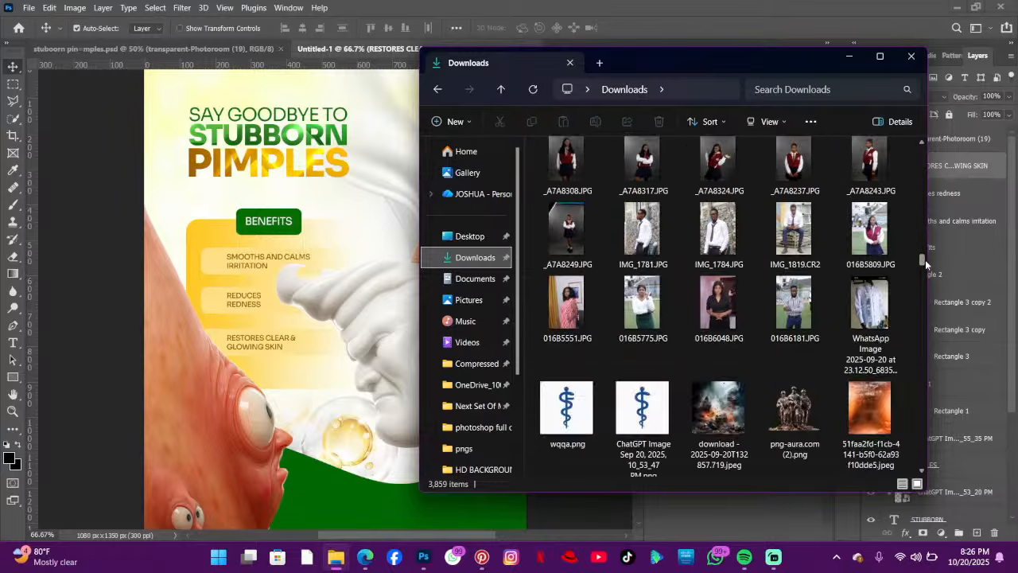
{"action": "left_click_drag", "start_coordinate": [927, 271], "coordinate": [927, 281]}
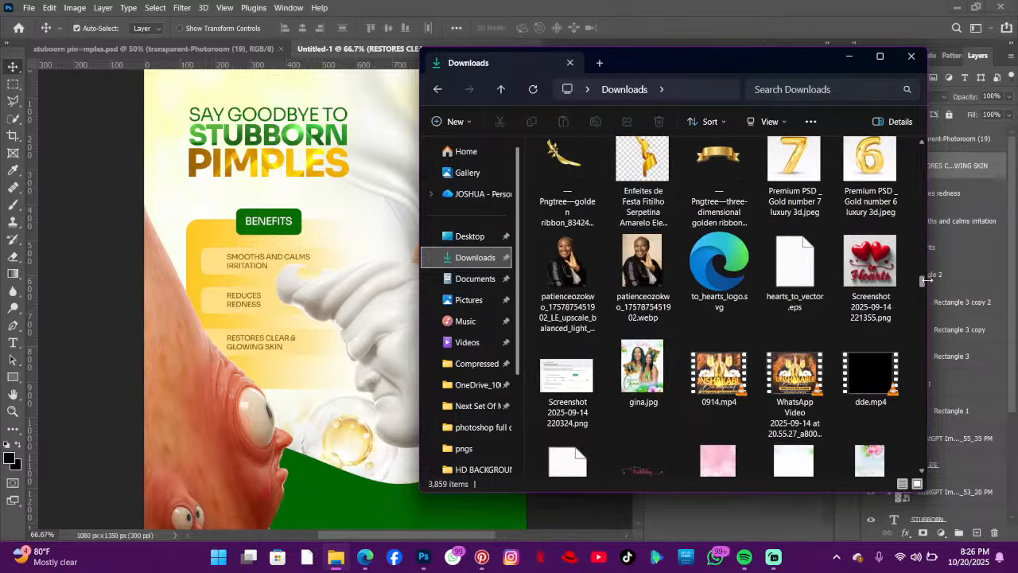
{"action": "scroll", "coordinate": [769, 292], "scroll_direction": "down", "scroll_amount": 10}
{"action": "scroll", "coordinate": [764, 310], "scroll_direction": "down", "scroll_amount": 15}
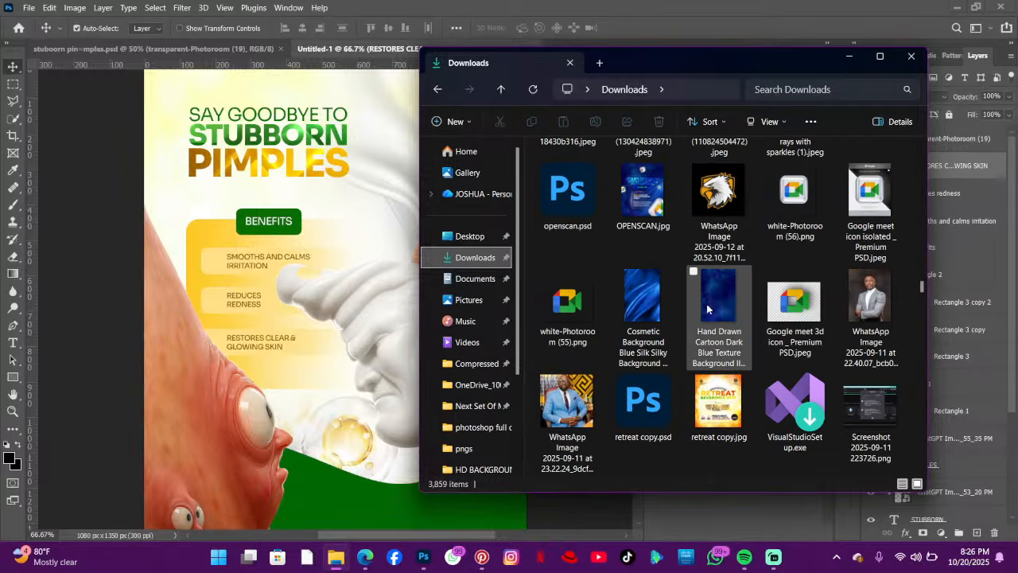
{"action": "scroll", "coordinate": [756, 315], "scroll_direction": "down", "scroll_amount": 15}
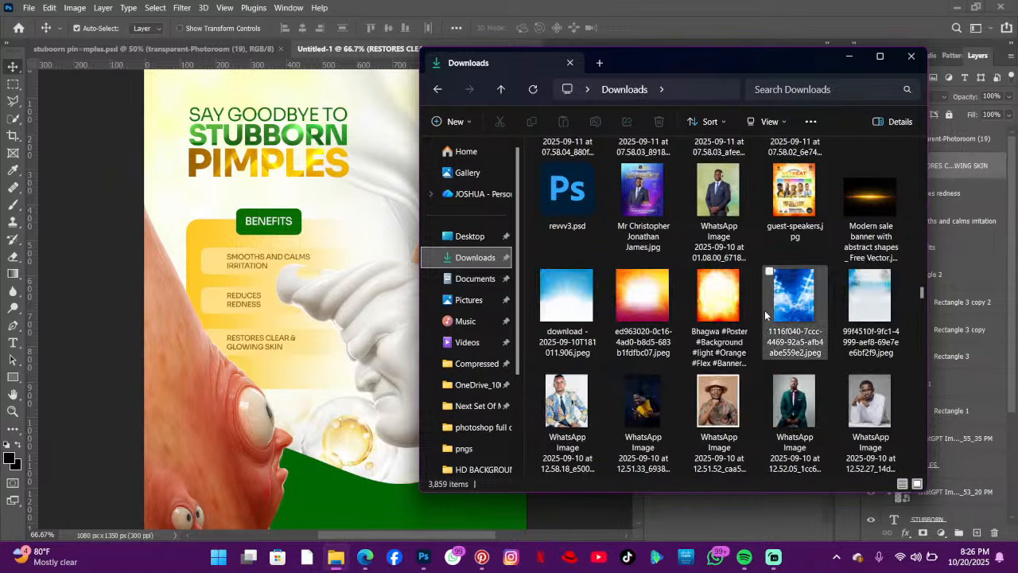
{"action": "scroll", "coordinate": [693, 327], "scroll_direction": "down", "scroll_amount": 15}
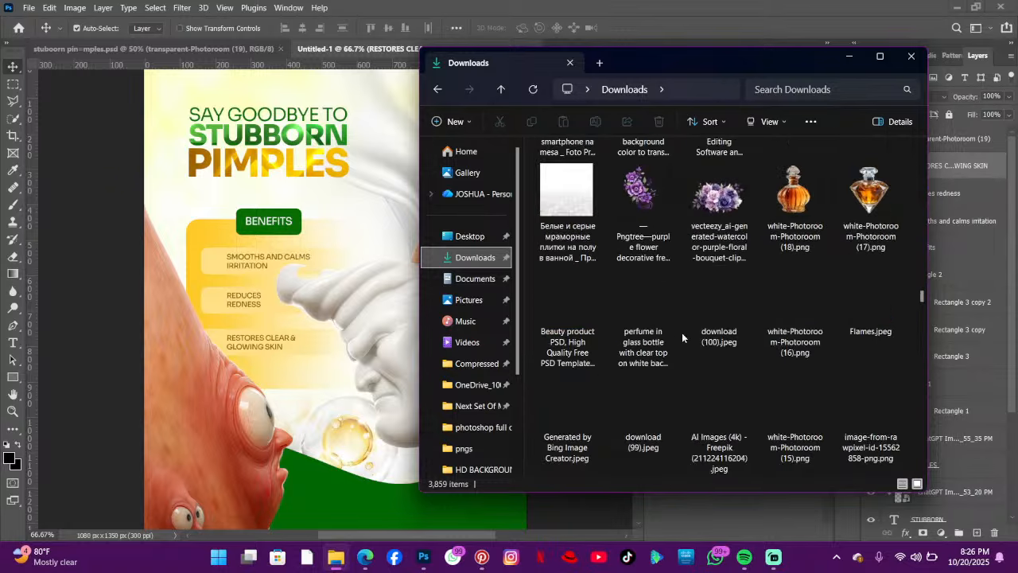
{"action": "scroll", "coordinate": [793, 348], "scroll_direction": "up", "scroll_amount": 5}
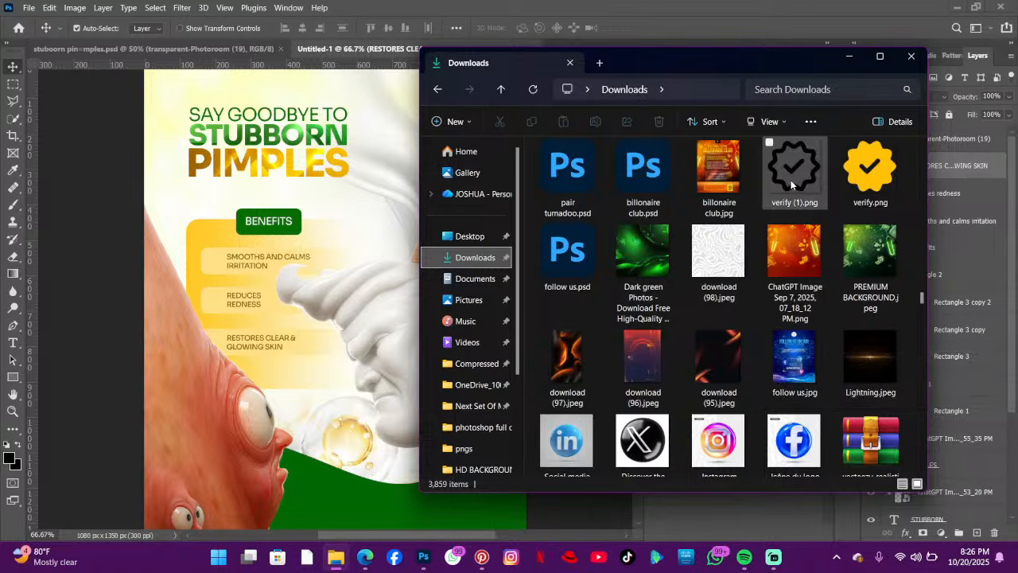
- Place verify (1).png in the flyer, scaled to about 29 px wide, before the first benefit text at about X 184, Y 549 px
{"action": "left_click_drag", "start_coordinate": [791, 184], "coordinate": [256, 343]}
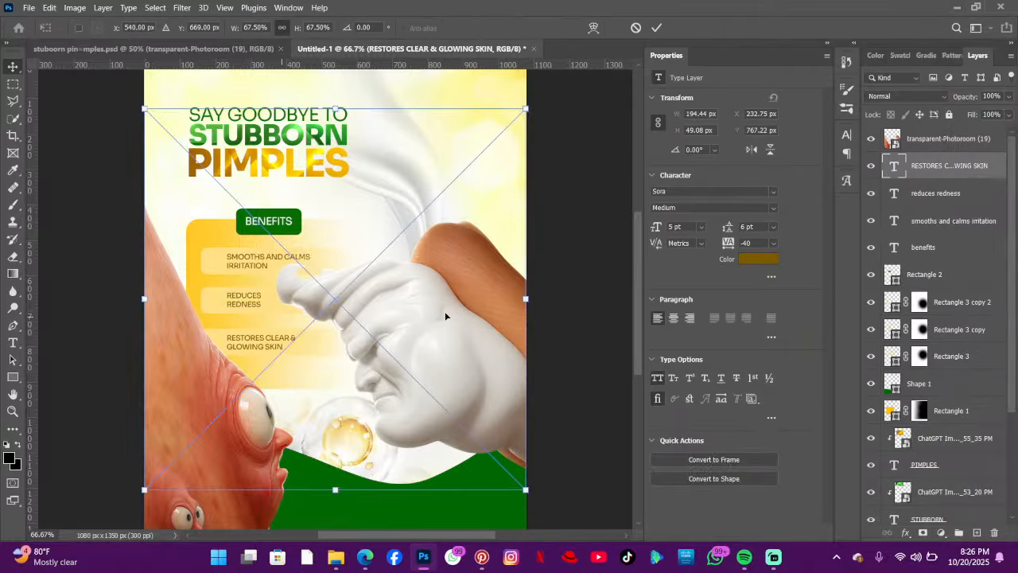
{"action": "mouse_move", "coordinate": [526, 298]}
{"action": "left_mouse_down"}
{"action": "mouse_move", "coordinate": [257, 298]}
{"action": "mouse_move", "coordinate": [226, 286]}
{"action": "mouse_move", "coordinate": [194, 307]}
{"action": "mouse_move", "coordinate": [196, 250]}
{"action": "left_mouse_up"}
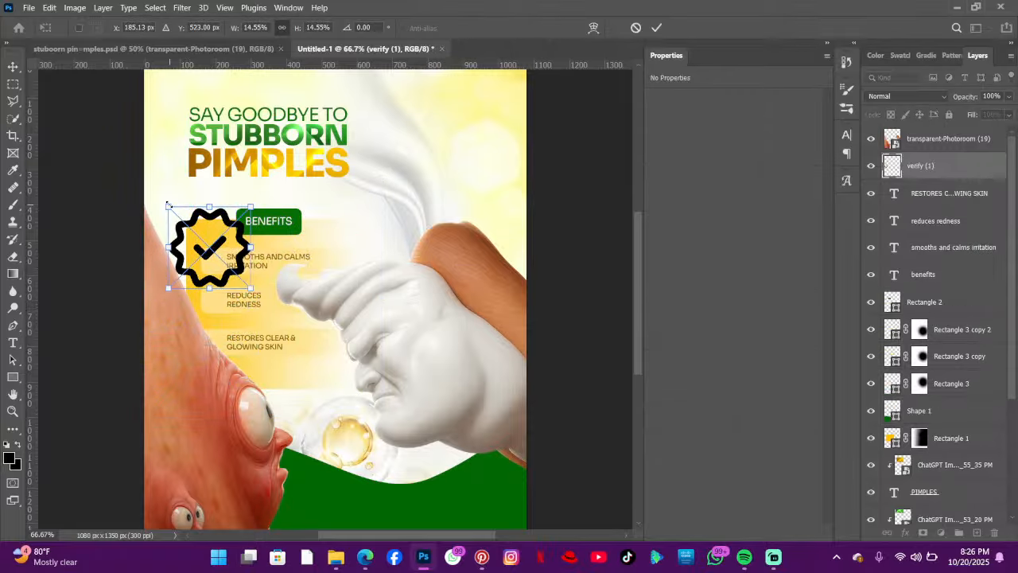
{"action": "left_click_drag", "start_coordinate": [169, 206], "coordinate": [222, 260]}
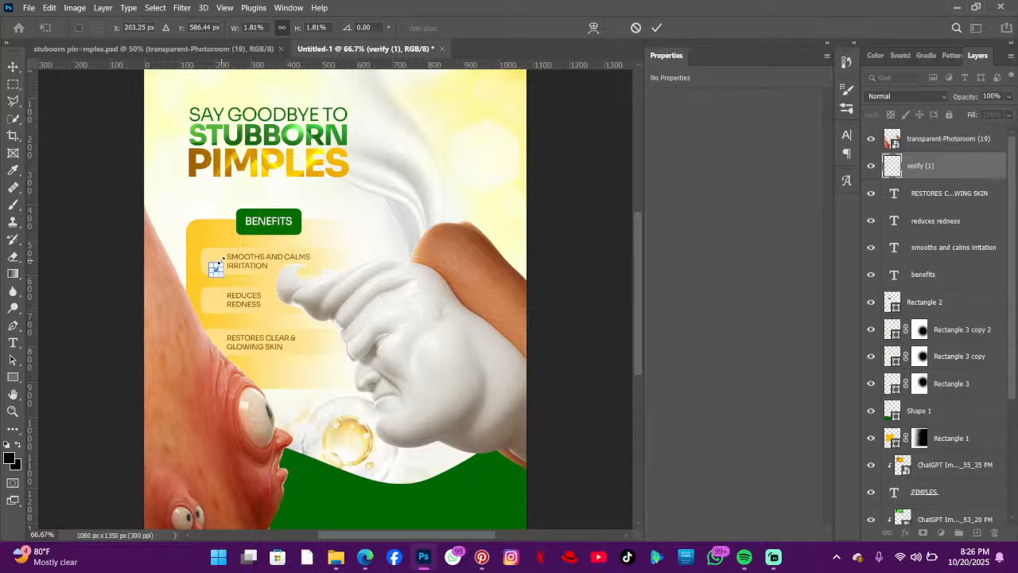
{"action": "key", "text": "Left"}
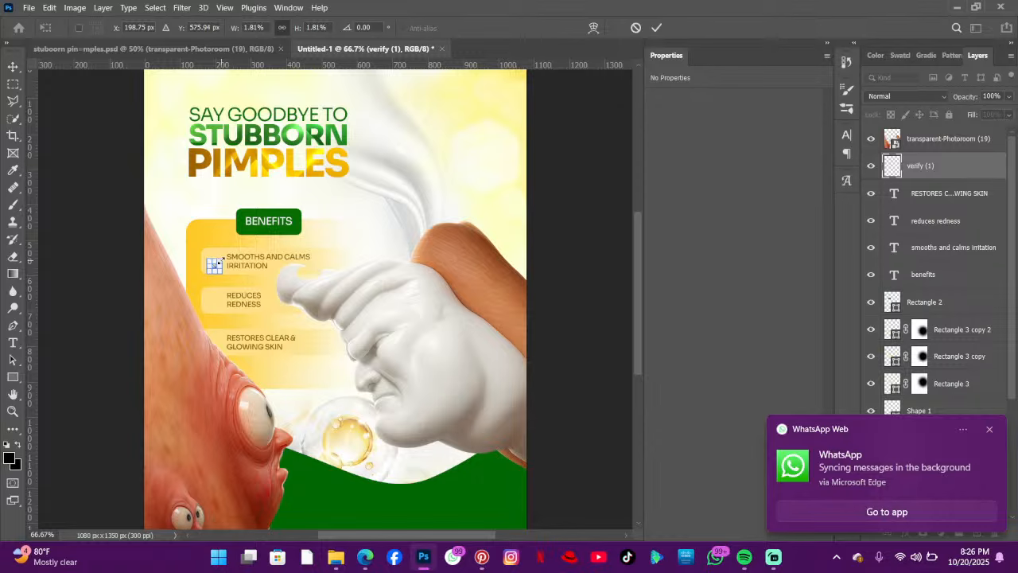
{"action": "key", "text": "Return"}
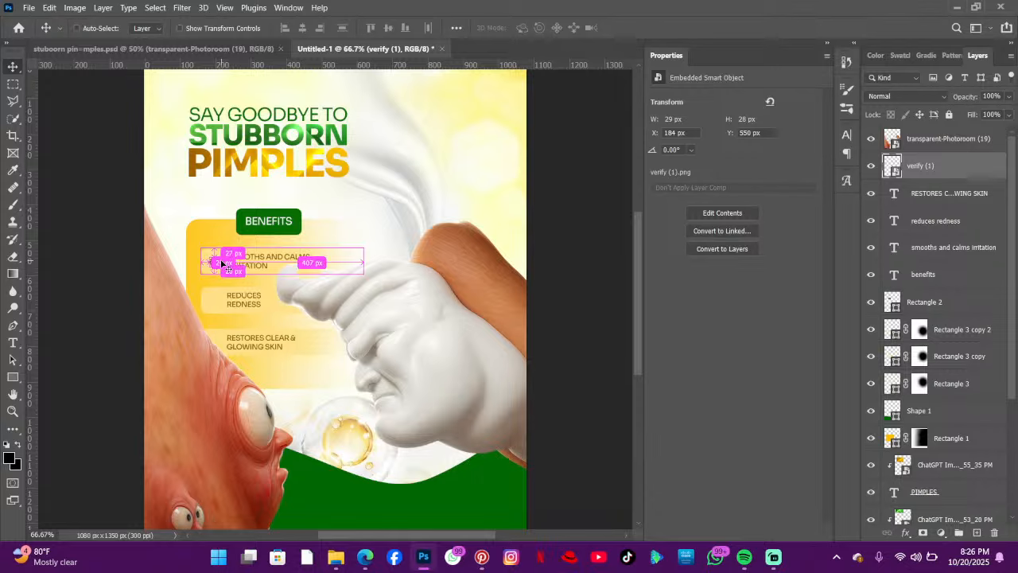
{"action": "key", "text": "ctrl+t"}
{"action": "key", "text": "Return"}
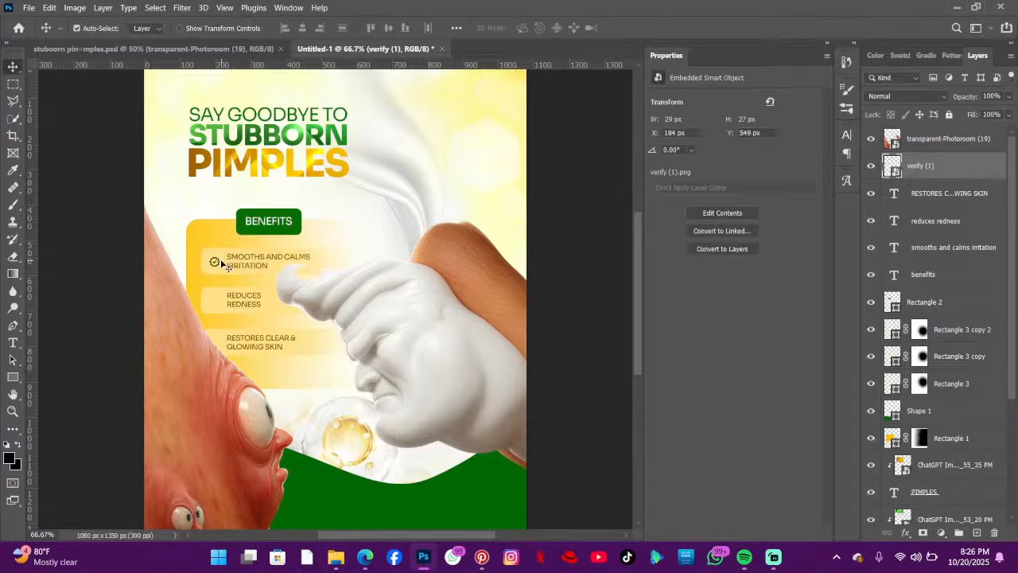
- Enlarge the check-mark icon to about 33 by 32 px and reposition it in the first benefit bar at about X 183, Y 546 px
{"action": "key", "text": "ctrl"}
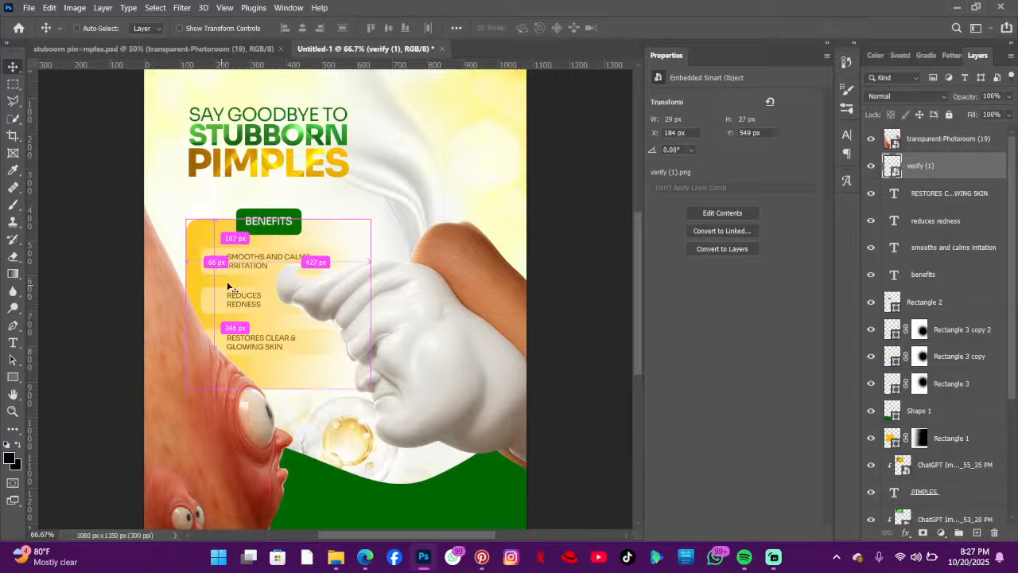
{"action": "key", "text": "ctrl+t"}
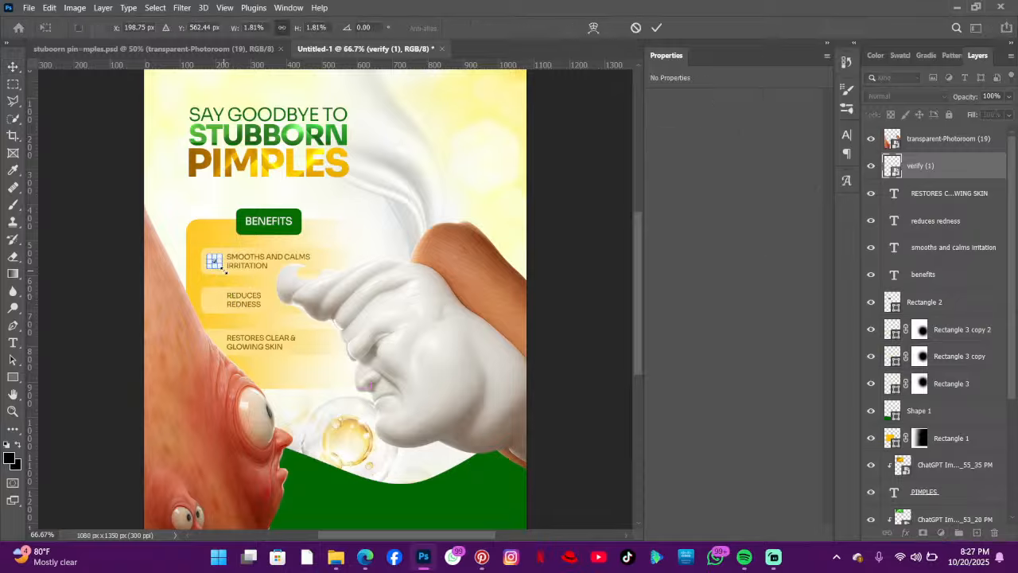
{"action": "key", "text": "Return"}
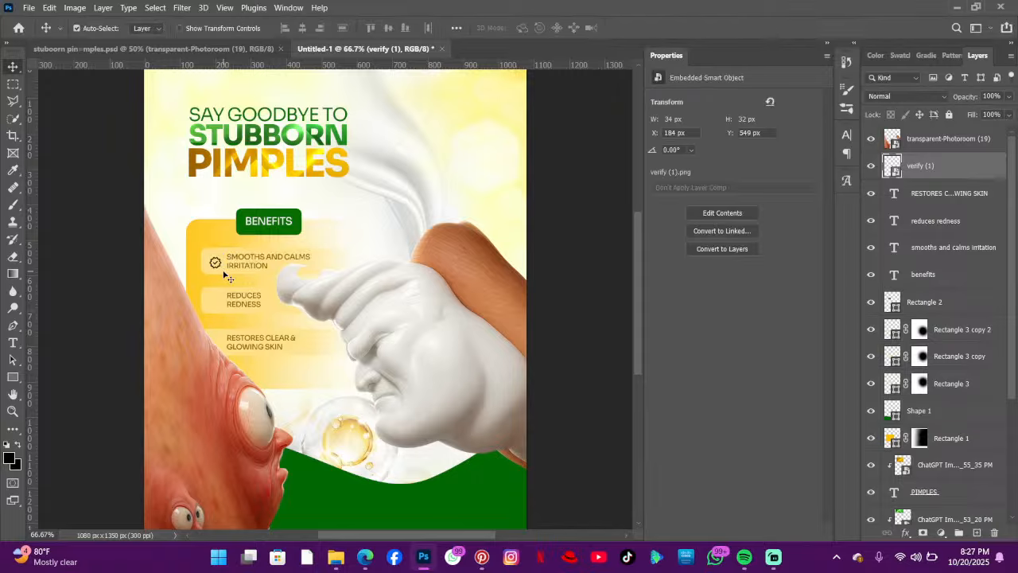
{"action": "key", "text": "ctrl+t"}
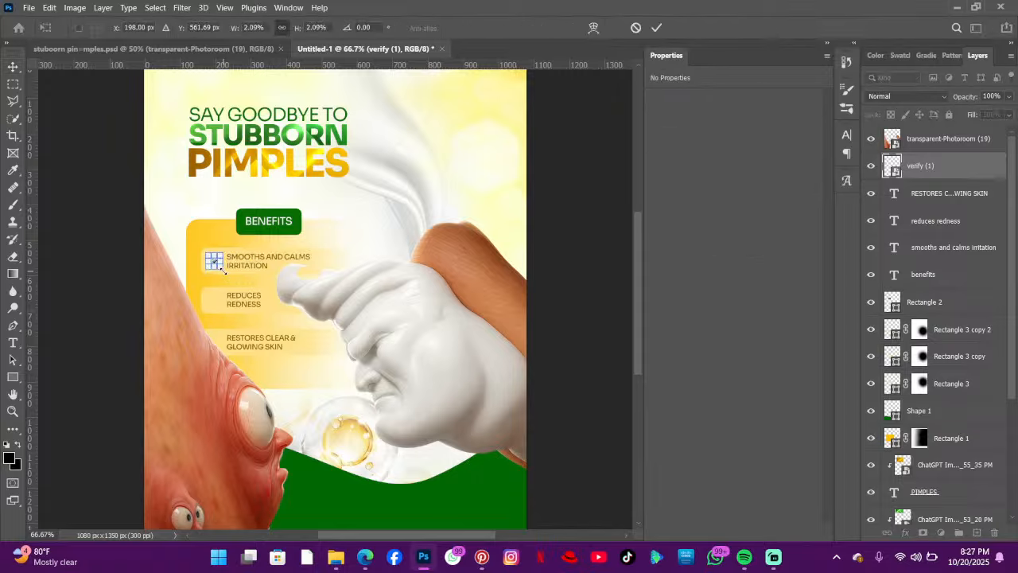
{"action": "key", "text": "Return"}
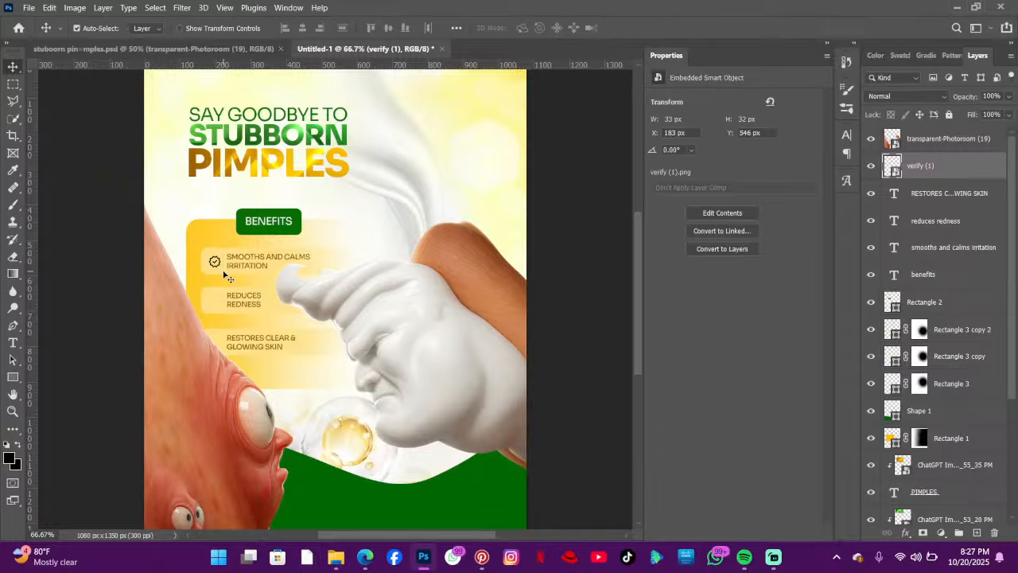
{"action": "key", "text": "b"}
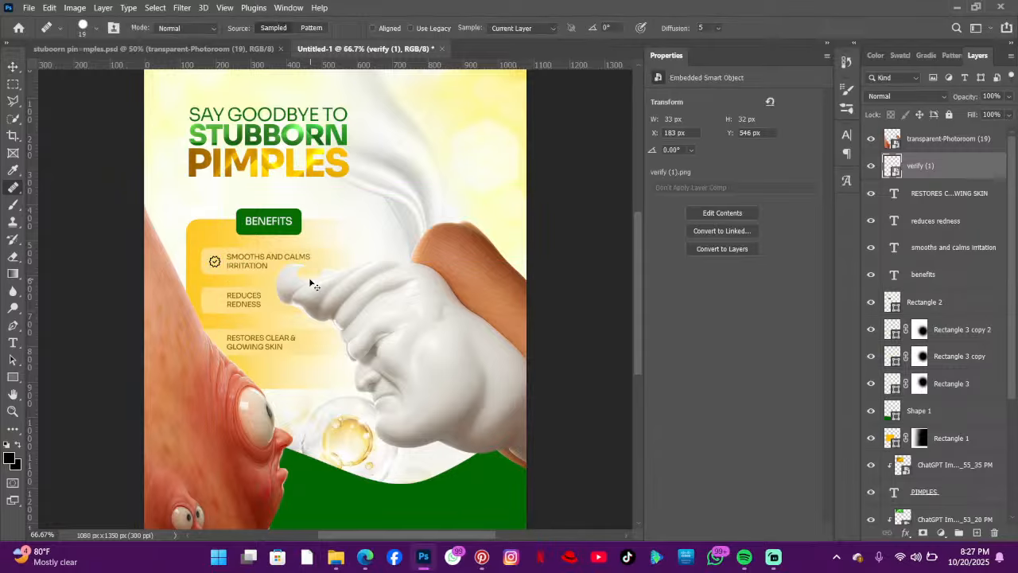
{"action": "key", "text": "t"}
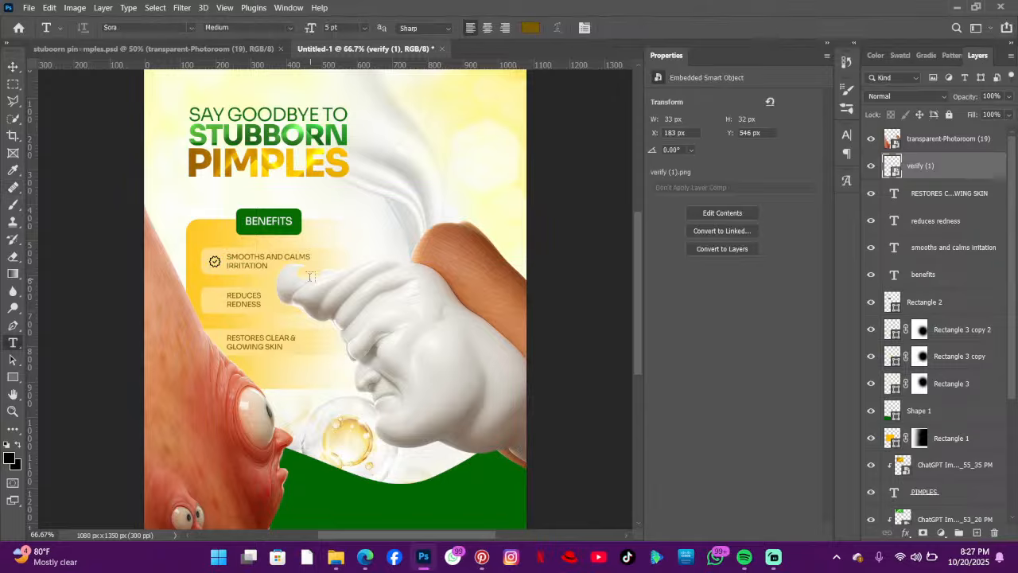
{"action": "left_click", "coordinate": [16, 68]}
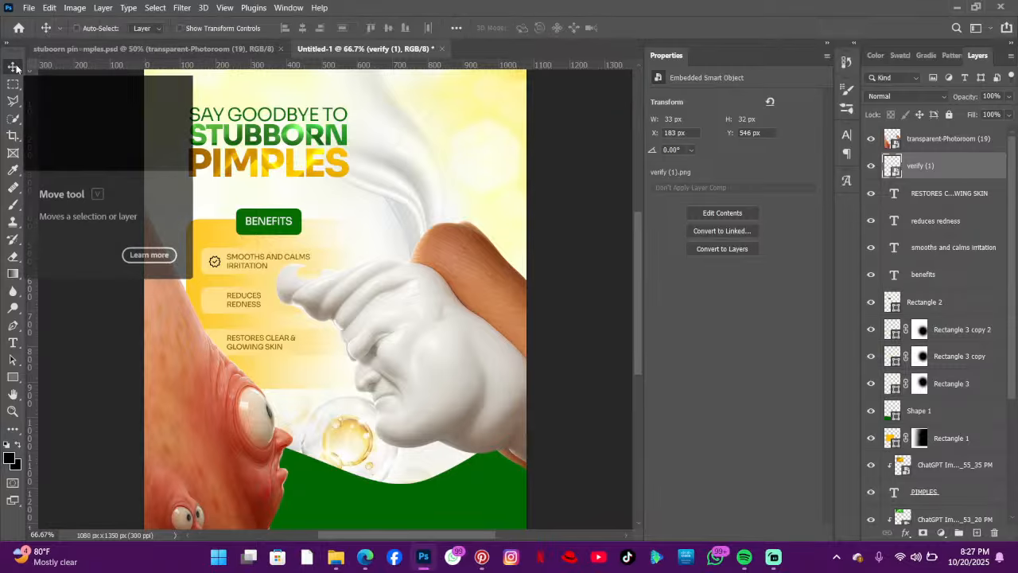
{"action": "key", "text": "ctrl+t"}
{"action": "key", "text": "Down"}
{"action": "key", "text": "Down"}
{"action": "key", "text": "Down"}
{"action": "key", "text": "Down"}
{"action": "key", "text": "Down"}
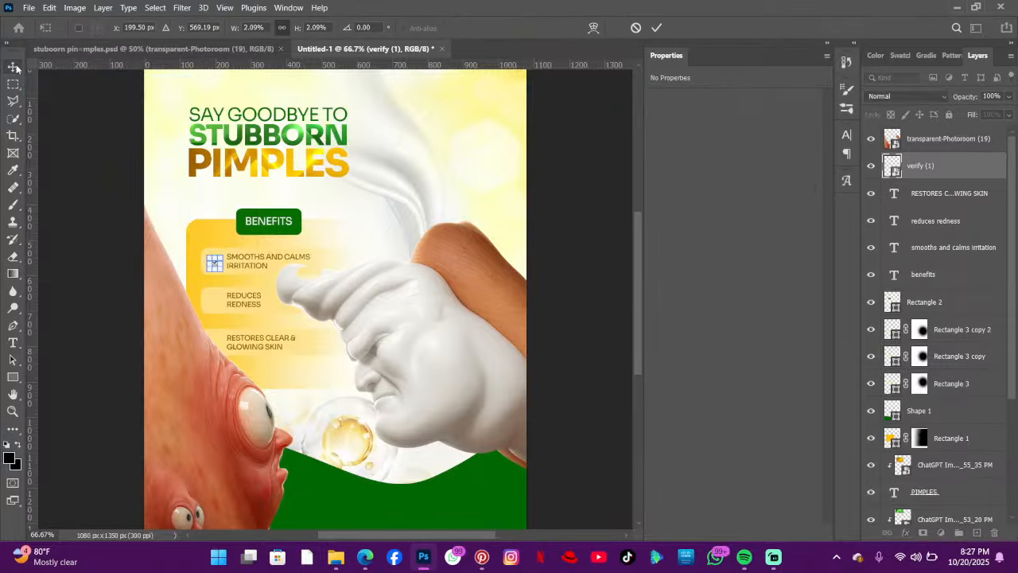
{"action": "left_click", "coordinate": [633, 27]}
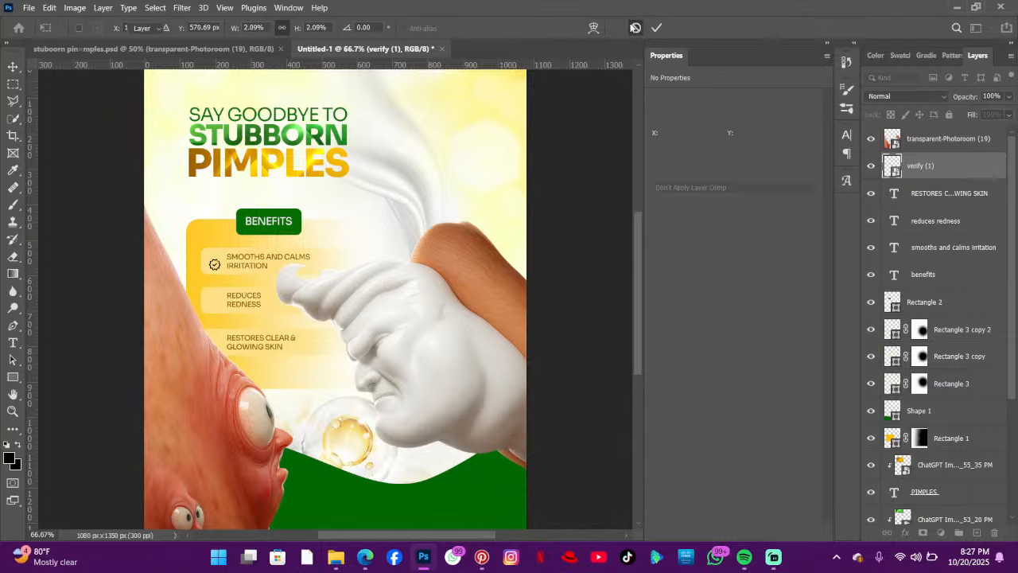
- Duplicate the check-mark icon straight down into the second benefit bar, before "Reduces Redness", at about X 183, Y 654 px
{"action": "key", "text": "ctrl+alt+t"}
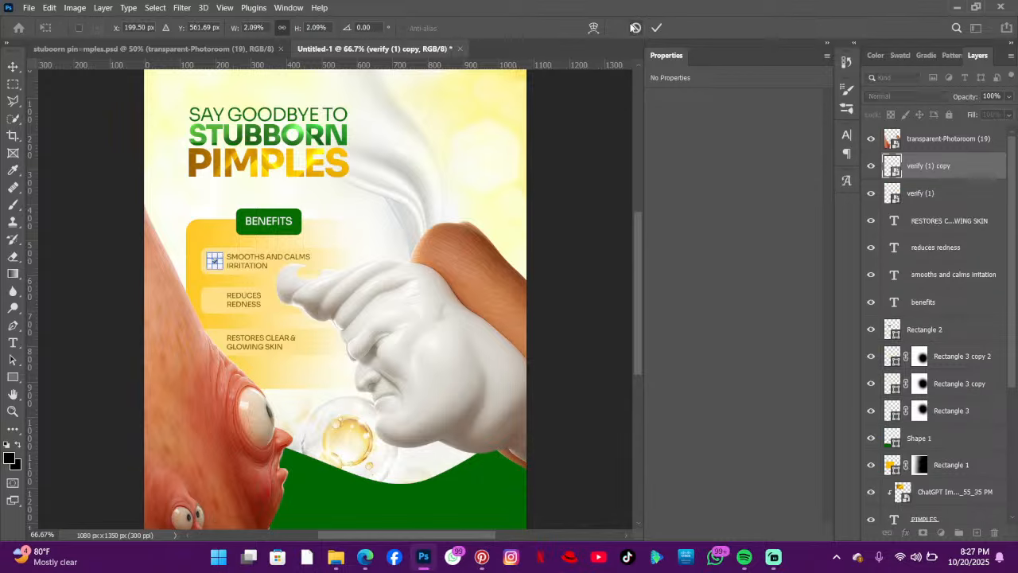
{"action": "key", "text": "Down"}
{"action": "key", "text": "Down"}
{"action": "key", "text": "Down"}
{"action": "key", "text": "Down"}
{"action": "key", "text": "Down"}
{"action": "key", "text": "Down"}
{"action": "key", "text": "Down"}
{"action": "key", "text": "Down"}
{"action": "key", "text": "Down"}
{"action": "key", "text": "Down"}
{"action": "key", "text": "Down"}
{"action": "key", "text": "Down"}
{"action": "key", "text": "Down"}
{"action": "key", "text": "Down"}
{"action": "key", "text": "Down"}
{"action": "key", "text": "Down"}
{"action": "key", "text": "Down"}
{"action": "key", "text": "Down"}
{"action": "key", "text": "Down"}
{"action": "key", "text": "Down"}
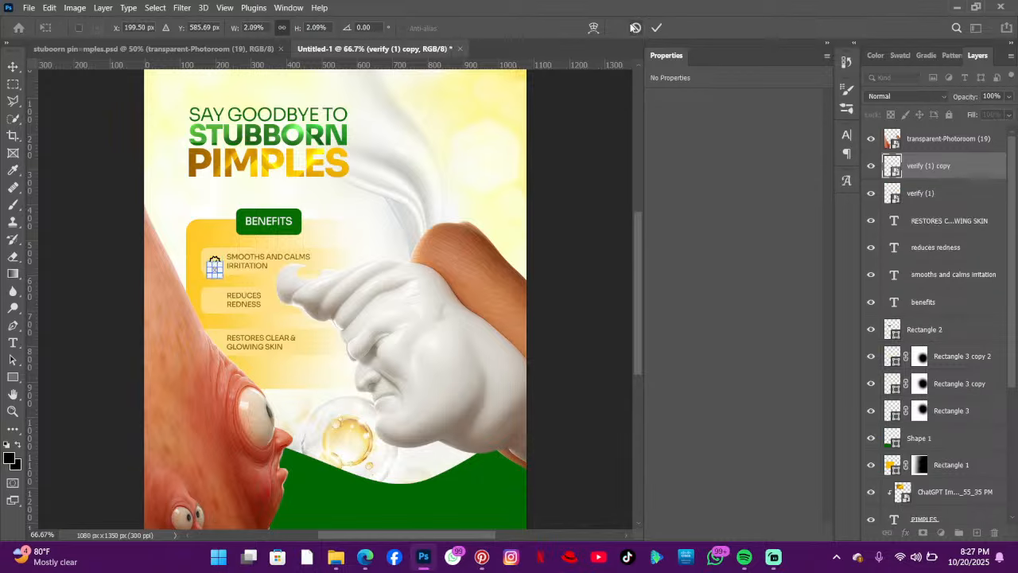
{"action": "key", "text": "Down"}
{"action": "key", "text": "Down"}
{"action": "key", "text": "Down"}
{"action": "key", "text": "Down"}
{"action": "key", "text": "Down"}
{"action": "key", "text": "Down"}
{"action": "key", "text": "Down"}
{"action": "key", "text": "Down"}
{"action": "key", "text": "Down"}
{"action": "key", "text": "Down"}
{"action": "key", "text": "Down"}
{"action": "key", "text": "Down"}
{"action": "key", "text": "Down"}
{"action": "key", "text": "Down"}
{"action": "key", "text": "Down"}
{"action": "key", "text": "Down"}
{"action": "key", "text": "Down"}
{"action": "key", "text": "Down"}
{"action": "key", "text": "Down"}
{"action": "key", "text": "Down"}
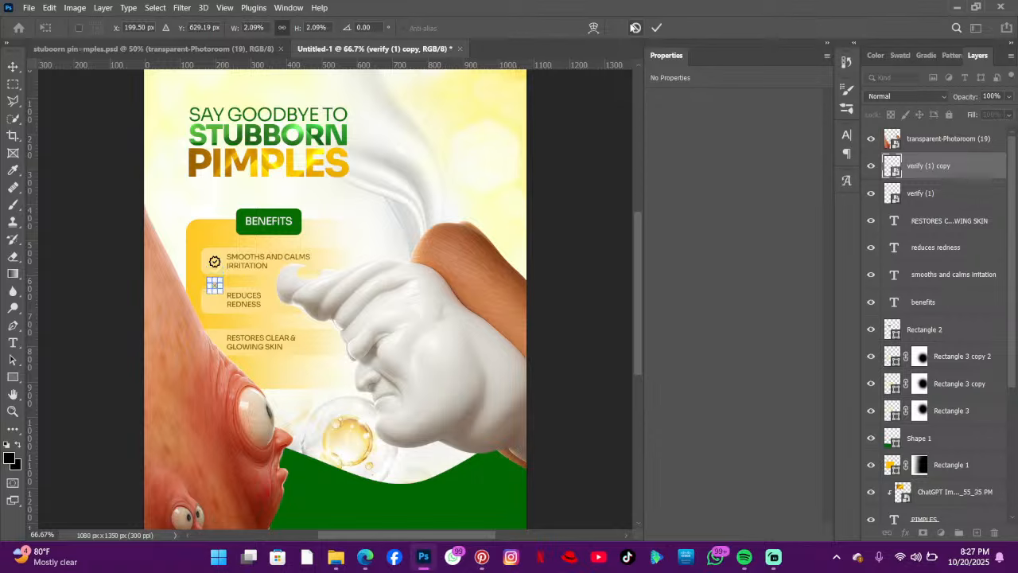
{"action": "key", "text": "Down"}
{"action": "key", "text": "Down"}
{"action": "key", "text": "Down"}
{"action": "key", "text": "Down"}
{"action": "key", "text": "Down"}
{"action": "key", "text": "Down"}
{"action": "key", "text": "Down"}
{"action": "key", "text": "Down"}
{"action": "key", "text": "Down"}
{"action": "key", "text": "Down"}
{"action": "key", "text": "Down"}
{"action": "key", "text": "Down"}
{"action": "key", "text": "Down"}
{"action": "key", "text": "Down"}
{"action": "key", "text": "Down"}
{"action": "key", "text": "Down"}
{"action": "key", "text": "Down"}
{"action": "key", "text": "Down"}
{"action": "key", "text": "Down"}
{"action": "key", "text": "Down"}
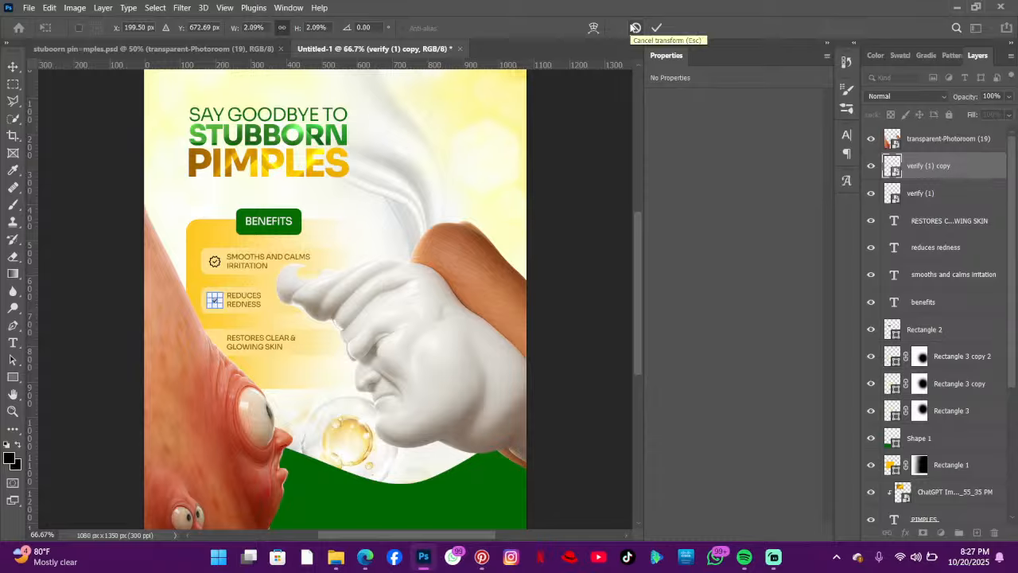
{"action": "key", "text": "Return"}
{"action": "key", "text": "Up"}
{"action": "key", "text": "Up"}
{"action": "key", "text": "Up"}
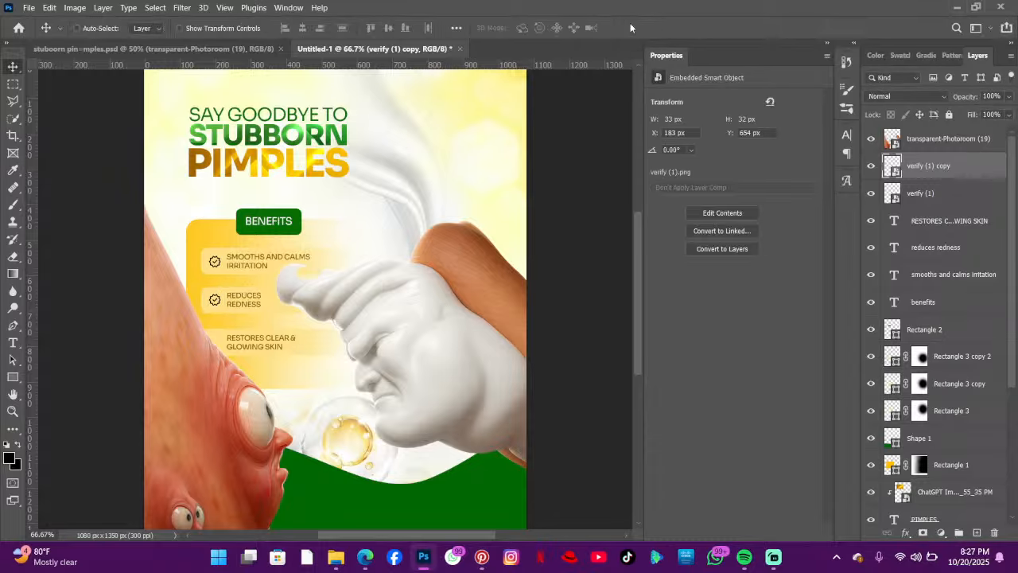
- Duplicate the second check-mark icon straight down to the third benefit, before "Restores Clear & Glowing Skin", at about X 183, Y 774 px
{"action": "key", "text": "ctrl+j"}
{"action": "key", "text": "ctrl+t"}
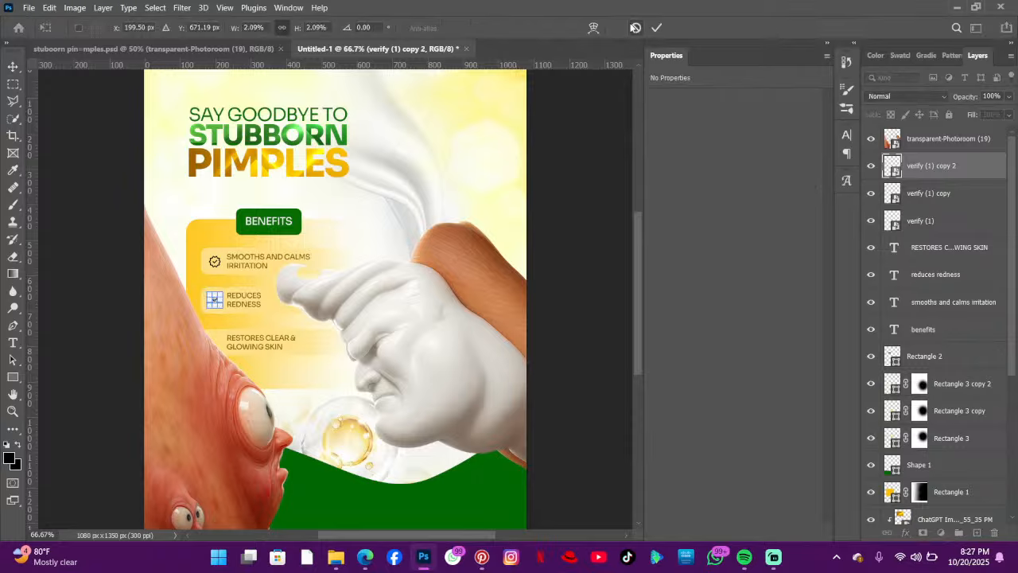
{"action": "key", "text": "Down"}
{"action": "key", "text": "Down"}
{"action": "key", "text": "Down"}
{"action": "key", "text": "Down"}
{"action": "key", "text": "Down"}
{"action": "key", "text": "Down"}
{"action": "key", "text": "Down"}
{"action": "key", "text": "Down"}
{"action": "key", "text": "Down"}
{"action": "key", "text": "Down"}
{"action": "key", "text": "Down"}
{"action": "key", "text": "Down"}
{"action": "key", "text": "Down"}
{"action": "key", "text": "Down"}
{"action": "key", "text": "Down"}
{"action": "key", "text": "Down"}
{"action": "key", "text": "Down"}
{"action": "key", "text": "Down"}
{"action": "key", "text": "Down"}
{"action": "key", "text": "Down"}
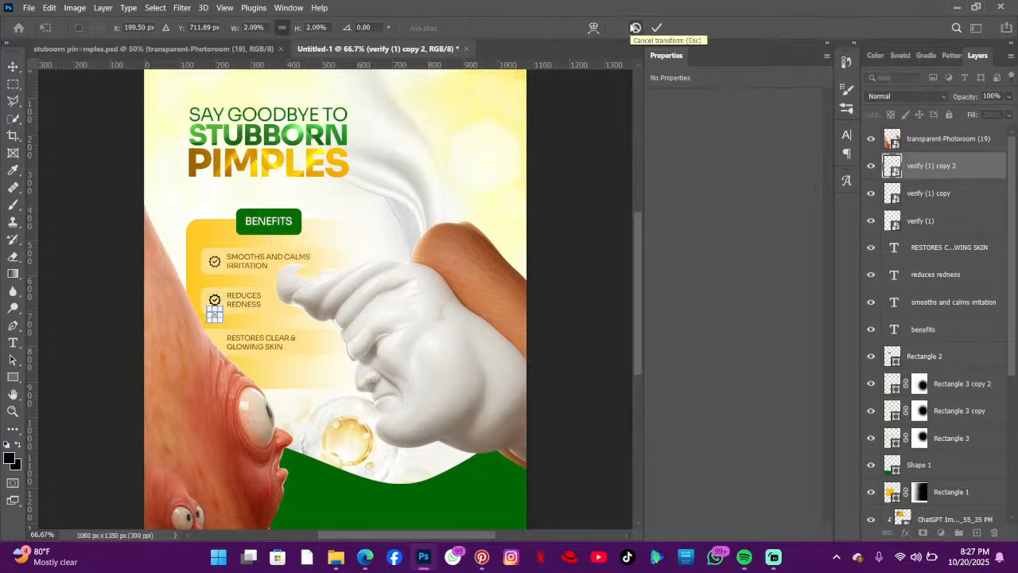
{"action": "key", "text": "Down"}
{"action": "key", "text": "Down"}
{"action": "key", "text": "Down"}
{"action": "key", "text": "Down"}
{"action": "key", "text": "Down"}
{"action": "key", "text": "Down"}
{"action": "key", "text": "Down"}
{"action": "key", "text": "Down"}
{"action": "key", "text": "Down"}
{"action": "key", "text": "Down"}
{"action": "key", "text": "Down"}
{"action": "key", "text": "Down"}
{"action": "key", "text": "Down"}
{"action": "key", "text": "Down"}
{"action": "key", "text": "Down"}
{"action": "key", "text": "Down"}
{"action": "key", "text": "Down"}
{"action": "key", "text": "Down"}
{"action": "key", "text": "Down"}
{"action": "key", "text": "Down"}
{"action": "key", "text": "Down"}
{"action": "key", "text": "Down"}
{"action": "key", "text": "Down"}
{"action": "key", "text": "Down"}
{"action": "key", "text": "Down"}
{"action": "key", "text": "Down"}
{"action": "key", "text": "Down"}
{"action": "key", "text": "Down"}
{"action": "key", "text": "Down"}
{"action": "key", "text": "Down"}
{"action": "key", "text": "Down"}
{"action": "key", "text": "Down"}
{"action": "key", "text": "Down"}
{"action": "key", "text": "Down"}
{"action": "key", "text": "Down"}
{"action": "key", "text": "Down"}
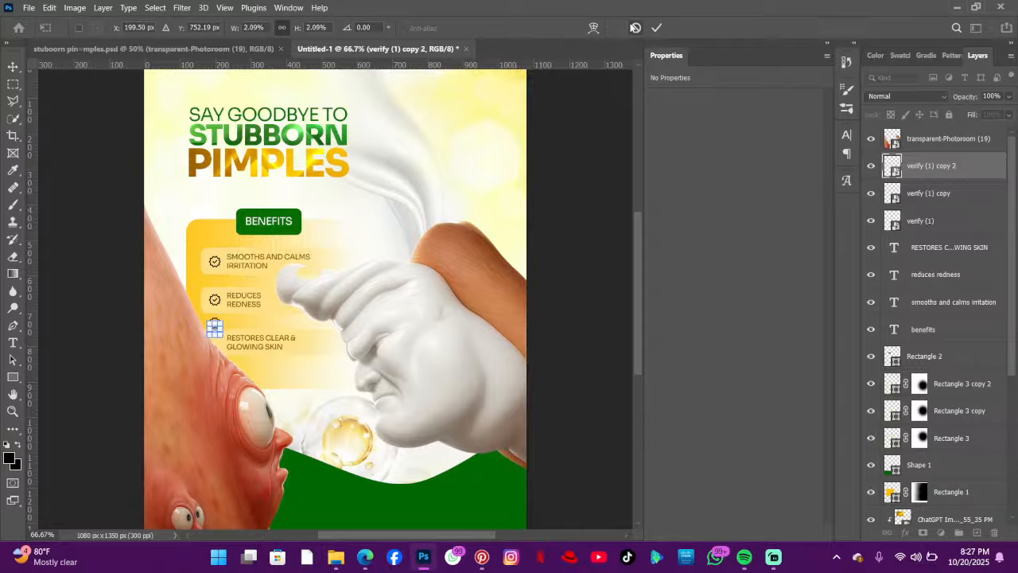
{"action": "key", "text": "Down"}
{"action": "key", "text": "Down"}
{"action": "key", "text": "Down"}
{"action": "key", "text": "Down"}
{"action": "key", "text": "Down"}
{"action": "key", "text": "Return"}
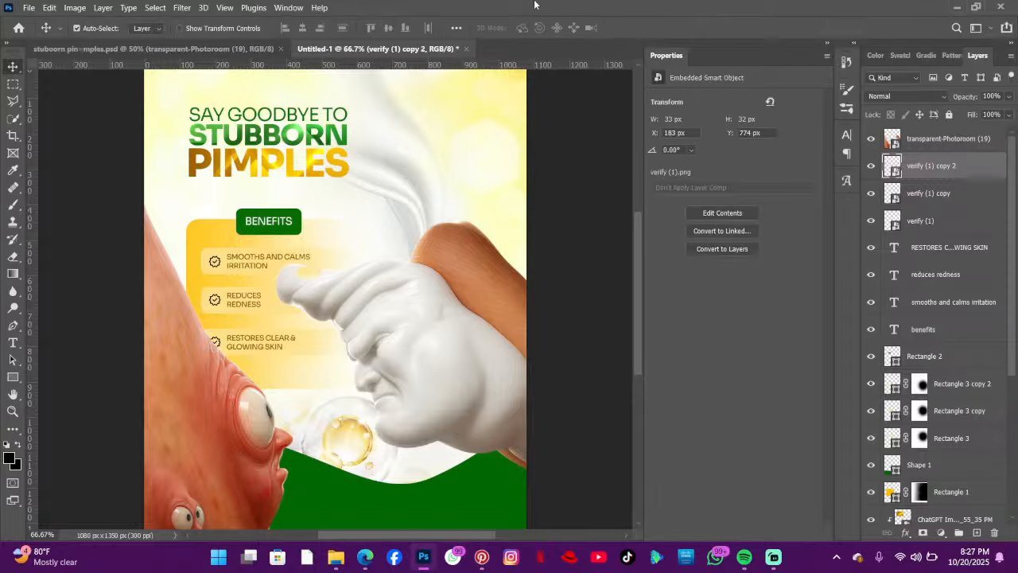
- Look over the flyer's whole layout, from the headline and benefits list to the green wave at the base
{"action": "scroll", "coordinate": [515, 95], "scroll_direction": "up", "scroll_amount": 2}
{"action": "scroll", "coordinate": [448, 175], "scroll_direction": "down", "scroll_amount": 3}
{"action": "scroll", "coordinate": [432, 198], "scroll_direction": "up", "scroll_amount": 4}
{"action": "scroll", "coordinate": [430, 192], "scroll_direction": "down", "scroll_amount": 4}
{"action": "scroll", "coordinate": [471, 208], "scroll_direction": "down", "scroll_amount": 2}
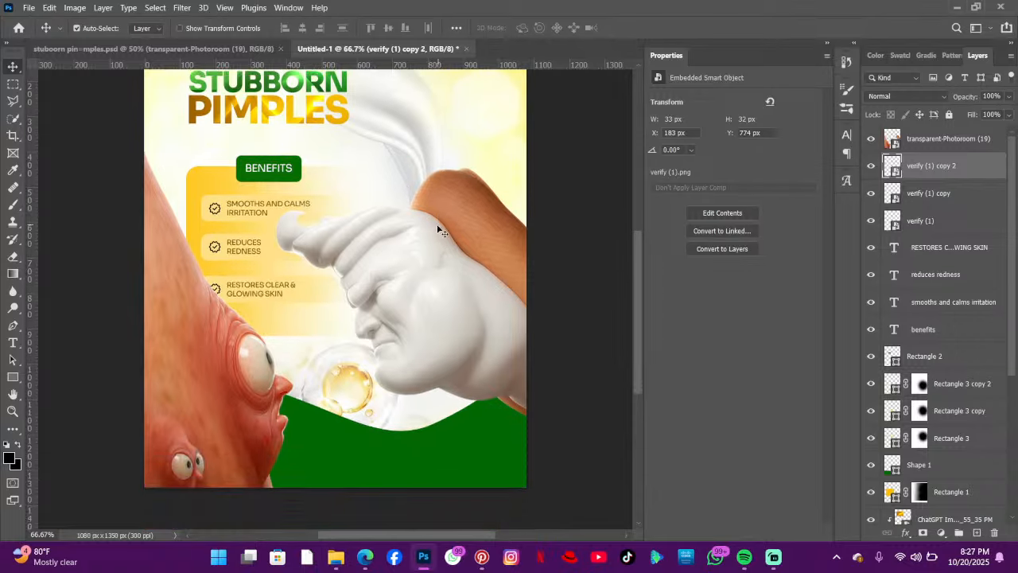
{"action": "scroll", "coordinate": [421, 250], "scroll_direction": "up", "scroll_amount": 2}
{"action": "scroll", "coordinate": [421, 249], "scroll_direction": "down", "scroll_amount": 1}
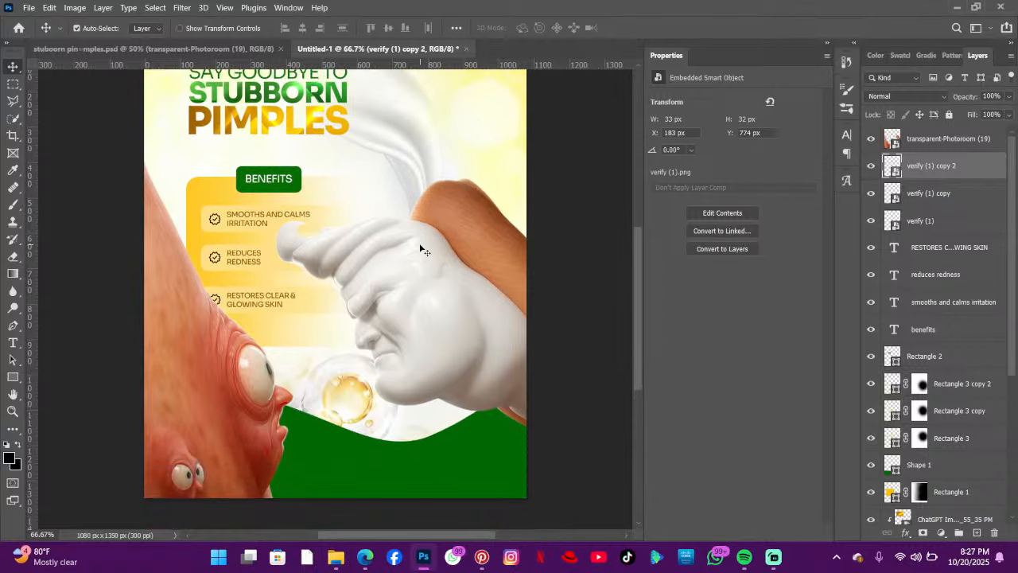
{"action": "scroll", "coordinate": [420, 247], "scroll_direction": "up", "scroll_amount": 3}
{"action": "scroll", "coordinate": [406, 245], "scroll_direction": "down", "scroll_amount": 1}
{"action": "scroll", "coordinate": [400, 249], "scroll_direction": "up", "scroll_amount": 1}
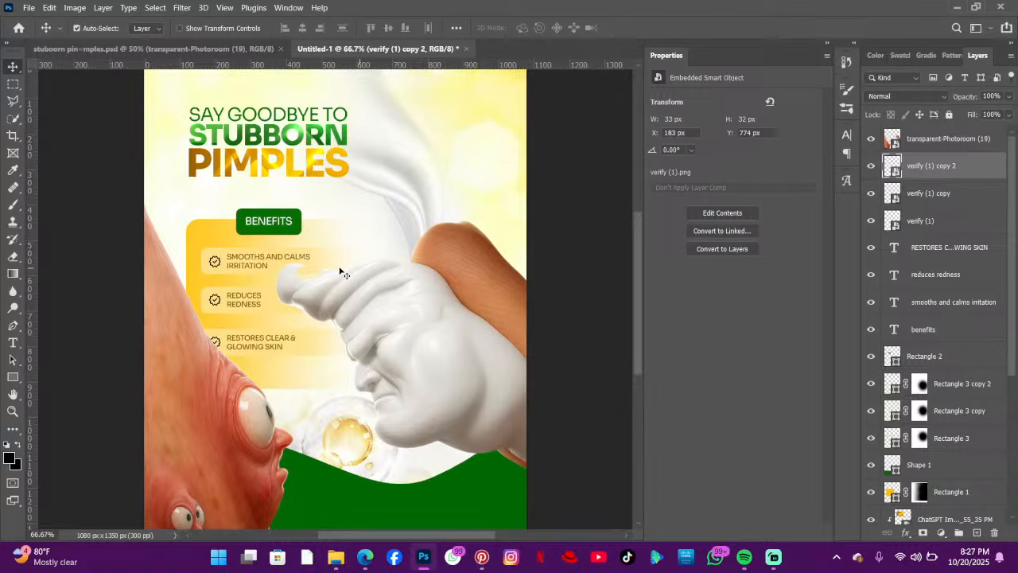
{"action": "scroll", "coordinate": [358, 477], "scroll_direction": "up", "scroll_amount": 1}
{"action": "scroll", "coordinate": [393, 477], "scroll_direction": "down", "scroll_amount": 4}
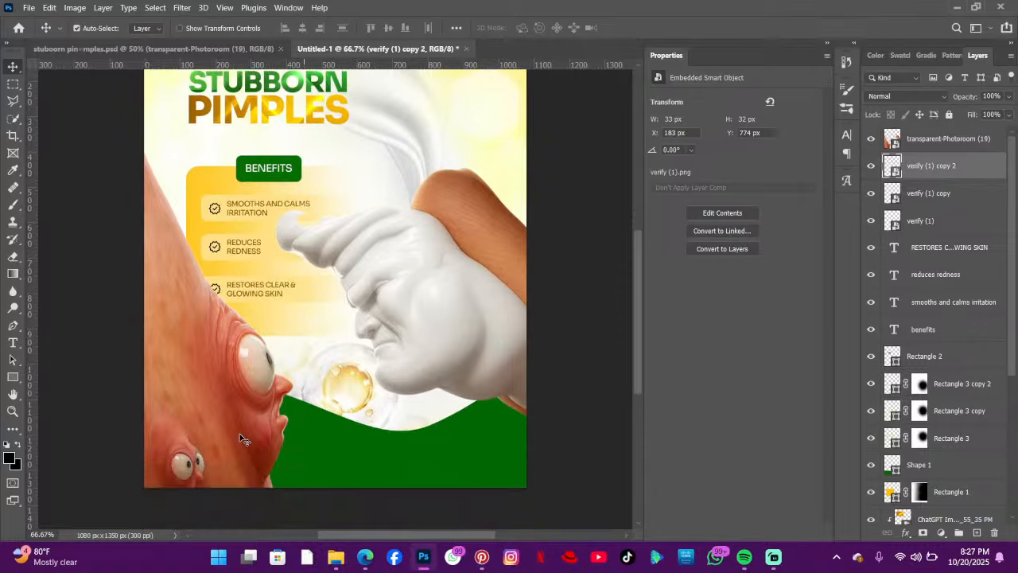
{"action": "left_click", "coordinate": [336, 557]}
{"action": "left_click", "coordinate": [495, 265]}
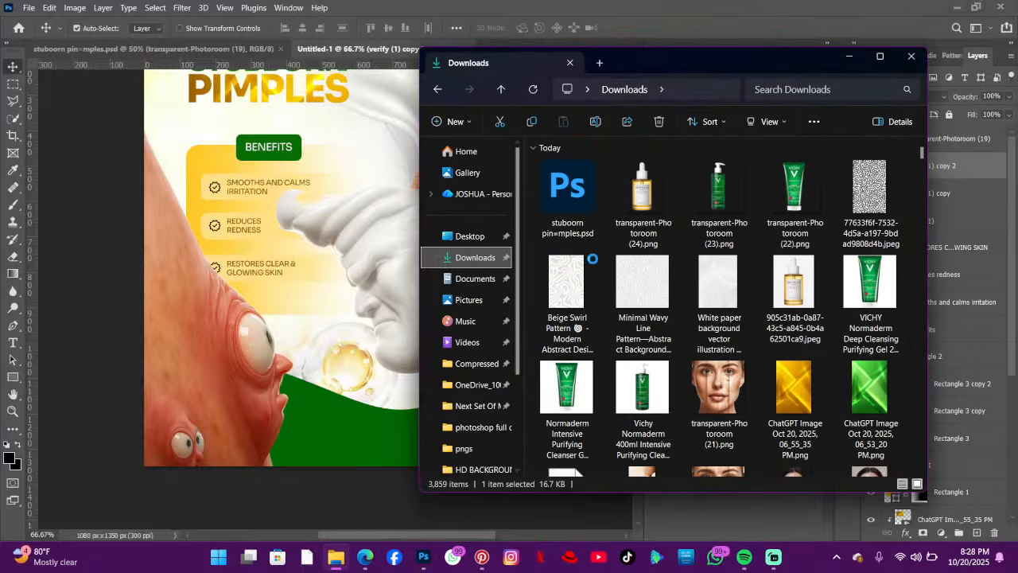
{"action": "scroll", "coordinate": [704, 265], "scroll_direction": "down", "scroll_amount": 15}
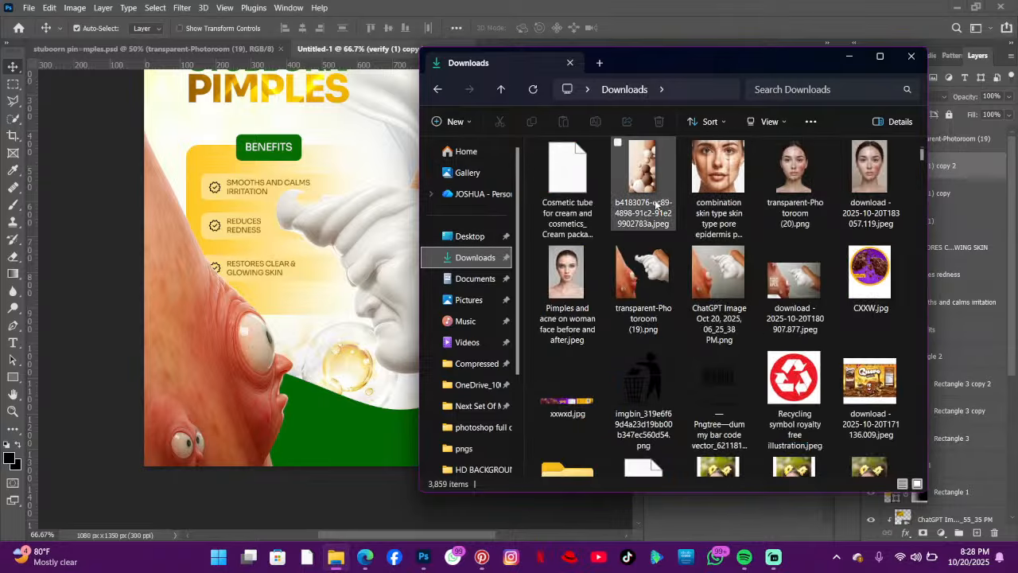
{"action": "scroll", "coordinate": [782, 223], "scroll_direction": "up", "scroll_amount": 3}
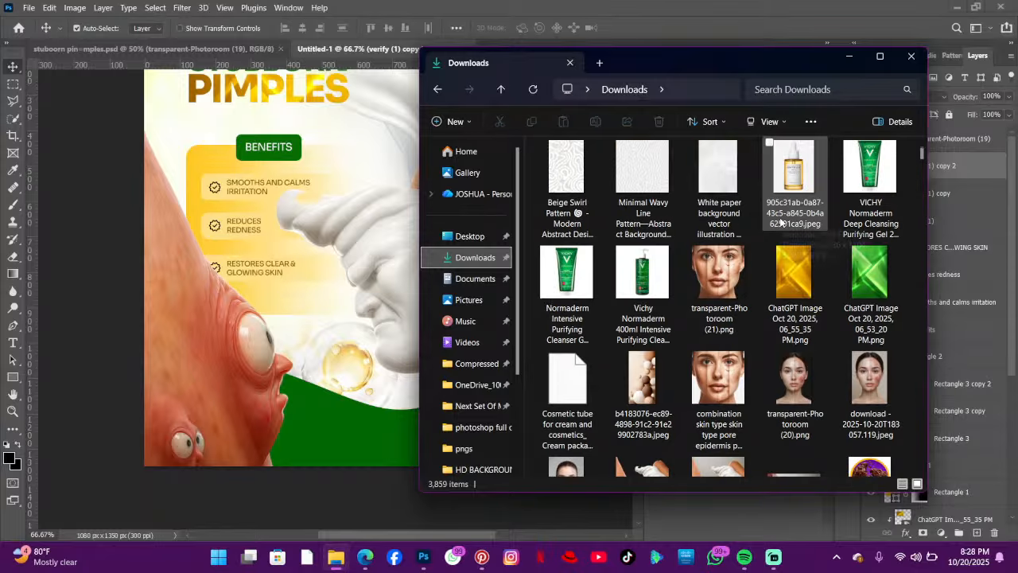
{"action": "left_click_drag", "start_coordinate": [719, 270], "coordinate": [245, 300]}
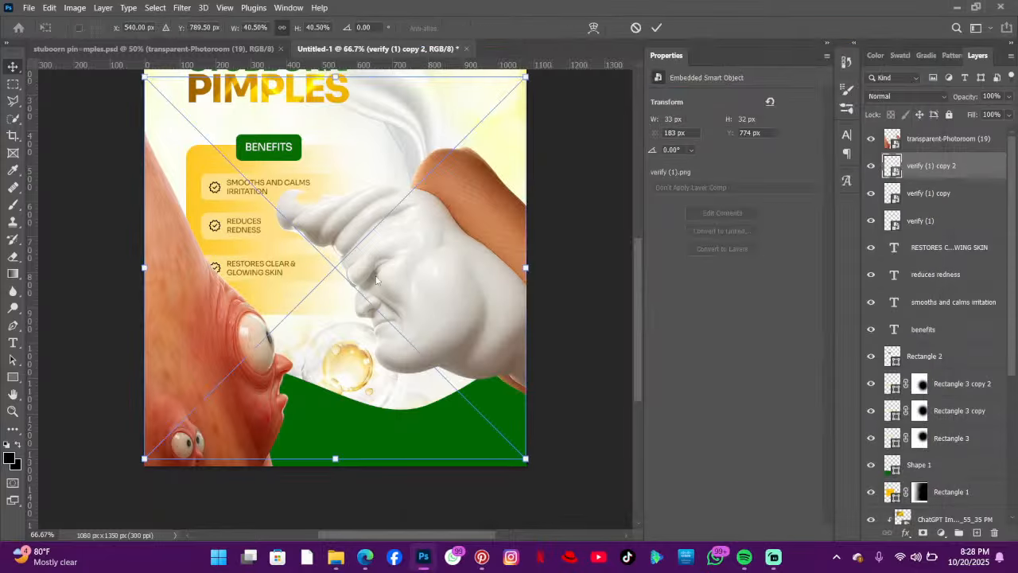
{"action": "left_click_drag", "start_coordinate": [399, 276], "coordinate": [471, 145]}
{"action": "scroll", "coordinate": [473, 149], "scroll_direction": "up", "scroll_amount": 1}
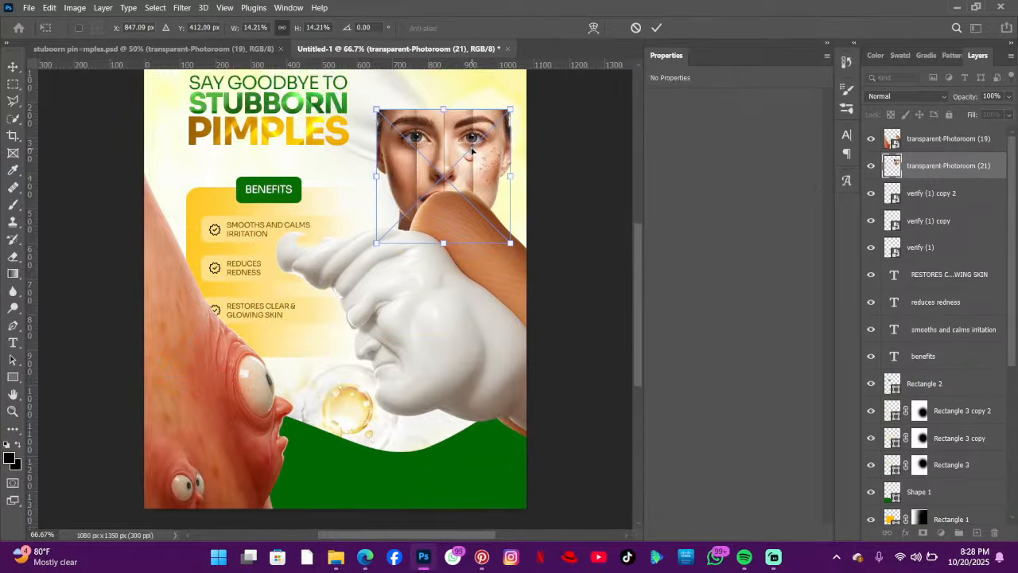
{"action": "scroll", "coordinate": [472, 148], "scroll_direction": "up", "scroll_amount": 1}
{"action": "scroll", "coordinate": [472, 149], "scroll_direction": "up", "scroll_amount": 4}
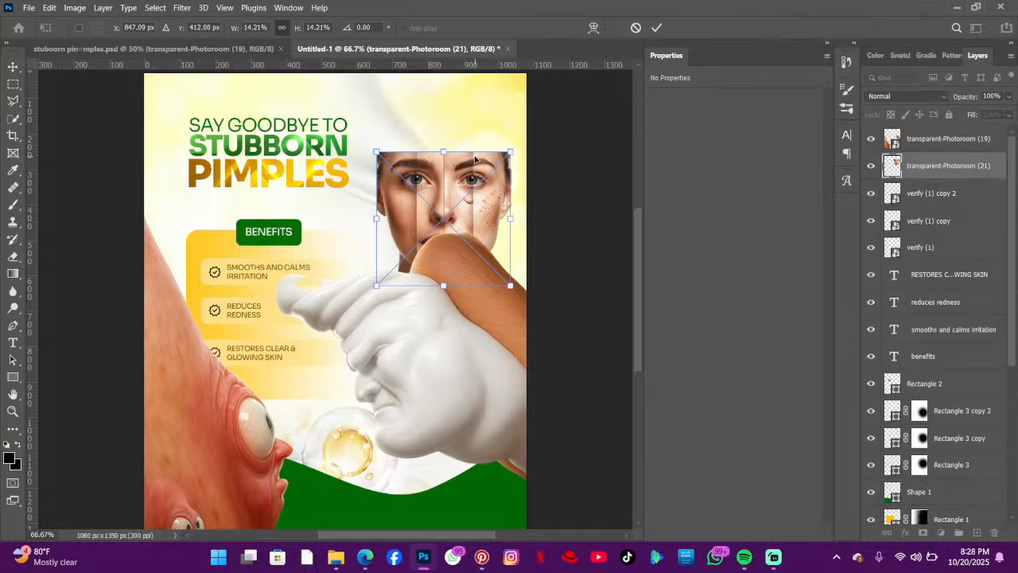
{"action": "left_click_drag", "start_coordinate": [456, 178], "coordinate": [480, 100]}
{"action": "left_click", "coordinate": [634, 29]}
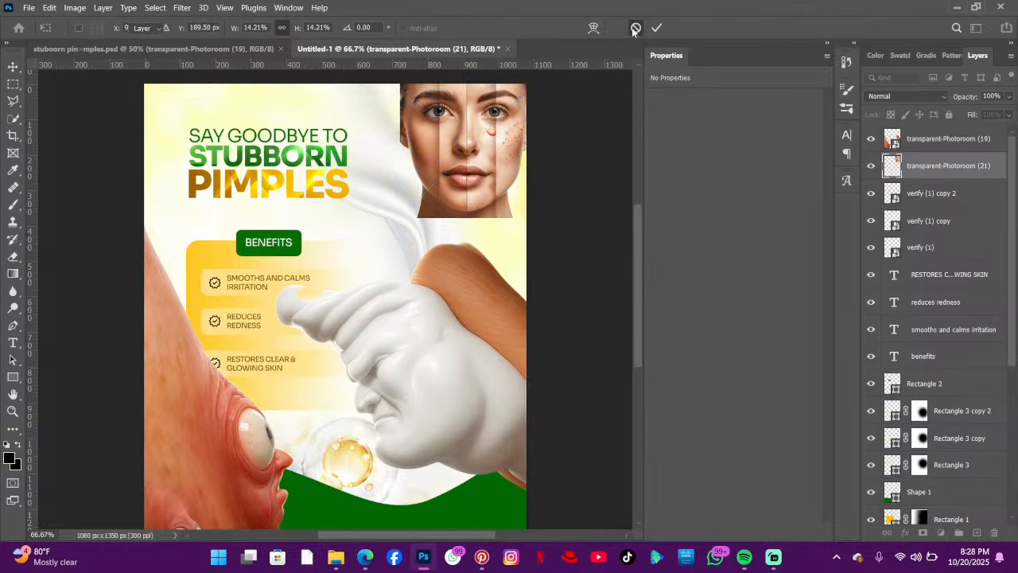
- Review the flyer's headline, benefits list, cream figure and green wave for spots that still need decoration
{"action": "scroll", "coordinate": [439, 262], "scroll_direction": "down", "scroll_amount": 5}
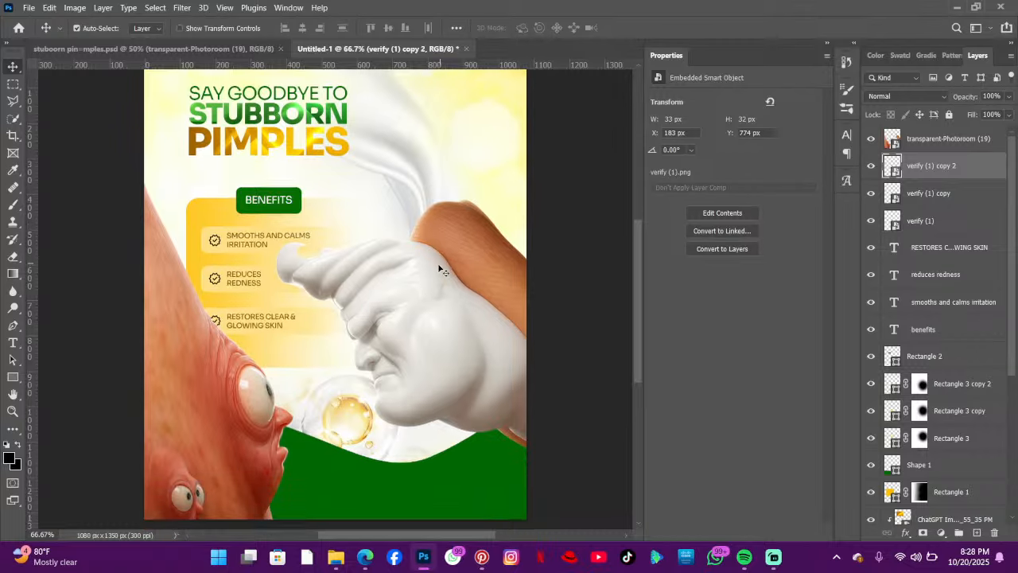
{"action": "scroll", "coordinate": [427, 276], "scroll_direction": "down", "scroll_amount": 1}
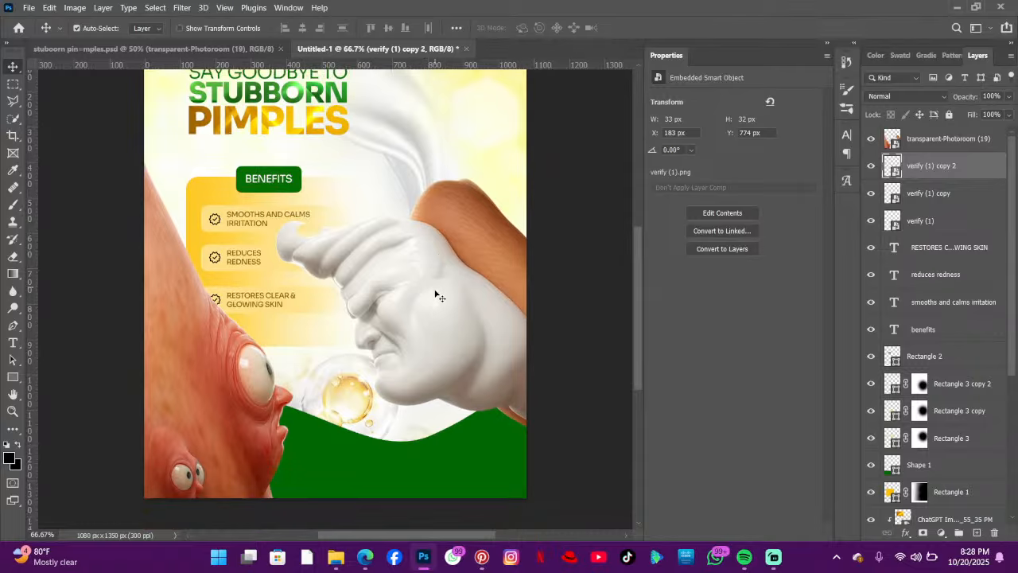
{"action": "scroll", "coordinate": [458, 330], "scroll_direction": "down", "scroll_amount": 4}
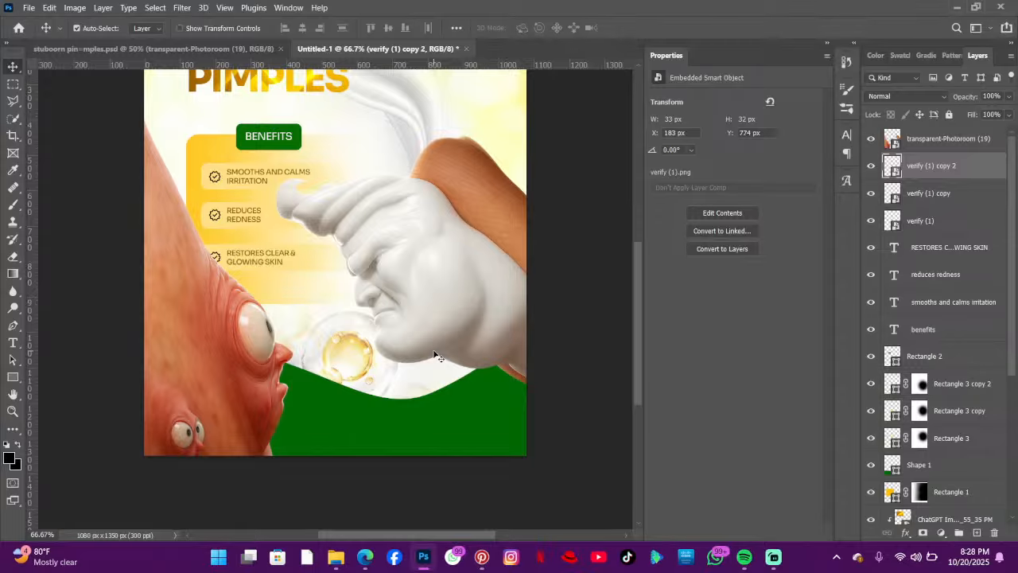
{"action": "scroll", "coordinate": [438, 350], "scroll_direction": "down", "scroll_amount": 2}
{"action": "scroll", "coordinate": [342, 382], "scroll_direction": "up", "scroll_amount": 7}
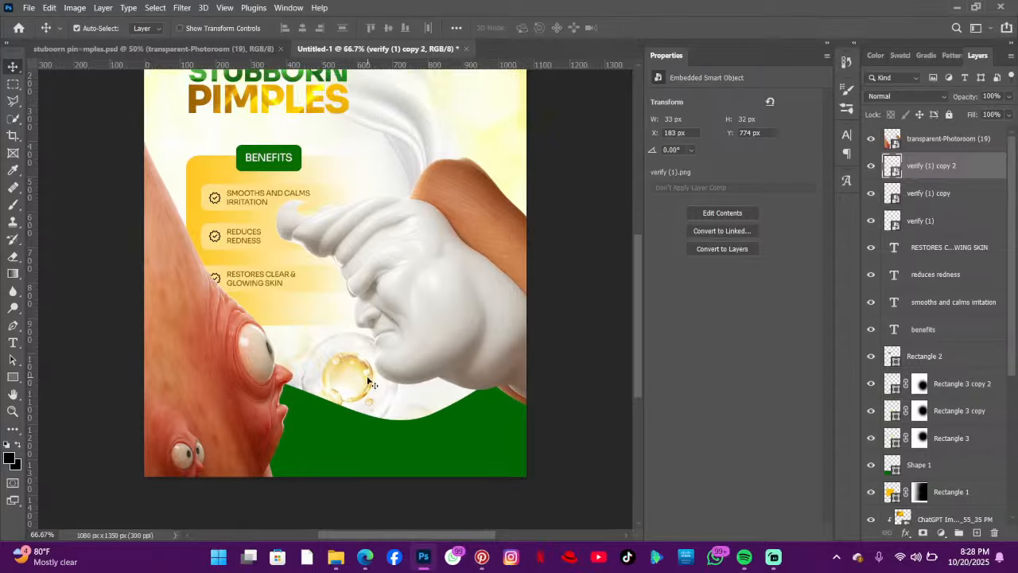
{"action": "scroll", "coordinate": [332, 404], "scroll_direction": "up", "scroll_amount": 3}
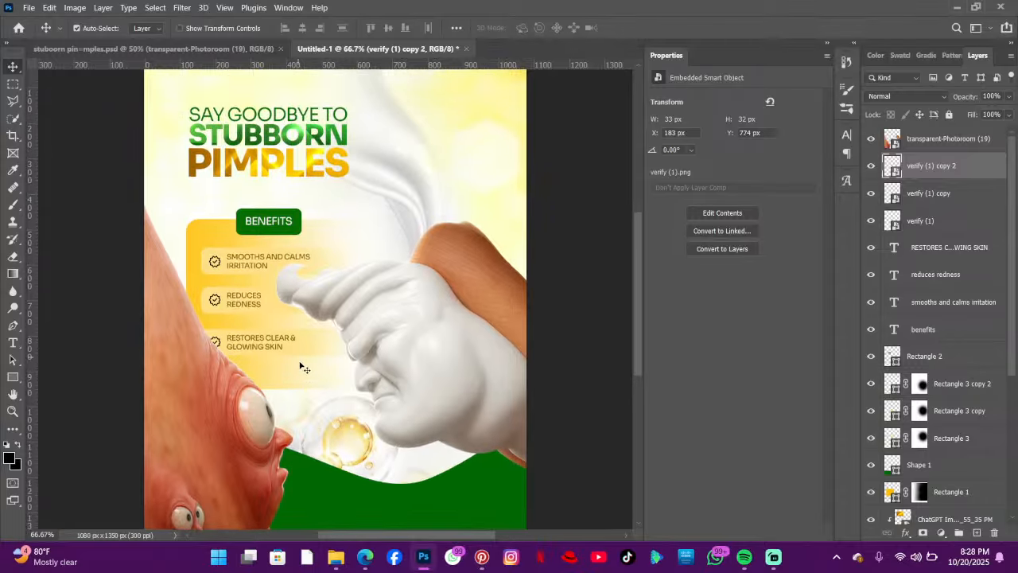
{"action": "scroll", "coordinate": [289, 364], "scroll_direction": "up", "scroll_amount": 3}
{"action": "scroll", "coordinate": [291, 361], "scroll_direction": "down", "scroll_amount": 2}
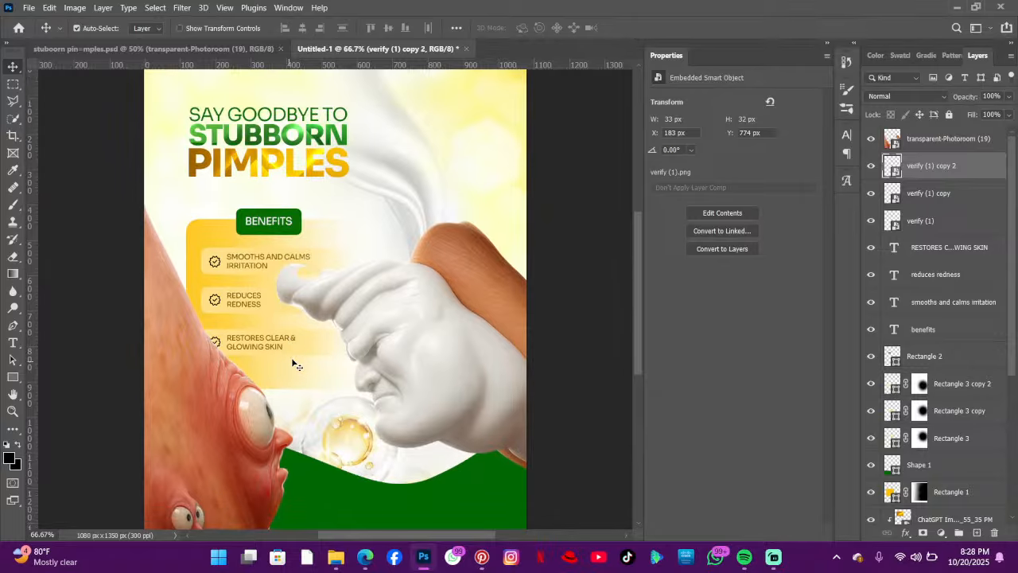
{"action": "scroll", "coordinate": [342, 345], "scroll_direction": "up", "scroll_amount": 1}
{"action": "scroll", "coordinate": [342, 344], "scroll_direction": "down", "scroll_amount": 2}
{"action": "scroll", "coordinate": [336, 348], "scroll_direction": "down", "scroll_amount": 1}
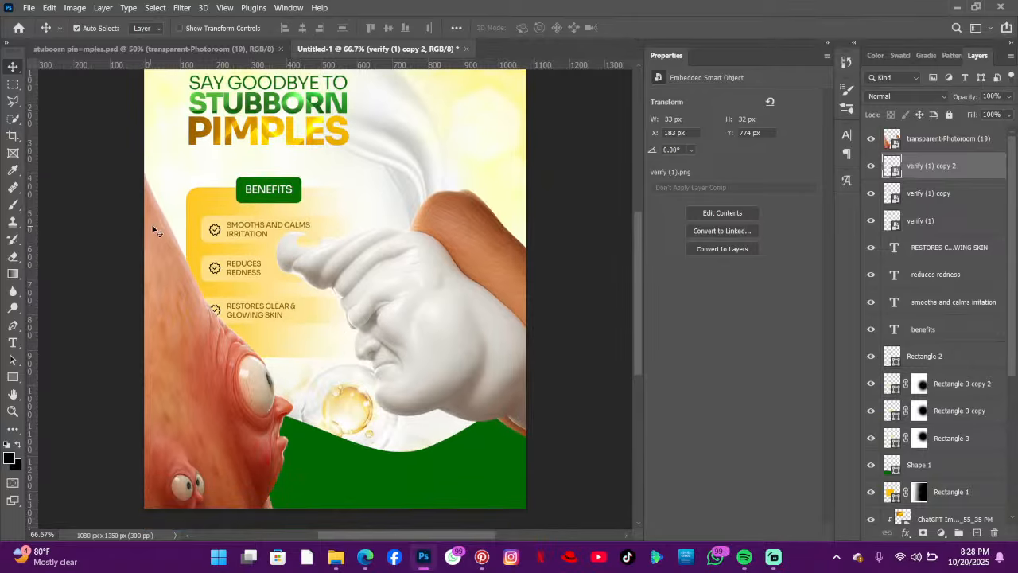
{"action": "scroll", "coordinate": [202, 197], "scroll_direction": "up", "scroll_amount": 1}
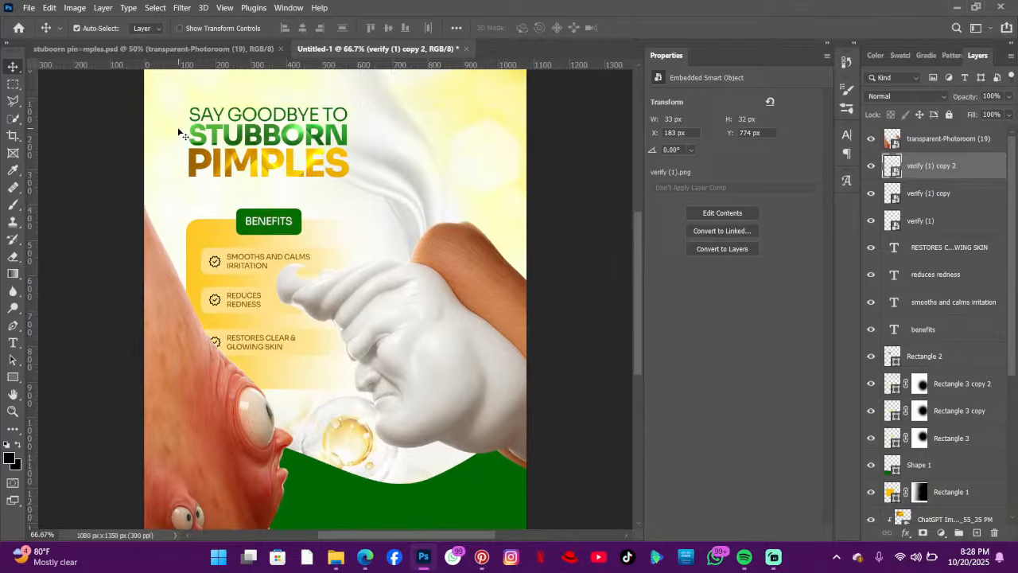
- Draw a dark green rectangle about 499 by 259 px over the headline and round its corners to 24 px
{"action": "left_click", "coordinate": [13, 377]}
{"action": "scroll", "coordinate": [195, 142], "scroll_direction": "up", "scroll_amount": 1}
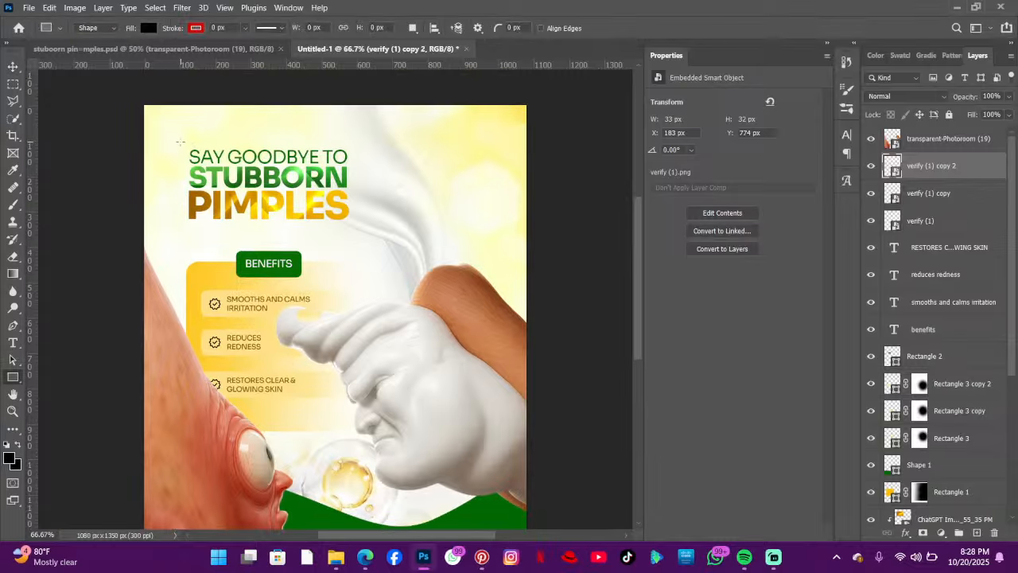
{"action": "left_click_drag", "start_coordinate": [181, 142], "coordinate": [355, 235]}
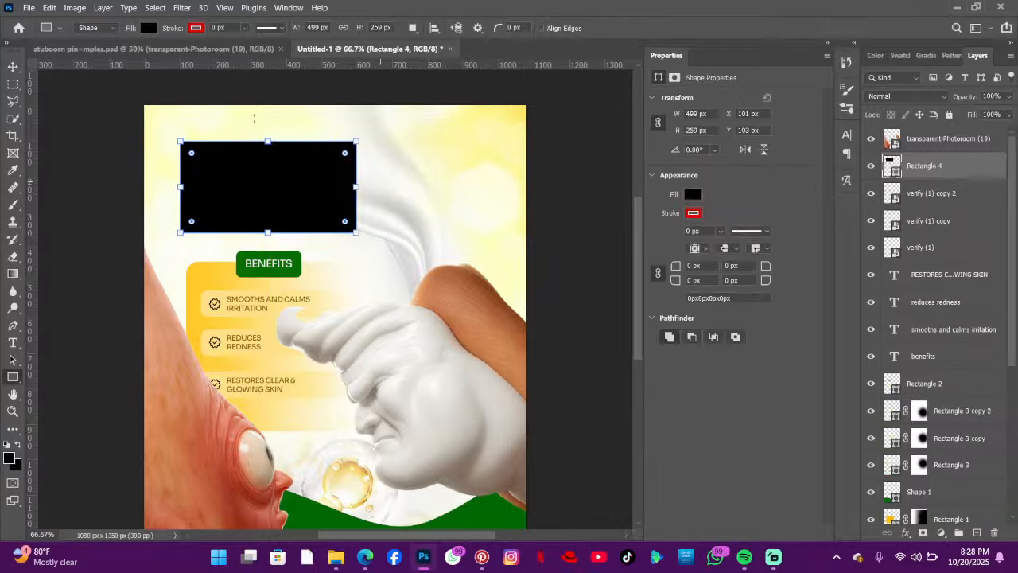
{"action": "left_click", "coordinate": [148, 28]}
{"action": "left_click", "coordinate": [93, 97]}
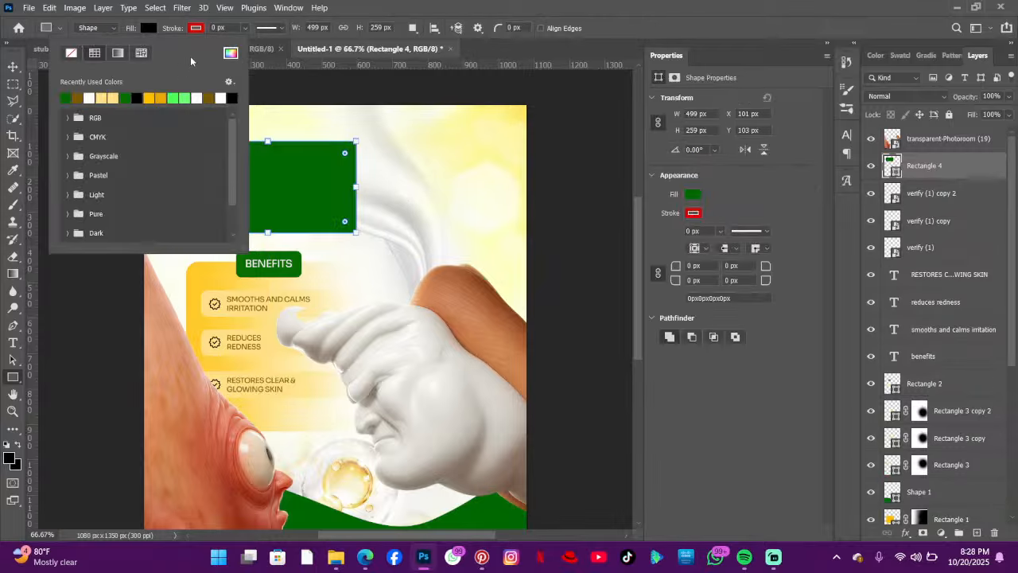
{"action": "left_click", "coordinate": [676, 265]}
{"action": "type", "text": "24"}
{"action": "key", "text": "Return"}
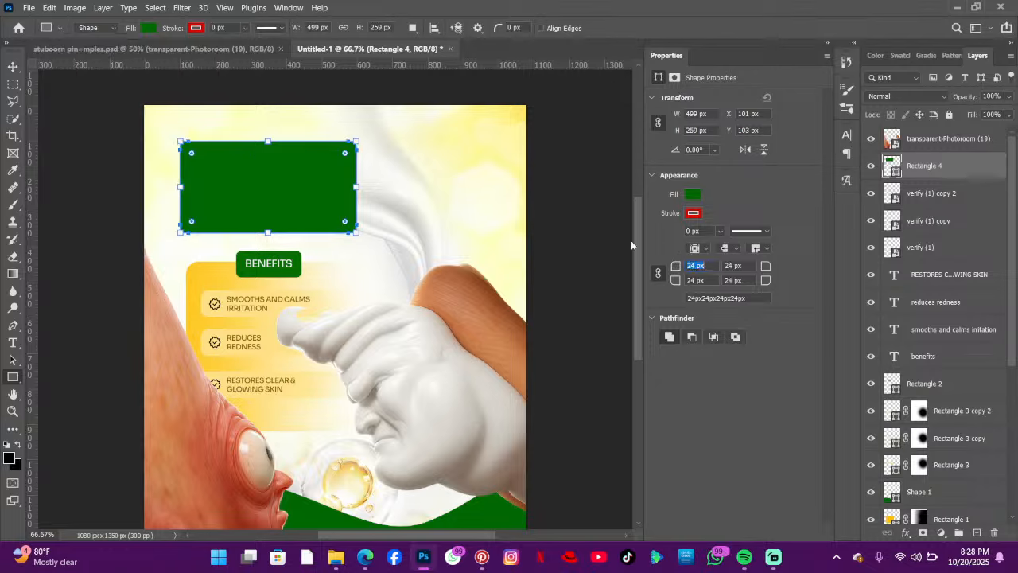
- Remove the headline rectangle's fill and give it a dark green outline 0.81 px wide
{"action": "left_click", "coordinate": [149, 28]}
{"action": "left_click", "coordinate": [70, 52]}
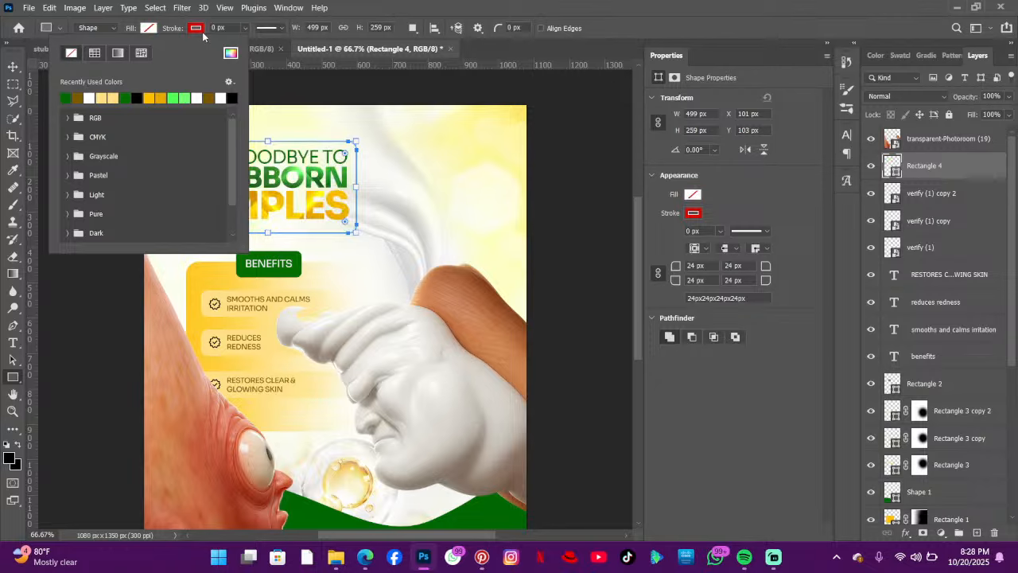
{"action": "left_click", "coordinate": [195, 28]}
{"action": "left_click", "coordinate": [113, 97]}
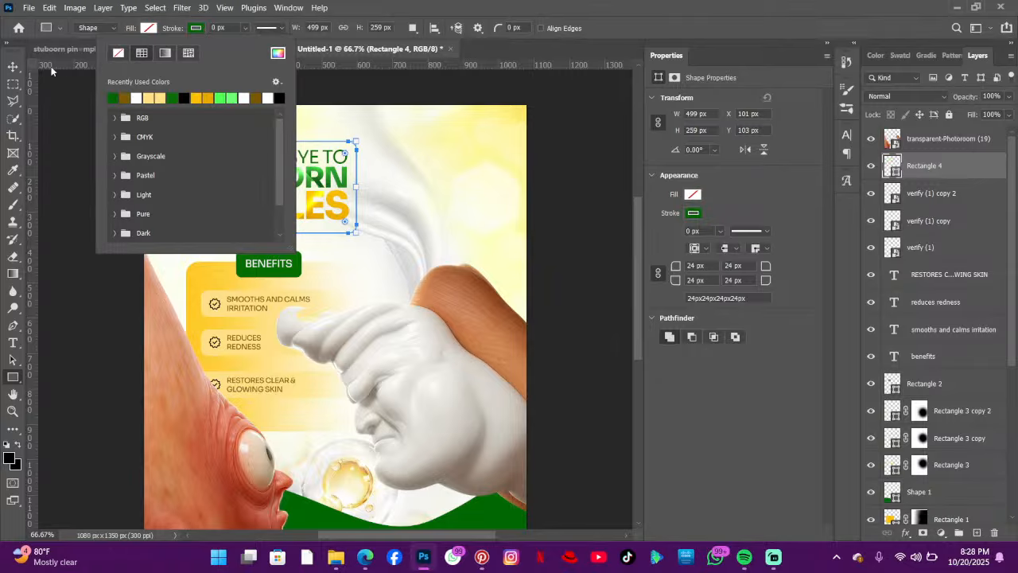
{"action": "left_click", "coordinate": [12, 67]}
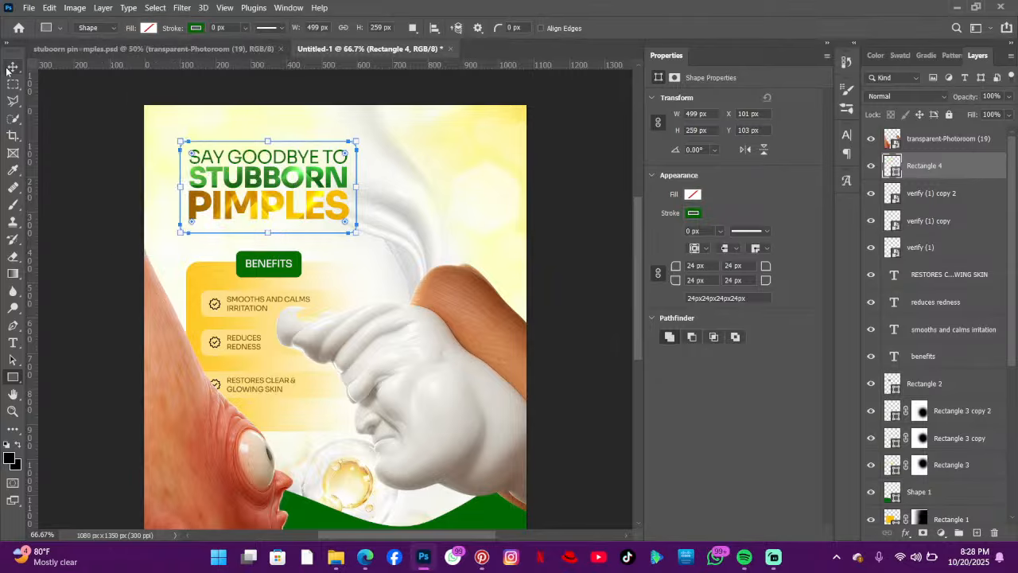
{"action": "left_click", "coordinate": [12, 378]}
{"action": "left_click", "coordinate": [196, 29]}
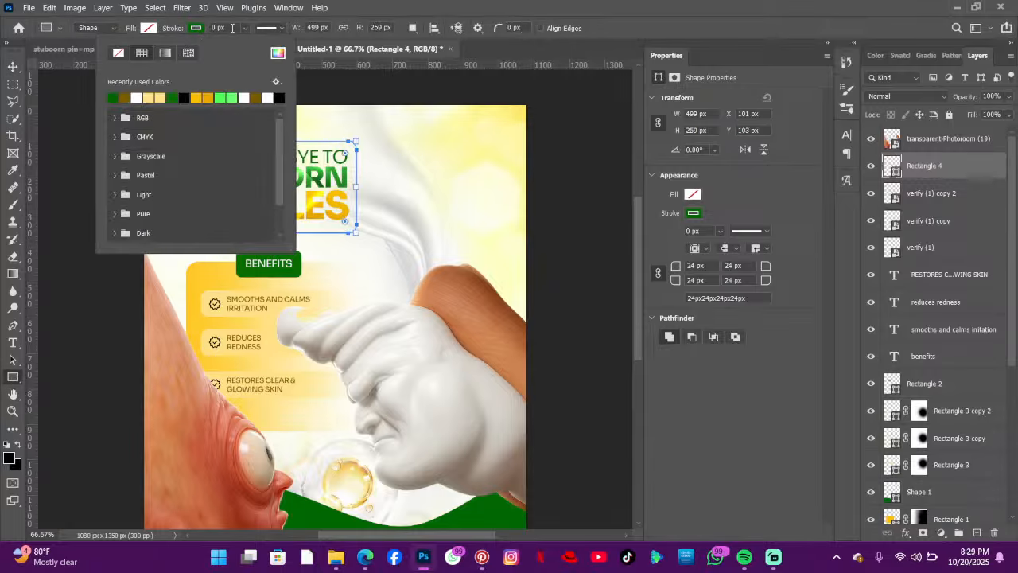
{"action": "left_click", "coordinate": [244, 29]}
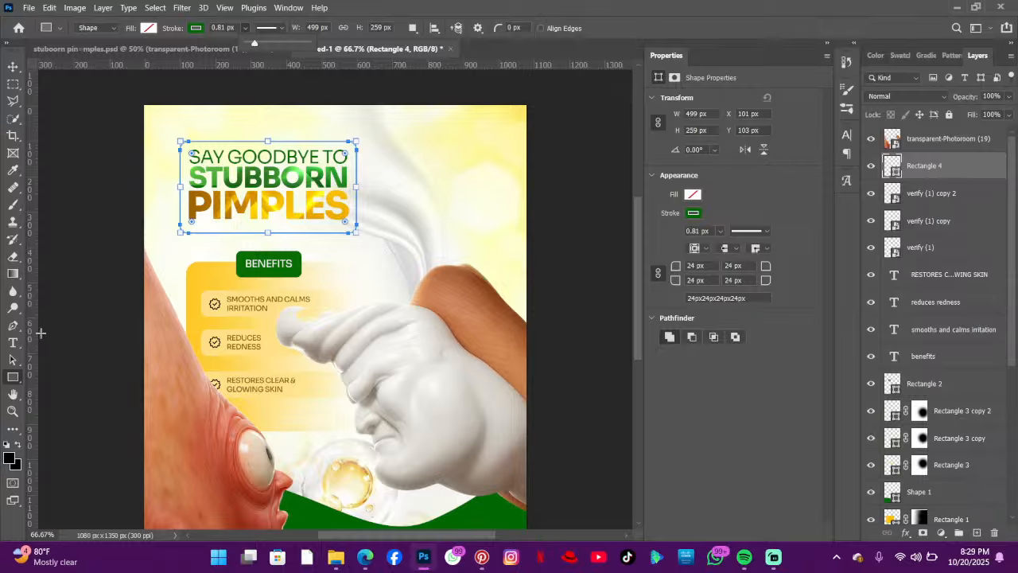
- Add the tagline "Just smooth, confident skin" under "Pimples" near the frame's lower edge, at about X 172, Y 337 px
{"action": "left_click", "coordinate": [13, 343]}
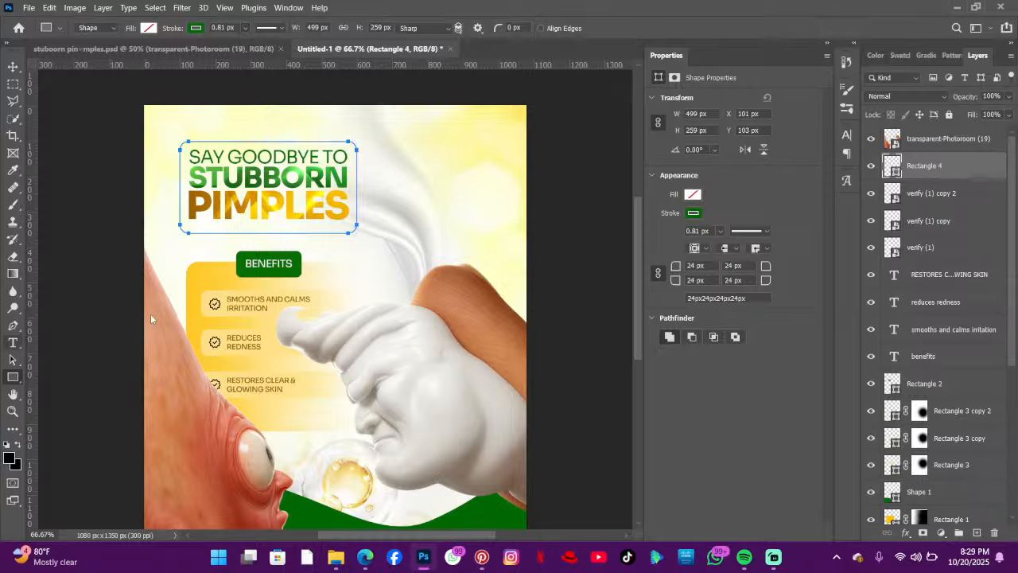
{"action": "left_click", "coordinate": [204, 243]}
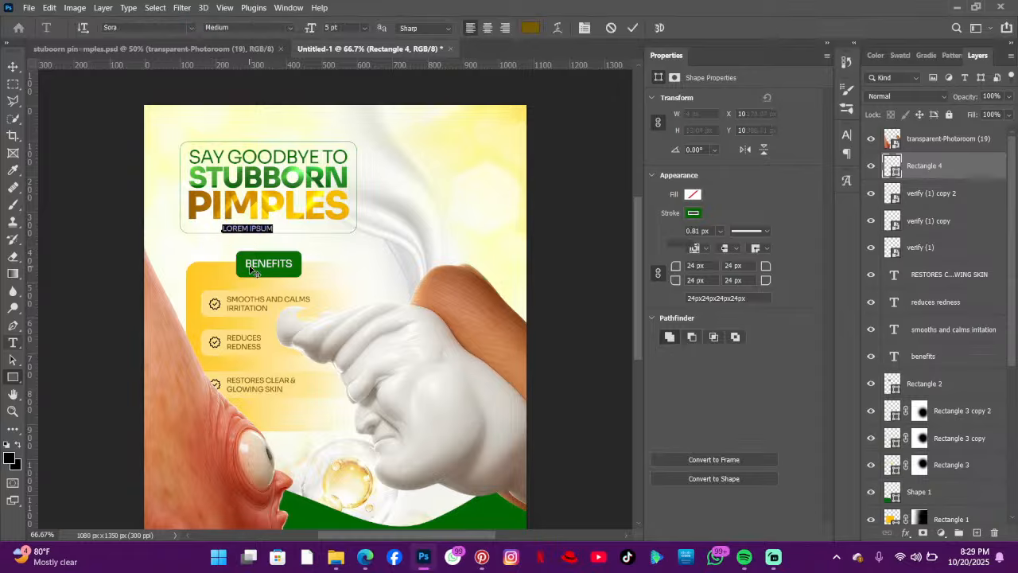
{"action": "left_click_drag", "start_coordinate": [251, 270], "coordinate": [243, 273]}
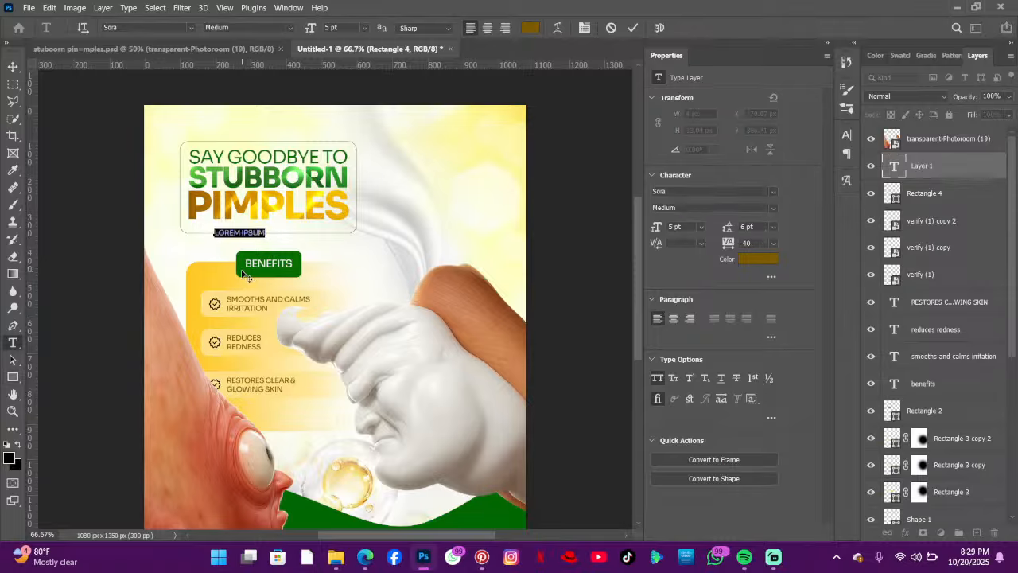
{"action": "key", "text": "Left"}
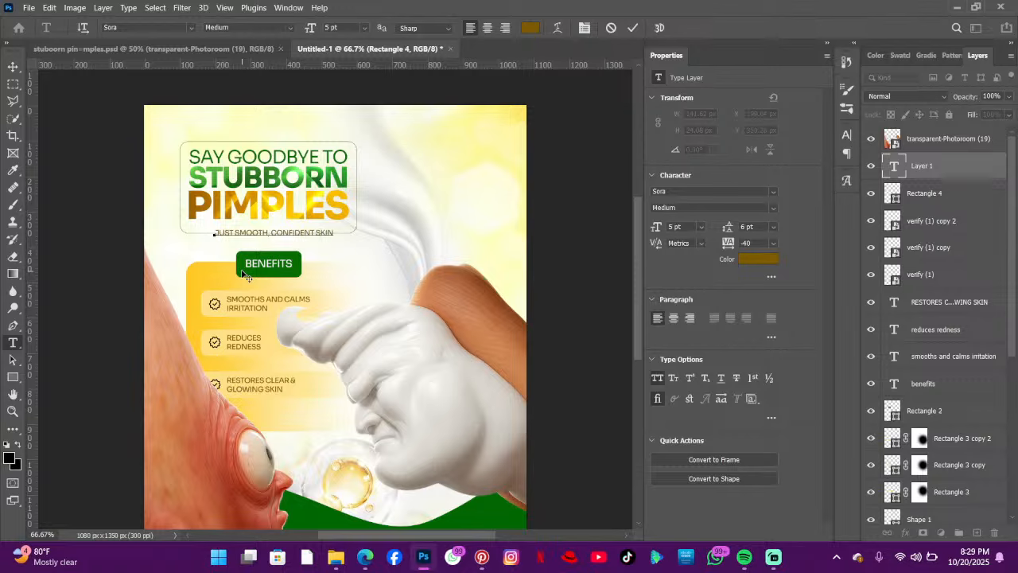
{"action": "left_click_drag", "start_coordinate": [360, 257], "coordinate": [352, 253]}
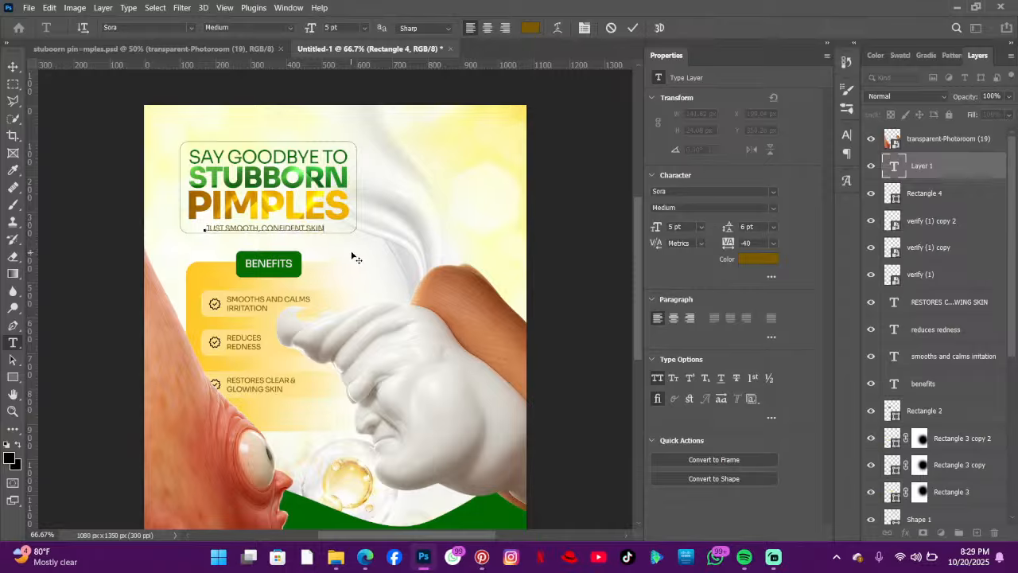
{"action": "left_click", "coordinate": [630, 29]}
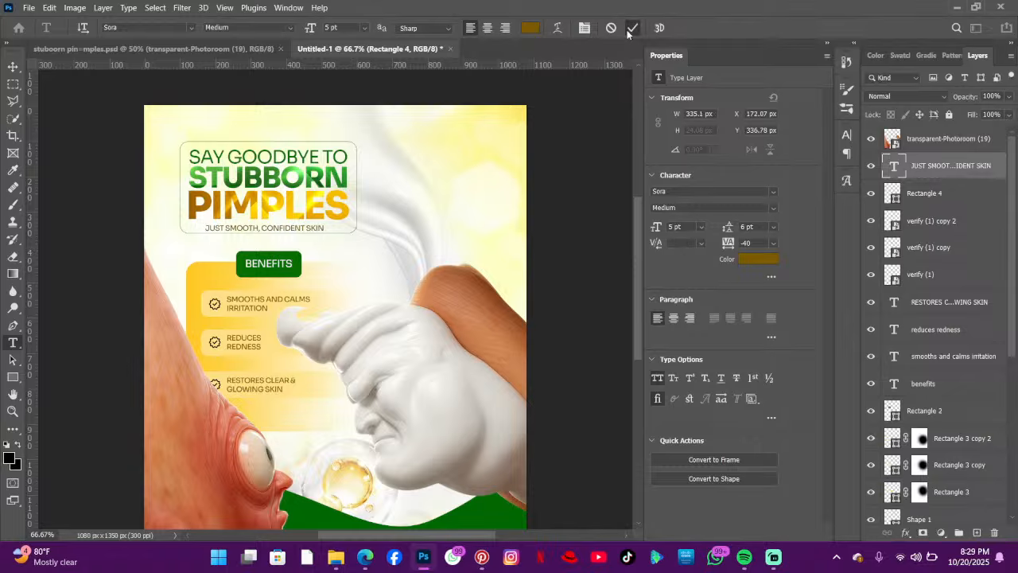
- Shorten the headline frame from below to about 246 px high so its lower edge runs through the tagline
{"action": "left_click", "coordinate": [931, 193]}
{"action": "key", "text": "ctrl+t"}
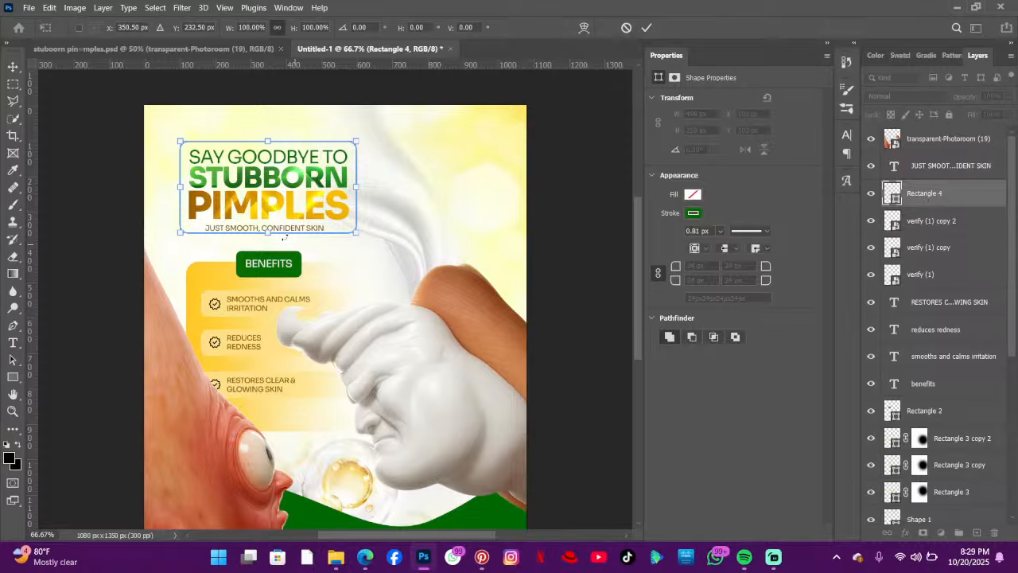
{"action": "mouse_move", "coordinate": [267, 232]}
{"action": "left_mouse_down"}
{"action": "mouse_move", "coordinate": [269, 207]}
{"action": "mouse_move", "coordinate": [267, 229]}
{"action": "left_mouse_up"}
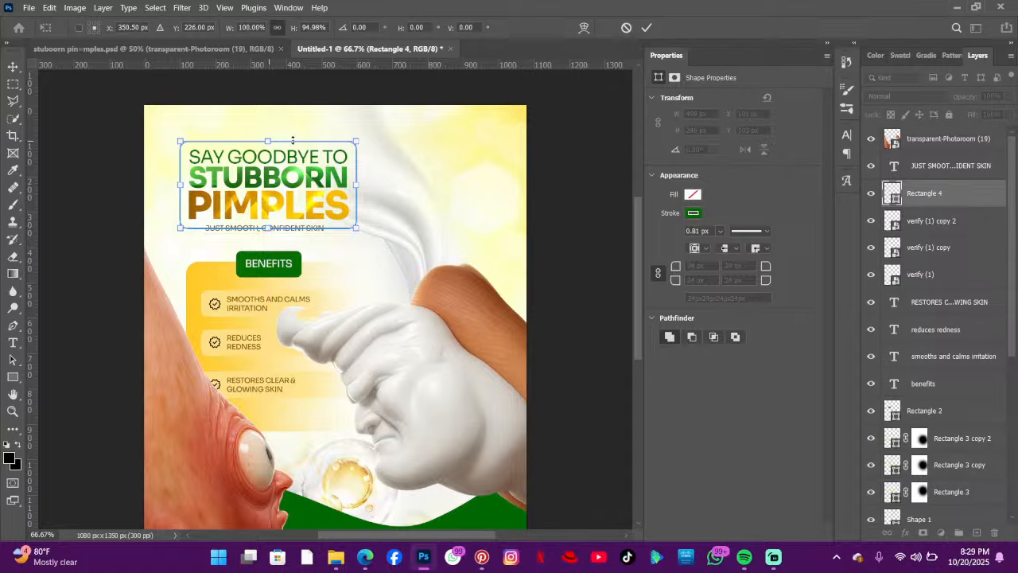
{"action": "left_click", "coordinate": [646, 28]}
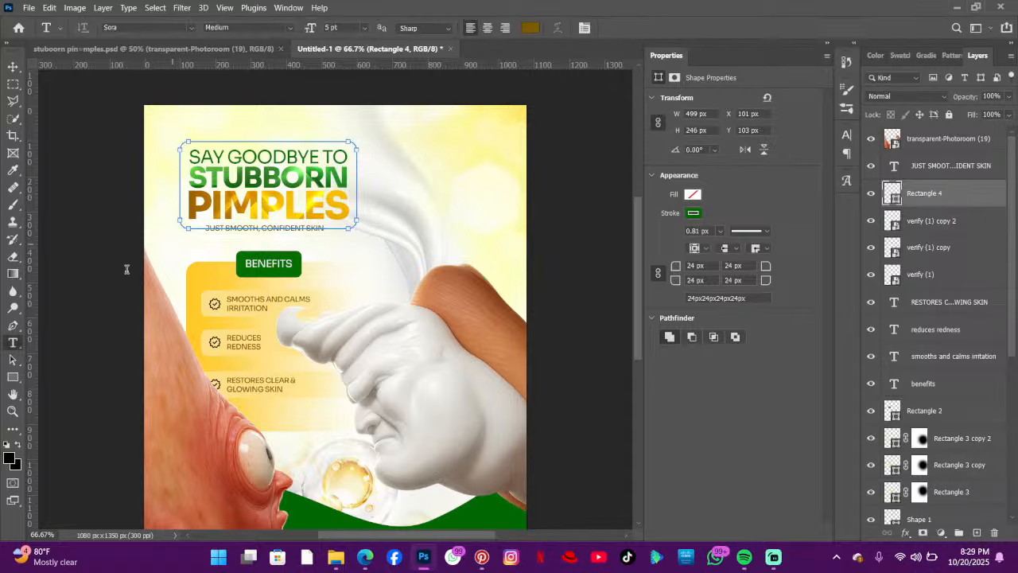
- Rasterize the headline frame and erase its line behind the tagline and along the middle of the other sides, leaving corner brackets
{"action": "left_click", "coordinate": [13, 256]}
{"action": "left_click", "coordinate": [443, 223]}
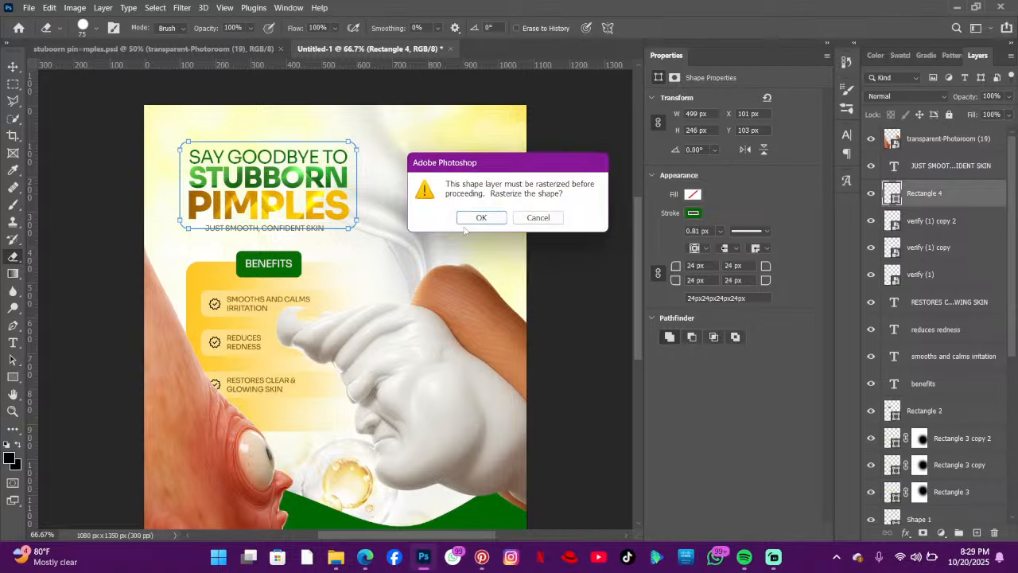
{"action": "key", "text": "Return"}
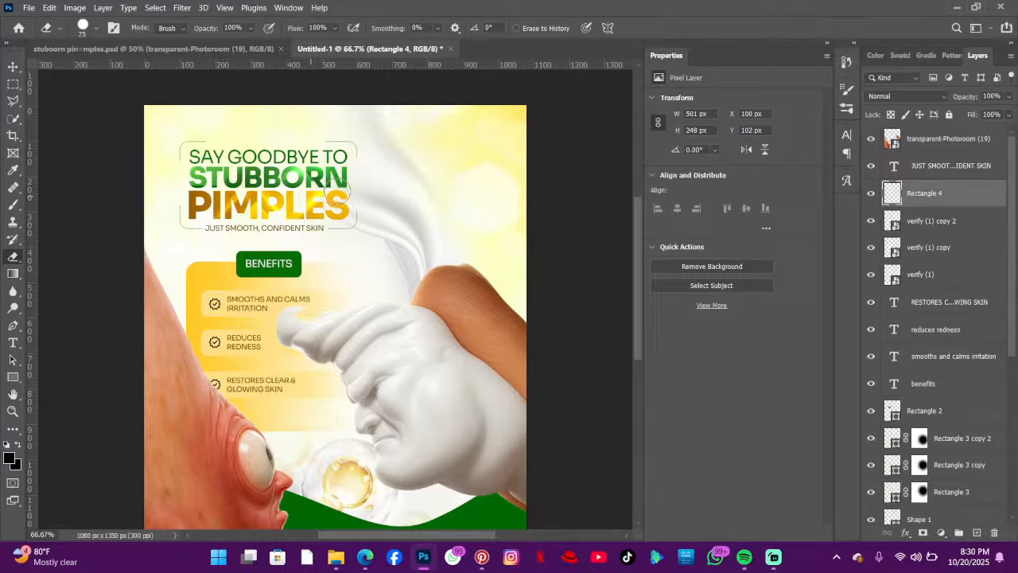
{"action": "scroll", "coordinate": [337, 193], "scroll_direction": "down", "scroll_amount": 1}
{"action": "scroll", "coordinate": [388, 188], "scroll_direction": "down", "scroll_amount": 1}
{"action": "scroll", "coordinate": [368, 209], "scroll_direction": "down", "scroll_amount": 2}
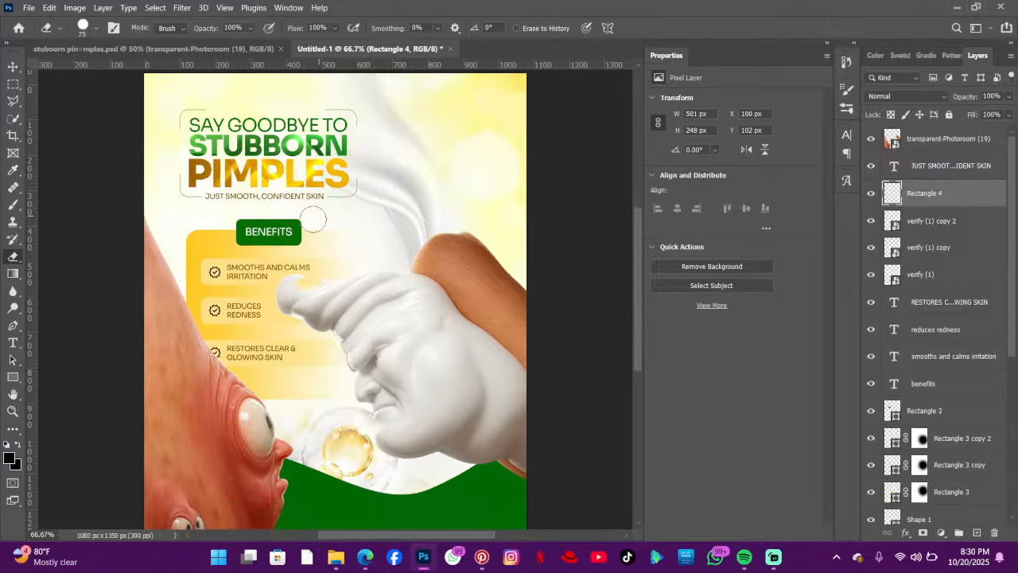
{"action": "scroll", "coordinate": [230, 211], "scroll_direction": "up", "scroll_amount": 2}
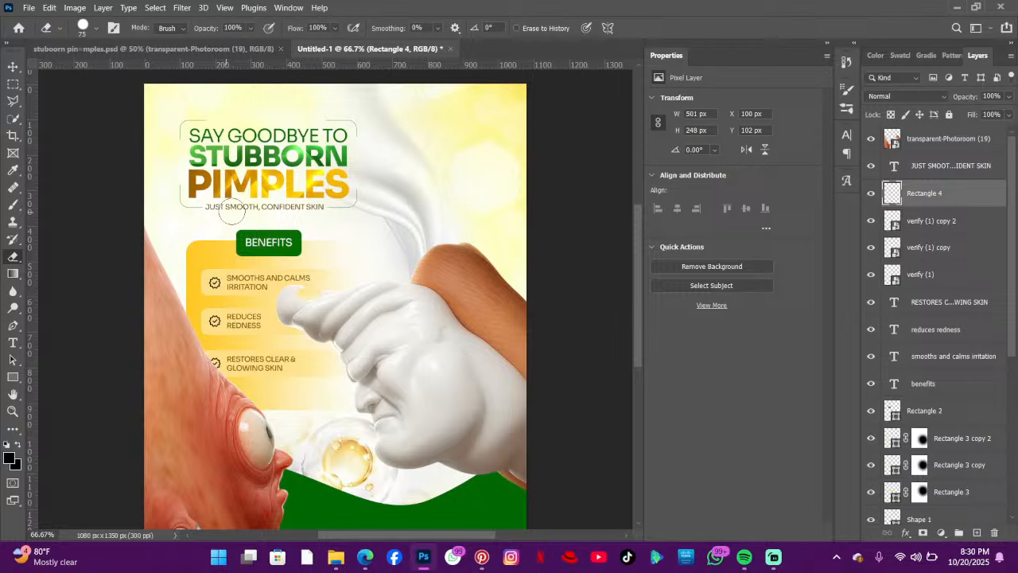
{"action": "left_click", "coordinate": [10, 69]}
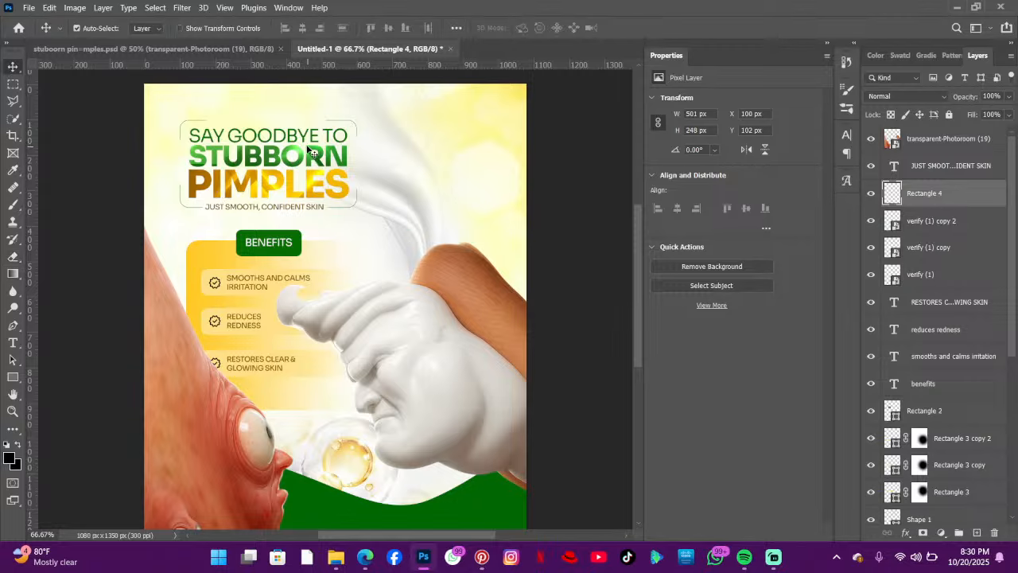
{"action": "scroll", "coordinate": [348, 190], "scroll_direction": "down", "scroll_amount": 2}
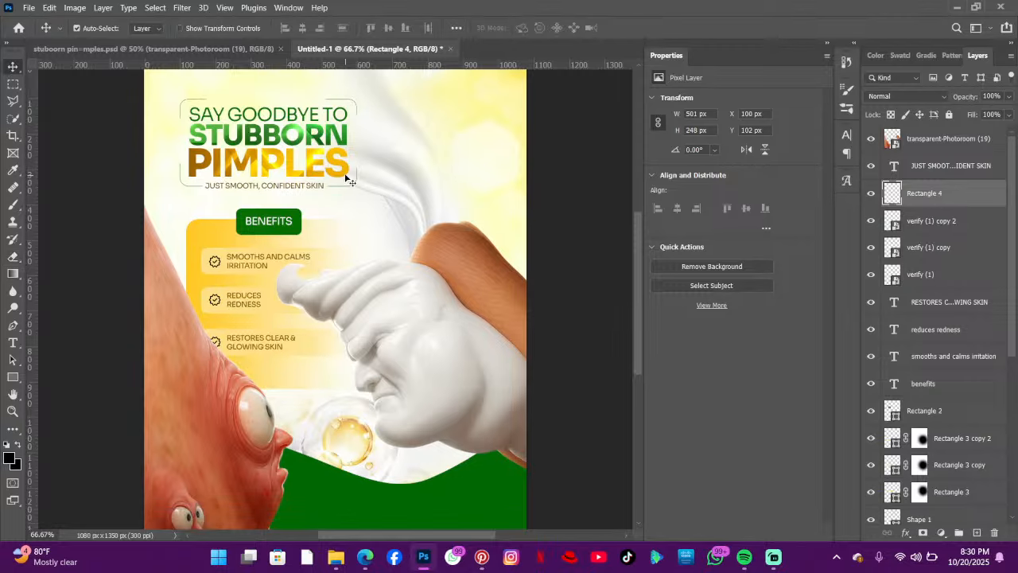
- Place the orange glow JPEG from the "church" folder in Documents, scaled to about 48.5%, over the finger and cream at about X 506, Y 191 px
{"action": "left_click", "coordinate": [336, 556]}
{"action": "left_click", "coordinate": [469, 281]}
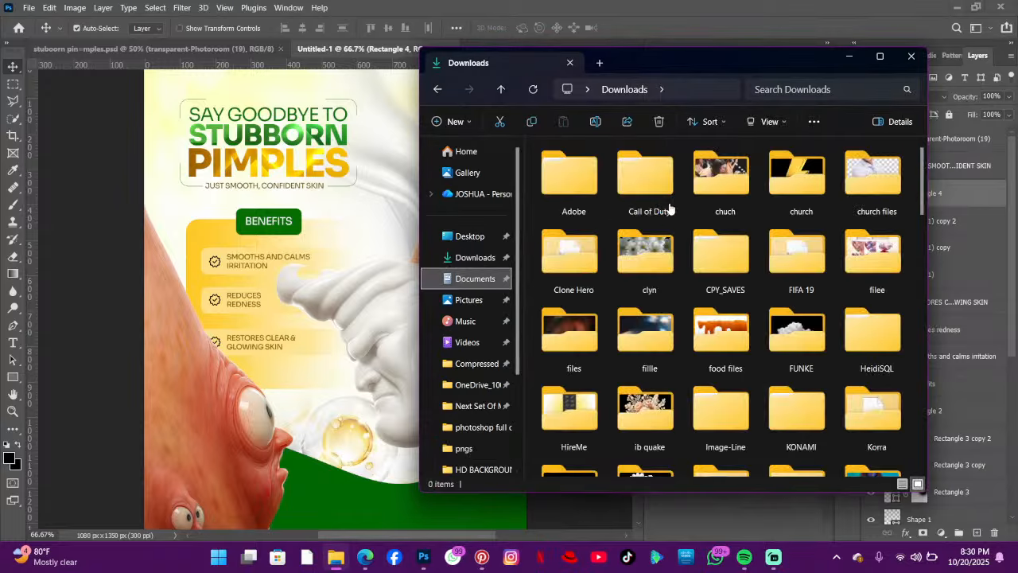
{"action": "double_click", "coordinate": [775, 185]}
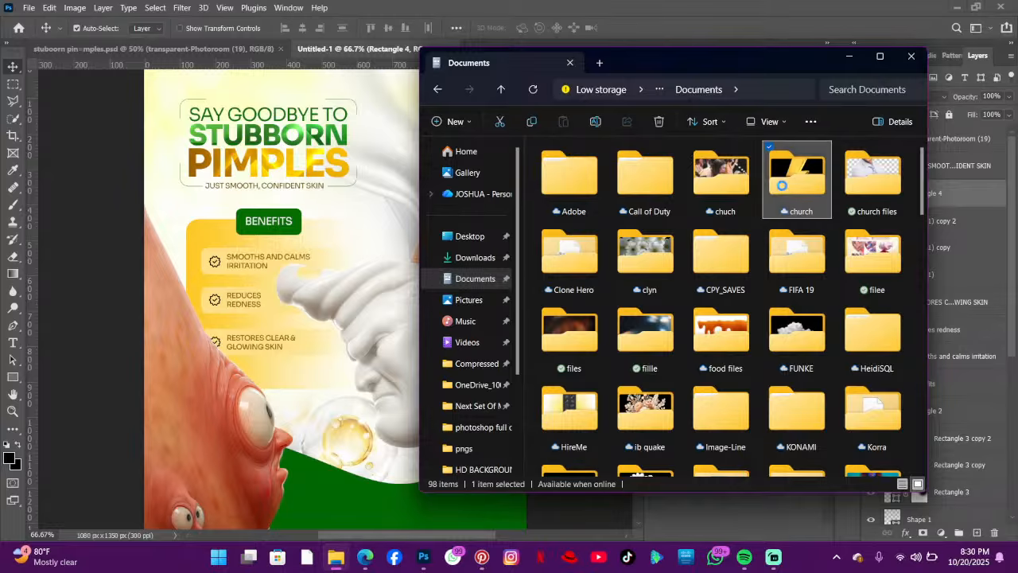
{"action": "left_click", "coordinate": [569, 171]}
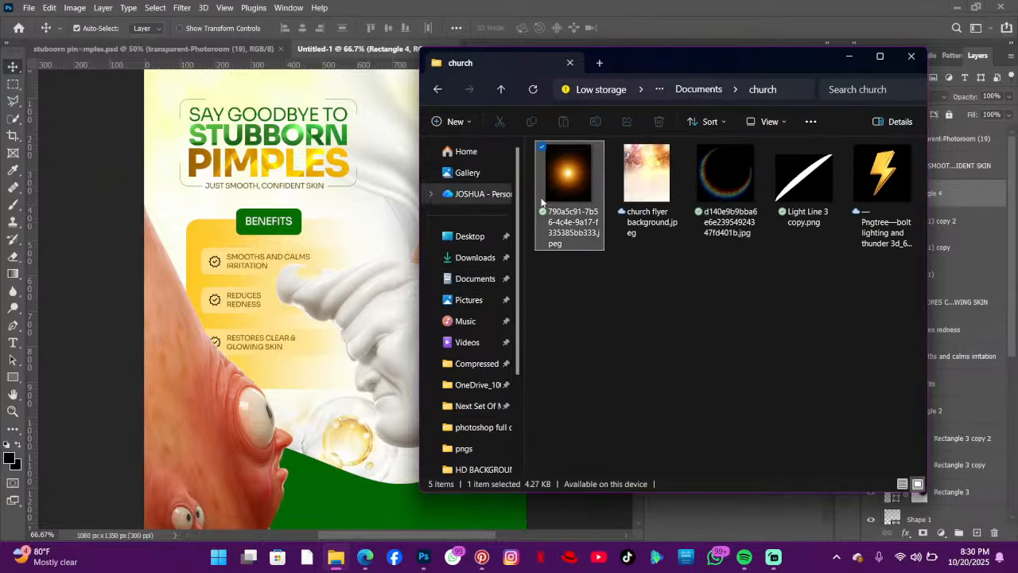
{"action": "left_click_drag", "start_coordinate": [568, 171], "coordinate": [353, 245]}
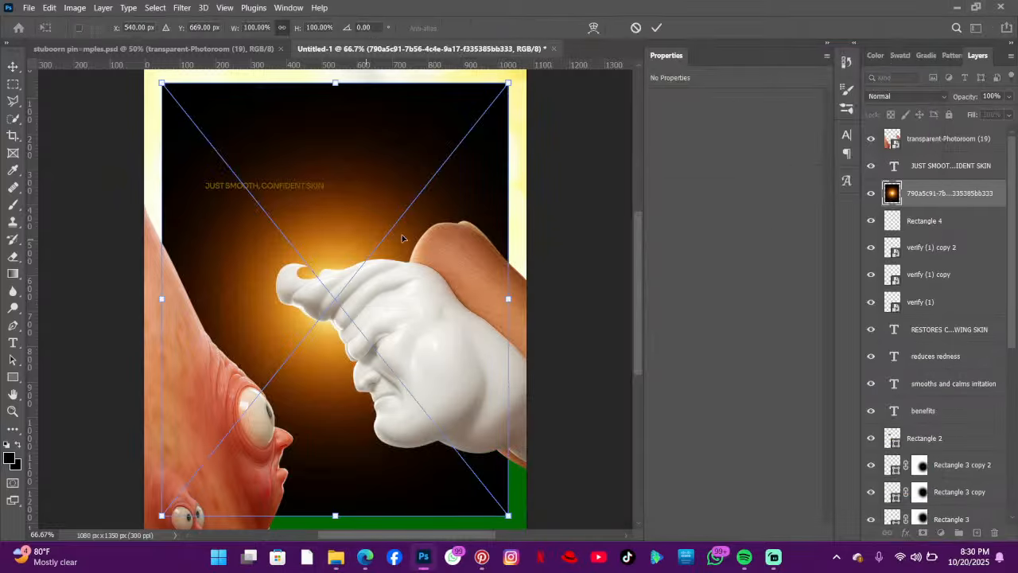
{"action": "left_click_drag", "start_coordinate": [510, 298], "coordinate": [502, 231]}
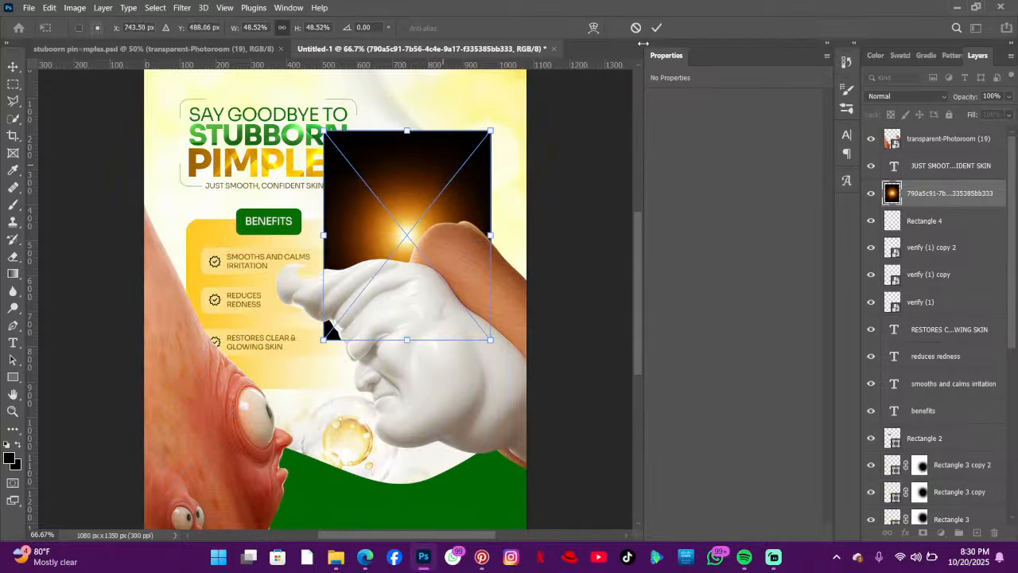
{"action": "left_click", "coordinate": [656, 28]}
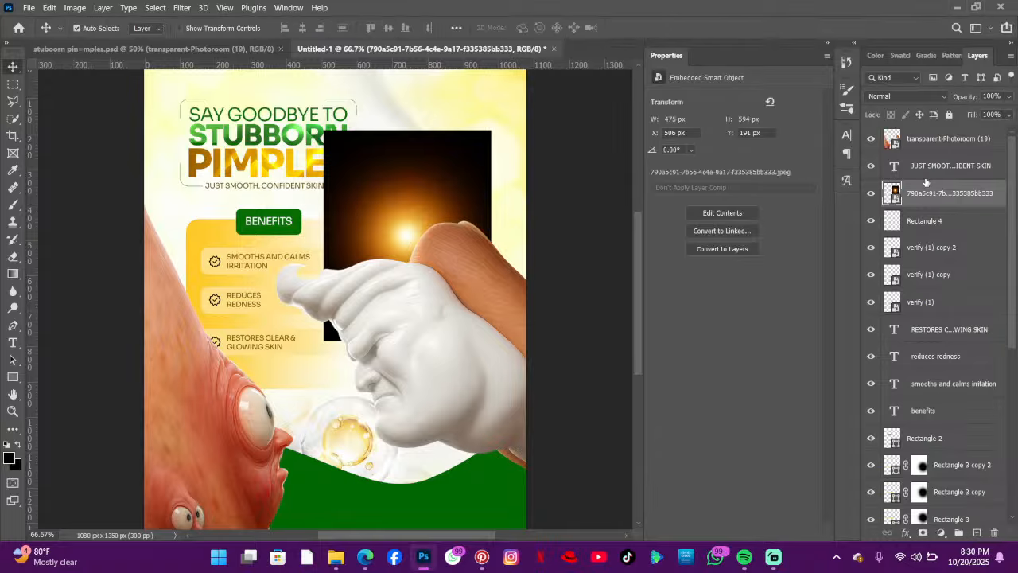
- Bring the glow layer to the top of the stack, blend it with Screen, and shift it to about X 487, Y 202 px
{"action": "left_click_drag", "start_coordinate": [943, 135], "coordinate": [942, 129]}
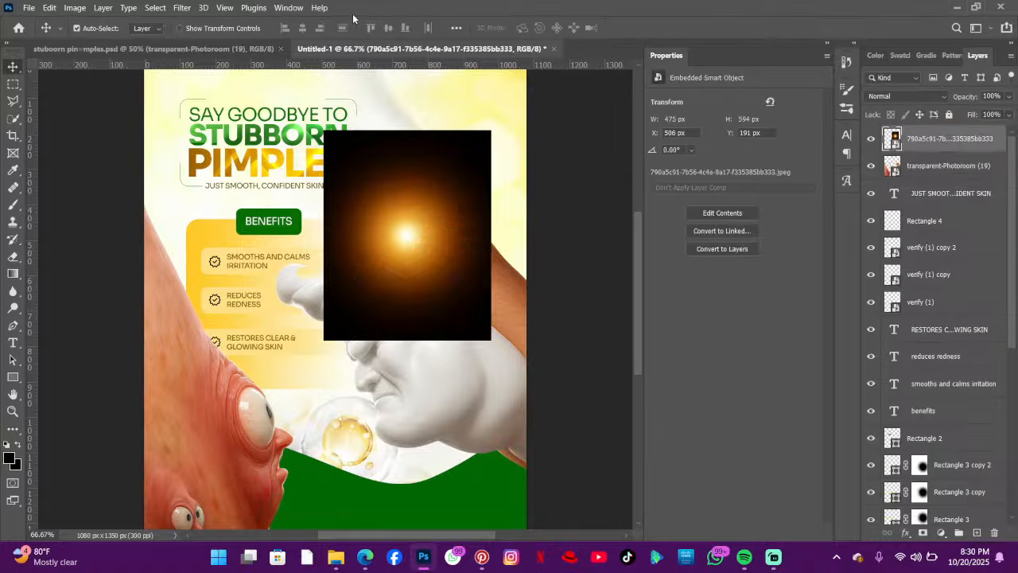
{"action": "left_click", "coordinate": [906, 96]}
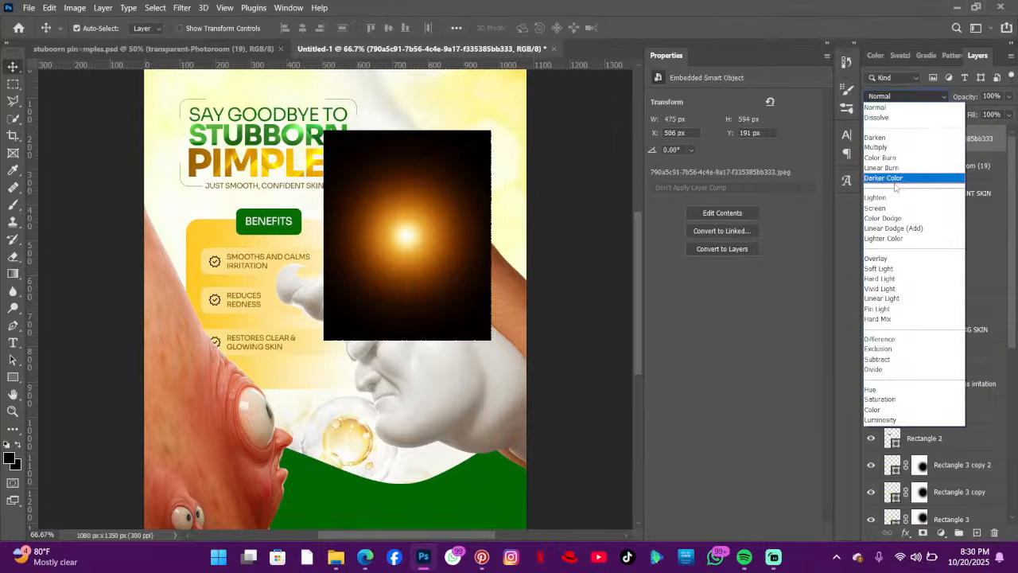
{"action": "left_click", "coordinate": [885, 205]}
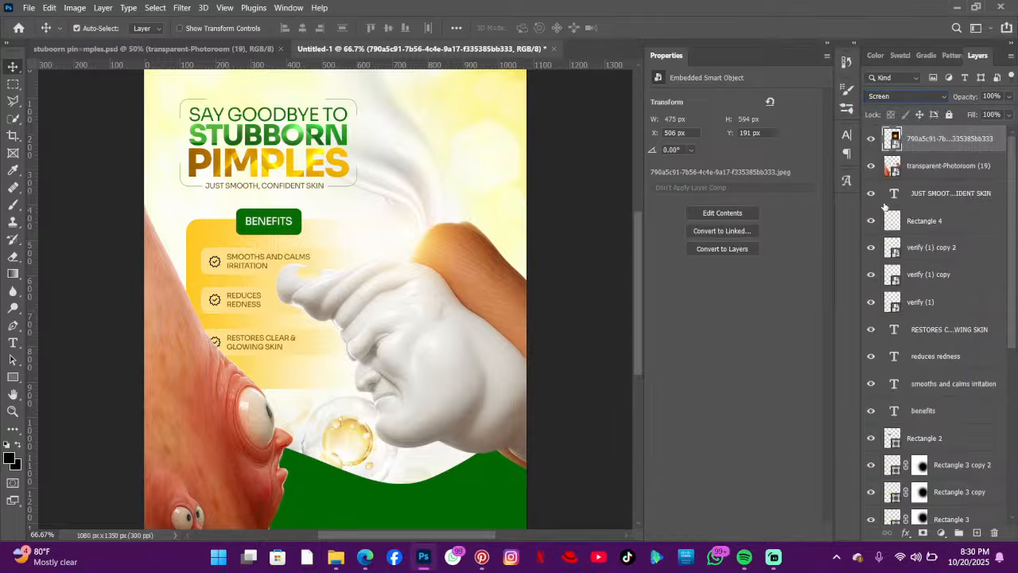
{"action": "left_click", "coordinate": [870, 140]}
{"action": "left_click", "coordinate": [870, 139]}
{"action": "left_click_drag", "start_coordinate": [411, 233], "coordinate": [404, 237]}
- Place the Beige Swirl Pattern image from Downloads directly above the green wave shape, rotated about 90° and scaled to about 29%, covering the flyer's lower part
{"action": "scroll", "coordinate": [444, 226], "scroll_direction": "down", "scroll_amount": 2}
{"action": "scroll", "coordinate": [444, 225], "scroll_direction": "down", "scroll_amount": 3}
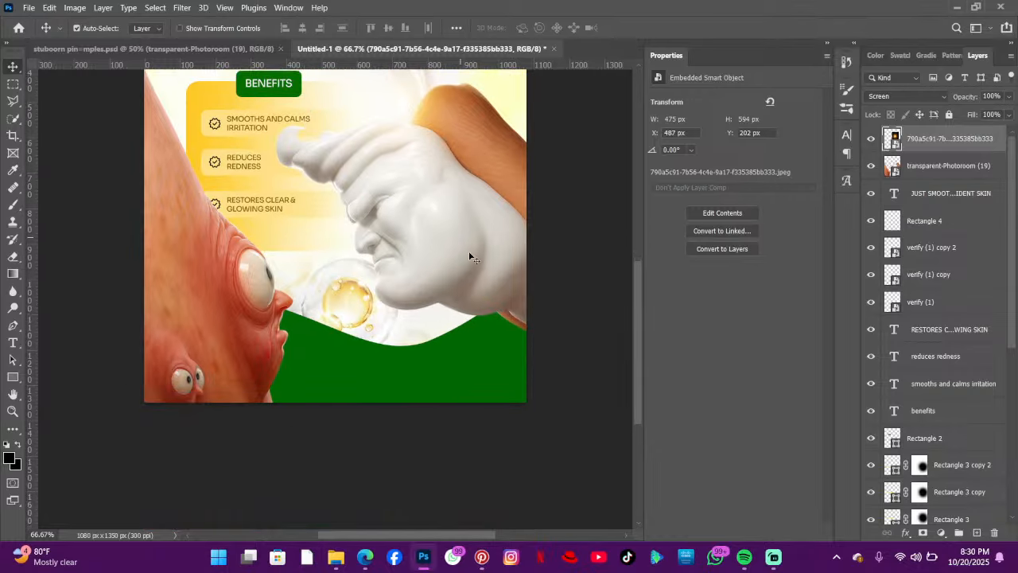
{"action": "left_click_drag", "start_coordinate": [436, 366], "coordinate": [436, 370]}
{"action": "scroll", "coordinate": [451, 330], "scroll_direction": "down", "scroll_amount": 1}
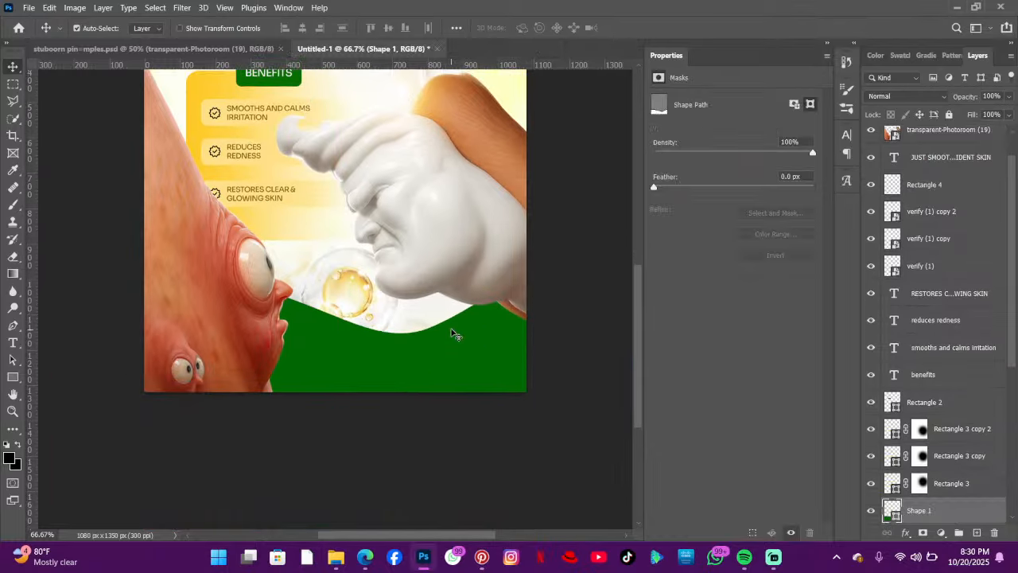
{"action": "scroll", "coordinate": [464, 336], "scroll_direction": "up", "scroll_amount": 1}
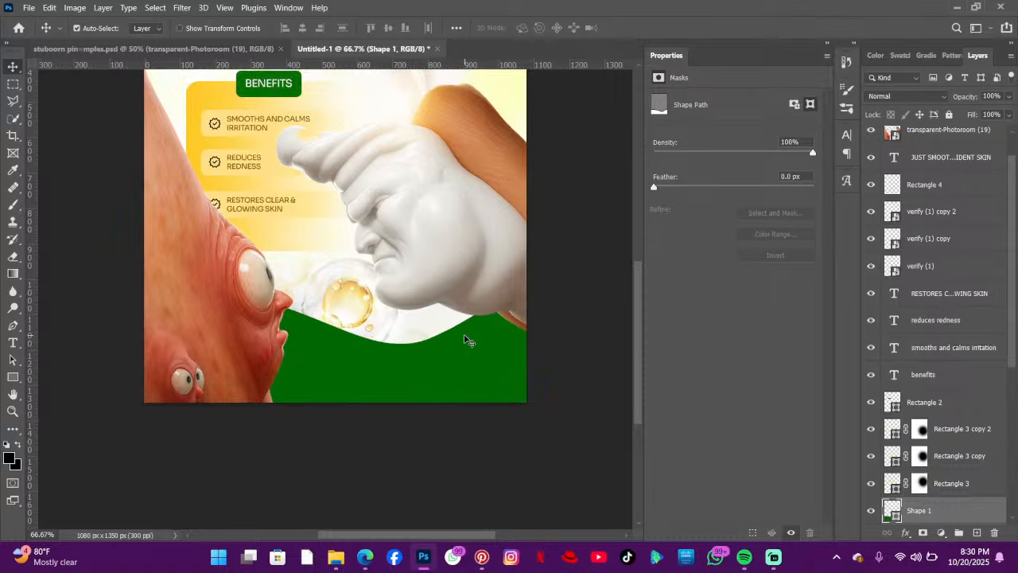
{"action": "scroll", "coordinate": [468, 340], "scroll_direction": "down", "scroll_amount": 1}
{"action": "scroll", "coordinate": [468, 341], "scroll_direction": "down", "scroll_amount": 5}
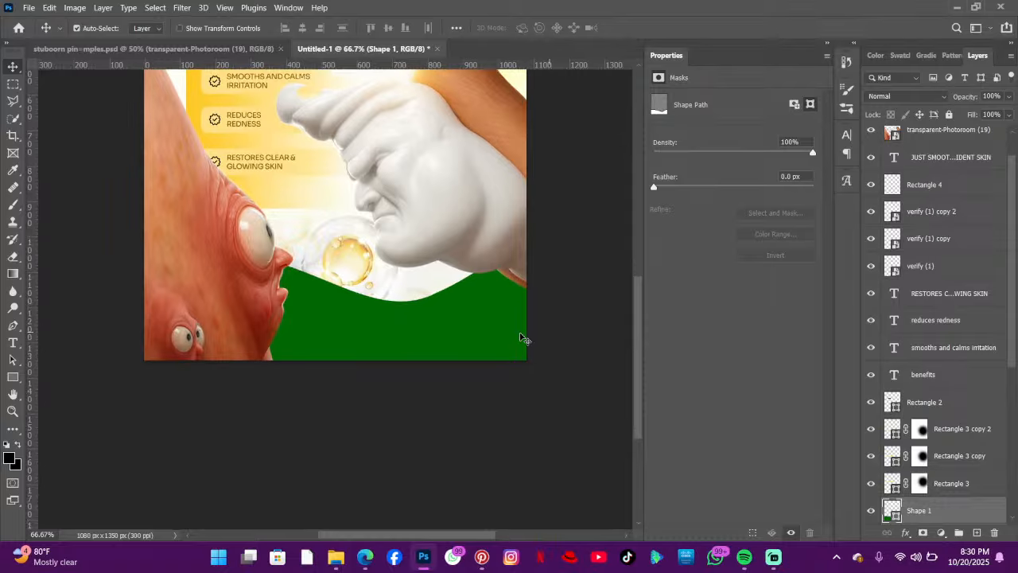
{"action": "scroll", "coordinate": [387, 346], "scroll_direction": "up", "scroll_amount": 4}
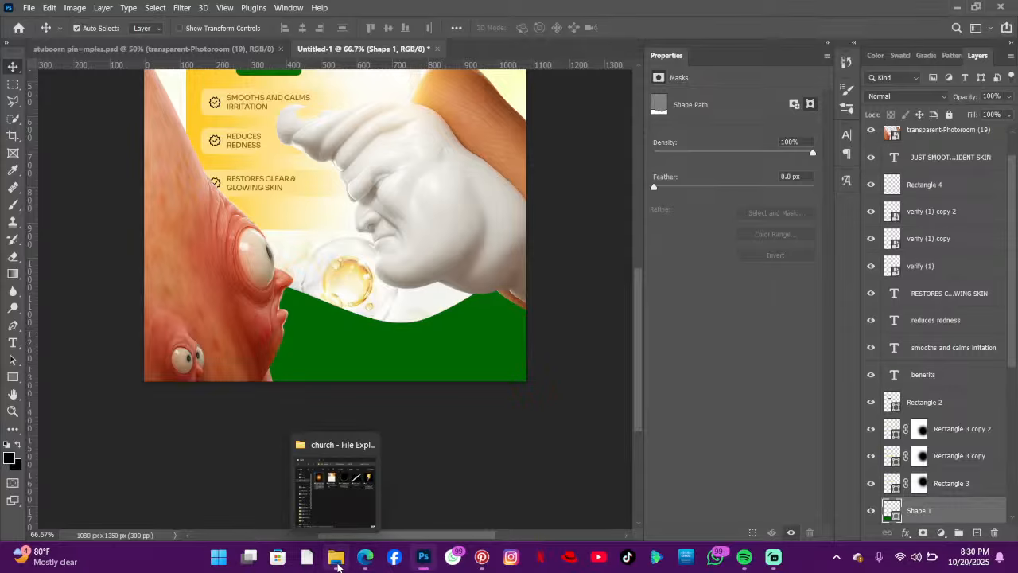
{"action": "left_click", "coordinate": [337, 561]}
{"action": "left_click", "coordinate": [469, 243]}
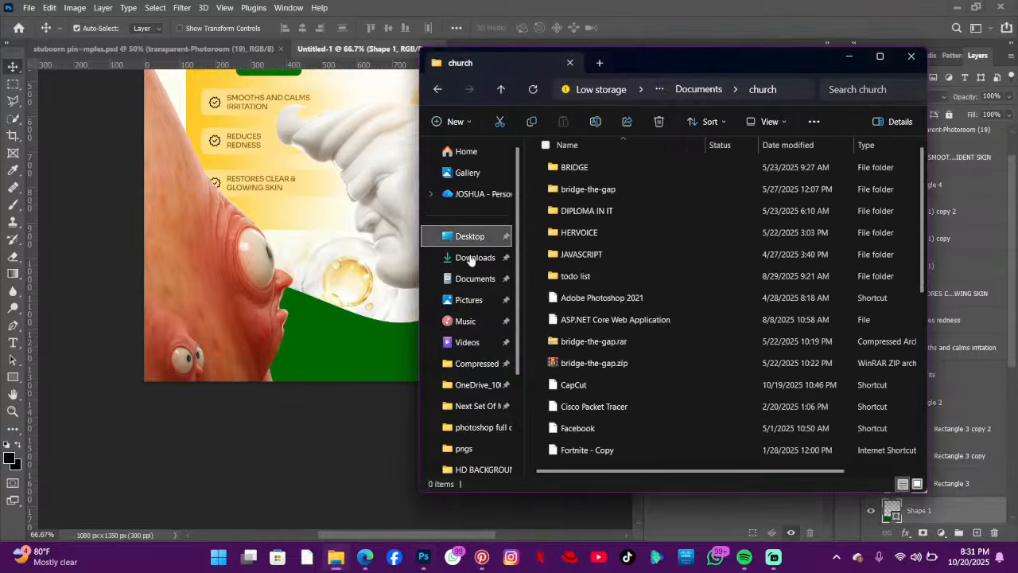
{"action": "left_click", "coordinate": [467, 257]}
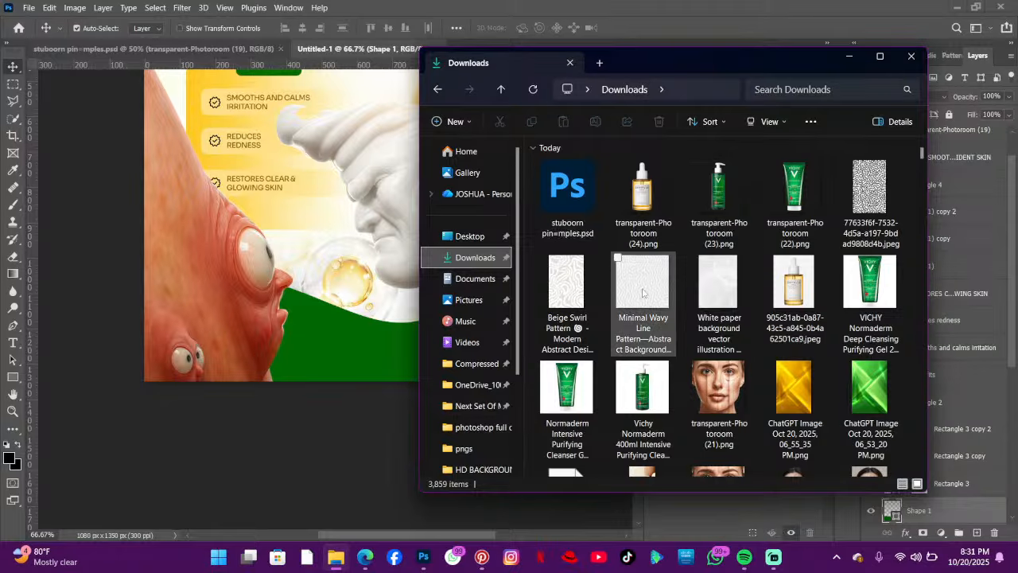
{"action": "left_click_drag", "start_coordinate": [566, 282], "coordinate": [310, 325]}
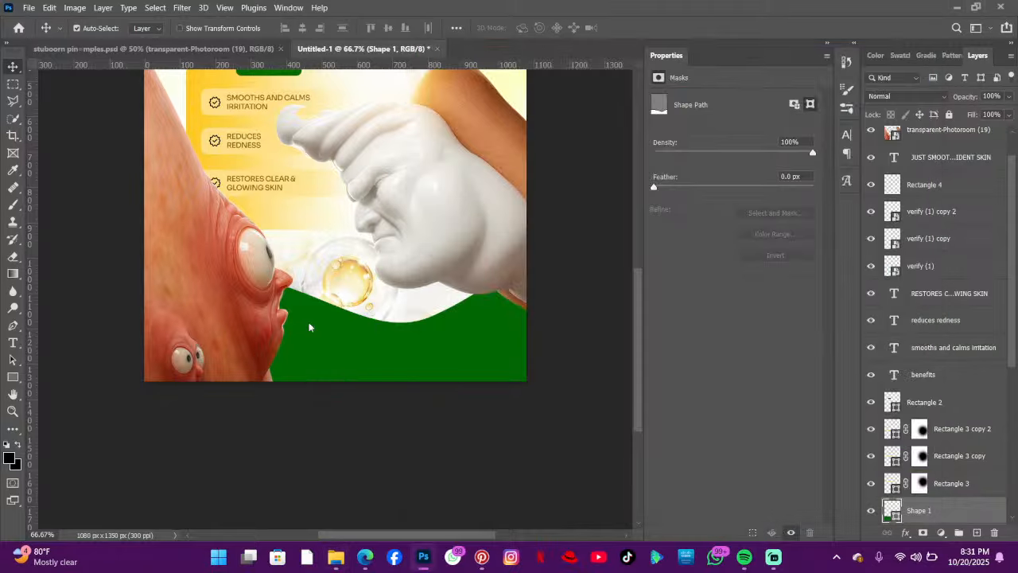
{"action": "left_click_drag", "start_coordinate": [552, 216], "coordinate": [337, 330]}
{"action": "left_click_drag", "start_coordinate": [430, 257], "coordinate": [434, 346]}
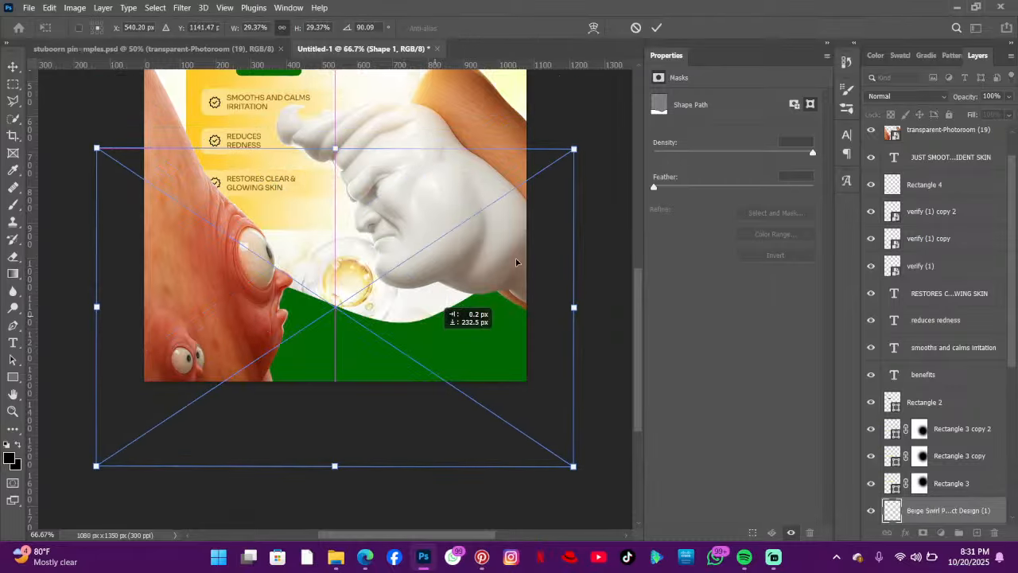
{"action": "left_click", "coordinate": [656, 28]}
- Set the swirl pattern's blend mode to Multiply and clip it to the green wave shape
{"action": "left_click", "coordinate": [905, 96]}
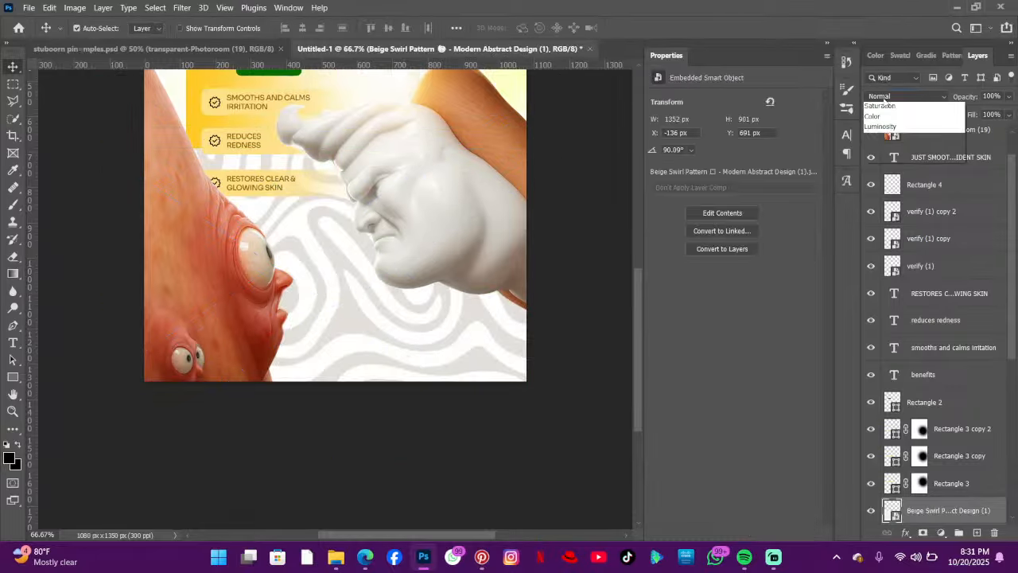
{"action": "left_click", "coordinate": [878, 147]}
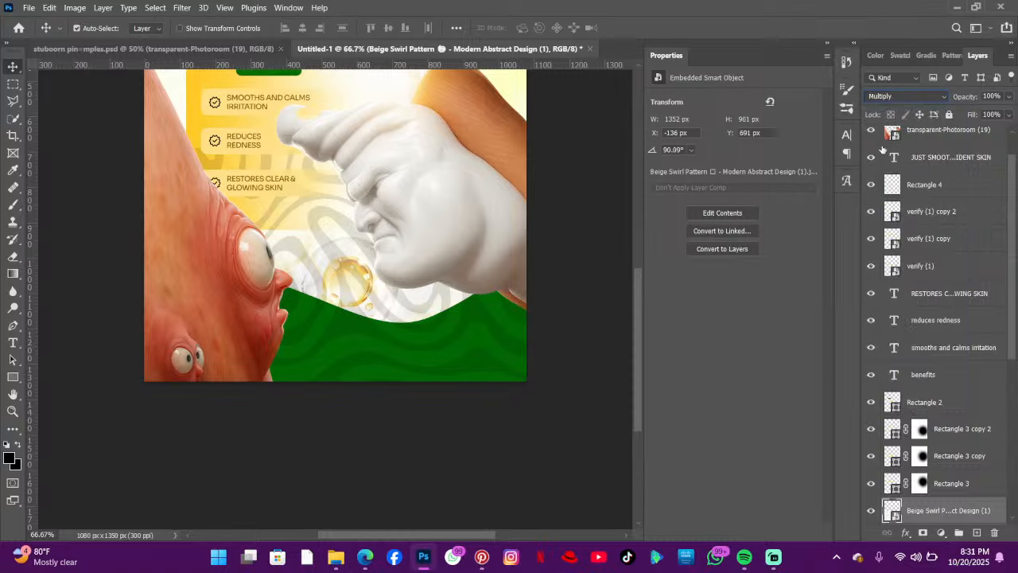
{"action": "right_click", "coordinate": [940, 501]}
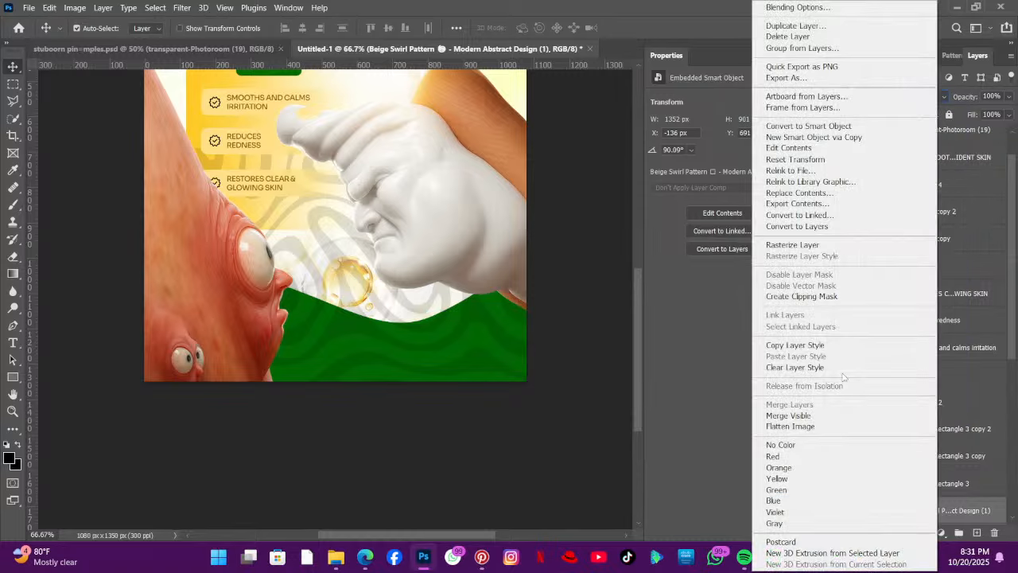
{"action": "left_click", "coordinate": [831, 300]}
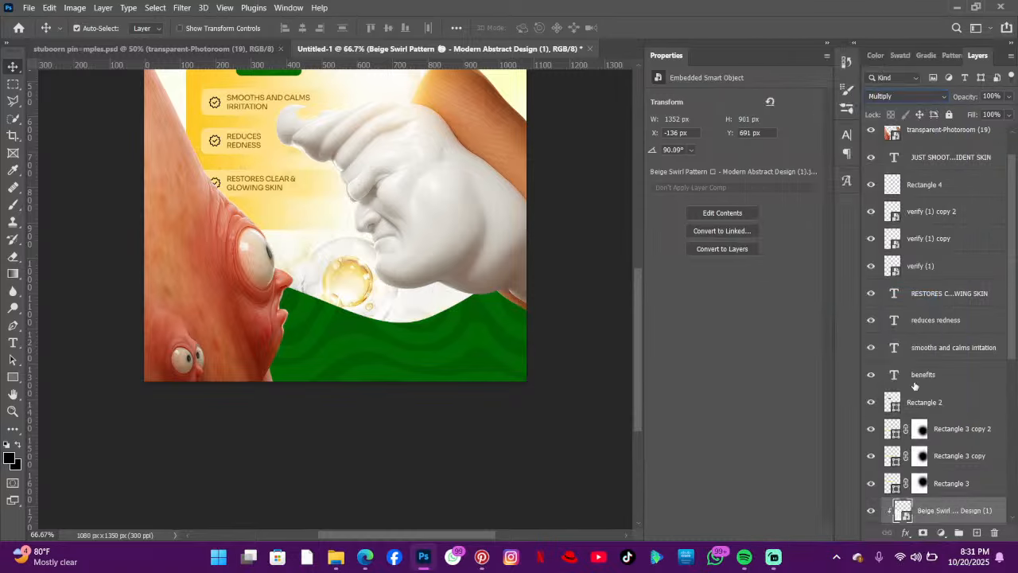
- Add a new empty layer above the swirl pattern and clip it to the green wave as well
{"action": "scroll", "coordinate": [923, 398], "scroll_direction": "down", "scroll_amount": 2}
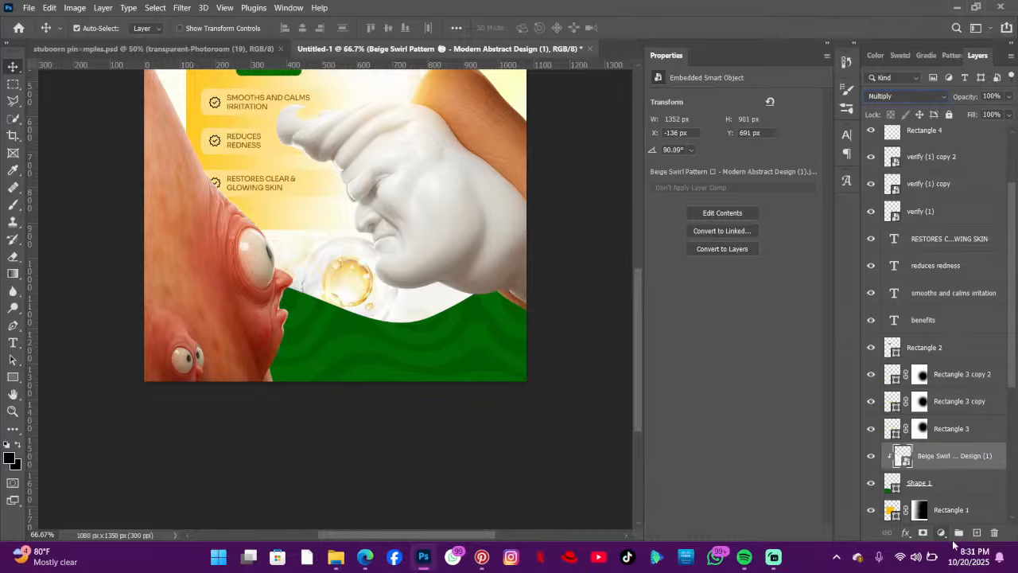
{"action": "left_click", "coordinate": [978, 533]}
{"action": "right_click", "coordinate": [964, 466]}
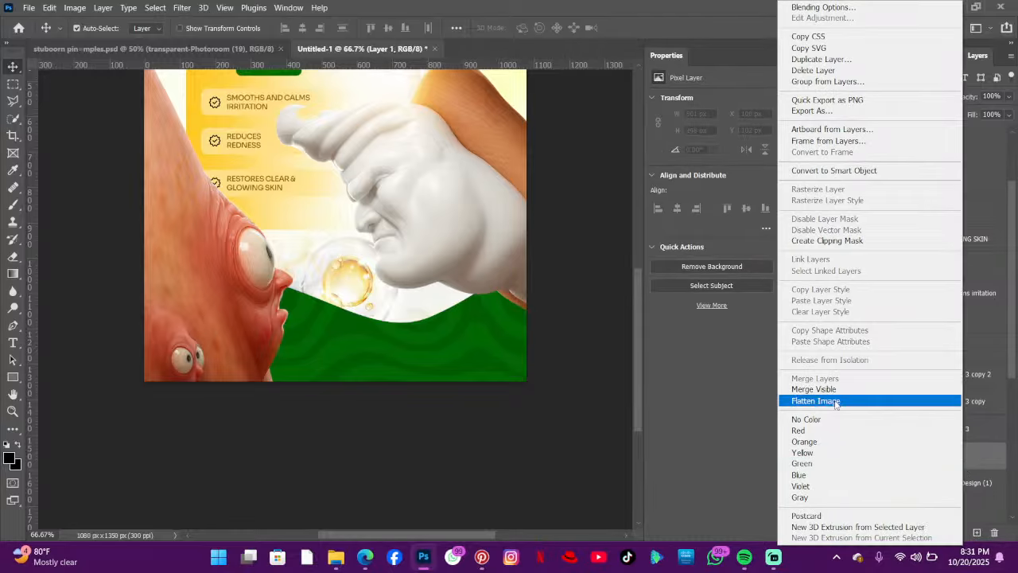
{"action": "left_click", "coordinate": [833, 236]}
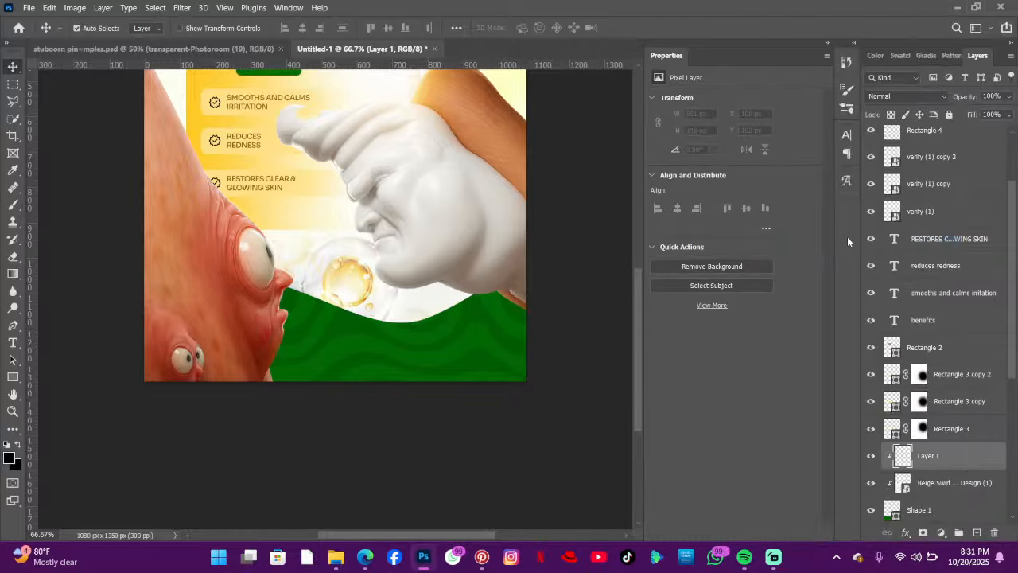
- Set the foreground colour to light green (R 103, G 252, B 104) and brush soft highlights along the wave's upper edge with the 411 px brush
{"action": "left_click", "coordinate": [13, 204]}
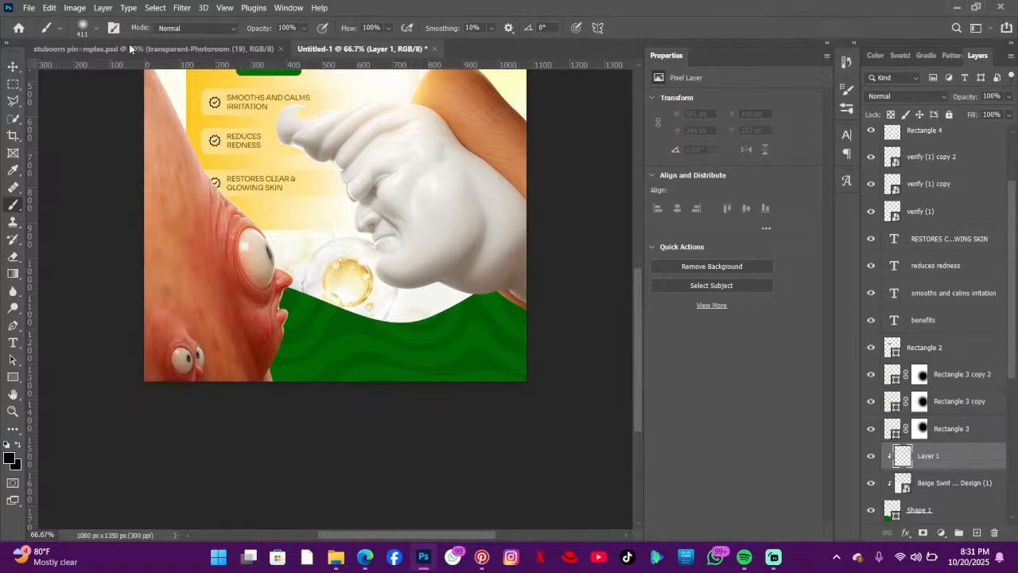
{"action": "left_click", "coordinate": [875, 55]}
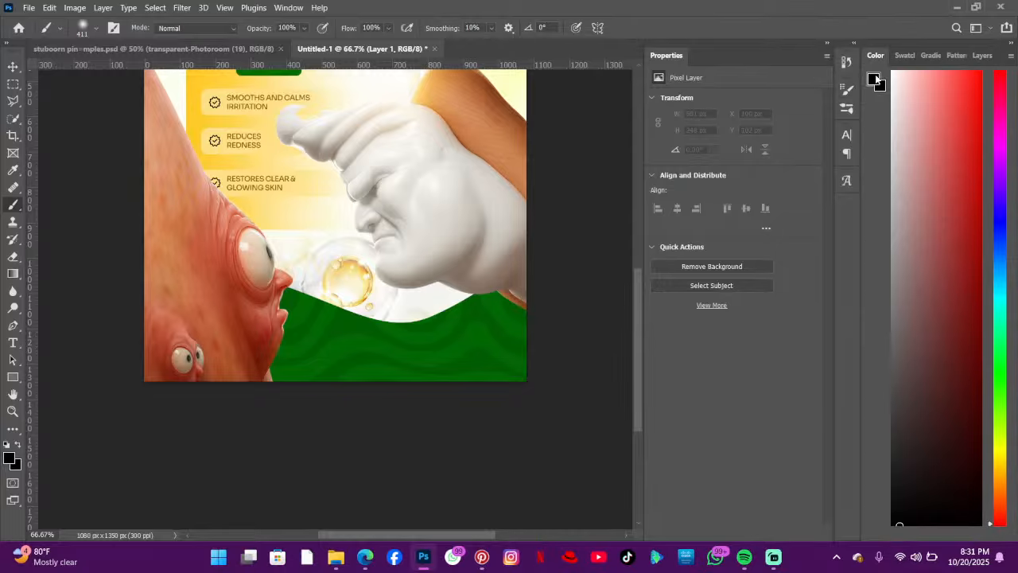
{"action": "left_click", "coordinate": [875, 79]}
{"action": "left_click", "coordinate": [419, 340]}
{"action": "left_click", "coordinate": [755, 225]}
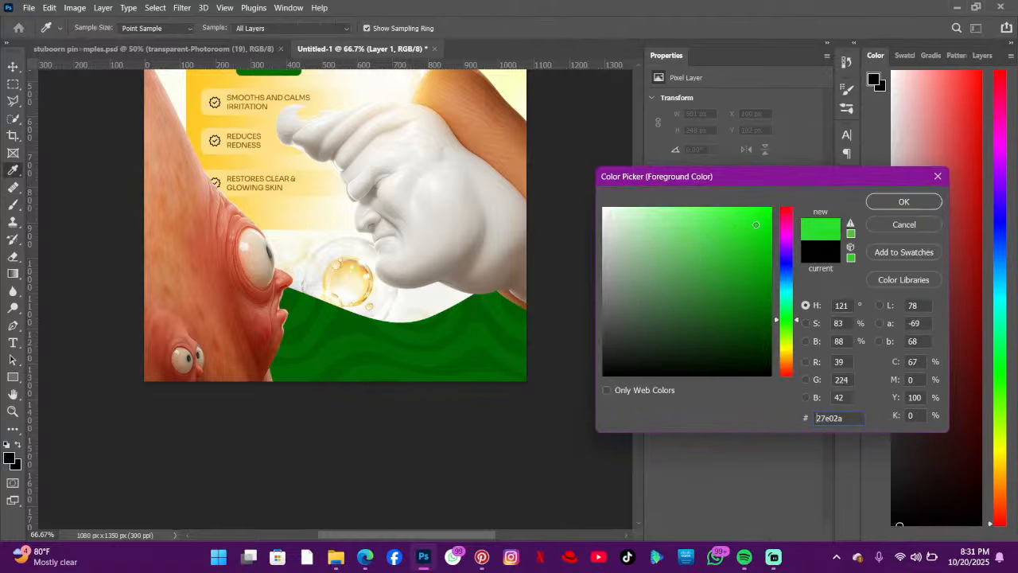
{"action": "left_click_drag", "start_coordinate": [755, 225], "coordinate": [731, 206]}
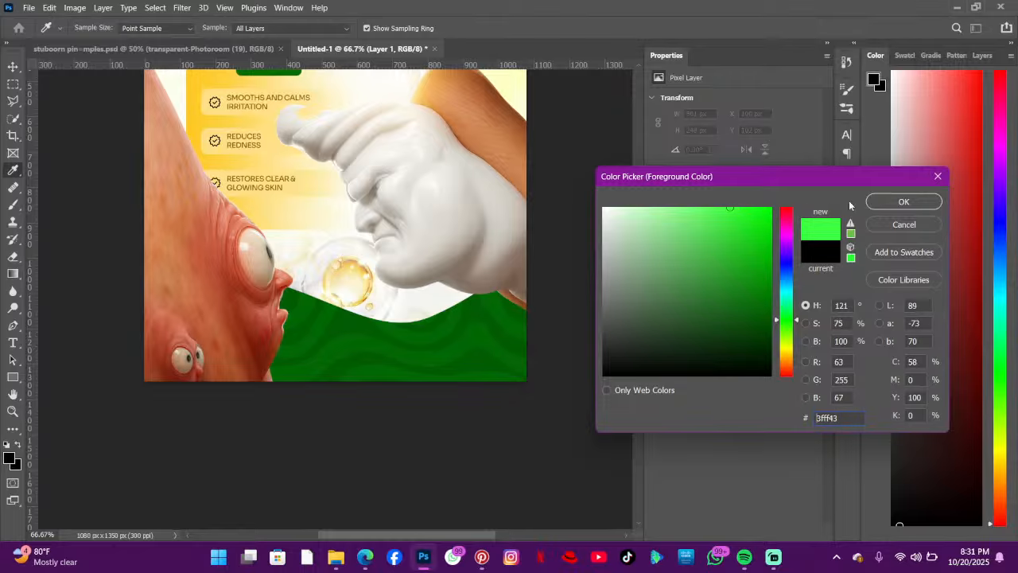
{"action": "left_click", "coordinate": [700, 208]}
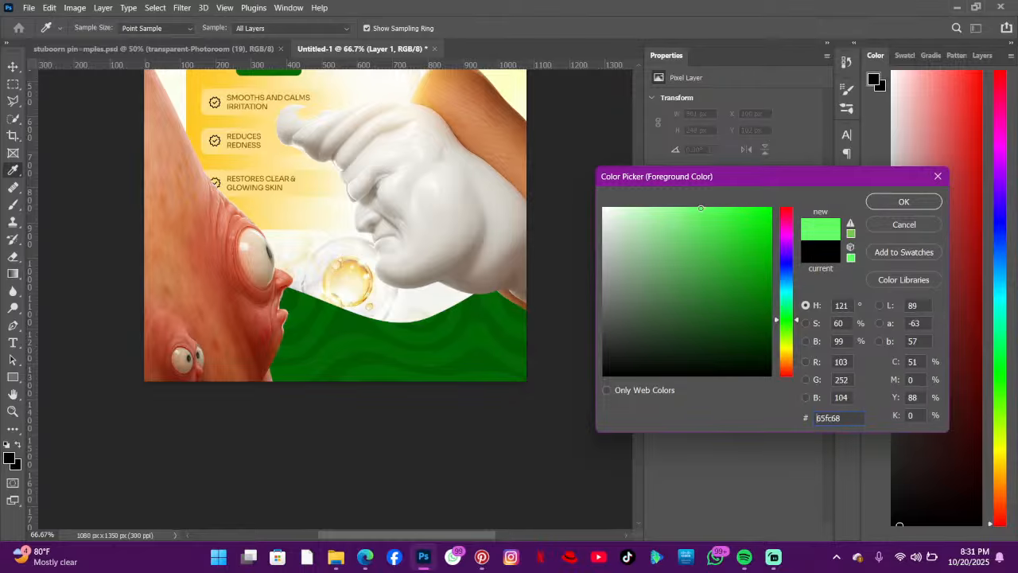
{"action": "left_click", "coordinate": [892, 201]}
{"action": "key", "text": "b"}
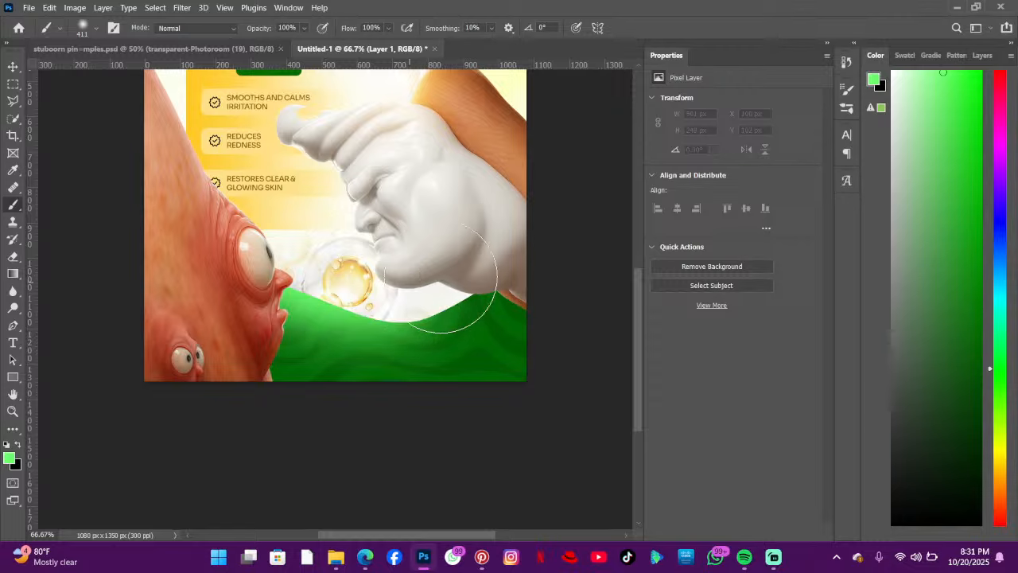
- Brush more light green across the wave with the 411 px brush and add a layer mask to the highlight layer
{"action": "left_click_drag", "start_coordinate": [497, 234], "coordinate": [273, 295]}
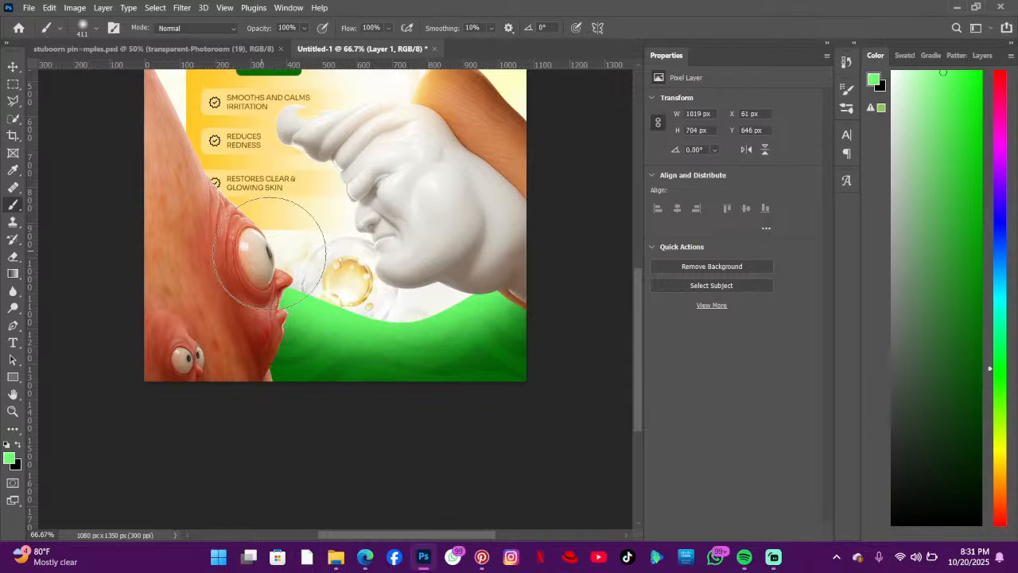
{"action": "mouse_move", "coordinate": [270, 253]}
{"action": "left_mouse_down"}
{"action": "mouse_move", "coordinate": [292, 249]}
{"action": "mouse_move", "coordinate": [248, 216]}
{"action": "left_mouse_up"}
{"action": "left_click", "coordinate": [982, 58]}
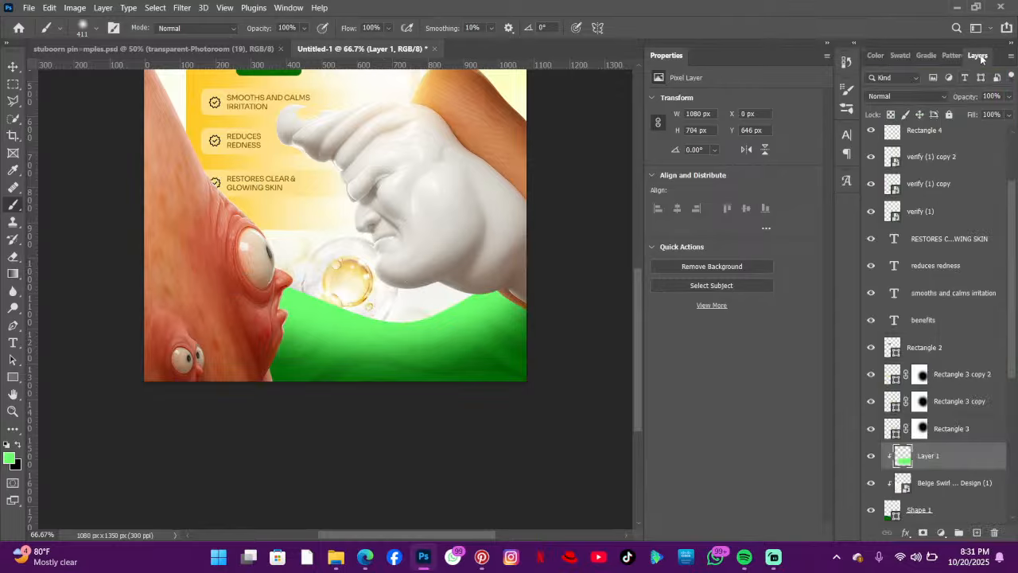
{"action": "left_click", "coordinate": [922, 532]}
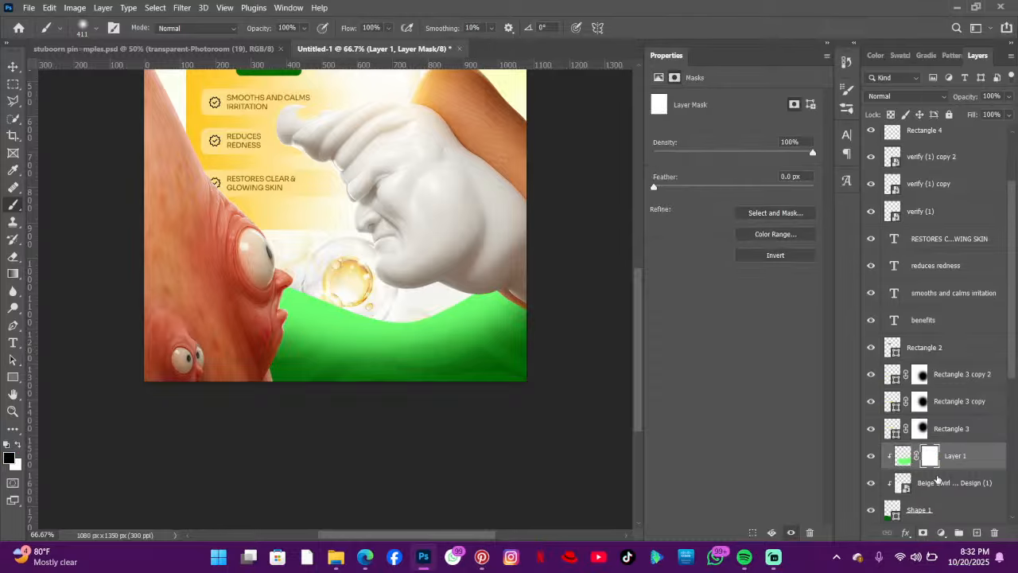
- Mask out the highlight along the wave's lower part with a soft black 233 px brush, keeping the glow near its upper edge
{"action": "left_click", "coordinate": [82, 27]}
{"action": "left_click_drag", "start_coordinate": [89, 53], "coordinate": [4, 53]}
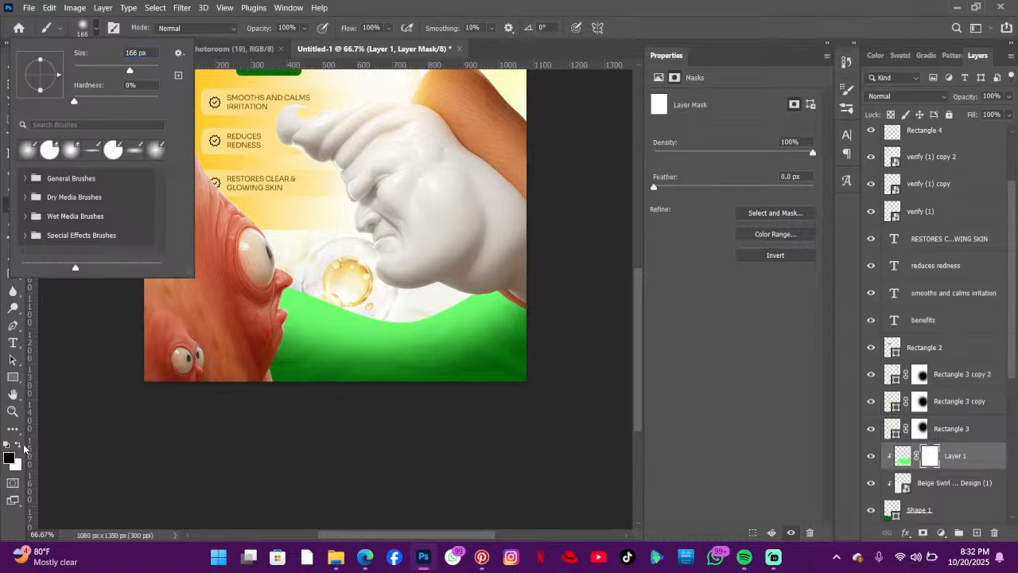
{"action": "left_click", "coordinate": [239, 343]}
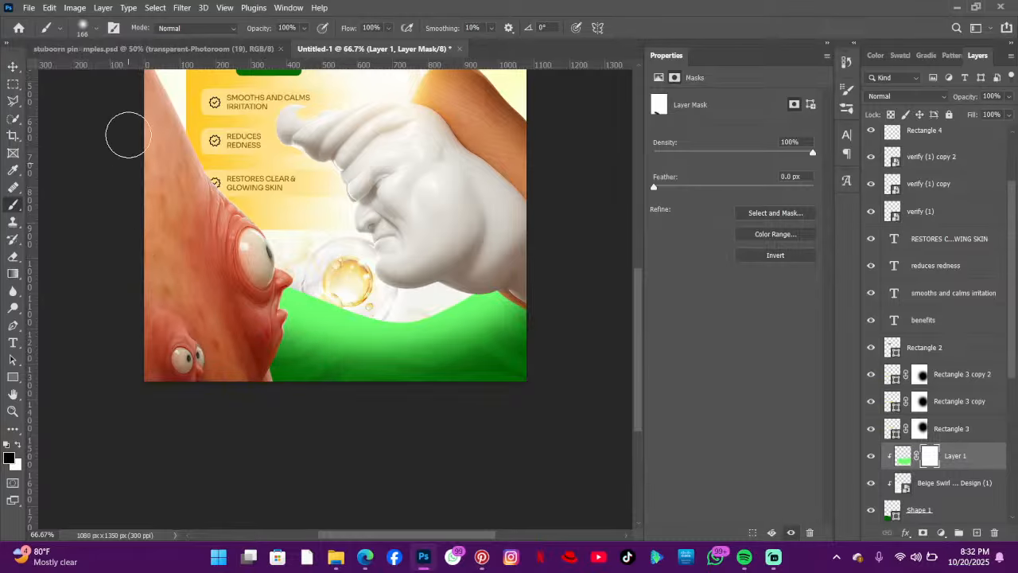
{"action": "left_click", "coordinate": [88, 30]}
{"action": "left_click_drag", "start_coordinate": [79, 54], "coordinate": [123, 68]}
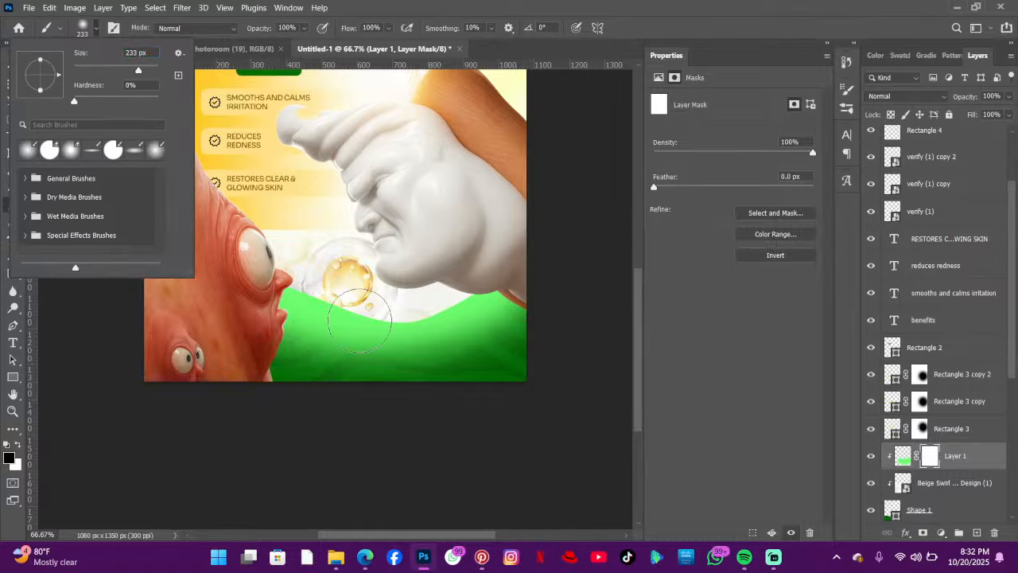
{"action": "left_click", "coordinate": [284, 347]}
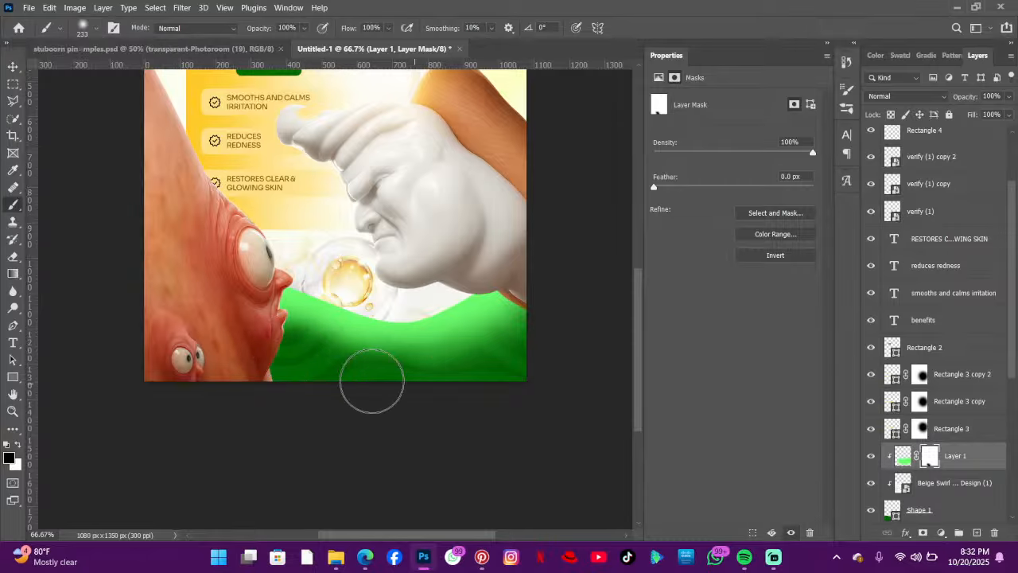
{"action": "mouse_move", "coordinate": [480, 391]}
{"action": "left_mouse_down"}
{"action": "mouse_move", "coordinate": [326, 405]}
{"action": "mouse_move", "coordinate": [546, 332]}
{"action": "mouse_move", "coordinate": [539, 350]}
{"action": "left_mouse_up"}
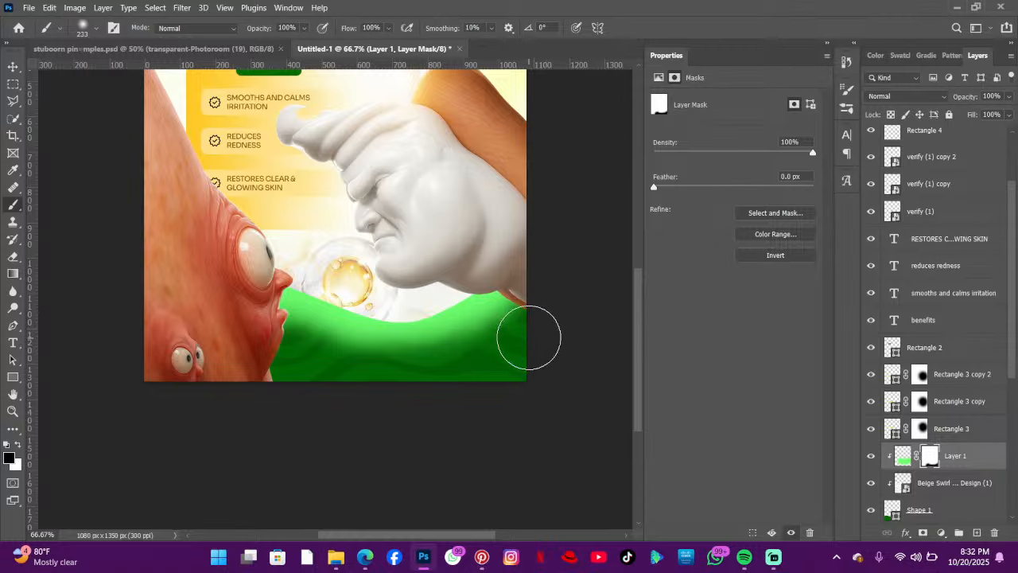
{"action": "mouse_move", "coordinate": [528, 338]}
{"action": "left_mouse_down"}
{"action": "mouse_move", "coordinate": [491, 366]}
{"action": "mouse_move", "coordinate": [385, 389]}
{"action": "mouse_move", "coordinate": [233, 347]}
{"action": "mouse_move", "coordinate": [358, 381]}
{"action": "mouse_move", "coordinate": [464, 382]}
{"action": "mouse_move", "coordinate": [559, 364]}
{"action": "left_mouse_up"}
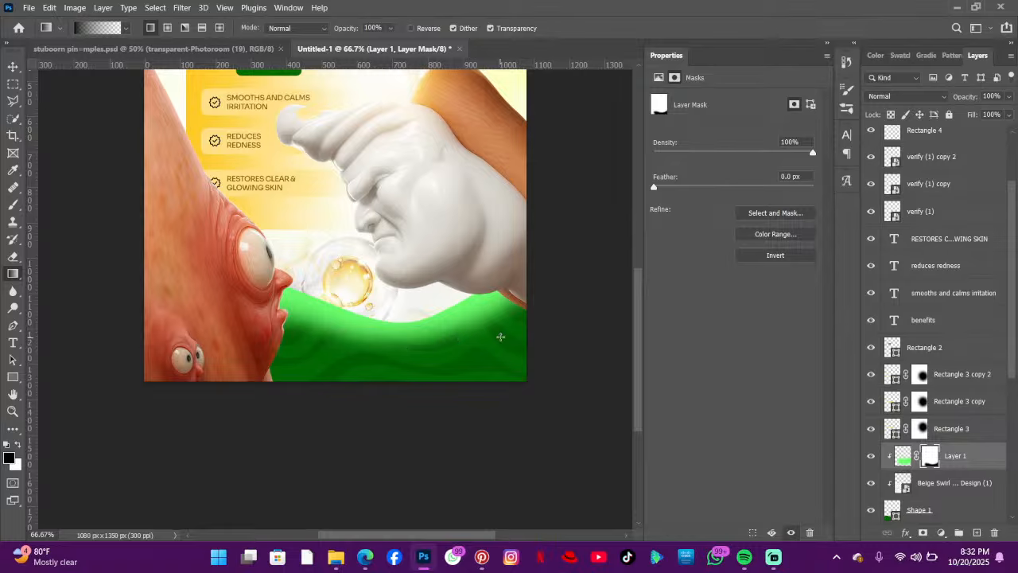
- Examine the masked wave highlight against the rest of the flyer
{"action": "scroll", "coordinate": [309, 277], "scroll_direction": "up", "scroll_amount": 1}
{"action": "scroll", "coordinate": [280, 259], "scroll_direction": "down", "scroll_amount": 1}
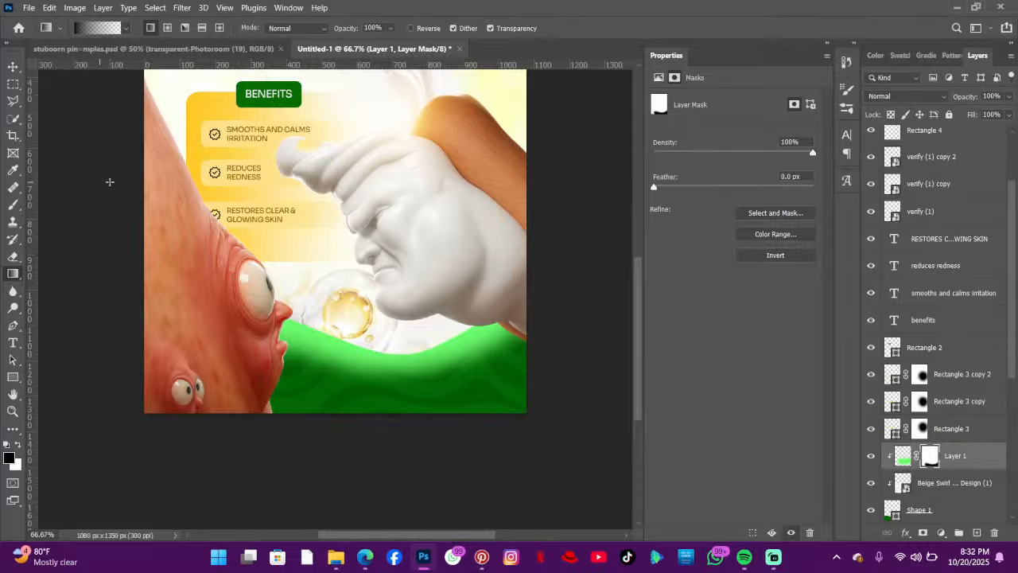
{"action": "left_click", "coordinate": [13, 66]}
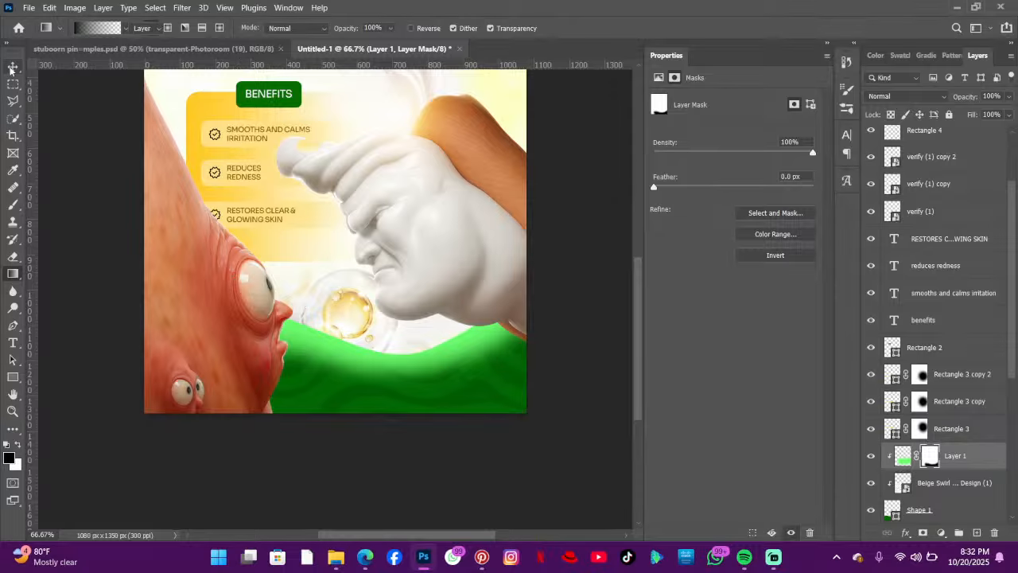
{"action": "scroll", "coordinate": [415, 159], "scroll_direction": "up", "scroll_amount": 2}
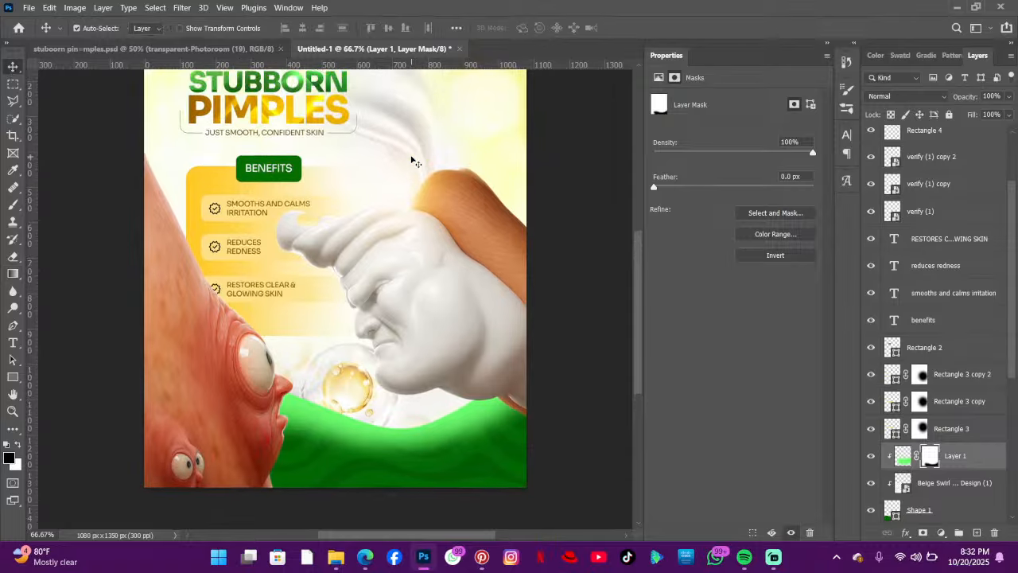
{"action": "scroll", "coordinate": [410, 158], "scroll_direction": "down", "scroll_amount": 2}
{"action": "scroll", "coordinate": [400, 151], "scroll_direction": "down", "scroll_amount": 4}
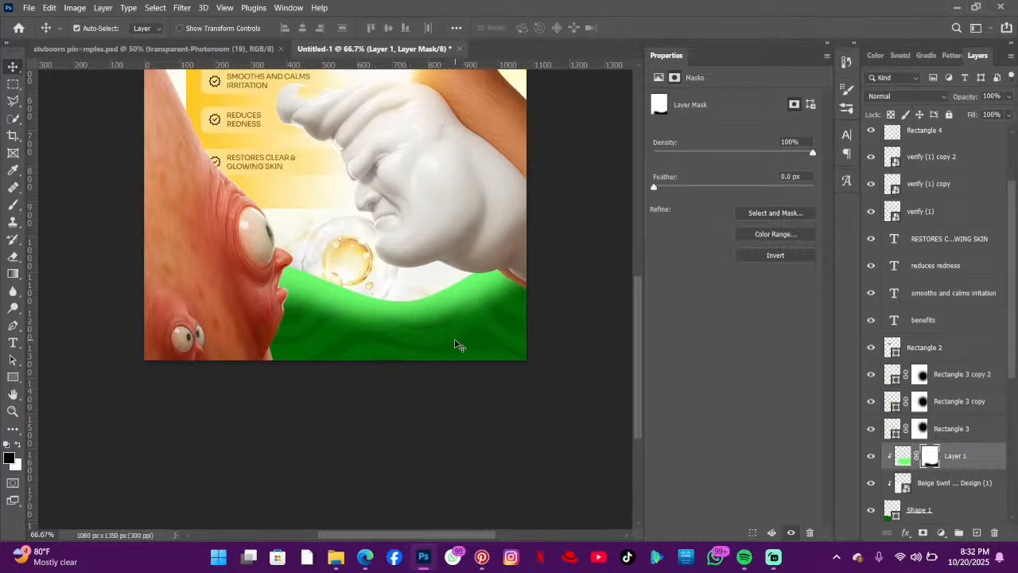
{"action": "scroll", "coordinate": [456, 369], "scroll_direction": "down", "scroll_amount": 3}
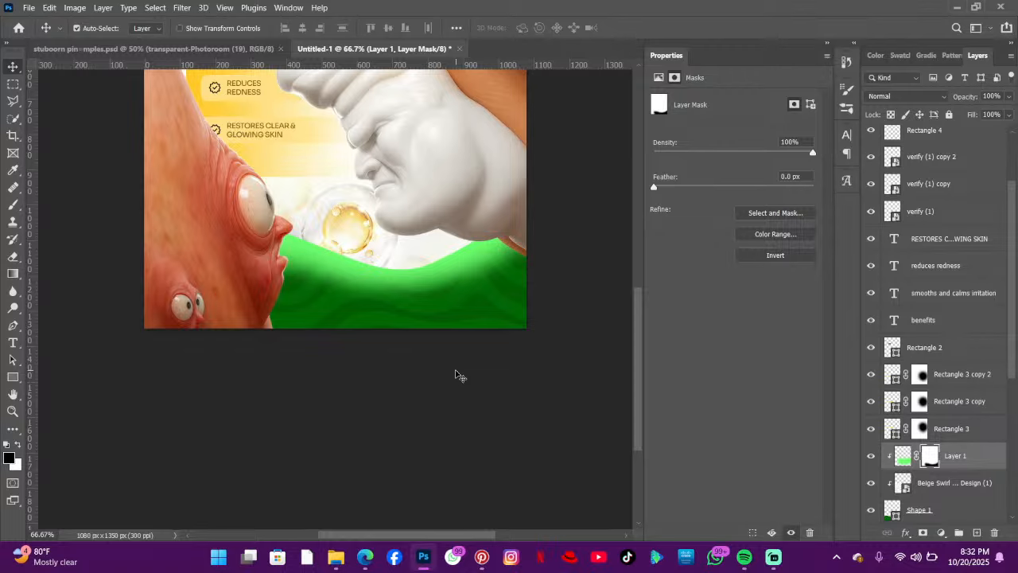
{"action": "scroll", "coordinate": [450, 364], "scroll_direction": "down", "scroll_amount": 3}
{"action": "scroll", "coordinate": [425, 406], "scroll_direction": "down", "scroll_amount": 3}
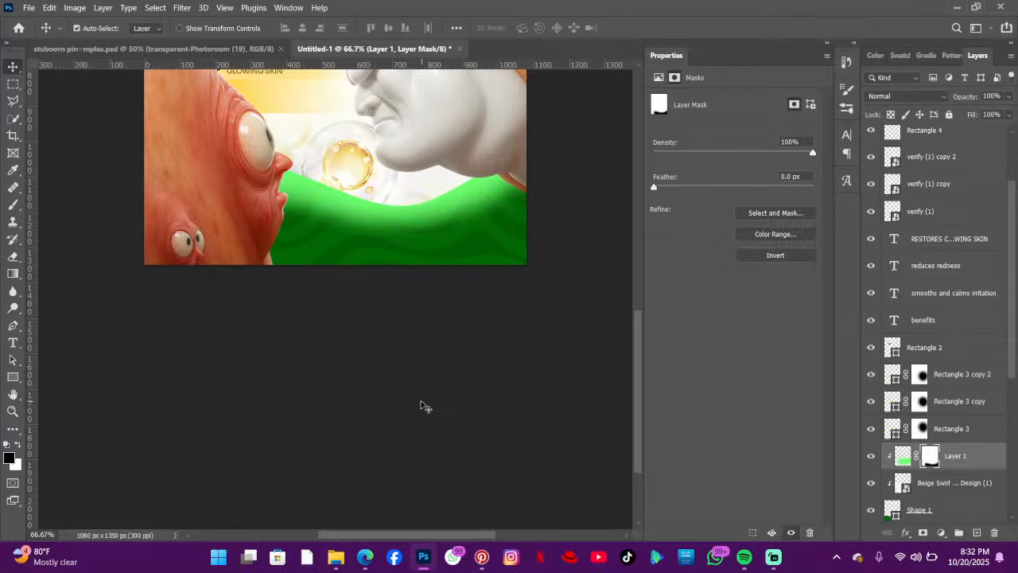
{"action": "scroll", "coordinate": [493, 409], "scroll_direction": "up", "scroll_amount": 3}
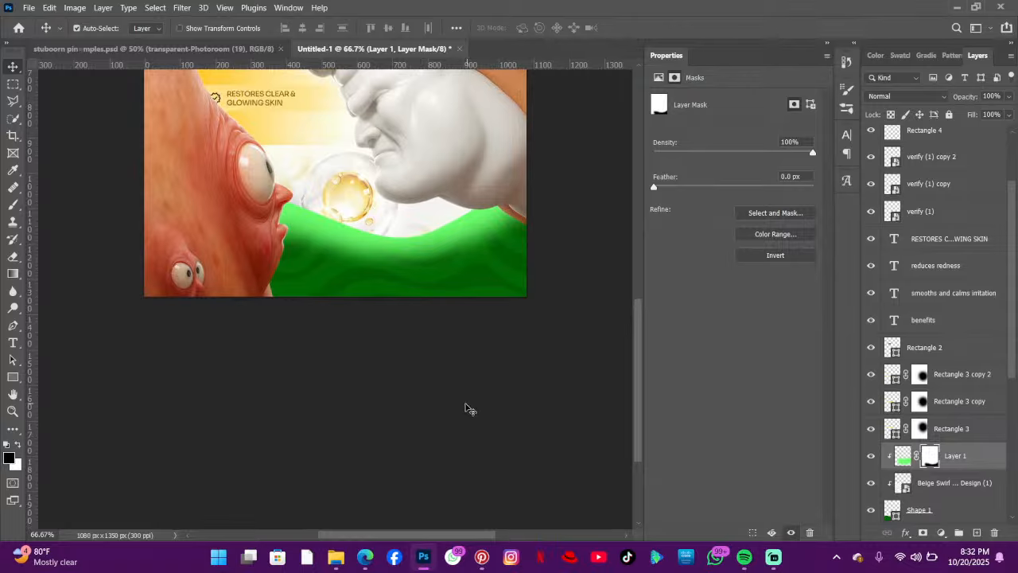
- Place the transparent-Photoroom (22) tube image from Downloads in the flyer's lower-right corner at 16.54% and move its layer above all others
{"action": "left_click", "coordinate": [341, 563]}
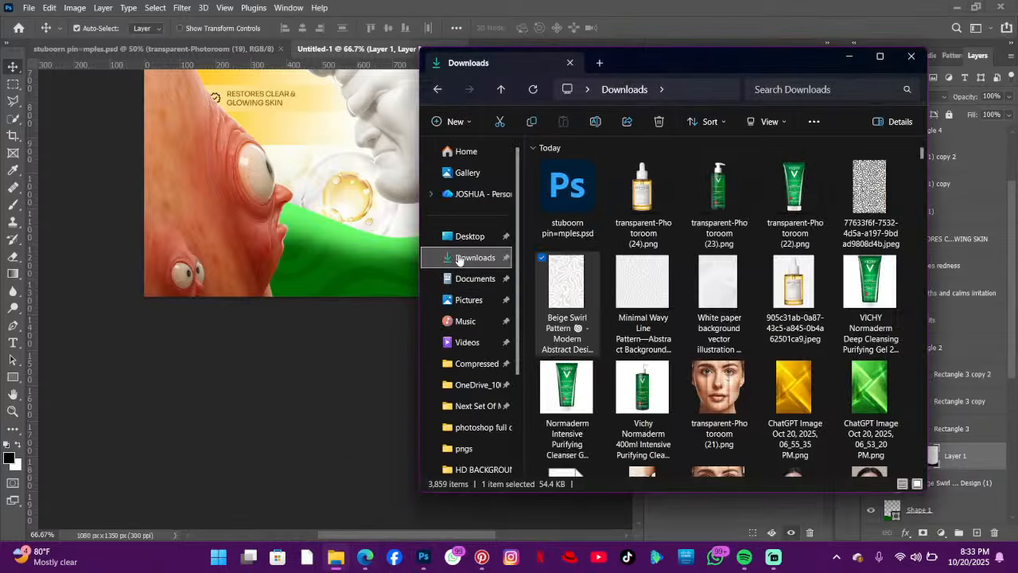
{"action": "left_click", "coordinate": [460, 257]}
{"action": "left_click_drag", "start_coordinate": [795, 203], "coordinate": [338, 318]}
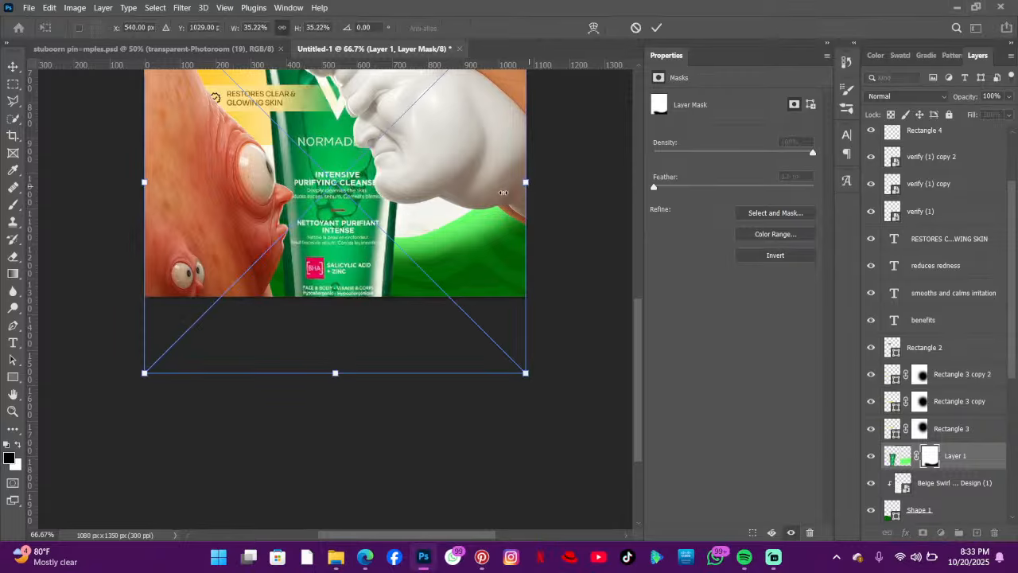
{"action": "left_click_drag", "start_coordinate": [526, 193], "coordinate": [521, 220]}
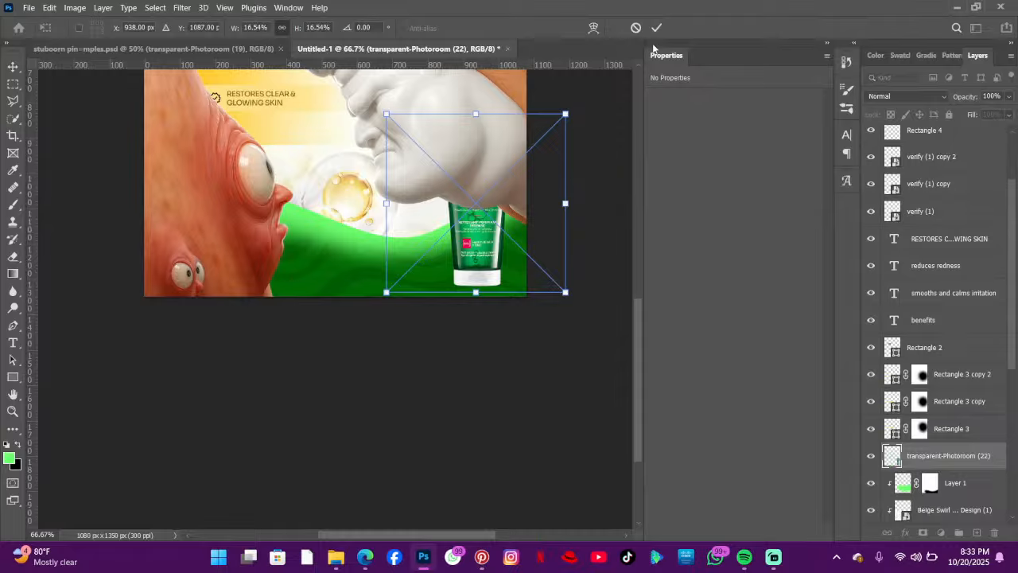
{"action": "left_click", "coordinate": [656, 27]}
{"action": "left_click_drag", "start_coordinate": [962, 463], "coordinate": [926, 137]}
{"action": "scroll", "coordinate": [457, 293], "scroll_direction": "up", "scroll_amount": 3}
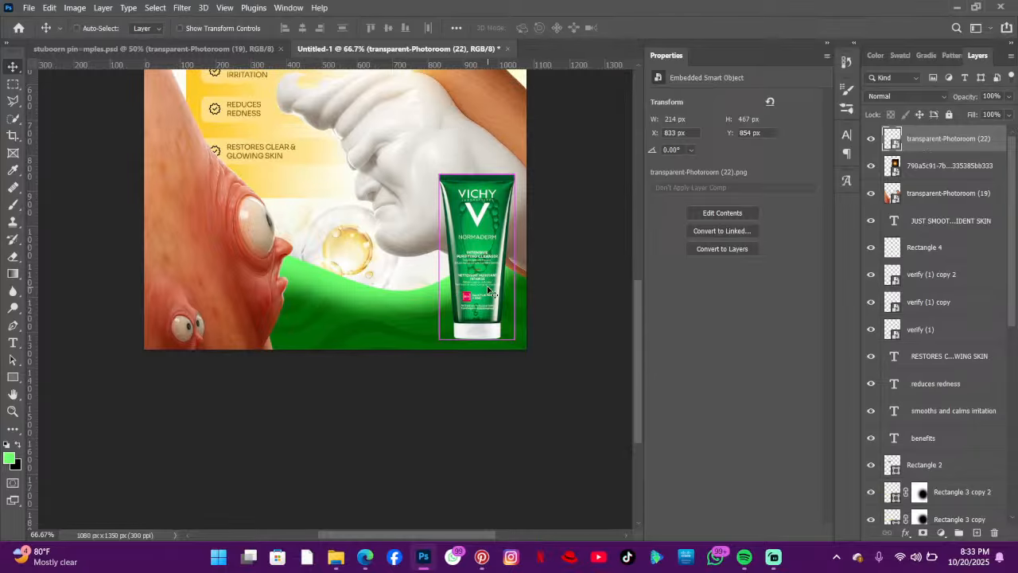
- Scale the green tube down to about 9.87% and position it on the wave near the flyer's lower-right corner
{"action": "key", "text": "ctrl+t"}
{"action": "left_click_drag", "start_coordinate": [564, 168], "coordinate": [482, 227]}
{"action": "left_click_drag", "start_coordinate": [474, 291], "coordinate": [512, 287]}
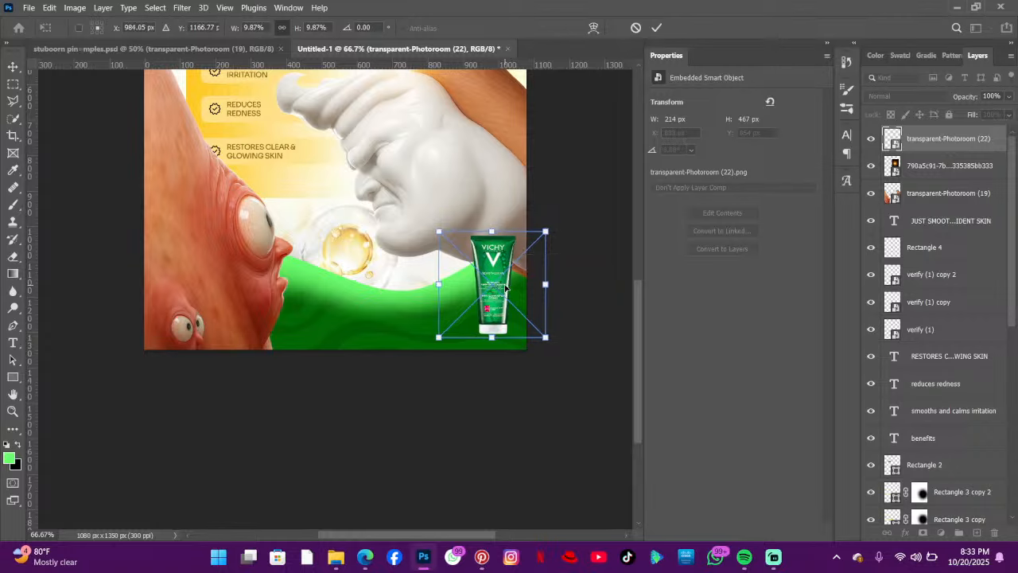
{"action": "left_click", "coordinate": [656, 28]}
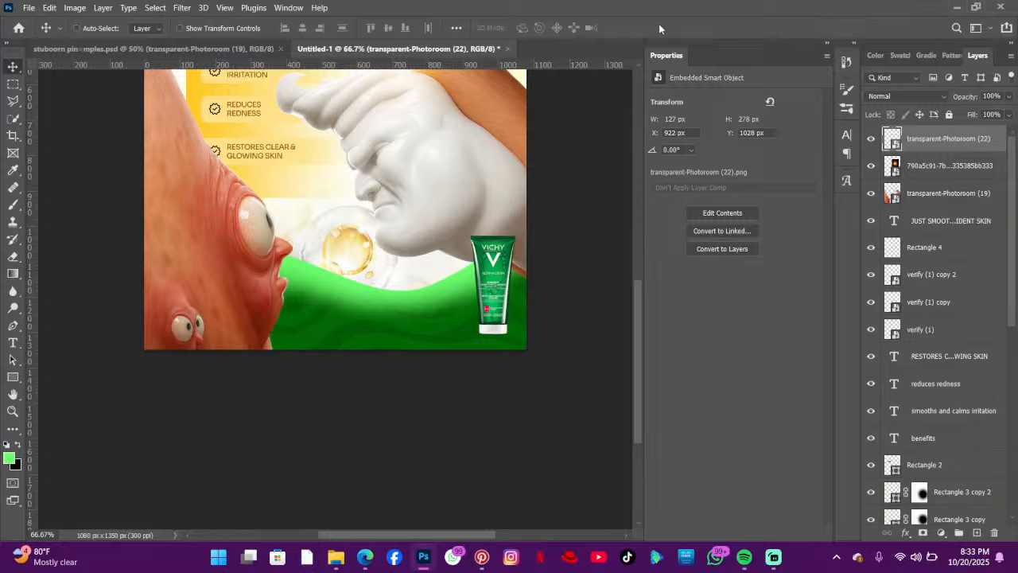
- Place the transparent-Photoroom (23) pump bottle from Downloads at about 9.37%, overlapping the left side of the green tube
{"action": "left_click", "coordinate": [336, 557]}
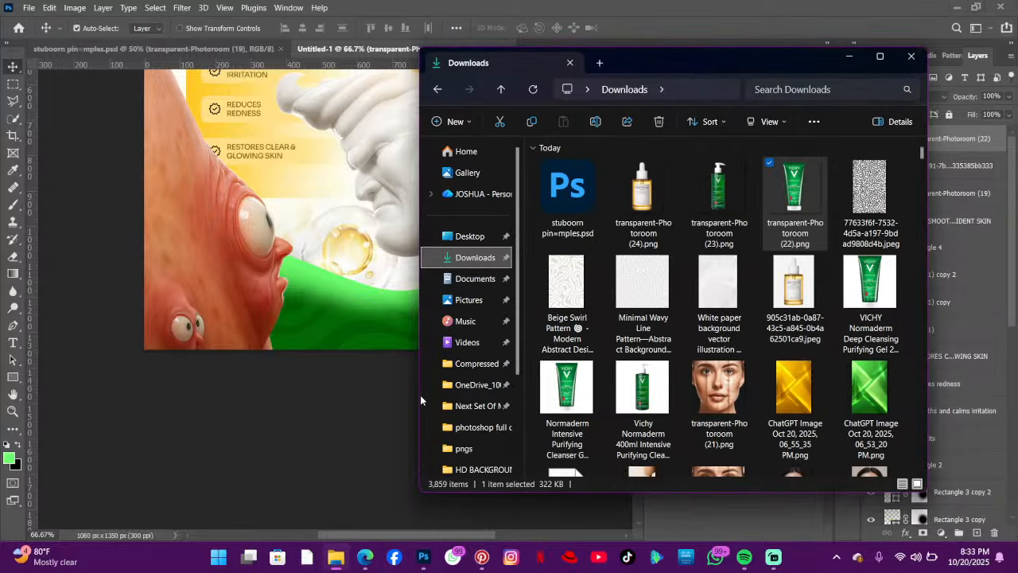
{"action": "left_click_drag", "start_coordinate": [718, 216], "coordinate": [374, 326]}
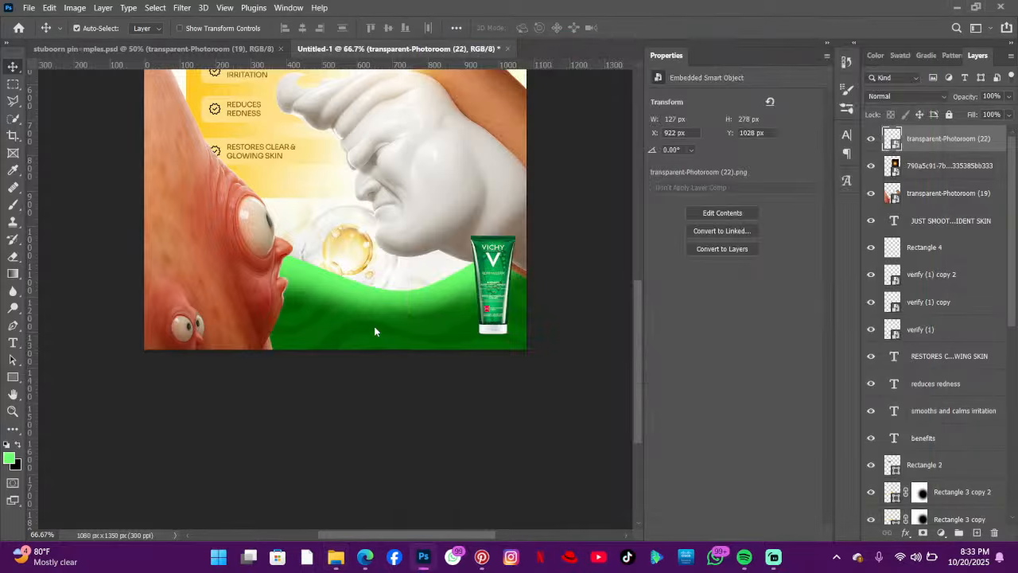
{"action": "left_click_drag", "start_coordinate": [528, 210], "coordinate": [499, 301]}
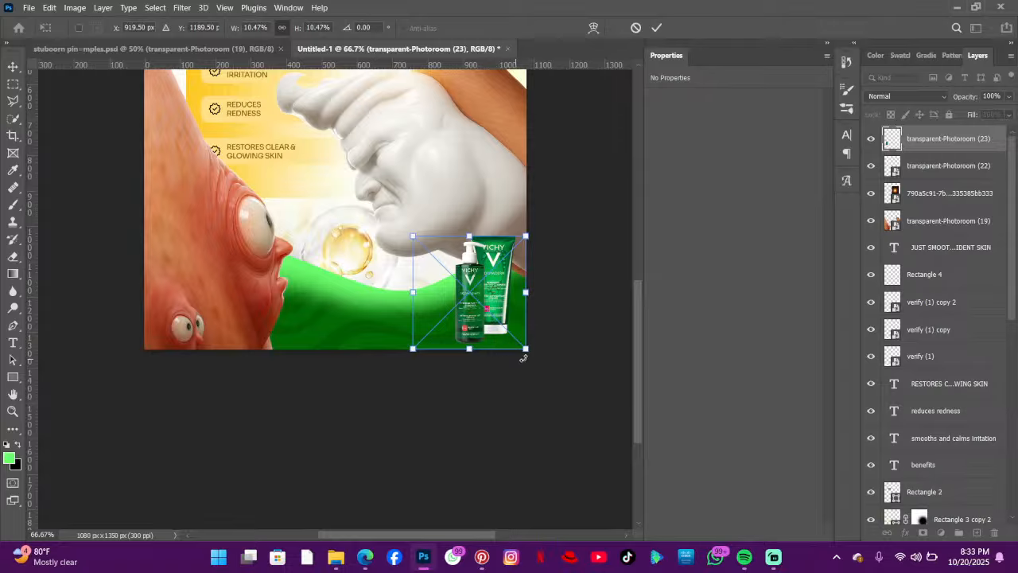
{"action": "left_click_drag", "start_coordinate": [528, 351], "coordinate": [515, 338]}
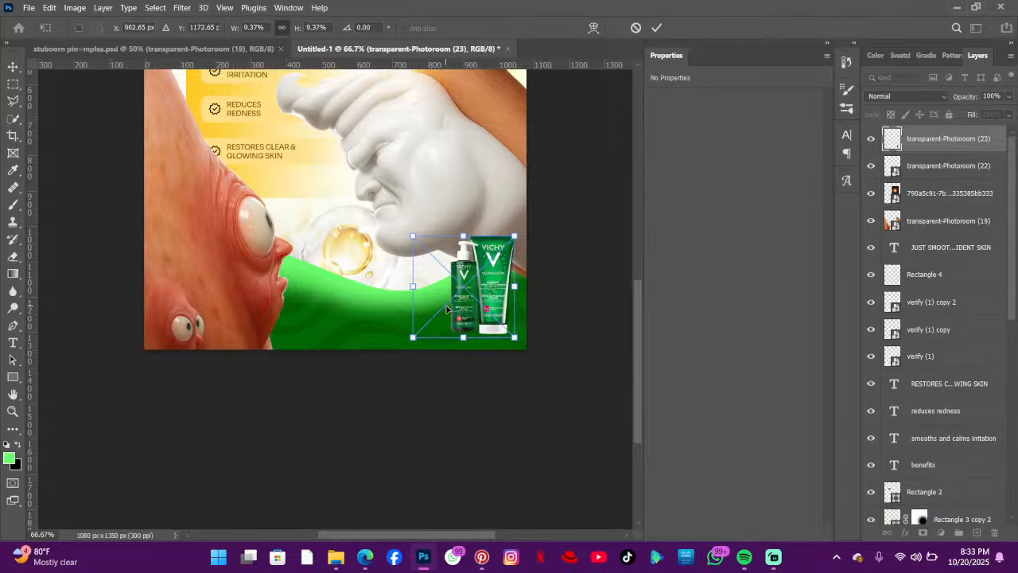
{"action": "left_click_drag", "start_coordinate": [447, 309], "coordinate": [454, 310]}
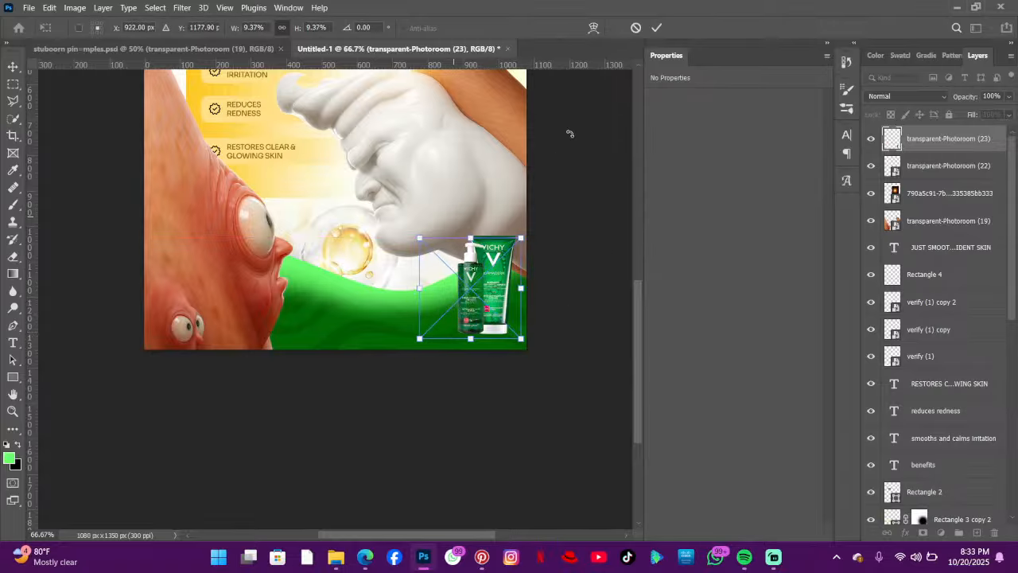
{"action": "left_click", "coordinate": [657, 28]}
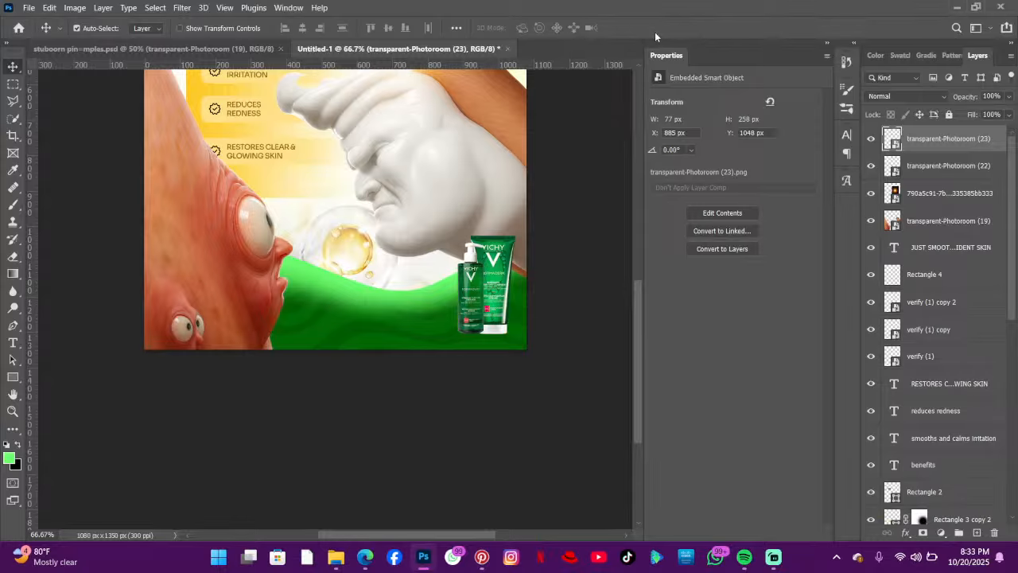
- Place the transparent-Photoroom (24) serum bottle from Downloads at about 5.74% beside the pump bottle and move its layer behind the pump bottle
{"action": "left_click", "coordinate": [336, 556]}
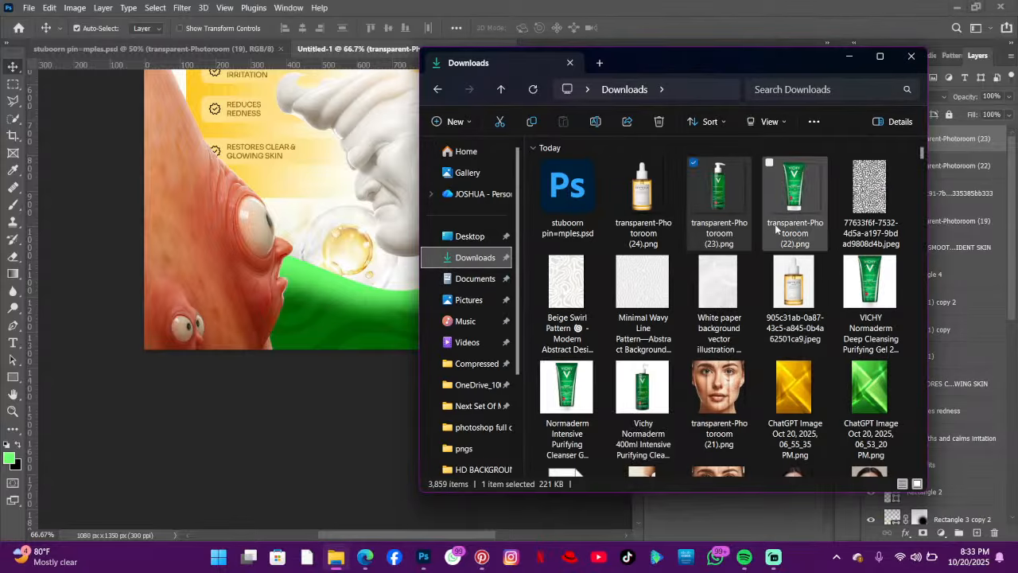
{"action": "left_click_drag", "start_coordinate": [666, 203], "coordinate": [352, 362]}
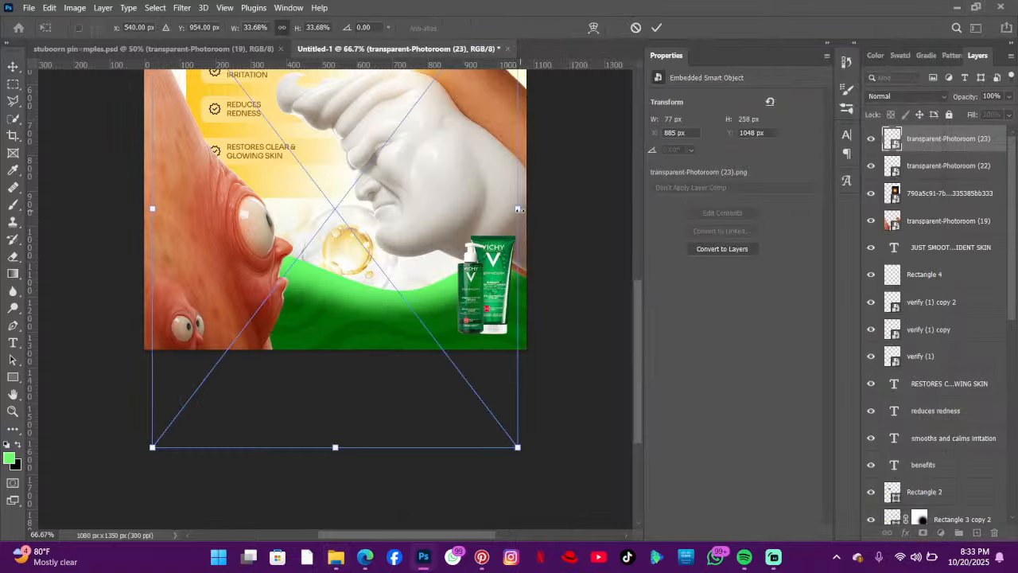
{"action": "left_click_drag", "start_coordinate": [518, 209], "coordinate": [510, 306]}
{"action": "left_click", "coordinate": [657, 27]}
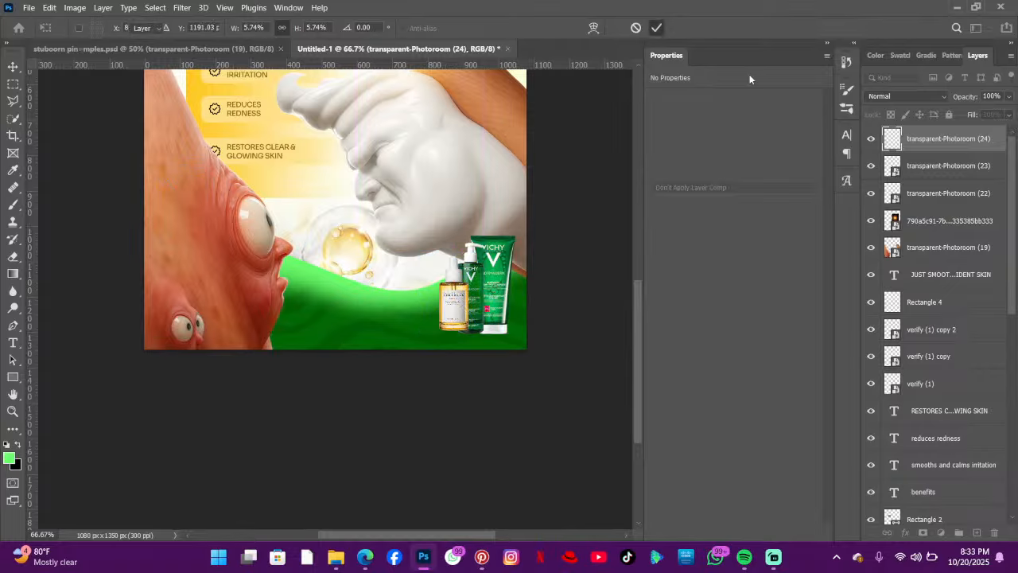
{"action": "left_click_drag", "start_coordinate": [966, 152], "coordinate": [934, 188]}
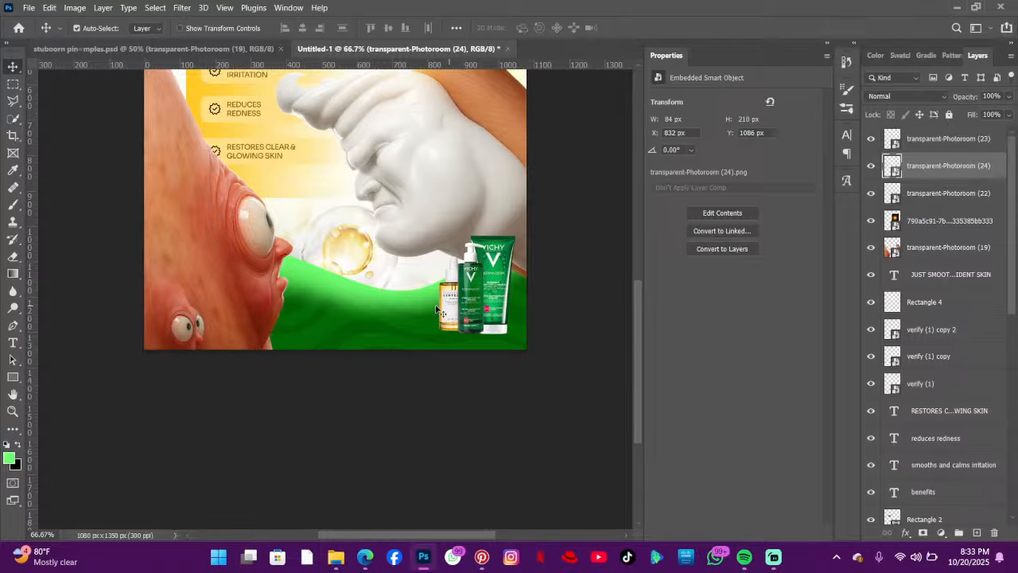
{"action": "left_click_drag", "start_coordinate": [442, 311], "coordinate": [445, 311]}
- Duplicate the green wave's Shape 1, swirl pattern and Layer 1 highlight layers and move the three copies above all other layers
{"action": "scroll", "coordinate": [552, 337], "scroll_direction": "up", "scroll_amount": 1}
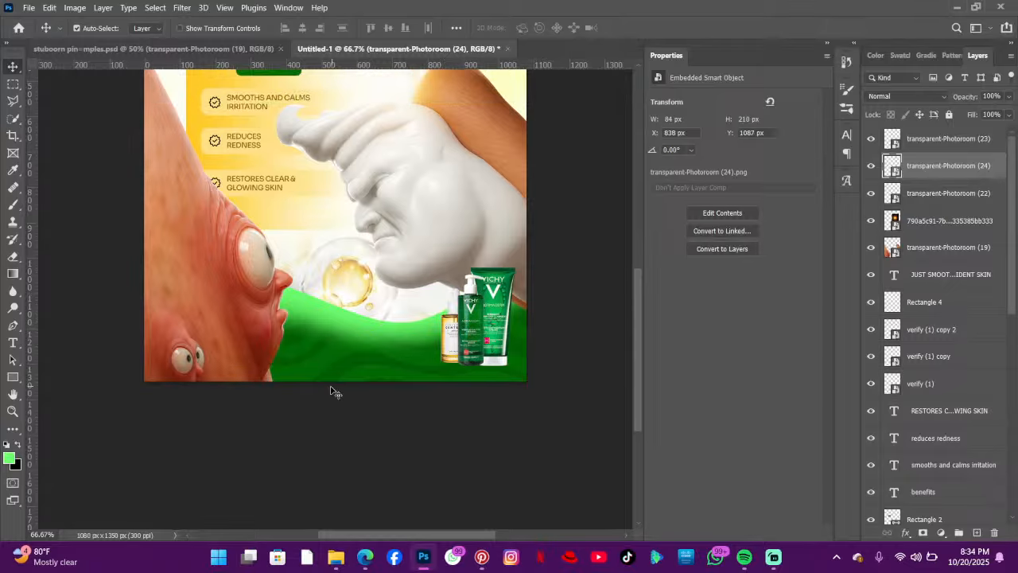
{"action": "left_click", "coordinate": [378, 359]}
{"action": "scroll", "coordinate": [938, 481], "scroll_direction": "down", "scroll_amount": 2}
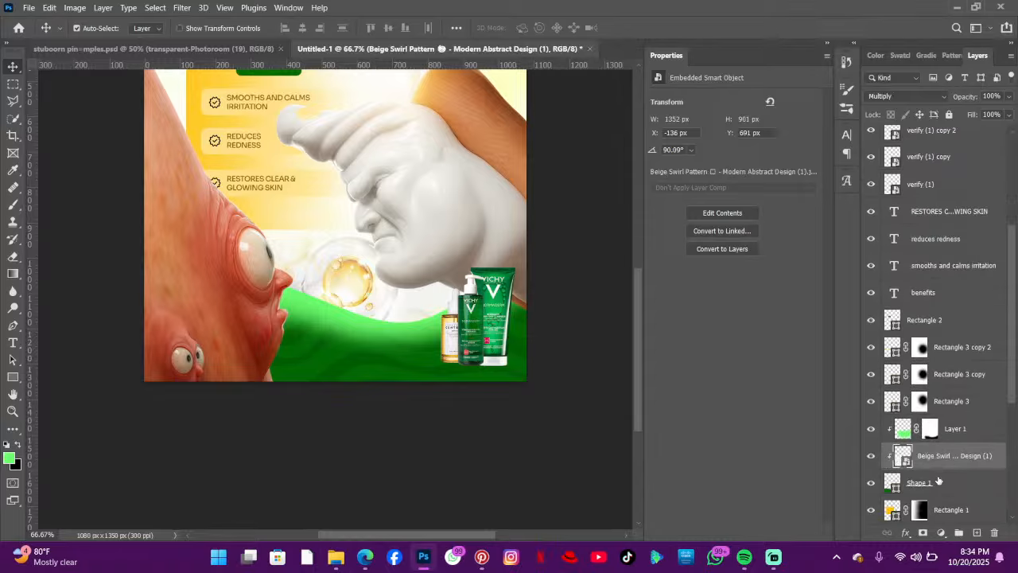
{"action": "left_click", "coordinate": [939, 486]}
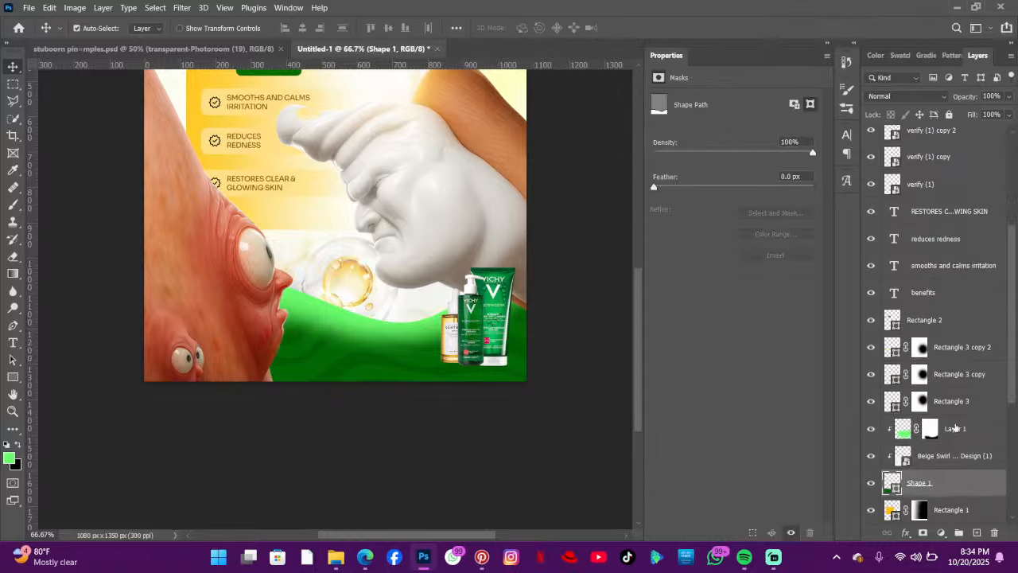
{"action": "left_click", "coordinate": [954, 428], "text": "shift"}
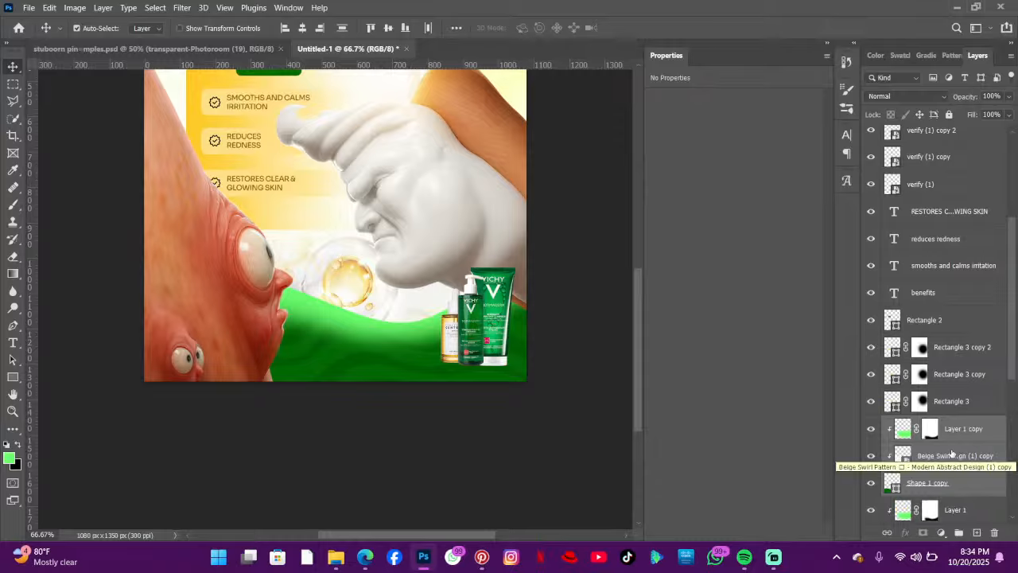
{"action": "key", "text": "ctrl+j"}
{"action": "left_click_drag", "start_coordinate": [952, 455], "coordinate": [974, 129]}
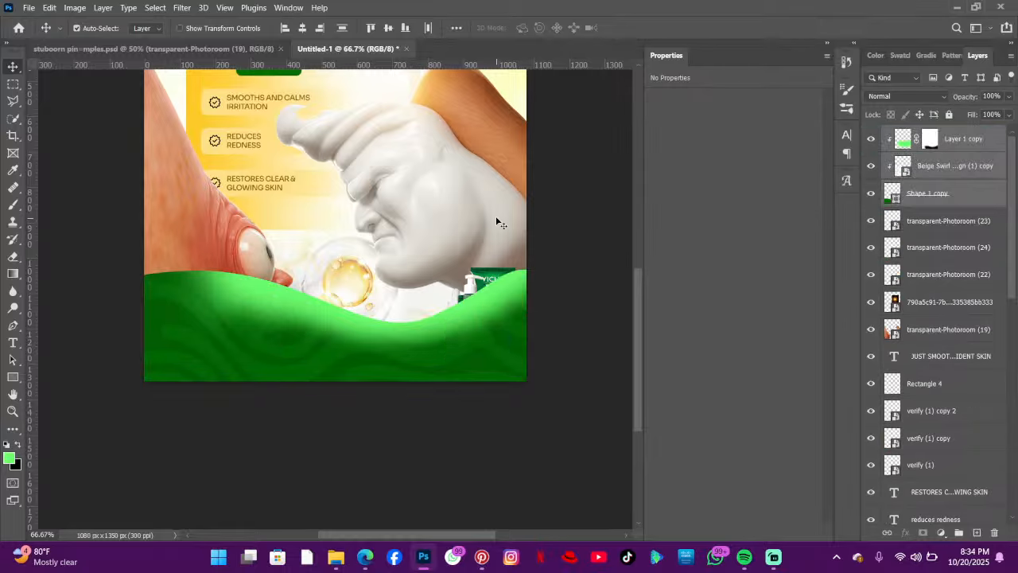
- Flip the wave copy horizontally, tilt it about 6° counter-clockwise and position it along the flyer's lower edge in front of the products
{"action": "left_click_drag", "start_coordinate": [281, 362], "coordinate": [300, 391]}
{"action": "key", "text": "ctrl+t"}
{"action": "right_click", "coordinate": [309, 376]}
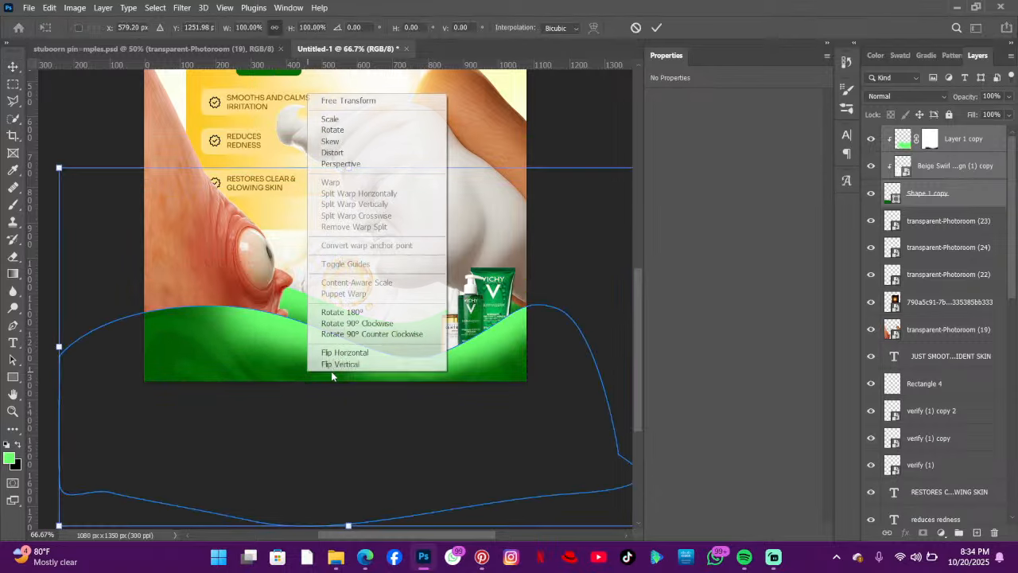
{"action": "left_click", "coordinate": [345, 353]}
{"action": "left_click_drag", "start_coordinate": [322, 363], "coordinate": [431, 379]}
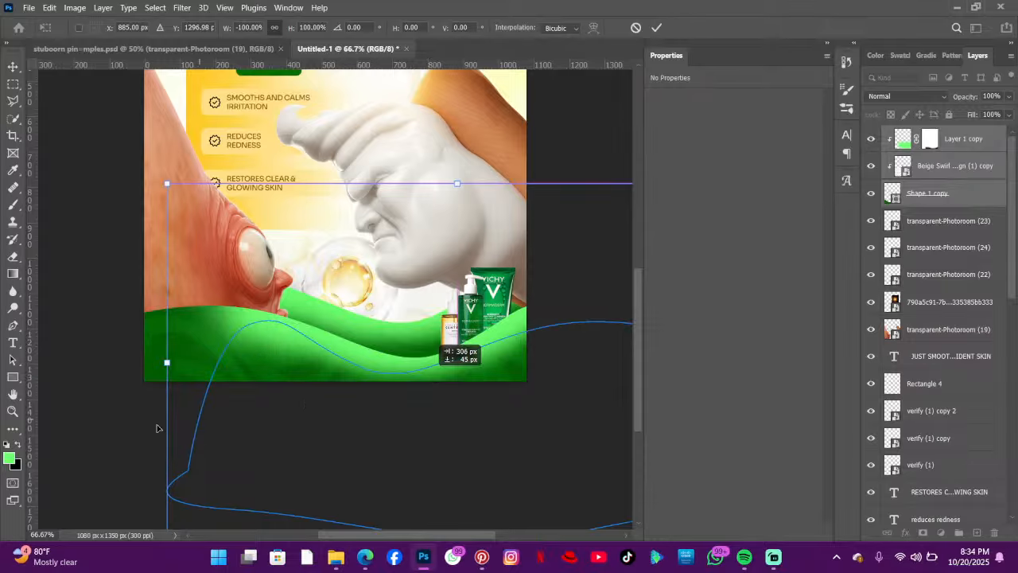
{"action": "left_click_drag", "start_coordinate": [129, 417], "coordinate": [147, 450]}
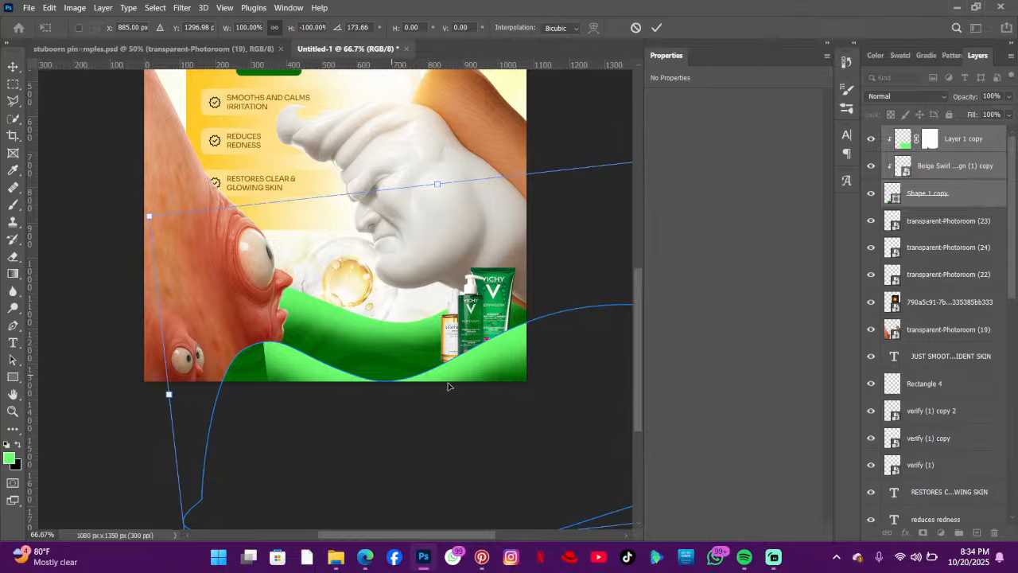
{"action": "left_click_drag", "start_coordinate": [458, 375], "coordinate": [455, 368]}
{"action": "left_click", "coordinate": [657, 30]}
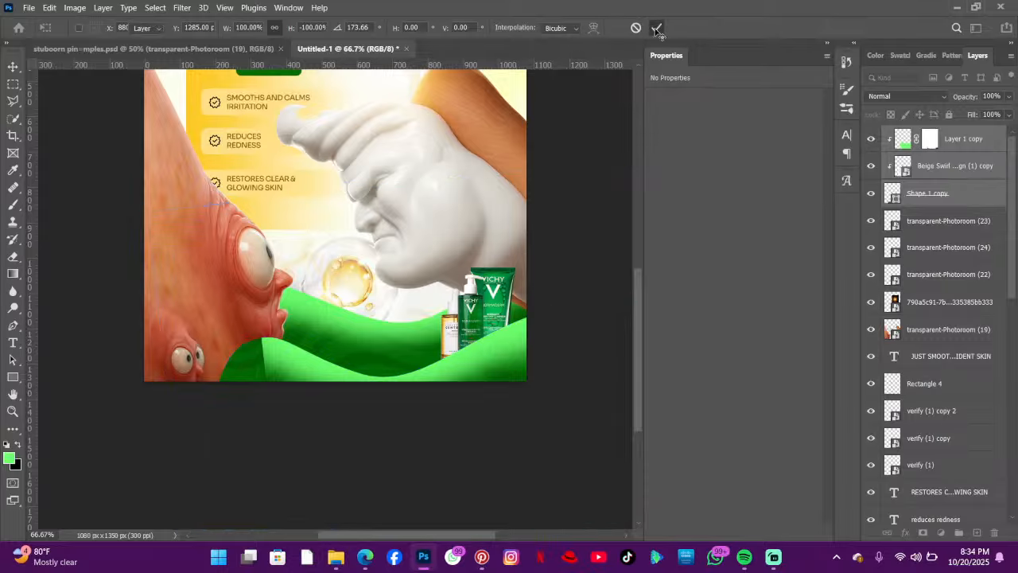
- Shift the Layer 1 copy highlight over the front wave's left end to cover its dark area
{"action": "left_click", "coordinate": [316, 348]}
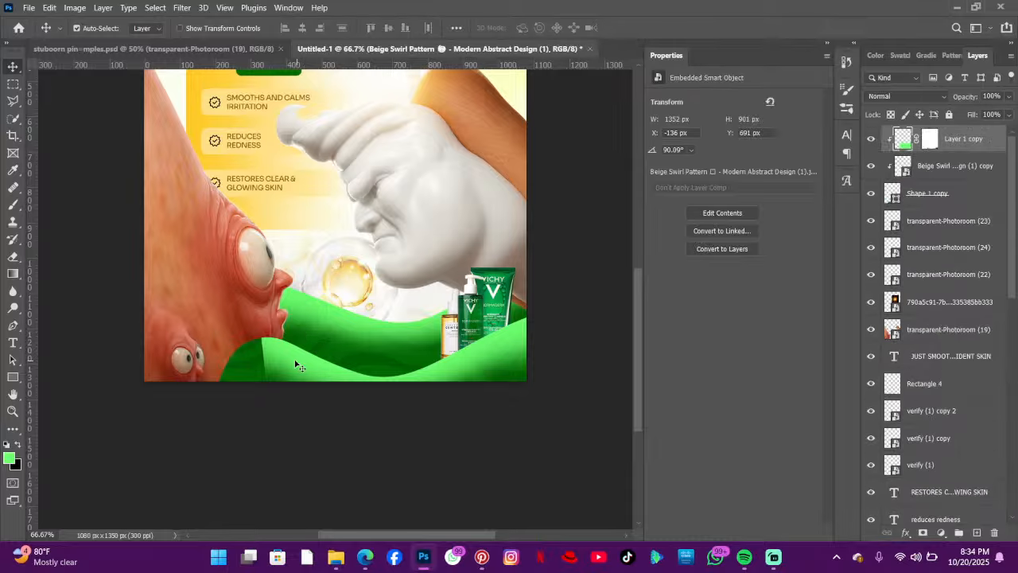
{"action": "left_click_drag", "start_coordinate": [302, 360], "coordinate": [249, 373]}
{"action": "left_click", "coordinate": [271, 372]}
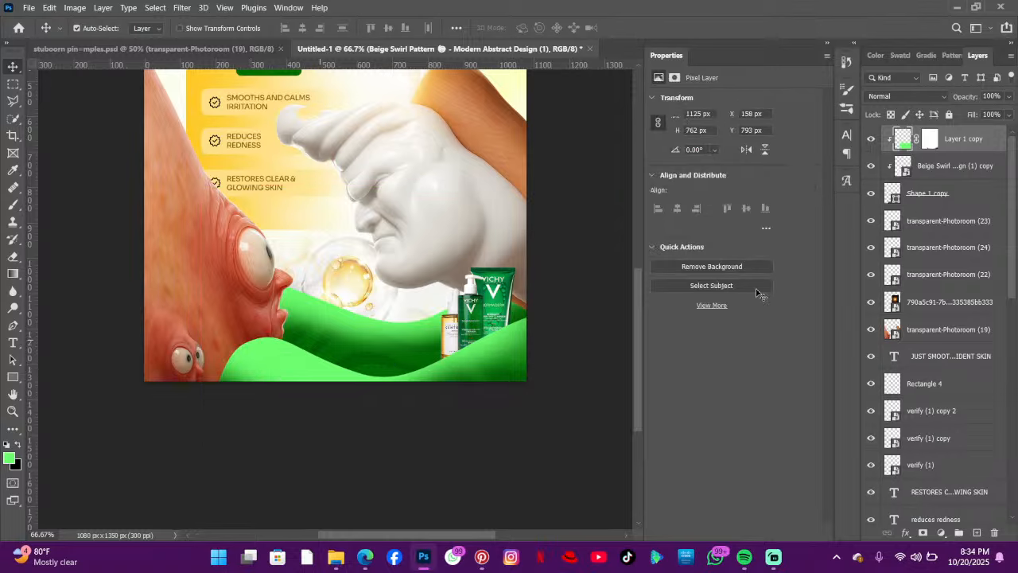
- Mask the lower part of the front wave's highlight with the 233 px black Brush, keeping the layer's blend mode at Normal
{"action": "left_click", "coordinate": [930, 139]}
{"action": "left_click", "coordinate": [13, 204]}
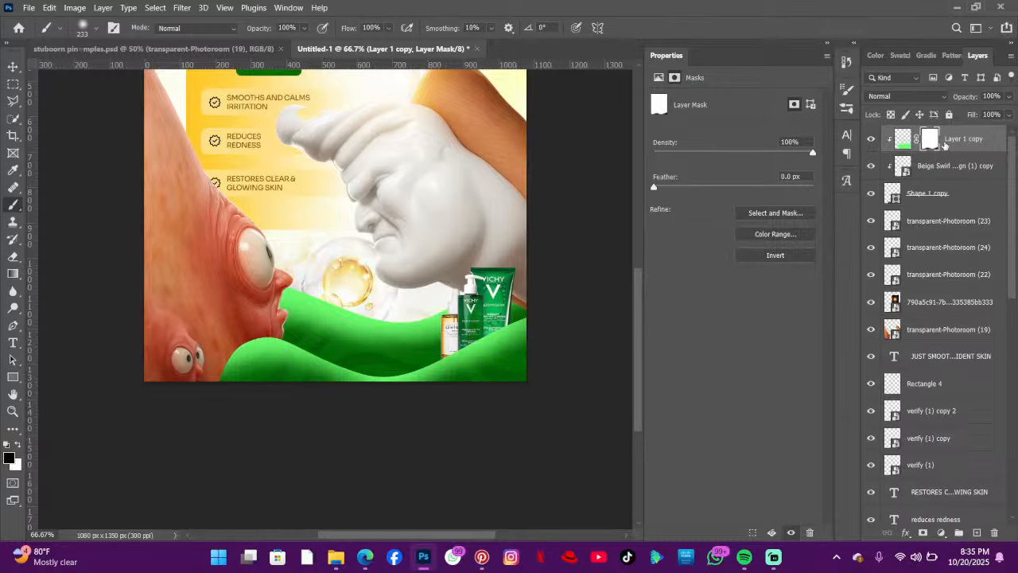
{"action": "left_click", "coordinate": [907, 96]}
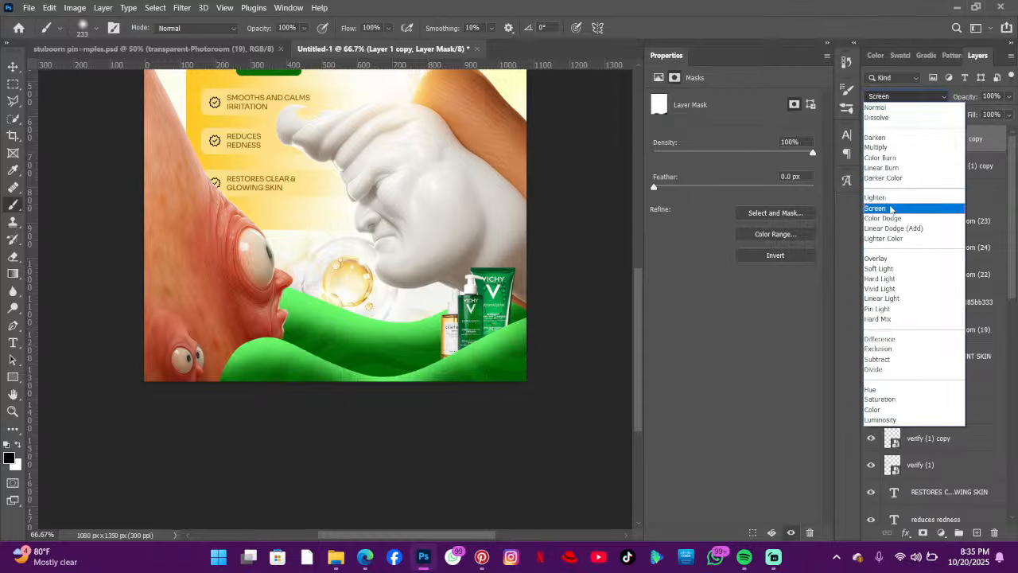
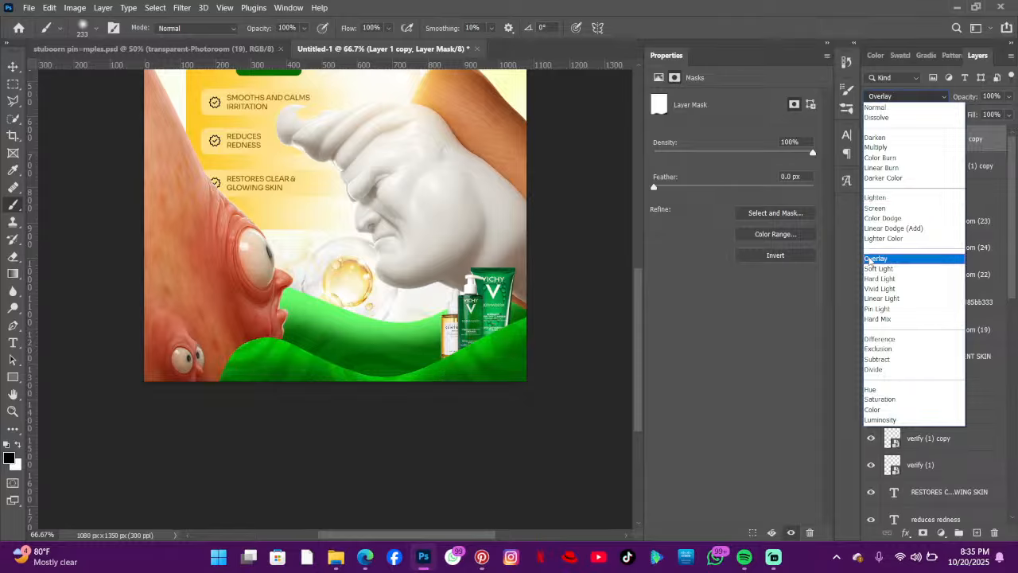
{"action": "left_click", "coordinate": [875, 107]}
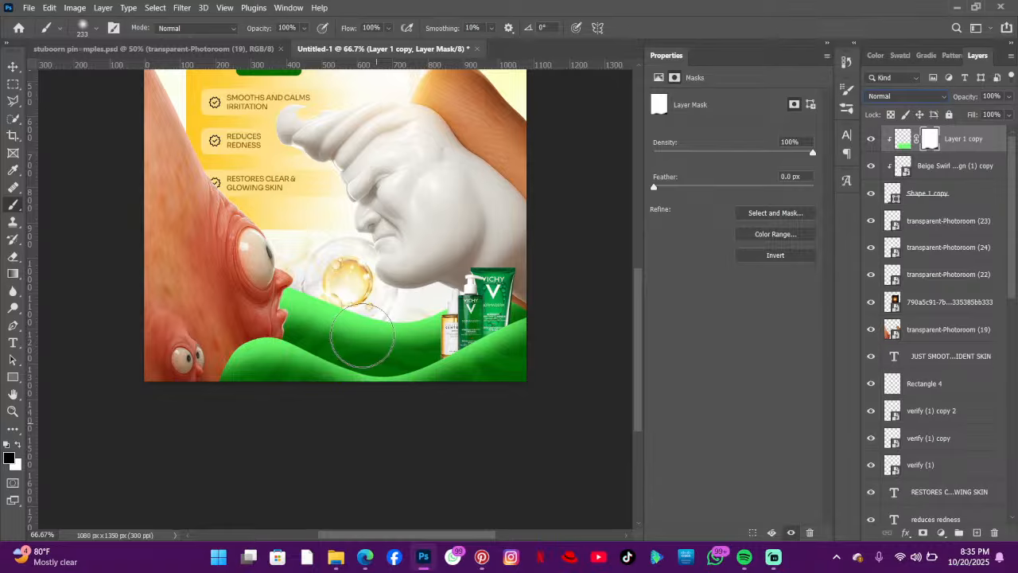
{"action": "mouse_move", "coordinate": [362, 335]}
{"action": "left_mouse_down"}
{"action": "mouse_move", "coordinate": [342, 338]}
{"action": "mouse_move", "coordinate": [405, 326]}
{"action": "mouse_move", "coordinate": [396, 303]}
{"action": "left_mouse_up"}
- Reposition the serum bottle, pump bottle and green tube slightly apart so they stand in a row behind the front wave
{"action": "scroll", "coordinate": [636, 316], "scroll_direction": "up", "scroll_amount": 3}
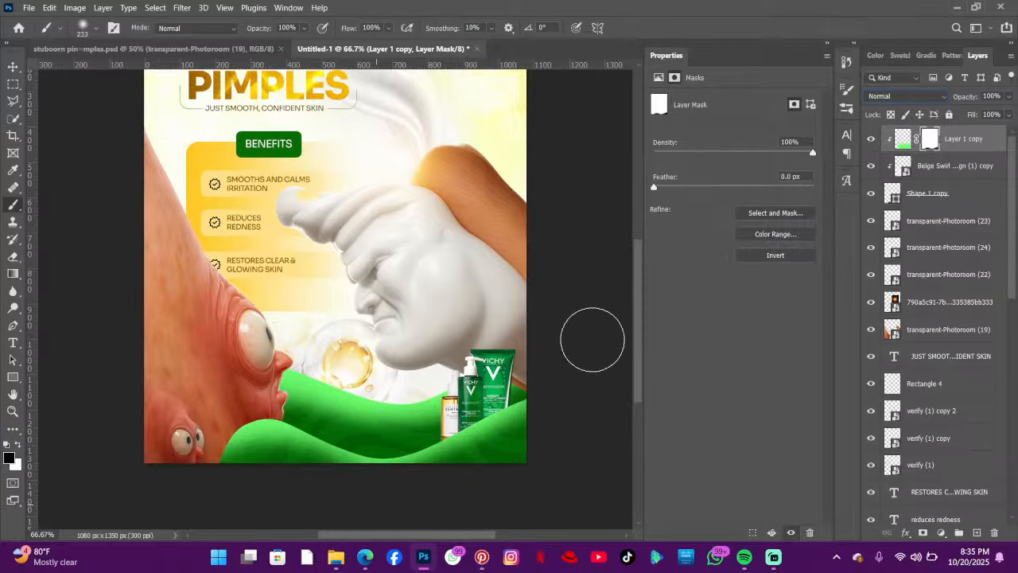
{"action": "left_click", "coordinate": [13, 65]}
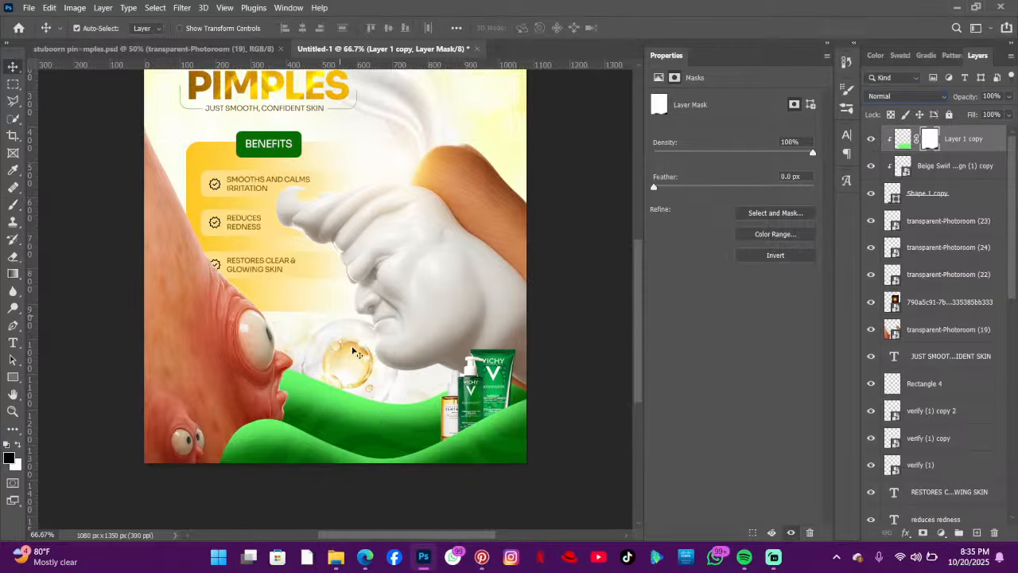
{"action": "mouse_move", "coordinate": [449, 427]}
{"action": "left_mouse_down"}
{"action": "mouse_move", "coordinate": [438, 415]}
{"action": "mouse_move", "coordinate": [470, 422]}
{"action": "mouse_move", "coordinate": [460, 420]}
{"action": "left_mouse_up"}
{"action": "left_click_drag", "start_coordinate": [503, 387], "coordinate": [507, 385]}
{"action": "scroll", "coordinate": [468, 358], "scroll_direction": "up", "scroll_amount": 4}
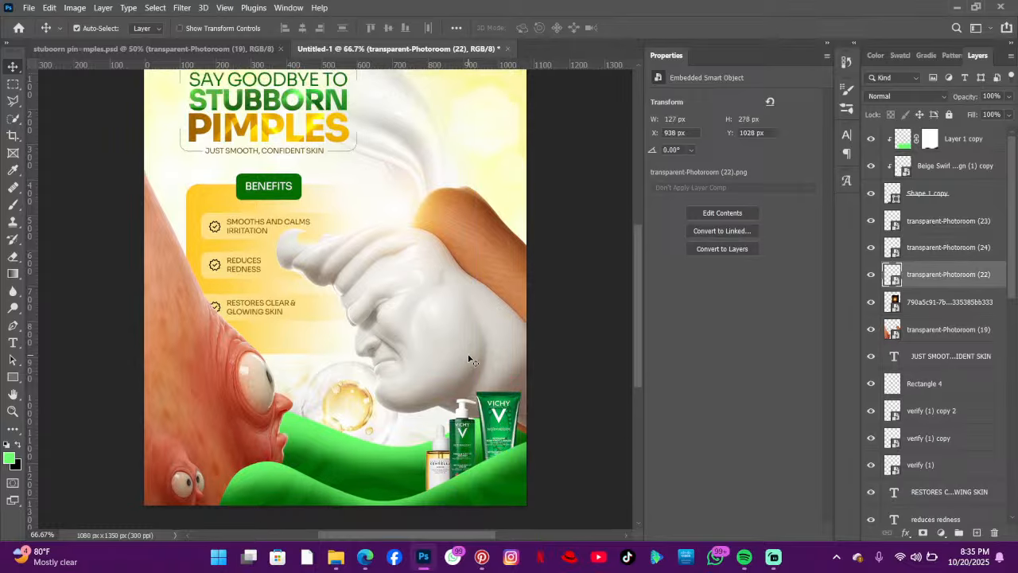
{"action": "scroll", "coordinate": [469, 358], "scroll_direction": "down", "scroll_amount": 6}
{"action": "scroll", "coordinate": [464, 354], "scroll_direction": "up", "scroll_amount": 2}
{"action": "scroll", "coordinate": [461, 350], "scroll_direction": "up", "scroll_amount": 4}
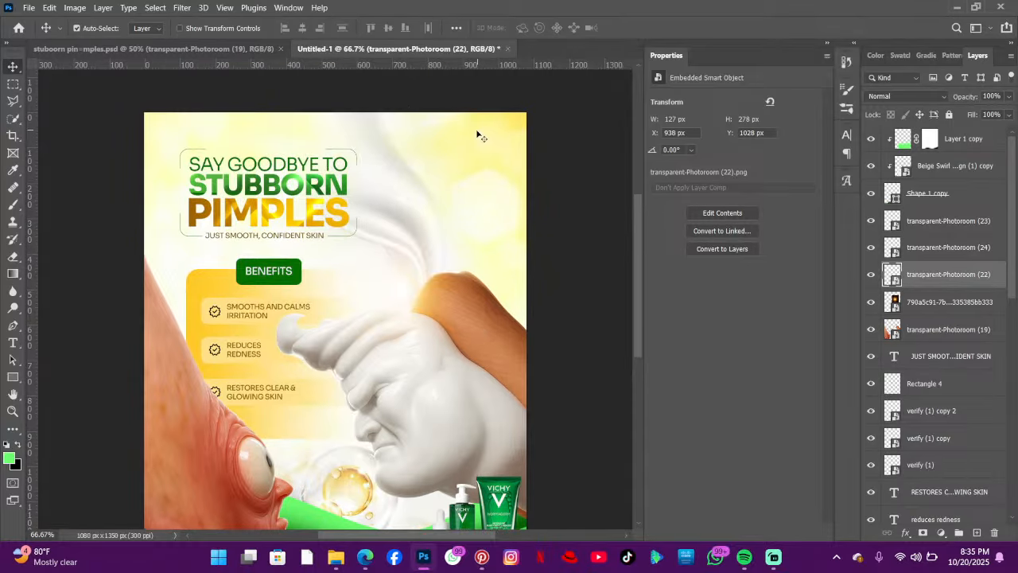
- Duplicate the back wave's Shape 1, swirl pattern and Layer 1 layers again and move these copies to the top of the layer stack
{"action": "scroll", "coordinate": [414, 322], "scroll_direction": "down", "scroll_amount": 4}
{"action": "left_click", "coordinate": [332, 452]}
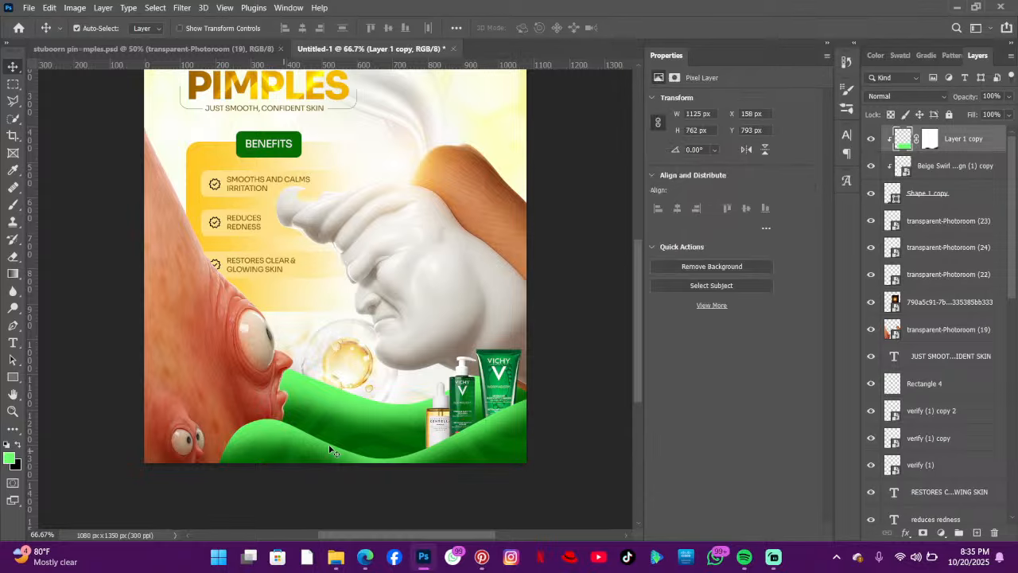
{"action": "key", "text": "ctrl+z"}
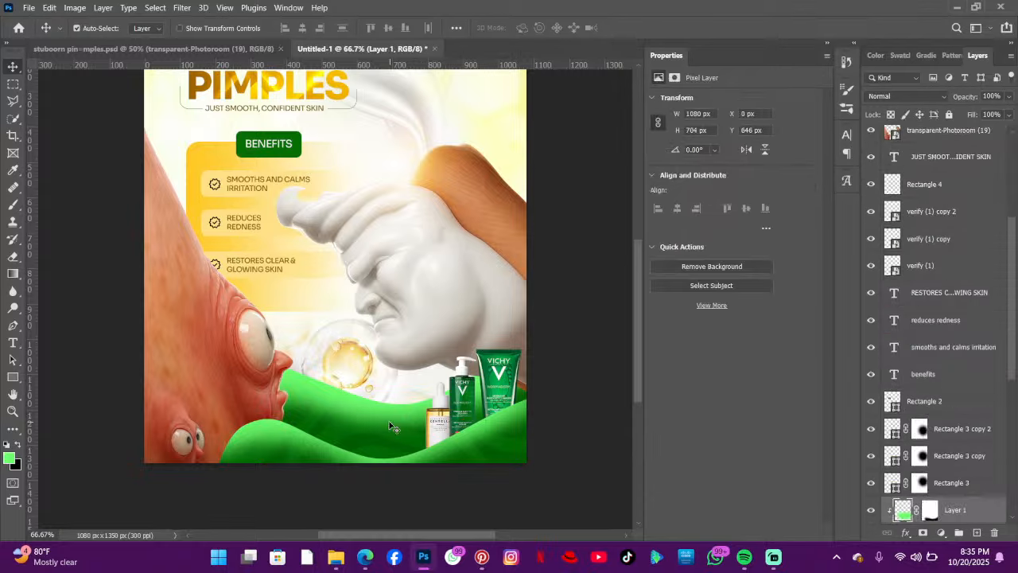
{"action": "scroll", "coordinate": [620, 450], "scroll_direction": "down", "scroll_amount": 2}
{"action": "scroll", "coordinate": [922, 471], "scroll_direction": "down", "scroll_amount": 3}
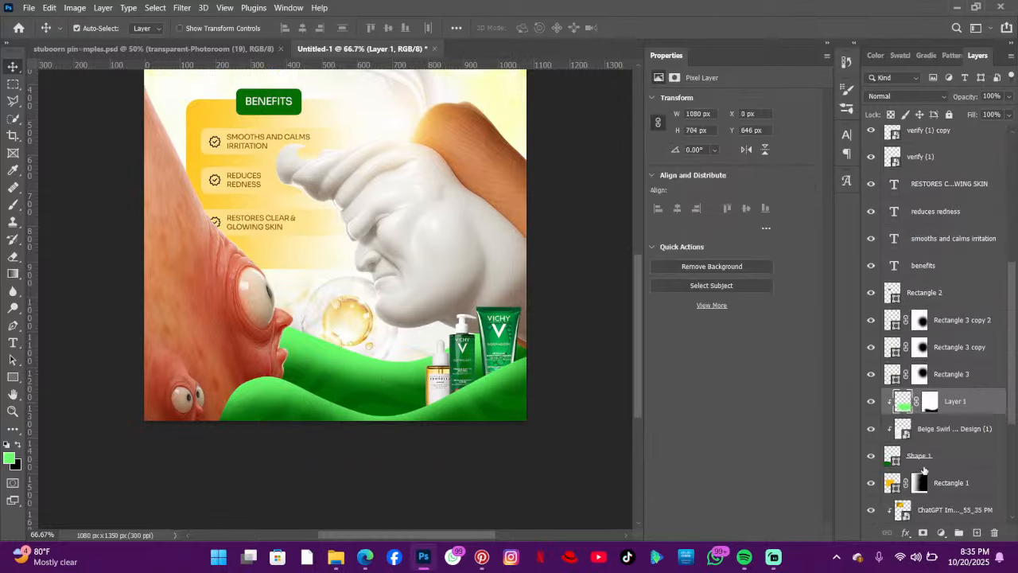
{"action": "left_click", "coordinate": [962, 459], "text": "shift"}
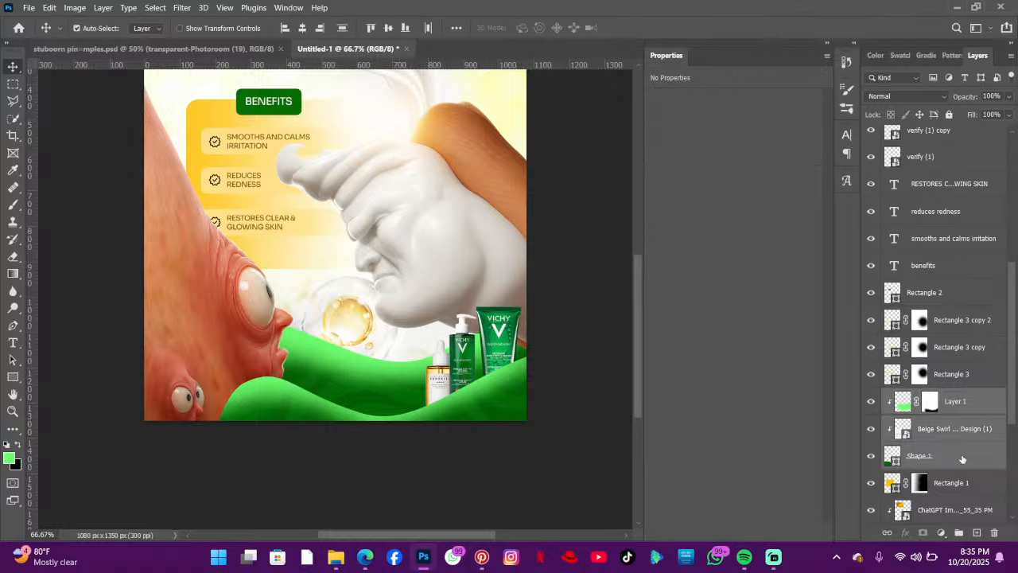
{"action": "key", "text": "ctrl+j"}
{"action": "left_click_drag", "start_coordinate": [963, 456], "coordinate": [932, 139]}
- Scale the second wave copy to about 68.19%, rotate it to about -103.63° and move it to the flyer's upper-right area
{"action": "key", "text": "ctrl+t"}
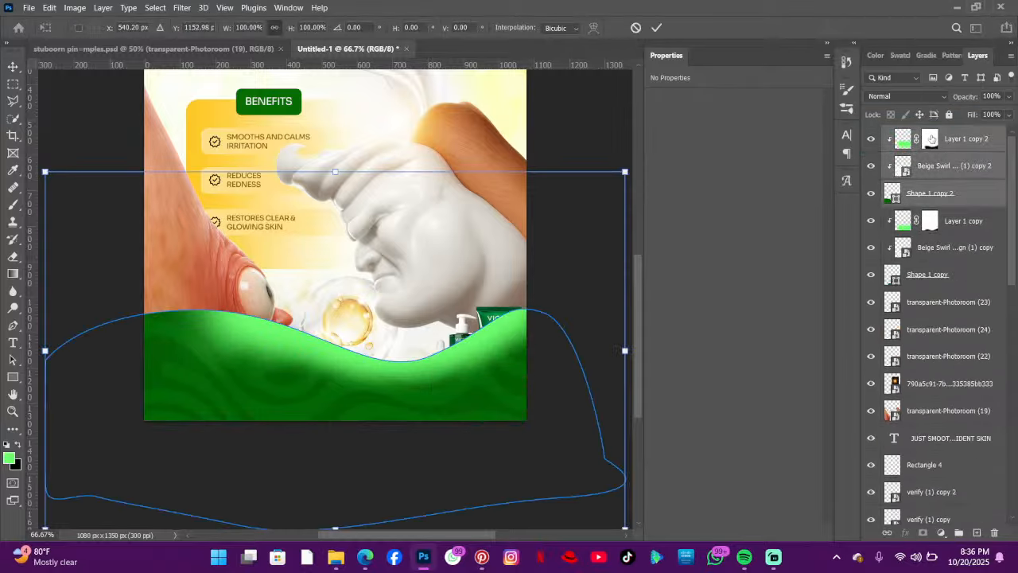
{"action": "left_click_drag", "start_coordinate": [616, 173], "coordinate": [453, 248]}
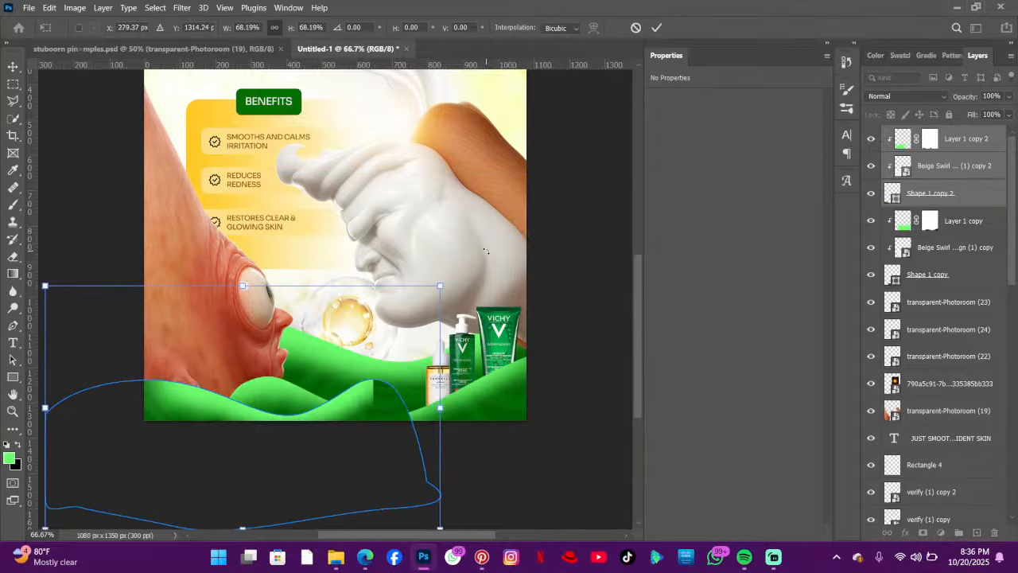
{"action": "left_click_drag", "start_coordinate": [504, 417], "coordinate": [350, 89]}
{"action": "scroll", "coordinate": [303, 343], "scroll_direction": "down", "scroll_amount": 2}
{"action": "left_click_drag", "start_coordinate": [303, 343], "coordinate": [482, 216]}
{"action": "scroll", "coordinate": [479, 219], "scroll_direction": "up", "scroll_amount": 3}
{"action": "scroll", "coordinate": [480, 219], "scroll_direction": "up", "scroll_amount": 5}
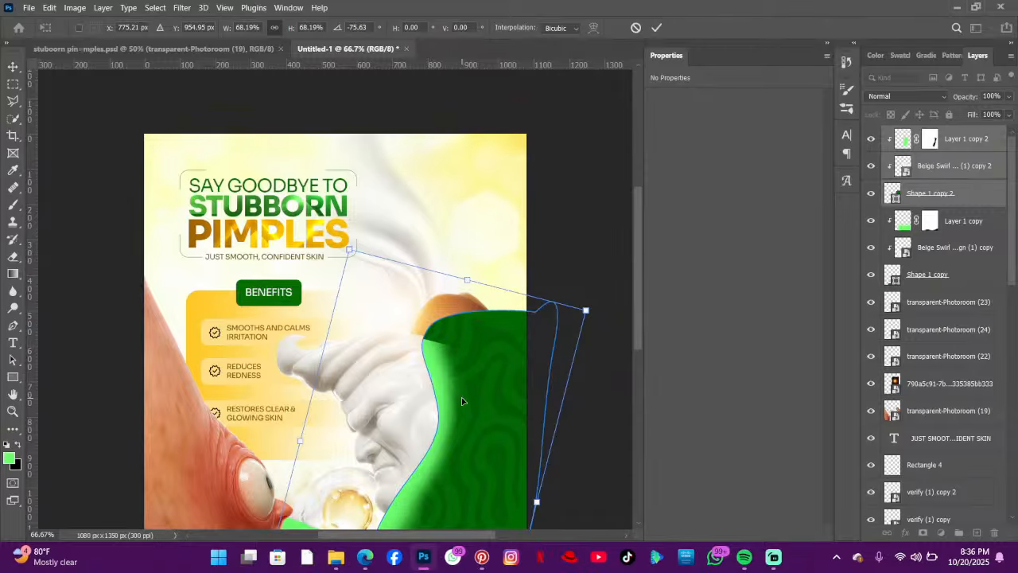
{"action": "left_click_drag", "start_coordinate": [462, 400], "coordinate": [455, 153]}
{"action": "left_click_drag", "start_coordinate": [567, 282], "coordinate": [620, 202]}
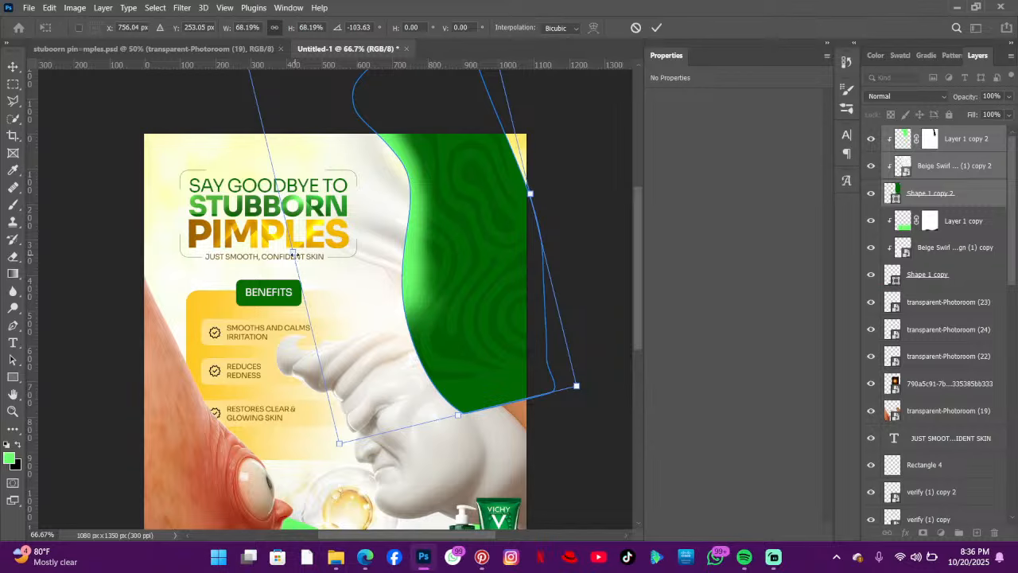
- Enlarge the second wave copy to about 89.18%, rotate it to about -126.26° and fit it into the flyer's upper-right corner
{"action": "left_click_drag", "start_coordinate": [292, 253], "coordinate": [225, 276]}
{"action": "left_click_drag", "start_coordinate": [473, 264], "coordinate": [601, 293]}
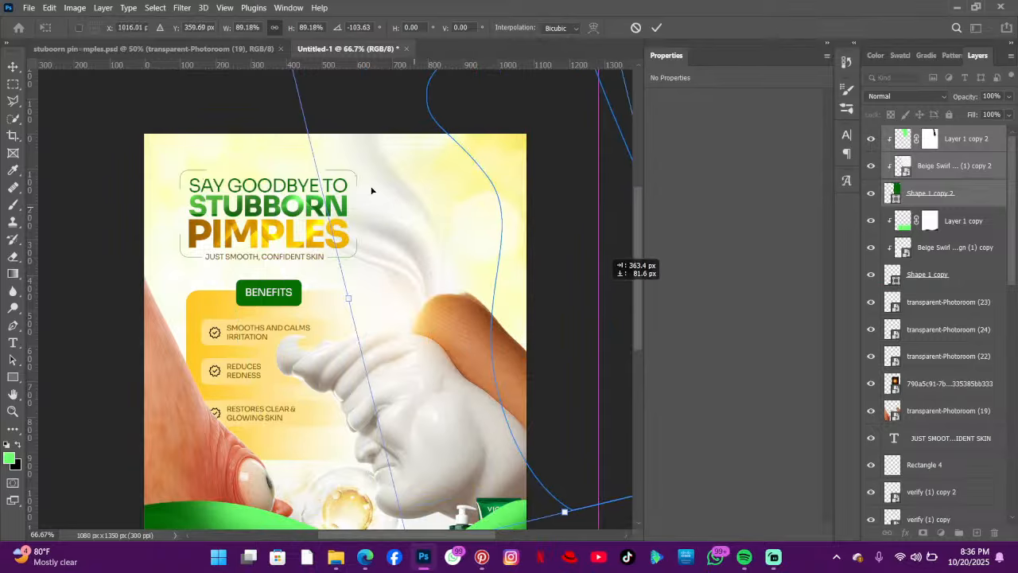
{"action": "left_click_drag", "start_coordinate": [258, 168], "coordinate": [221, 293]}
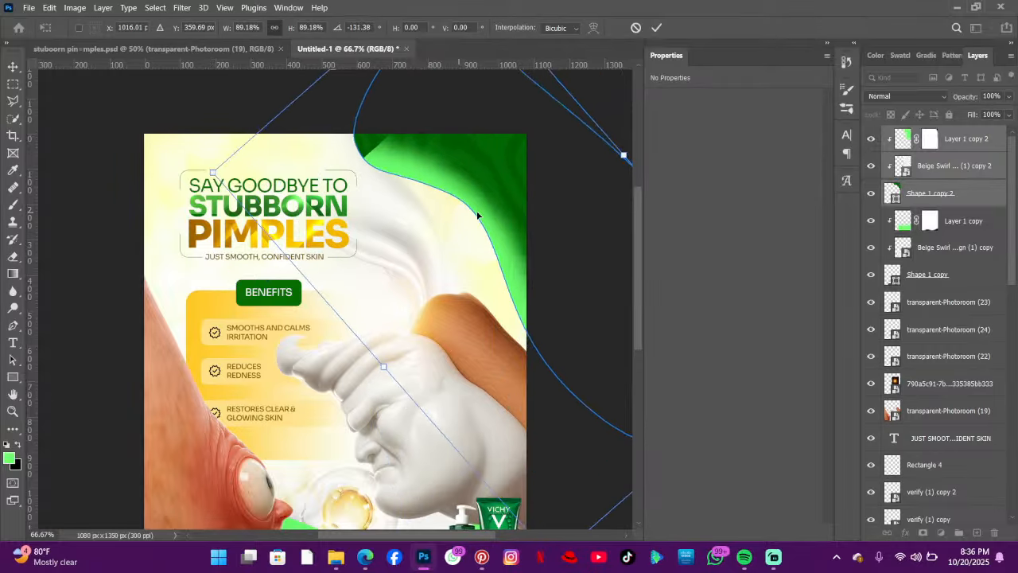
{"action": "left_click_drag", "start_coordinate": [482, 211], "coordinate": [492, 223]}
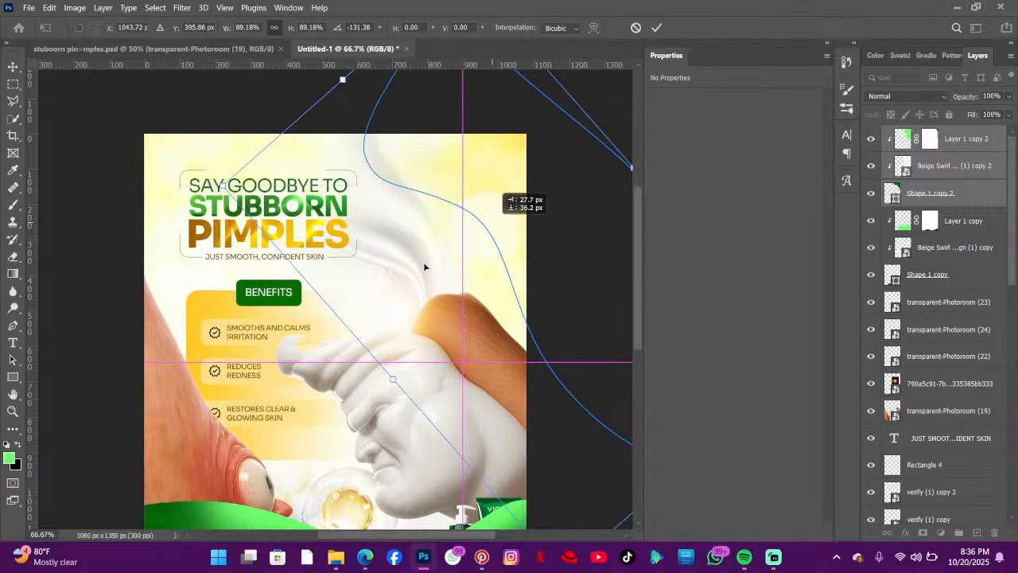
{"action": "mouse_move", "coordinate": [259, 319]}
{"action": "left_mouse_down"}
{"action": "mouse_move", "coordinate": [261, 291]}
{"action": "mouse_move", "coordinate": [304, 296]}
{"action": "mouse_move", "coordinate": [270, 305]}
{"action": "mouse_move", "coordinate": [277, 312]}
{"action": "left_mouse_up"}
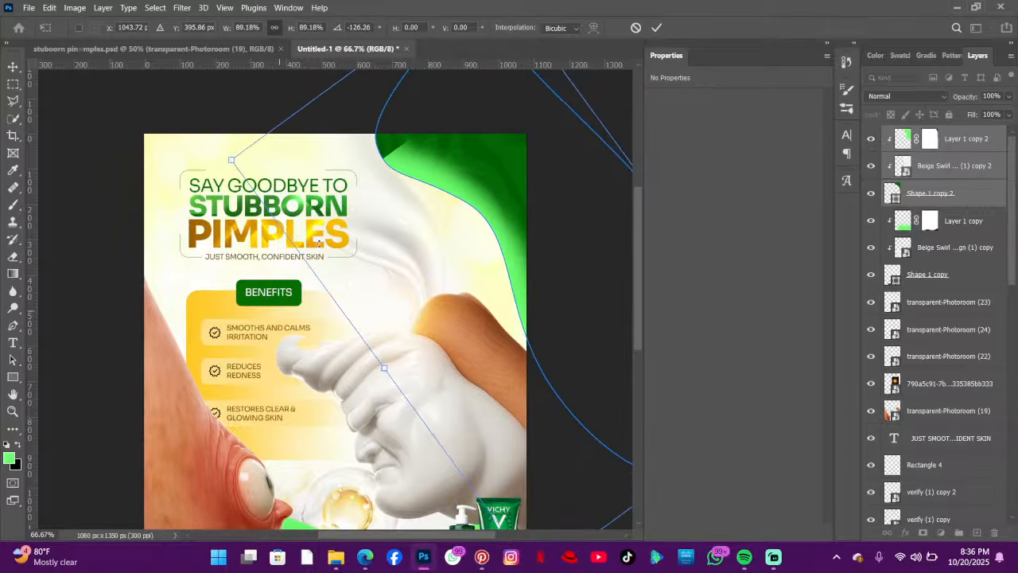
{"action": "left_click", "coordinate": [656, 27]}
- Shift the light-green highlight of the upper-right corner wave slightly and mask its upper end with soft black brush strokes
{"action": "left_click", "coordinate": [363, 235]}
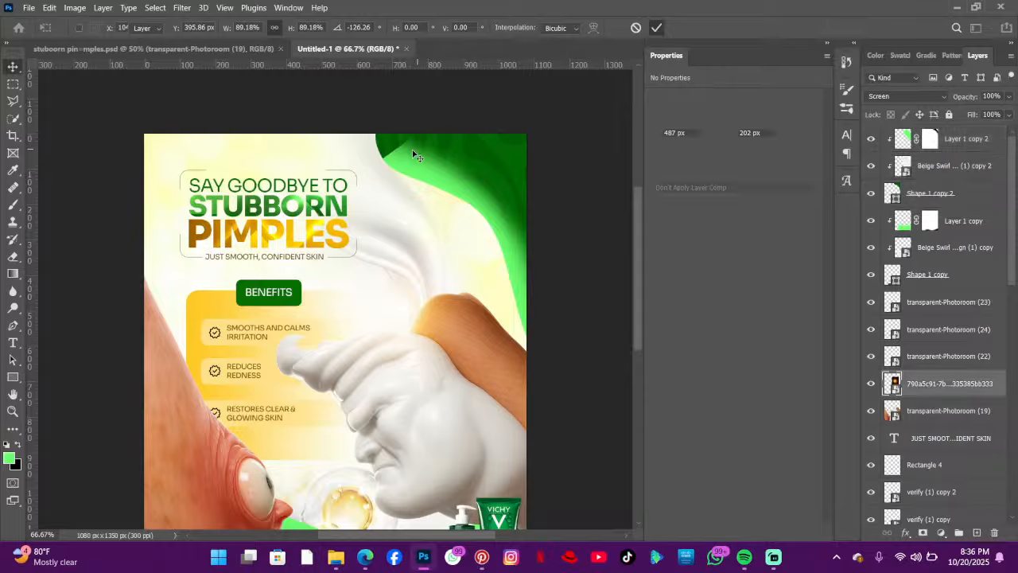
{"action": "left_click_drag", "start_coordinate": [409, 147], "coordinate": [407, 126]}
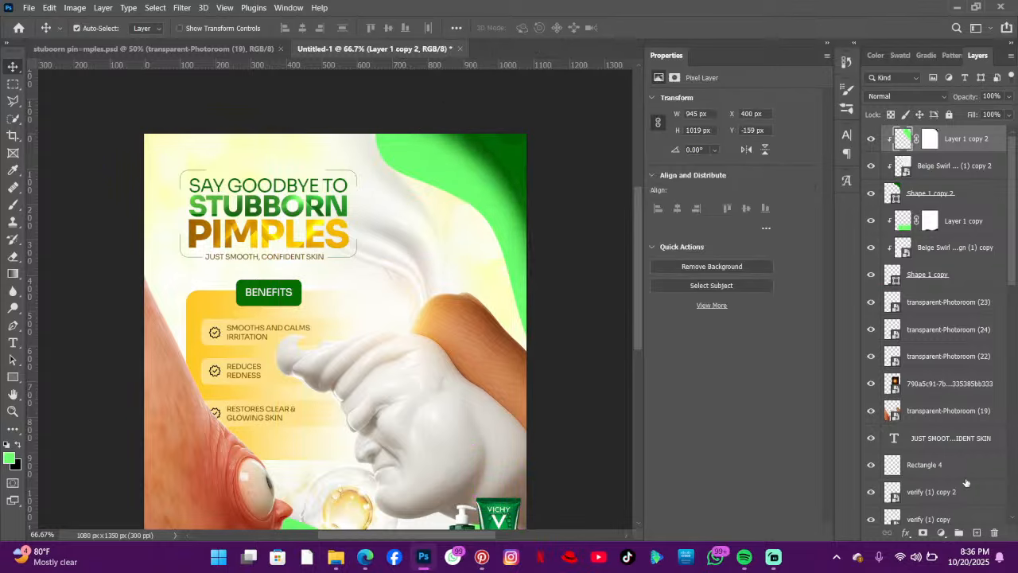
{"action": "left_click", "coordinate": [935, 140]}
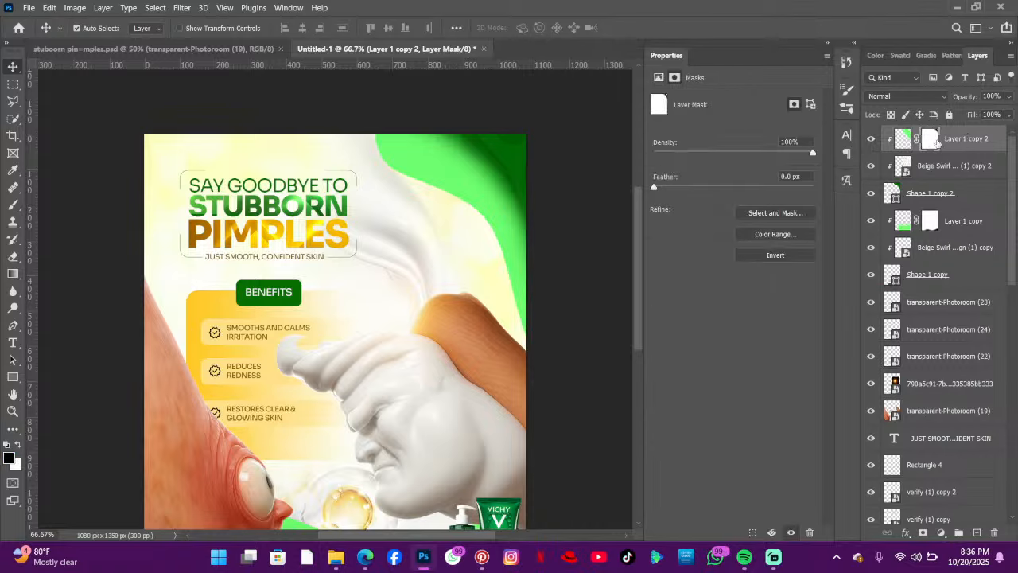
{"action": "left_click", "coordinate": [12, 204]}
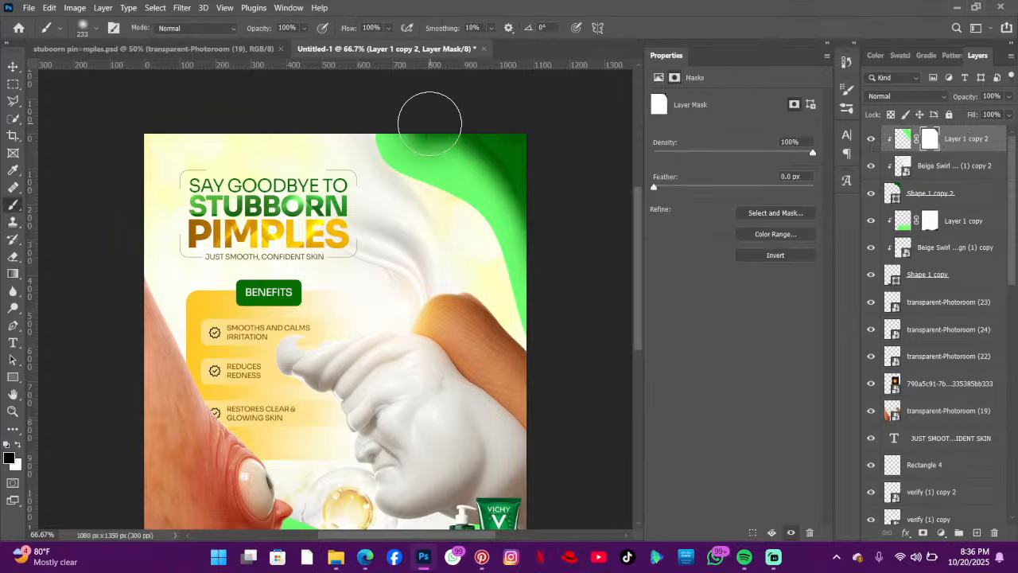
{"action": "mouse_move", "coordinate": [423, 119]}
{"action": "left_mouse_down"}
{"action": "mouse_move", "coordinate": [513, 171]}
{"action": "mouse_move", "coordinate": [564, 301]}
{"action": "mouse_move", "coordinate": [539, 165]}
{"action": "mouse_move", "coordinate": [479, 104]}
{"action": "mouse_move", "coordinate": [498, 132]}
{"action": "mouse_move", "coordinate": [464, 140]}
{"action": "mouse_move", "coordinate": [427, 108]}
{"action": "mouse_move", "coordinate": [448, 125]}
{"action": "left_mouse_up"}
- Examine the whole flyer composition, from the green corner wave to the overlapping waves and products at the bottom
{"action": "scroll", "coordinate": [564, 216], "scroll_direction": "down", "scroll_amount": 3}
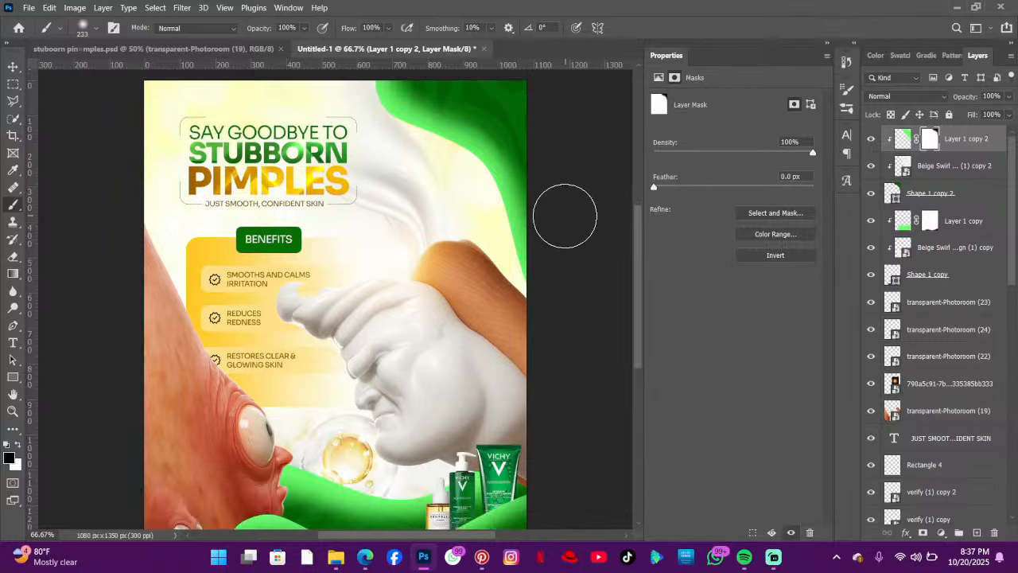
{"action": "scroll", "coordinate": [563, 223], "scroll_direction": "down", "scroll_amount": 3}
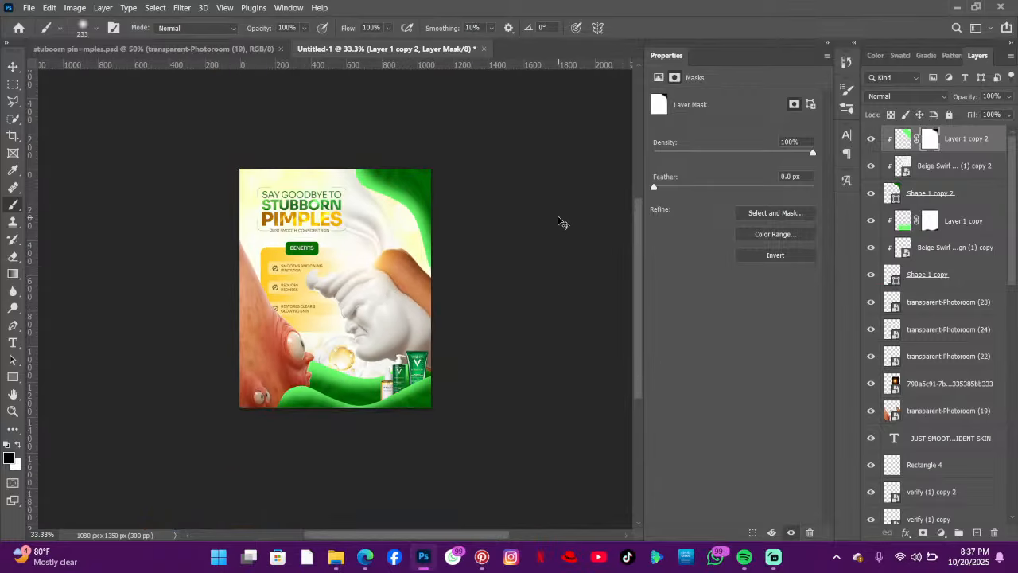
{"action": "scroll", "coordinate": [563, 223], "scroll_direction": "up", "scroll_amount": 1}
{"action": "scroll", "coordinate": [563, 223], "scroll_direction": "up", "scroll_amount": 1}
{"action": "scroll", "coordinate": [562, 222], "scroll_direction": "down", "scroll_amount": 1}
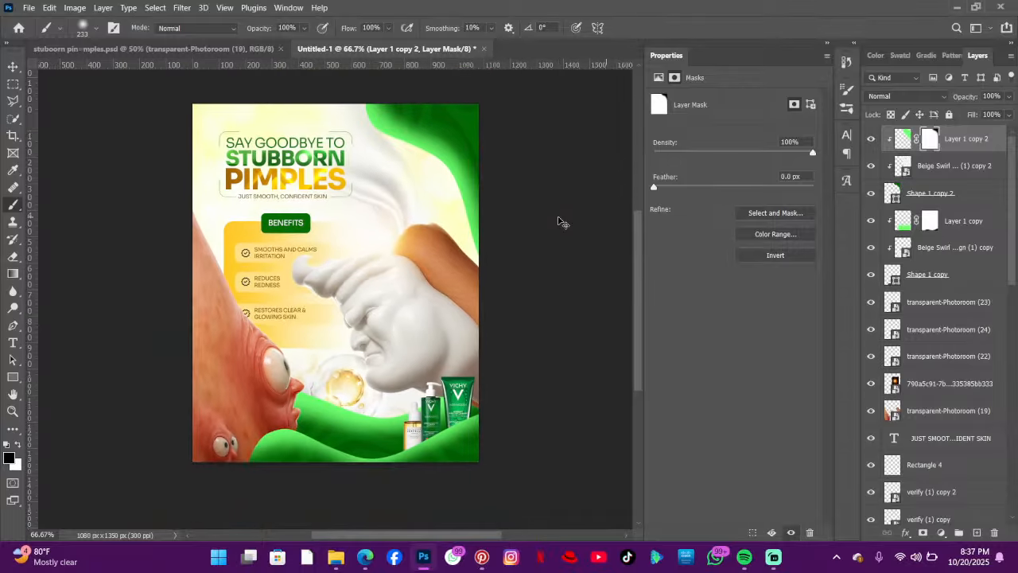
{"action": "scroll", "coordinate": [562, 222], "scroll_direction": "up", "scroll_amount": 1}
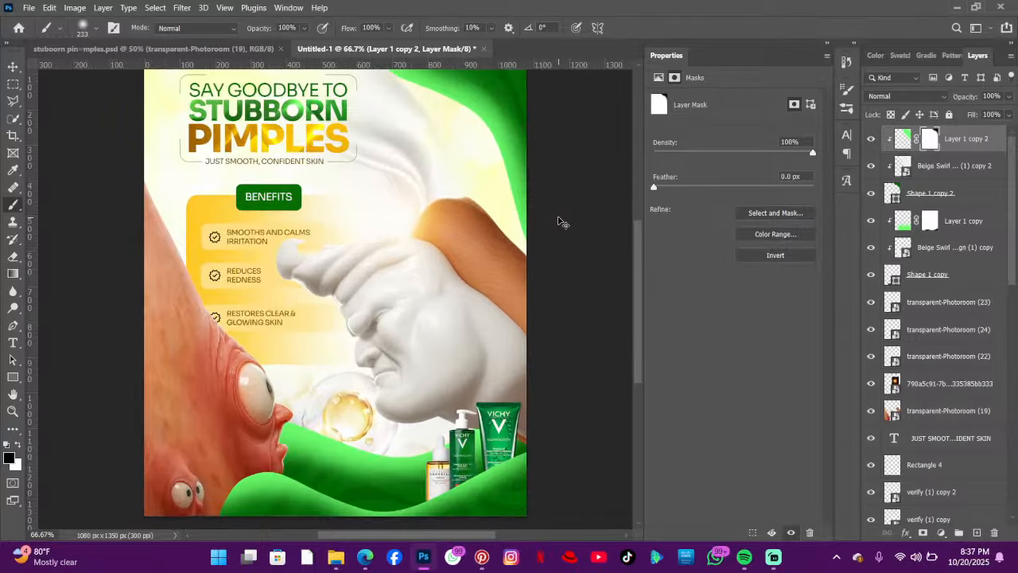
{"action": "scroll", "coordinate": [563, 222], "scroll_direction": "up", "scroll_amount": 1}
{"action": "scroll", "coordinate": [562, 222], "scroll_direction": "down", "scroll_amount": 1}
{"action": "scroll", "coordinate": [537, 217], "scroll_direction": "down", "scroll_amount": 5}
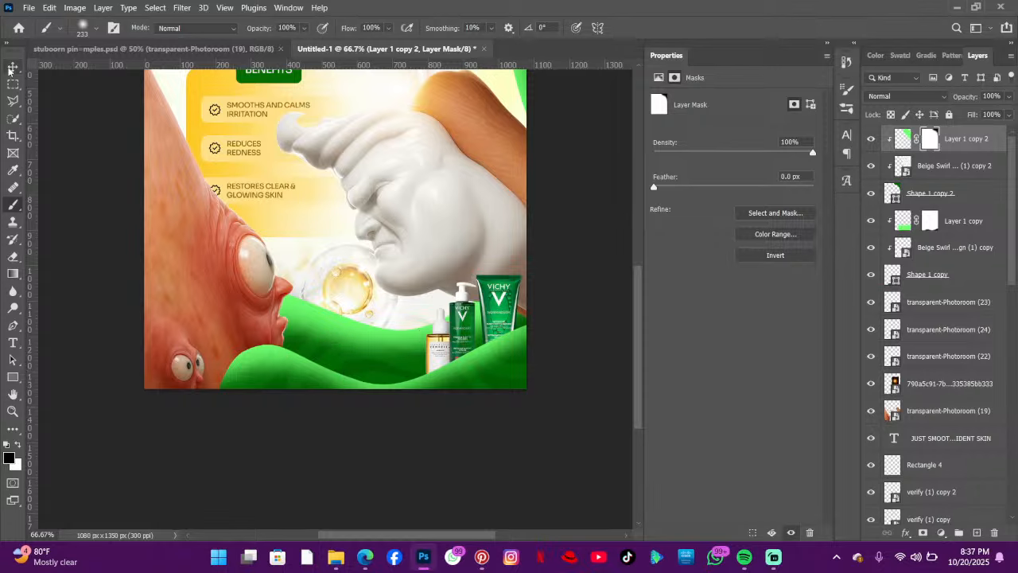
- Add an empty layer above the transparent-Photoroom (23) layer, directly beneath the front wave's Shape 1 copy
{"action": "left_click", "coordinate": [12, 67]}
{"action": "left_click", "coordinate": [238, 365]}
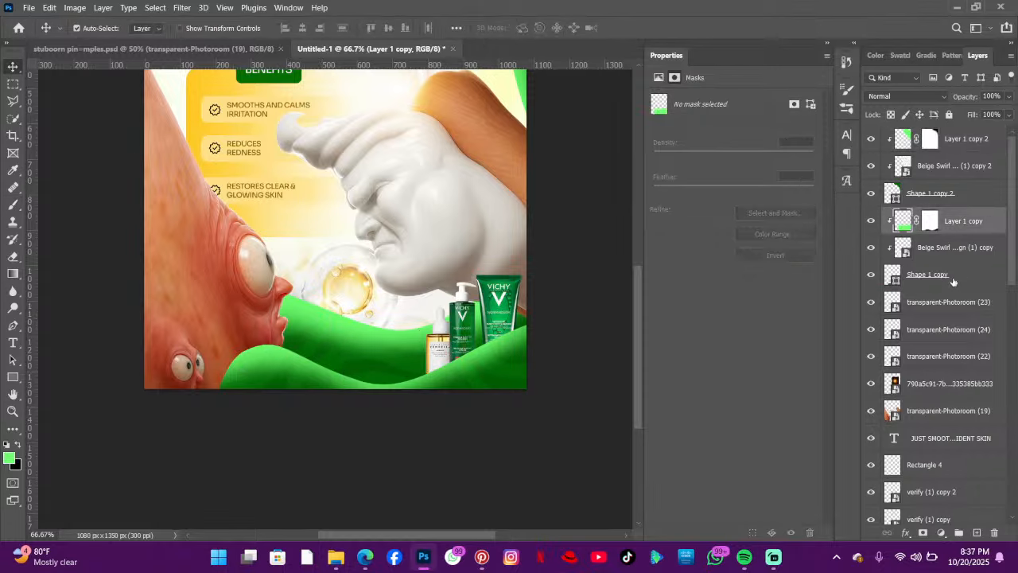
{"action": "left_click", "coordinate": [954, 278]}
{"action": "left_click", "coordinate": [944, 306]}
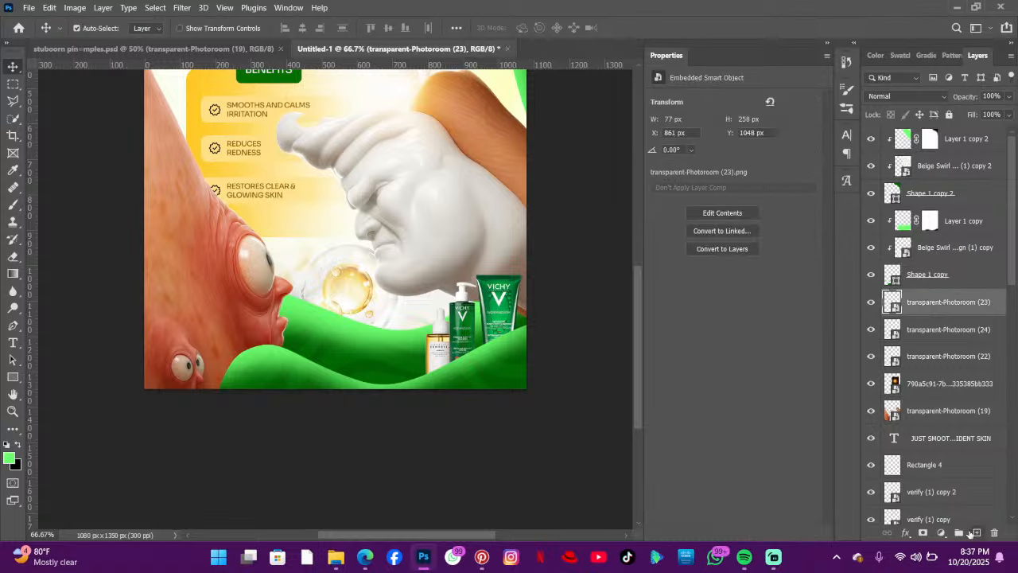
{"action": "left_click", "coordinate": [977, 532]}
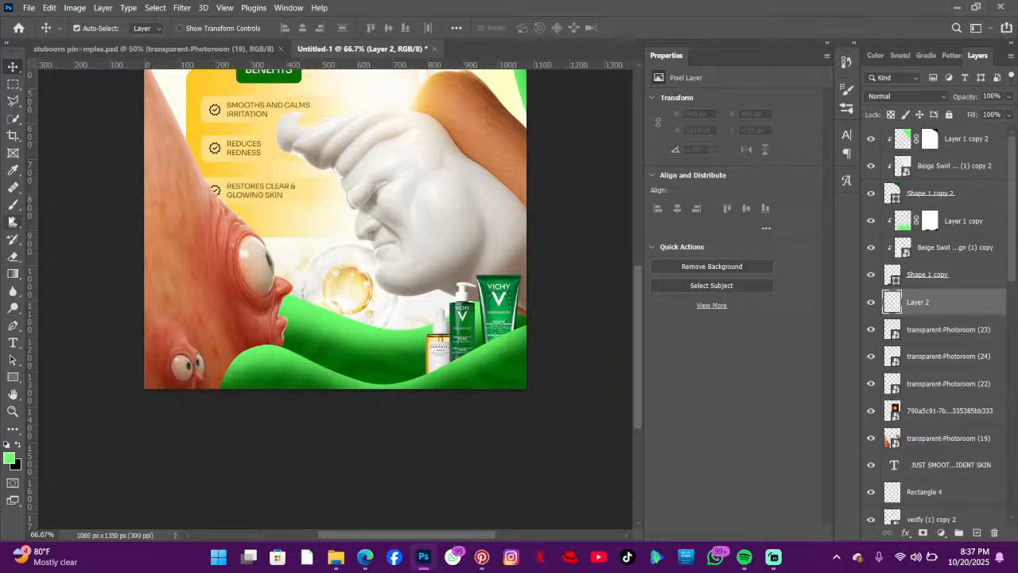
- Paint a soft black shadow about 429 px wide and 222 px high behind the front wave's crest with a 233 px brush
{"action": "left_click", "coordinate": [13, 203]}
{"action": "left_click", "coordinate": [870, 57]}
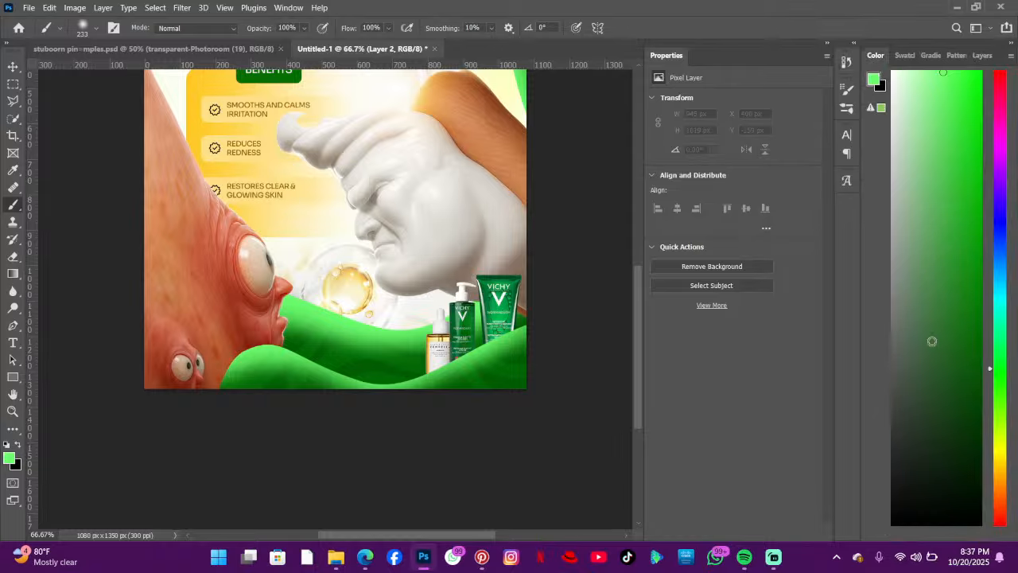
{"action": "left_click_drag", "start_coordinate": [932, 341], "coordinate": [920, 527]}
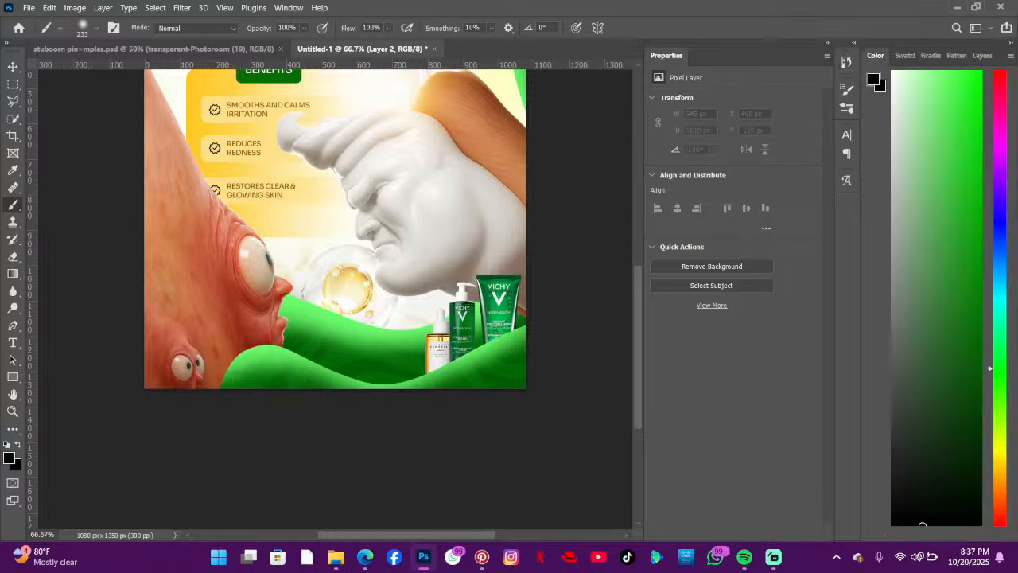
{"action": "left_click", "coordinate": [257, 370]}
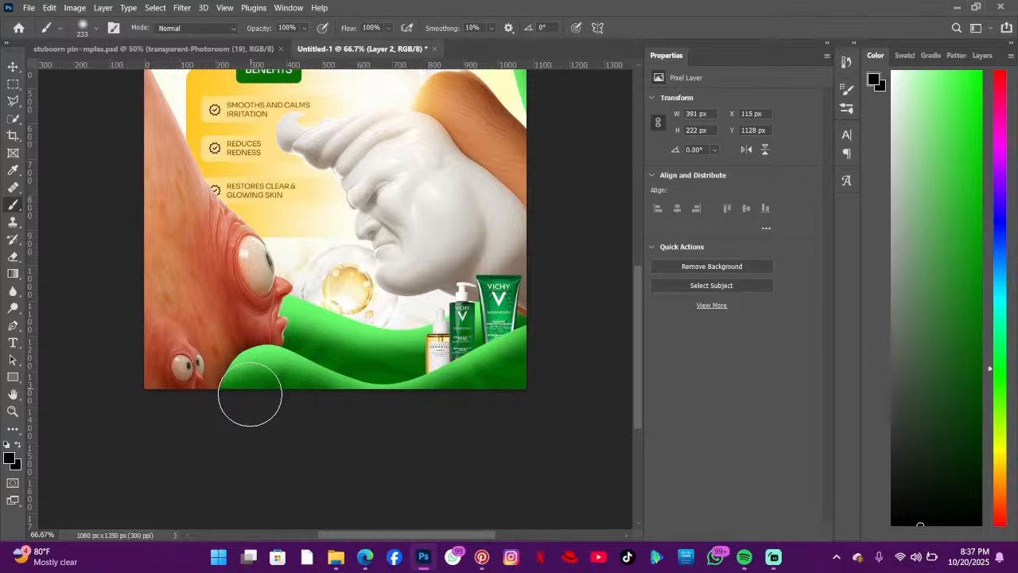
{"action": "mouse_move", "coordinate": [250, 395]}
{"action": "left_mouse_down"}
{"action": "mouse_move", "coordinate": [261, 367]}
{"action": "mouse_move", "coordinate": [275, 395]}
{"action": "left_mouse_up"}
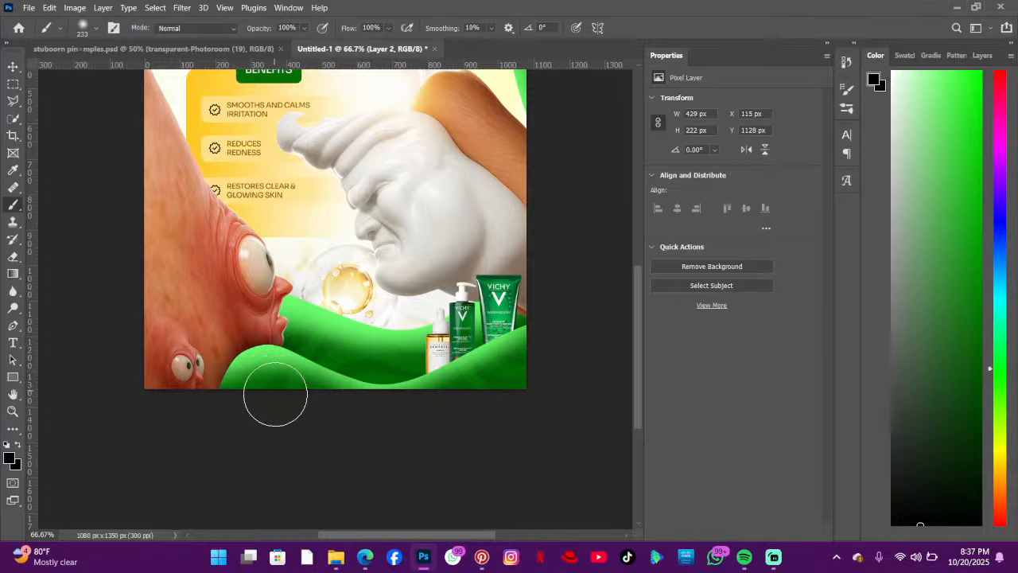
{"action": "scroll", "coordinate": [342, 326], "scroll_direction": "up", "scroll_amount": 1}
- Soften the front wave's shadow layer, Layer 2, to 74% fill and 85% opacity
{"action": "left_click", "coordinate": [12, 66]}
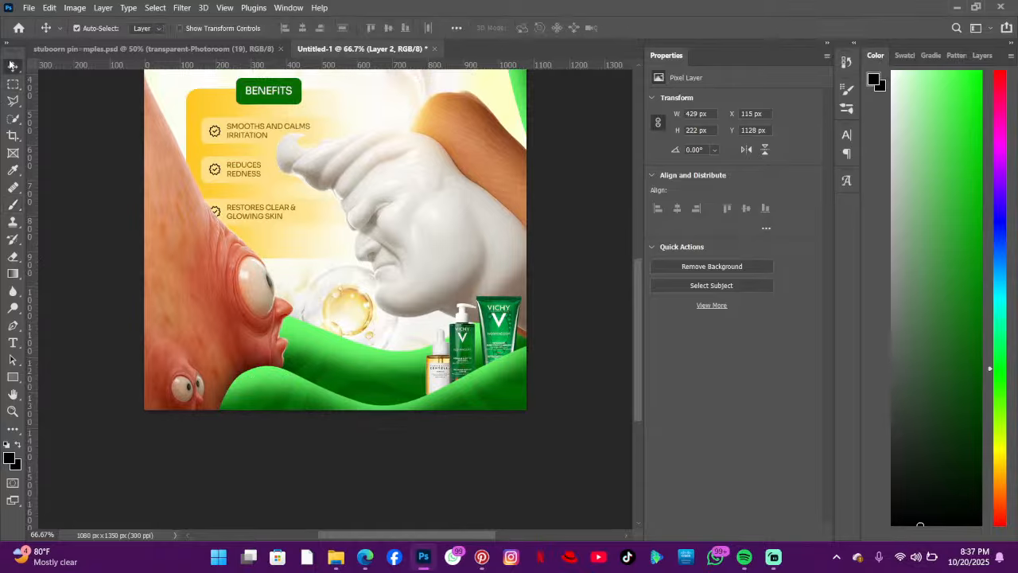
{"action": "left_click", "coordinate": [982, 54]}
{"action": "left_click_drag", "start_coordinate": [1009, 115], "coordinate": [1004, 134]}
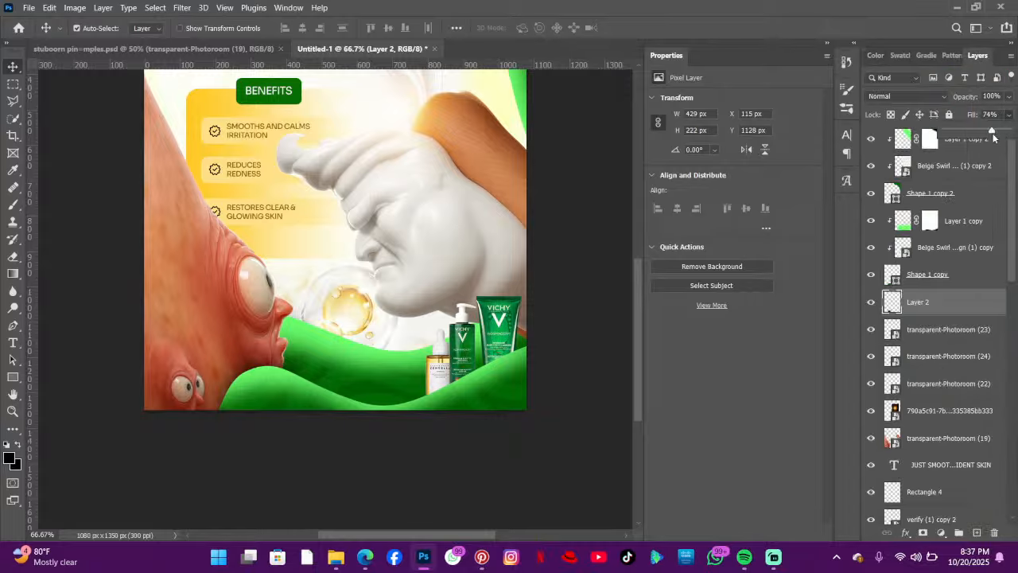
{"action": "left_click", "coordinate": [1007, 114]}
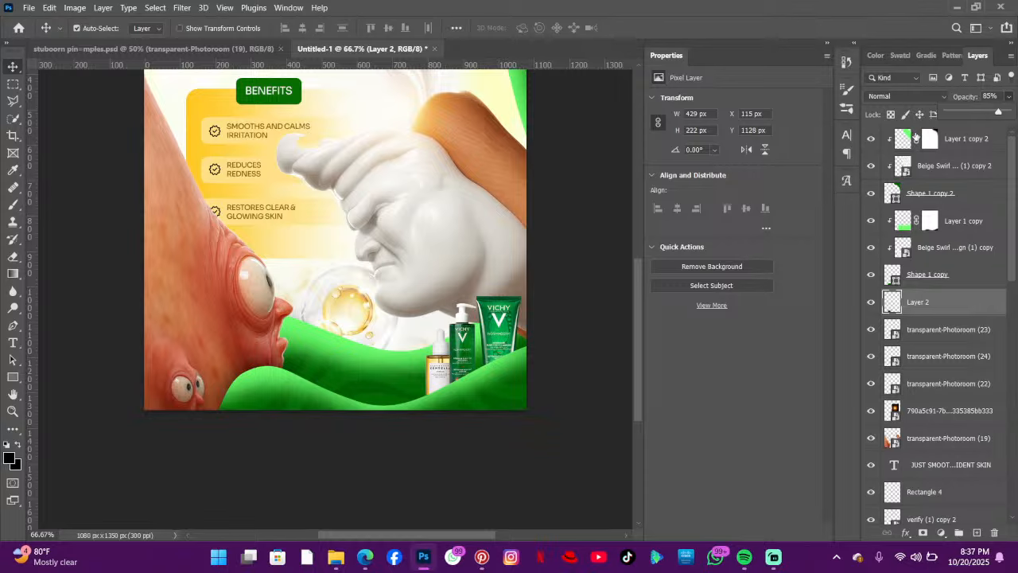
- Move the front wave's shadow to about X 90 px, Y 1152 px and compare the design with and without it
{"action": "left_click_drag", "start_coordinate": [239, 374], "coordinate": [312, 379]}
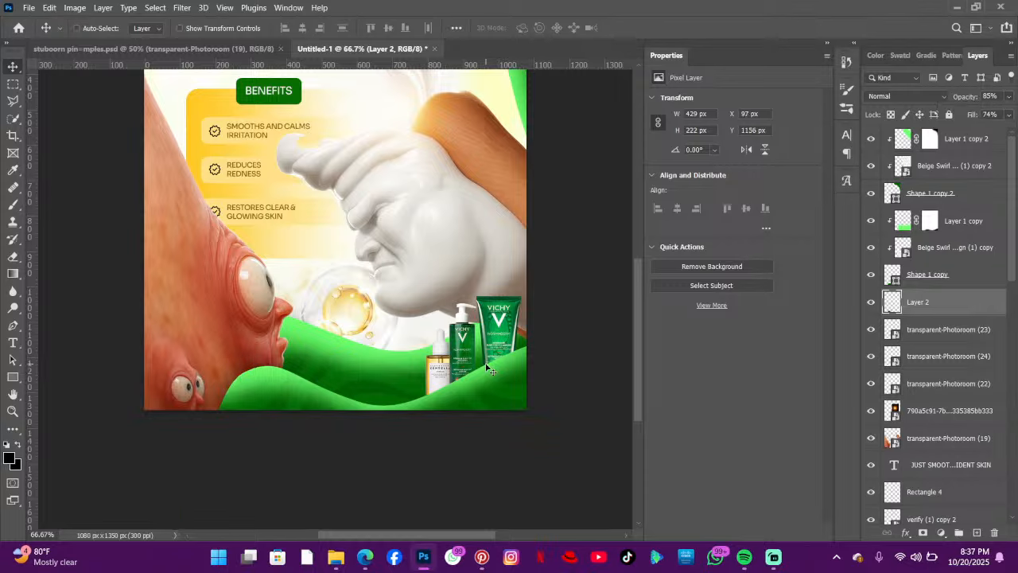
{"action": "key", "text": "ctrl+t"}
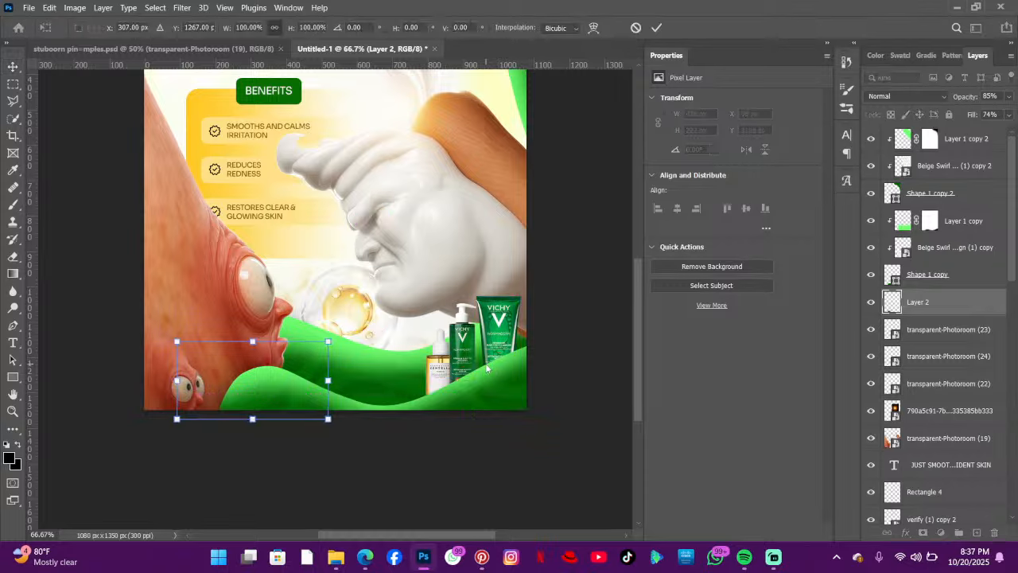
{"action": "key", "text": "Up"}
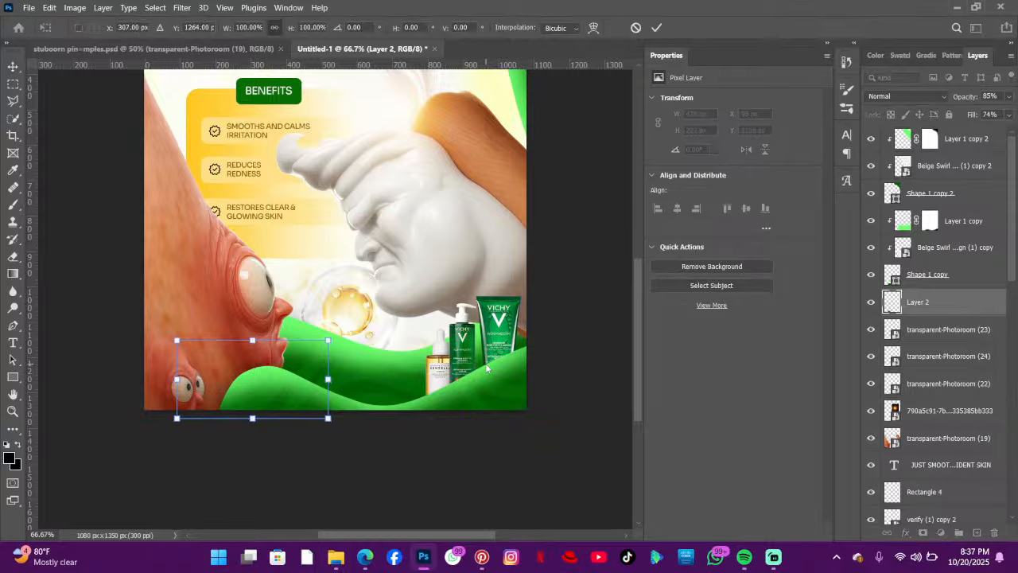
{"action": "key", "text": "Up"}
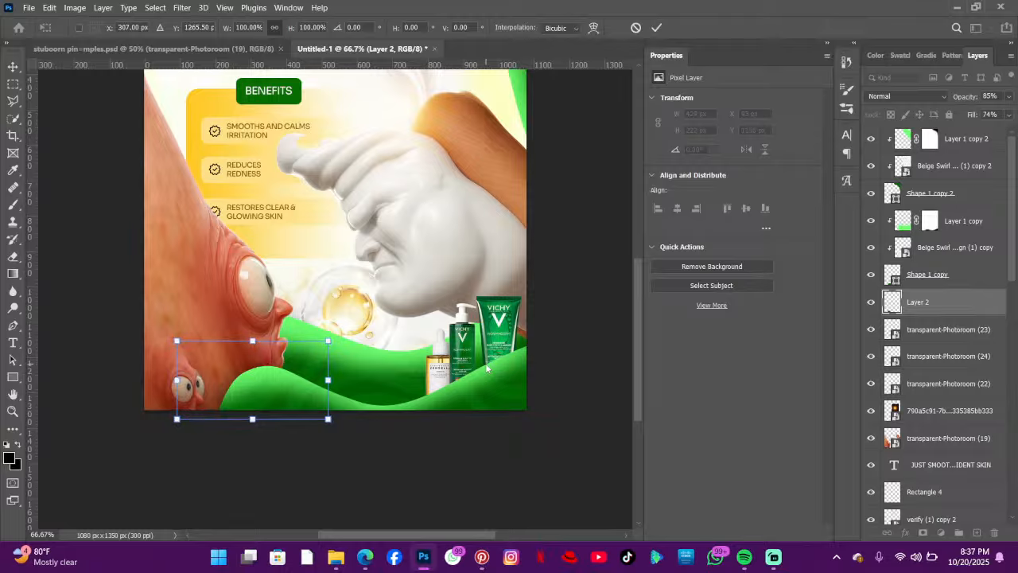
{"action": "key", "text": "Left"}
{"action": "key", "text": "Return"}
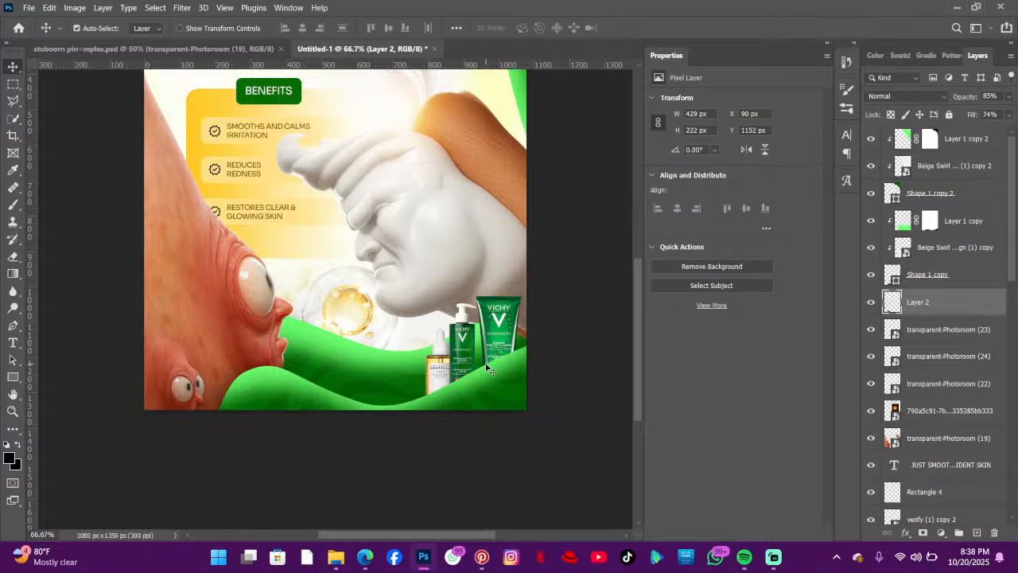
{"action": "left_click", "coordinate": [868, 307]}
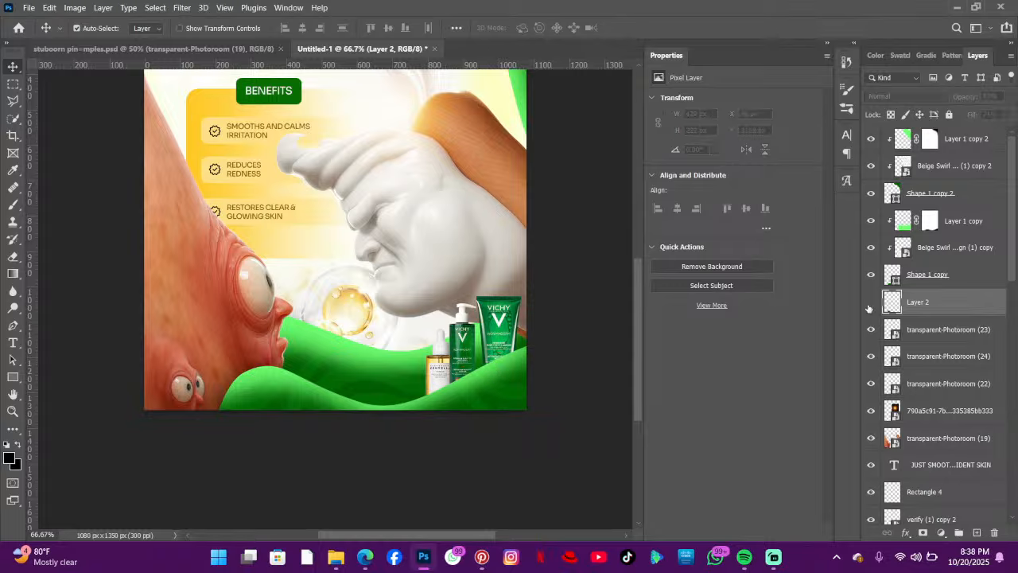
{"action": "left_click", "coordinate": [869, 307]}
{"action": "left_click", "coordinate": [869, 307]}
{"action": "left_click", "coordinate": [869, 307]}
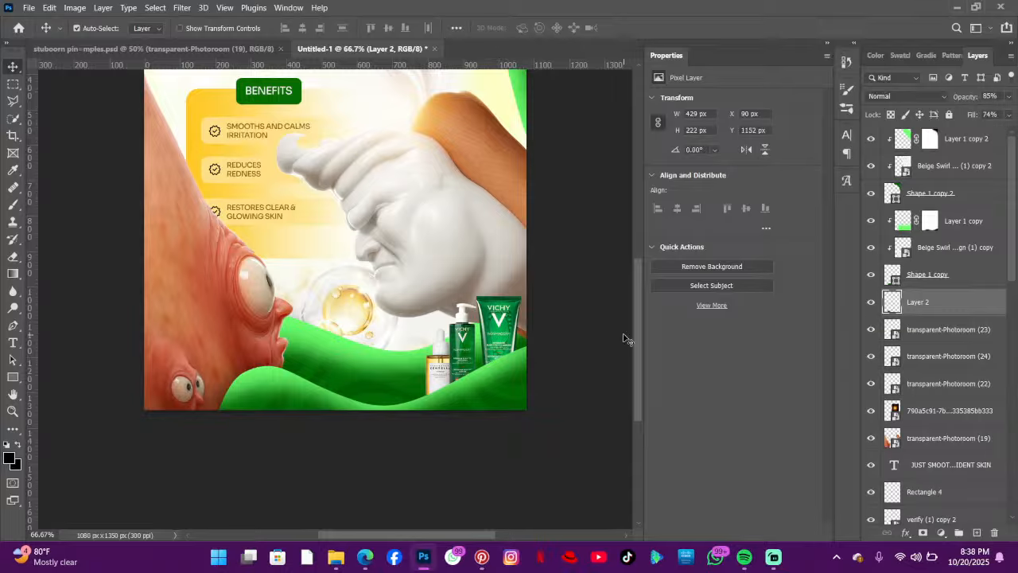
- Add a layer directly beneath the pimple character and paint a soft black shadow behind its face over the back wave
{"action": "left_click", "coordinate": [269, 355]}
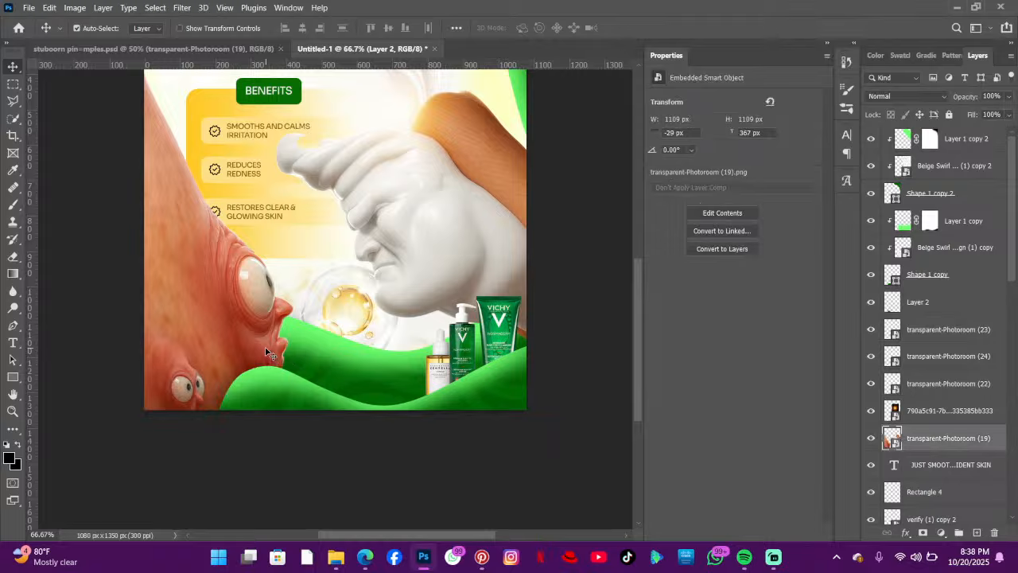
{"action": "left_click", "coordinate": [954, 464]}
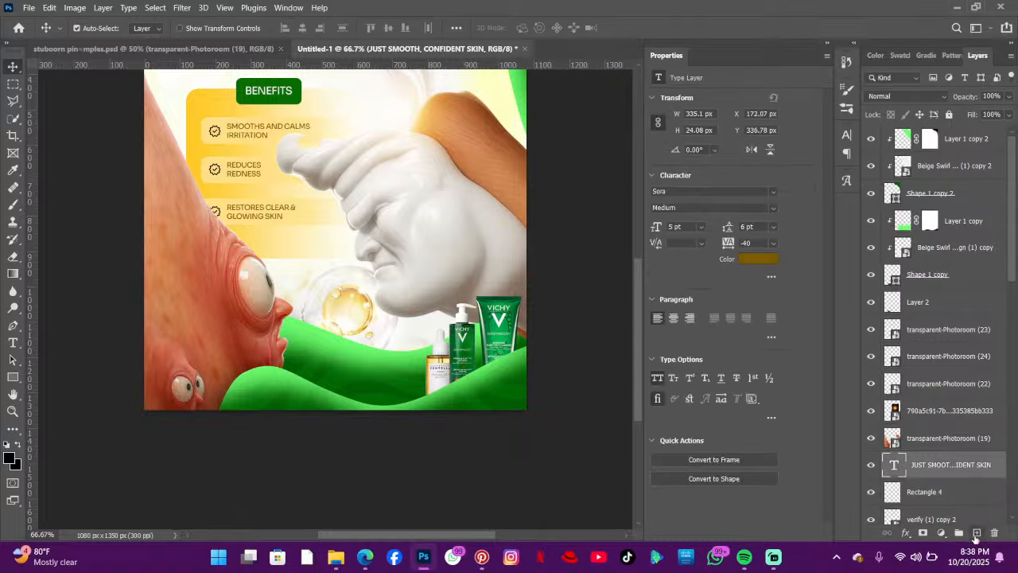
{"action": "left_click", "coordinate": [977, 532]}
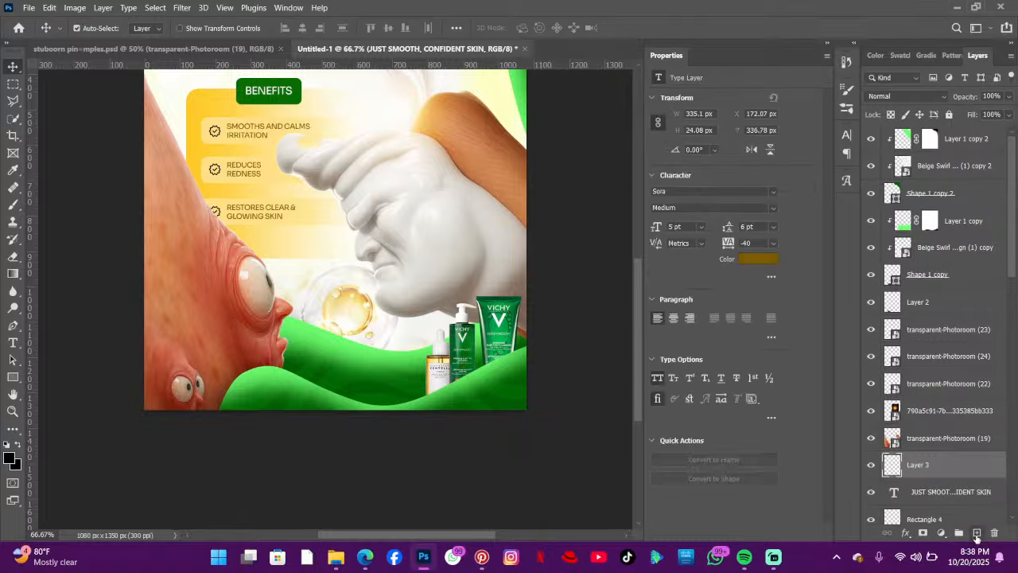
{"action": "left_click", "coordinate": [11, 208]}
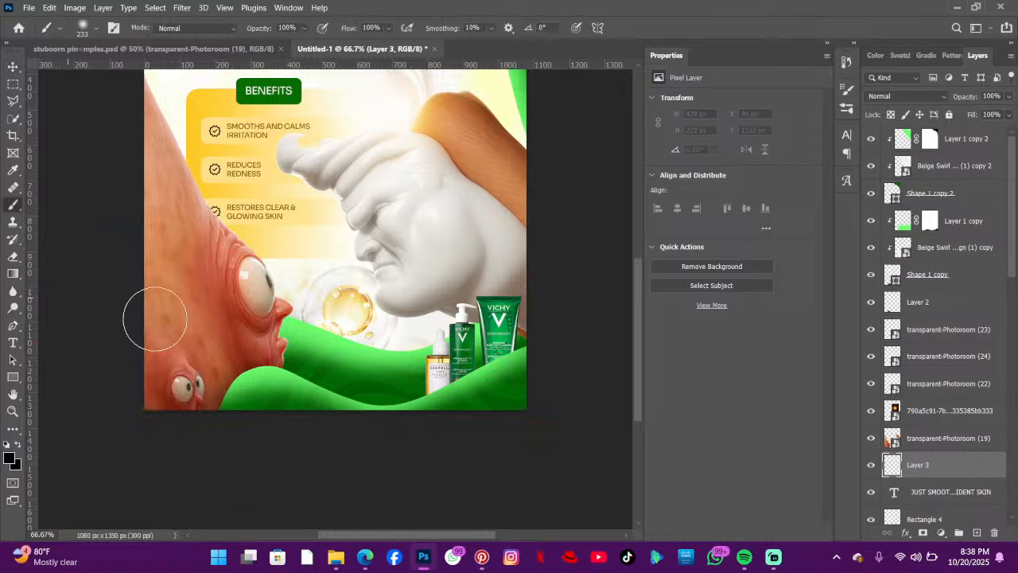
{"action": "mouse_move", "coordinate": [256, 354]}
{"action": "left_mouse_down"}
{"action": "mouse_move", "coordinate": [239, 361]}
{"action": "mouse_move", "coordinate": [246, 350]}
{"action": "mouse_move", "coordinate": [171, 352]}
{"action": "mouse_move", "coordinate": [258, 342]}
{"action": "left_mouse_up"}
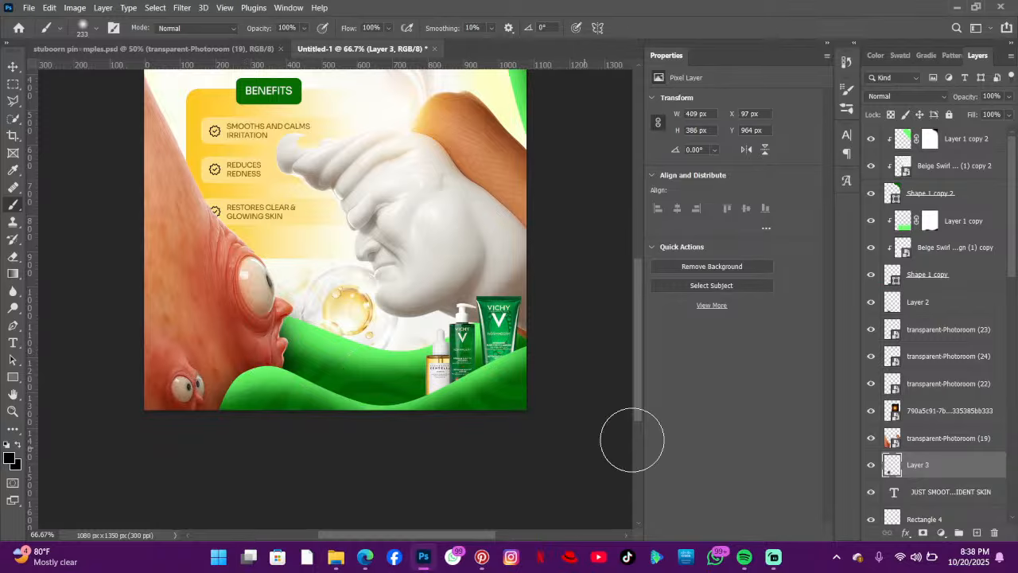
- Set the character's shadow layer, Layer 3, to 67% fill and 90% opacity, and hide it to compare the effect
{"action": "left_click", "coordinate": [1012, 117]}
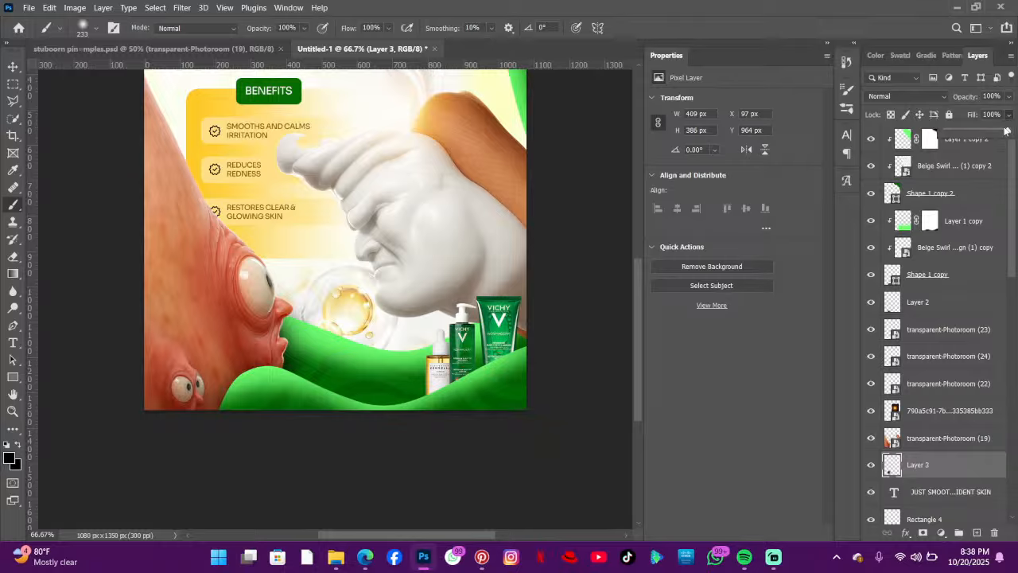
{"action": "left_click_drag", "start_coordinate": [1008, 132], "coordinate": [990, 133]}
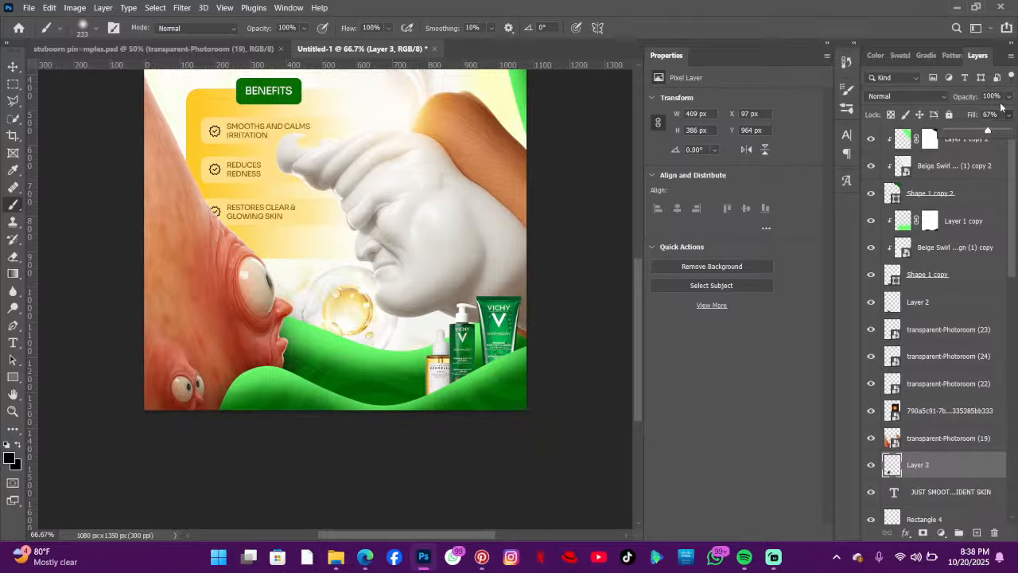
{"action": "left_click", "coordinate": [1008, 99]}
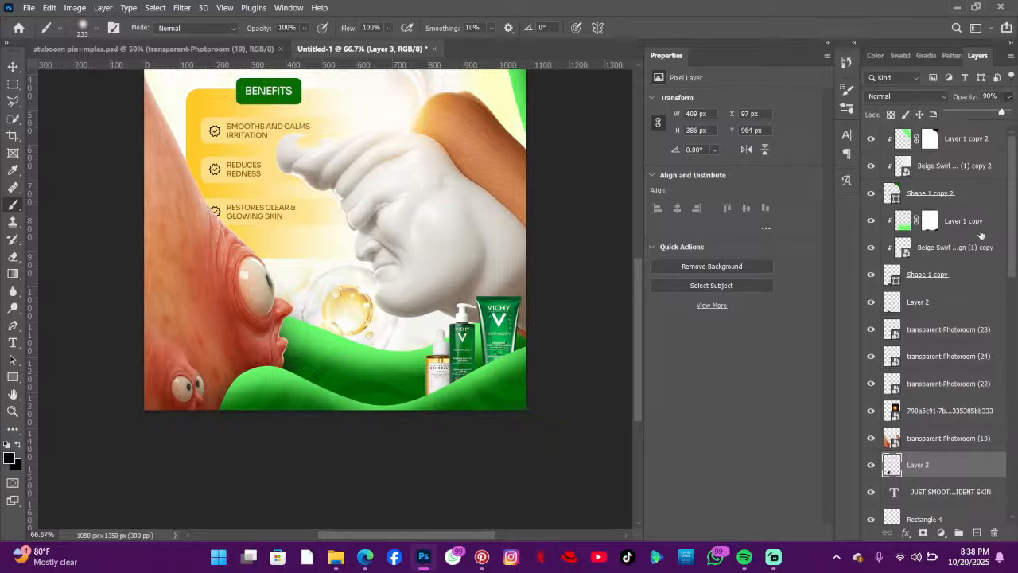
{"action": "left_click", "coordinate": [872, 467]}
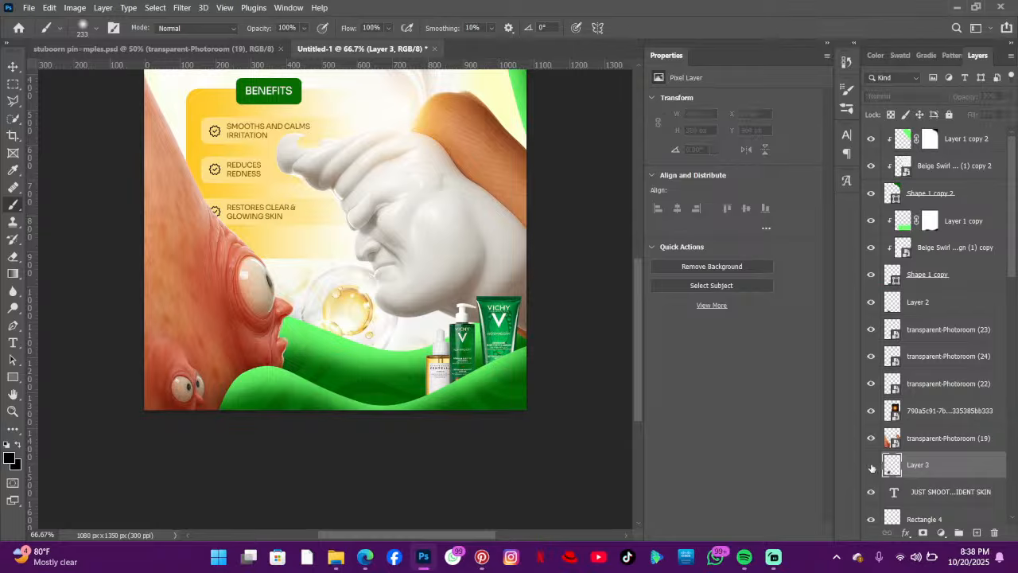
- Show the character's shadow, Layer 3, again, add a layer mask and brush black near the eye to hide the excess shadow
{"action": "left_click", "coordinate": [871, 467]}
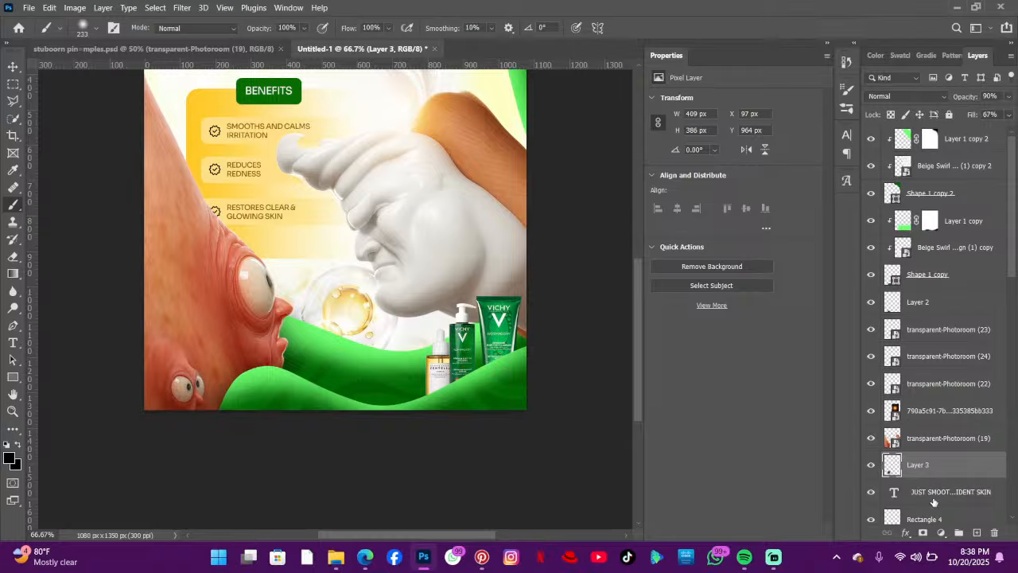
{"action": "left_click", "coordinate": [922, 532]}
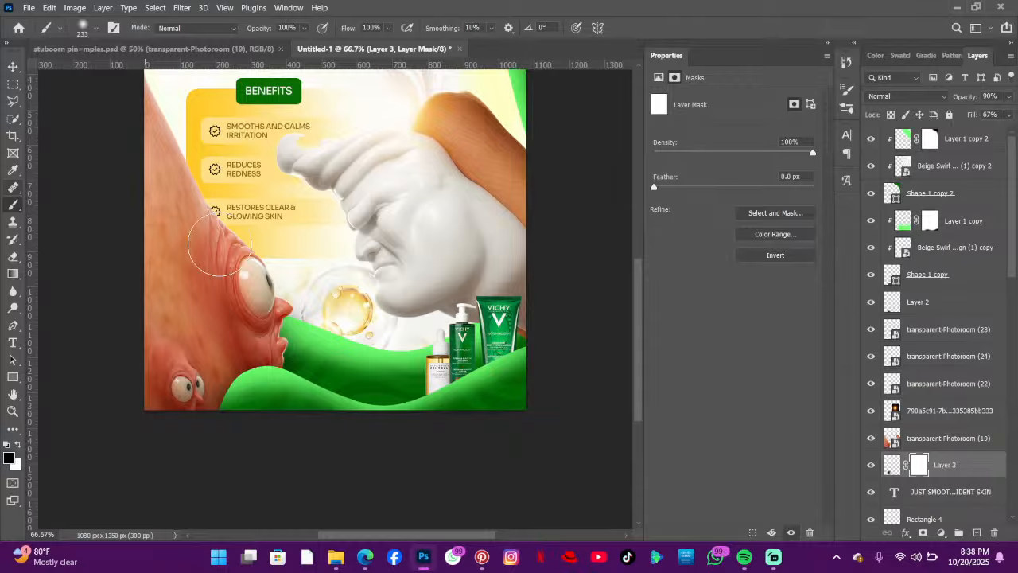
{"action": "mouse_move", "coordinate": [266, 299]}
{"action": "left_mouse_down"}
{"action": "mouse_move", "coordinate": [286, 288]}
{"action": "mouse_move", "coordinate": [275, 276]}
{"action": "mouse_move", "coordinate": [294, 290]}
{"action": "left_mouse_up"}
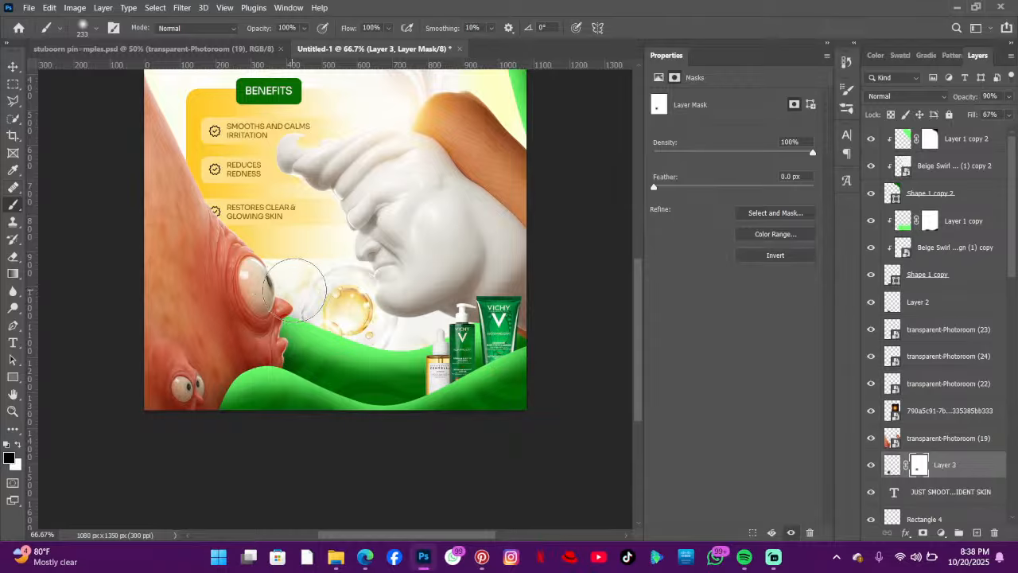
- Examine the whole flyer from headline to bottom waves to judge the shadows and the space left on the back wave
{"action": "left_click", "coordinate": [15, 67]}
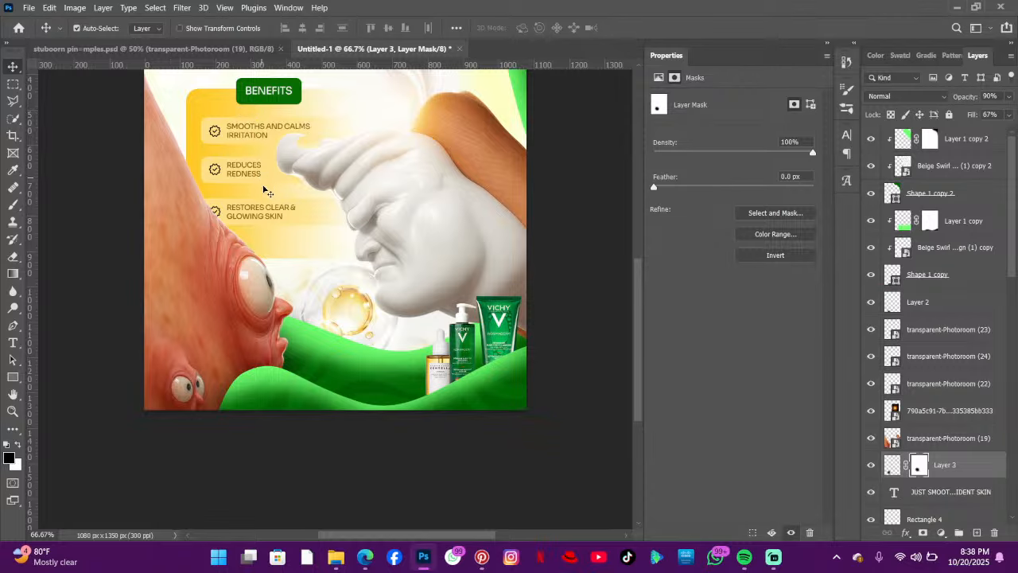
{"action": "scroll", "coordinate": [318, 326], "scroll_direction": "up", "scroll_amount": 5}
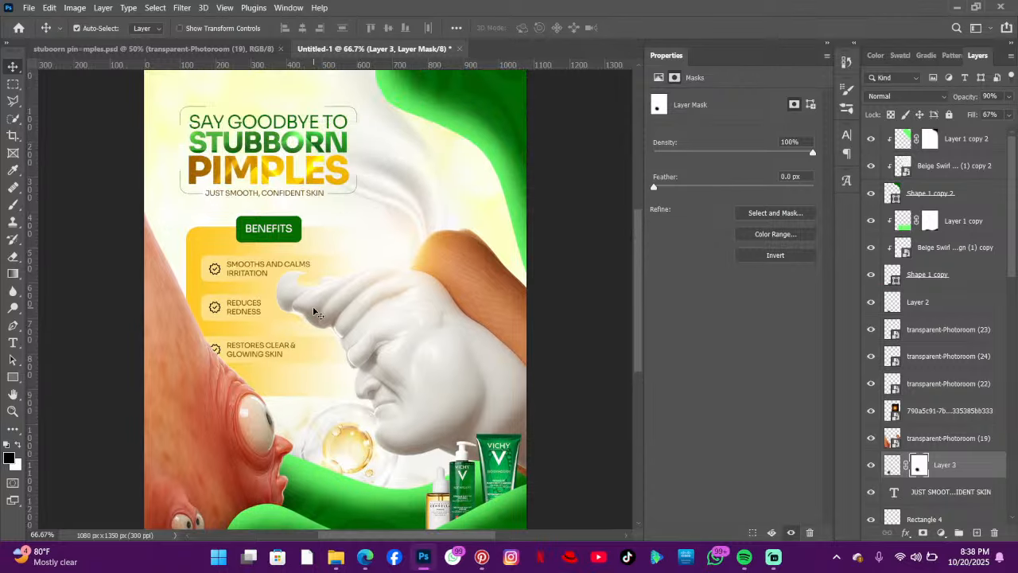
{"action": "scroll", "coordinate": [337, 301], "scroll_direction": "down", "scroll_amount": 3}
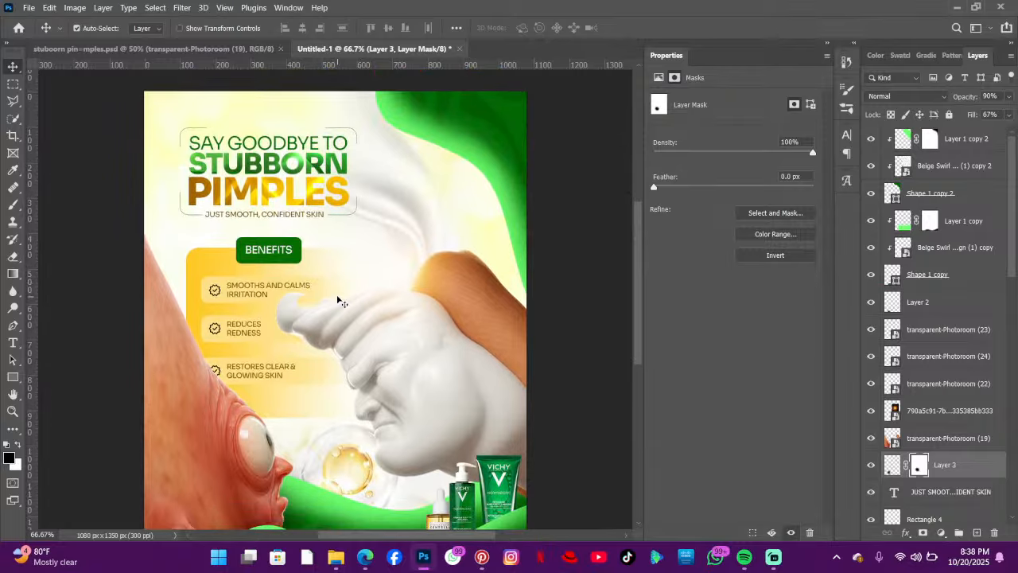
{"action": "scroll", "coordinate": [337, 301], "scroll_direction": "down", "scroll_amount": 6}
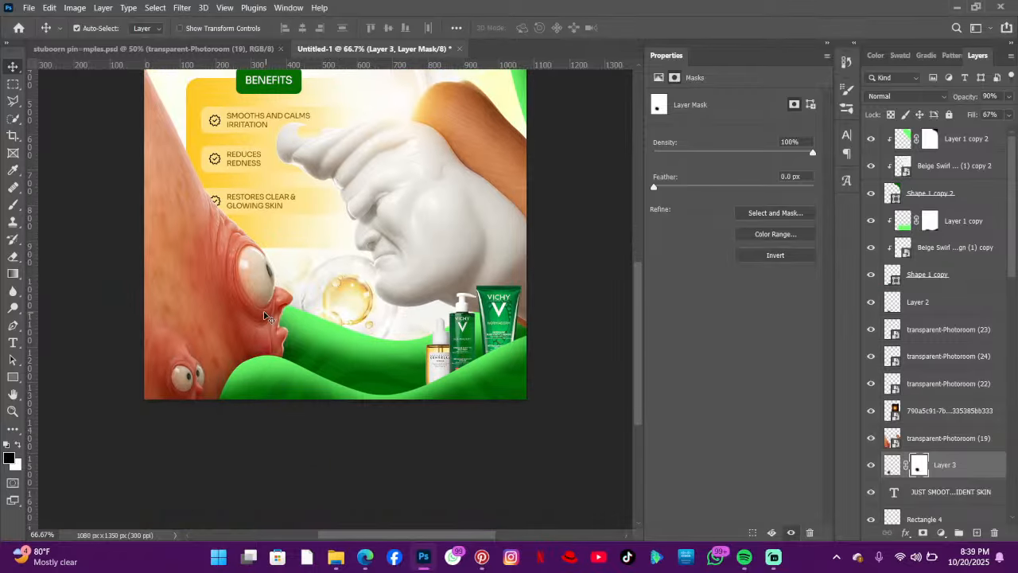
{"action": "scroll", "coordinate": [266, 317], "scroll_direction": "up", "scroll_amount": 8}
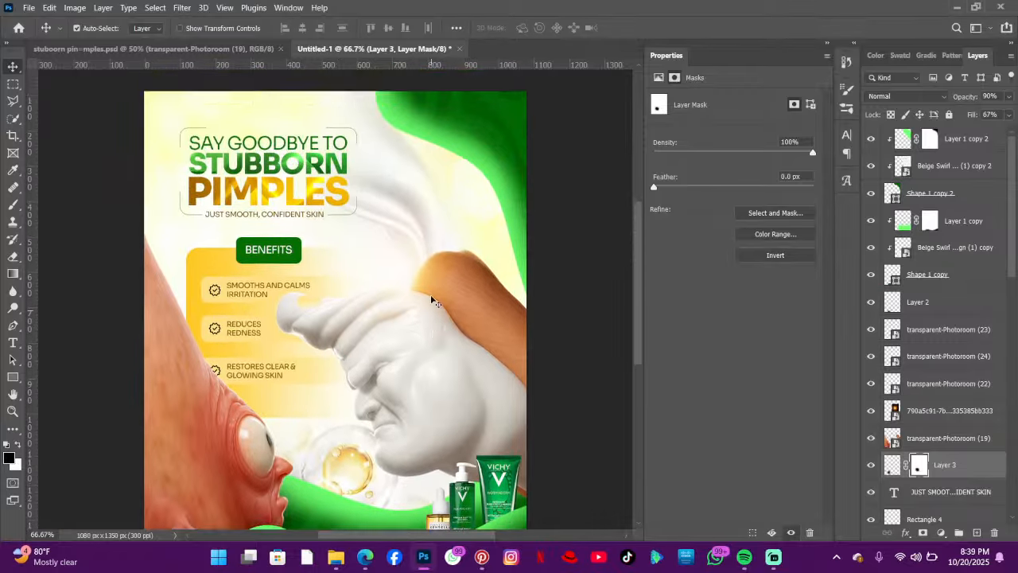
{"action": "scroll", "coordinate": [432, 301], "scroll_direction": "down", "scroll_amount": 4}
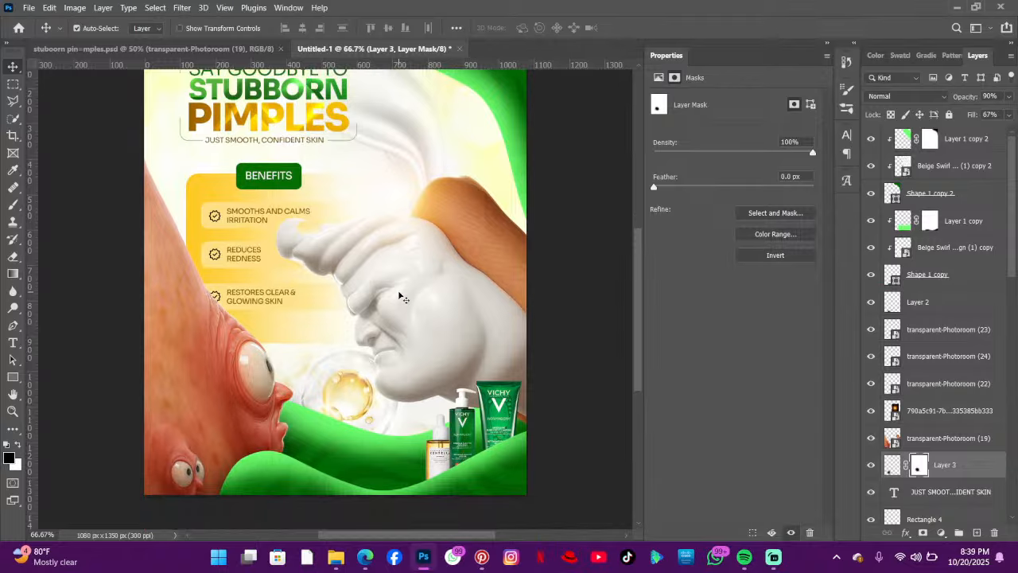
{"action": "scroll", "coordinate": [398, 297], "scroll_direction": "down", "scroll_amount": 1}
{"action": "scroll", "coordinate": [348, 377], "scroll_direction": "down", "scroll_amount": 2}
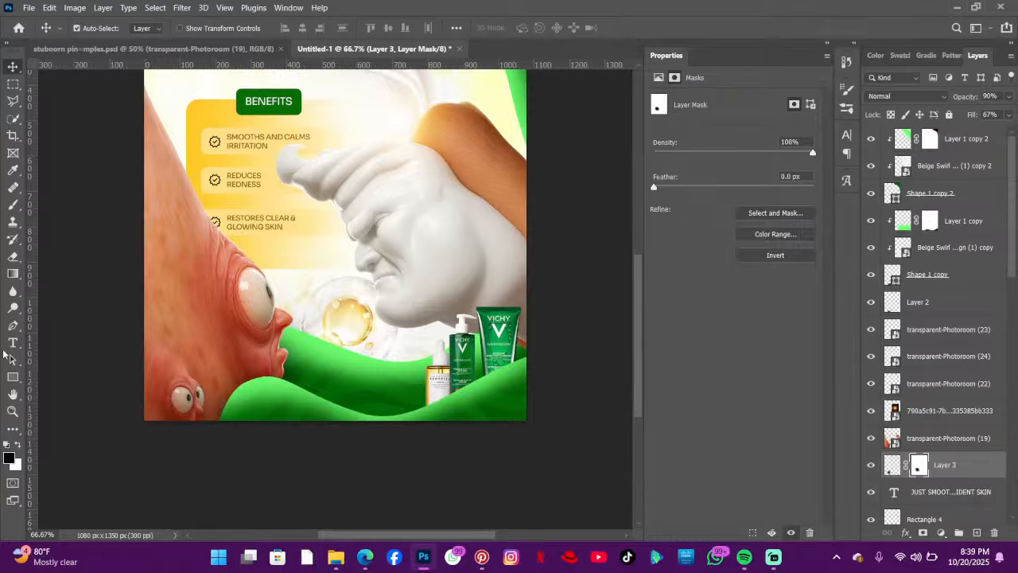
- Draw a black rectangle about 384 × 113 px directly above the back wave's Layer 1 and round its corners to 28 px
{"action": "left_click", "coordinate": [12, 377]}
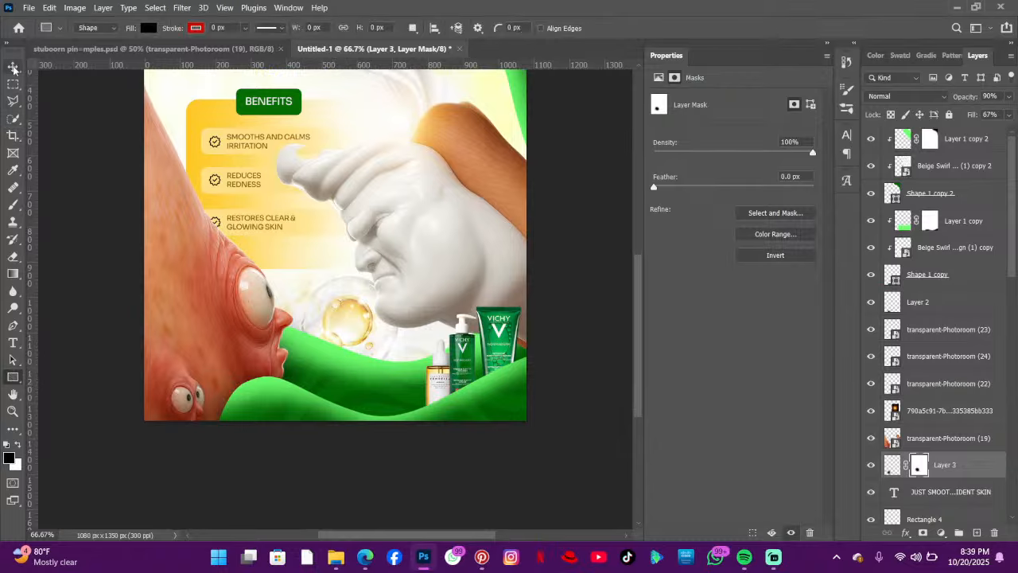
{"action": "left_click", "coordinate": [12, 66]}
{"action": "left_click", "coordinate": [358, 386]}
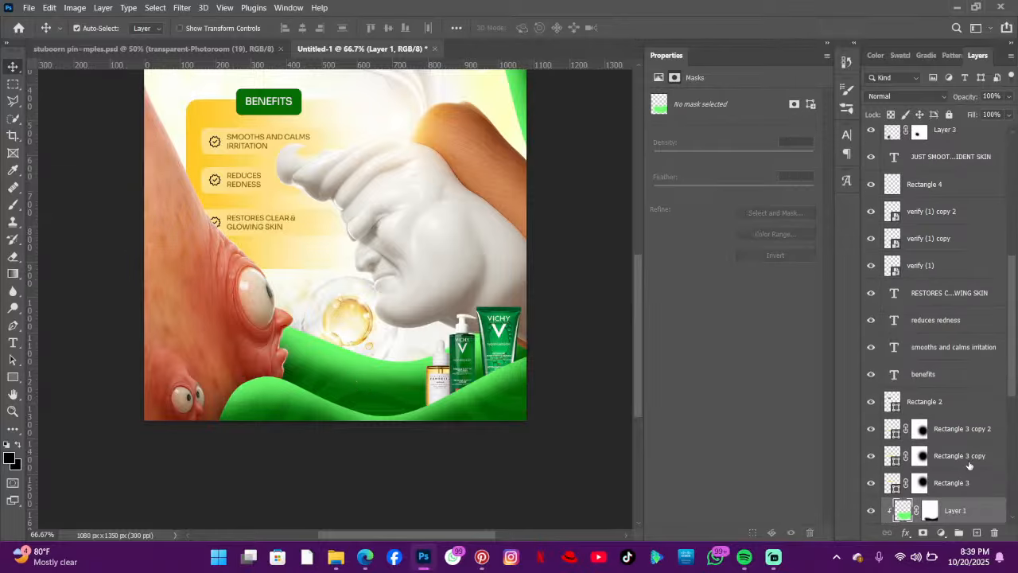
{"action": "left_click", "coordinate": [17, 379]}
{"action": "left_click_drag", "start_coordinate": [301, 366], "coordinate": [434, 406]}
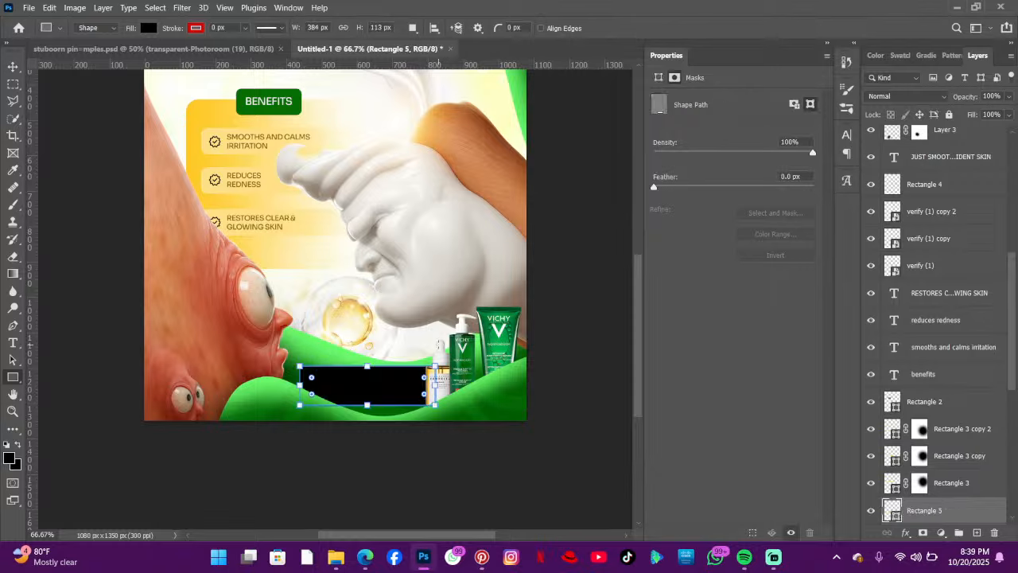
{"action": "left_click", "coordinate": [659, 77]}
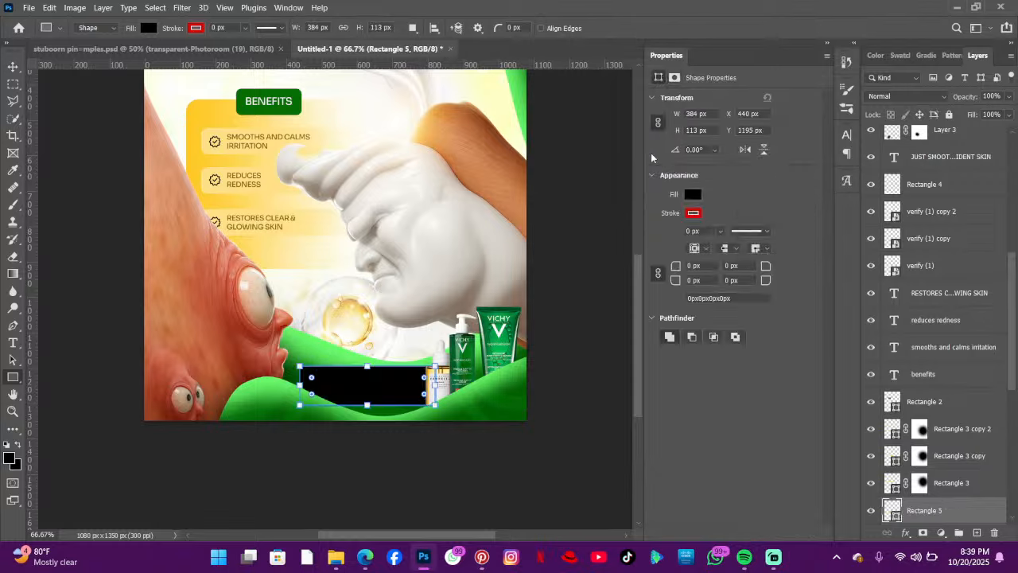
{"action": "left_click_drag", "start_coordinate": [675, 271], "coordinate": [695, 268]}
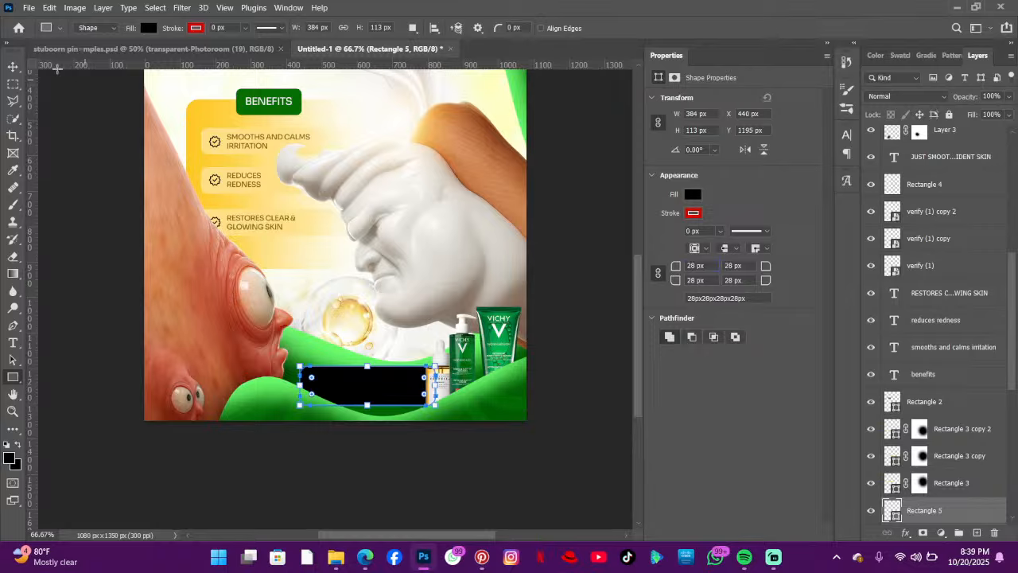
- Move the rounded rectangle to about X 468 px, Y 1193 px and fill it with the recently used dark green
{"action": "left_click", "coordinate": [13, 66]}
{"action": "left_click_drag", "start_coordinate": [369, 388], "coordinate": [378, 390]}
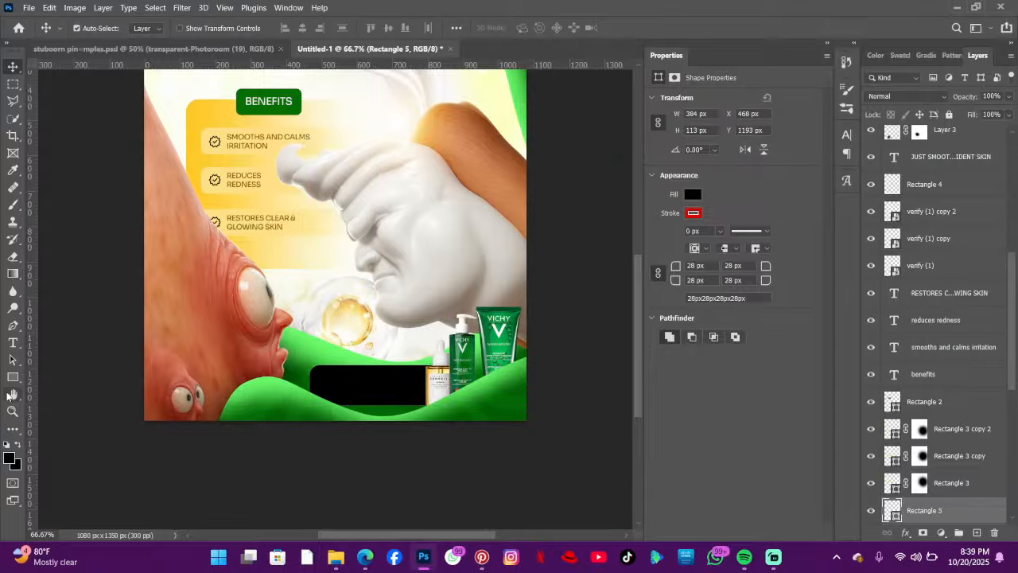
{"action": "left_click", "coordinate": [12, 377]}
{"action": "left_click", "coordinate": [148, 27]}
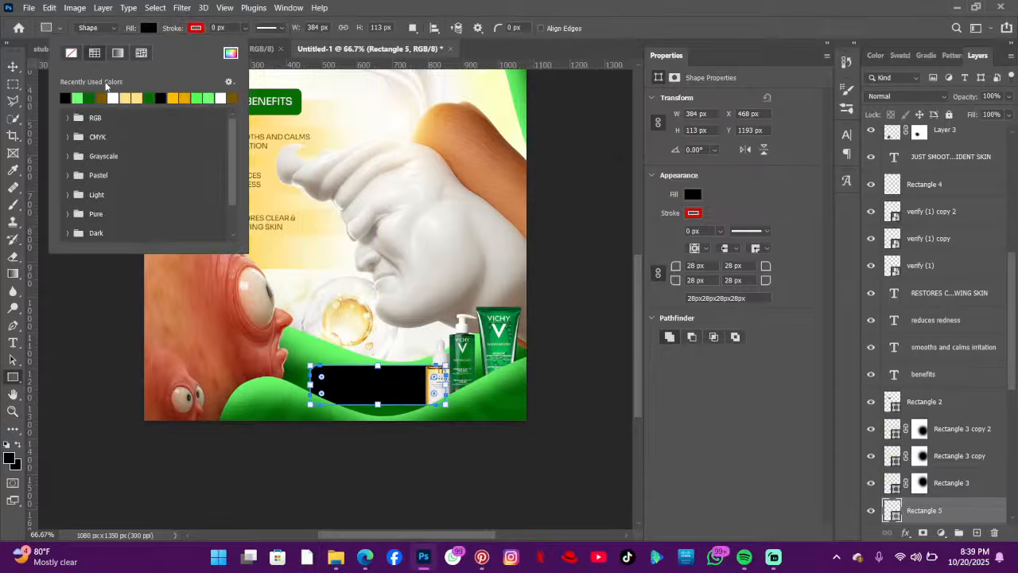
{"action": "left_click", "coordinate": [89, 97]}
{"action": "left_click", "coordinate": [13, 65]}
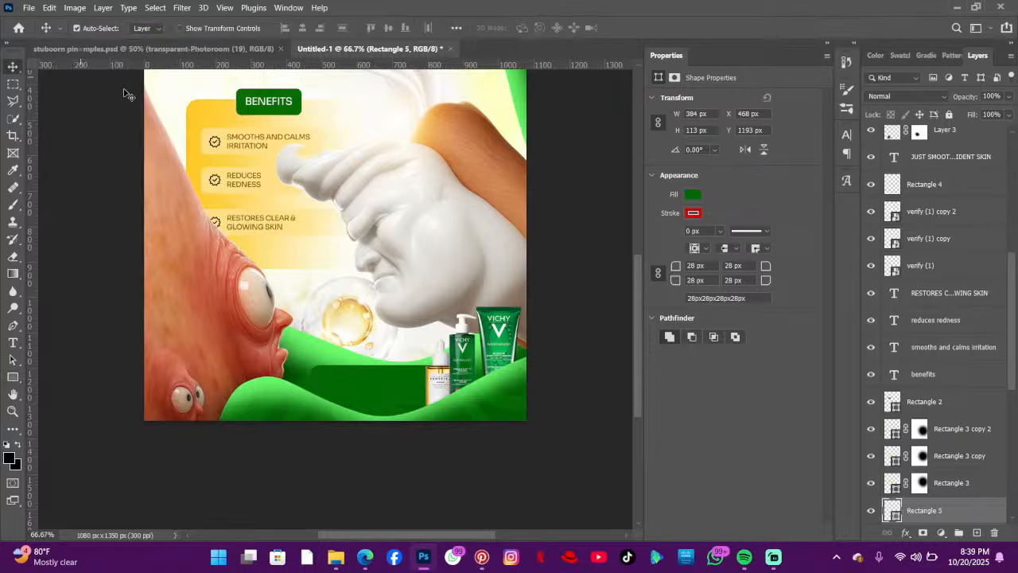
- Blend the dark green rectangle in Overlay mode and shift it to about X 477 px, Y 1207 px
{"action": "left_click", "coordinate": [907, 96]}
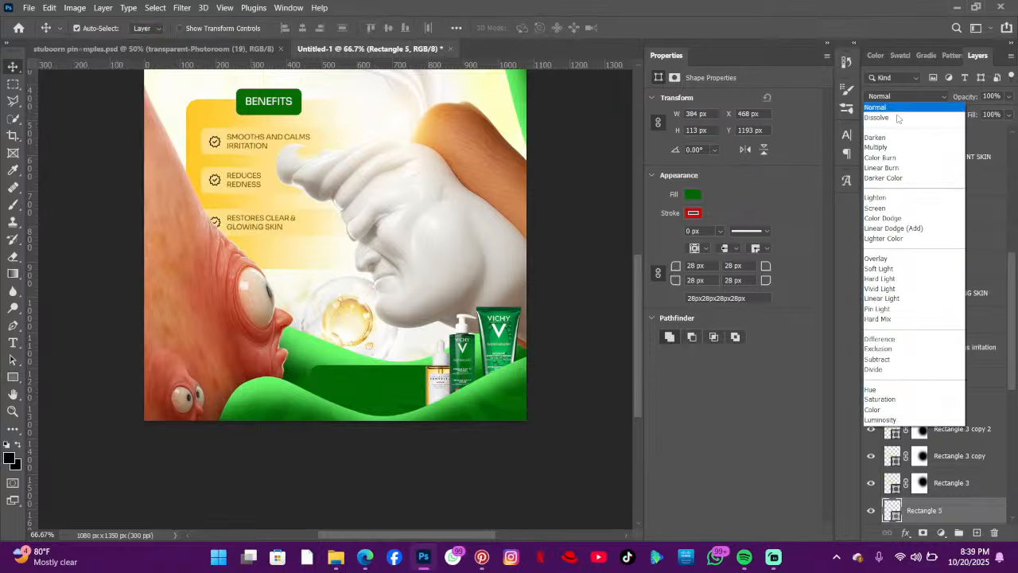
{"action": "left_click", "coordinate": [880, 255]}
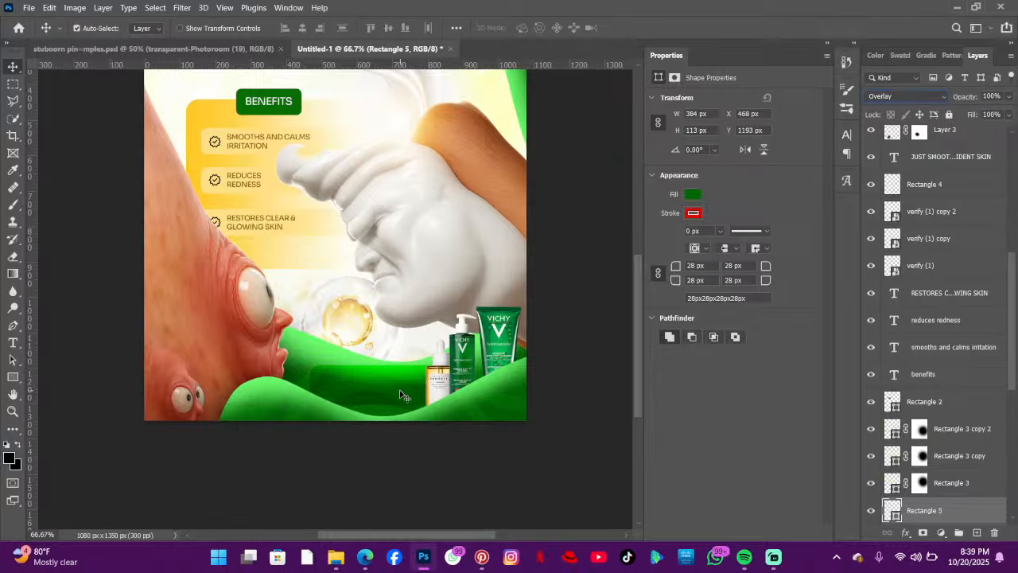
{"action": "left_click_drag", "start_coordinate": [399, 390], "coordinate": [404, 397]}
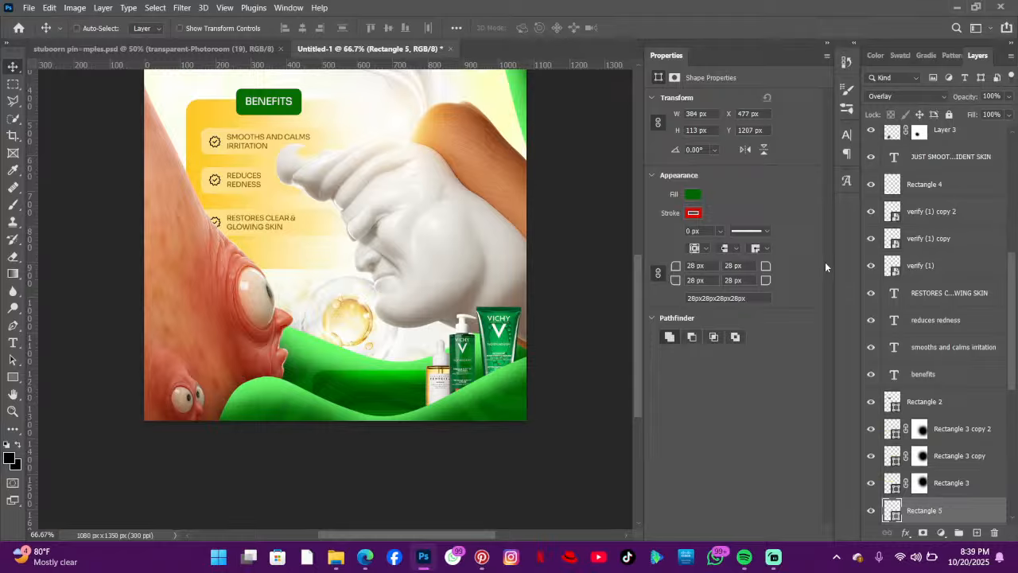
- Duplicate the Overlay rectangle in place to deepen its tint on the back wave
{"action": "key", "text": "ctrl+j"}
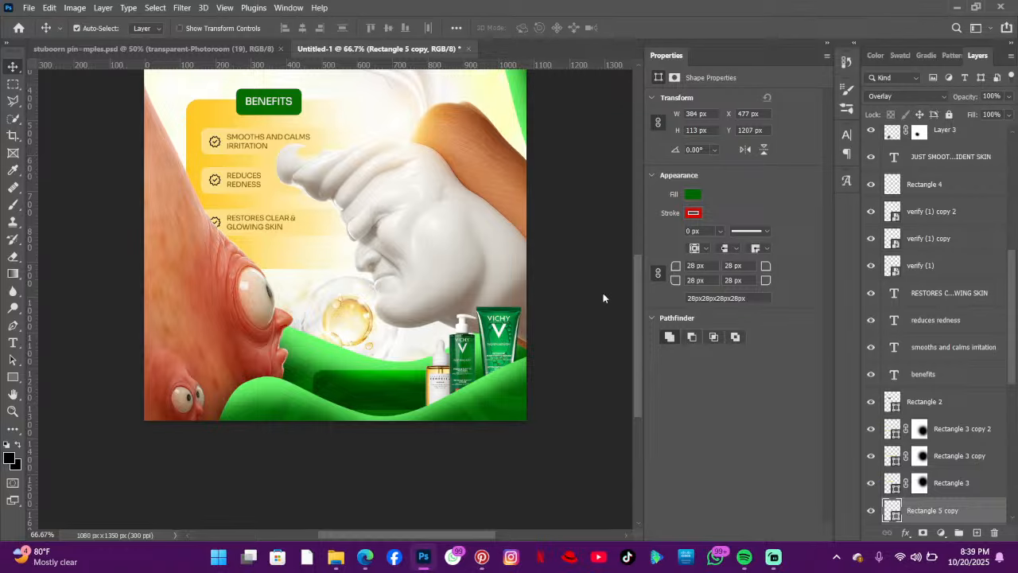
{"action": "scroll", "coordinate": [376, 364], "scroll_direction": "down", "scroll_amount": 2}
{"action": "scroll", "coordinate": [417, 374], "scroll_direction": "up", "scroll_amount": 1}
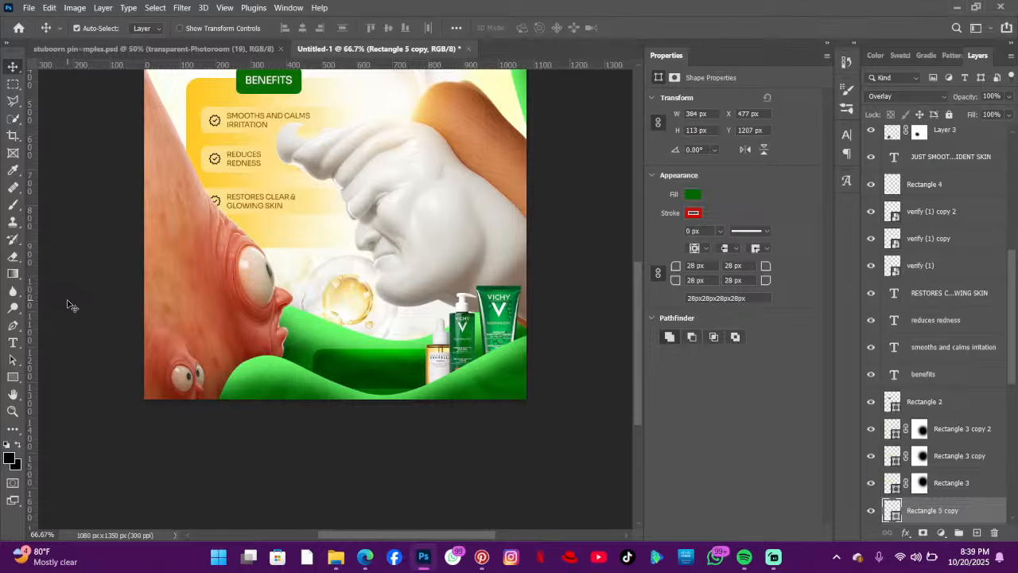
{"action": "scroll", "coordinate": [200, 350], "scroll_direction": "down", "scroll_amount": 2}
{"action": "scroll", "coordinate": [201, 350], "scroll_direction": "up", "scroll_amount": 5}
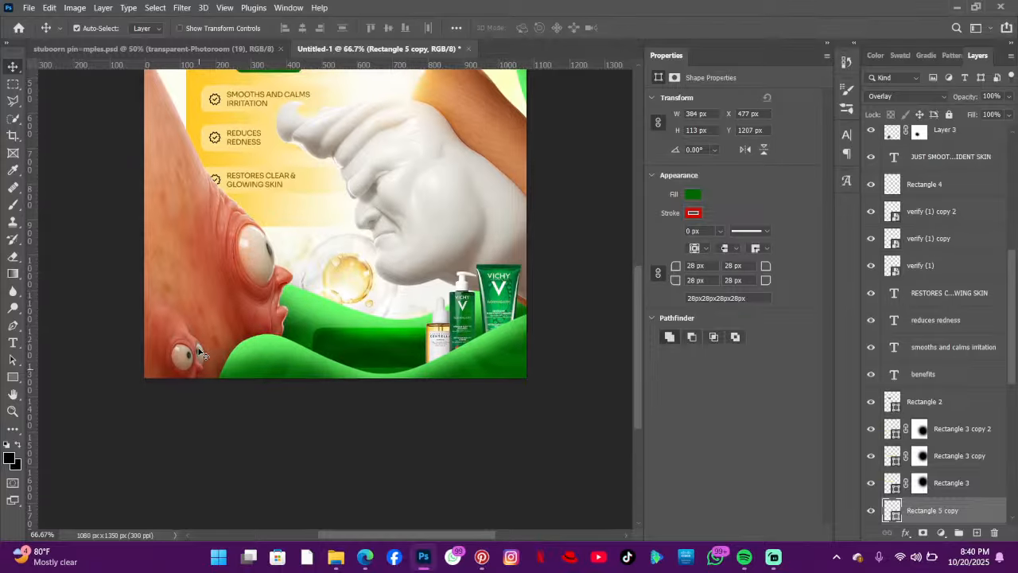
- Start a text line over the dark green rectangle in Sora Medium, coloured white at 4 pt
{"action": "left_click", "coordinate": [12, 343]}
{"action": "left_click", "coordinate": [236, 398]}
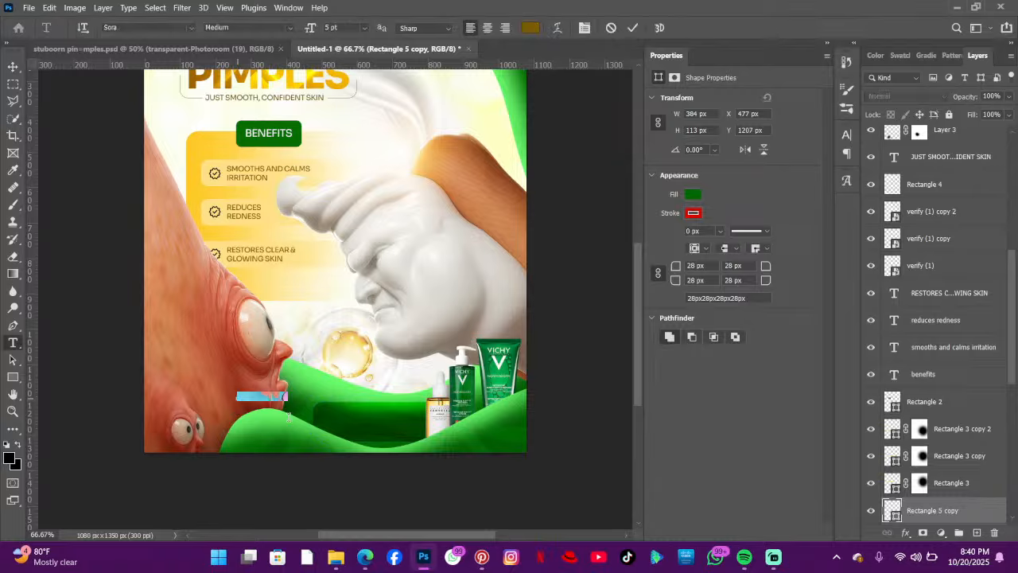
{"action": "left_click_drag", "start_coordinate": [293, 425], "coordinate": [390, 438]}
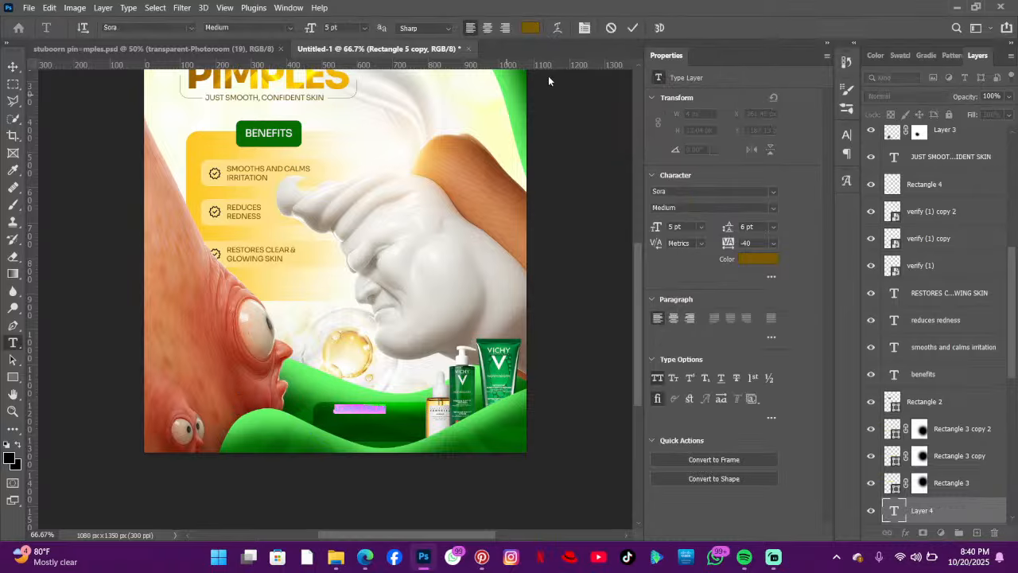
{"action": "left_click", "coordinate": [531, 28]}
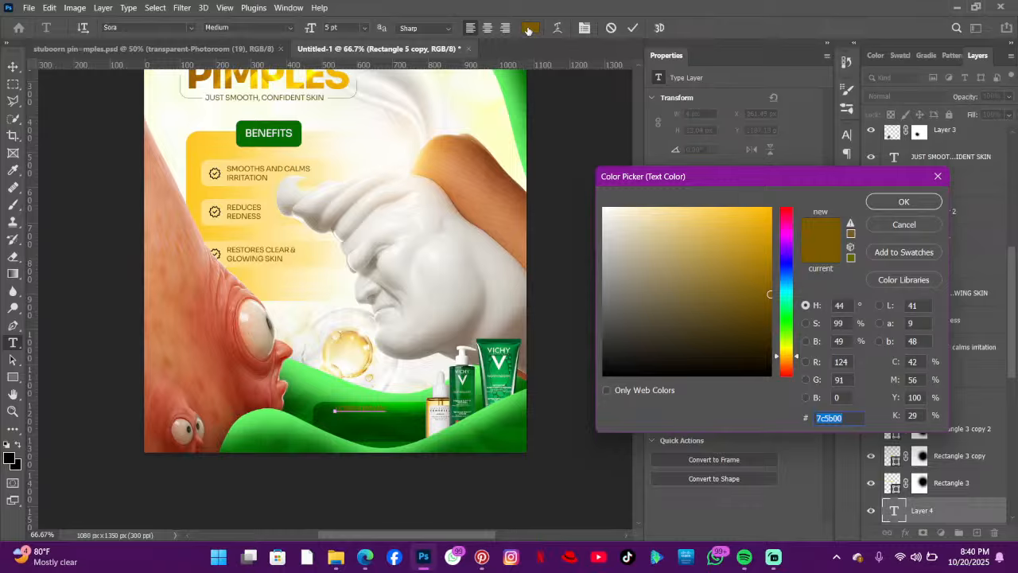
{"action": "left_click_drag", "start_coordinate": [641, 289], "coordinate": [602, 208]}
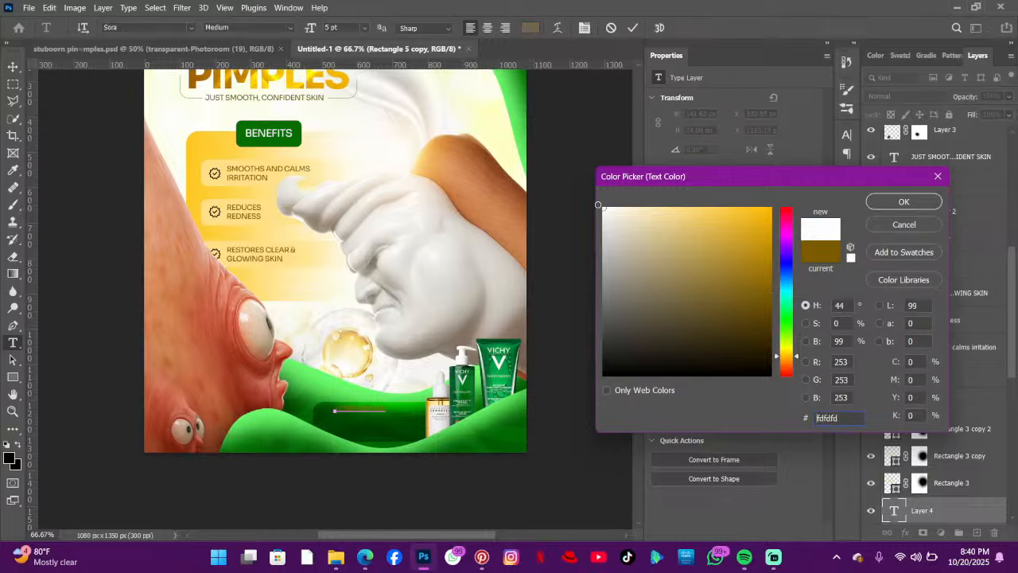
{"action": "left_click", "coordinate": [891, 202]}
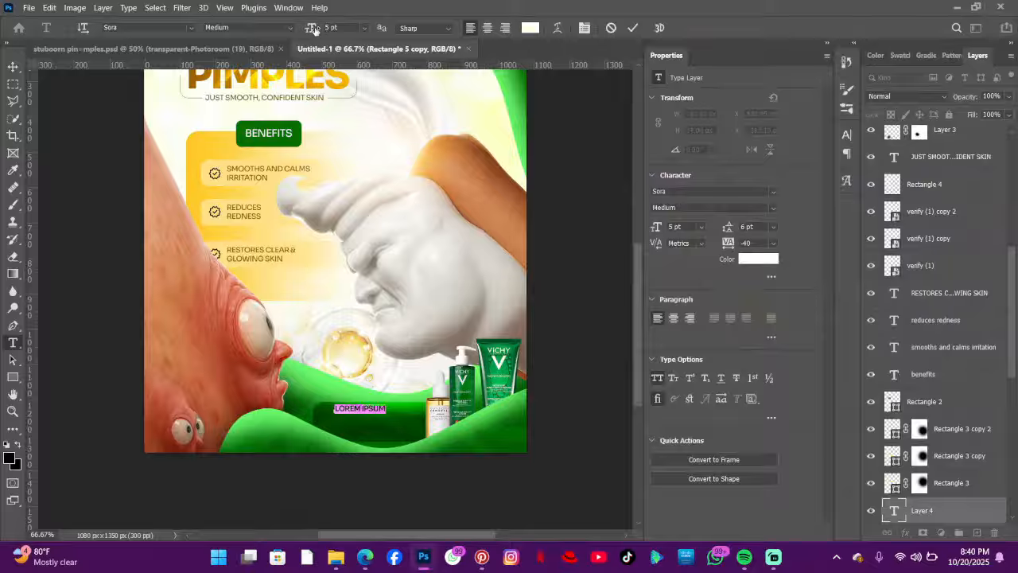
{"action": "left_click_drag", "start_coordinate": [315, 29], "coordinate": [315, 28]}
- Replace the placeholder text on the green rectangle with the business's postal address, split over two lines
{"action": "scroll", "coordinate": [325, 153], "scroll_direction": "down", "scroll_amount": 1}
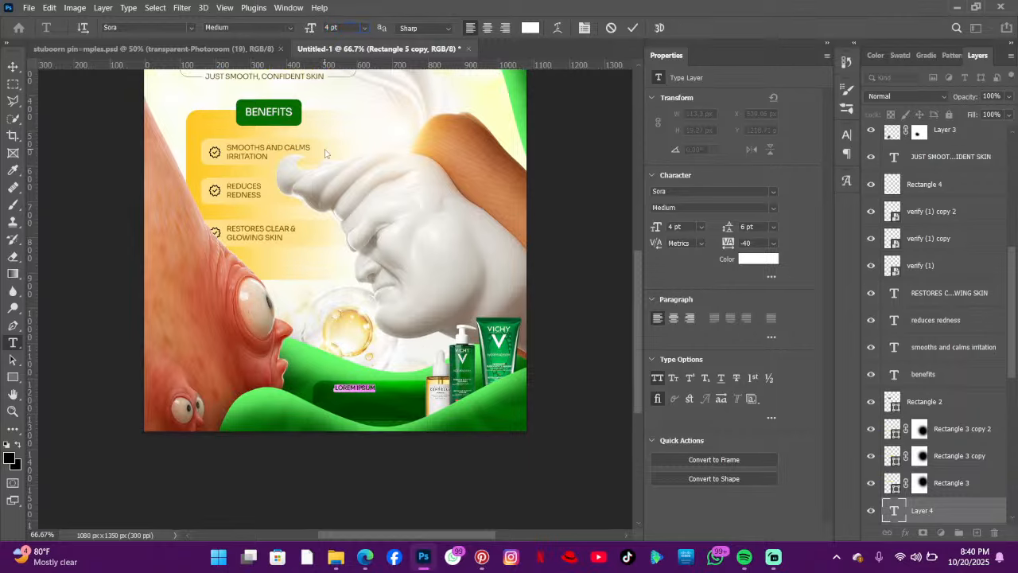
{"action": "type", "text": "as"}
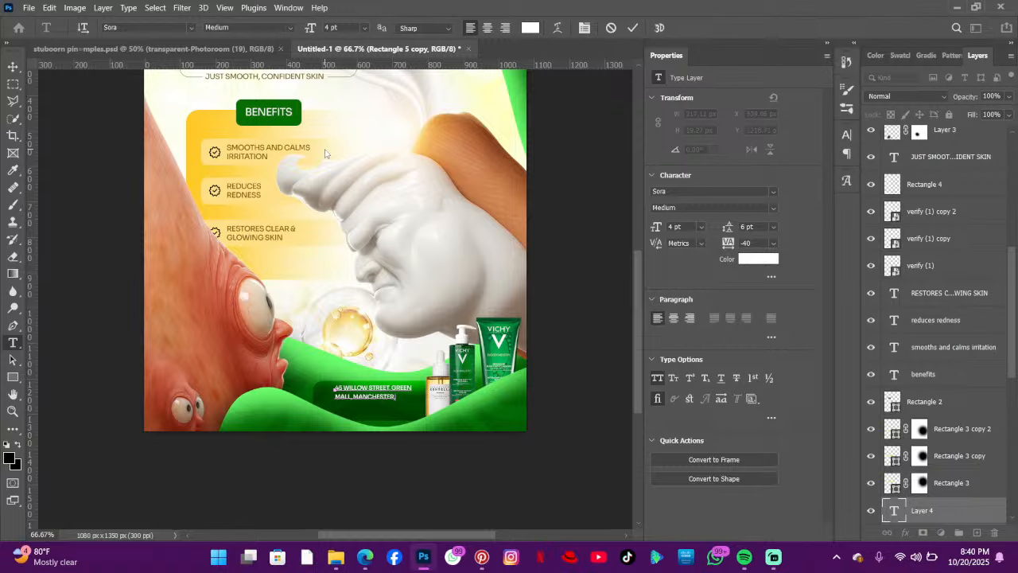
{"action": "type", "text": ", UK"}
- Tighten the address text's leading to 4 pt and nudge the text slightly down within the rectangle
{"action": "key", "text": "ctrl+a"}
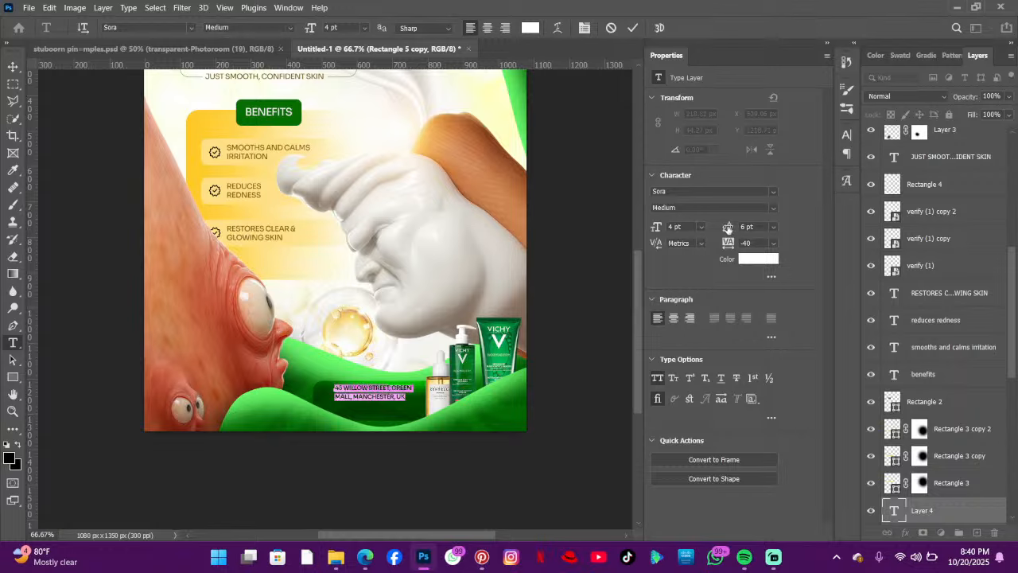
{"action": "left_click_drag", "start_coordinate": [728, 228], "coordinate": [726, 229]}
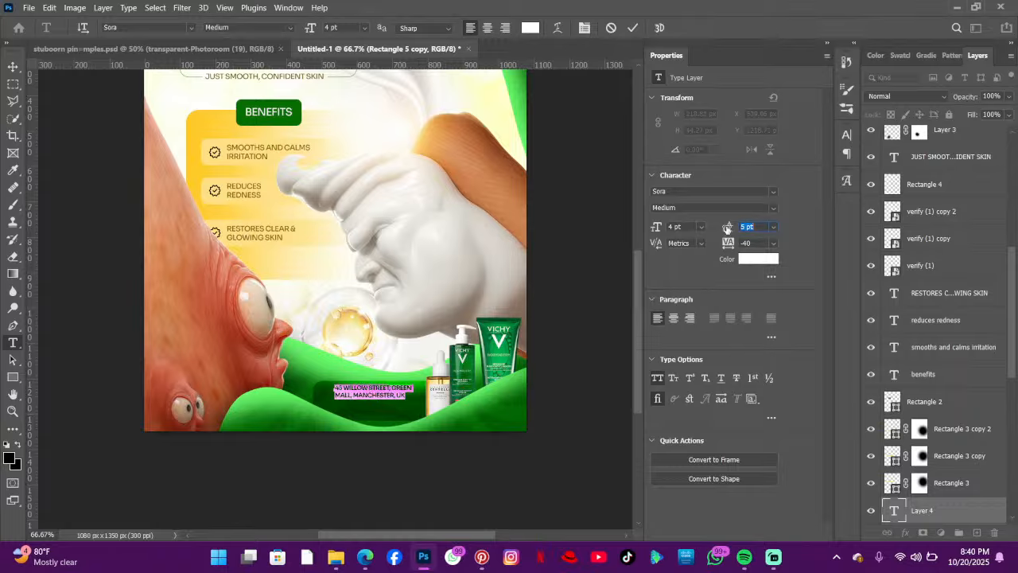
{"action": "left_click", "coordinate": [403, 391]}
{"action": "key", "text": "ctrl+a"}
{"action": "left_click_drag", "start_coordinate": [728, 228], "coordinate": [726, 228]}
{"action": "left_click", "coordinate": [393, 392]}
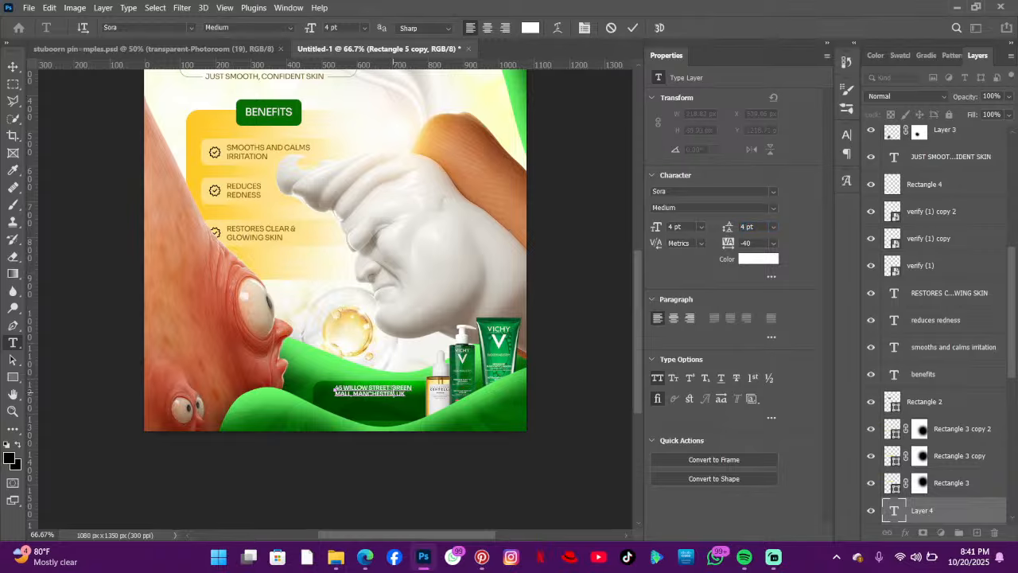
{"action": "left_click_drag", "start_coordinate": [430, 420], "coordinate": [433, 423]}
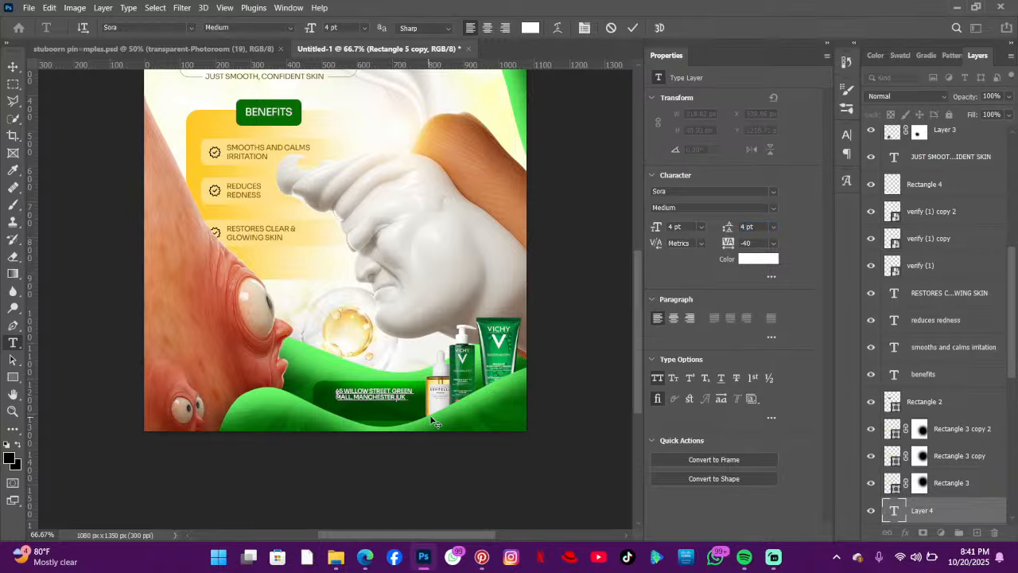
- Add the business's phone number as a white 4 pt text line below the address, aligned with the address's left edge
{"action": "left_click", "coordinate": [632, 30]}
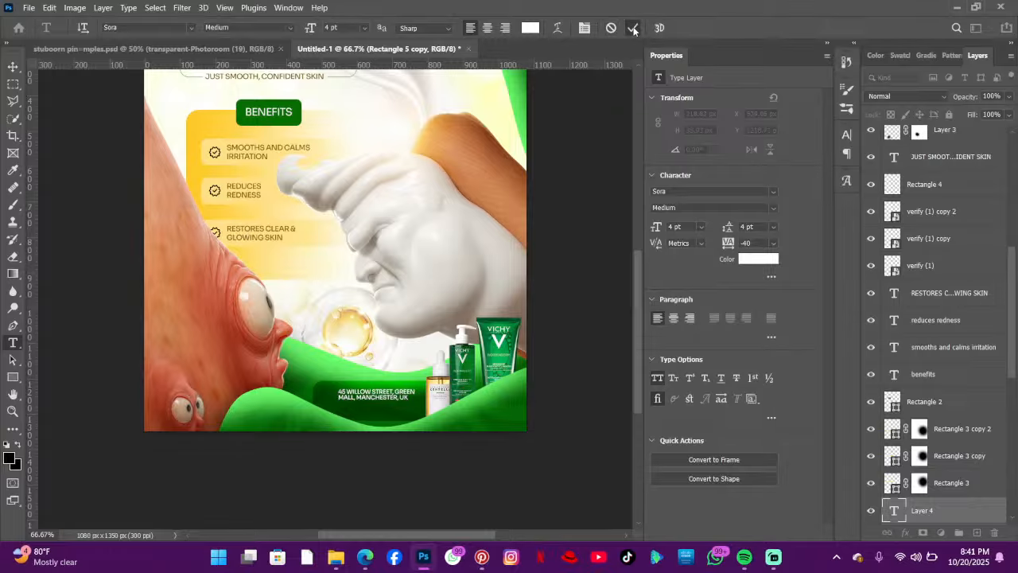
{"action": "scroll", "coordinate": [449, 314], "scroll_direction": "down", "scroll_amount": 1}
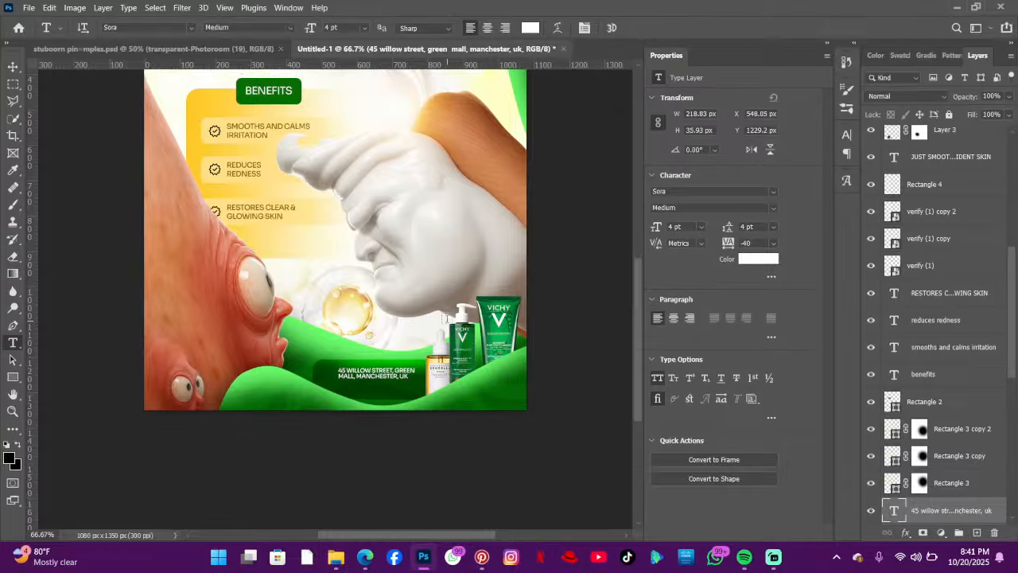
{"action": "left_click", "coordinate": [353, 394]}
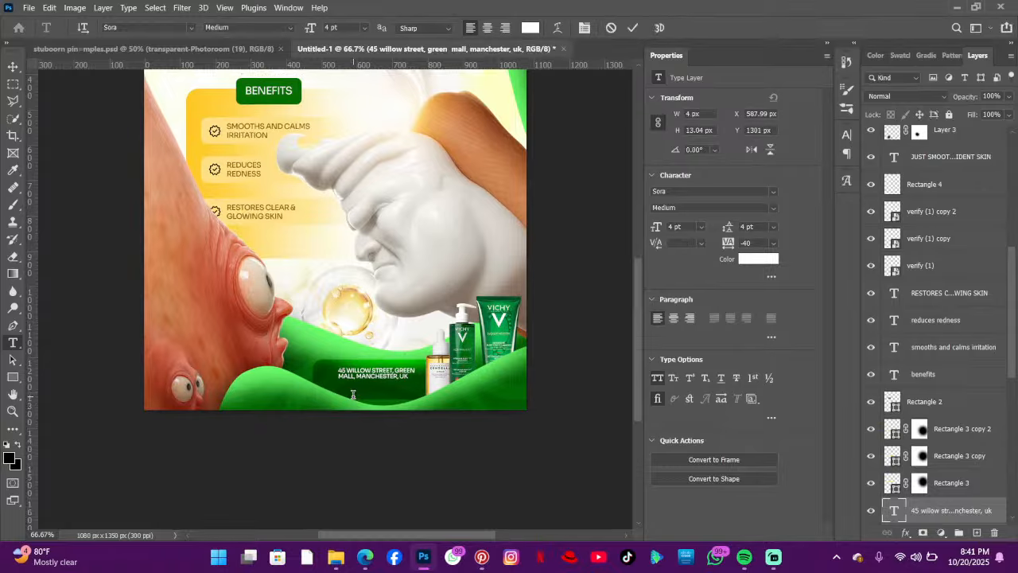
{"action": "key", "text": "BackSpace"}
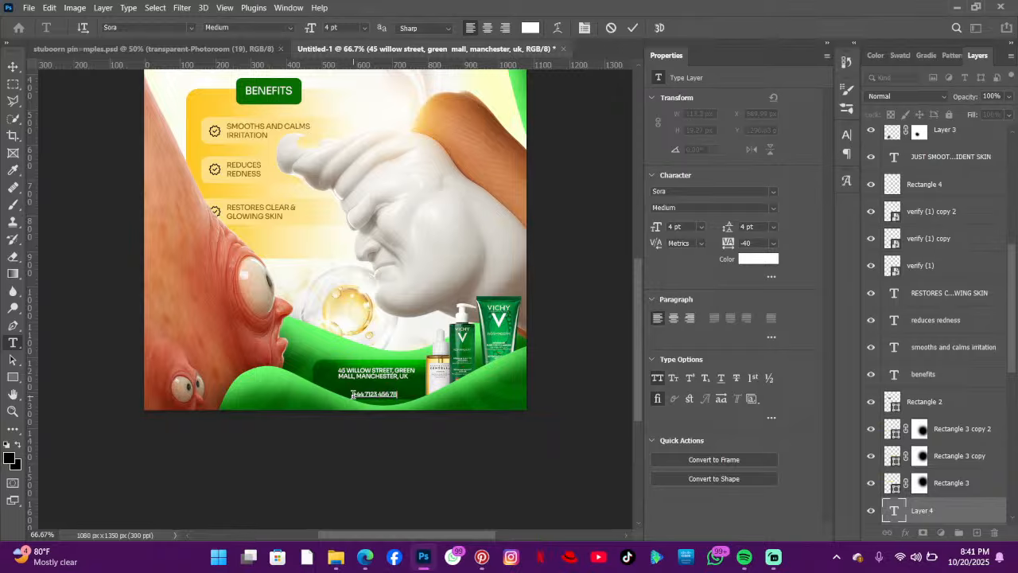
{"action": "left_click_drag", "start_coordinate": [390, 432], "coordinate": [377, 422]}
{"action": "left_click", "coordinate": [633, 28]}
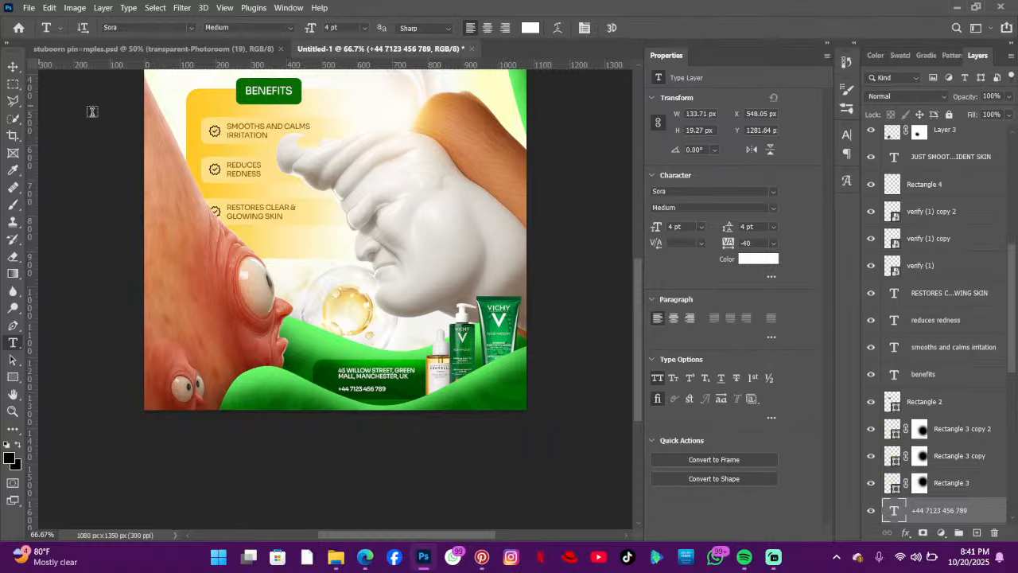
- Move the serum bottle image slightly right, closer to the green pump bottle
{"action": "left_click", "coordinate": [13, 66]}
{"action": "scroll", "coordinate": [403, 229], "scroll_direction": "up", "scroll_amount": 3}
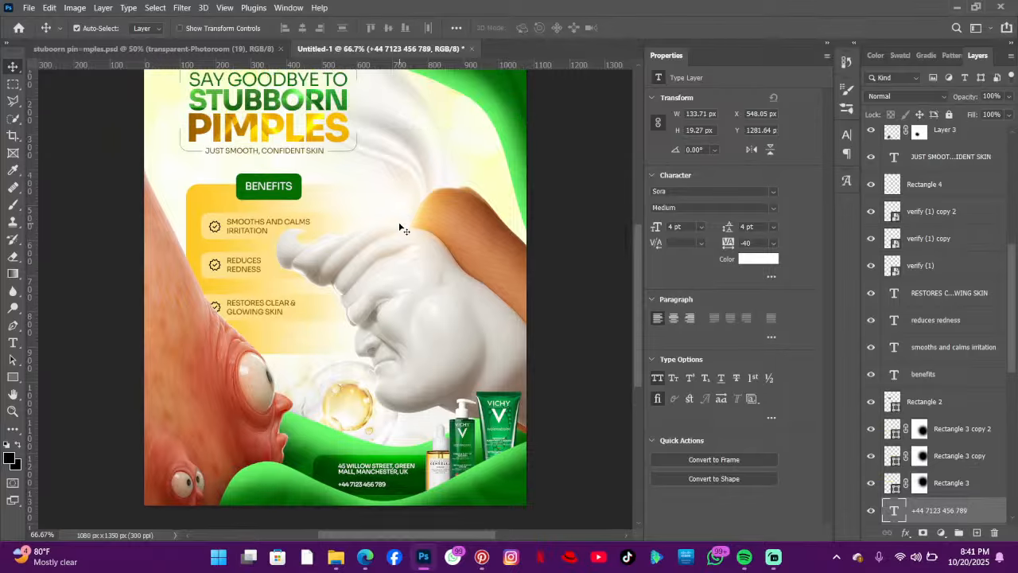
{"action": "scroll", "coordinate": [399, 228], "scroll_direction": "up", "scroll_amount": 2}
{"action": "scroll", "coordinate": [398, 228], "scroll_direction": "down", "scroll_amount": 2}
{"action": "scroll", "coordinate": [400, 228], "scroll_direction": "down", "scroll_amount": 2}
{"action": "scroll", "coordinate": [400, 228], "scroll_direction": "up", "scroll_amount": 3}
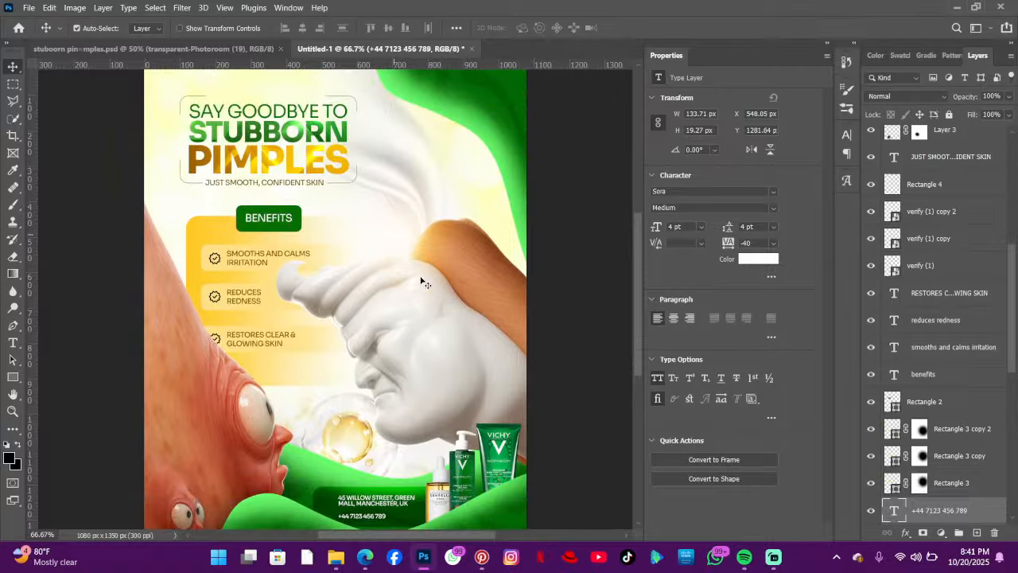
{"action": "left_click_drag", "start_coordinate": [478, 488], "coordinate": [446, 494]}
{"action": "key", "text": "ctrl+minus"}
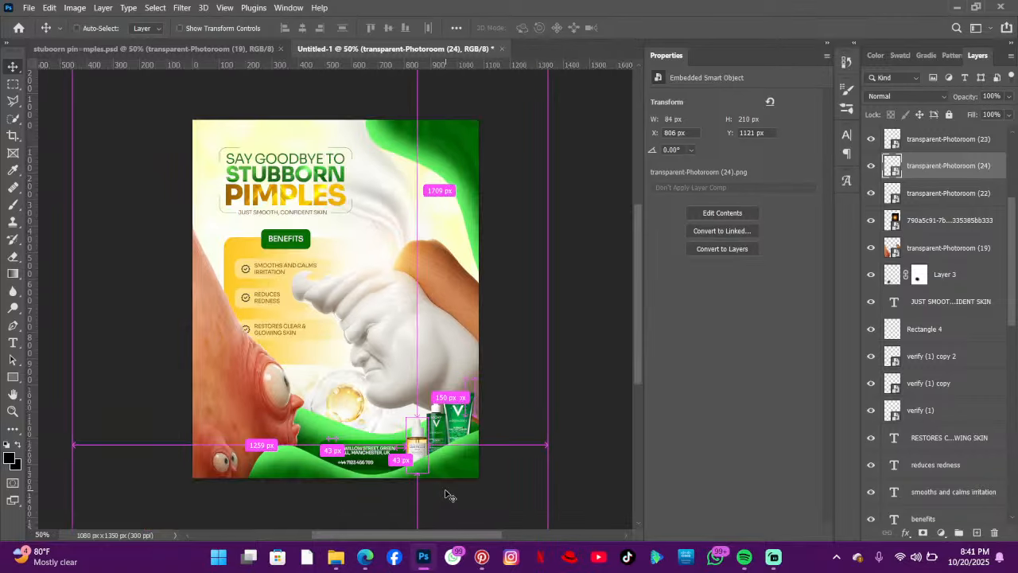
{"action": "key", "text": "ctrl+plus"}
{"action": "key", "text": "ctrl+minus"}
{"action": "key", "text": "ctrl+plus"}
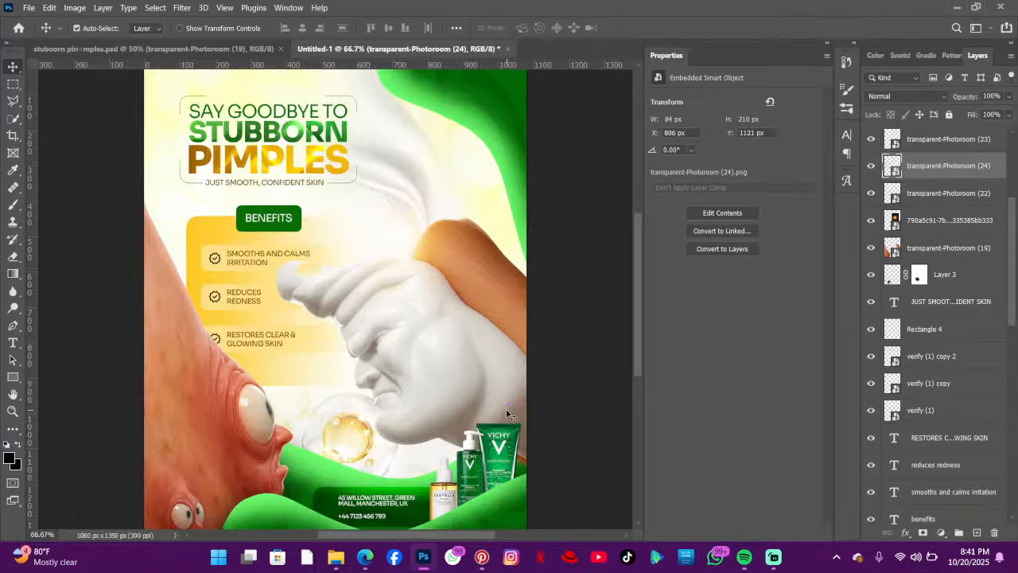
- Search the Downloads folder in File Explorer for "locati" and place the black Pngtree location icon into the flyer
{"action": "scroll", "coordinate": [559, 238], "scroll_direction": "down", "scroll_amount": 1}
{"action": "scroll", "coordinate": [502, 270], "scroll_direction": "down", "scroll_amount": 1}
{"action": "scroll", "coordinate": [462, 347], "scroll_direction": "up", "scroll_amount": 1}
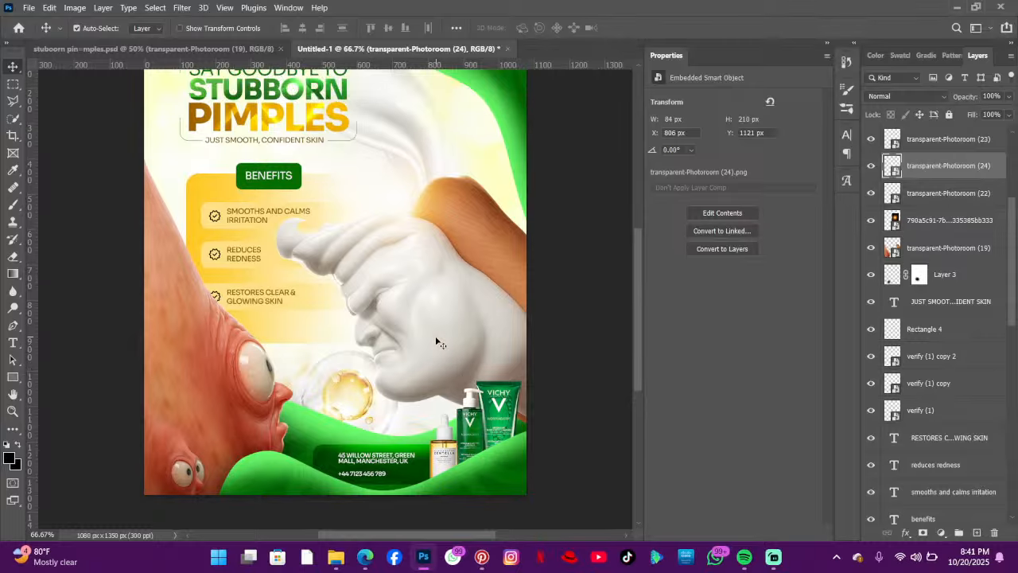
{"action": "left_click", "coordinate": [345, 563]}
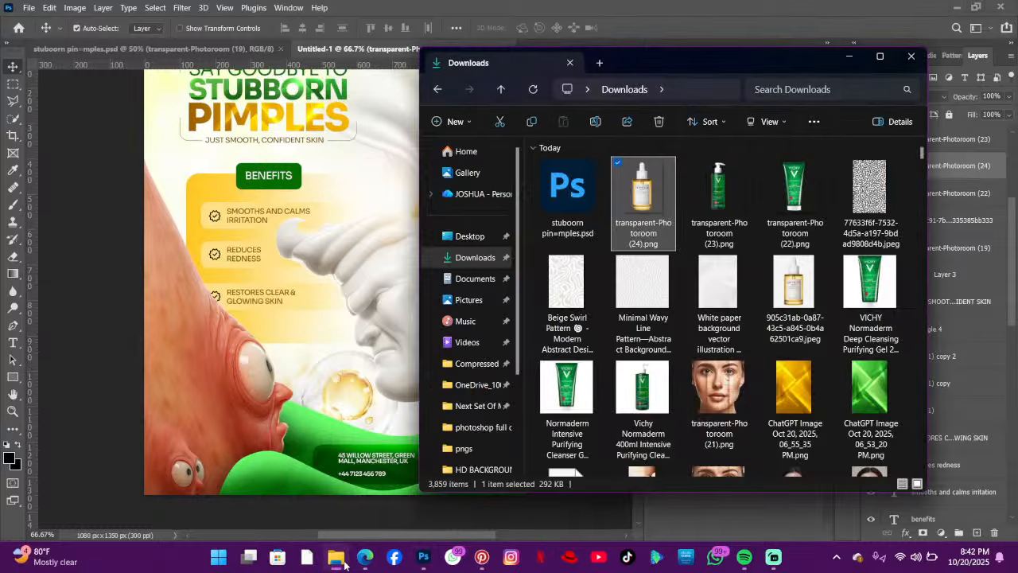
{"action": "left_click", "coordinate": [795, 90]}
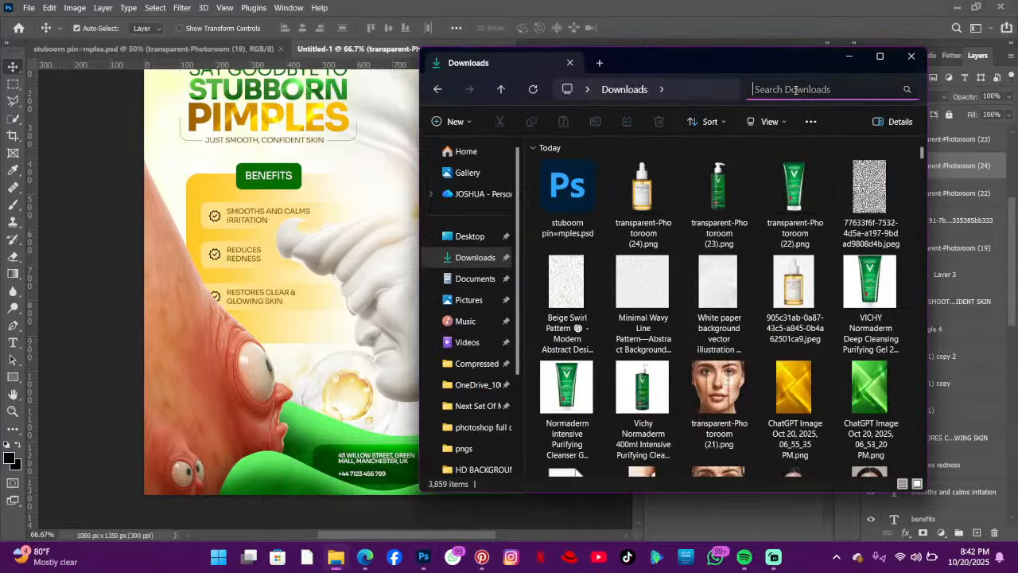
{"action": "type", "text": "locati"}
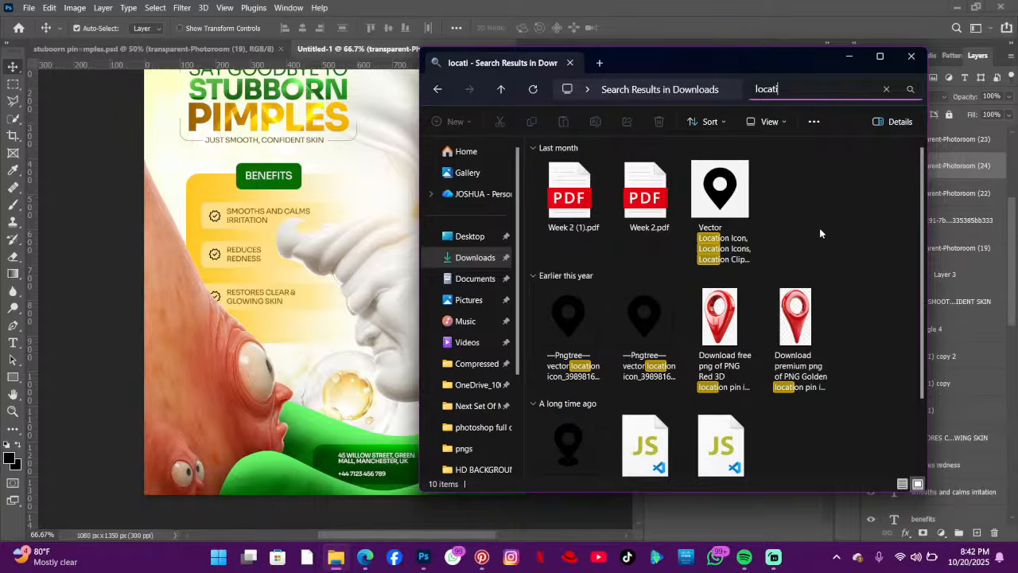
{"action": "left_click_drag", "start_coordinate": [573, 351], "coordinate": [320, 362]}
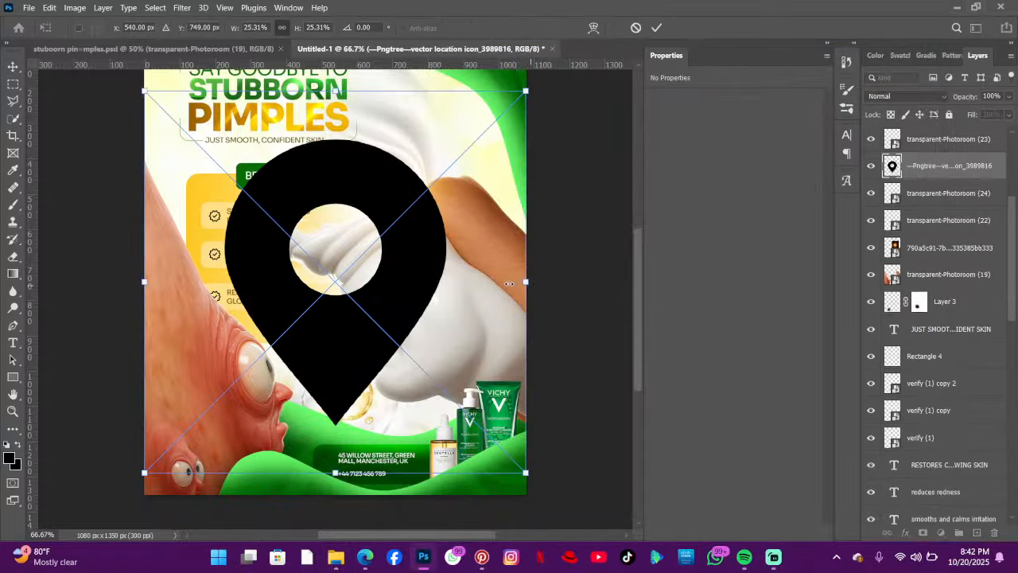
- Scale the location icon down to 0.96% and position it just left of the address, at X 511 px, Y 1233 px
{"action": "left_click_drag", "start_coordinate": [533, 288], "coordinate": [337, 467]}
{"action": "left_click_drag", "start_coordinate": [285, 404], "coordinate": [329, 456]}
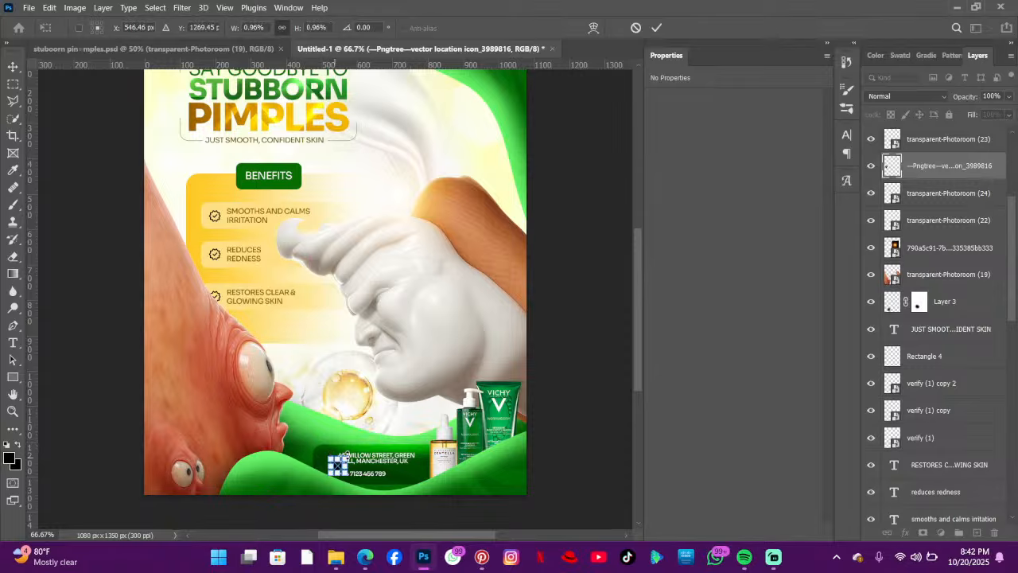
{"action": "key", "text": "Left"}
{"action": "key", "text": "Left"}
{"action": "key", "text": "Left"}
{"action": "key", "text": "Left"}
{"action": "key", "text": "Left"}
{"action": "key", "text": "Left"}
{"action": "key", "text": "Left"}
{"action": "key", "text": "Left"}
{"action": "key", "text": "Left"}
{"action": "key", "text": "Left"}
{"action": "key", "text": "Left"}
{"action": "key", "text": "Left"}
{"action": "key", "text": "Up"}
{"action": "key", "text": "Up"}
{"action": "key", "text": "Up"}
{"action": "key", "text": "Up"}
{"action": "key", "text": "Up"}
{"action": "key", "text": "Up"}
{"action": "key", "text": "Up"}
{"action": "key", "text": "Up"}
{"action": "key", "text": "Up"}
{"action": "key", "text": "Up"}
{"action": "key", "text": "Up"}
{"action": "key", "text": "Up"}
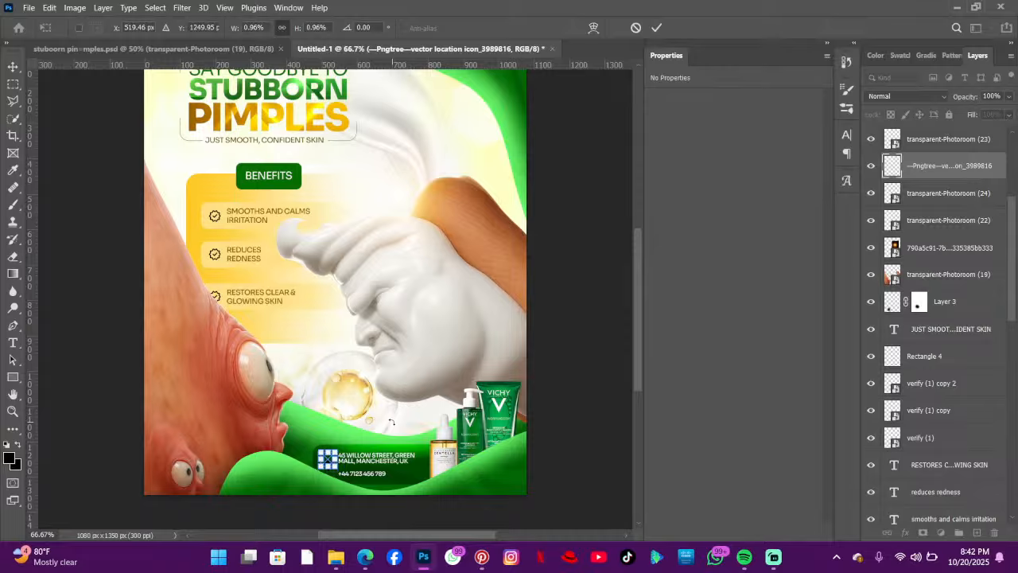
{"action": "key", "text": "Return"}
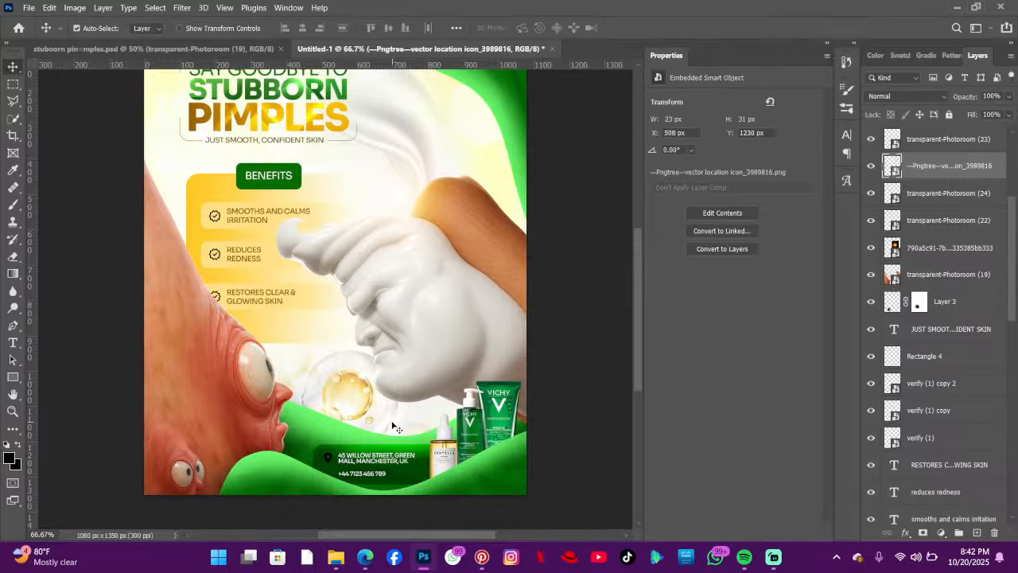
{"action": "key", "text": "ctrl+t"}
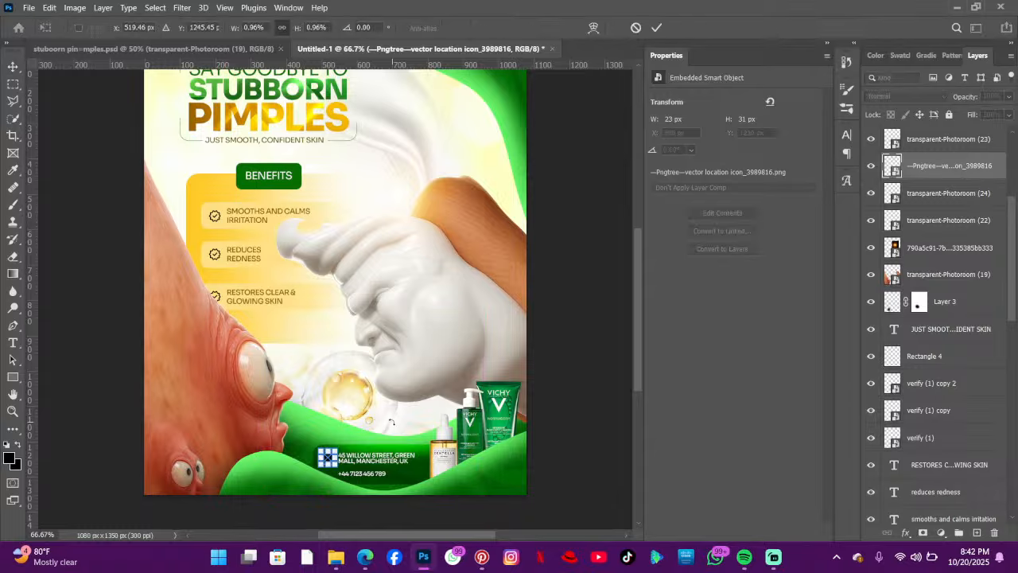
{"action": "key", "text": "Return"}
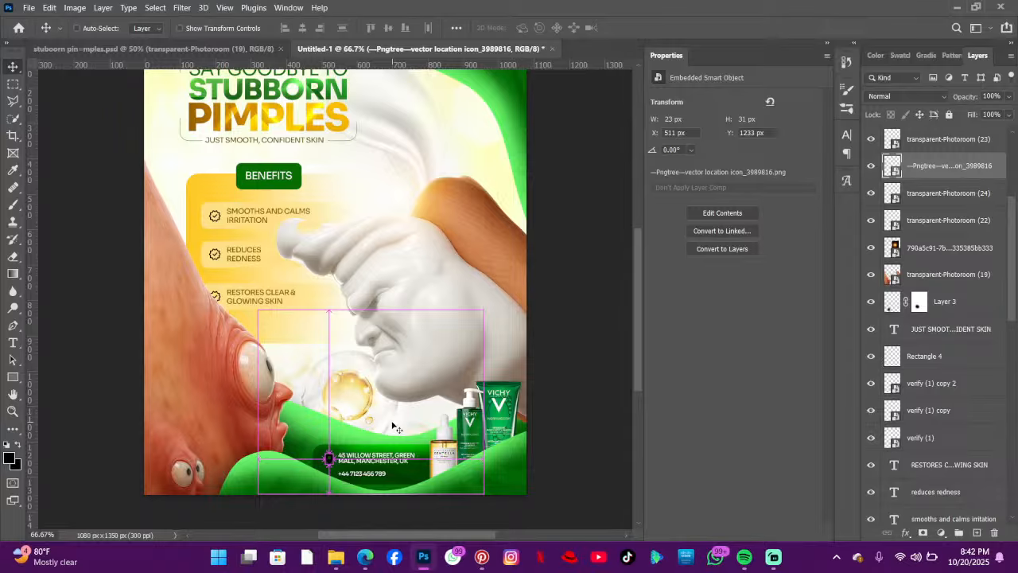
- Invert the location icon to white and rasterize its layer
{"action": "key", "text": "ctrl+i"}
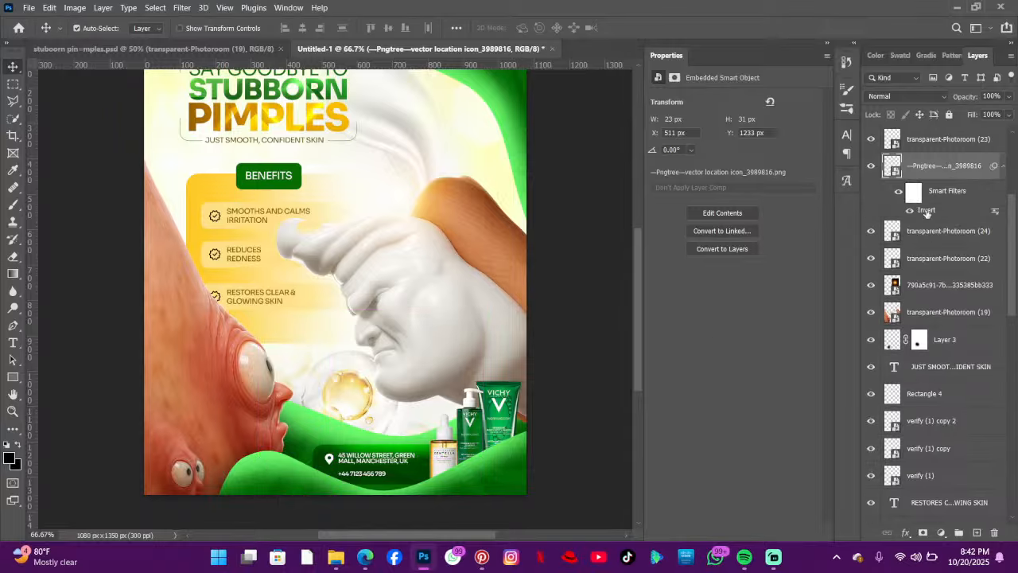
{"action": "right_click", "coordinate": [945, 179]}
{"action": "left_click", "coordinate": [821, 247]}
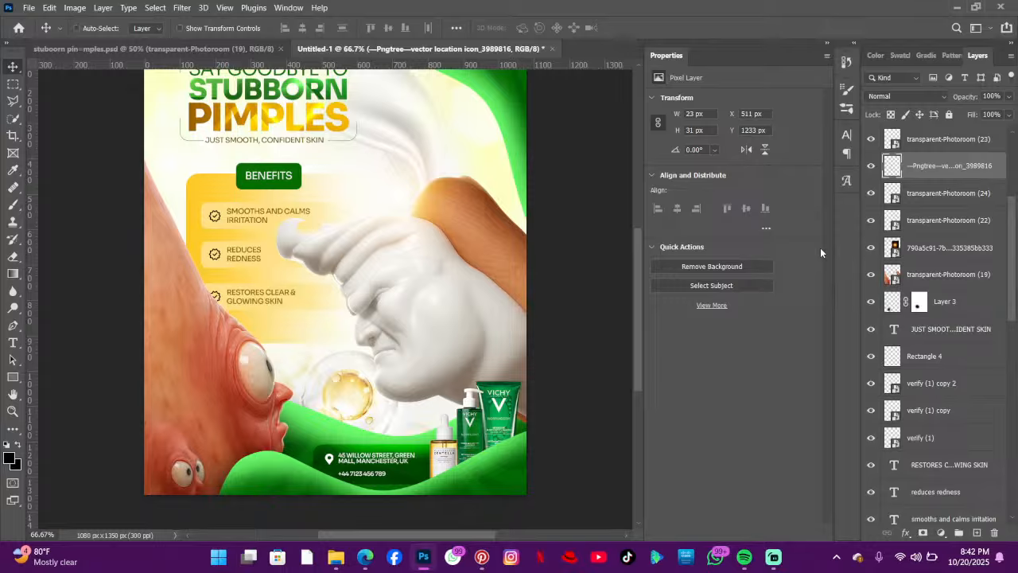
- Shrink the white location icon to about 83%, making it 19 by 26 px beside the address
{"action": "key", "text": "ctrl+t"}
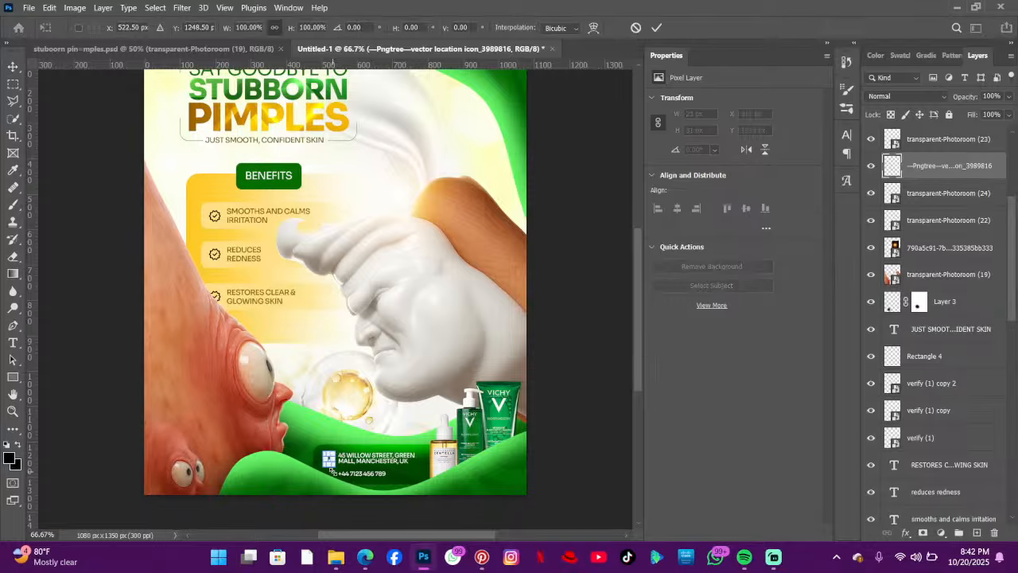
{"action": "left_click_drag", "start_coordinate": [322, 468], "coordinate": [326, 469]}
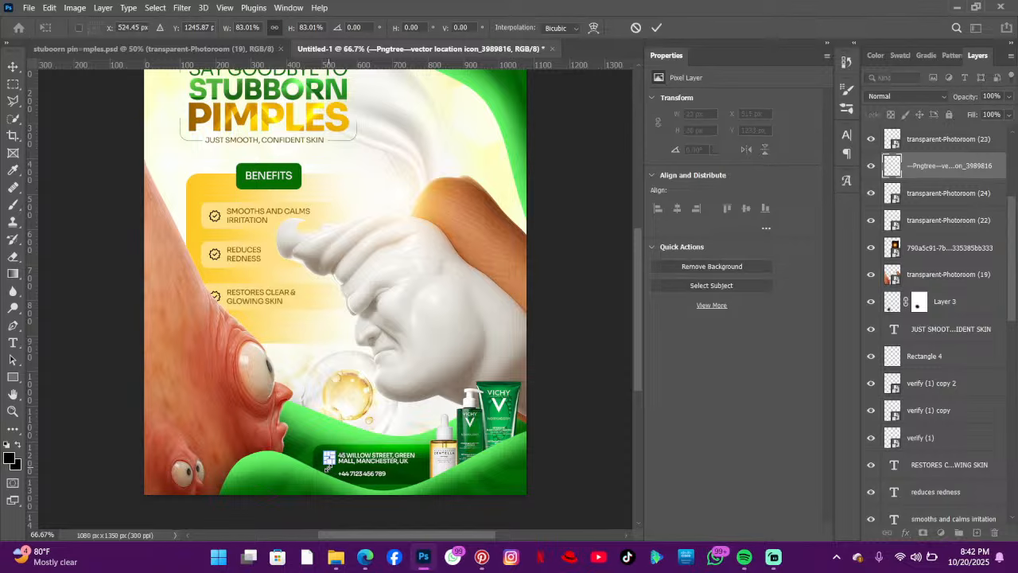
{"action": "key", "text": "Return"}
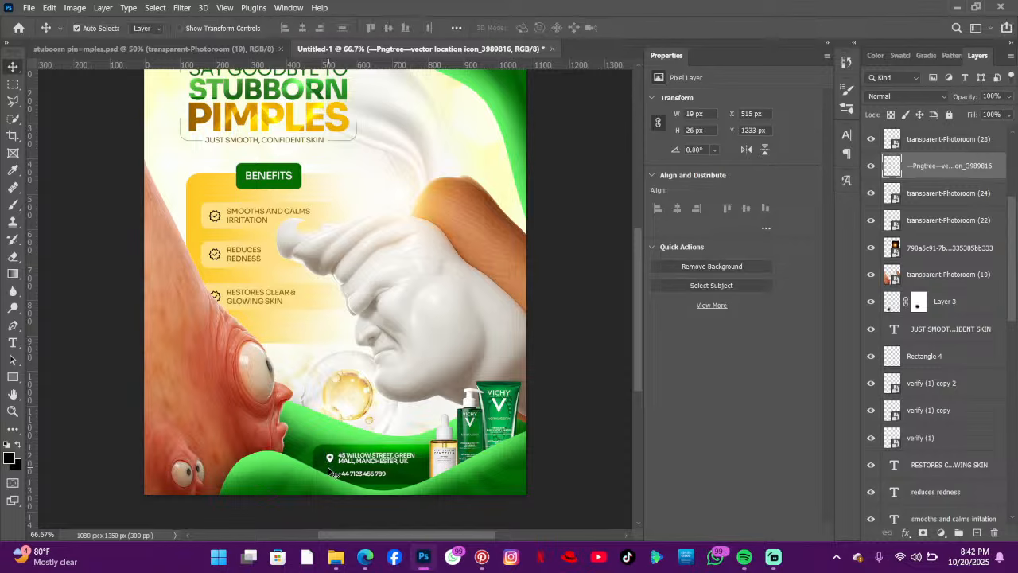
- Move the phone number text up about 9 px, closer to the address lines
{"action": "left_click", "coordinate": [369, 477]}
{"action": "key", "text": "ctrl+t"}
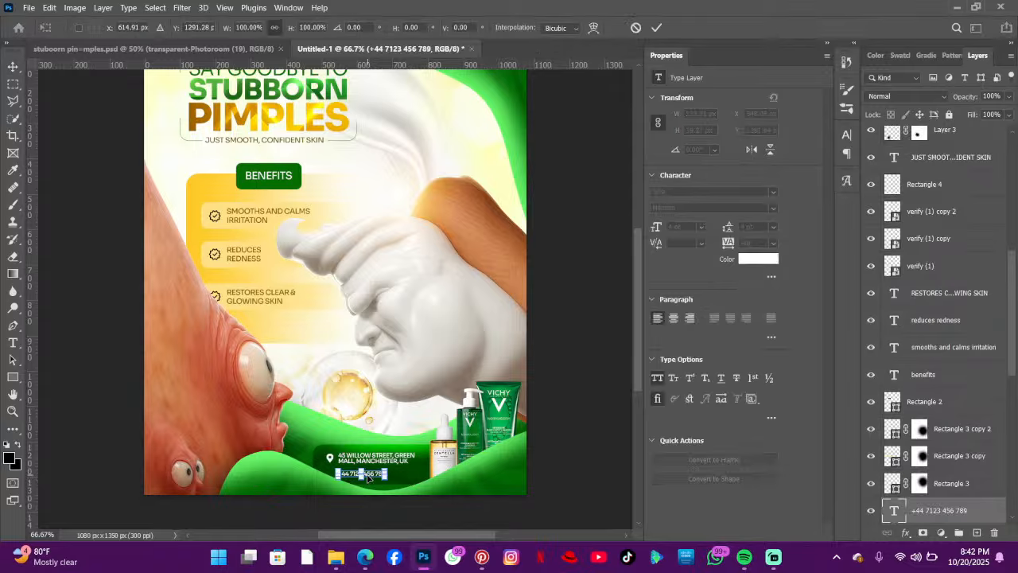
{"action": "left_click_drag", "start_coordinate": [368, 477], "coordinate": [367, 474]}
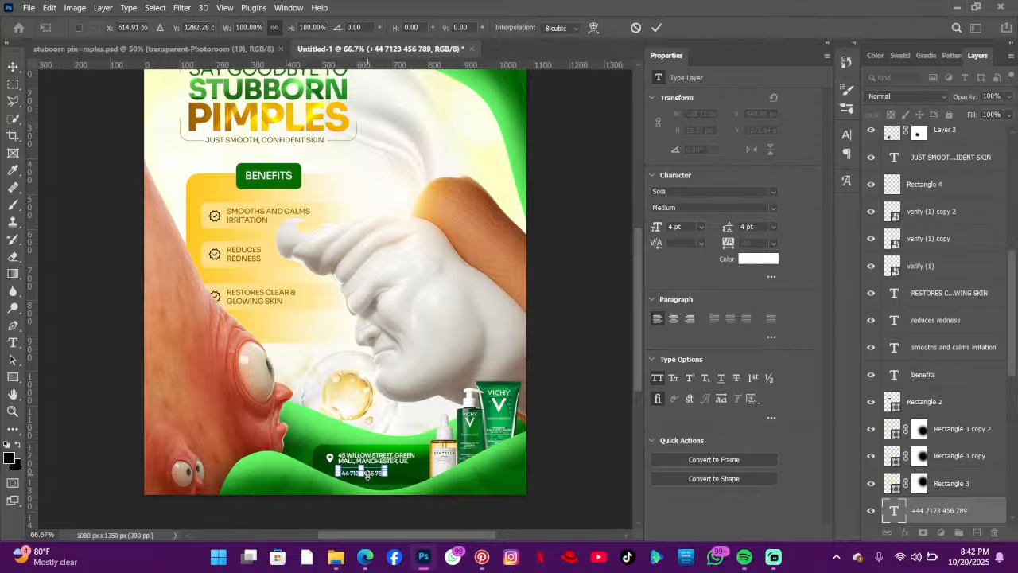
{"action": "key", "text": "Return"}
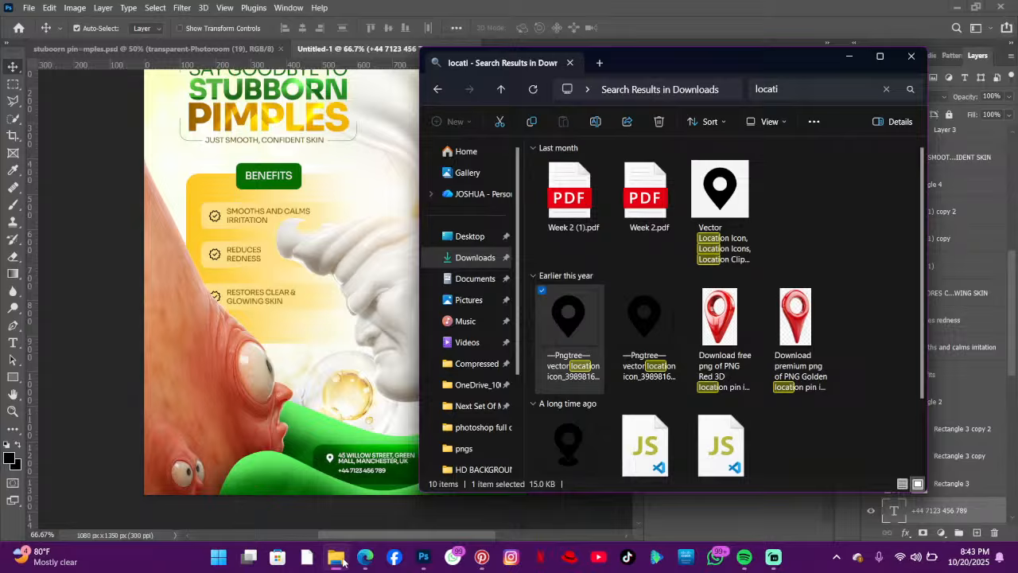
- Search the Downloads folder in File Explorer for "call" and place phone-call.png into the flyer
{"action": "left_click", "coordinate": [335, 556]}
{"action": "scroll", "coordinate": [760, 360], "scroll_direction": "down", "scroll_amount": 1}
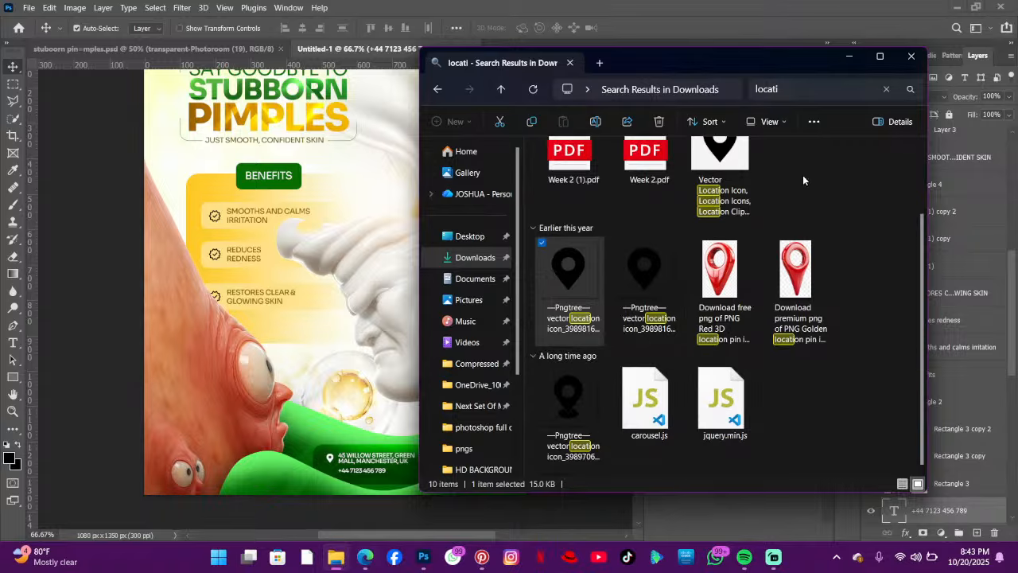
{"action": "left_click", "coordinate": [886, 89]}
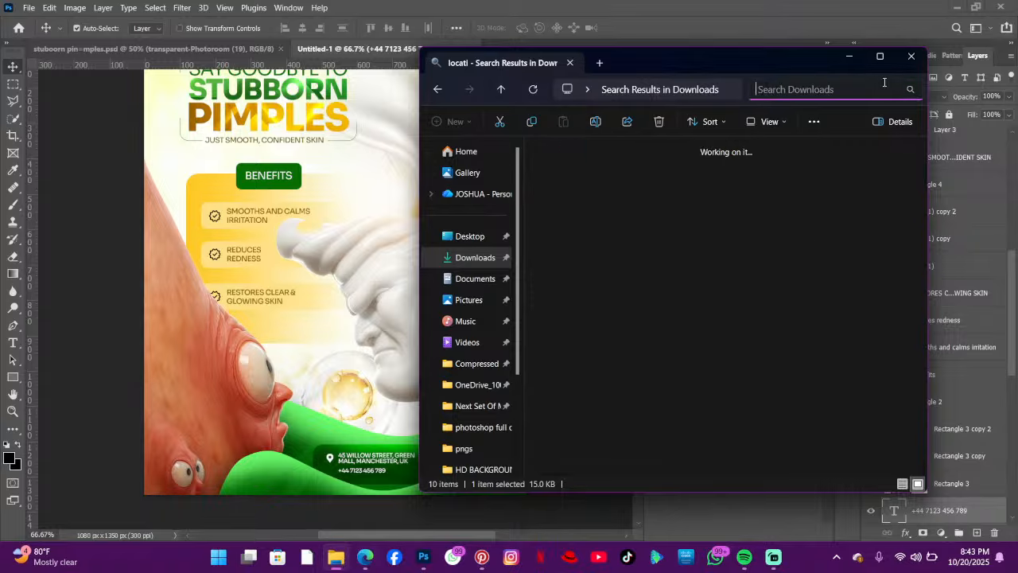
{"action": "type", "text": "ll"}
{"action": "key", "text": "BackSpace"}
{"action": "key", "text": "BackSpace"}
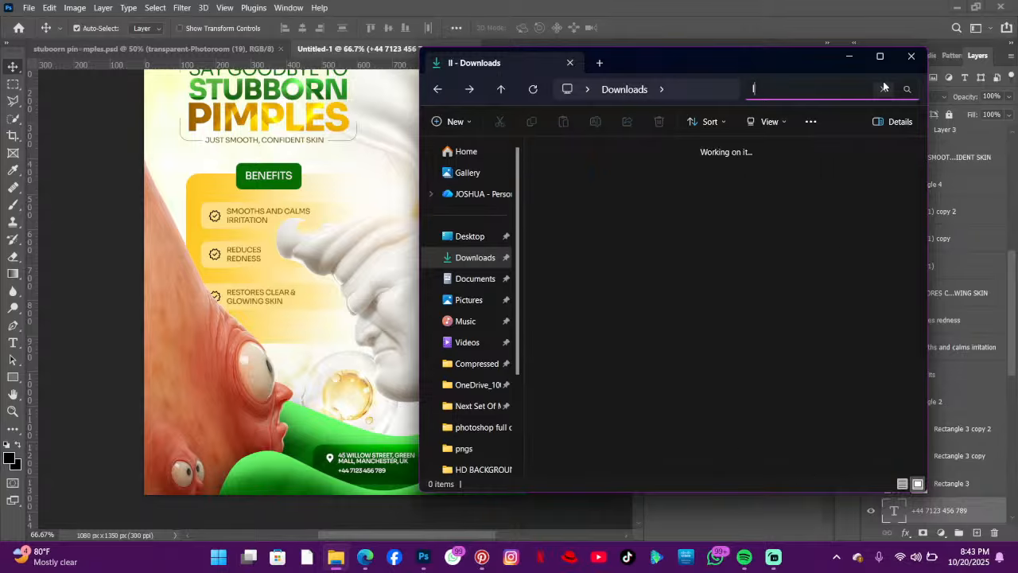
{"action": "type", "text": "call"}
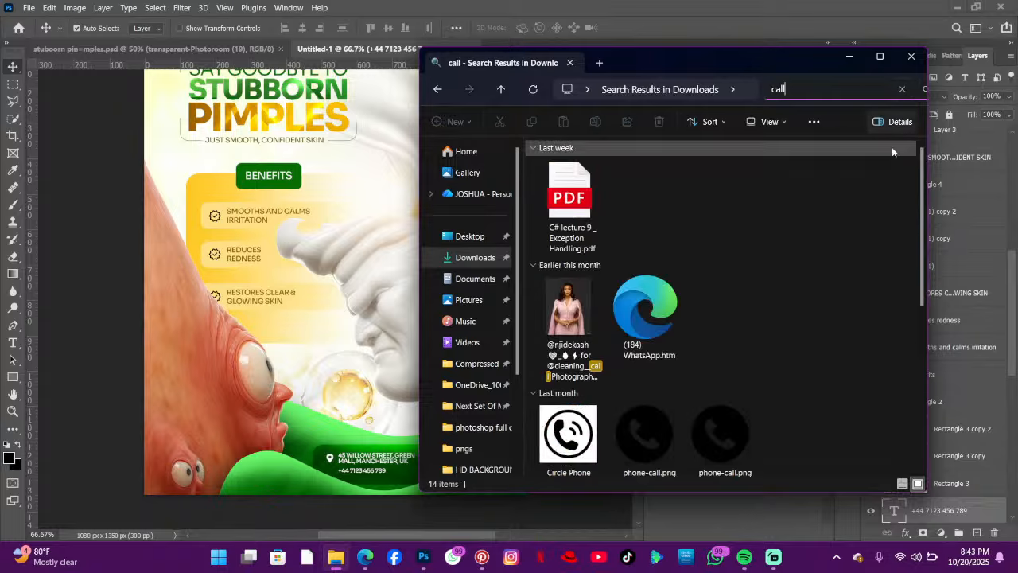
{"action": "scroll", "coordinate": [678, 248], "scroll_direction": "down", "scroll_amount": 2}
{"action": "left_click_drag", "start_coordinate": [646, 275], "coordinate": [304, 391]}
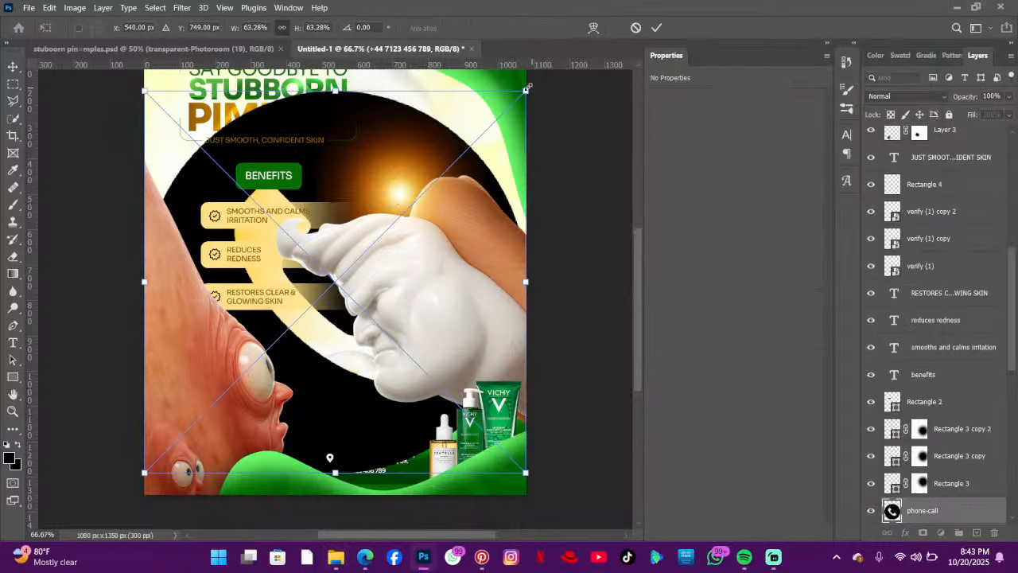
- Scale the placed phone-call icon down to 33 by 33 px and position it beside the phone number in the contact box
{"action": "left_click_drag", "start_coordinate": [525, 91], "coordinate": [314, 373]}
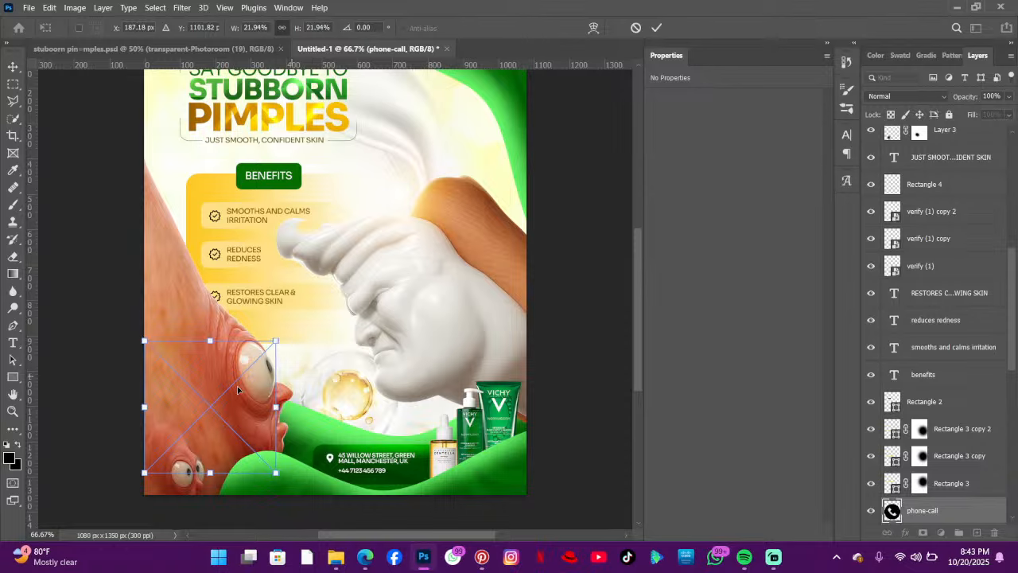
{"action": "left_click_drag", "start_coordinate": [264, 411], "coordinate": [381, 456]}
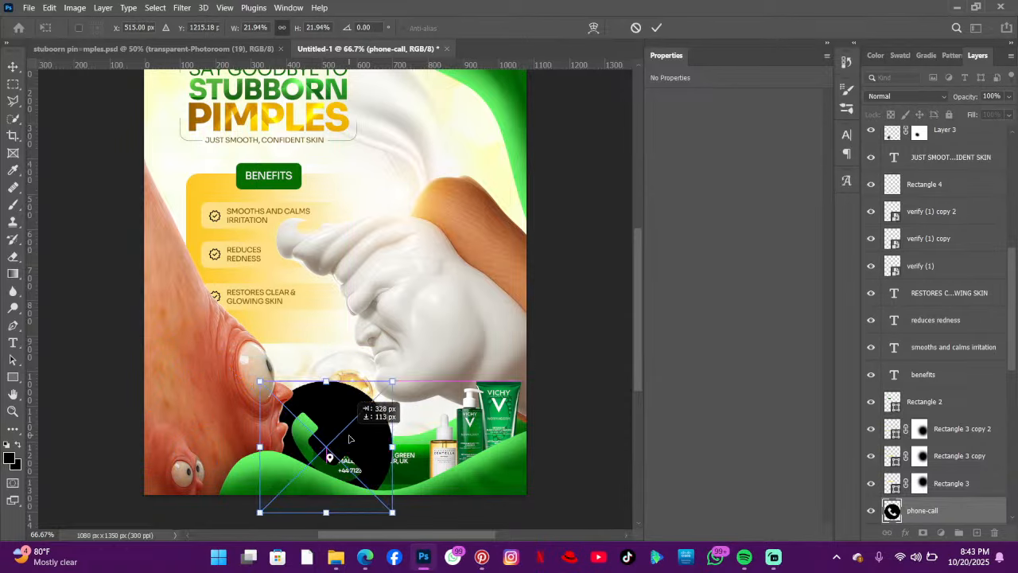
{"action": "left_click_drag", "start_coordinate": [261, 381], "coordinate": [343, 474]}
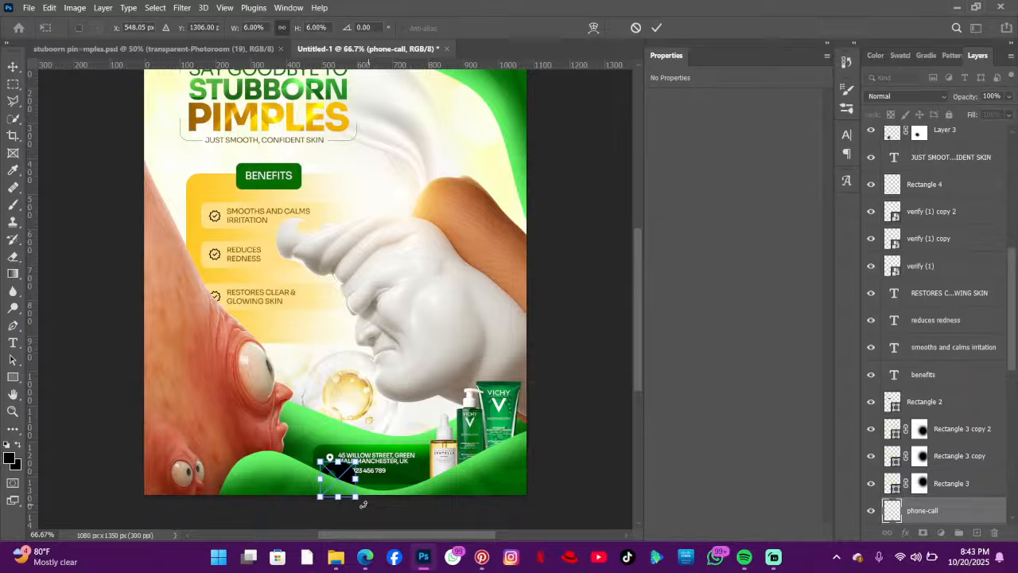
{"action": "left_click_drag", "start_coordinate": [356, 498], "coordinate": [331, 473]}
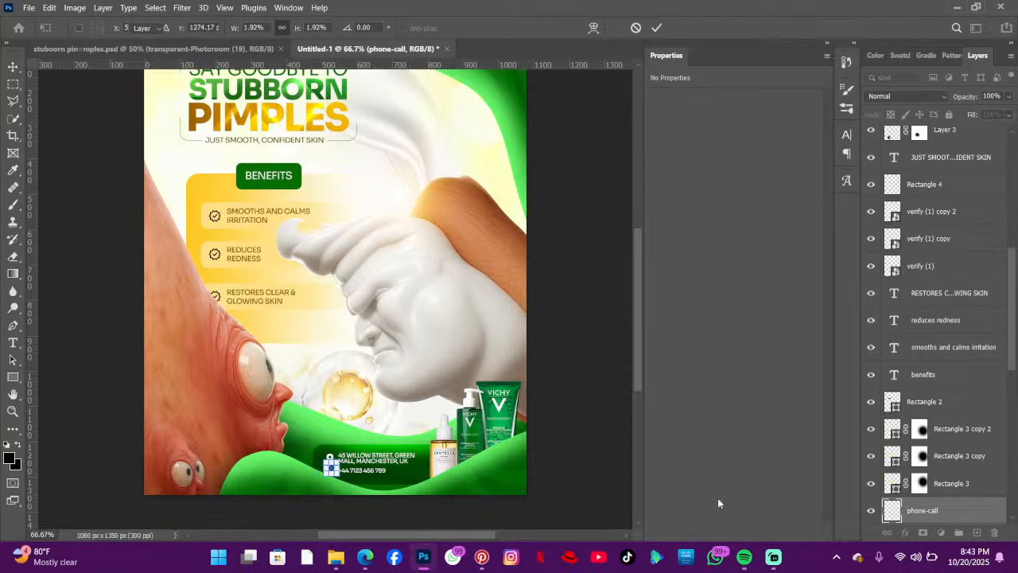
{"action": "key", "text": "Return"}
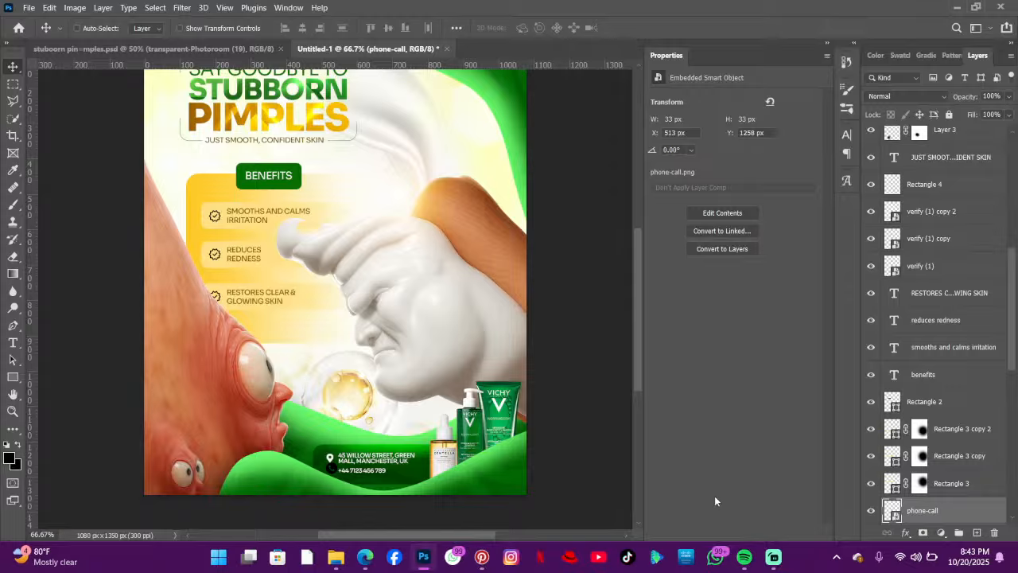
- Shrink the phone-call icon to 23 by 23 px and nudge it to X 513, Y 1268 px, under the location icon
{"action": "key", "text": "ctrl+t"}
{"action": "left_click_drag", "start_coordinate": [342, 475], "coordinate": [334, 470]}
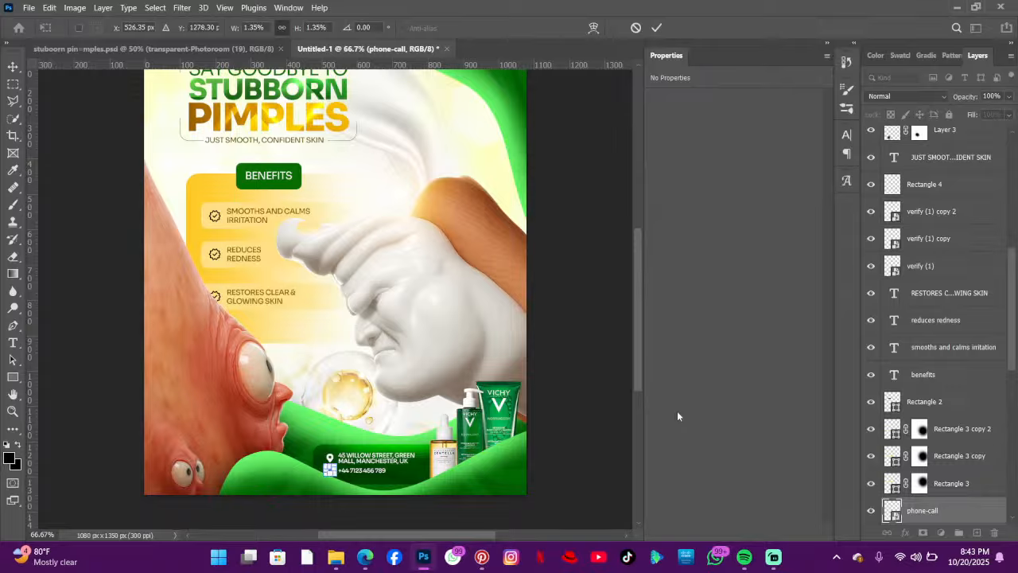
{"action": "key", "text": "Return"}
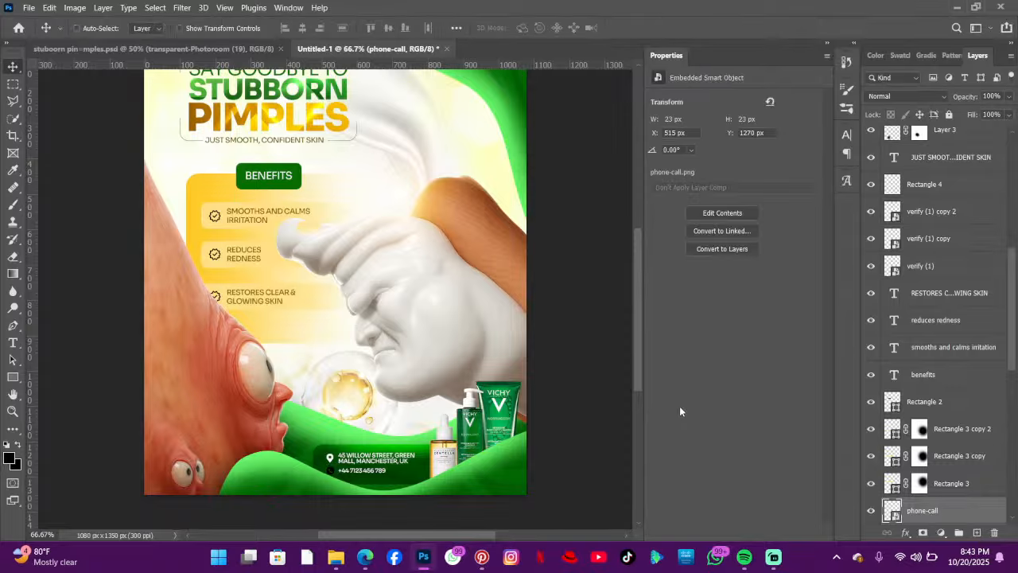
{"action": "key", "text": "ctrl+t"}
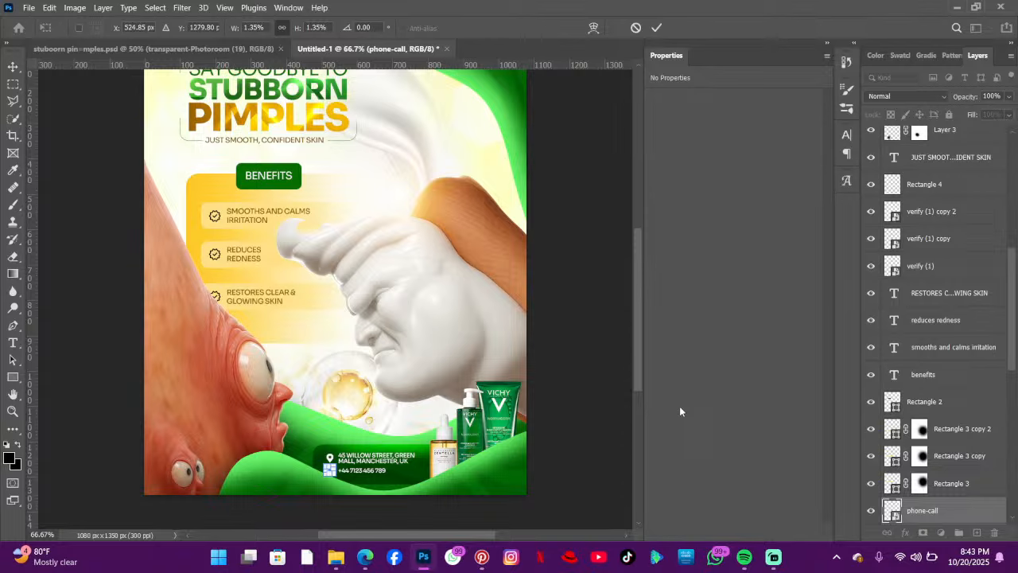
{"action": "key", "text": "Return"}
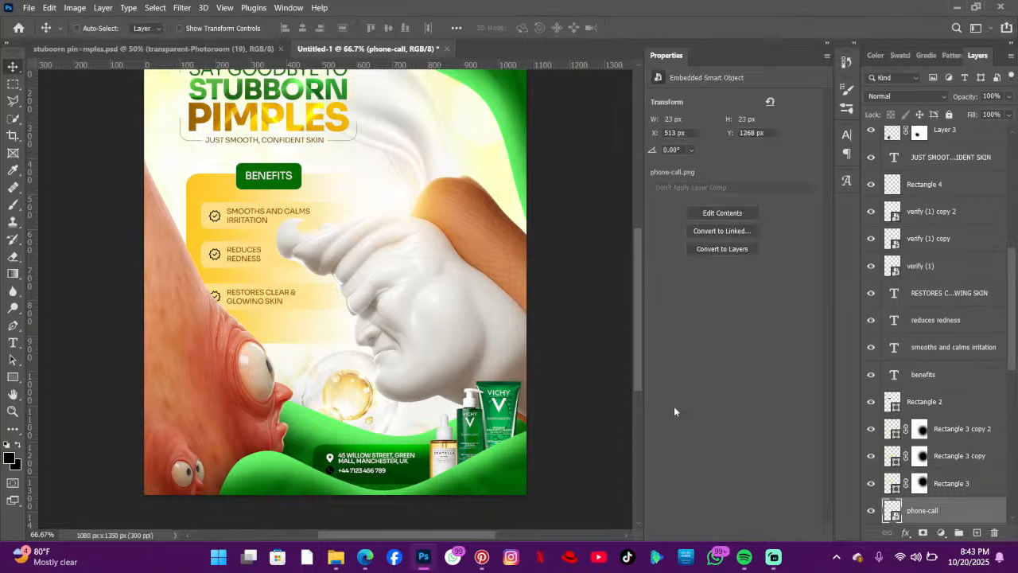
- Invert the phone-call icon to white and rasterize its layer
{"action": "key", "text": "ctrl+i"}
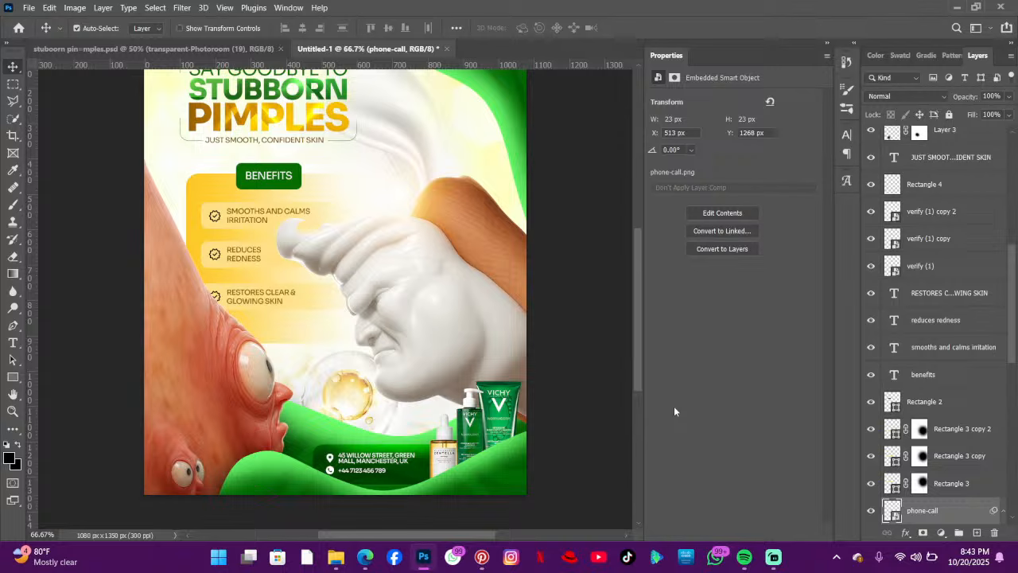
{"action": "right_click", "coordinate": [953, 513]}
{"action": "left_click", "coordinate": [843, 246]}
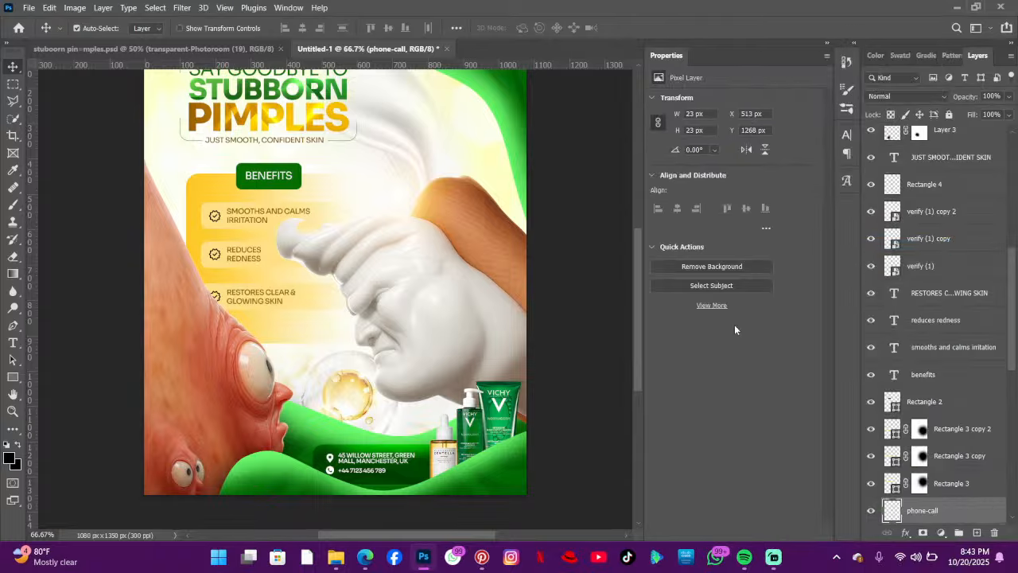
- Switch to the Edge browser and load pinterest.com in a new tab
{"action": "left_click", "coordinate": [363, 559]}
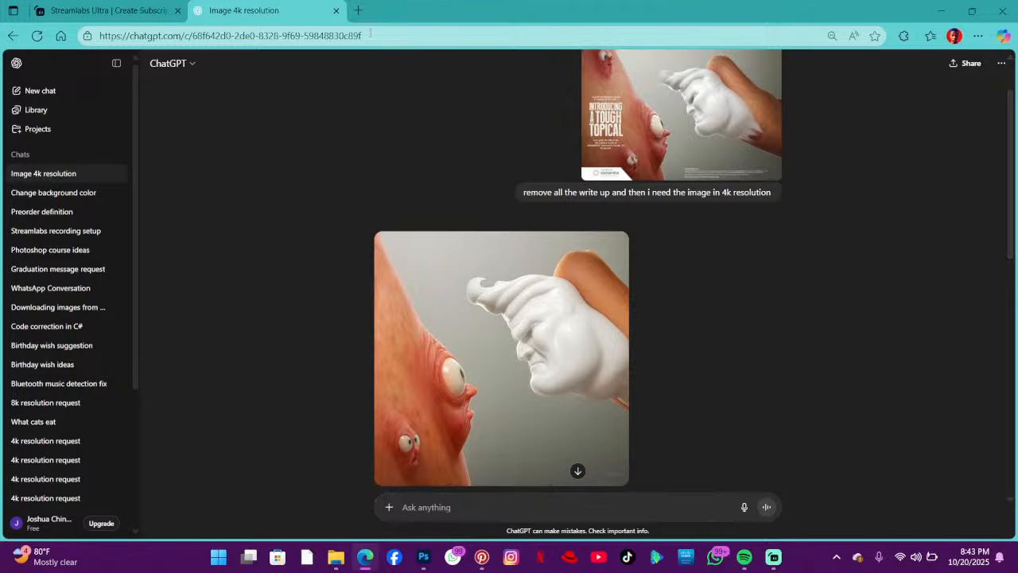
{"action": "left_click", "coordinate": [362, 19]}
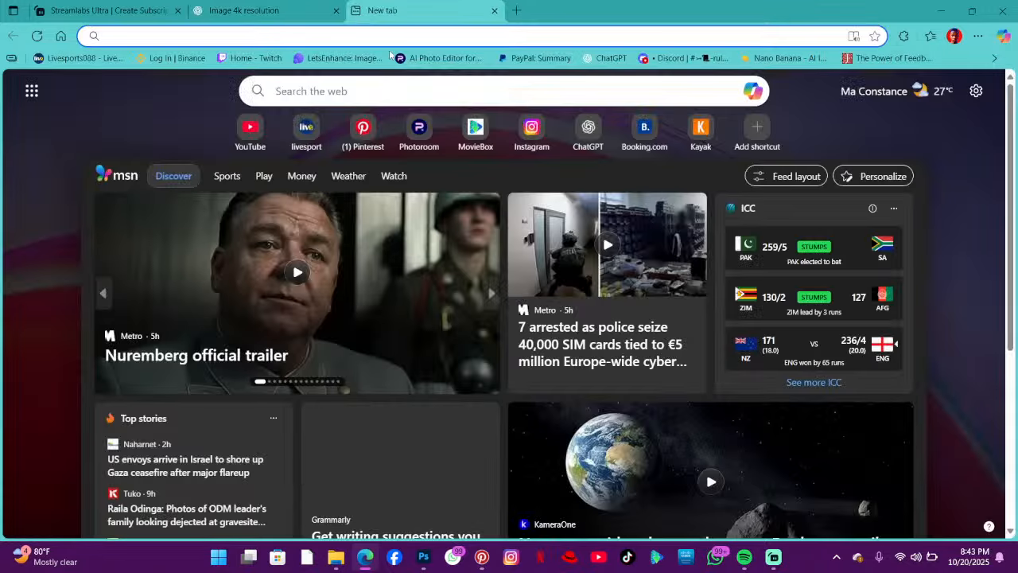
{"action": "type", "text": "pint"}
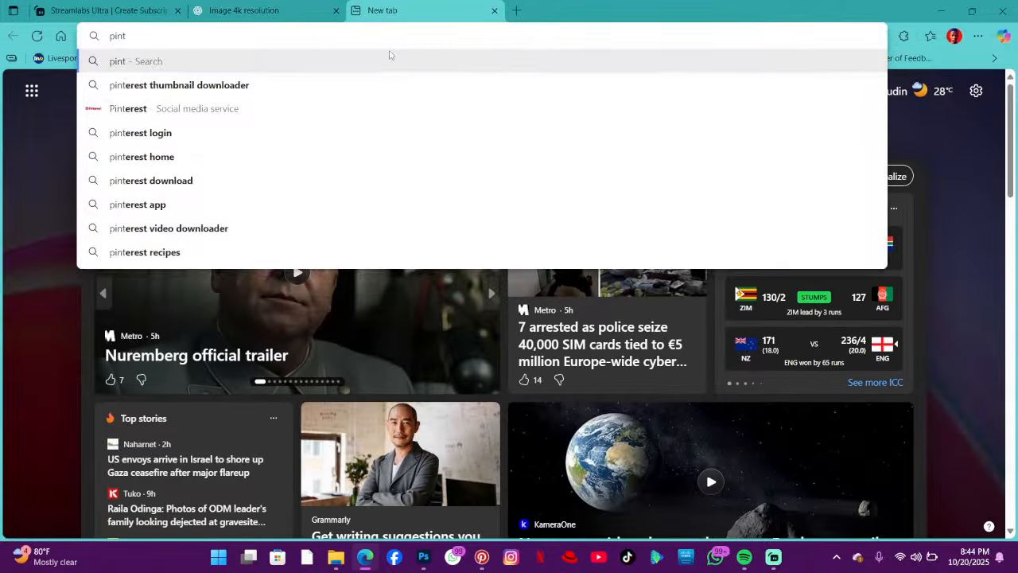
{"action": "type", "text": "er"}
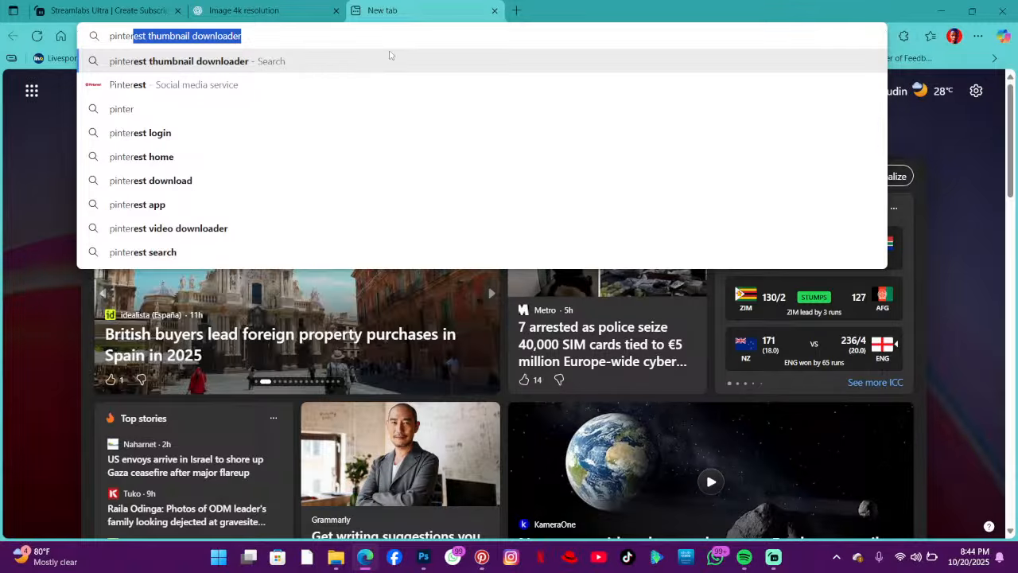
{"action": "type", "text": "es"}
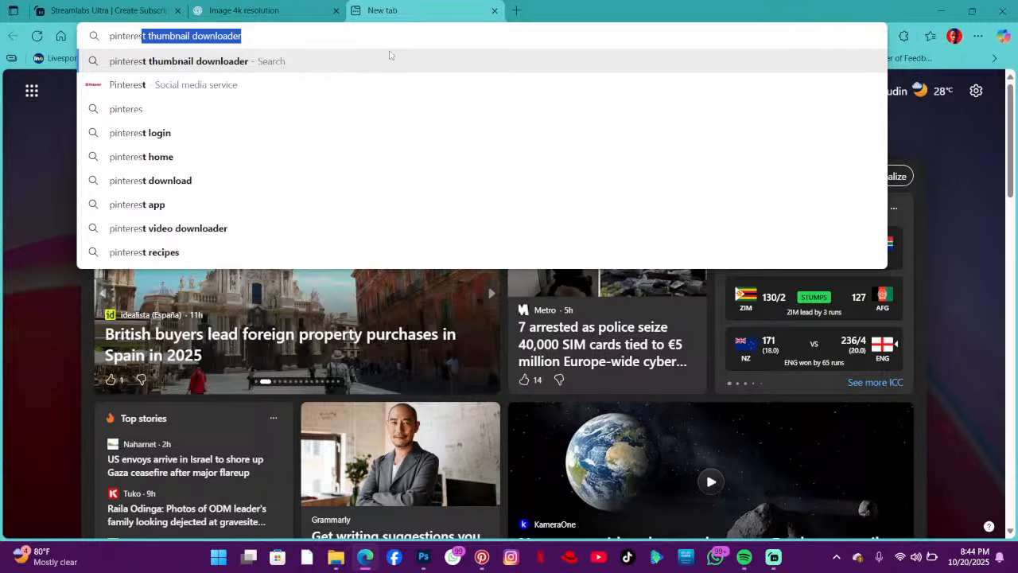
{"action": "type", "text": "t.com"}
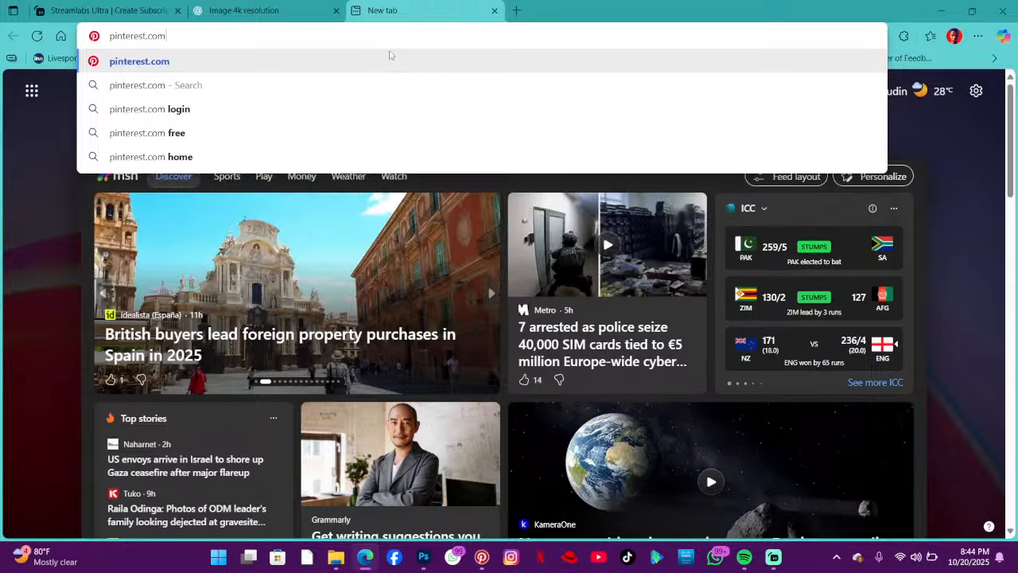
{"action": "key", "text": "Return"}
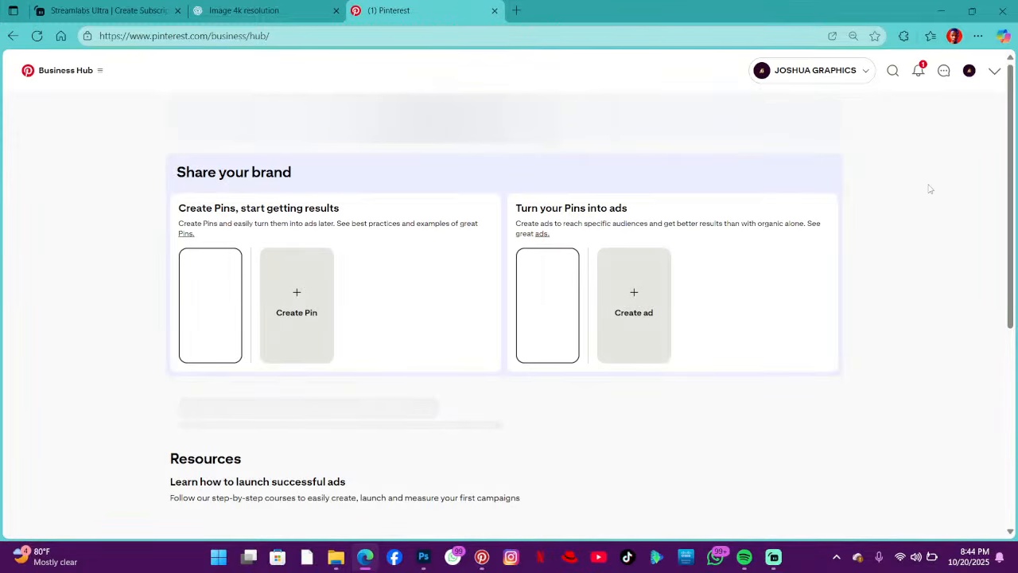
- Open the account's Pinterest profile and show All Pins among its saved boards
{"action": "left_click", "coordinate": [972, 72]}
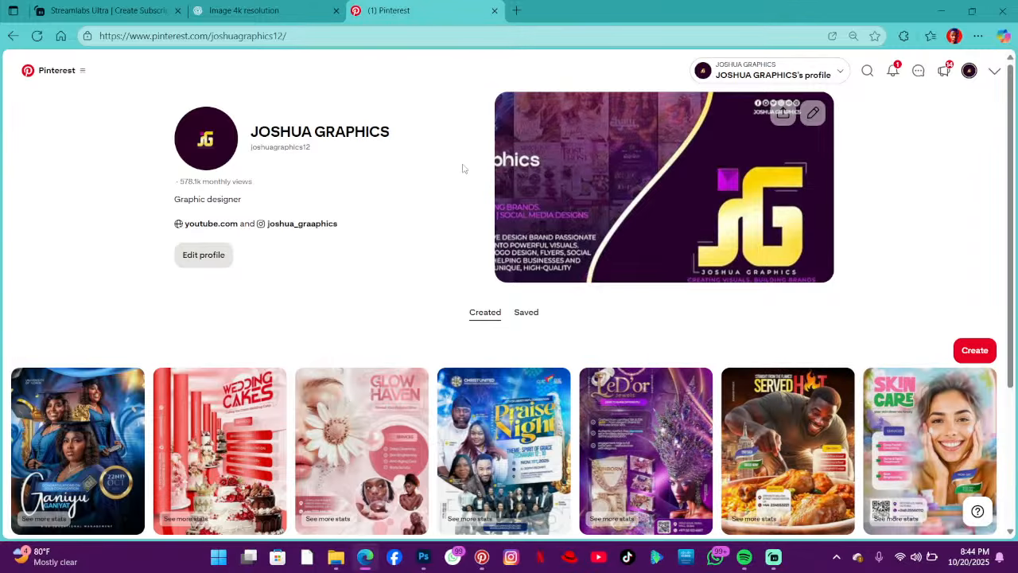
{"action": "left_click", "coordinate": [540, 316]}
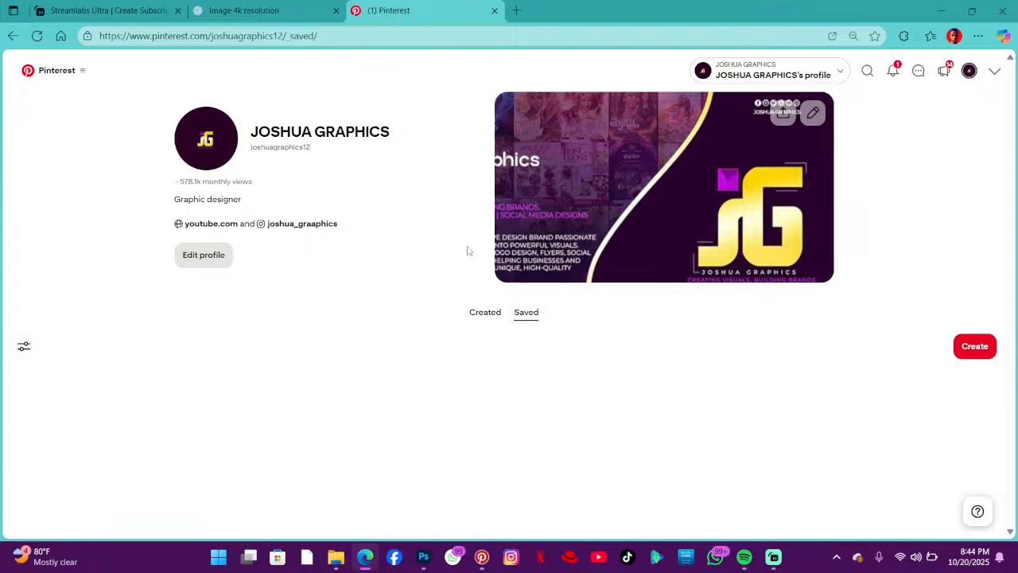
{"action": "scroll", "coordinate": [467, 249], "scroll_direction": "down", "scroll_amount": 2}
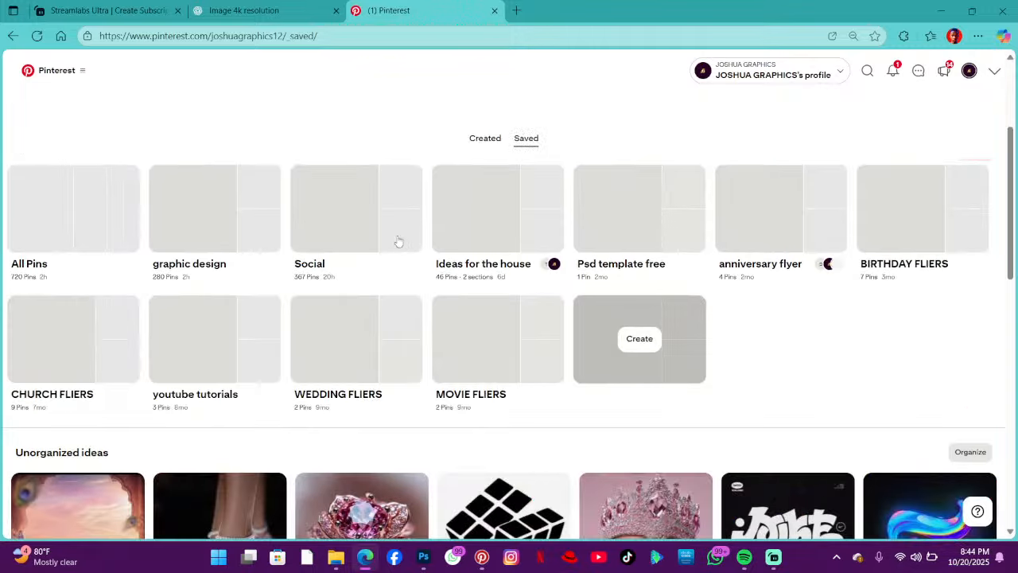
{"action": "left_click", "coordinate": [80, 216]}
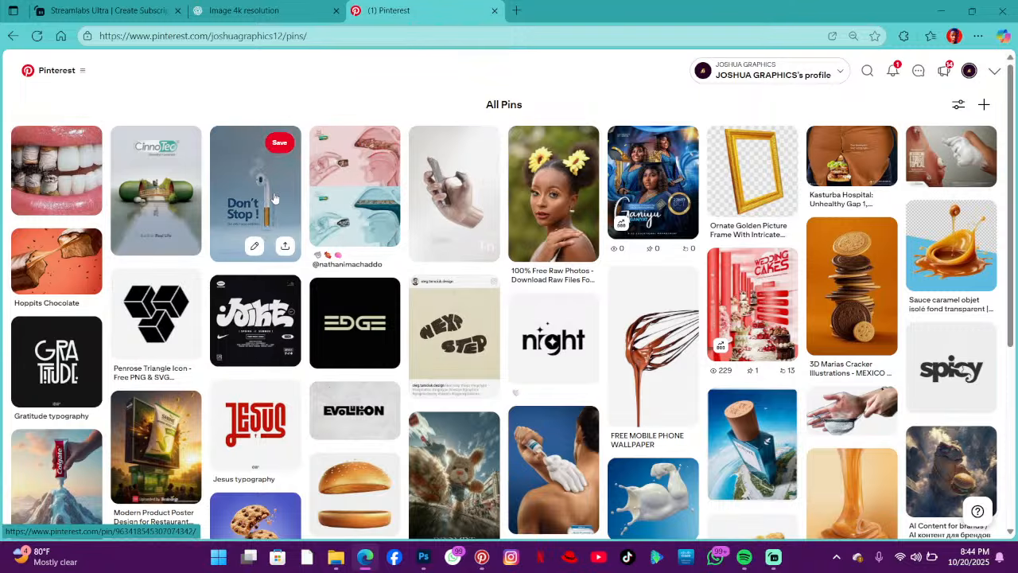
- View the saved hand-holding-phone pin and the "Don't Stop!" earbud-cigarette pin, returning to All Pins after each
{"action": "left_click", "coordinate": [445, 204]}
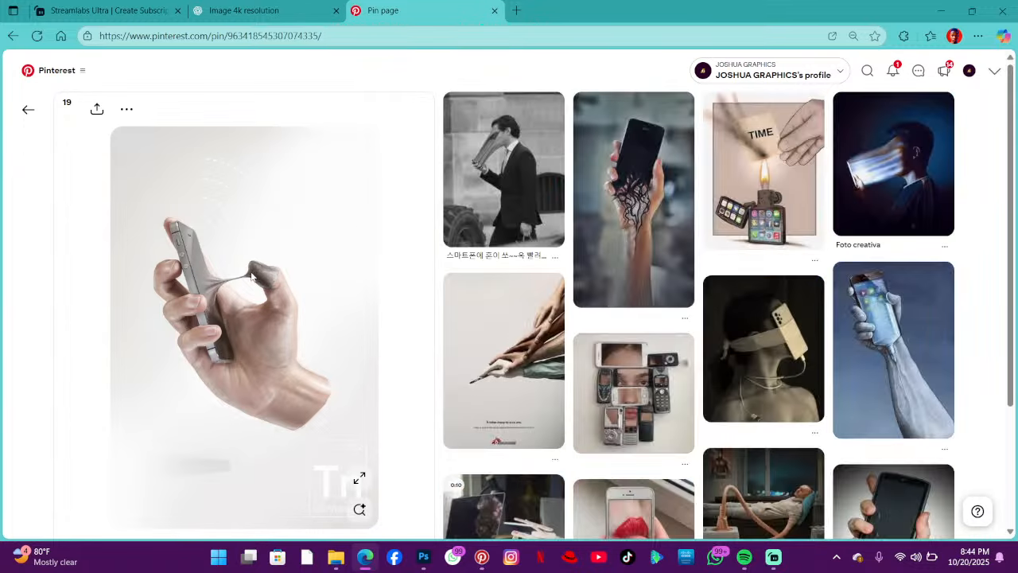
{"action": "left_click", "coordinate": [25, 111]}
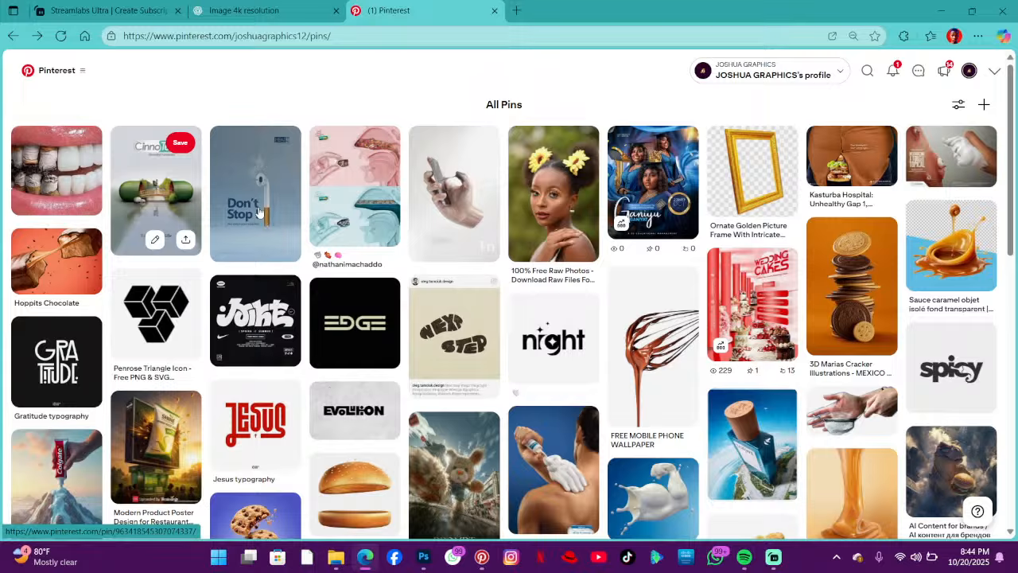
{"action": "left_click", "coordinate": [249, 210]}
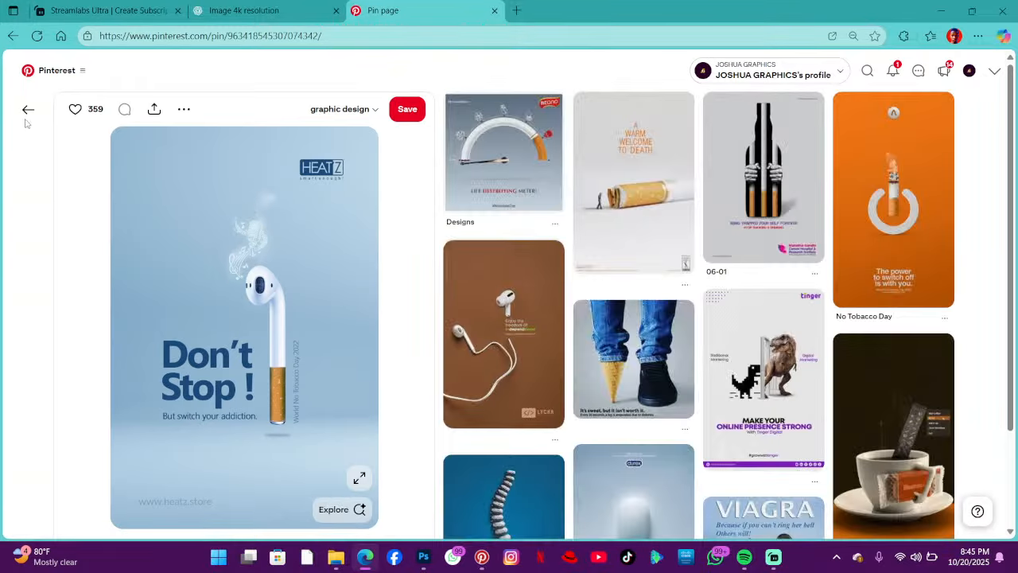
{"action": "left_click", "coordinate": [27, 112]}
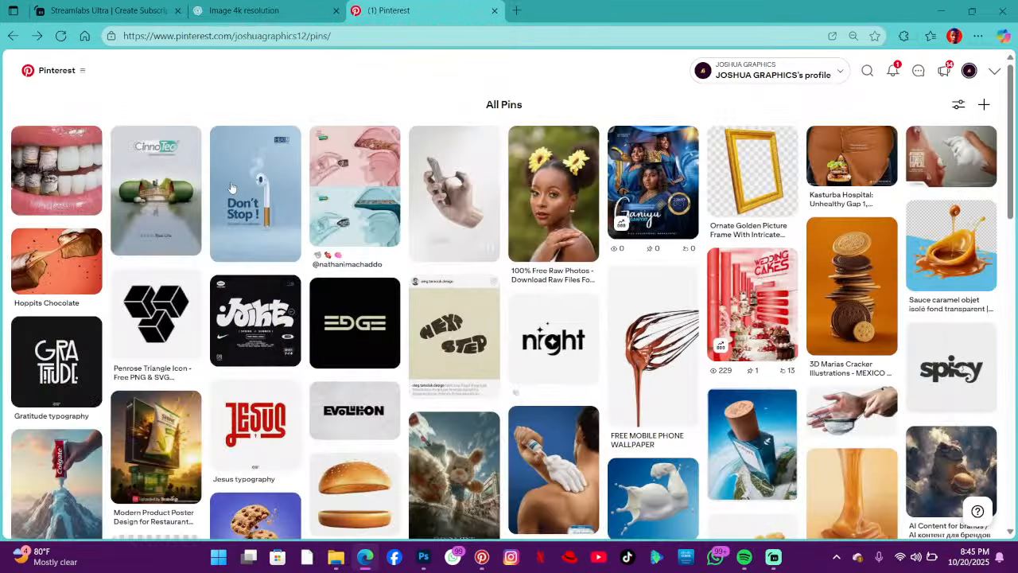
- Browse the saved pins for creative advert references and open the one with a white cream hand on a man's back
{"action": "scroll", "coordinate": [271, 210], "scroll_direction": "down", "scroll_amount": 3}
{"action": "mouse_move", "coordinate": [271, 211]}
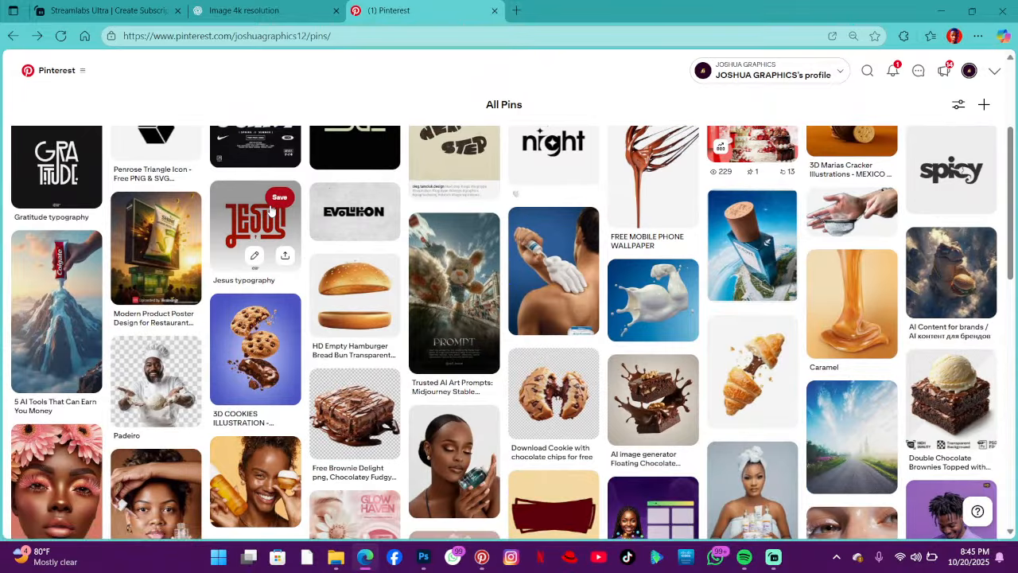
{"action": "scroll", "coordinate": [318, 270], "scroll_direction": "down", "scroll_amount": 2}
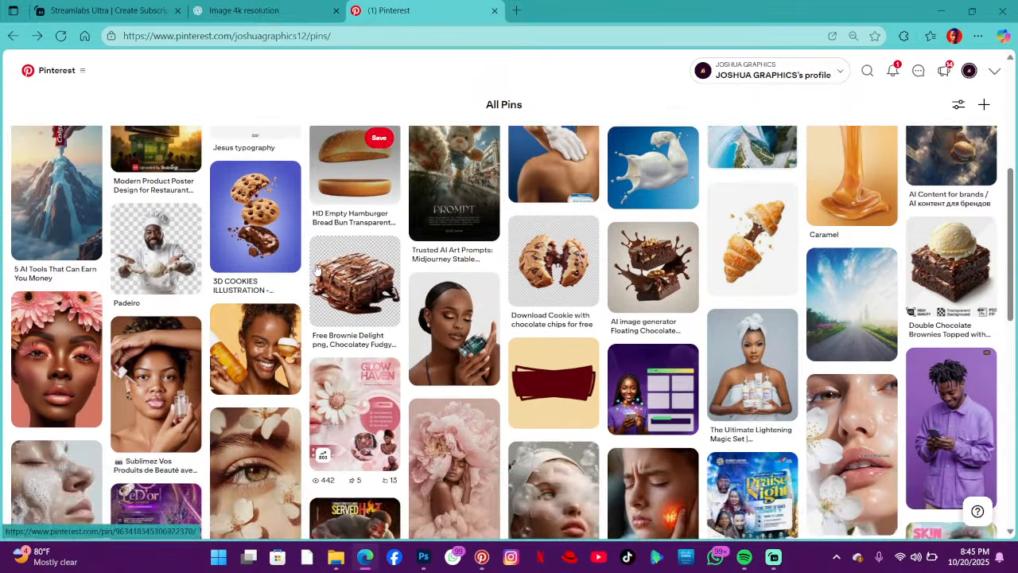
{"action": "scroll", "coordinate": [317, 271], "scroll_direction": "down", "scroll_amount": 2}
{"action": "scroll", "coordinate": [445, 295], "scroll_direction": "up", "scroll_amount": 2}
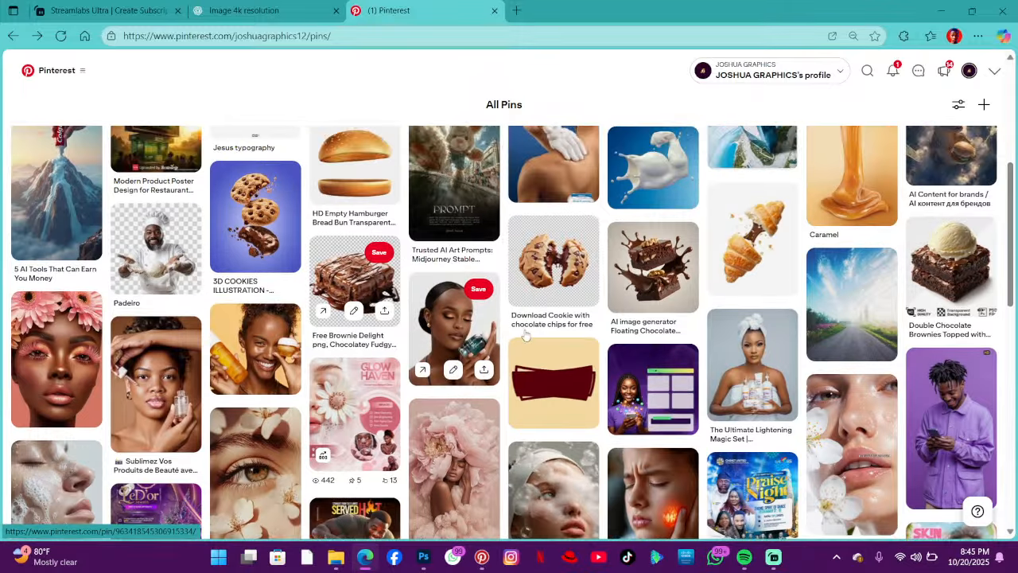
{"action": "scroll", "coordinate": [528, 333], "scroll_direction": "up", "scroll_amount": 2}
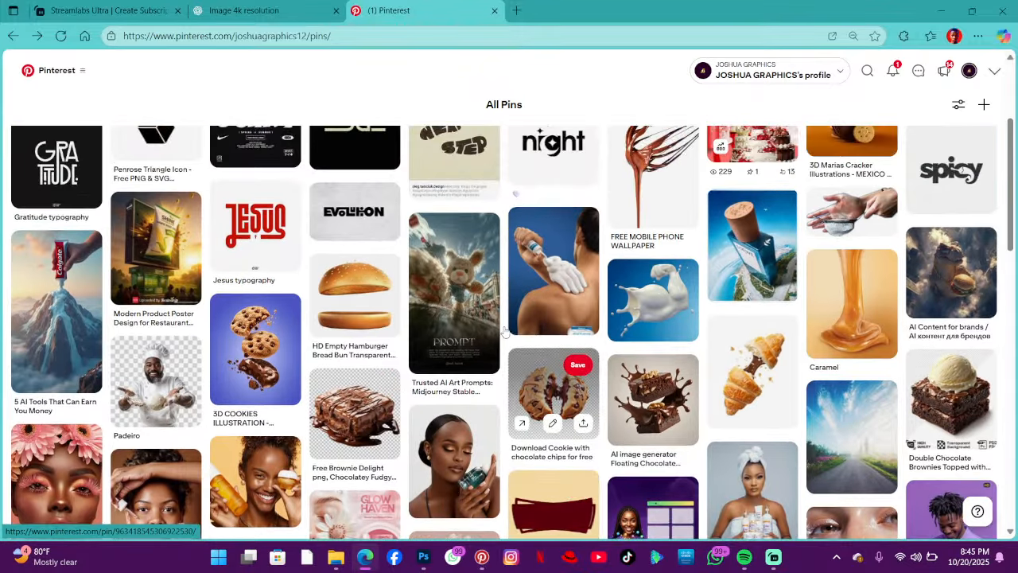
{"action": "scroll", "coordinate": [493, 326], "scroll_direction": "up", "scroll_amount": 3}
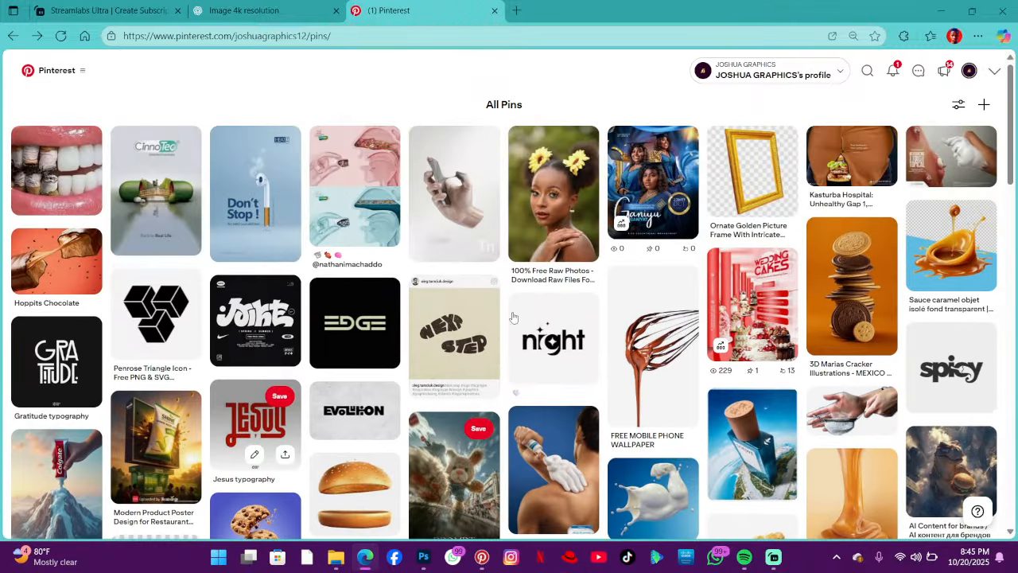
{"action": "scroll", "coordinate": [393, 313], "scroll_direction": "down", "scroll_amount": 4}
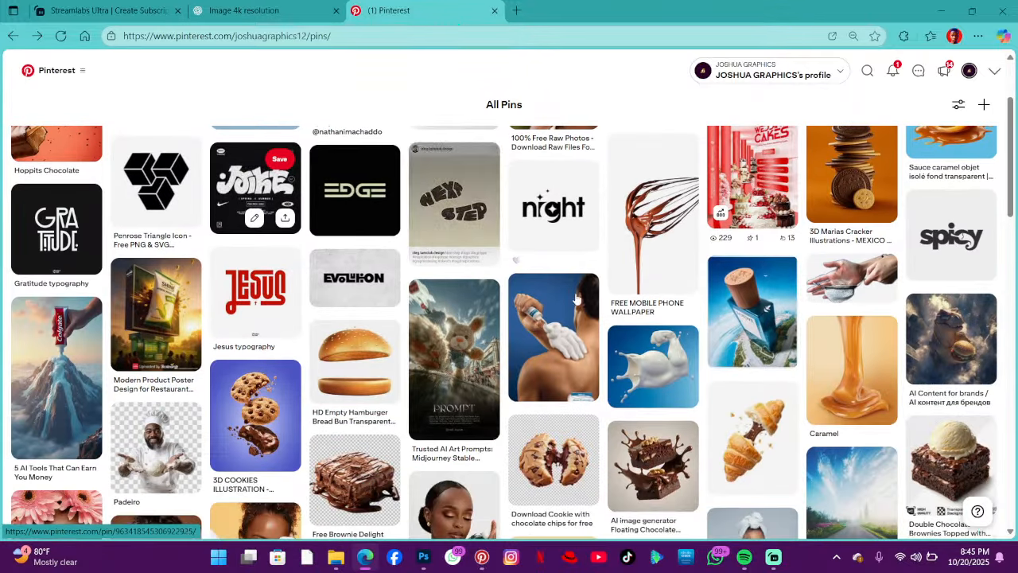
{"action": "scroll", "coordinate": [393, 312], "scroll_direction": "down", "scroll_amount": 4}
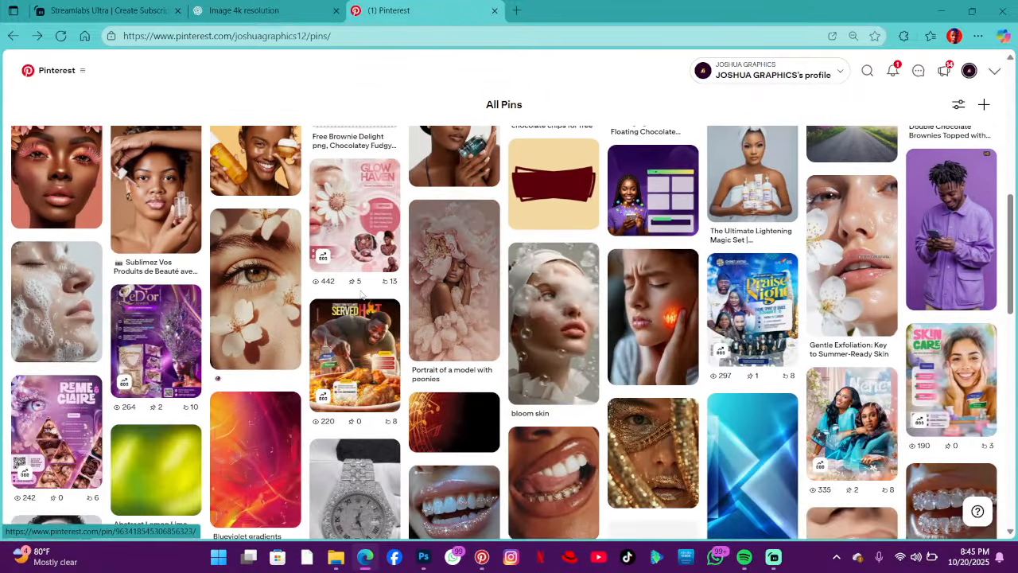
{"action": "scroll", "coordinate": [280, 296], "scroll_direction": "down", "scroll_amount": 4}
{"action": "scroll", "coordinate": [491, 296], "scroll_direction": "up", "scroll_amount": 8}
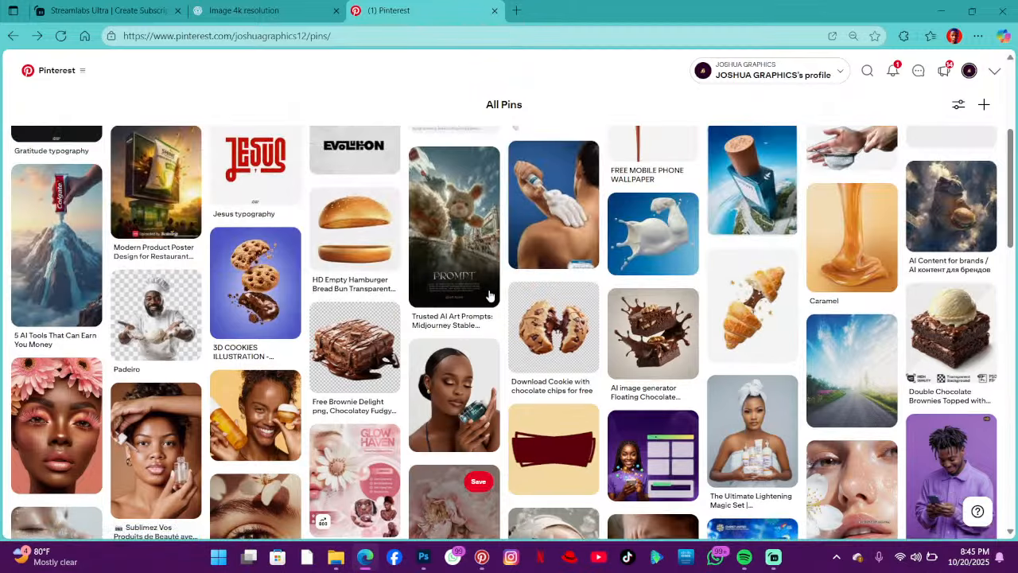
{"action": "left_click", "coordinate": [550, 219]}
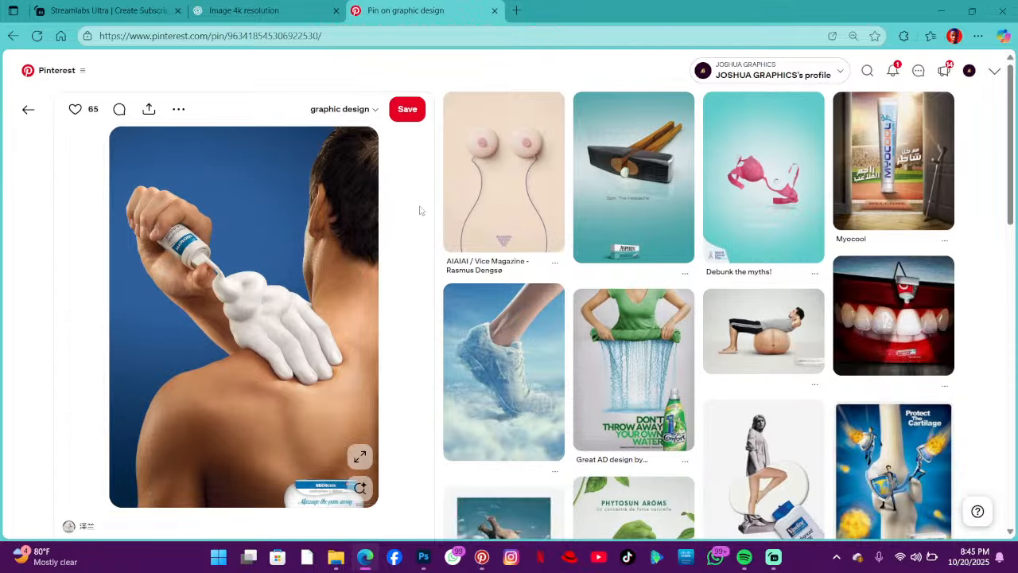
- View the Phytosun Arôms leaf-fist pin among the related pins and return to the cream-hand pin
{"action": "scroll", "coordinate": [422, 211], "scroll_direction": "down", "scroll_amount": 2}
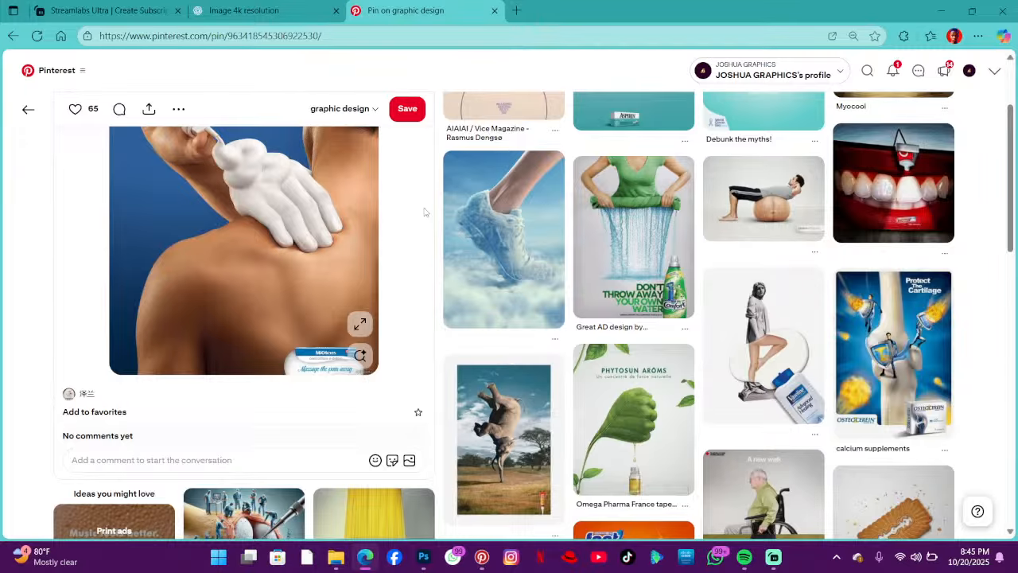
{"action": "scroll", "coordinate": [424, 212], "scroll_direction": "down", "scroll_amount": 2}
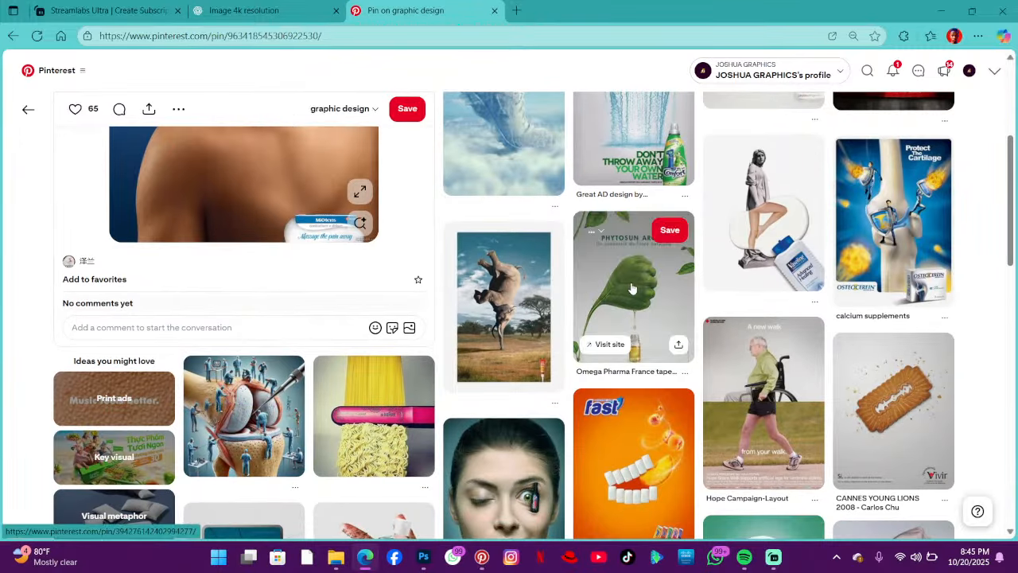
{"action": "left_click", "coordinate": [632, 288]}
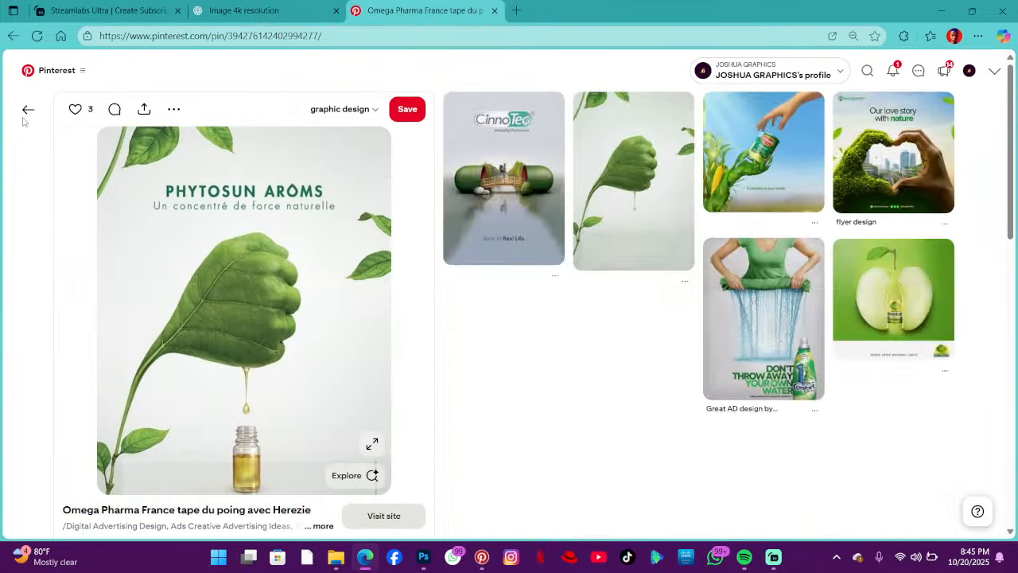
{"action": "left_click", "coordinate": [25, 115]}
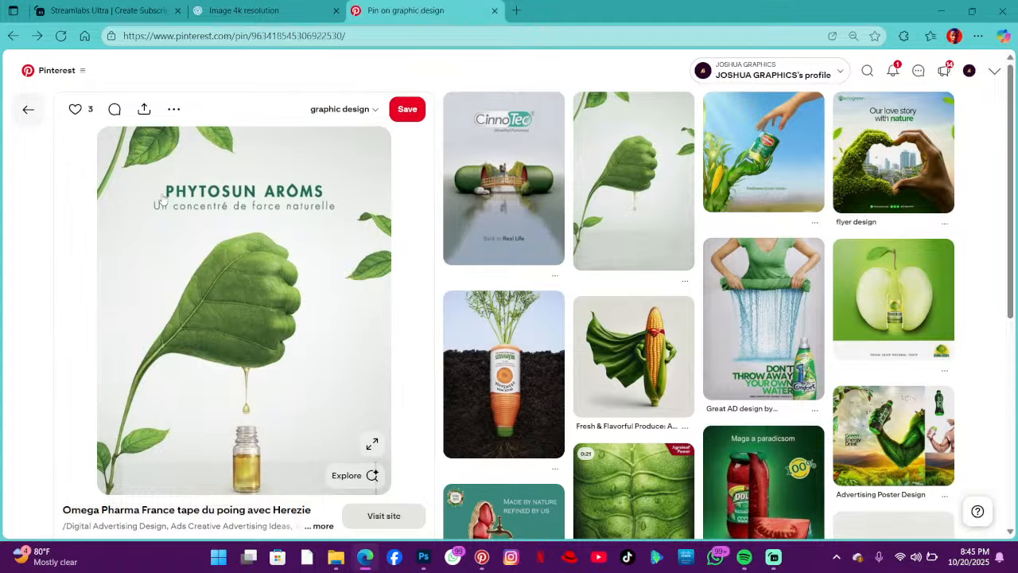
- Browse the related pins beneath the cream-hand pin for more creative advert references
{"action": "scroll", "coordinate": [162, 201], "scroll_direction": "down", "scroll_amount": 10}
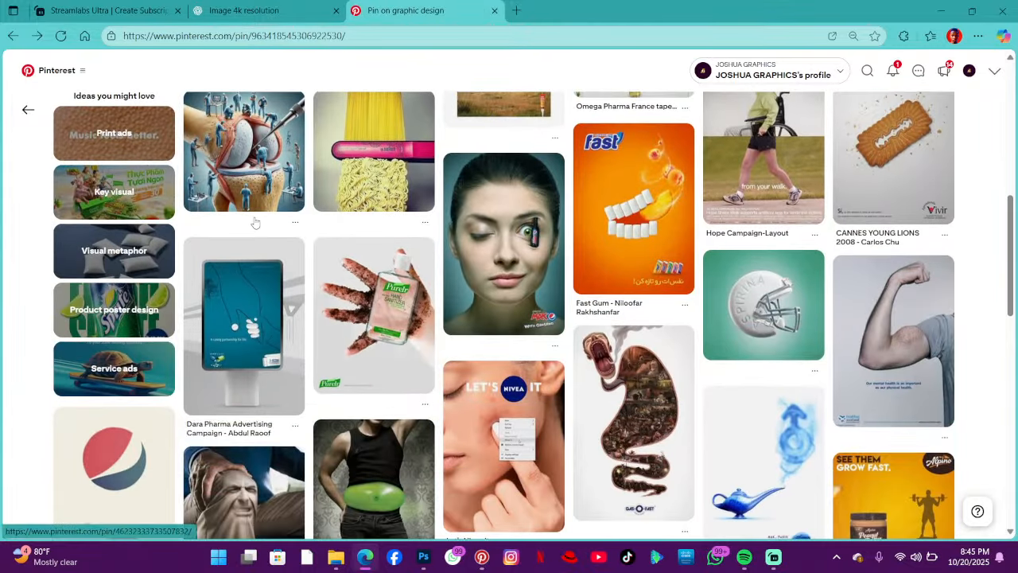
{"action": "scroll", "coordinate": [255, 223], "scroll_direction": "down", "scroll_amount": 3}
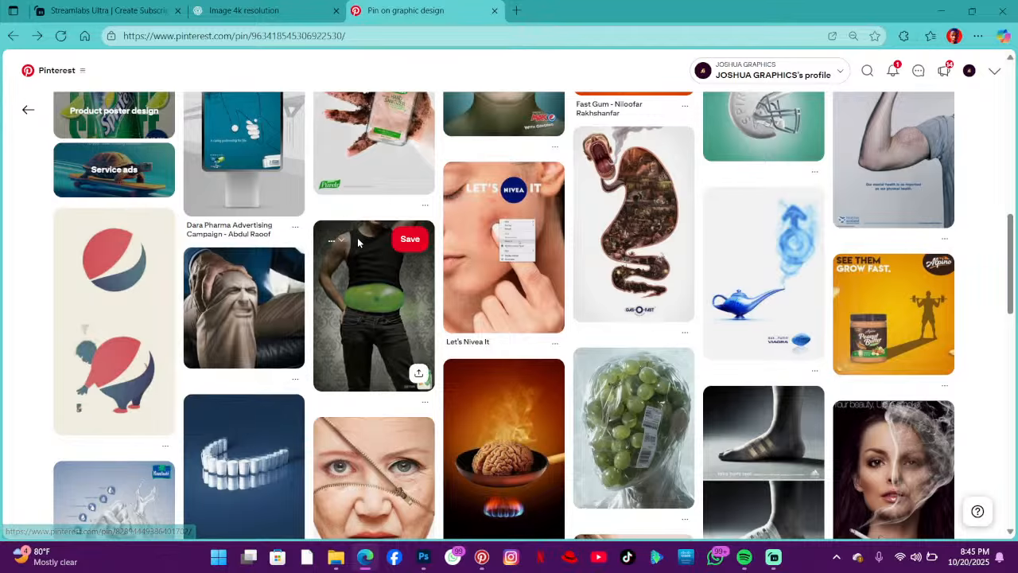
{"action": "scroll", "coordinate": [357, 238], "scroll_direction": "down", "scroll_amount": 2}
{"action": "scroll", "coordinate": [349, 237], "scroll_direction": "down", "scroll_amount": 1}
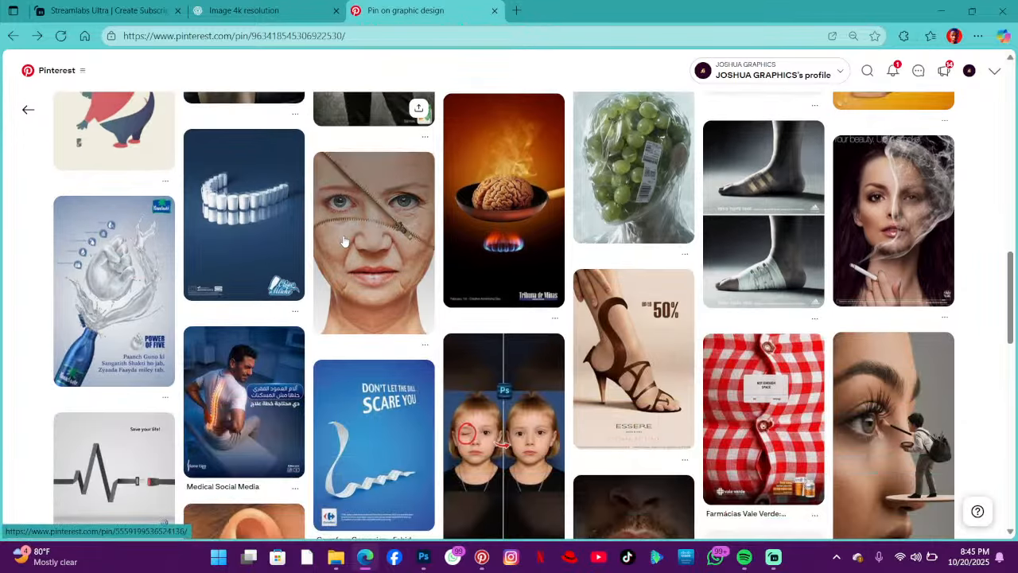
{"action": "scroll", "coordinate": [344, 241], "scroll_direction": "down", "scroll_amount": 2}
{"action": "scroll", "coordinate": [302, 239], "scroll_direction": "down", "scroll_amount": 1}
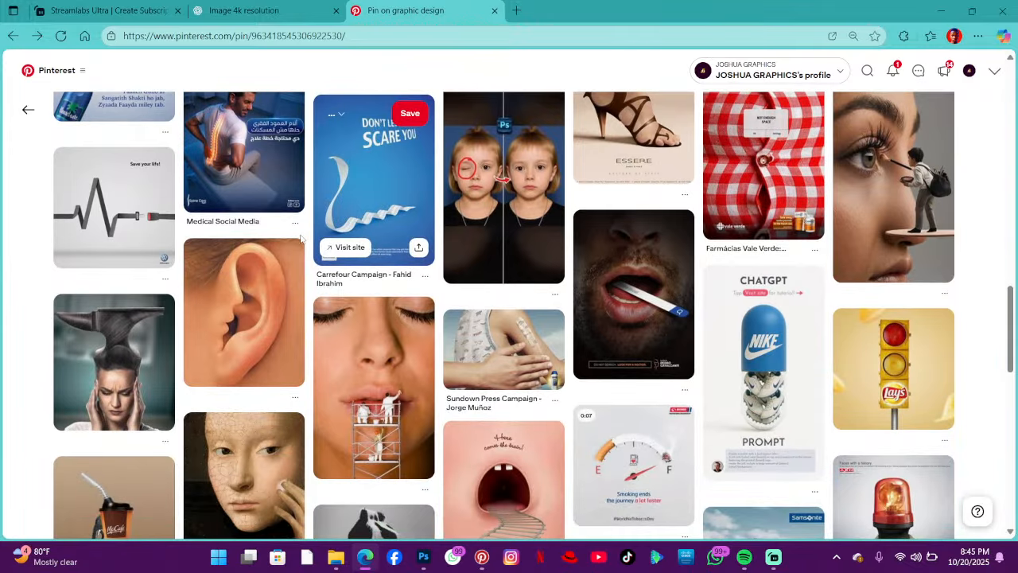
{"action": "scroll", "coordinate": [301, 238], "scroll_direction": "down", "scroll_amount": 4}
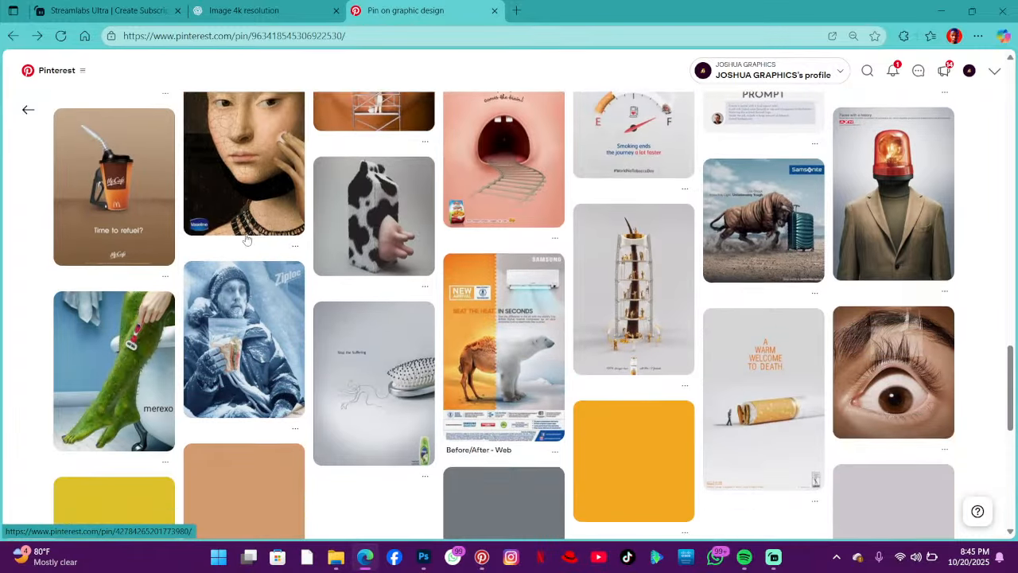
{"action": "scroll", "coordinate": [246, 239], "scroll_direction": "down", "scroll_amount": 7}
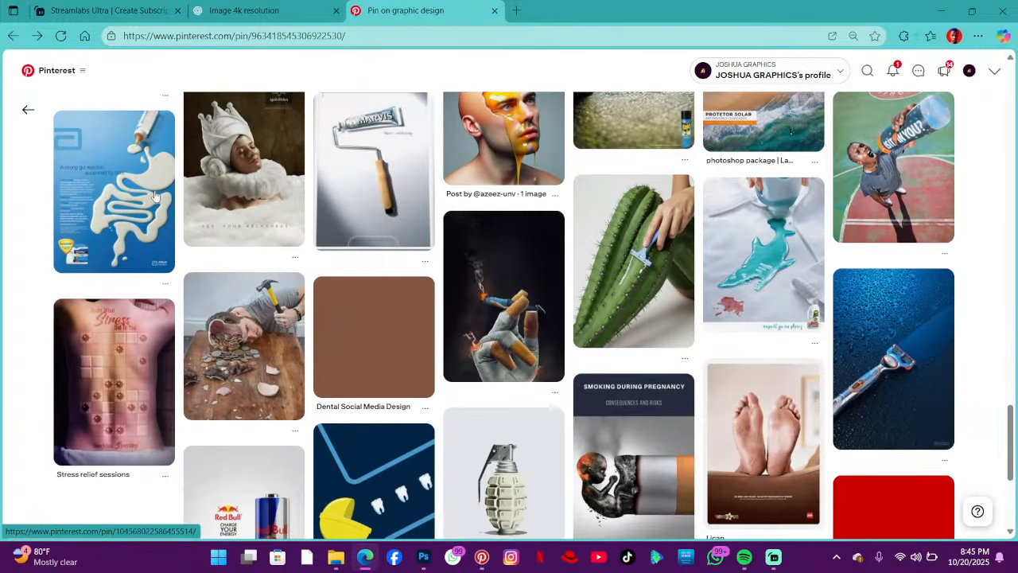
{"action": "mouse_move", "coordinate": [160, 196]}
- Return to All Pins and open the Soolantra "Introducing a Tough Topical" pin with the cream fist and pimple characters
{"action": "left_click", "coordinate": [28, 109]}
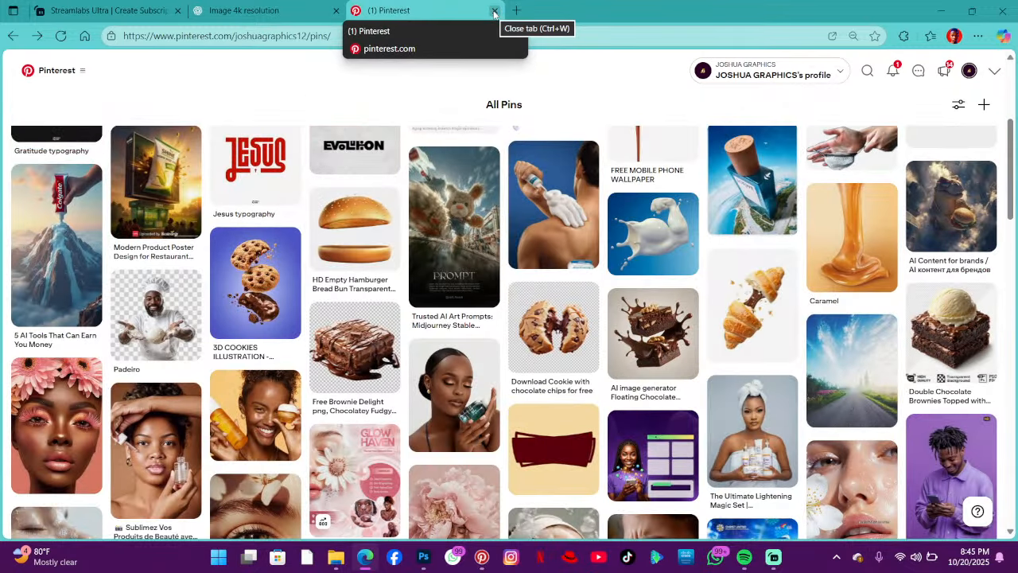
{"action": "scroll", "coordinate": [366, 134], "scroll_direction": "up", "scroll_amount": 5}
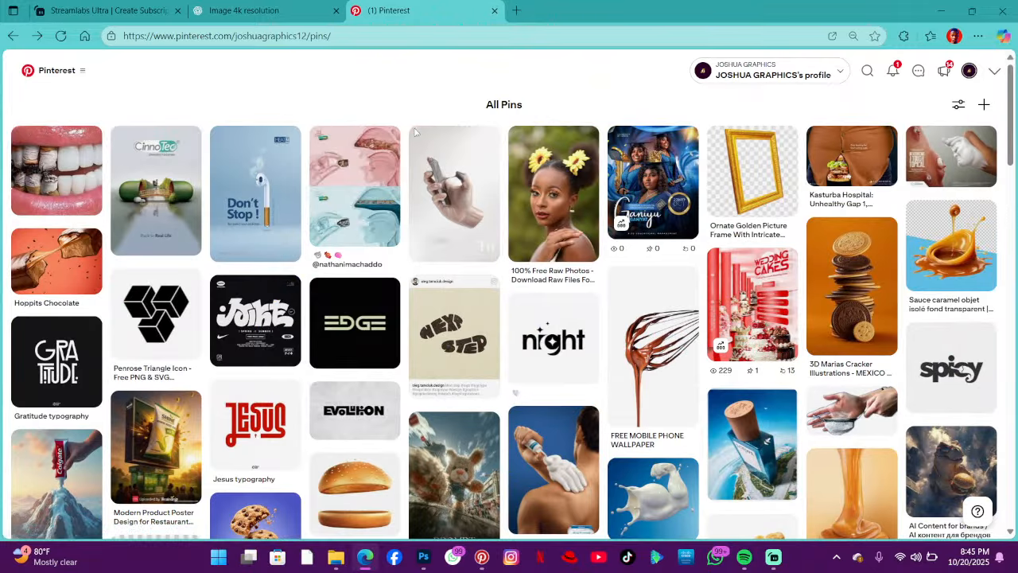
{"action": "left_click", "coordinate": [947, 169]}
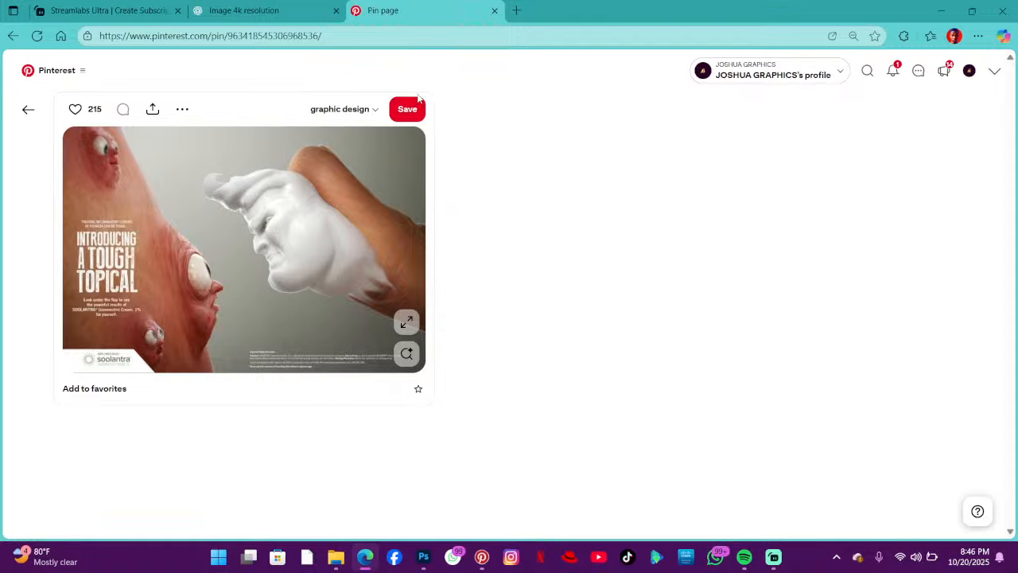
- Switch back to Photoshop and review the flyer from its headline down to the contact box
{"action": "left_click", "coordinate": [941, 10]}
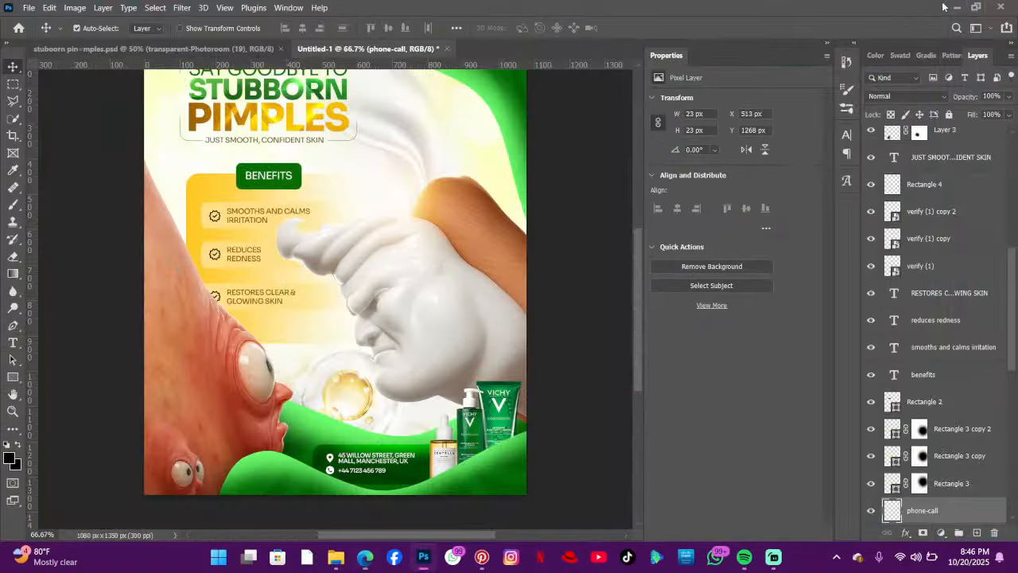
{"action": "scroll", "coordinate": [457, 326], "scroll_direction": "down", "scroll_amount": 3}
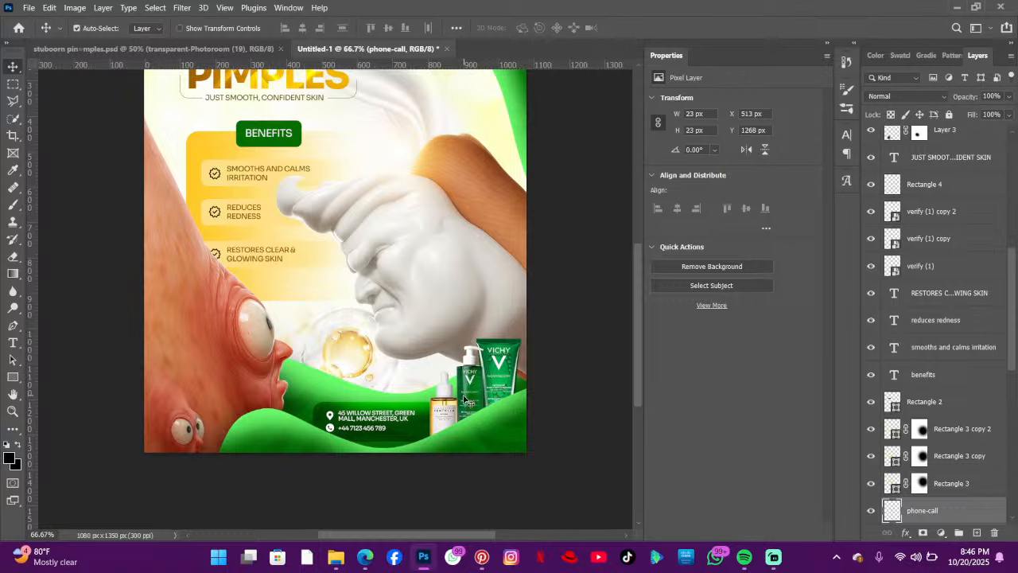
{"action": "scroll", "coordinate": [397, 393], "scroll_direction": "up", "scroll_amount": 1}
{"action": "scroll", "coordinate": [413, 387], "scroll_direction": "down", "scroll_amount": 1}
{"action": "scroll", "coordinate": [398, 342], "scroll_direction": "up", "scroll_amount": 2}
{"action": "scroll", "coordinate": [430, 302], "scroll_direction": "down", "scroll_amount": 1}
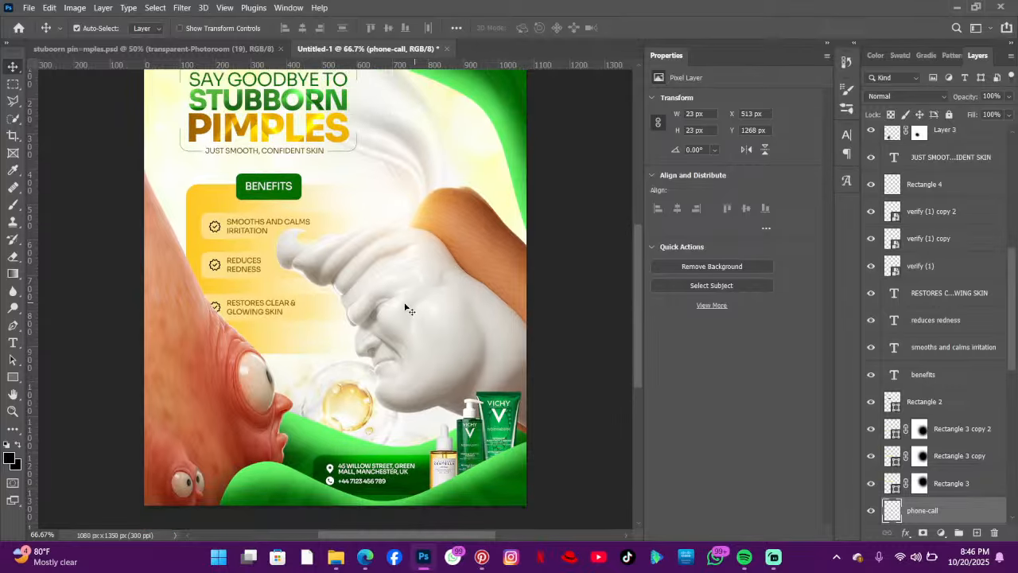
- Open the Camera Raw Filter on the transparent-Photoroom (19) character layer and inspect its preview at 100%
{"action": "left_click", "coordinate": [398, 303]}
{"action": "left_click", "coordinate": [177, 391]}
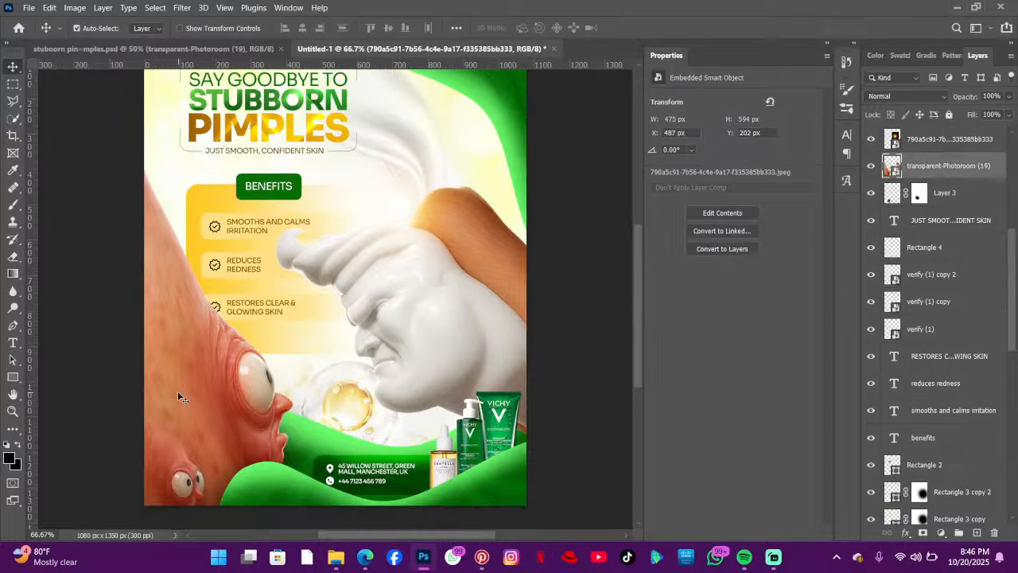
{"action": "left_click", "coordinate": [182, 8]}
{"action": "left_click", "coordinate": [223, 101]}
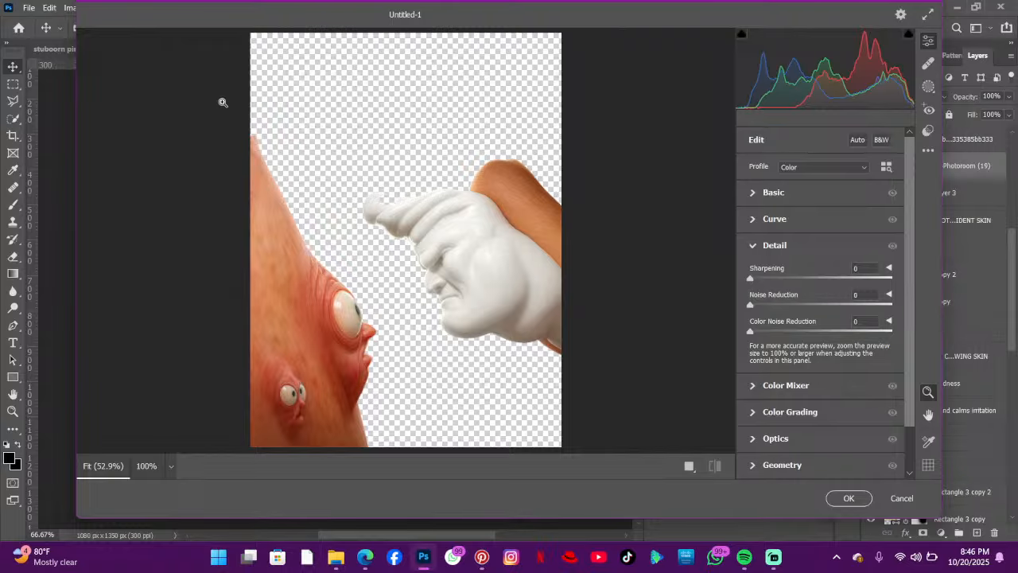
{"action": "left_click", "coordinate": [454, 315]}
{"action": "scroll", "coordinate": [342, 278], "scroll_direction": "down", "scroll_amount": 3}
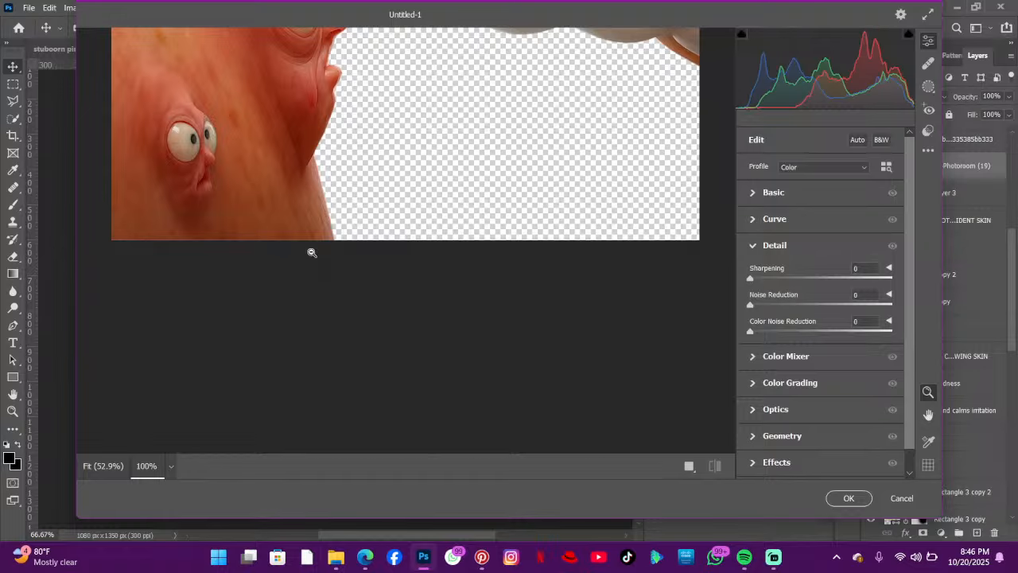
{"action": "scroll", "coordinate": [311, 253], "scroll_direction": "up", "scroll_amount": 5}
{"action": "scroll", "coordinate": [306, 252], "scroll_direction": "down", "scroll_amount": 4}
{"action": "scroll", "coordinate": [300, 253], "scroll_direction": "up", "scroll_amount": 8}
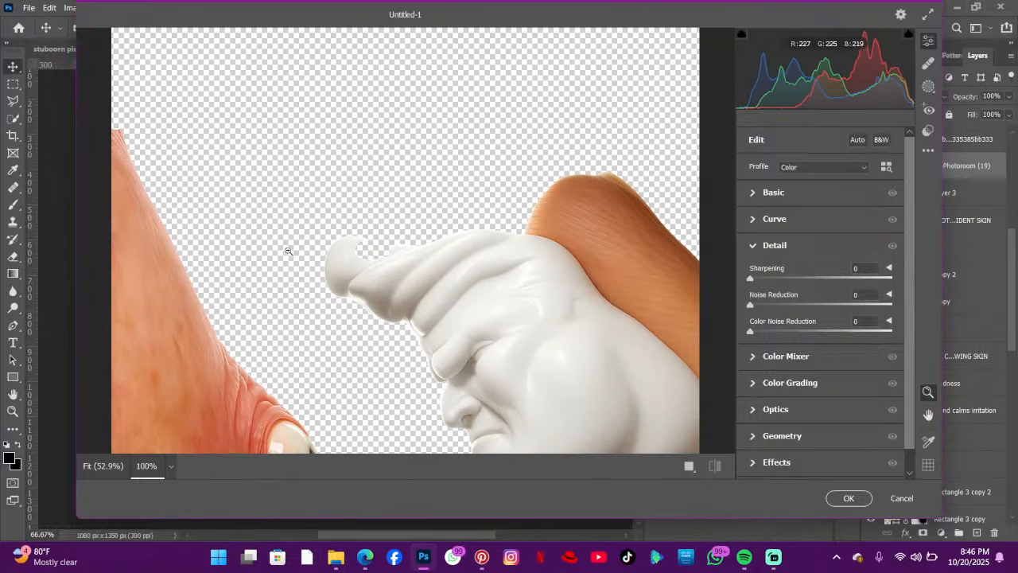
- Set the character layer's Exposure to +0.35 and Contrast to +25 in the Camera Raw Basic adjustments
{"action": "left_click", "coordinate": [763, 192]}
{"action": "left_click_drag", "start_coordinate": [821, 246], "coordinate": [823, 246]}
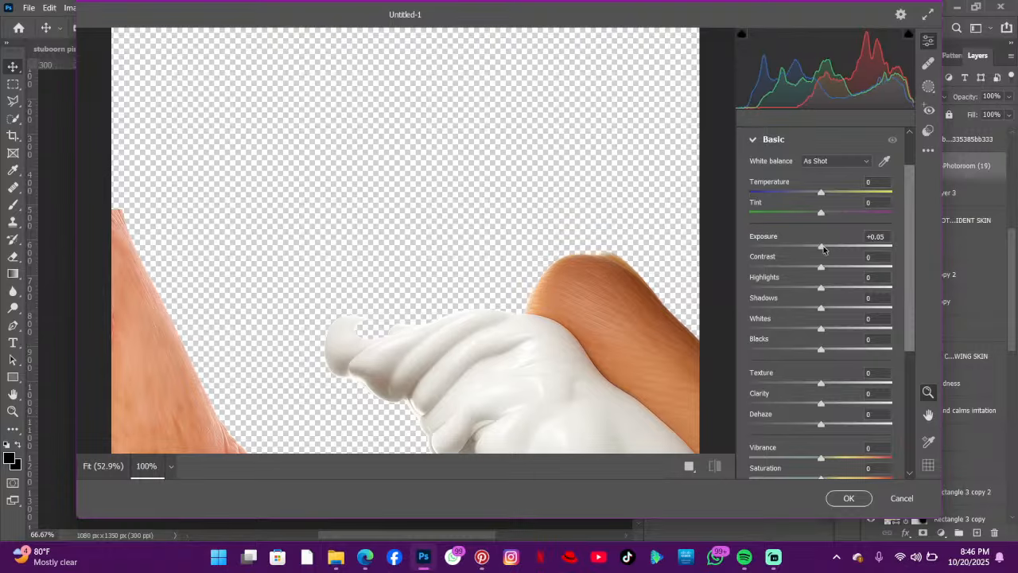
{"action": "scroll", "coordinate": [621, 257], "scroll_direction": "down", "scroll_amount": 3}
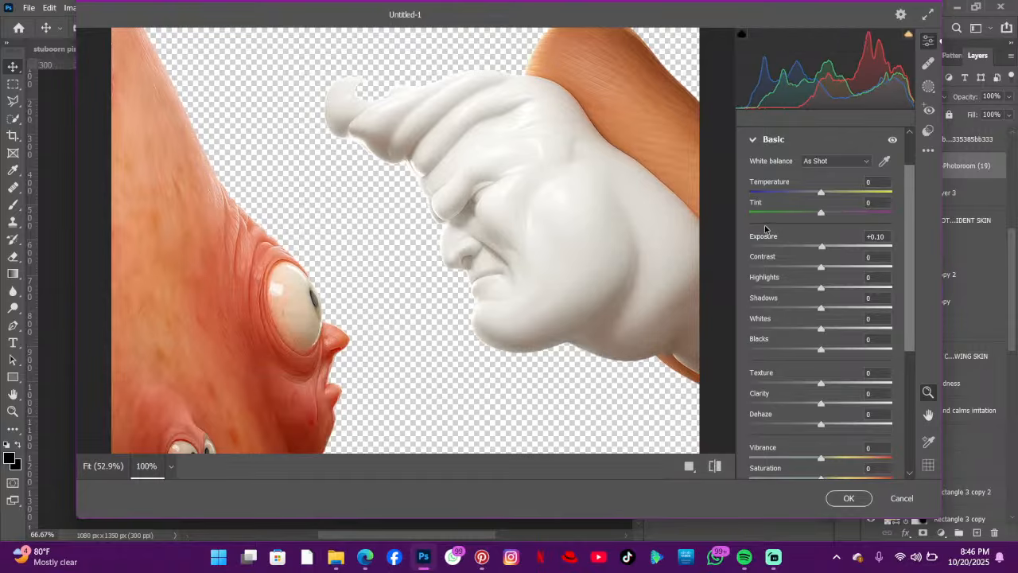
{"action": "left_click_drag", "start_coordinate": [824, 247], "coordinate": [829, 248]}
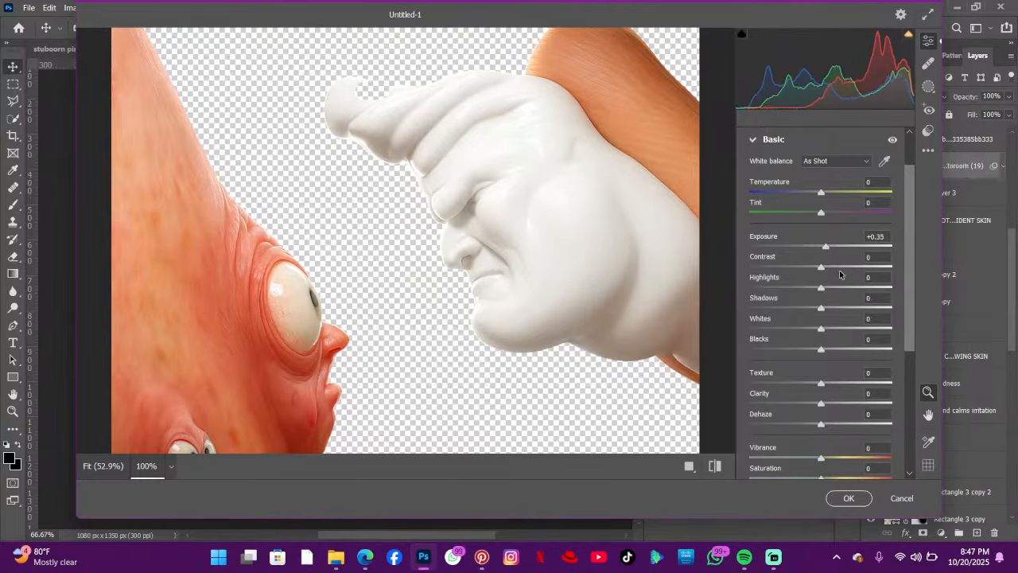
{"action": "left_click_drag", "start_coordinate": [824, 271], "coordinate": [869, 271]}
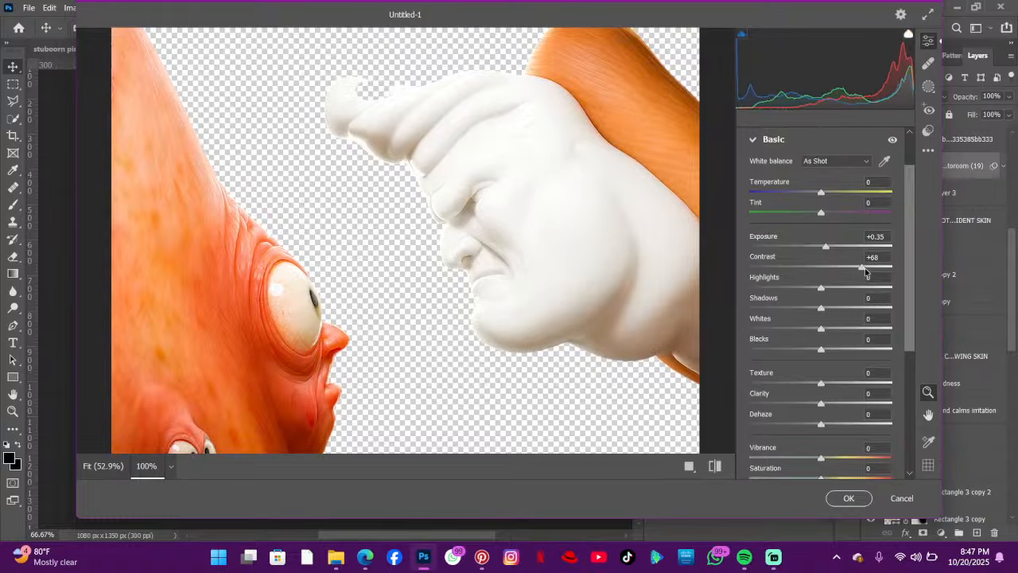
{"action": "left_click_drag", "start_coordinate": [867, 272], "coordinate": [842, 273]}
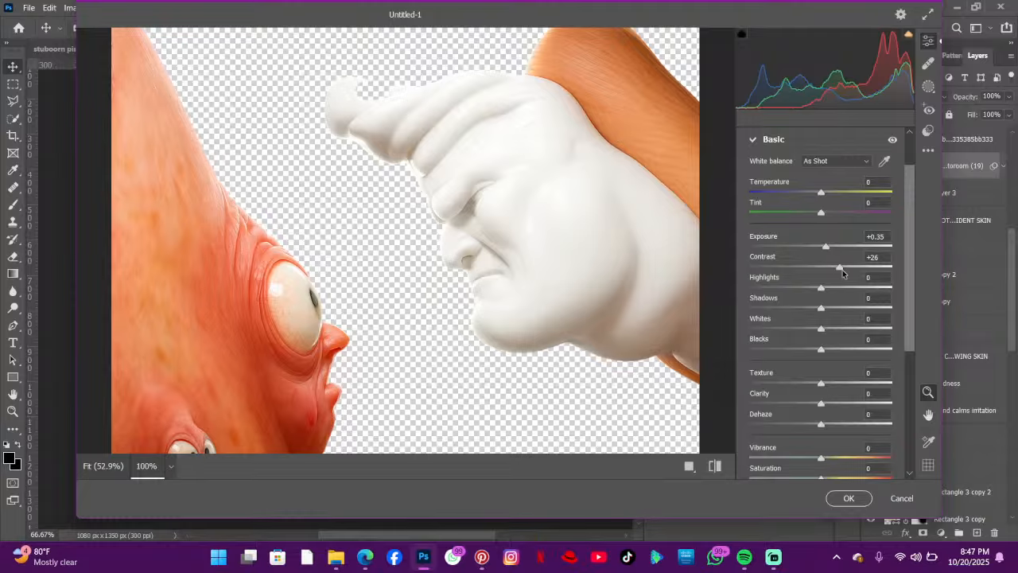
- Set the Texture to +21 and Clarity to +27, and raise the Vibrance slightly
{"action": "scroll", "coordinate": [784, 280], "scroll_direction": "down", "scroll_amount": 2}
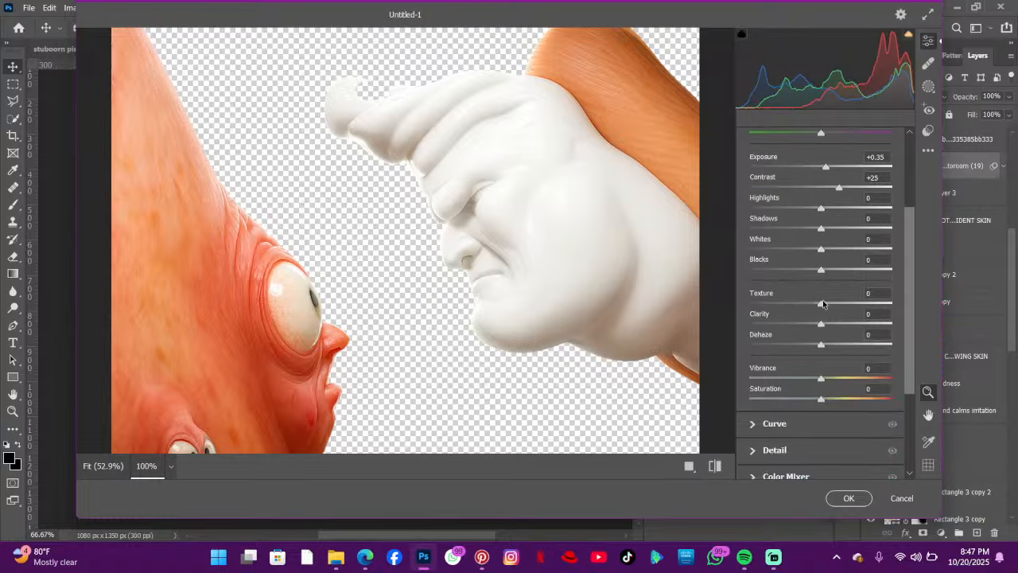
{"action": "left_click_drag", "start_coordinate": [821, 304], "coordinate": [828, 323]}
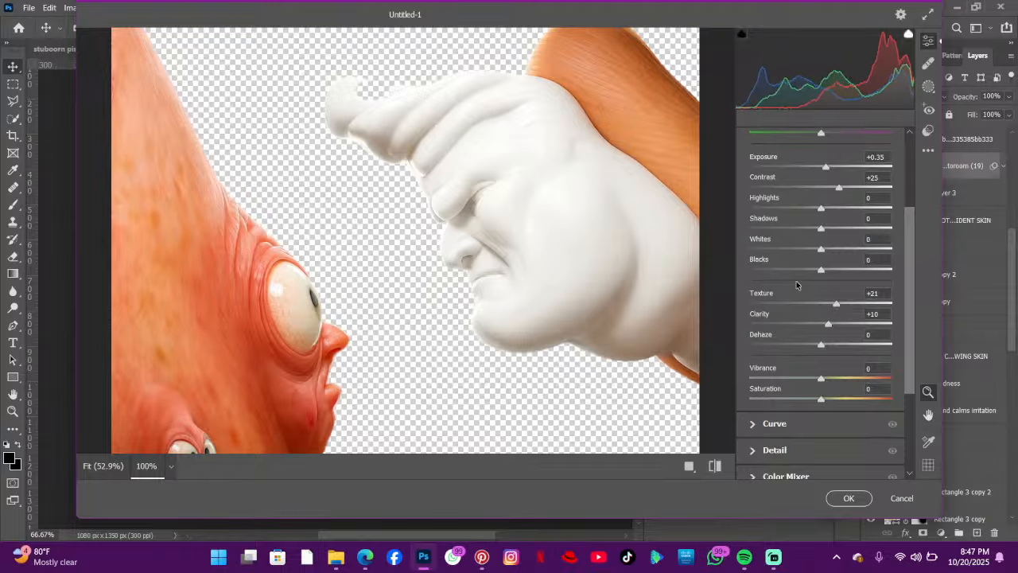
{"action": "scroll", "coordinate": [796, 285], "scroll_direction": "down", "scroll_amount": 2}
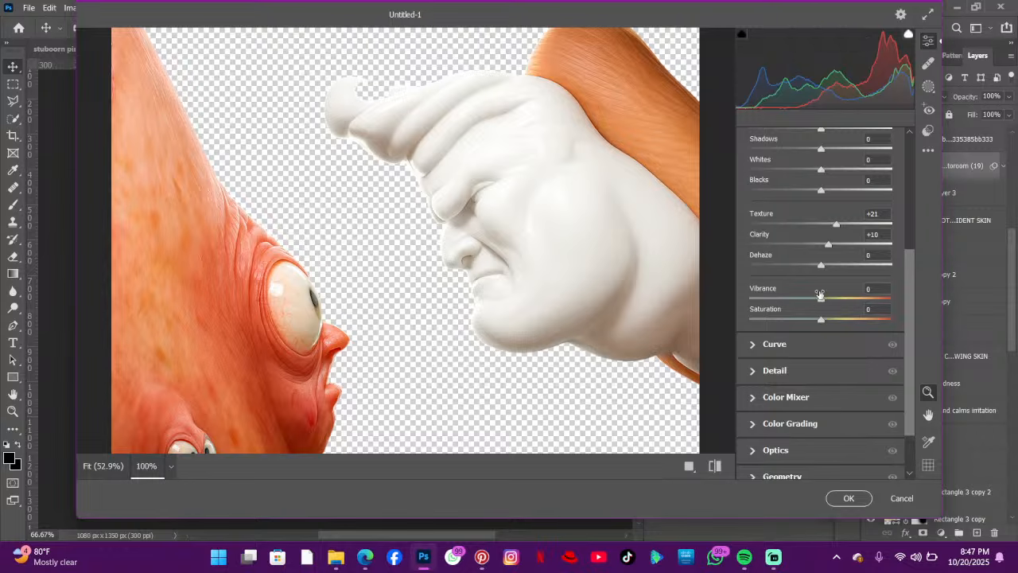
{"action": "mouse_move", "coordinate": [828, 244]}
{"action": "left_mouse_down"}
{"action": "mouse_move", "coordinate": [793, 242]}
{"action": "mouse_move", "coordinate": [838, 245]}
{"action": "left_mouse_up"}
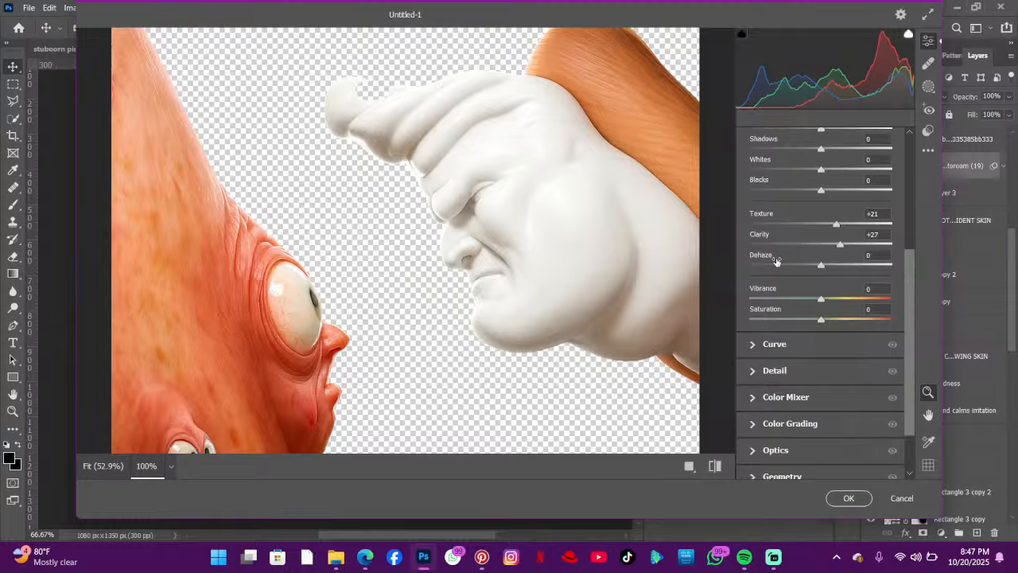
{"action": "left_click_drag", "start_coordinate": [824, 302], "coordinate": [831, 298]}
- Set Sharpening to 29 and Noise Reduction to 62, apply the Camera Raw Filter and check the flyer
{"action": "scroll", "coordinate": [822, 253], "scroll_direction": "down", "scroll_amount": 2}
{"action": "left_click", "coordinate": [781, 308]}
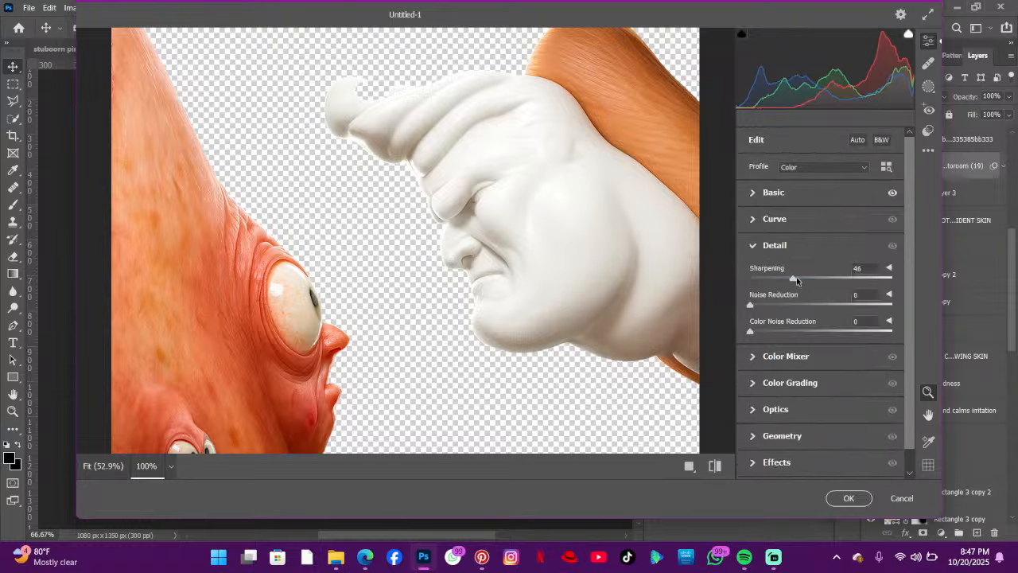
{"action": "left_click", "coordinate": [798, 278]}
{"action": "left_click_drag", "start_coordinate": [798, 280], "coordinate": [843, 305]}
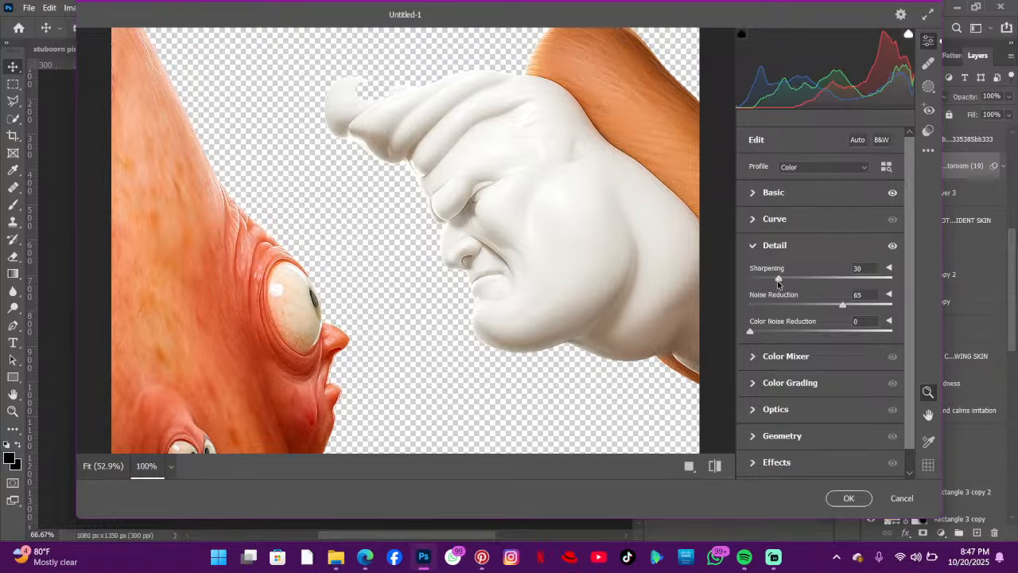
{"action": "left_click_drag", "start_coordinate": [777, 278], "coordinate": [776, 279]}
{"action": "left_click_drag", "start_coordinate": [843, 307], "coordinate": [837, 307]}
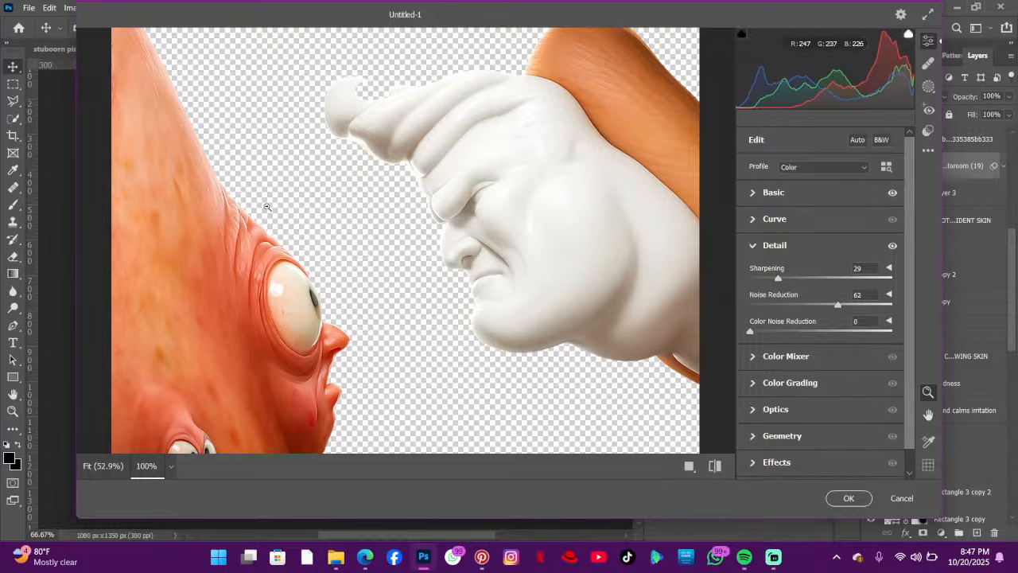
{"action": "left_click", "coordinate": [848, 498]}
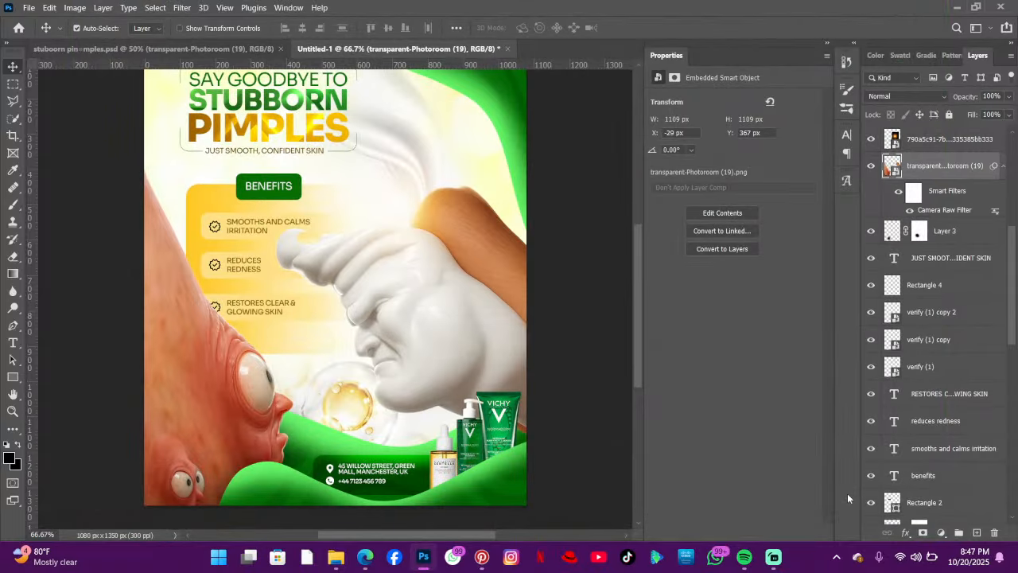
{"action": "scroll", "coordinate": [533, 409], "scroll_direction": "up", "scroll_amount": 2}
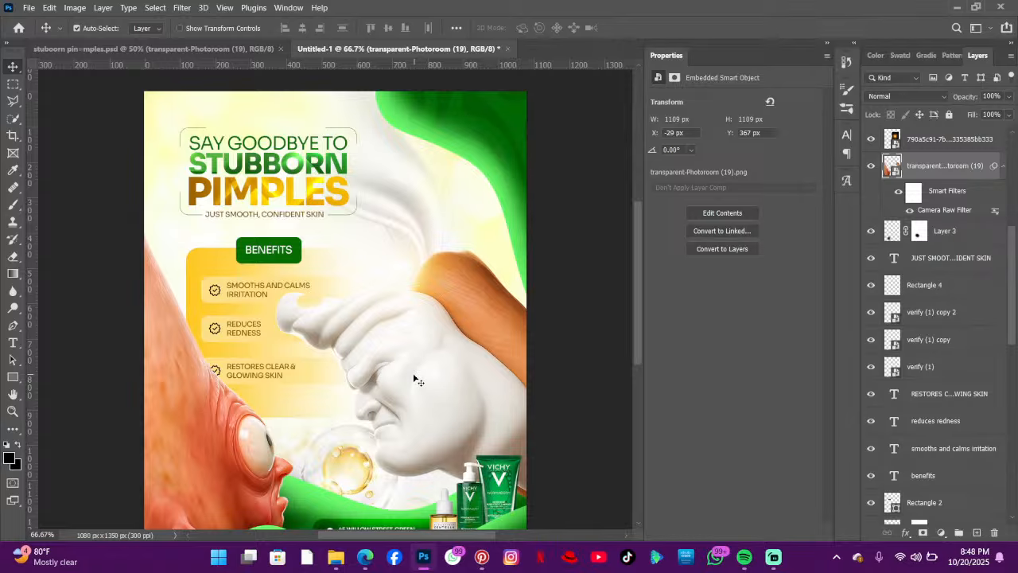
{"action": "scroll", "coordinate": [443, 260], "scroll_direction": "down", "scroll_amount": 2}
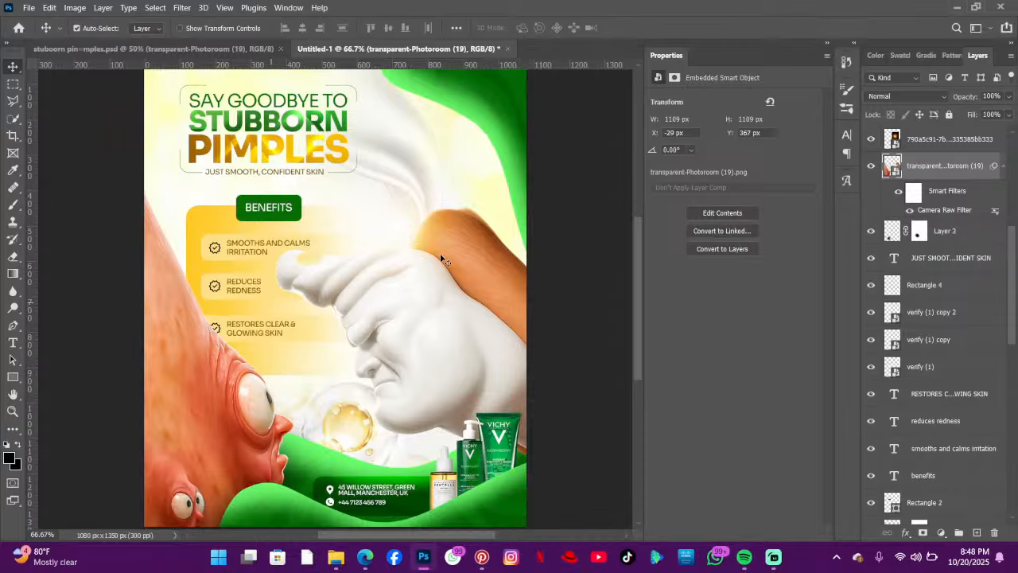
- Review the finished flyer from the headline and benefits list down to the characters, products and contact details
{"action": "scroll", "coordinate": [436, 230], "scroll_direction": "up", "scroll_amount": 3}
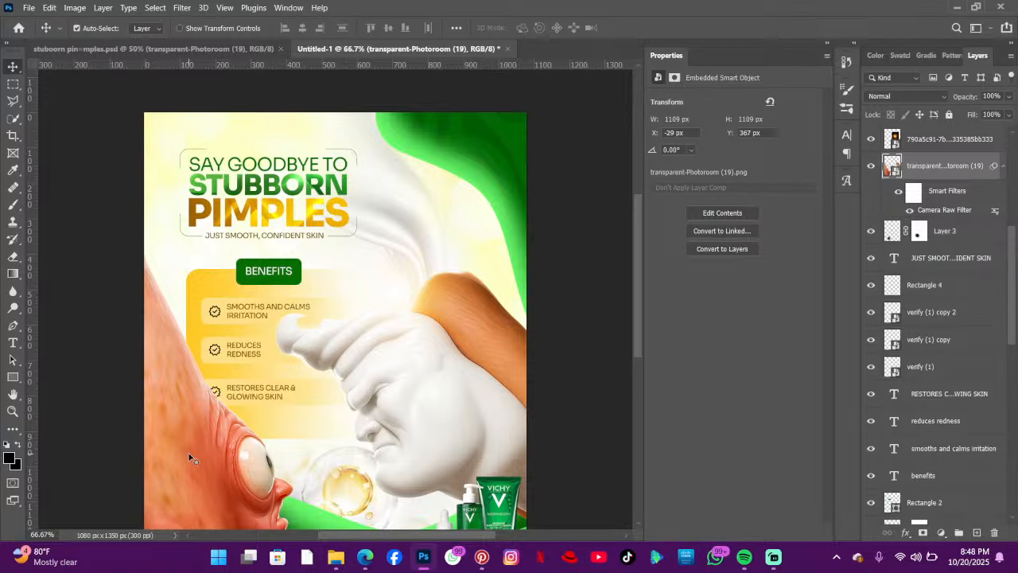
{"action": "scroll", "coordinate": [188, 451], "scroll_direction": "down", "scroll_amount": 1}
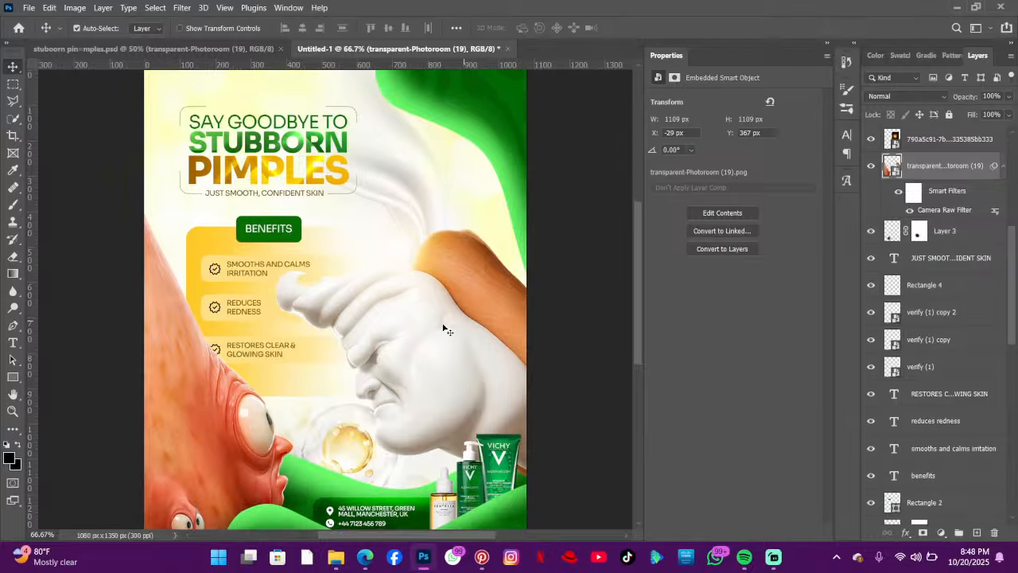
{"action": "scroll", "coordinate": [425, 332], "scroll_direction": "up", "scroll_amount": 2}
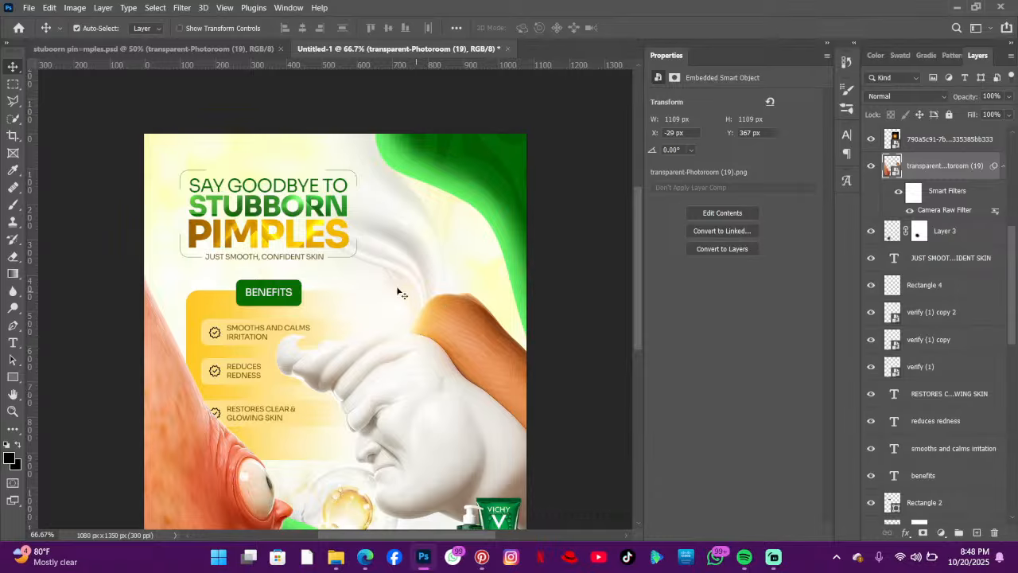
{"action": "scroll", "coordinate": [398, 250], "scroll_direction": "down", "scroll_amount": 1}
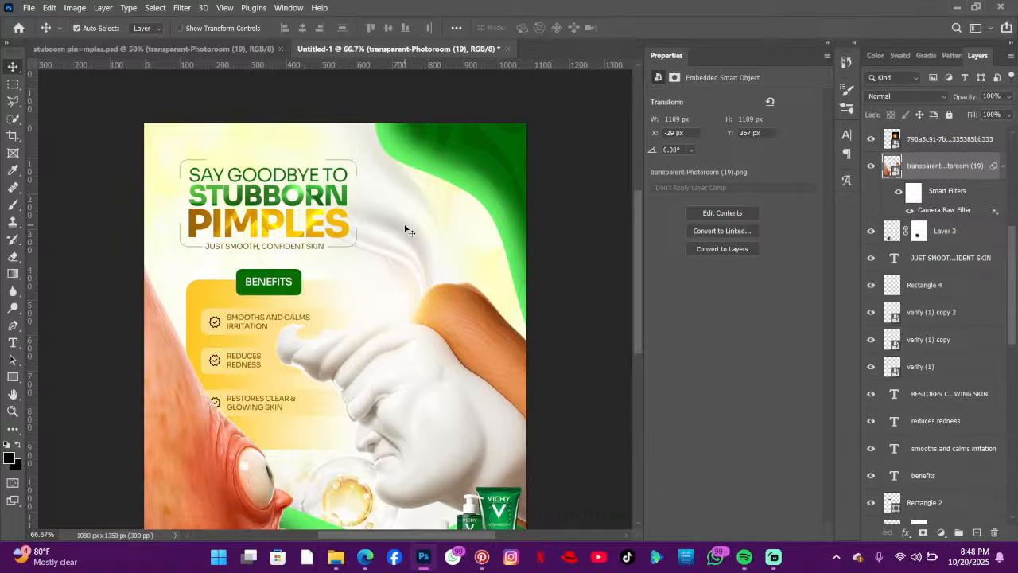
{"action": "scroll", "coordinate": [395, 243], "scroll_direction": "down", "scroll_amount": 3}
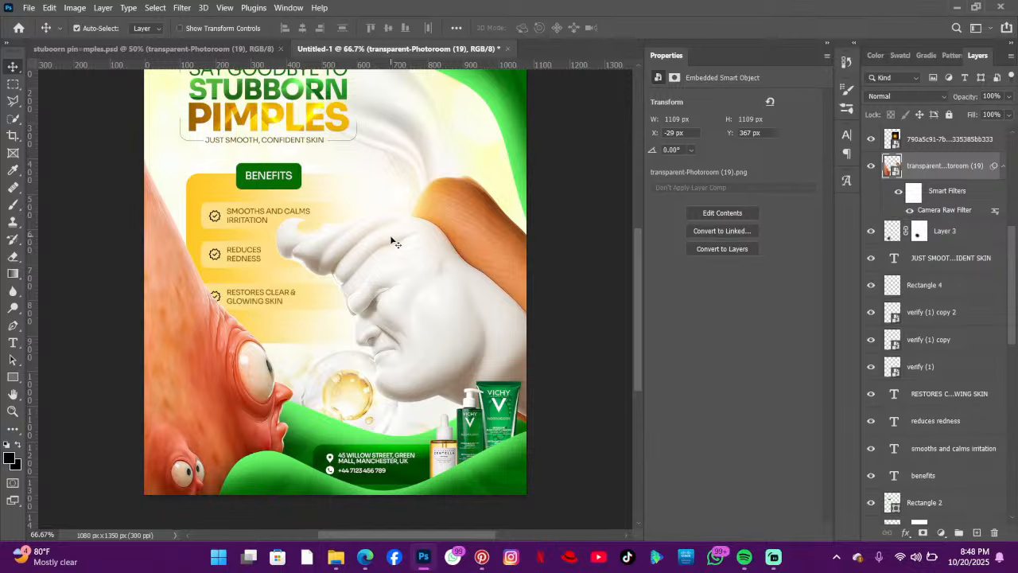
{"action": "scroll", "coordinate": [342, 299], "scroll_direction": "up", "scroll_amount": 3}
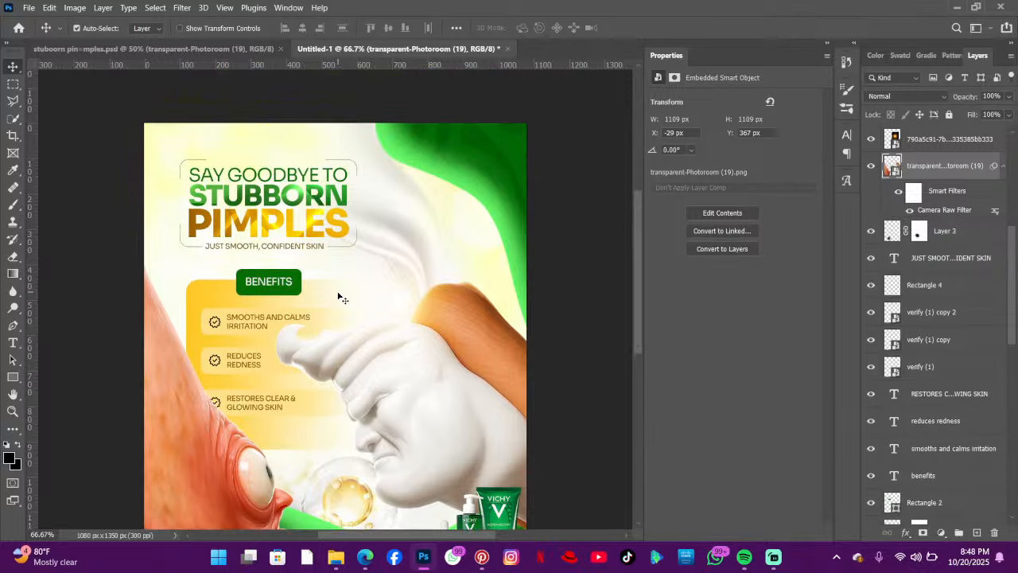
{"action": "scroll", "coordinate": [409, 345], "scroll_direction": "down", "scroll_amount": 2}
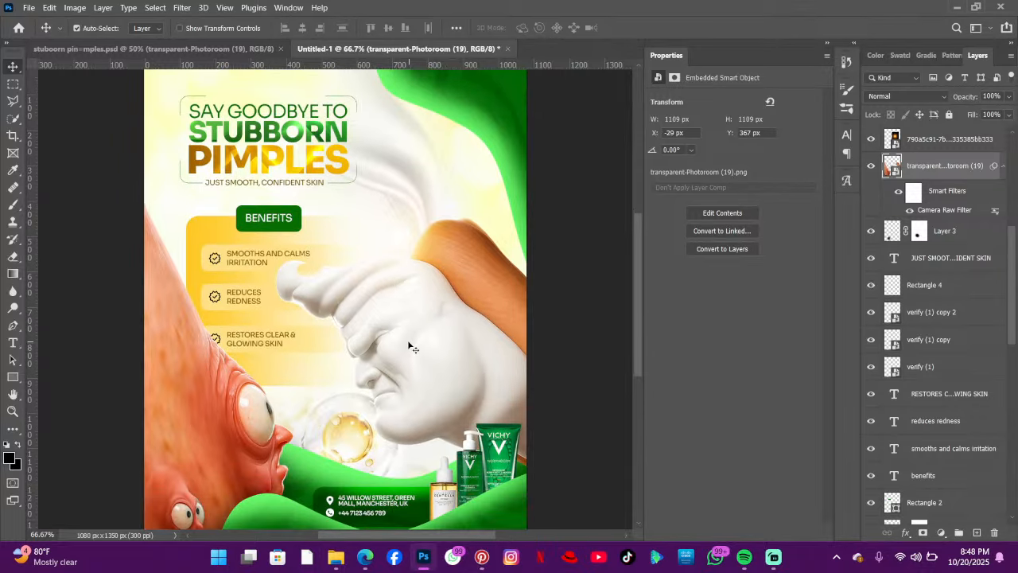
{"action": "scroll", "coordinate": [548, 315], "scroll_direction": "down", "scroll_amount": 1}
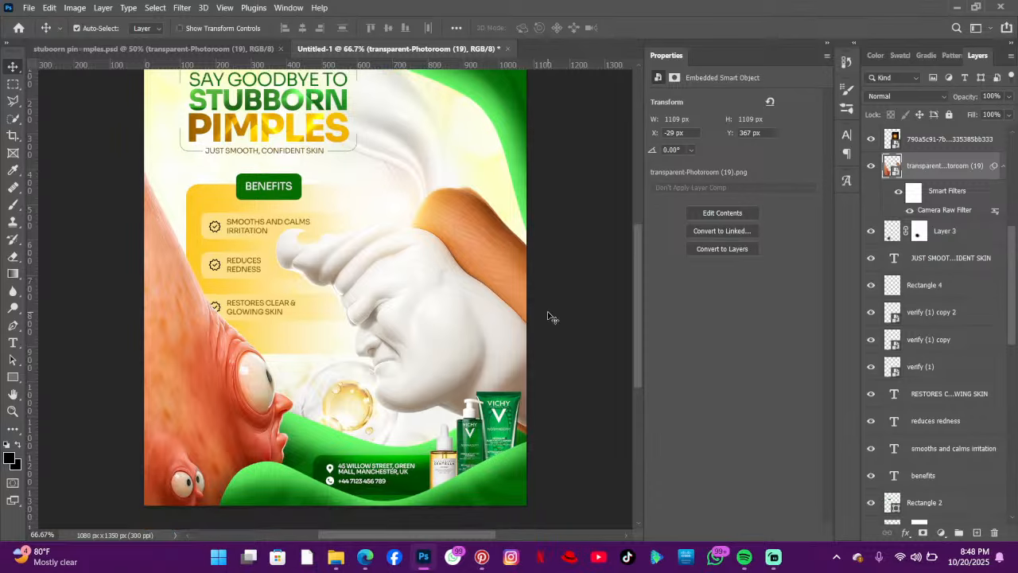